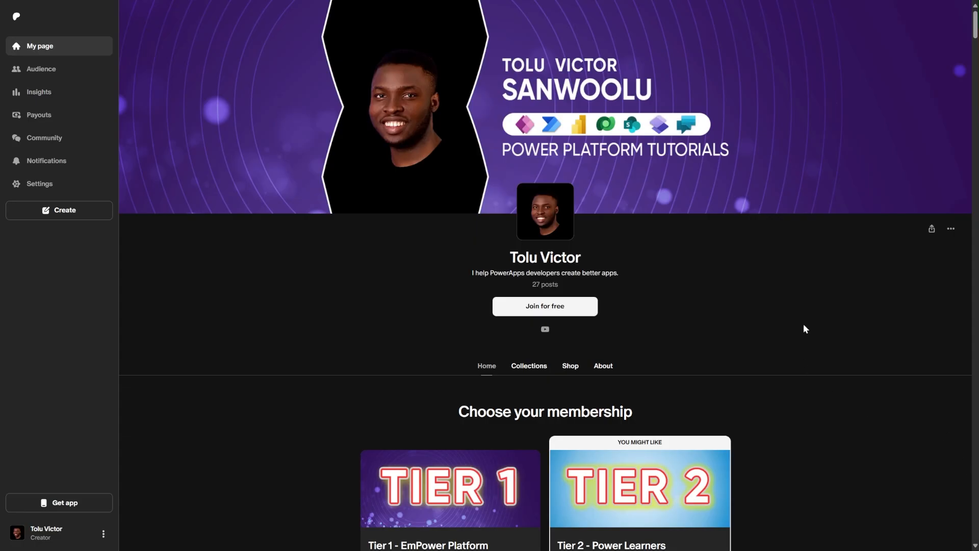
scroll(804, 325, "down", 10)
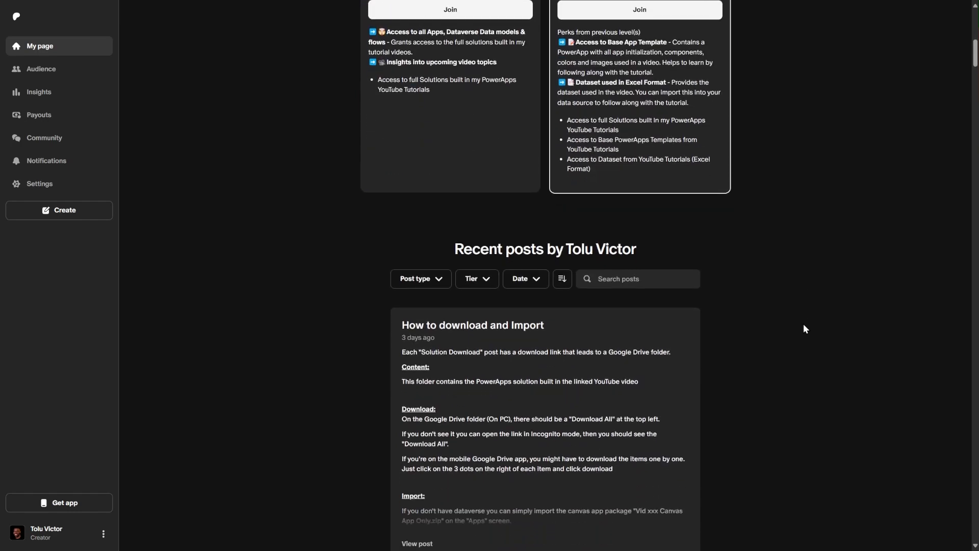
scroll(805, 328, "down", 6)
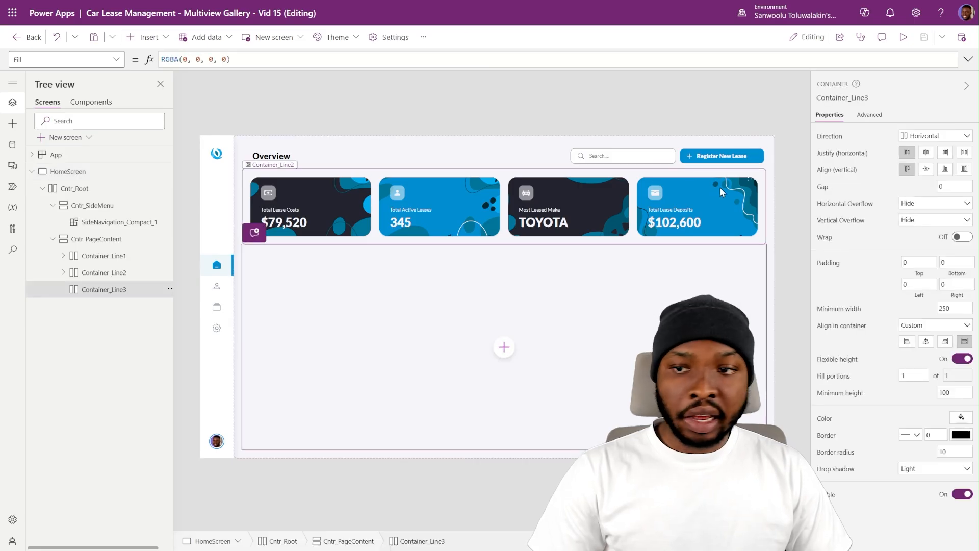
Set Container_Line3 to vertical direction with a border radius of 20 and no drop shadow.
left_click(911, 137)
left_click(910, 166)
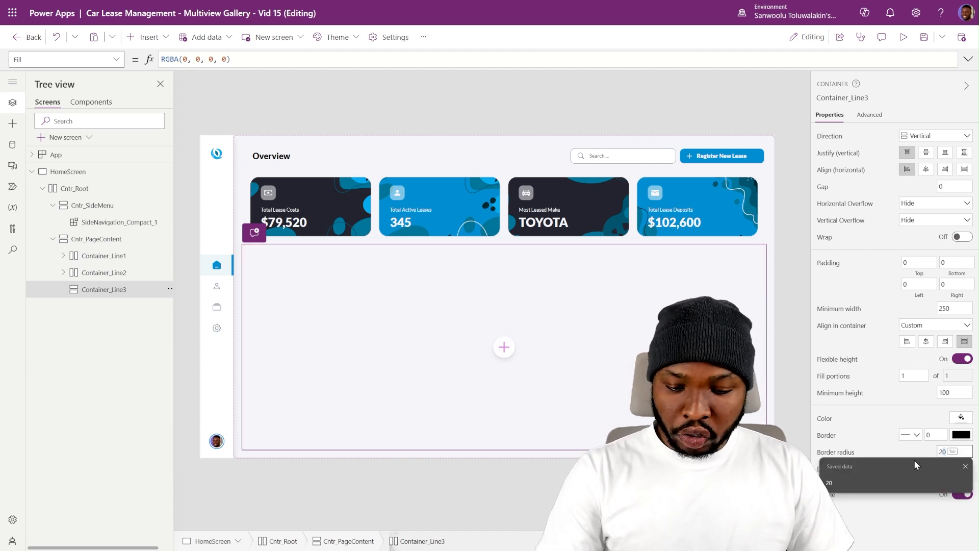
left_click(923, 474)
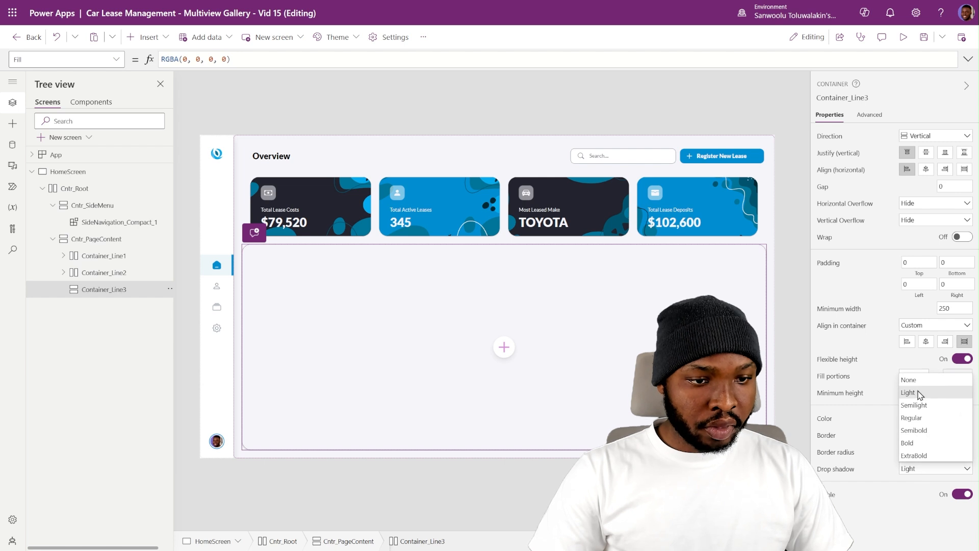
left_click(912, 380)
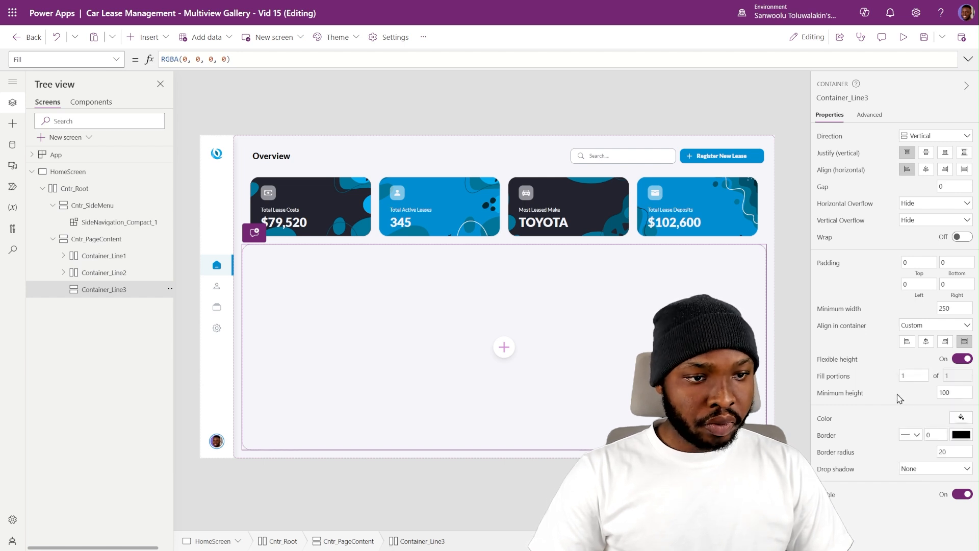
Give Container_Line3 a solid white fill.
left_click(961, 417)
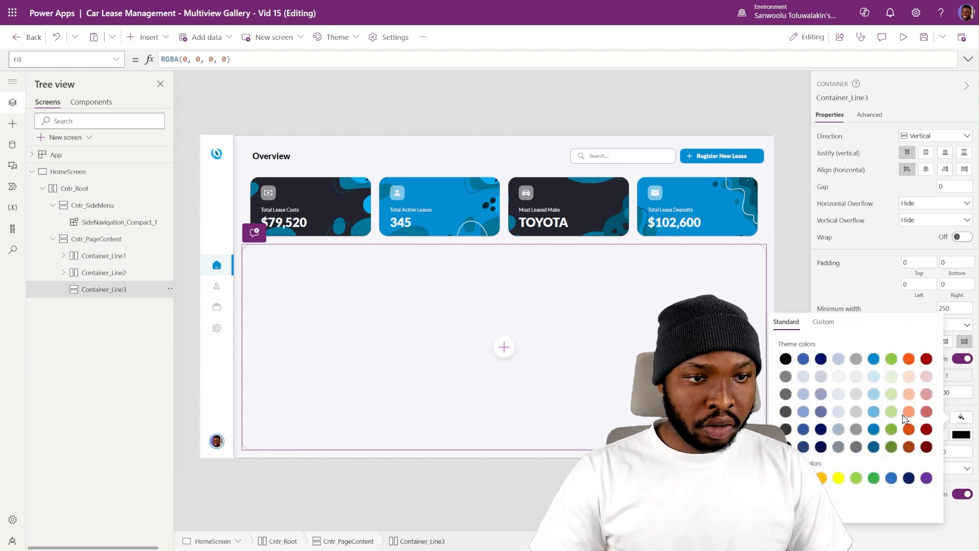
left_click(786, 495)
left_click(879, 309)
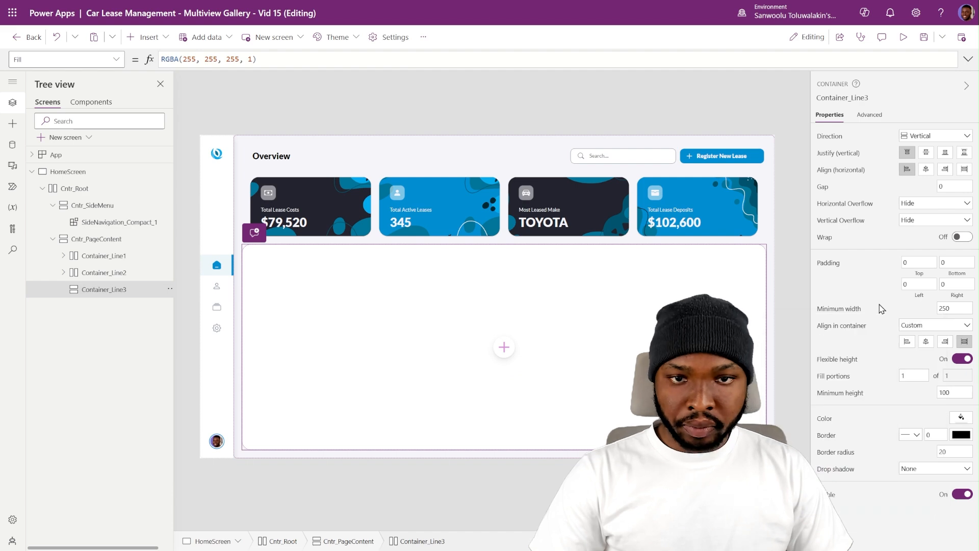
left_click(783, 262)
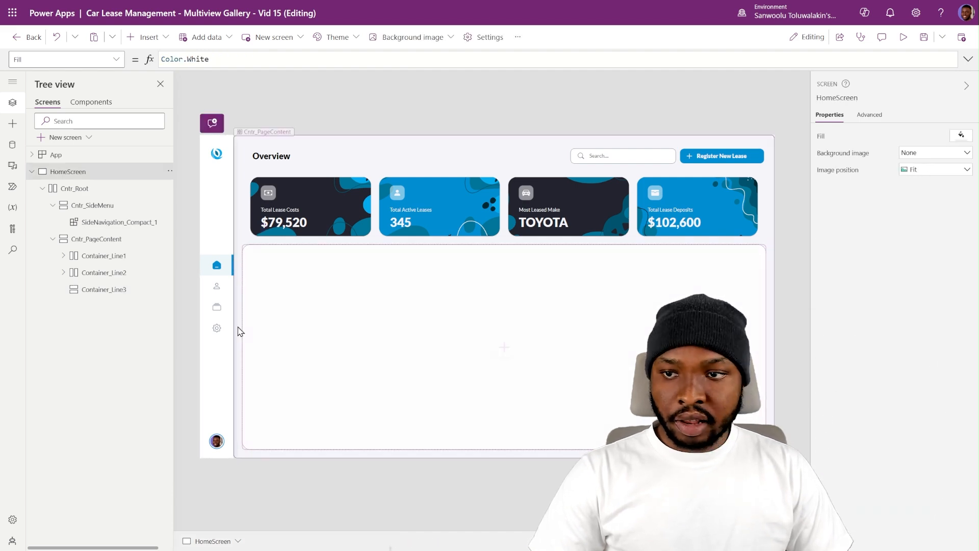
Set Container_Line3's padding to 20 for left, bottom and right, and 10 for top.
left_click(523, 251)
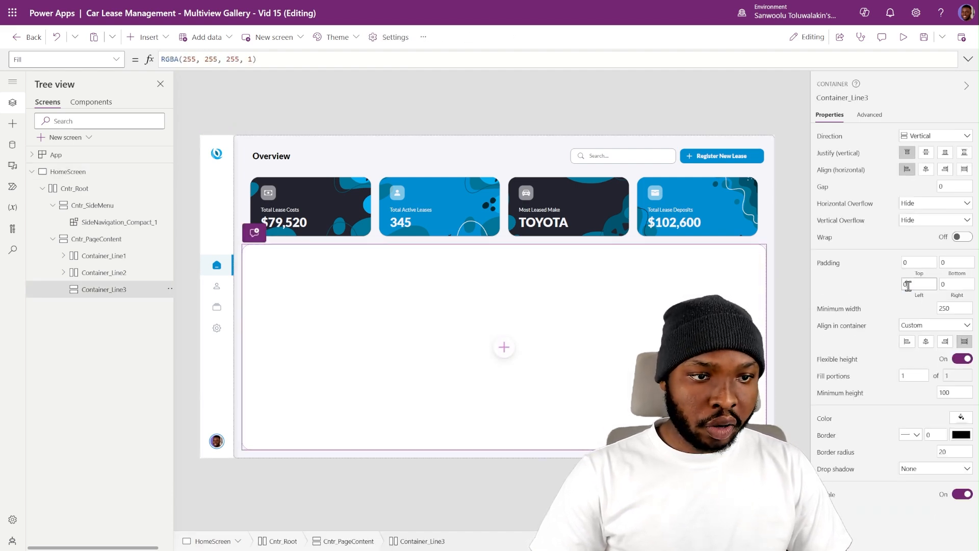
left_click(908, 285)
type("20")
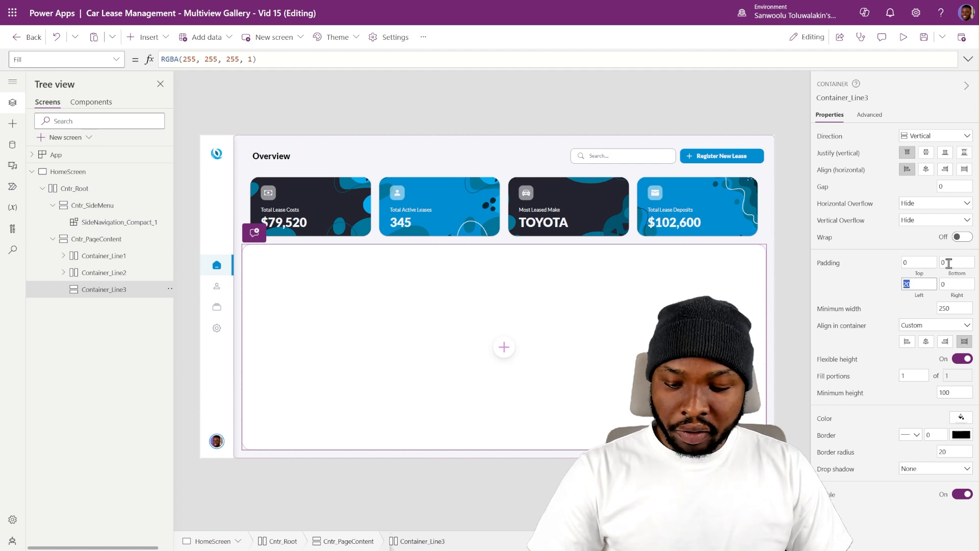
left_click(949, 262)
type("20")
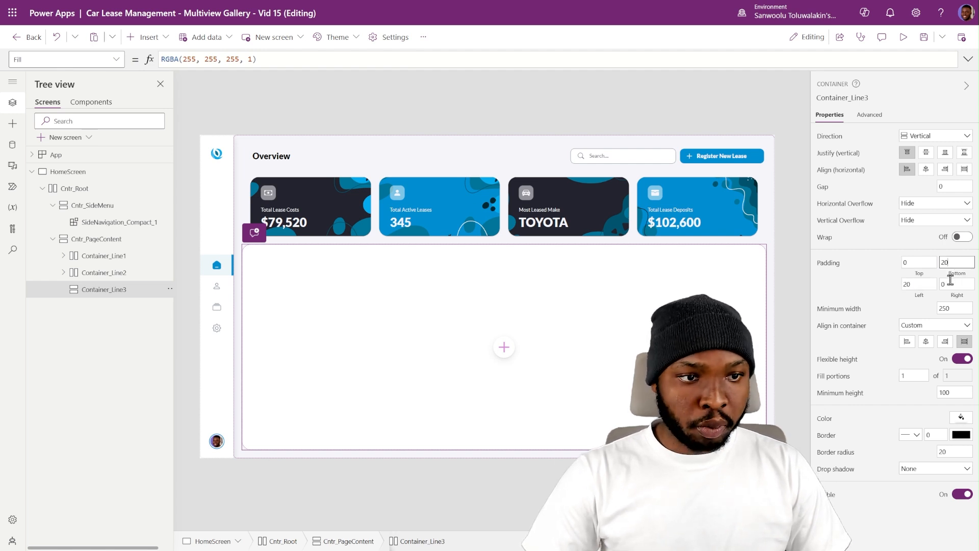
left_click(951, 283)
type("20")
left_click(912, 262)
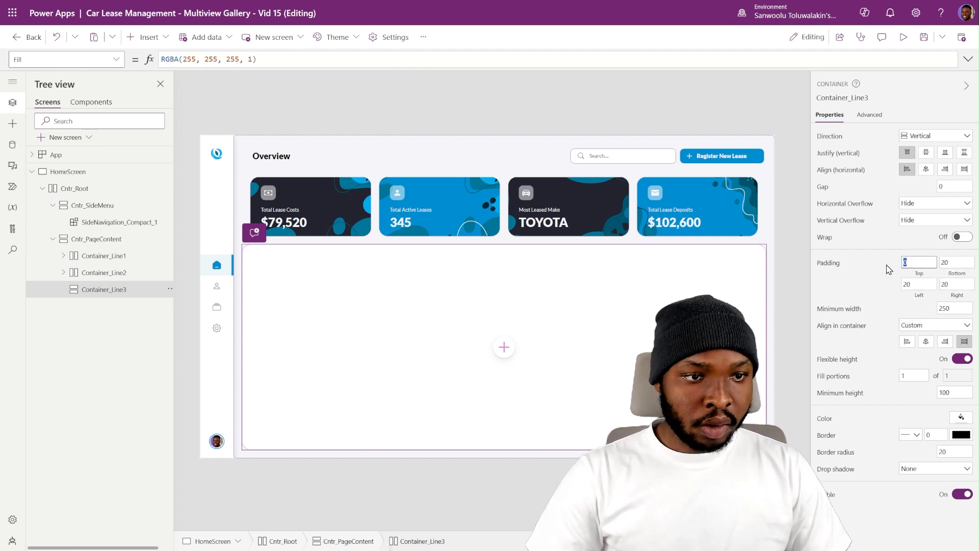
type("10")
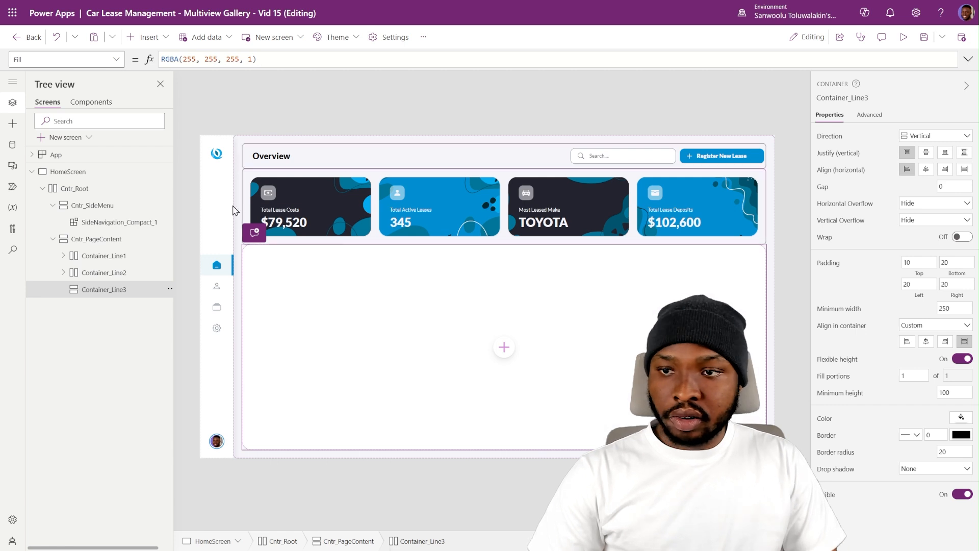
Insert a horizontal container inside Container_Line3.
left_click(156, 38)
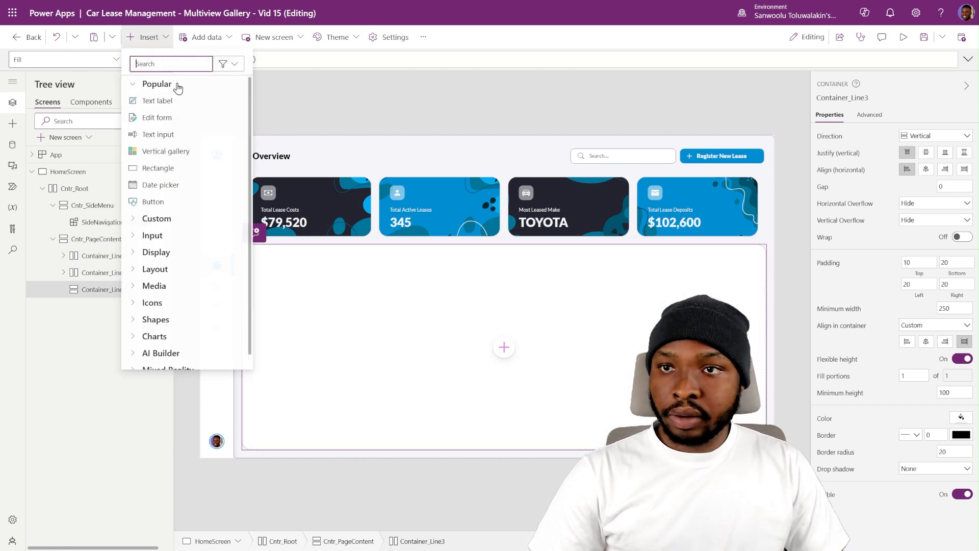
type("con")
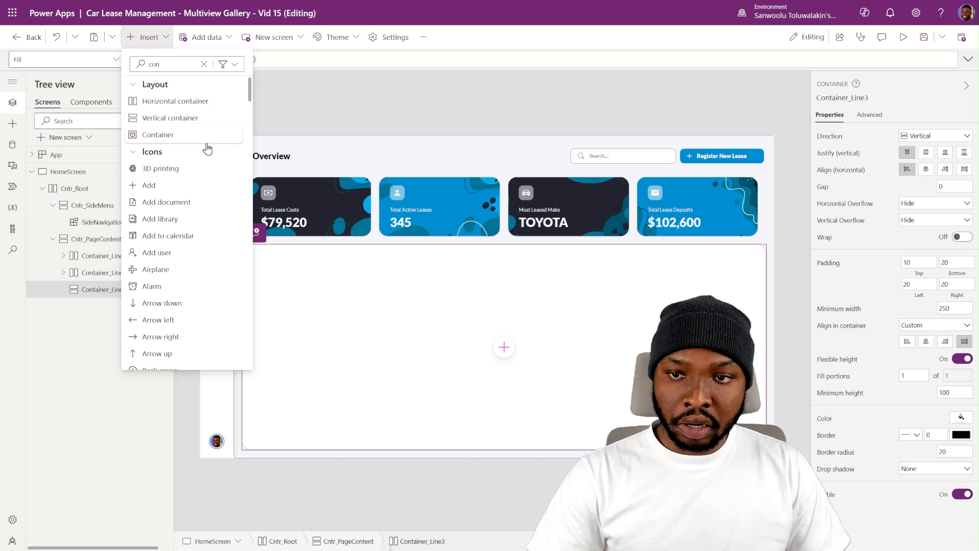
left_click(194, 103)
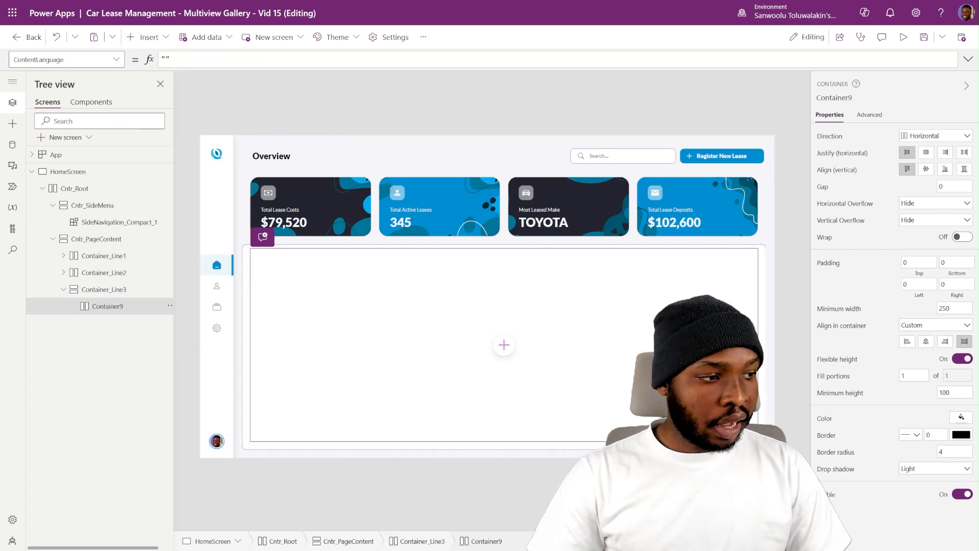
Give the new horizontal container a fixed height of 50, with no drop shadow and a border radius of 0.
left_click(962, 359)
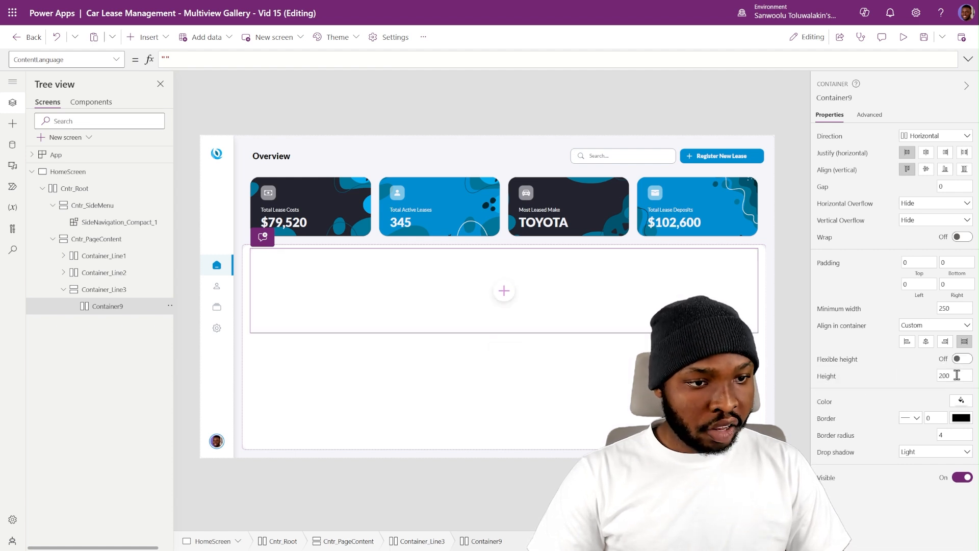
type("50")
key("Return")
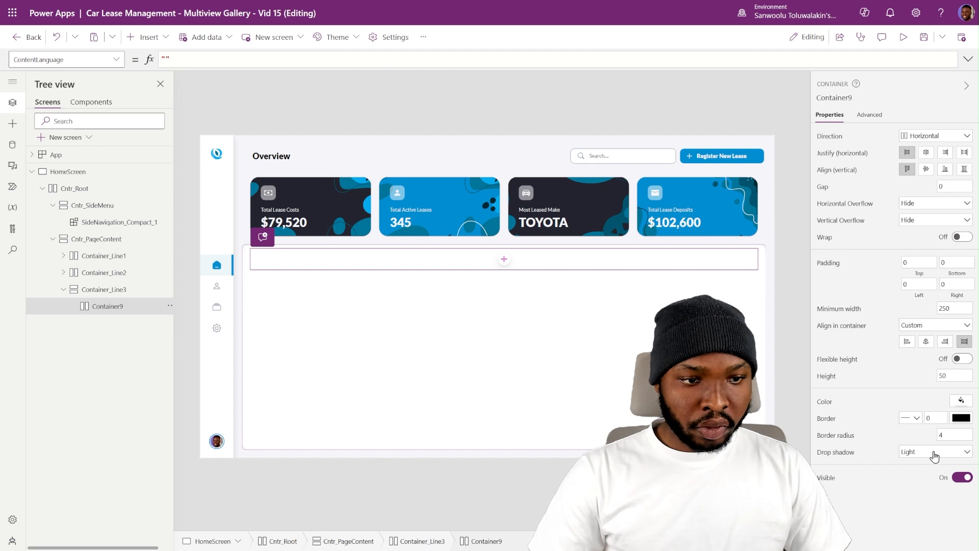
left_click(915, 452)
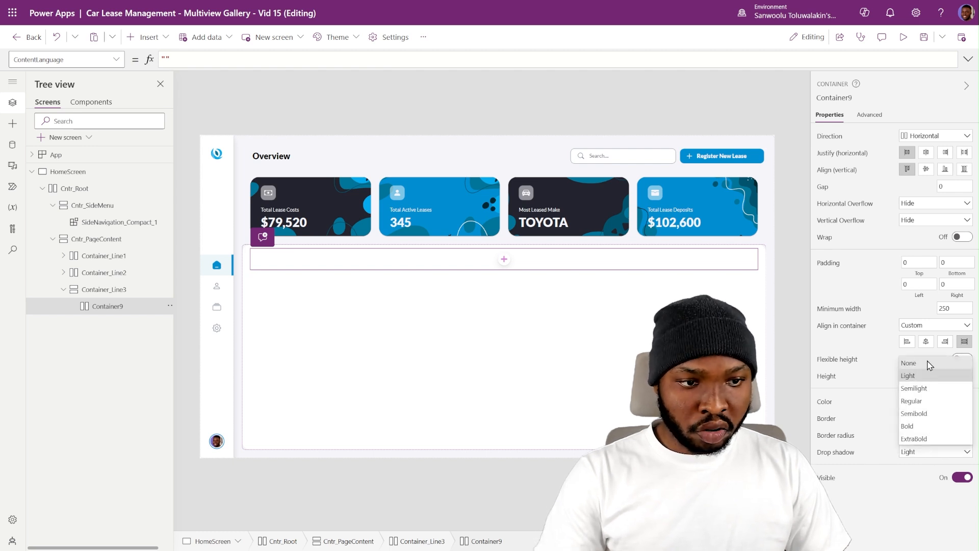
left_click(927, 363)
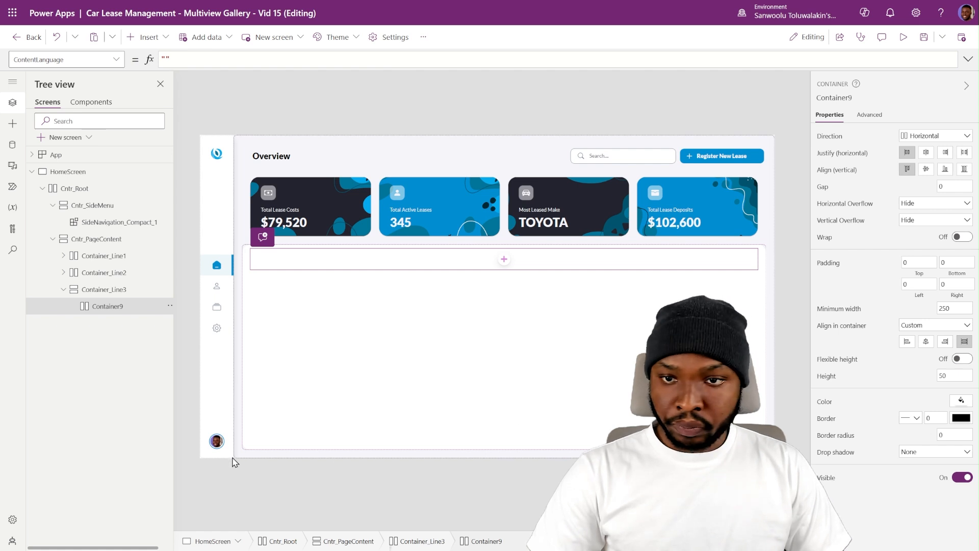
left_click(153, 311)
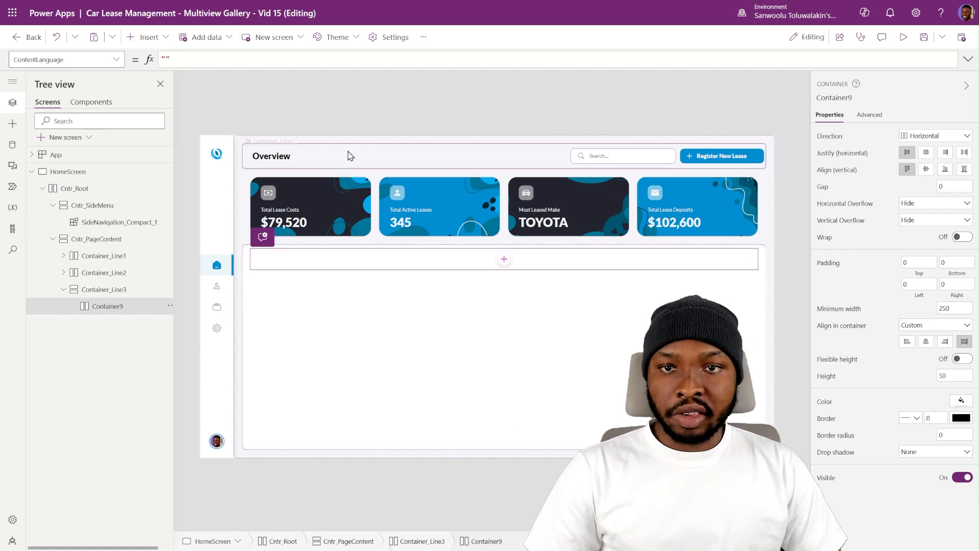
Copy the Overview label and Container1 from Container_Line1 into the new horizontal container in Container_Line3.
left_click(336, 159)
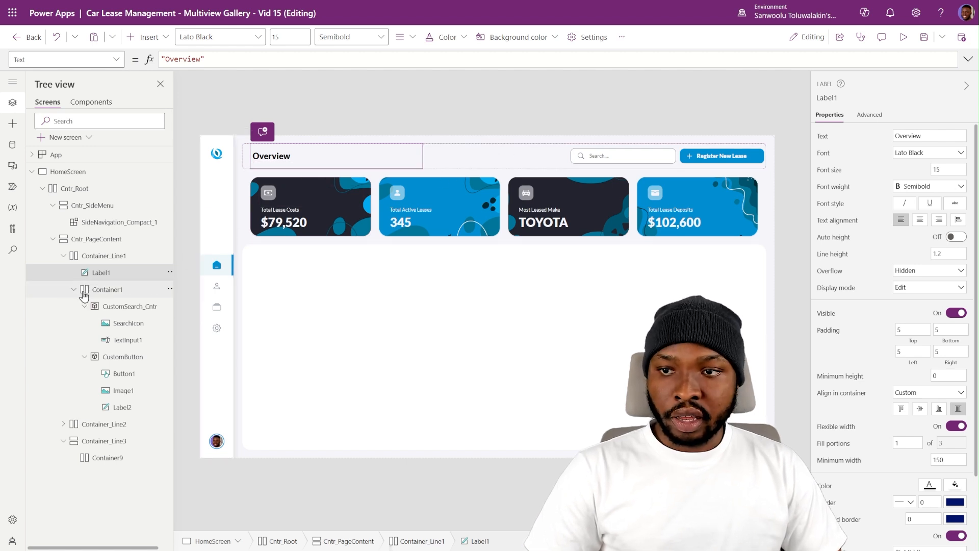
left_click(320, 266)
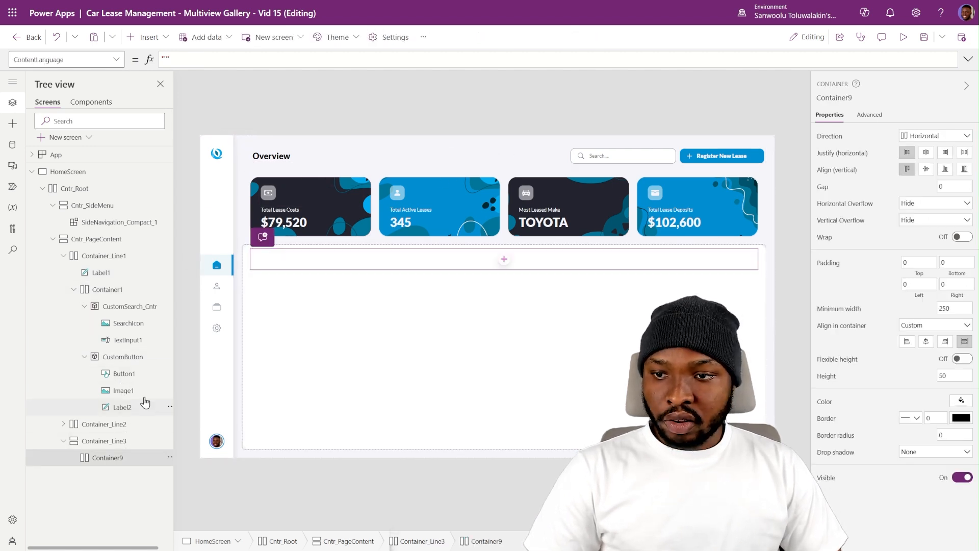
left_click(304, 168)
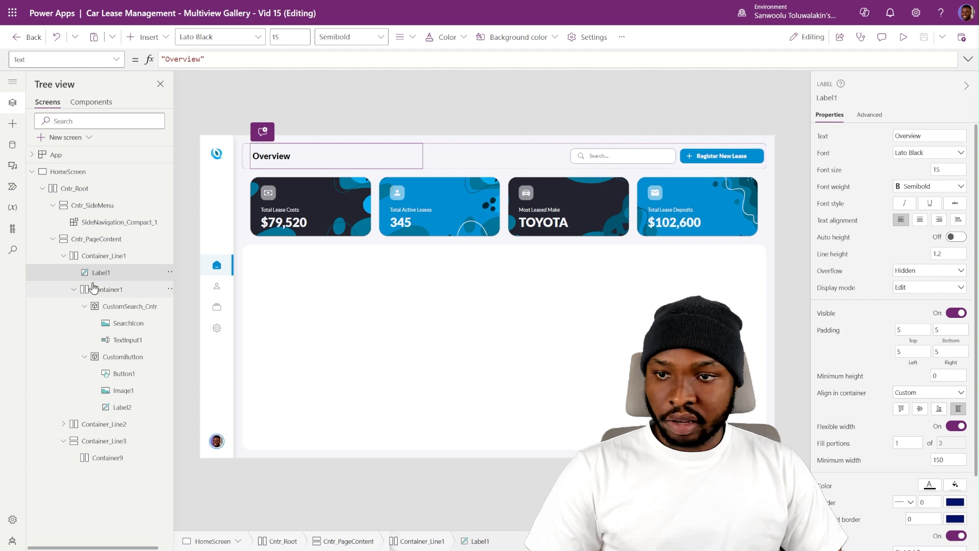
left_click(73, 290)
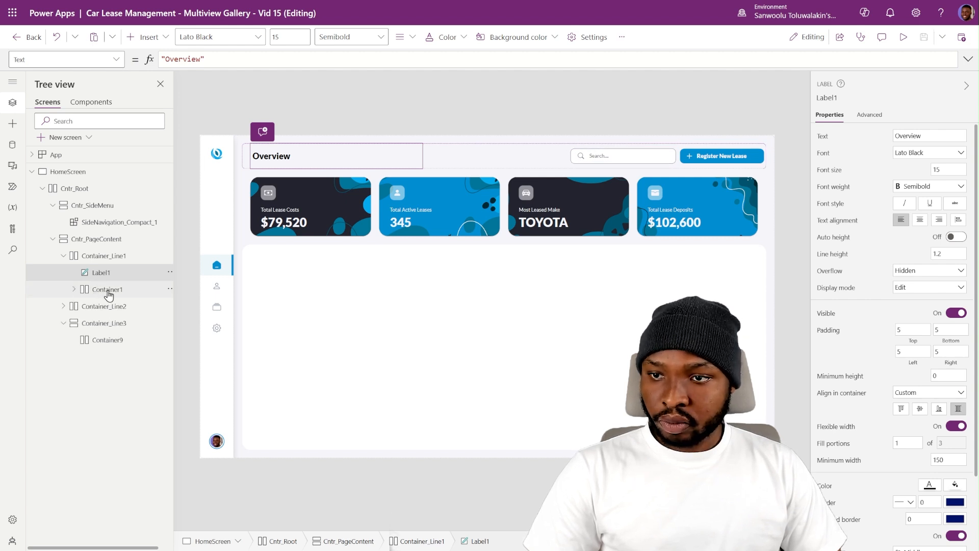
left_click(108, 290, "ctrl")
left_click(280, 267)
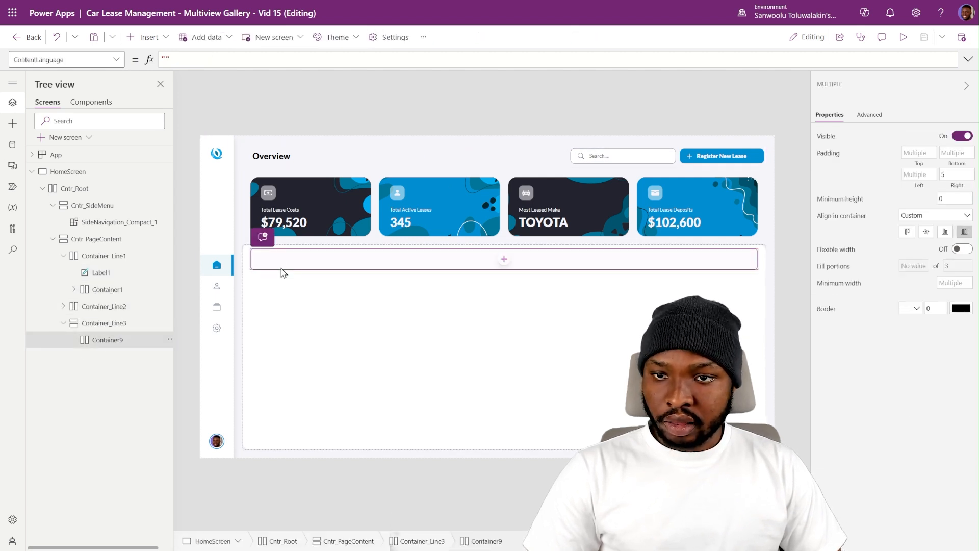
key("ctrl+v")
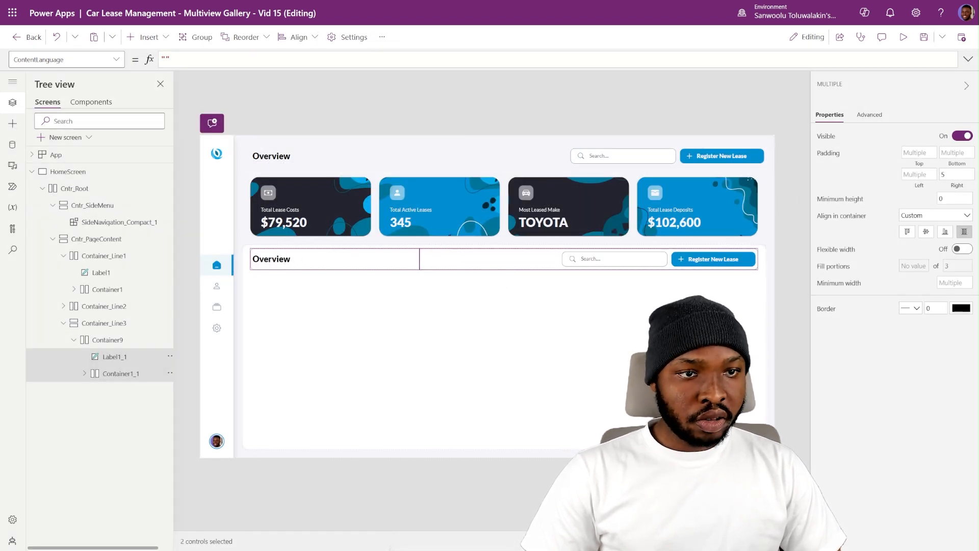
Set the copied Overview label's font to Lato at size 11.
left_click(118, 360)
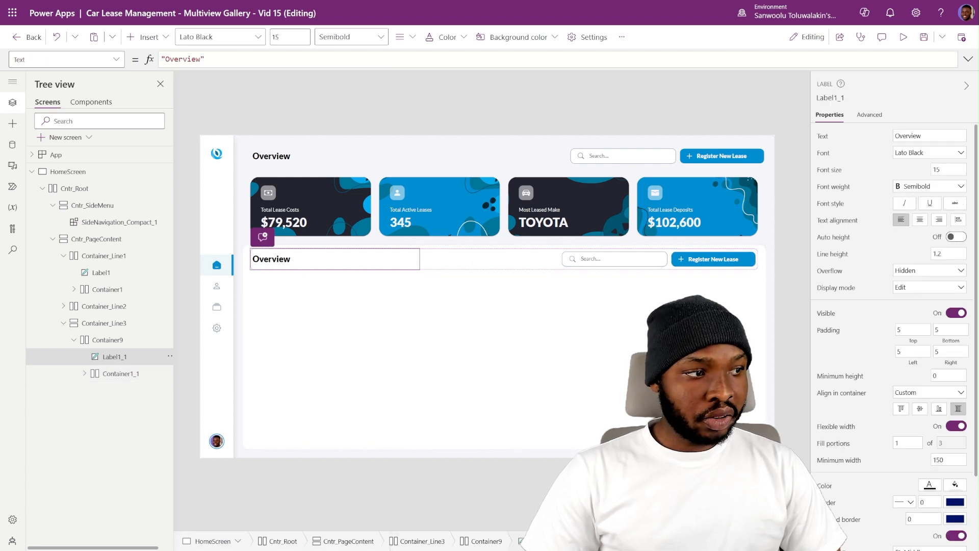
left_click(916, 158)
left_click(913, 236)
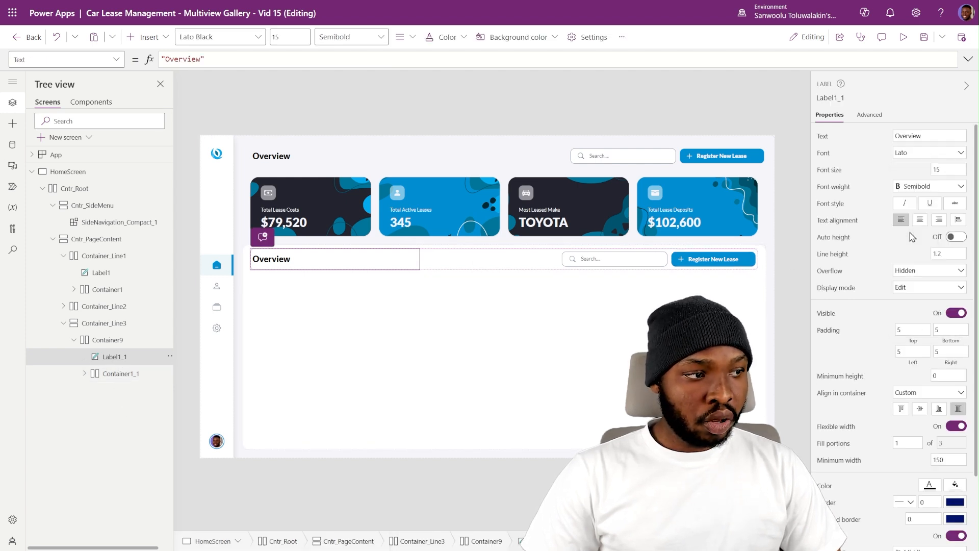
type("11")
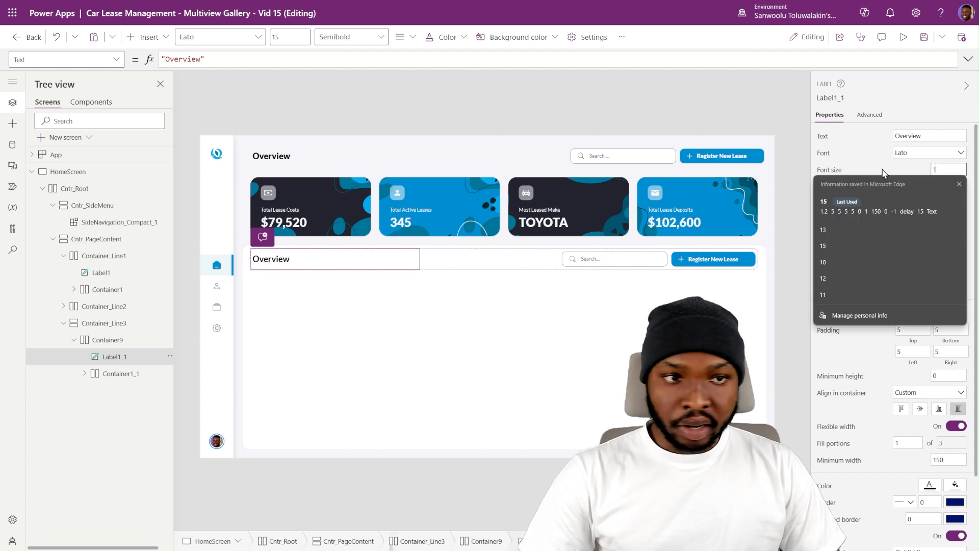
key("Return")
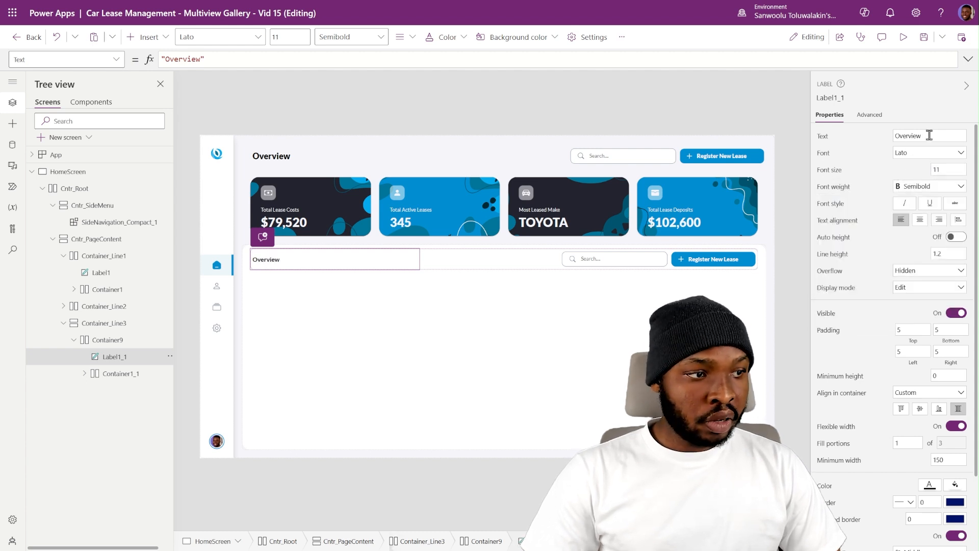
Change the copied label's text to "All Car Details".
left_click(930, 135)
type("All")
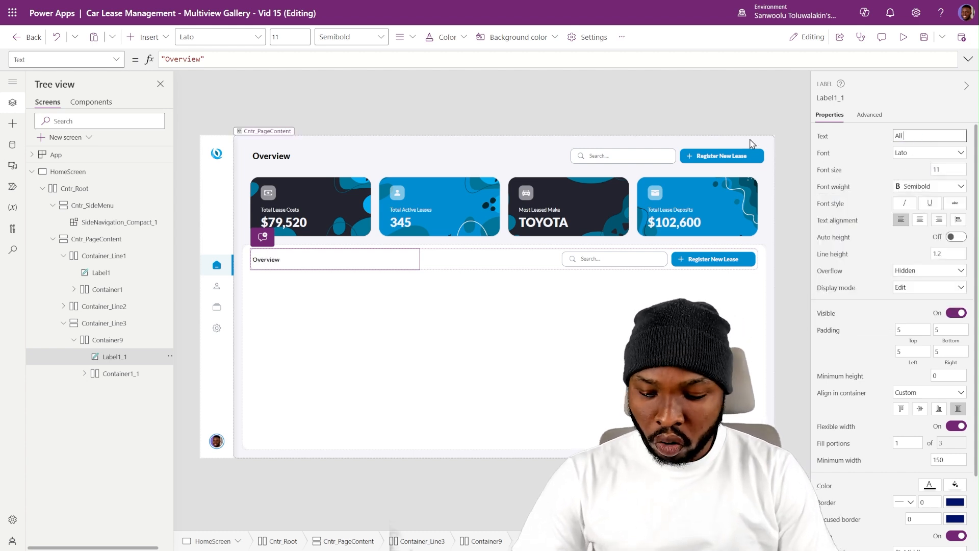
type(" Car Details")
key("Return")
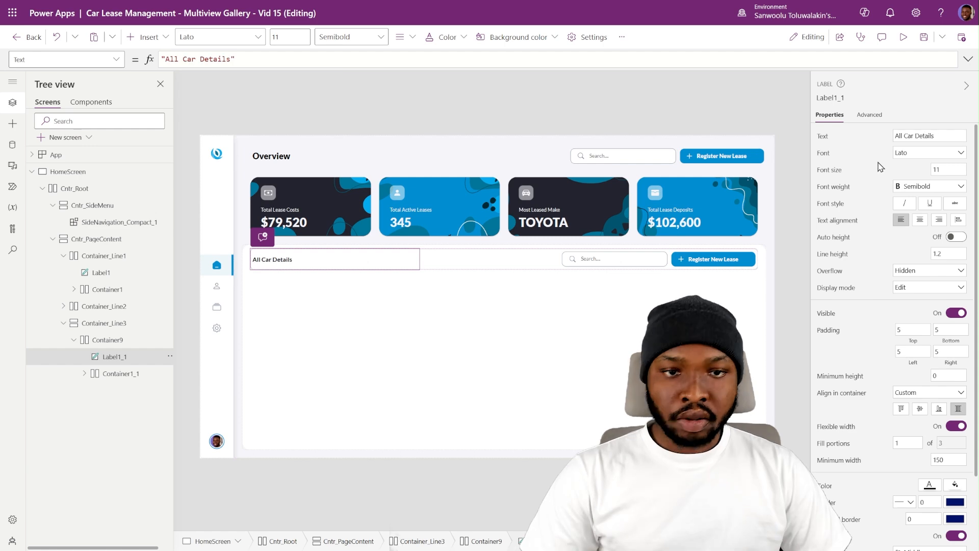
Delete the copied search box container from the All Car Details header row.
left_click(84, 375)
left_click(136, 389)
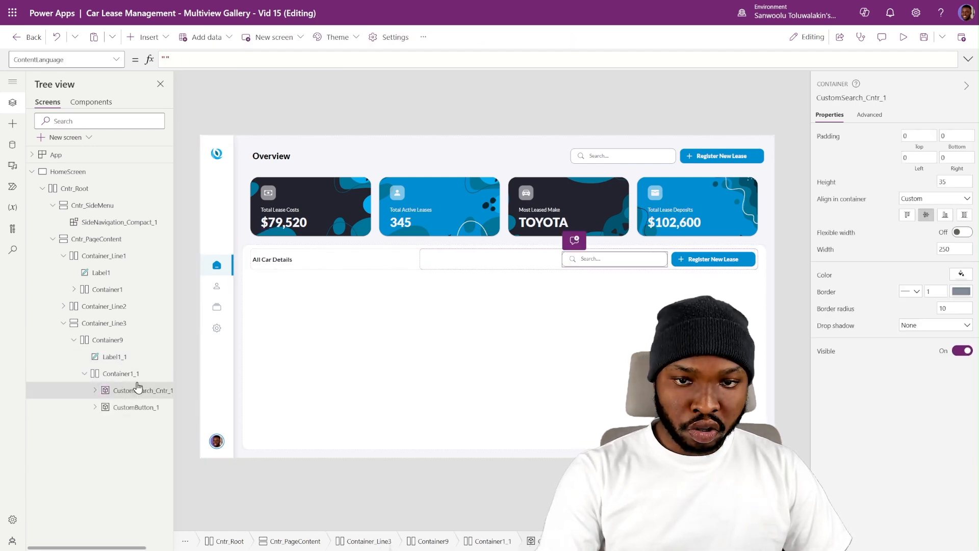
key("Delete")
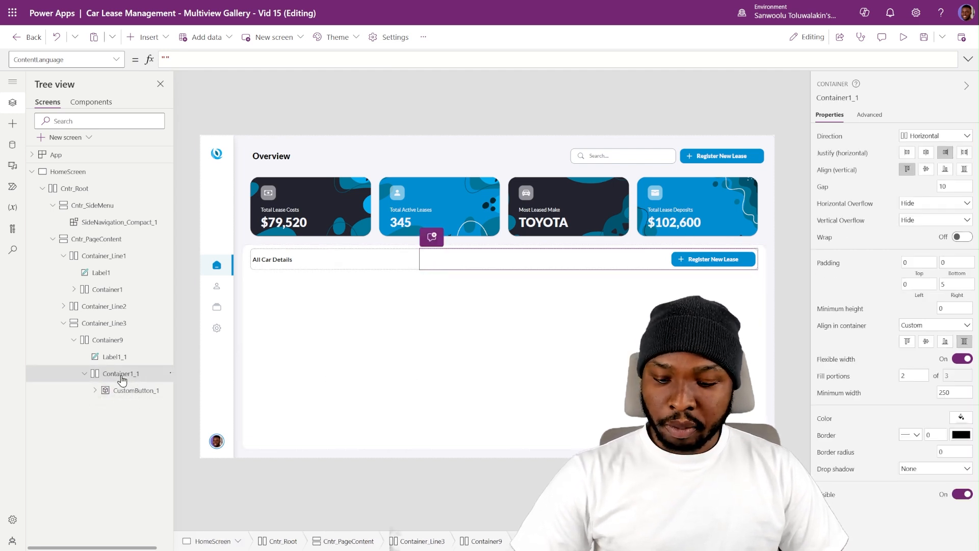
Paste a second copy of the Register New Lease button into Container1_1 and set the copy's width to 150.
key("ctrl+v")
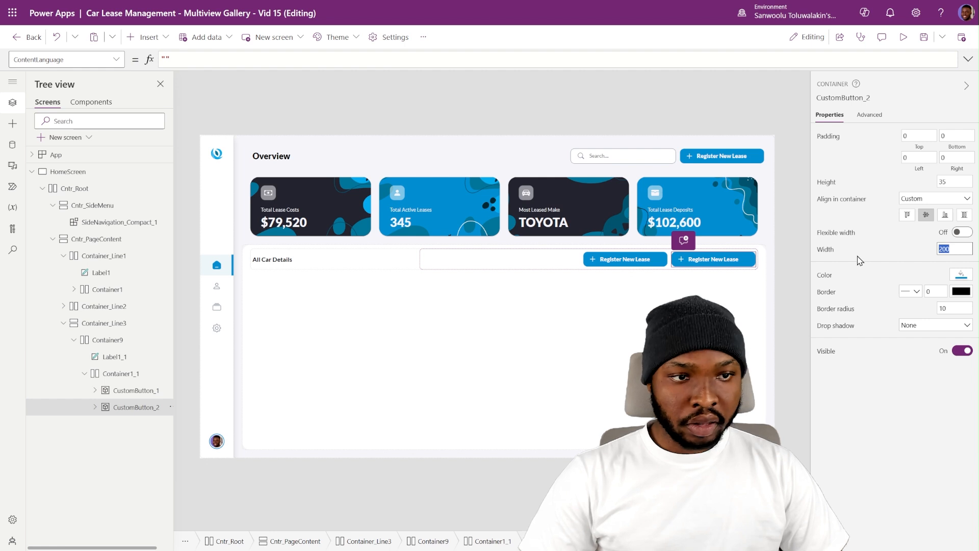
type("150")
key("Return")
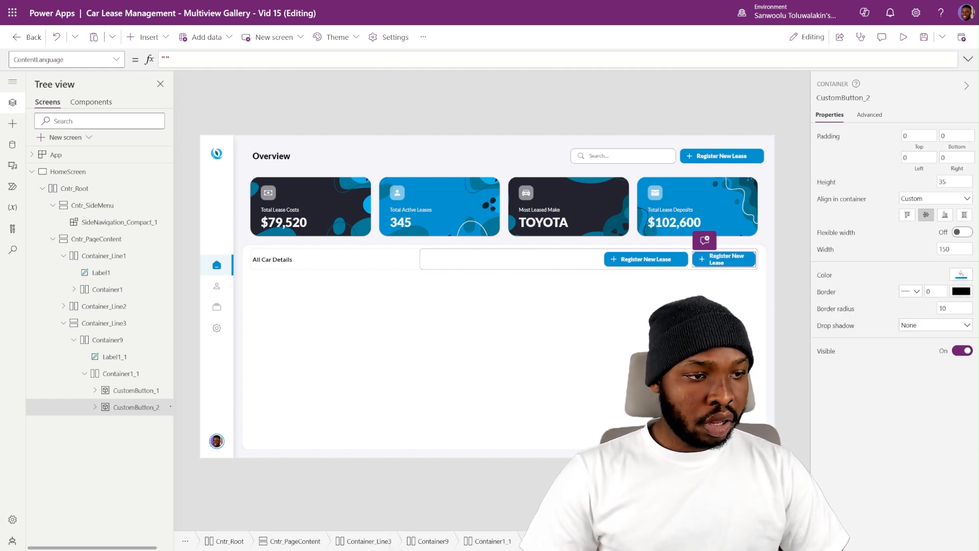
Set the width of the first button, CustomButton_1, in the All Car Details row to 100.
left_click(124, 390)
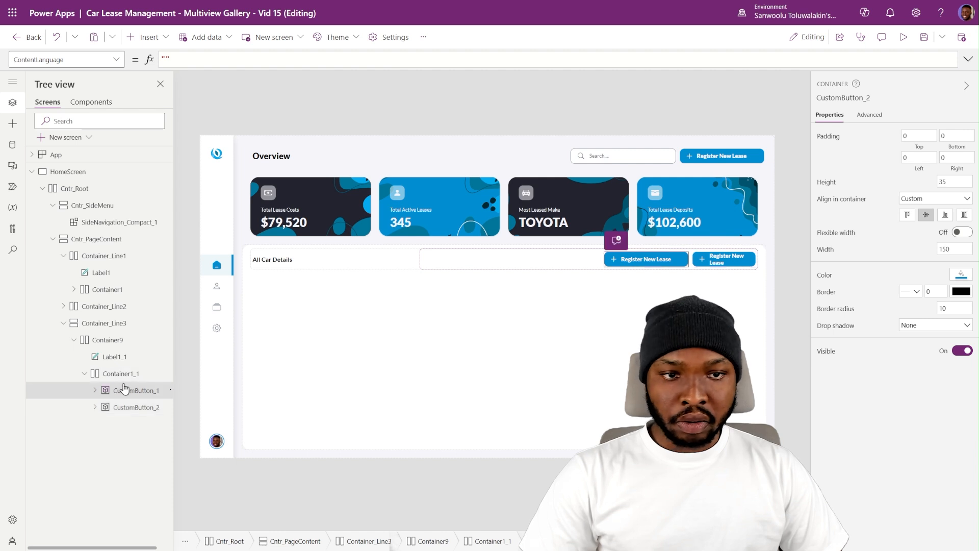
type("100")
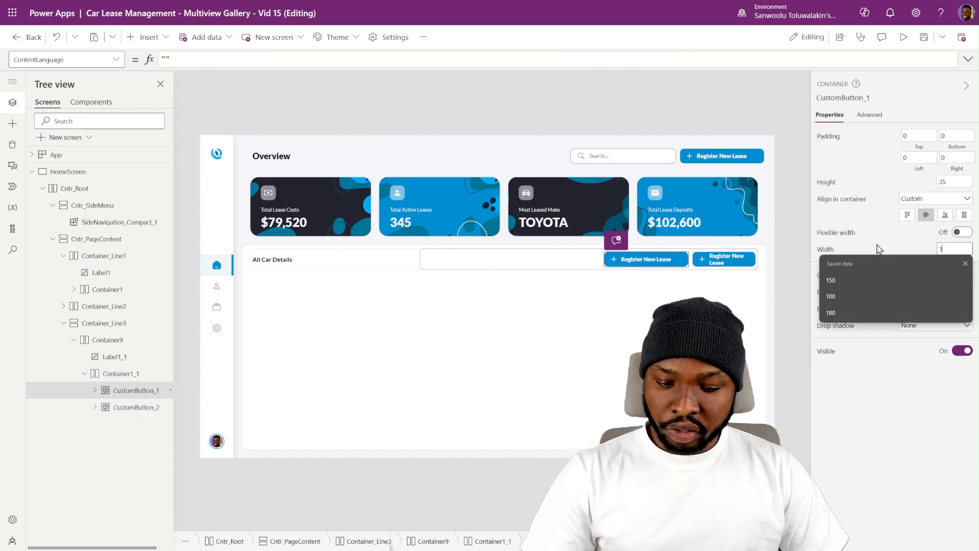
key("Return")
Change the label text of CustomButton_2 in the All Car Details row to "Add New Car".
left_click(727, 260)
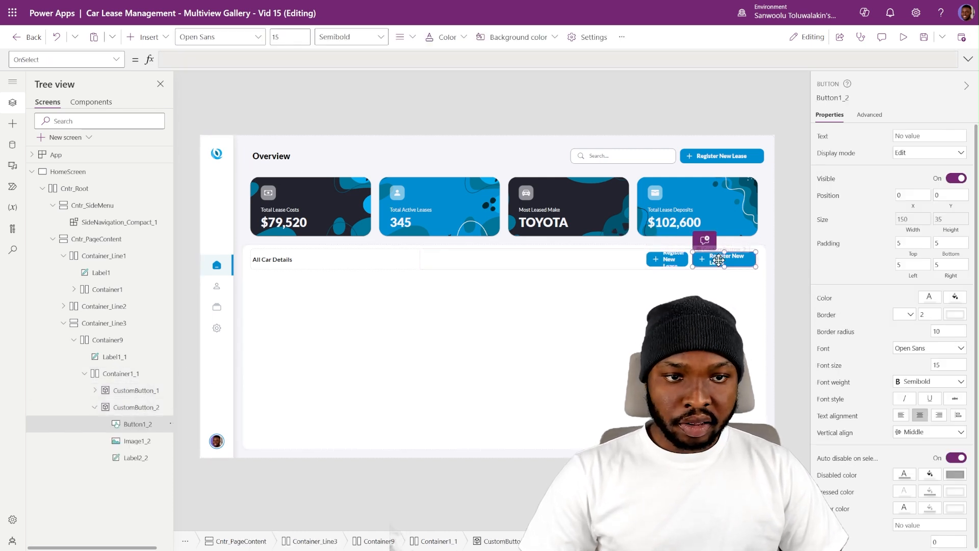
left_click(139, 460)
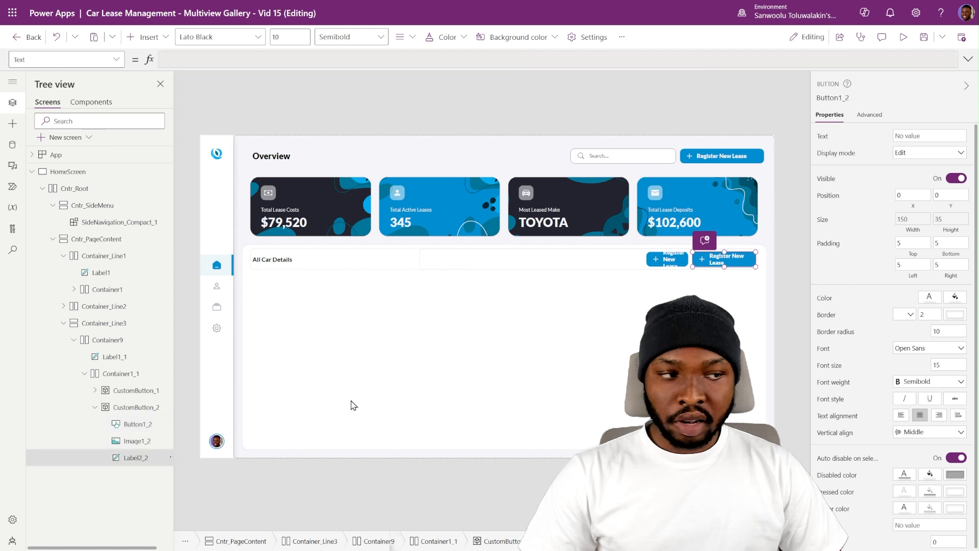
left_click(930, 132)
type("Ad")
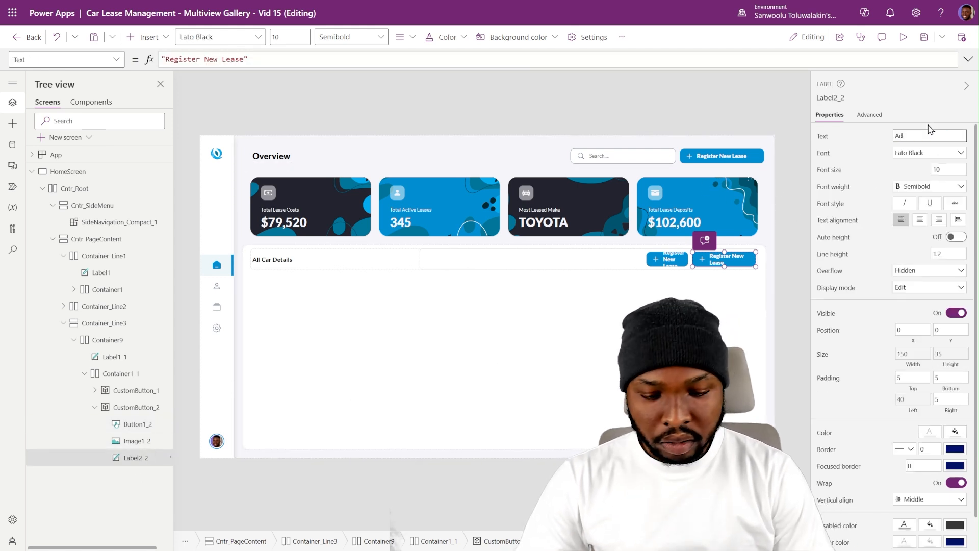
type("d New Car")
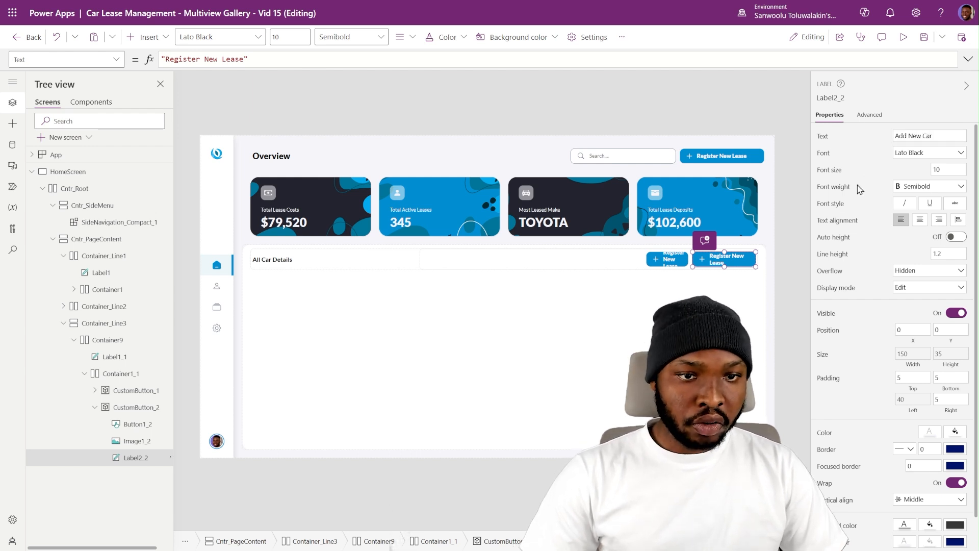
left_click(556, 283)
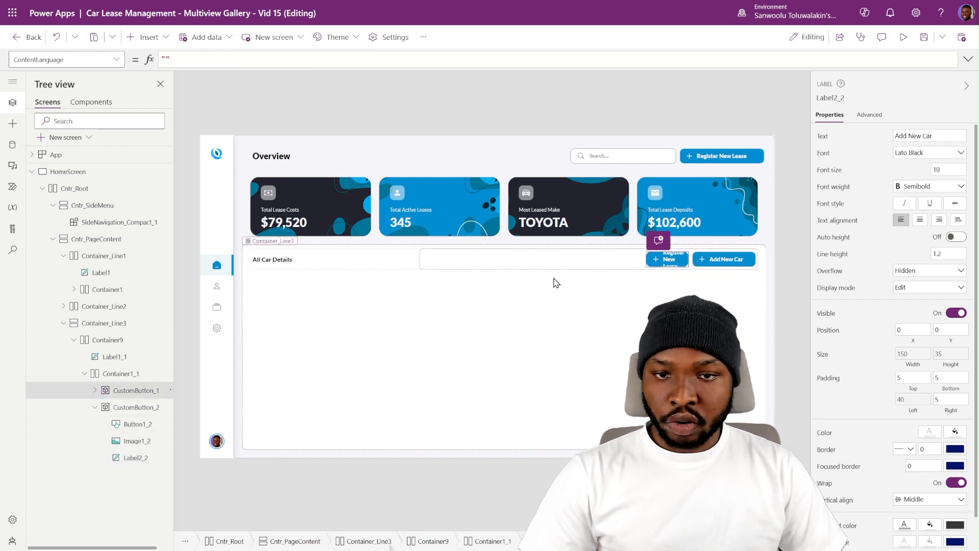
Change the label text of CustomButton_1 to "Filter".
left_click(679, 262)
left_click(133, 440)
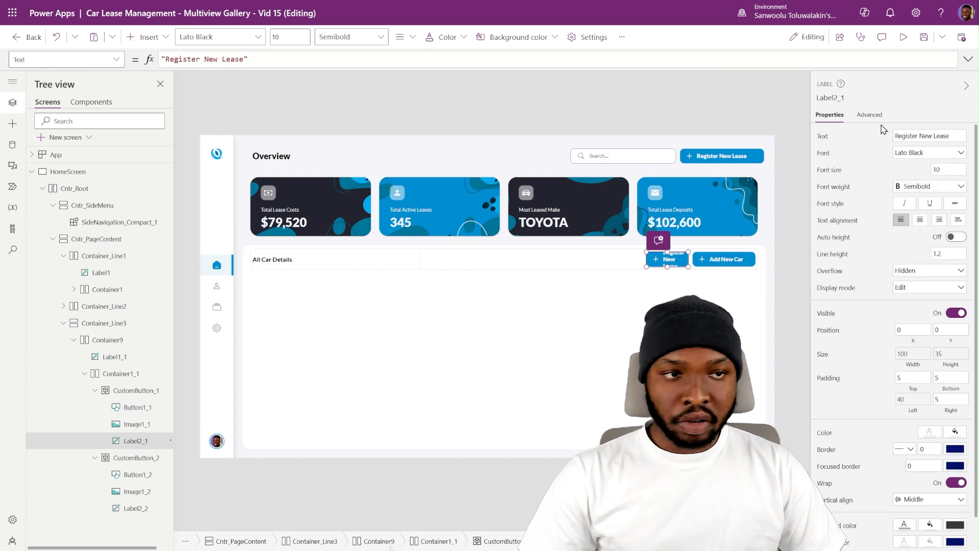
triple_click(923, 136)
type("Fil")
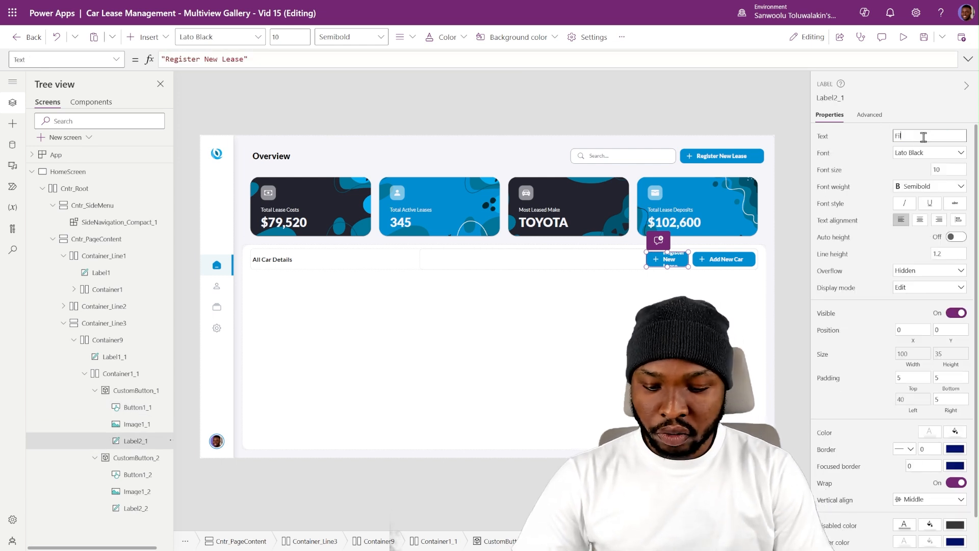
type("ter")
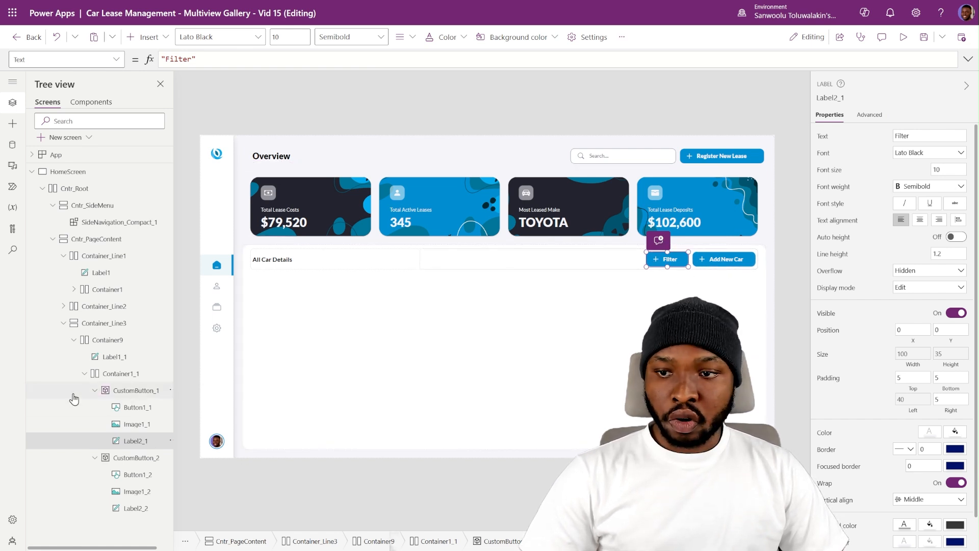
Set the Fill of the Filter button's container, CustomButton_1, to CustomTheme.PrimaryColor.
left_click(135, 391)
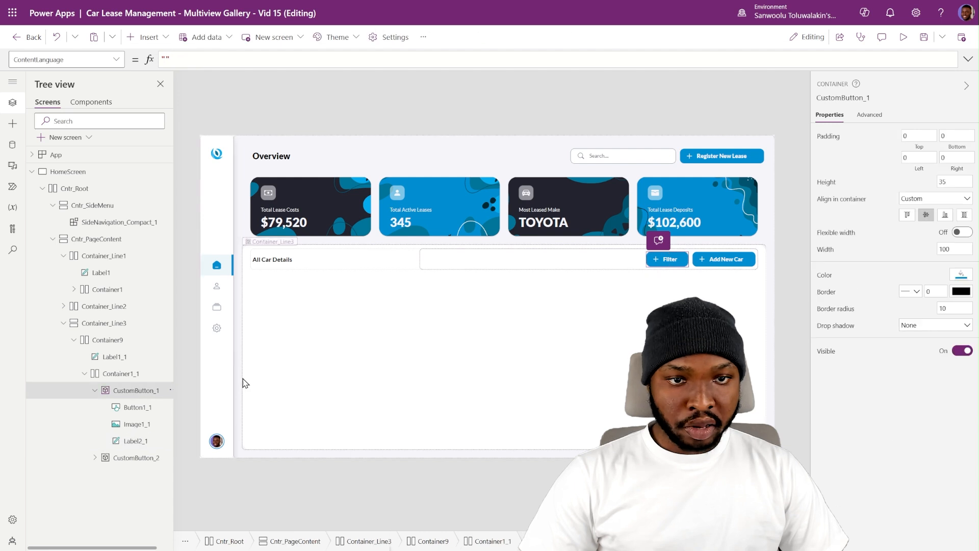
left_click(94, 390)
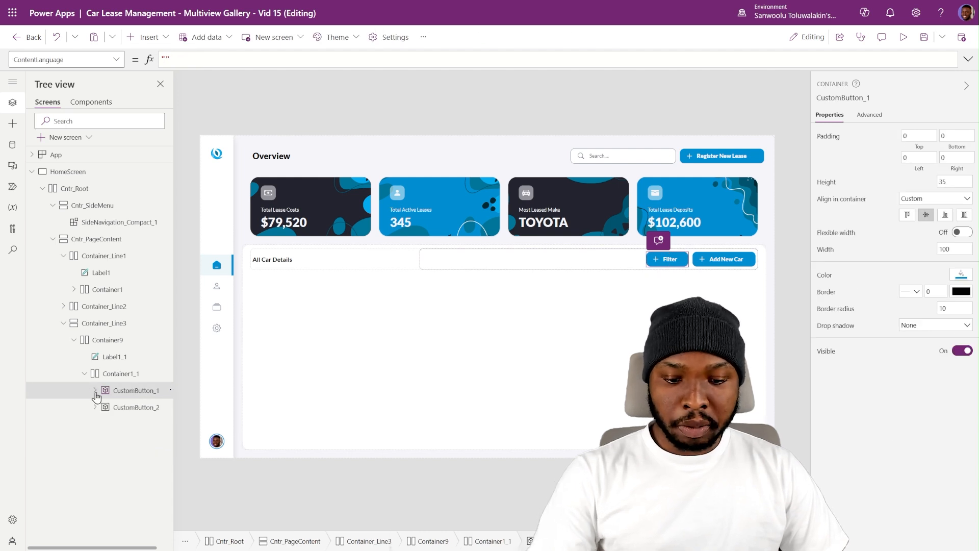
left_click(961, 276)
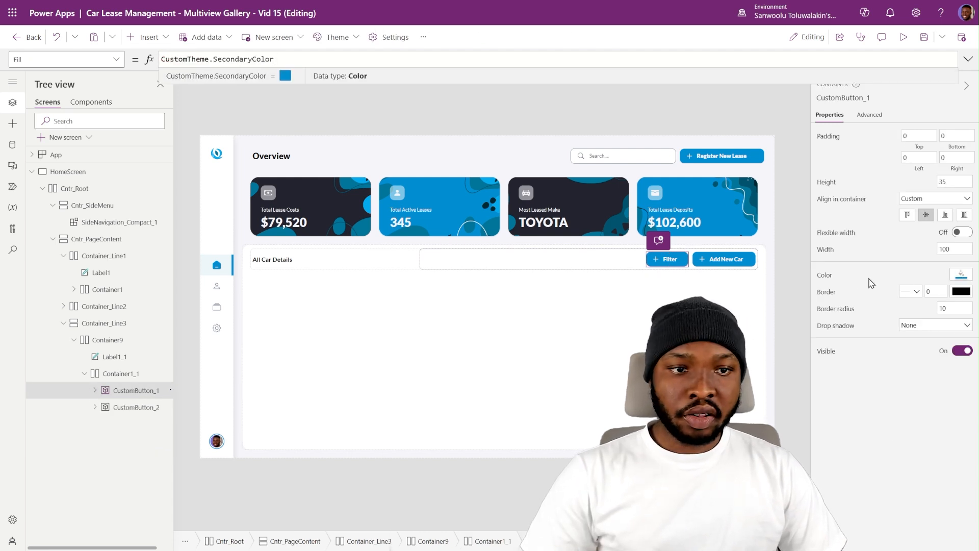
key("ctrl+a")
type("CustomTheme.PrimaryColor")
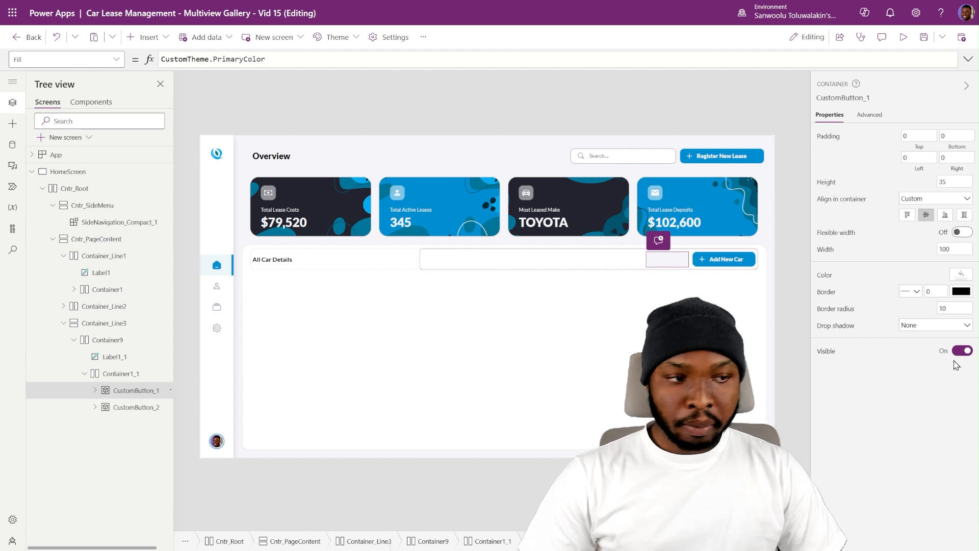
Give the Filter button's container a border coloured CustomTheme.SecondaryTextColor with a thickness of 2.
left_click(870, 114)
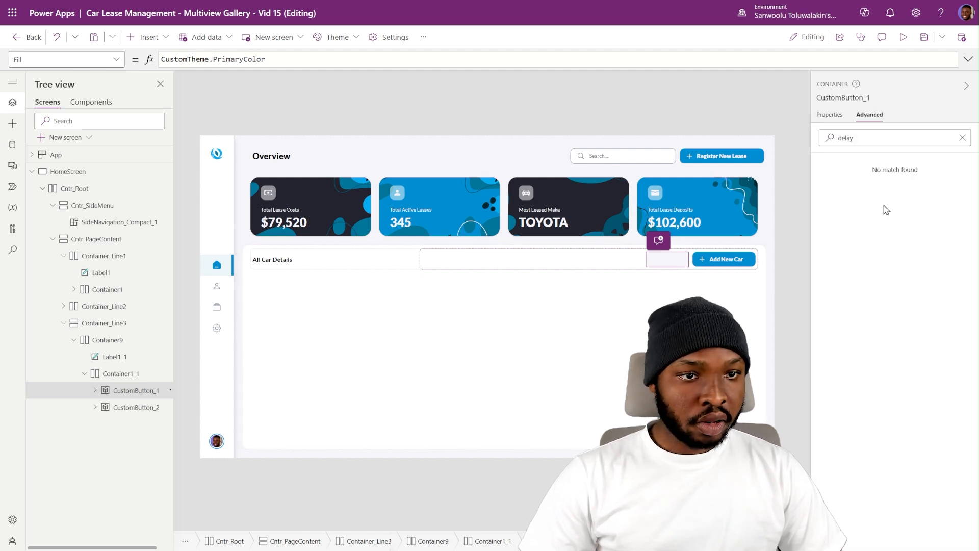
double_click(929, 141)
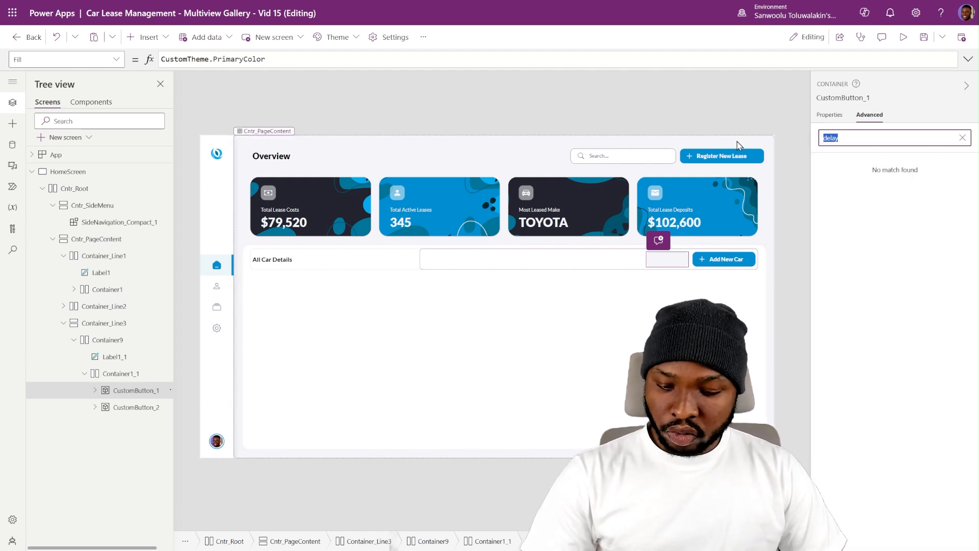
type("b")
key("BackSpace")
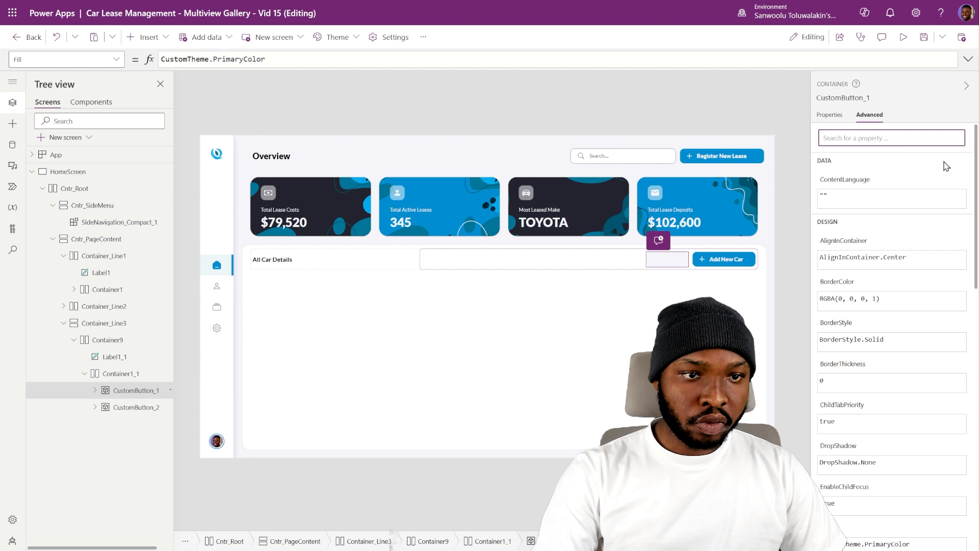
left_click(896, 298)
type("CustomTheme.SecondaryTextColor")
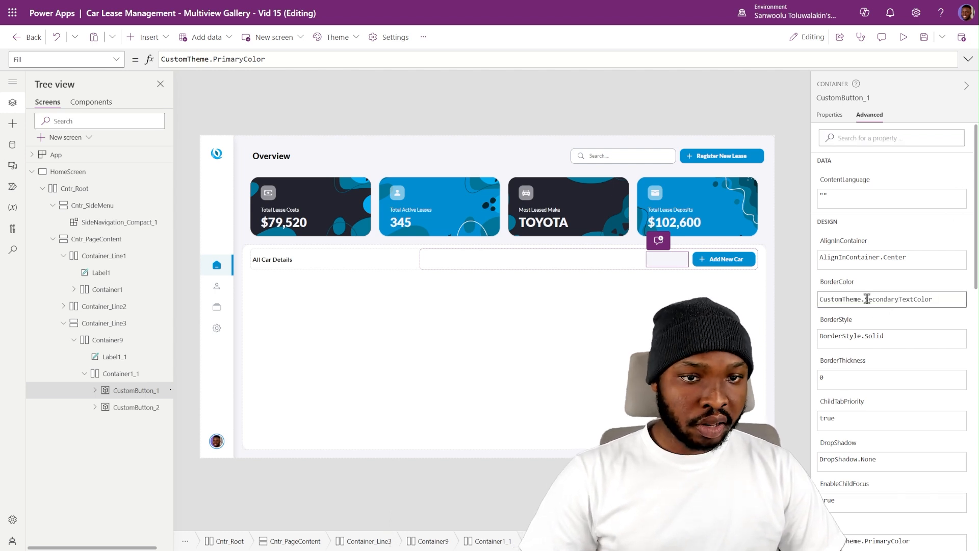
left_click(830, 115)
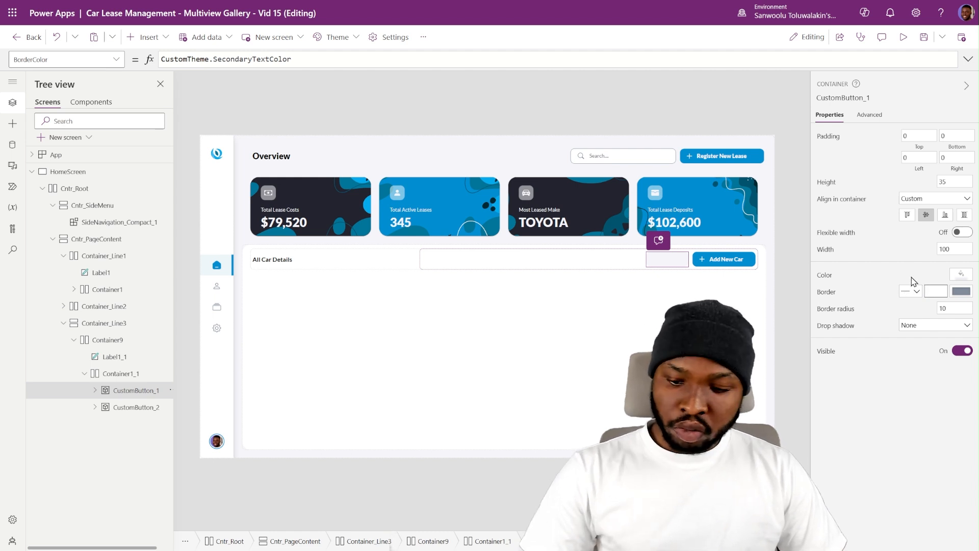
type("2")
left_click(802, 250)
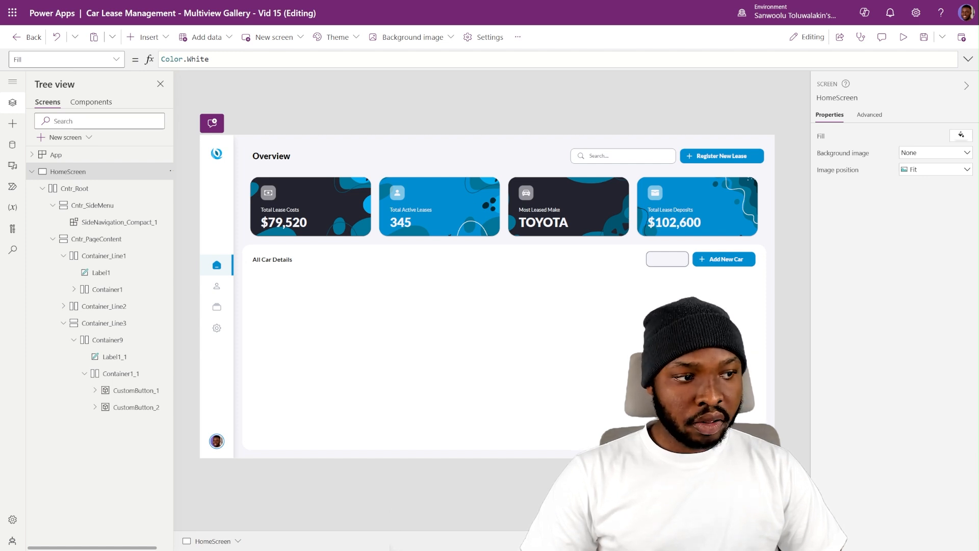
Set the text color of the Filter button's label, Label2_1, to CustomTheme.SecondaryTextColor.
left_click(96, 392)
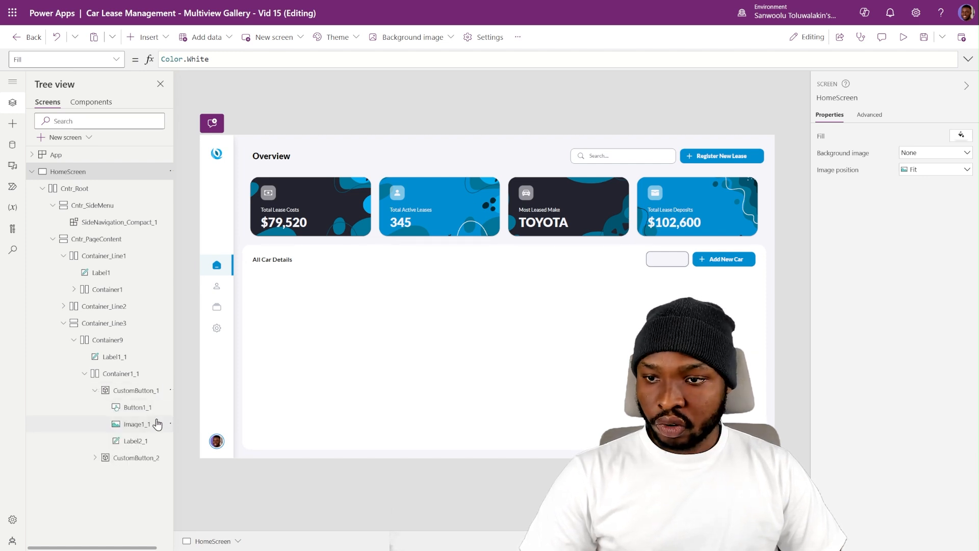
left_click(121, 442)
left_click(887, 437)
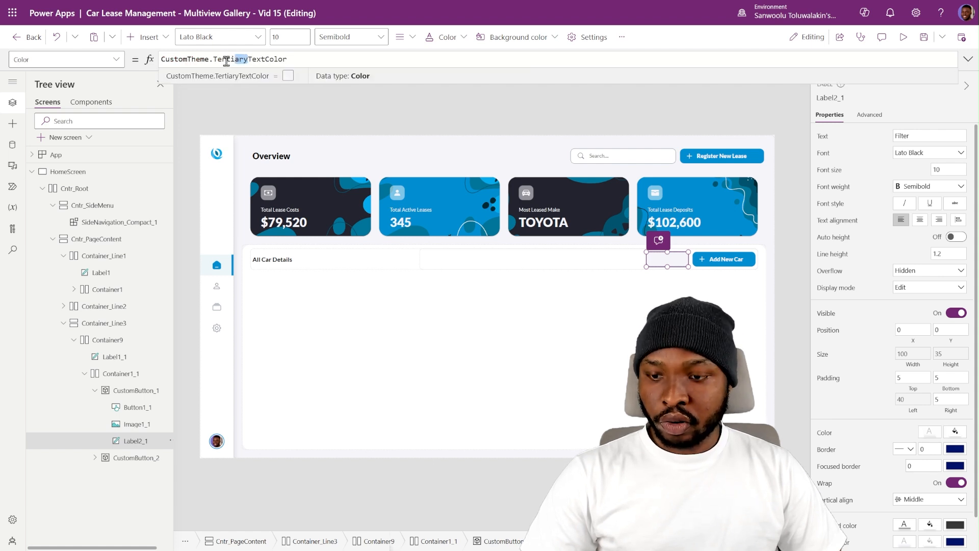
key("BackSpace")
key("BackSpace")
key("BackSpace")
key("BackSpace")
key("BackSpace")
key("BackSpace")
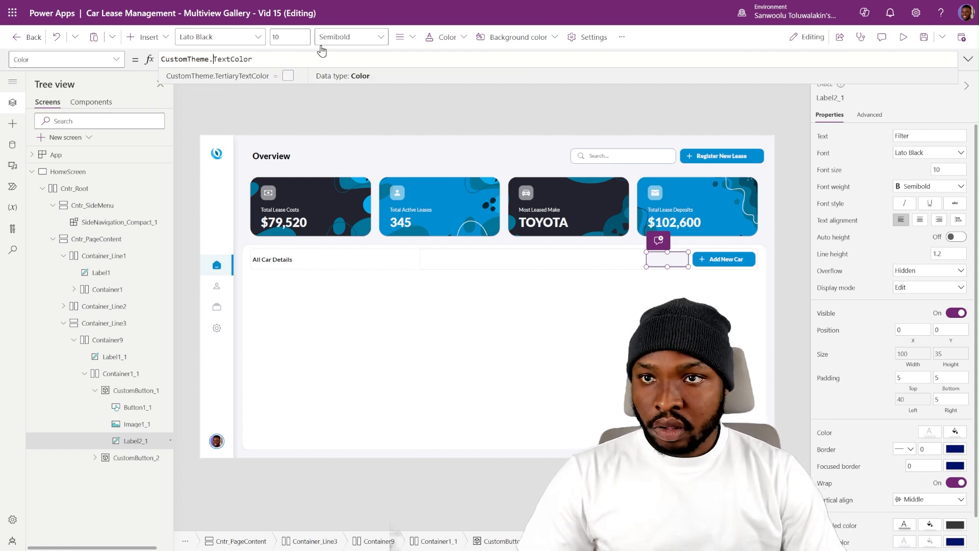
type("Secondary")
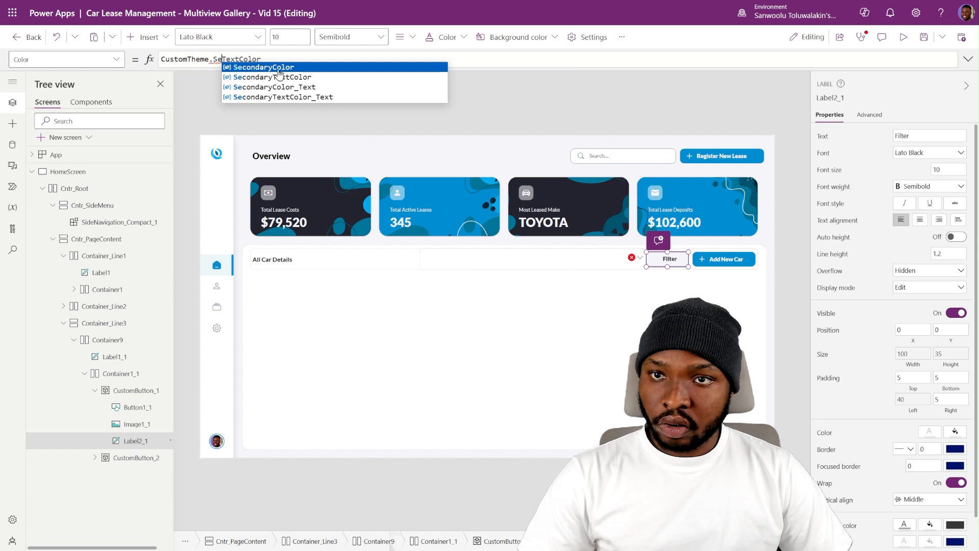
key("Tab")
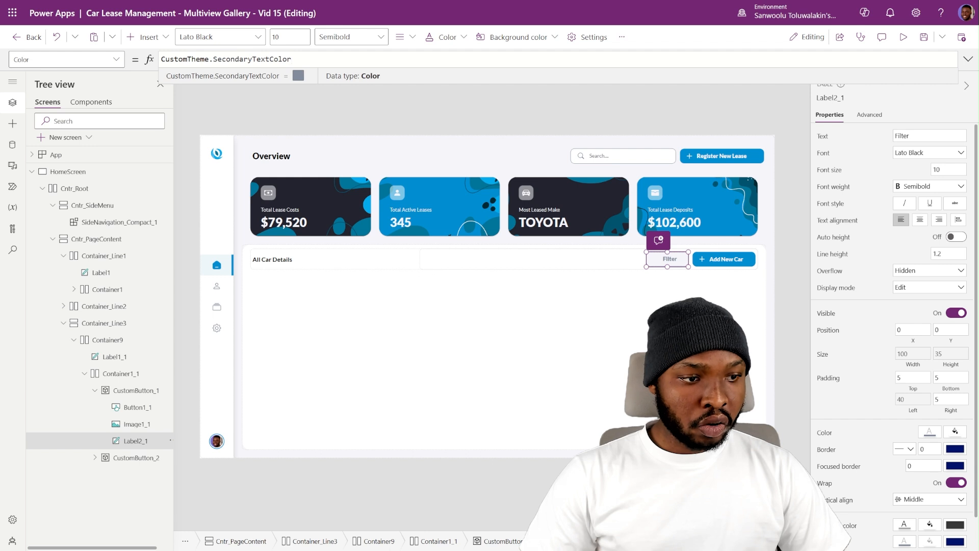
key("Return")
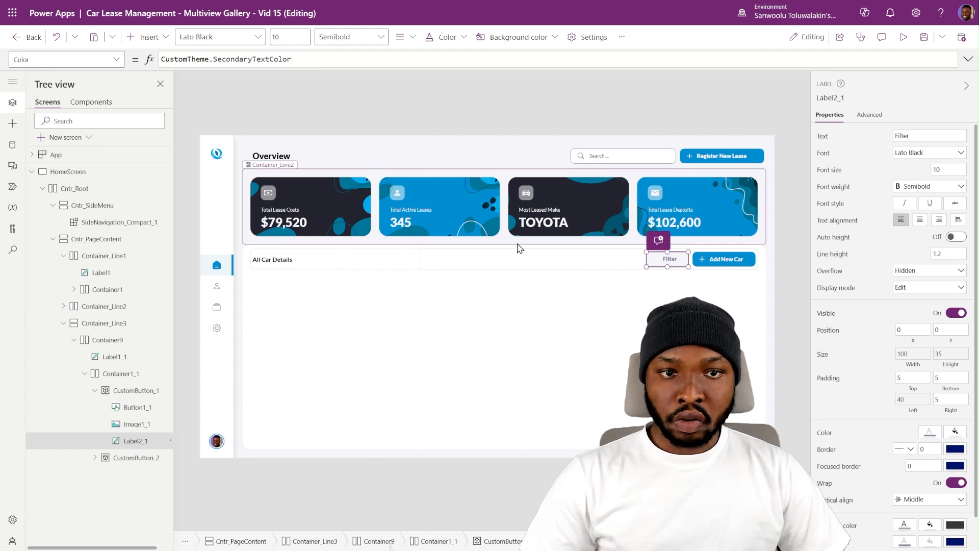
Set the Filter button's Image1_1 formula to use customIcons.Filter, with currentColor replaced by CustomTheme.SecondaryTextColor_Text.
left_click(134, 428)
left_click(750, 78)
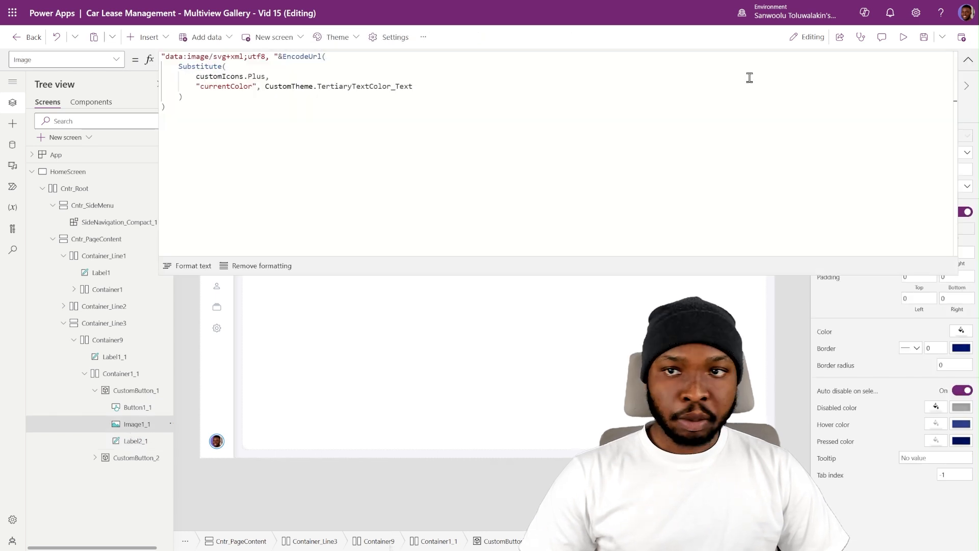
key("ctrl+a")
type("\"data:image/svg+xml;utf8, \"&EncodeUrl(     Substitute(         customIcons.Filter,         \"currentColor\", CustomTheme.SecondaryTextColor_Text     ) )")
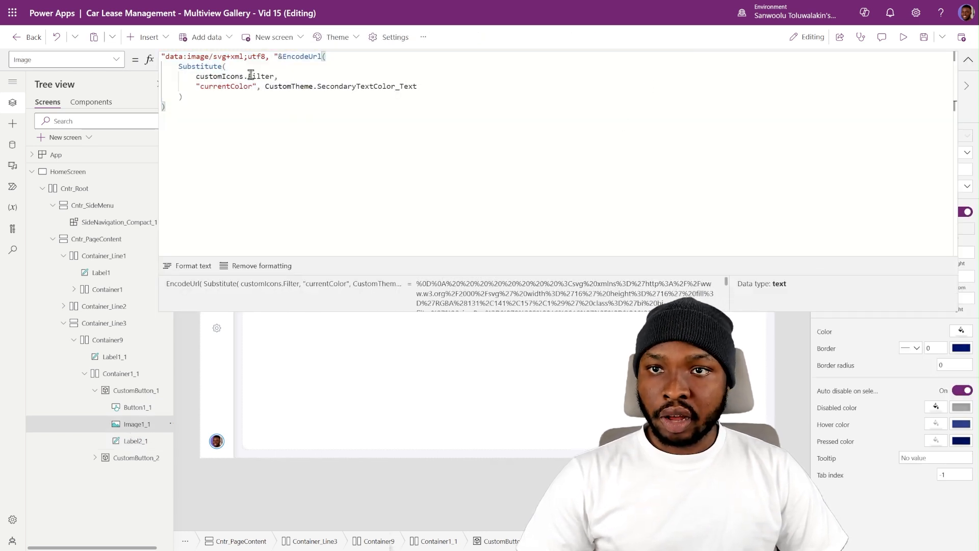
left_click(251, 75)
left_click_drag(317, 87, 375, 90)
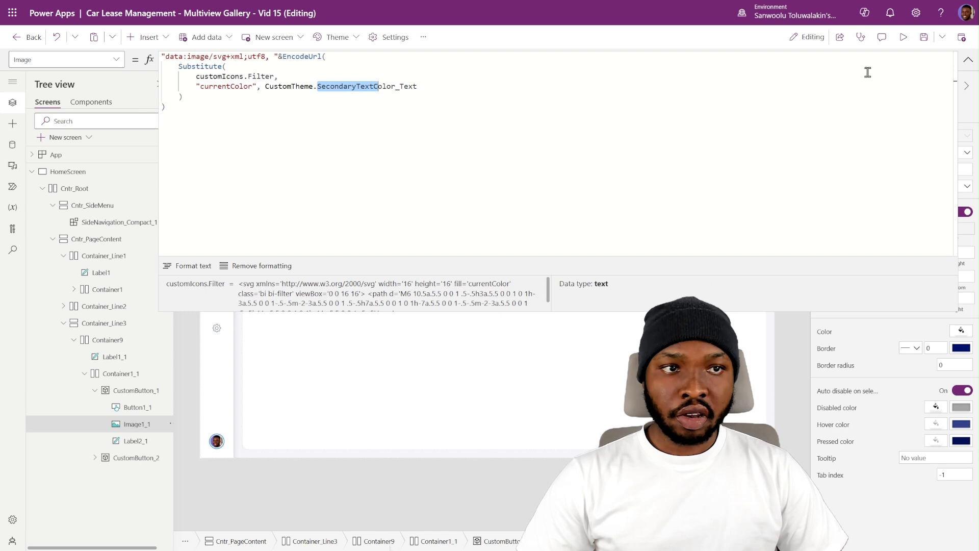
left_click(968, 59)
left_click(790, 225)
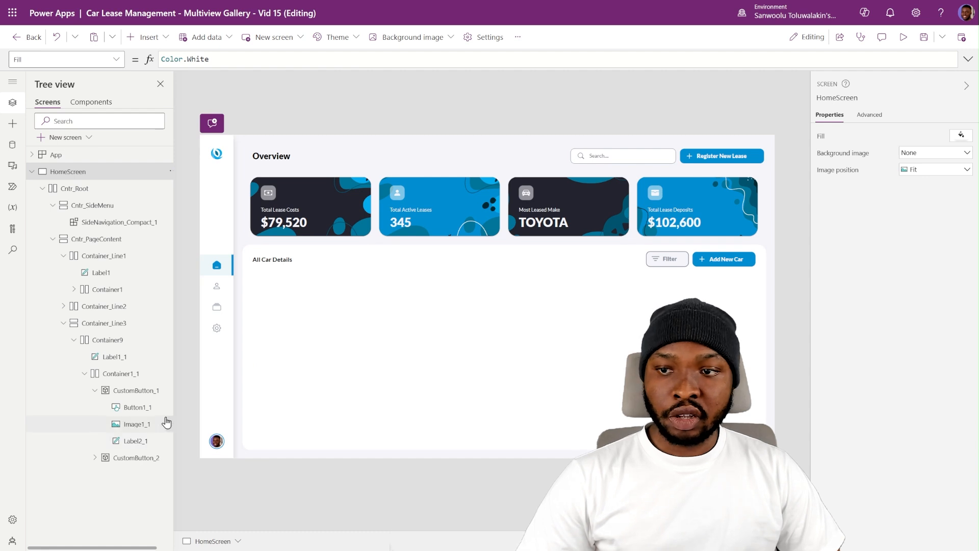
Rename the All Car Details header row container, Container9, as Container9_GalleryTitle.
left_click(74, 340)
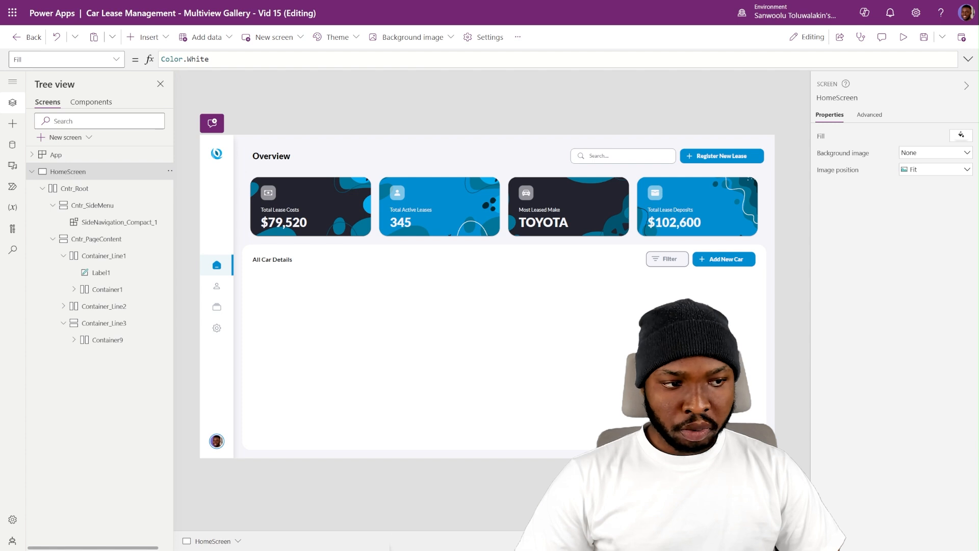
double_click(122, 340)
left_click(124, 341)
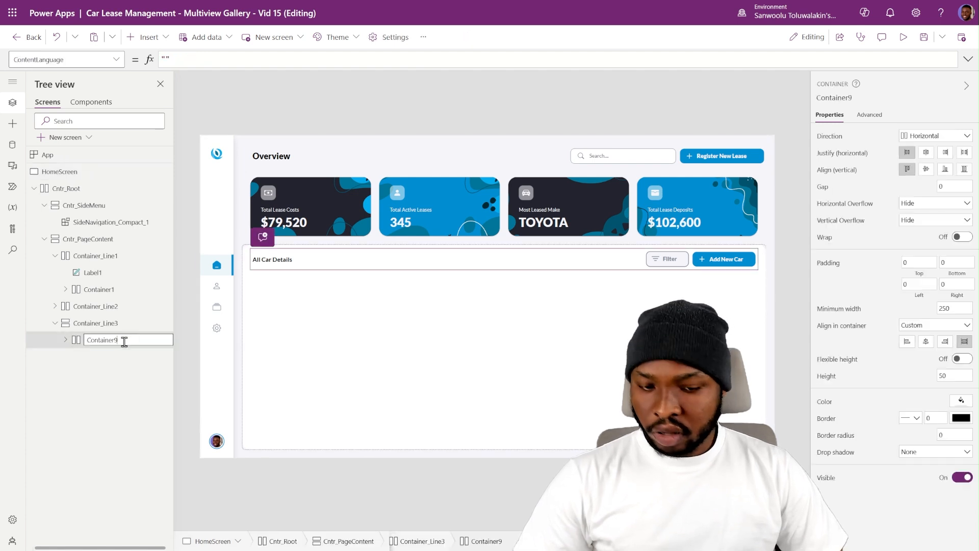
type("_C")
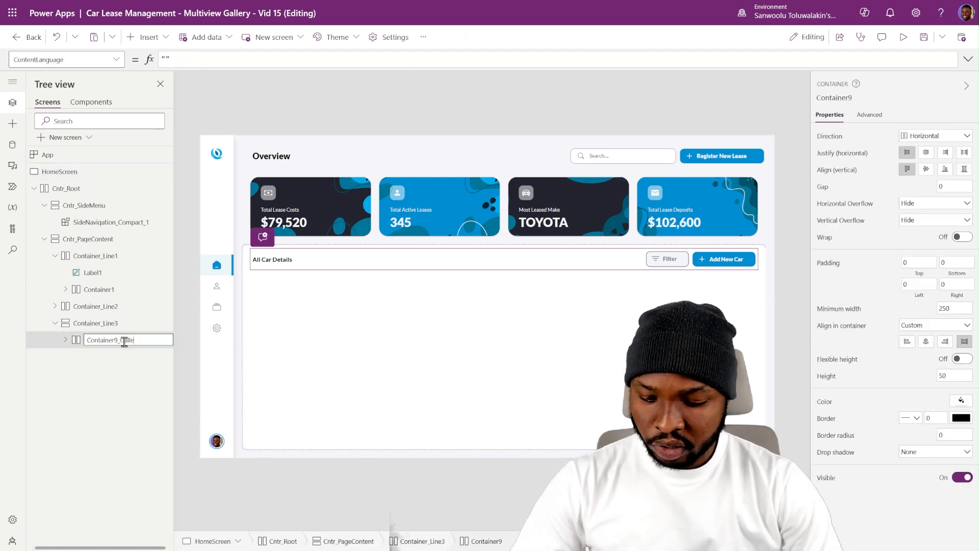
type("alleryTitl")
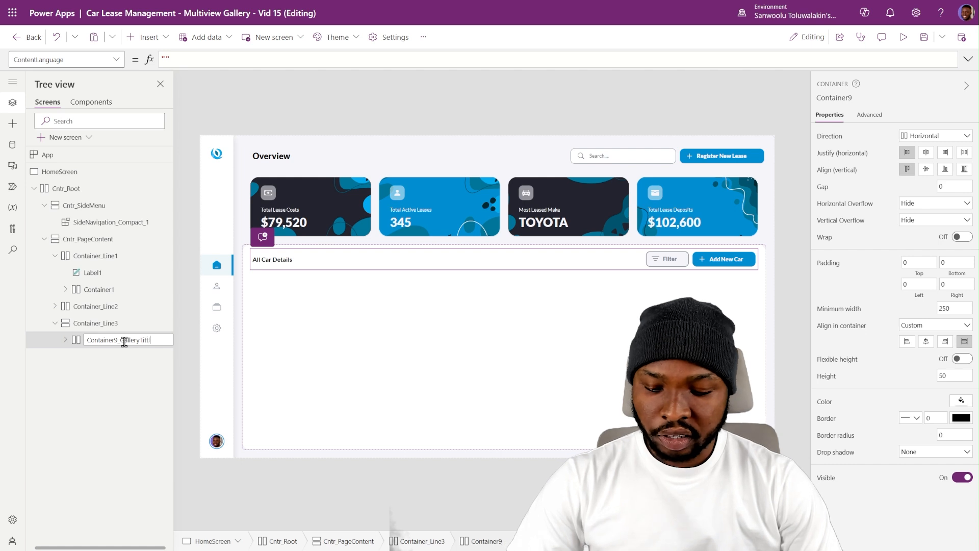
type("e")
left_click(186, 345)
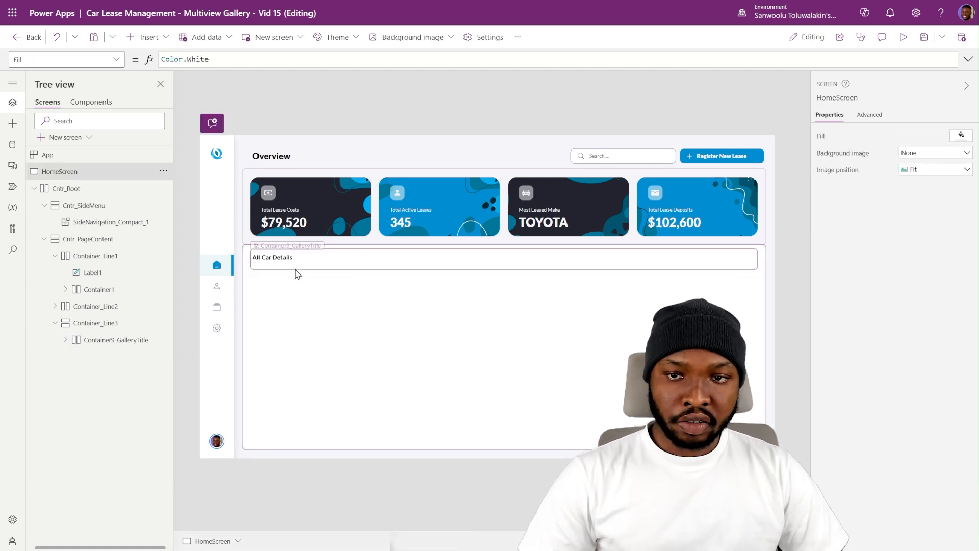
Set the alignment in container of the header row's button container, Container1_1, to Stretch.
left_click(65, 340)
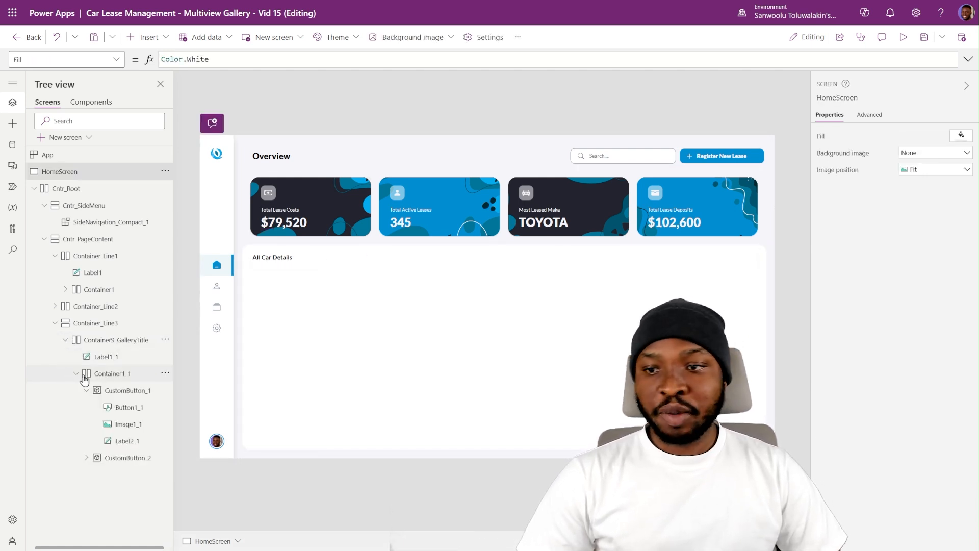
left_click(90, 378)
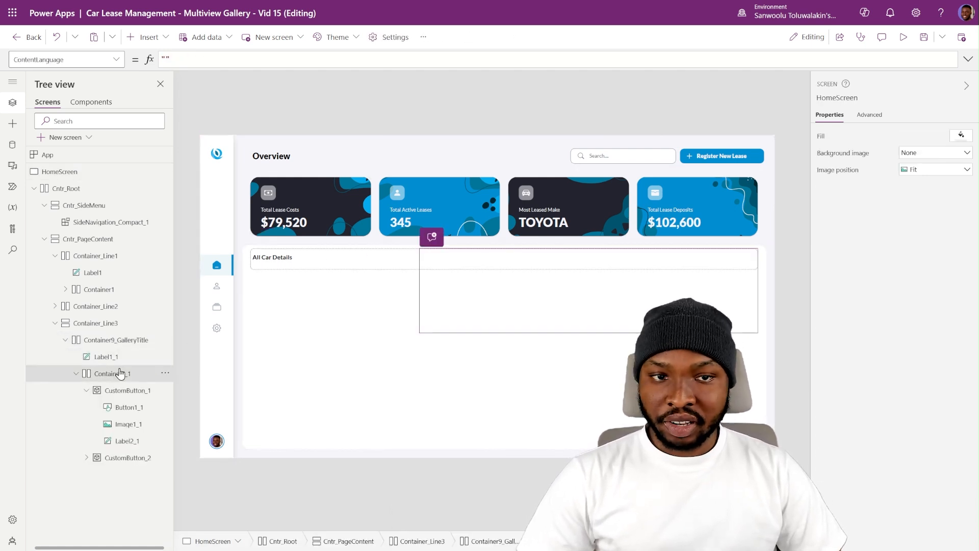
left_click(76, 373)
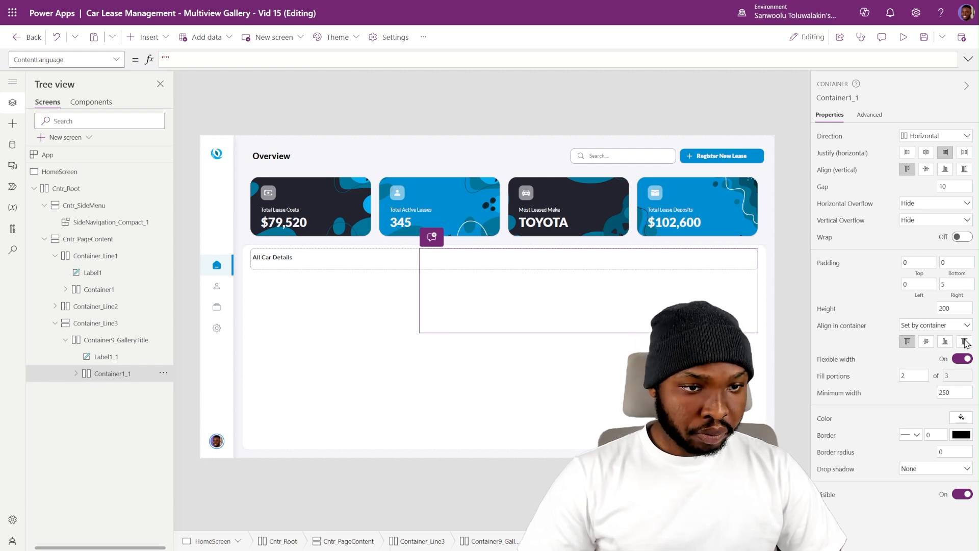
left_click(964, 342)
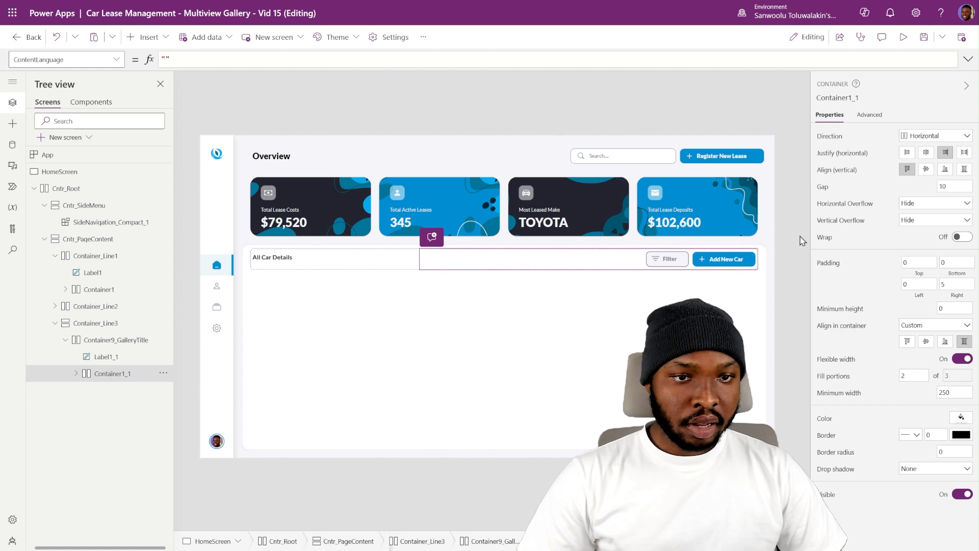
left_click(499, 400)
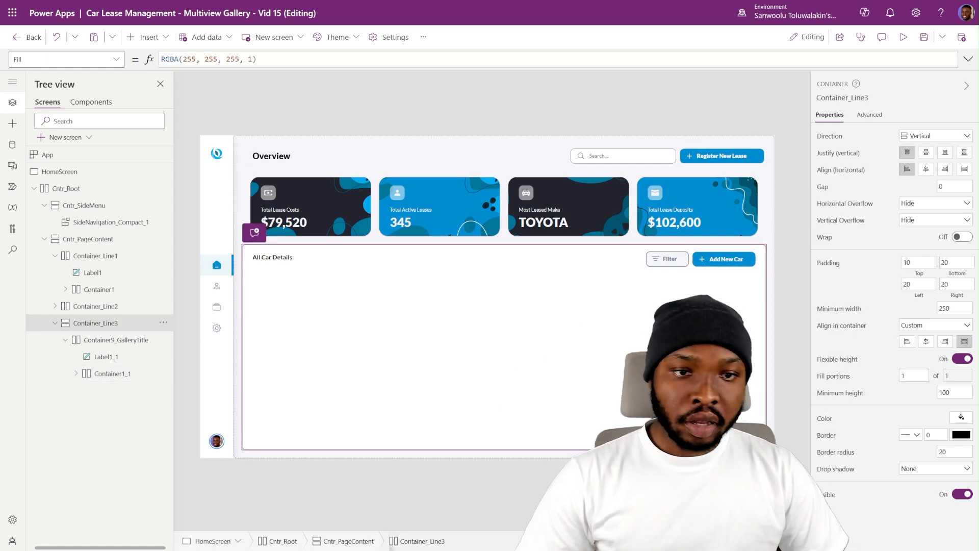
key("F5")
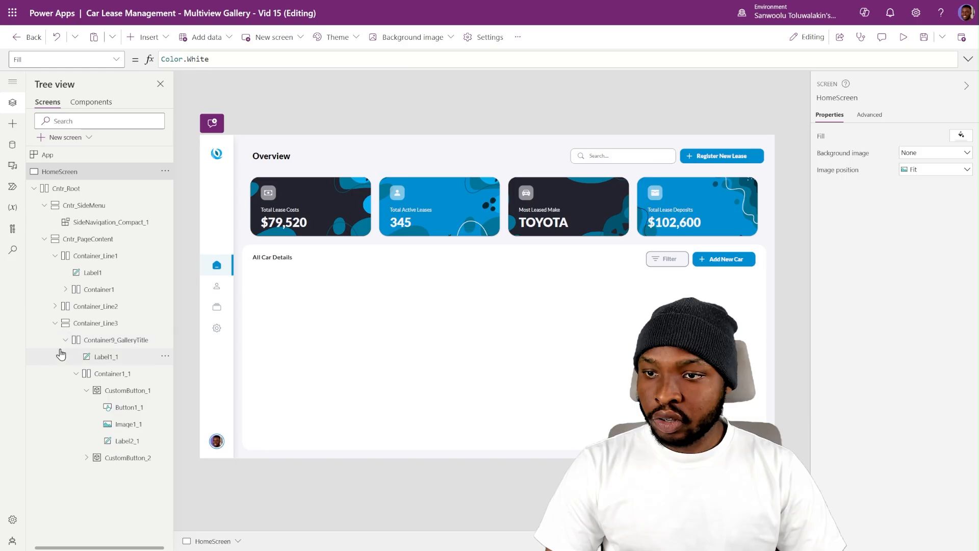
Insert a vertical container inside Container_Line3, below the All Car Details header row.
left_click(65, 340)
left_click(464, 332)
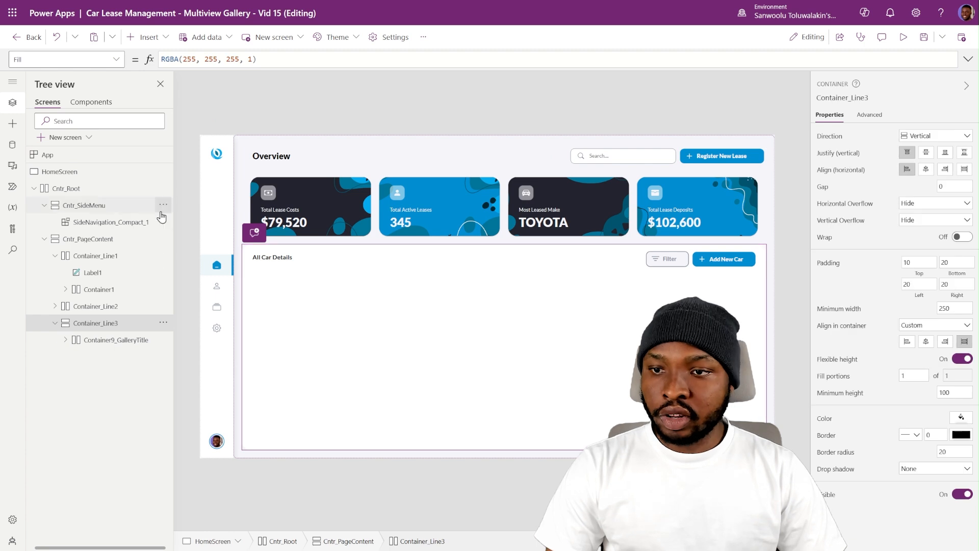
left_click(157, 43)
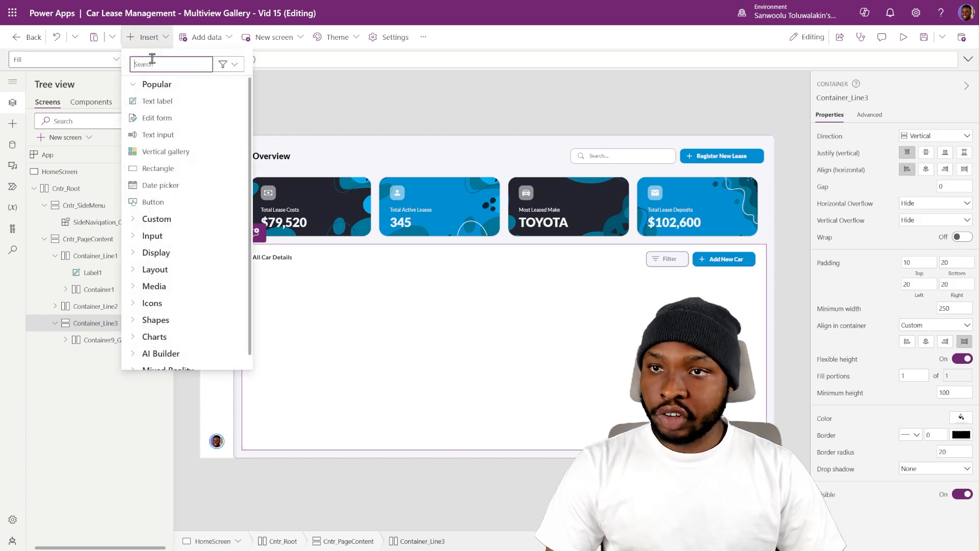
type("con")
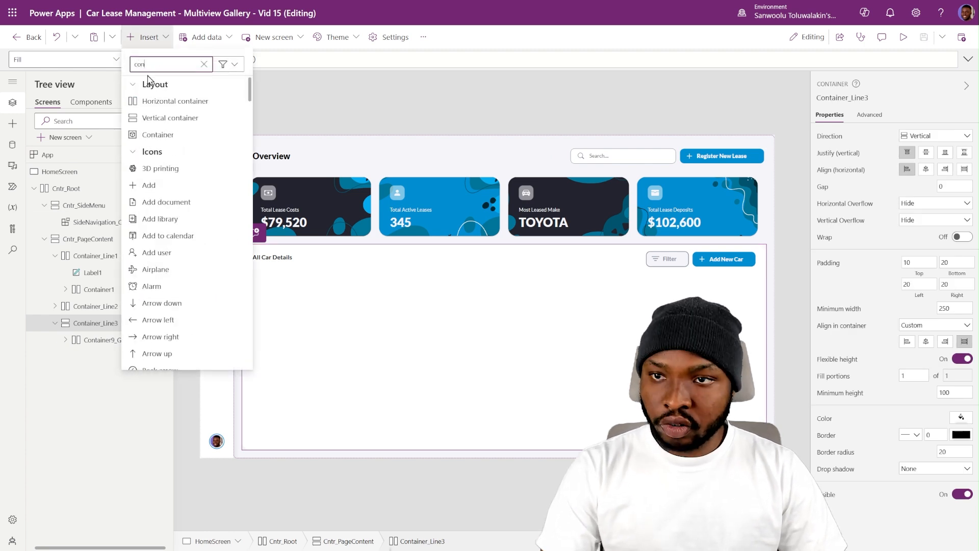
left_click(170, 118)
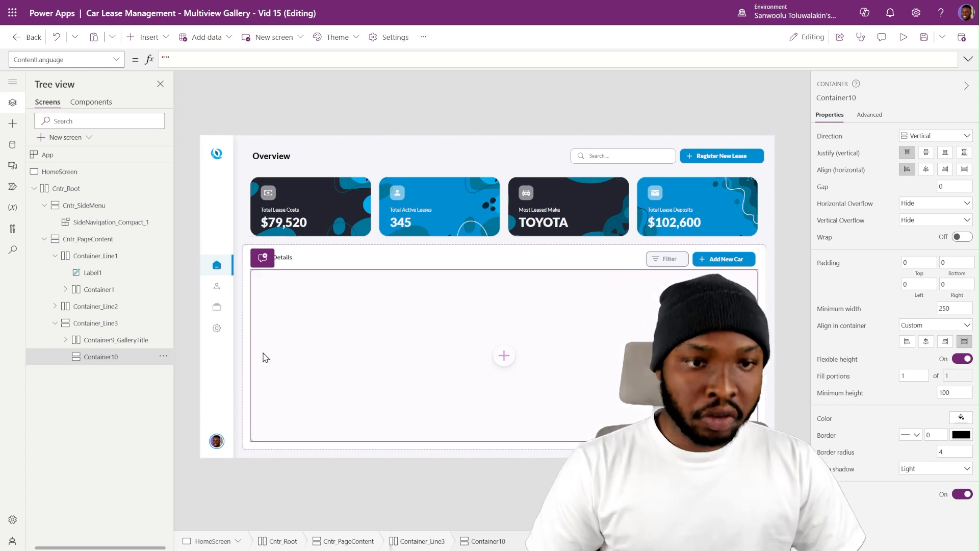
Give the new vertical container a border thickness of 1, a border radius of 10 and no drop shadow.
left_click(933, 433)
type("1")
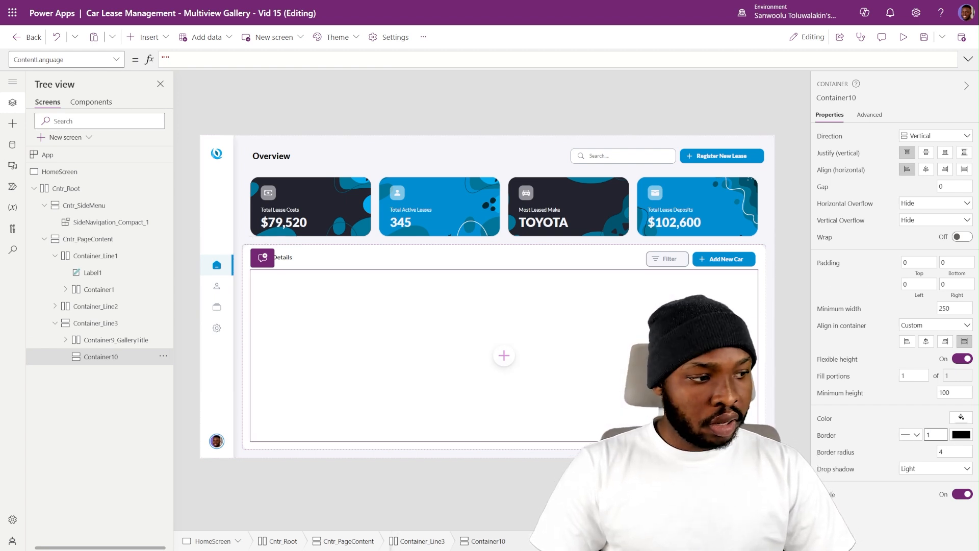
left_click(952, 451)
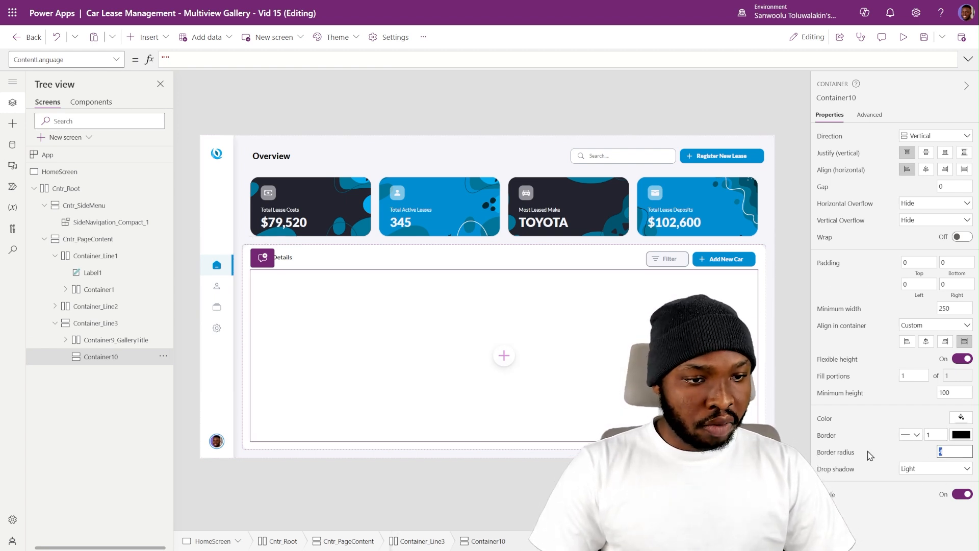
type("10")
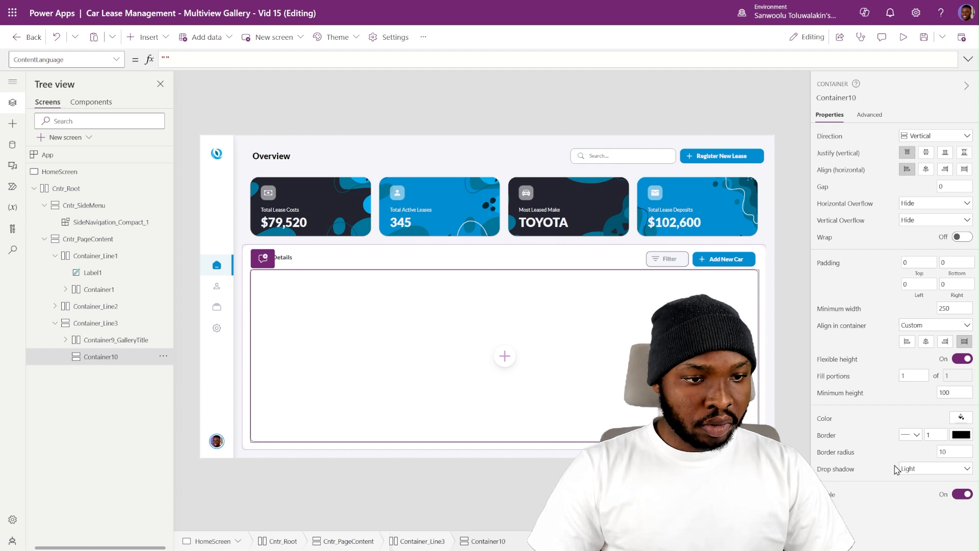
left_click(918, 468)
left_click(928, 381)
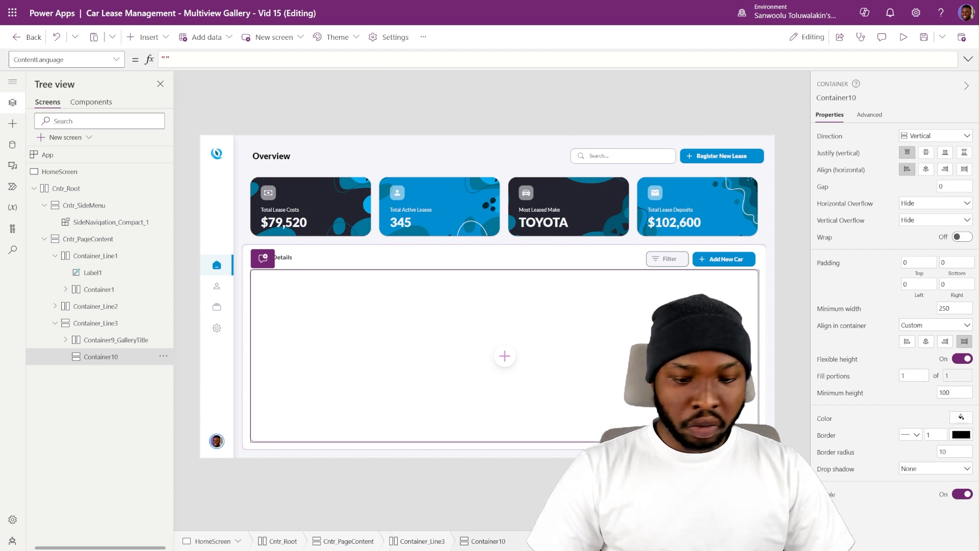
Set the BorderColor of the vertical container, Container10, to CustomTheme.SecondaryTextColor.
left_click(869, 115)
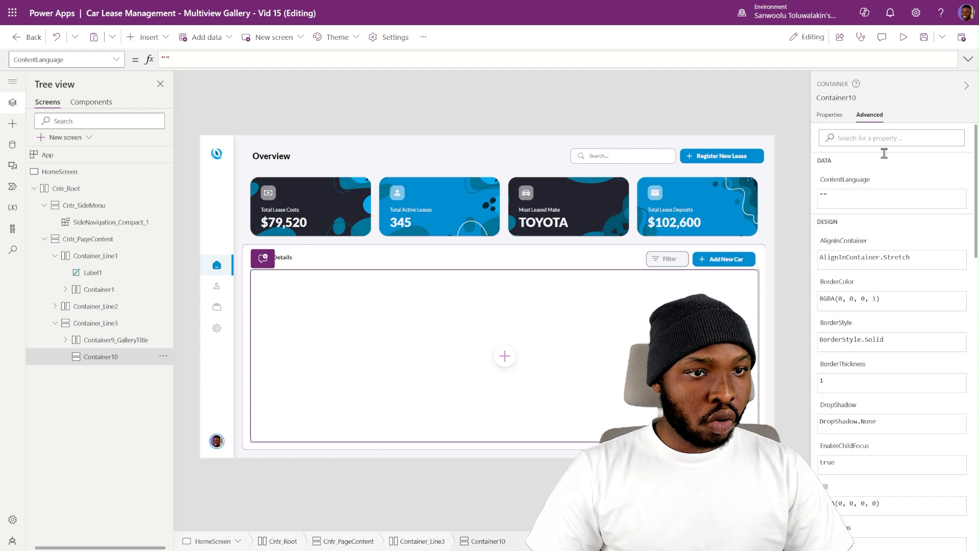
left_click(891, 301)
key("ctrl+a")
type("CustomTheme.SecondaryTextColor")
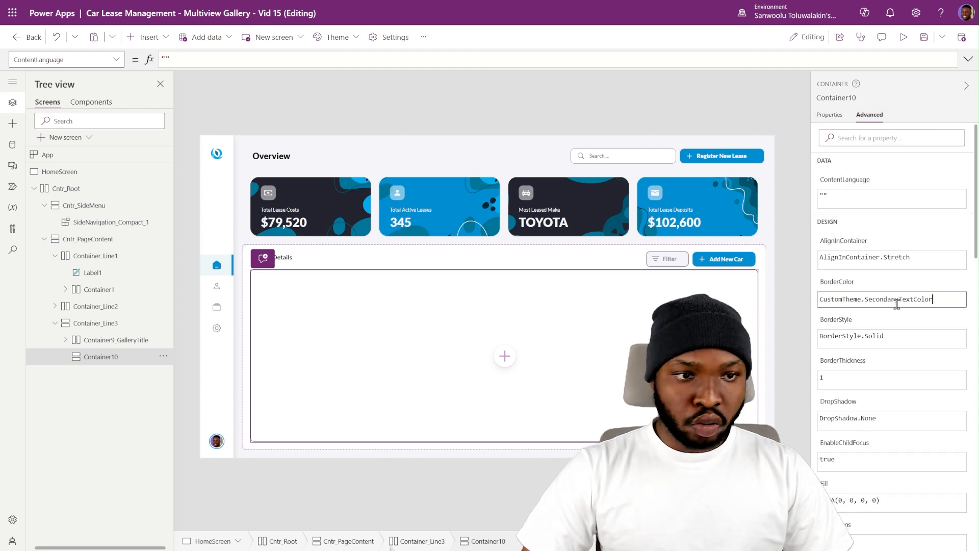
left_click(833, 118)
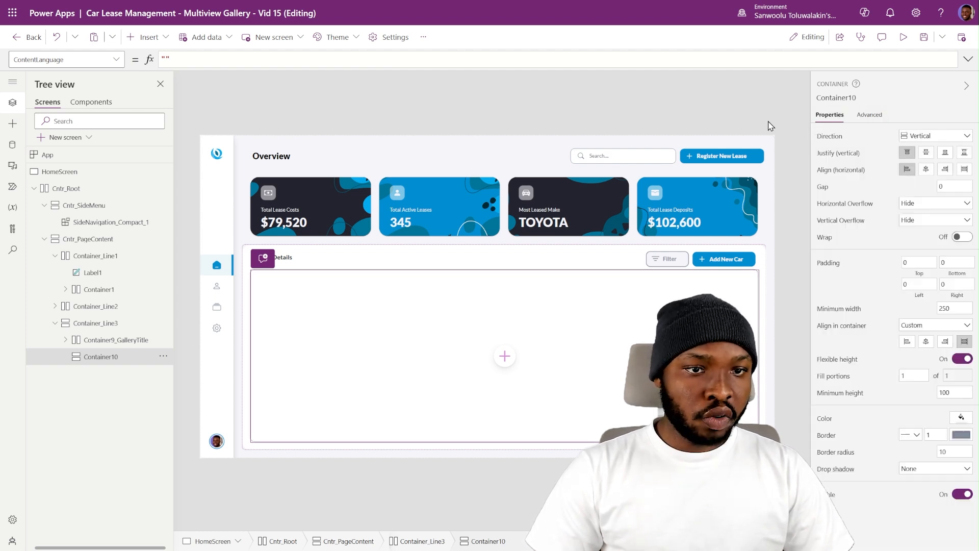
left_click(770, 124)
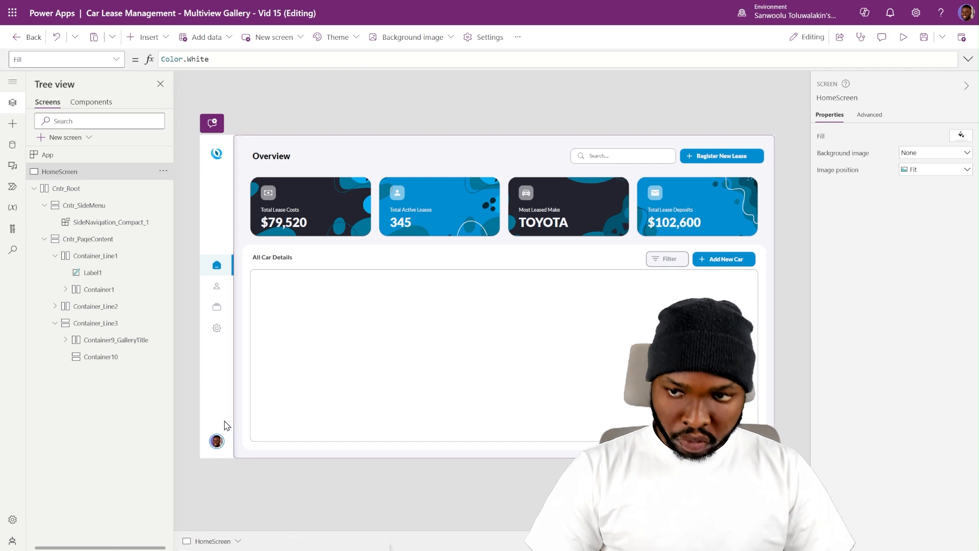
Rename the bordered vertical container, Container10, as Container10_Gallery.
double_click(116, 357)
left_click(122, 356)
type("_G")
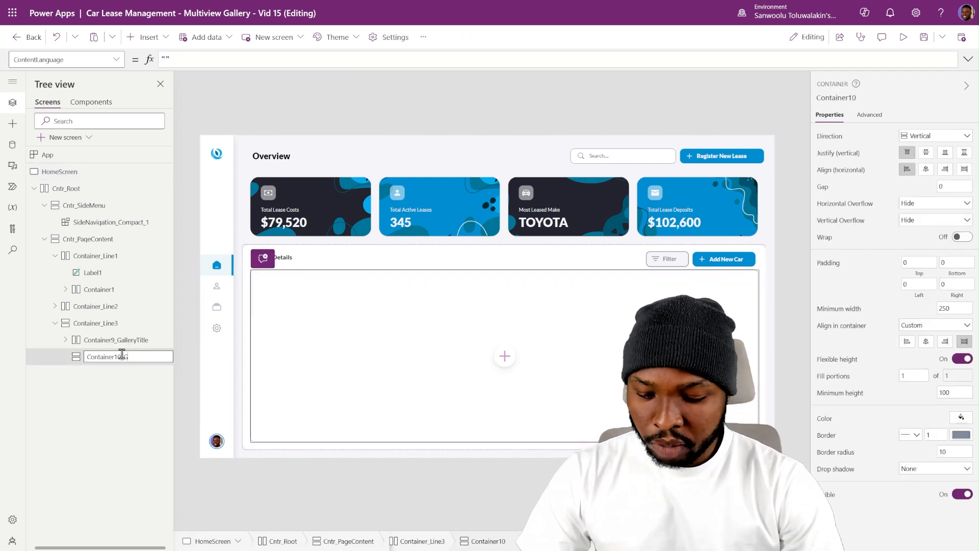
type("allery")
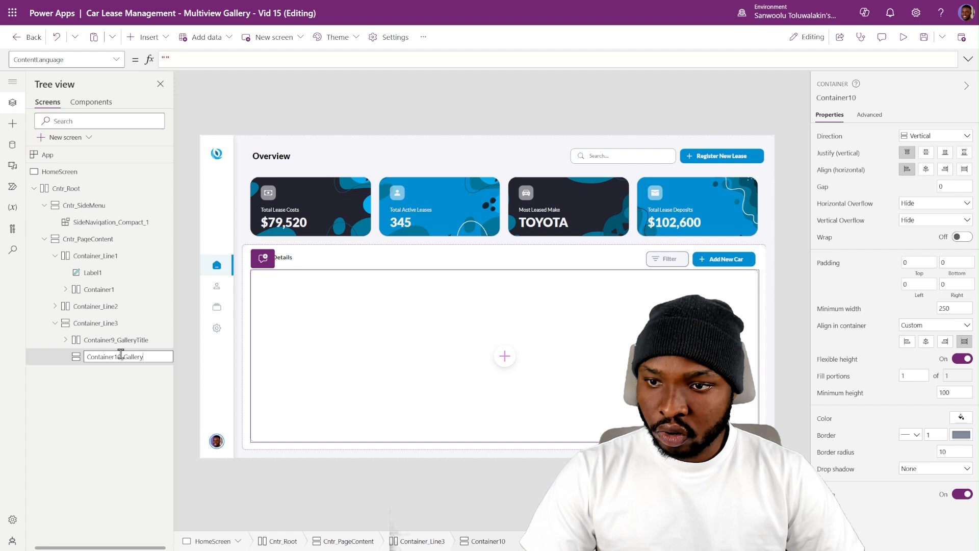
left_click(189, 322)
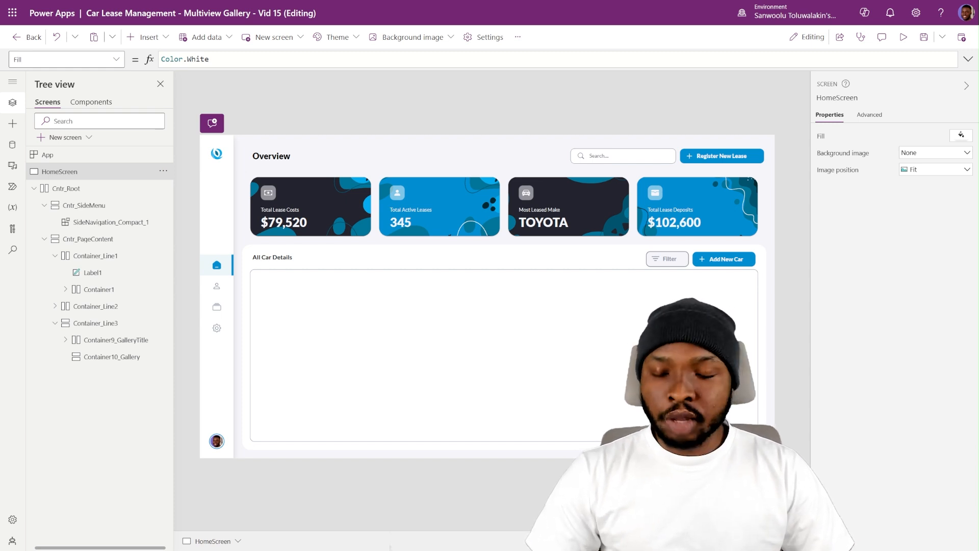
Insert a horizontal container inside Container10_Gallery.
left_click(123, 357)
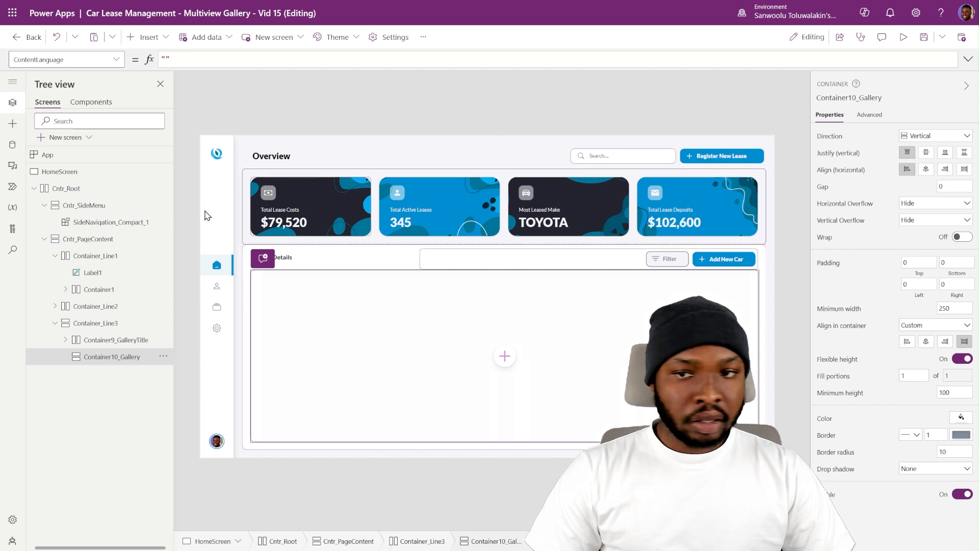
left_click(149, 37)
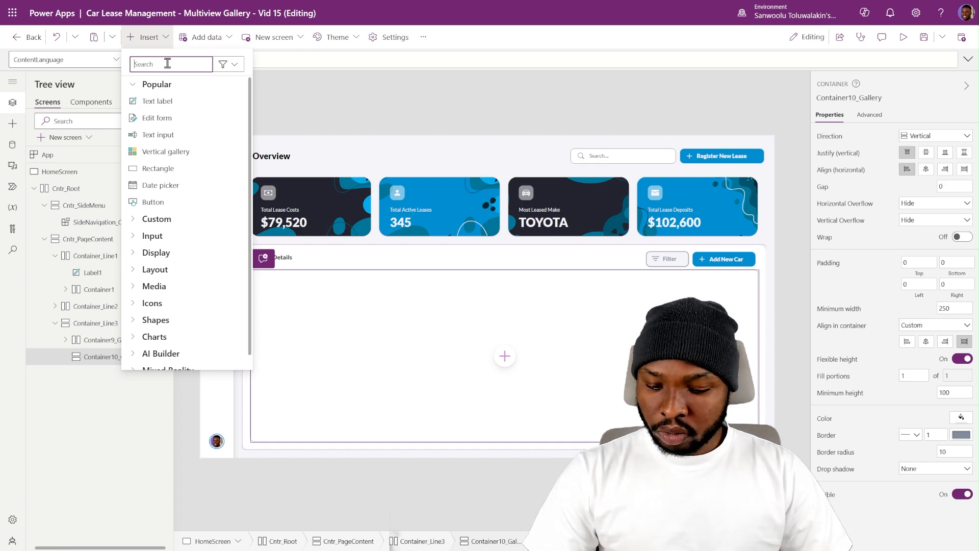
type("con")
left_click(167, 103)
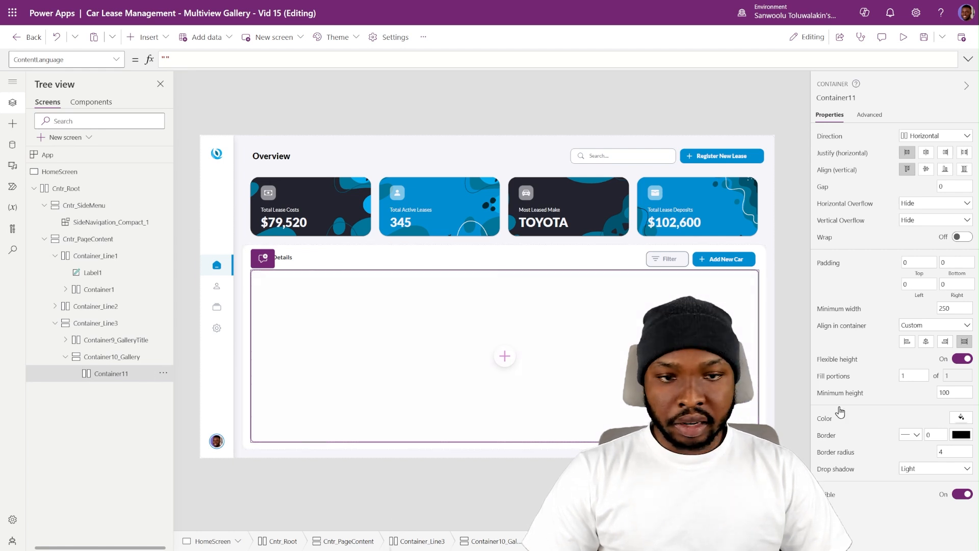
Turn off flexible height for the new horizontal container and set its height to 50.
left_click(963, 360)
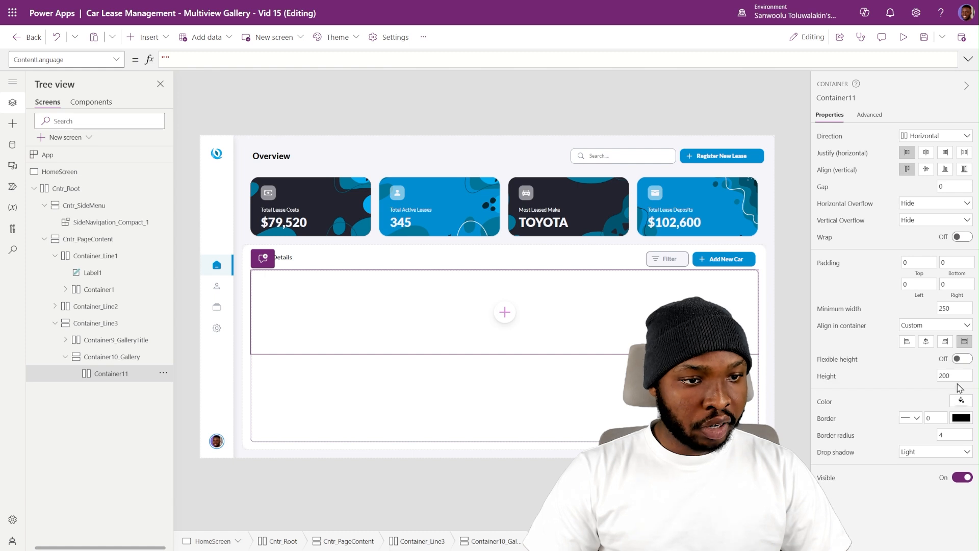
left_click_drag(960, 375, 912, 386)
type("50")
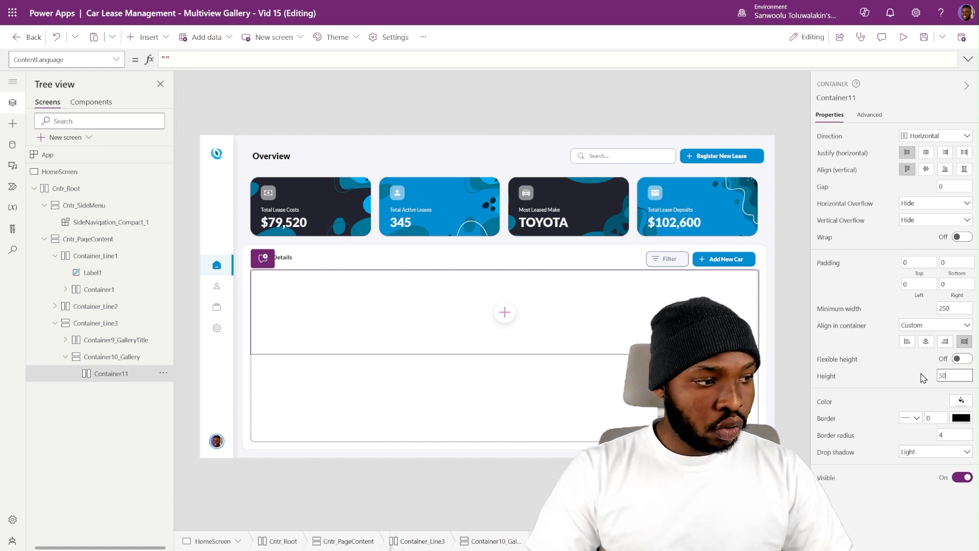
key("Return")
Set the horizontal container's border radius to 0 and its drop shadow to None.
left_click_drag(955, 432, 869, 433)
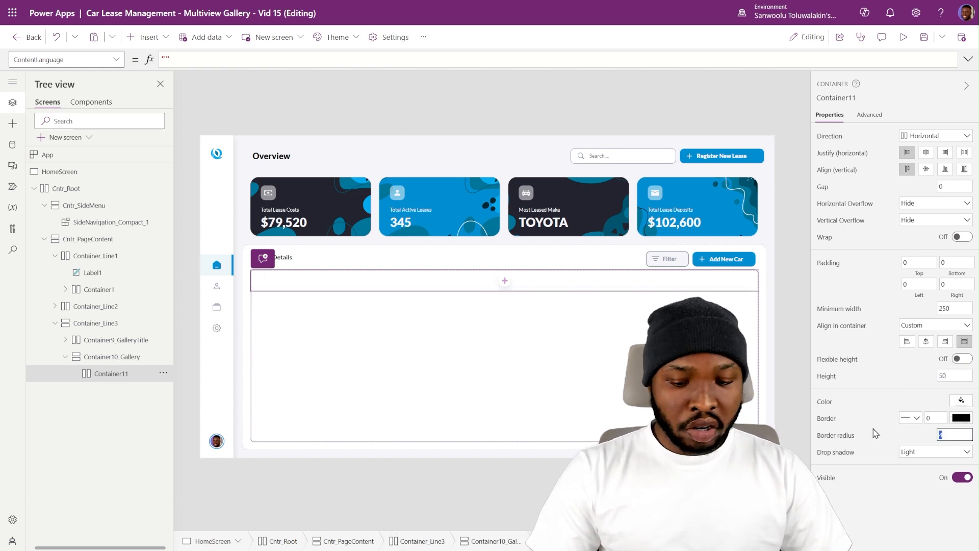
type("0")
key("Return")
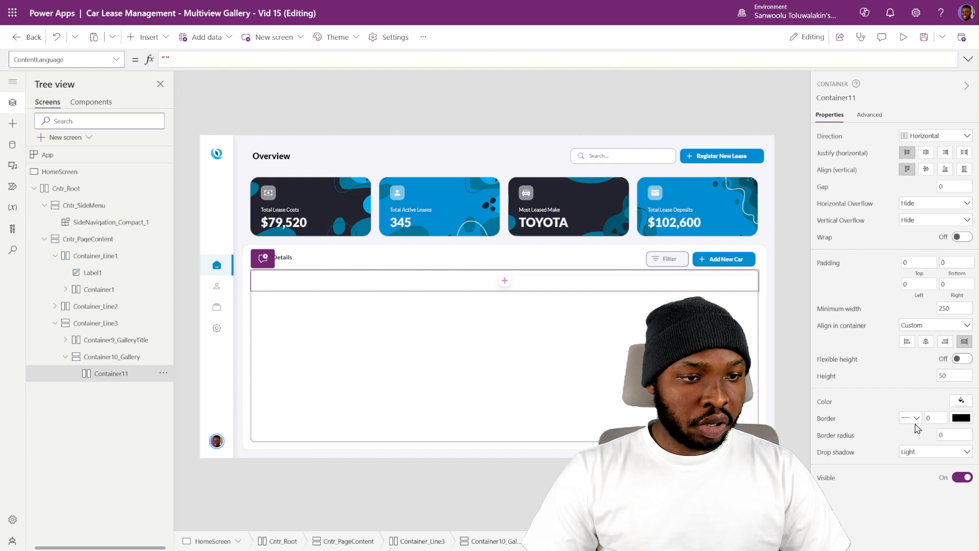
left_click(918, 452)
left_click(920, 363)
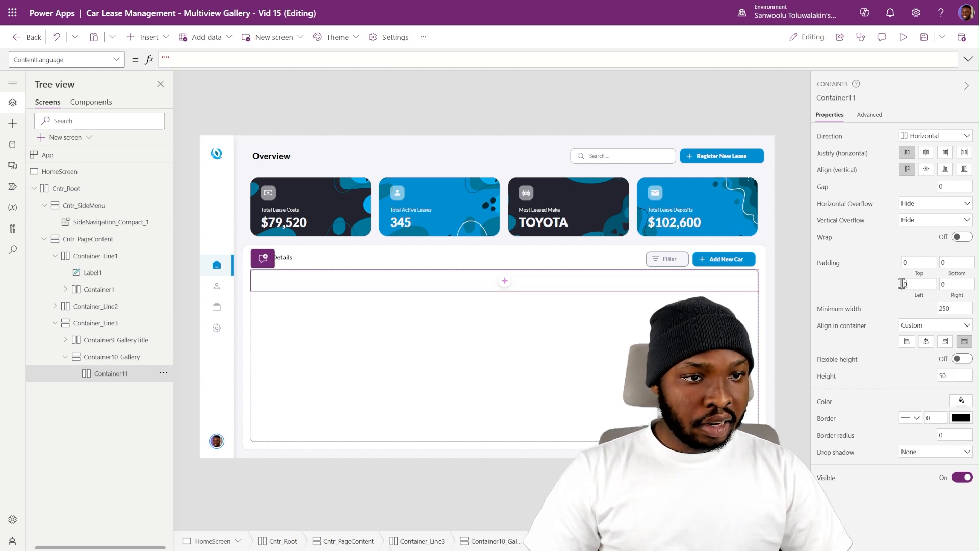
Set Container11's left and right padding to 10 and its fill colour to CustomTheme.PrimaryColor.
type("10")
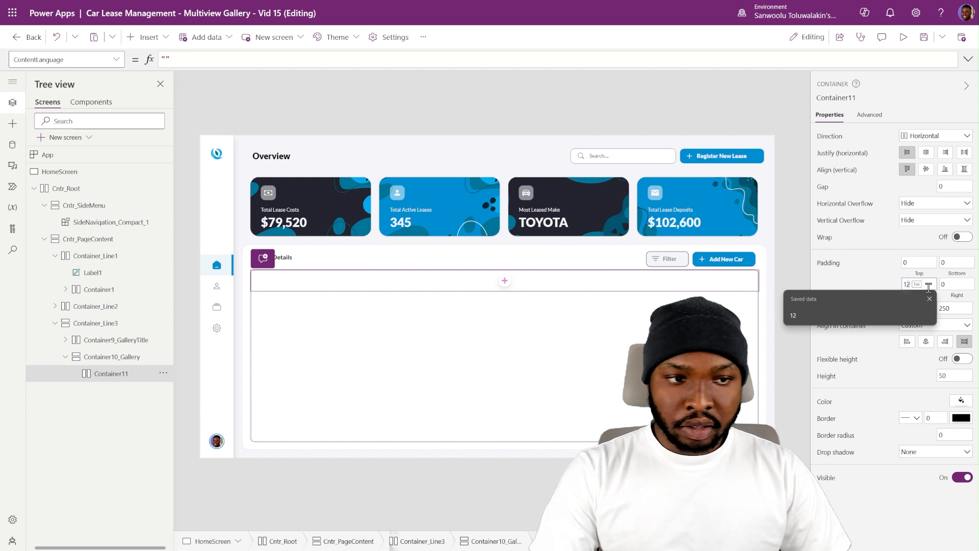
key("Tab")
type("10")
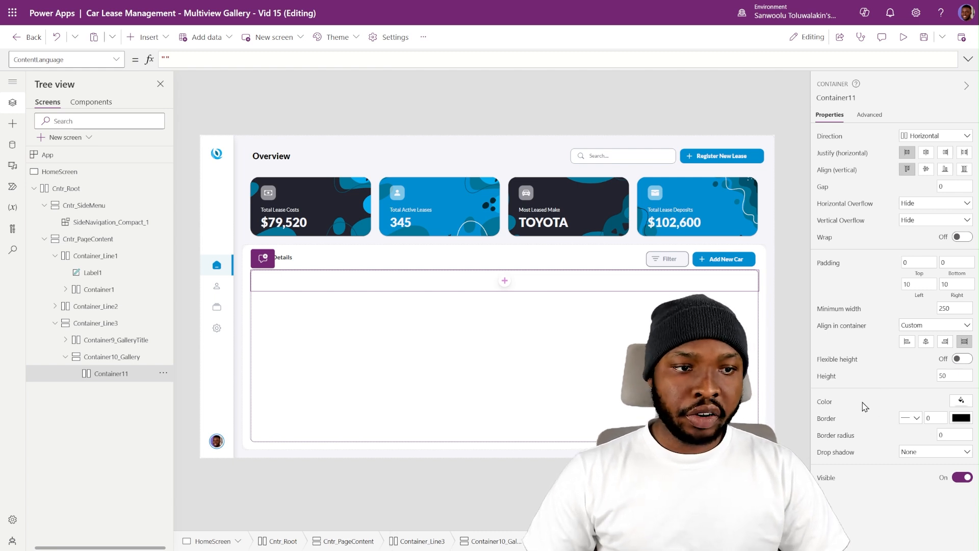
left_click(824, 405)
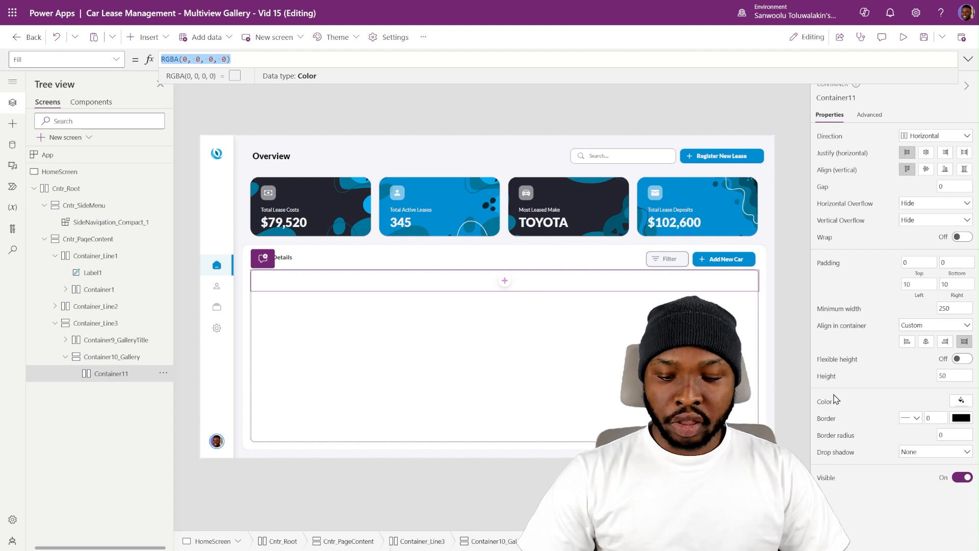
type("CustomTheme.PrimaryColor")
left_click(788, 266)
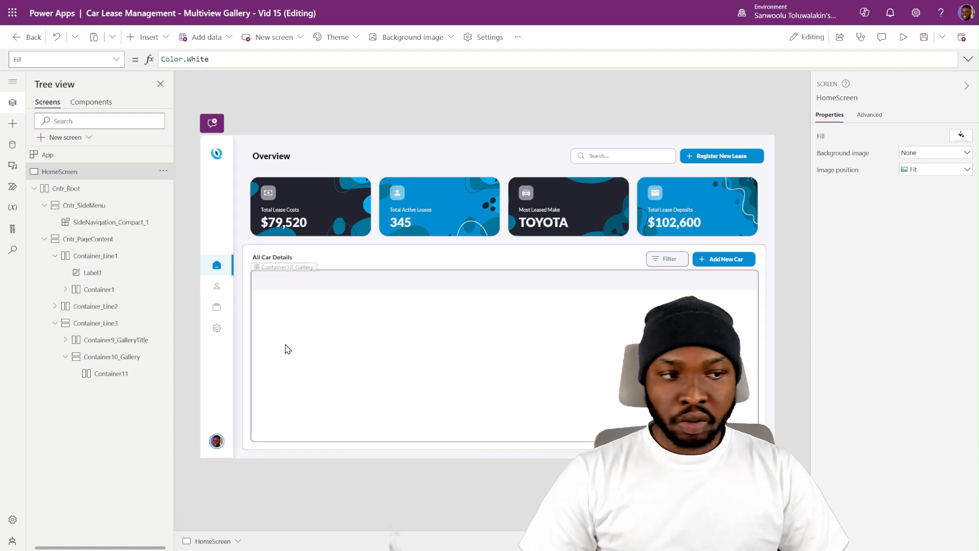
Rename Container11 as Container11_TableHeaders.
double_click(120, 381)
left_click(142, 375)
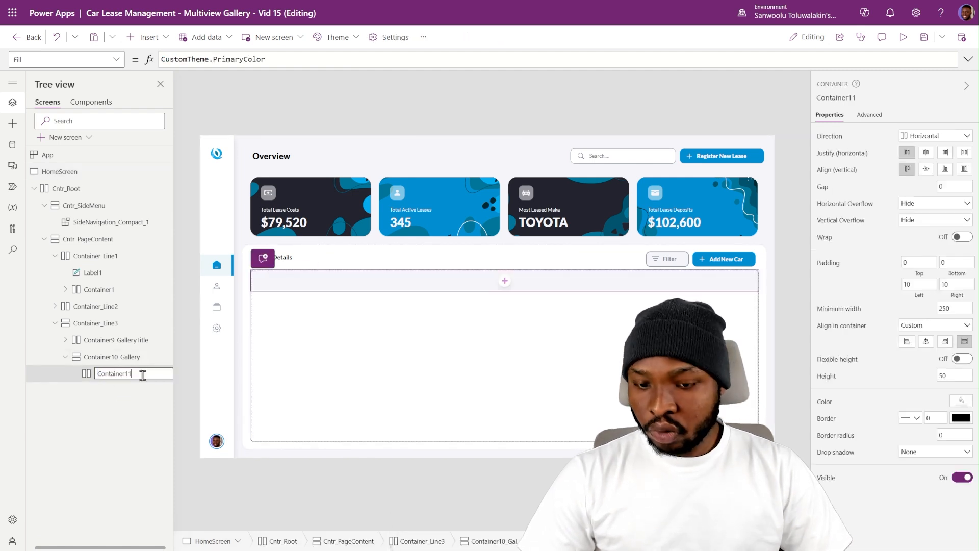
type("_Table")
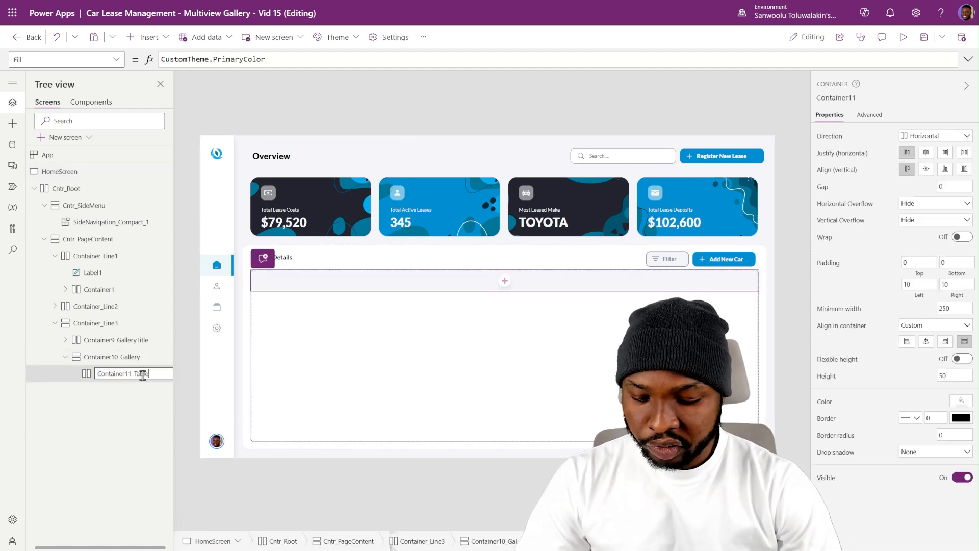
type("Headers")
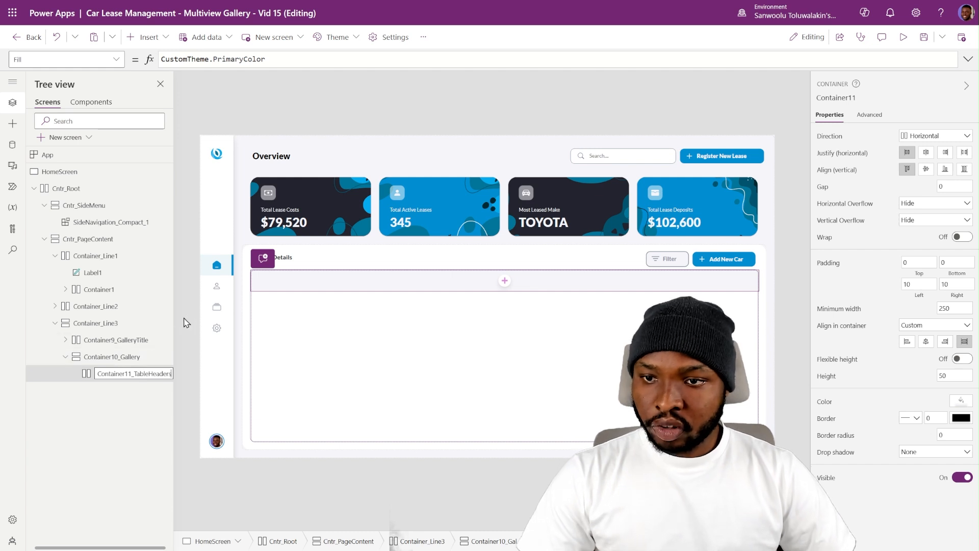
left_click(192, 315)
Insert a text label inside Container11_TableHeaders.
left_click(293, 280)
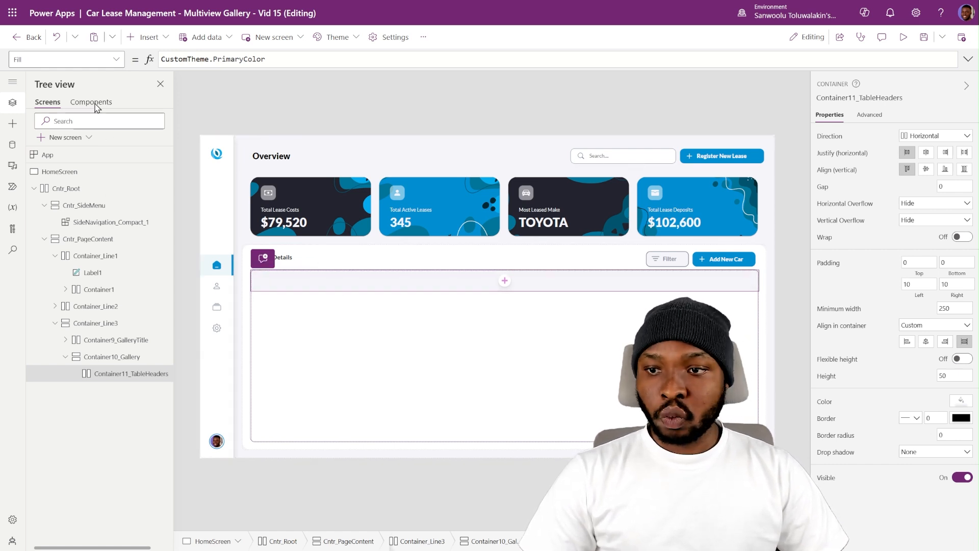
left_click(158, 40)
left_click(174, 103)
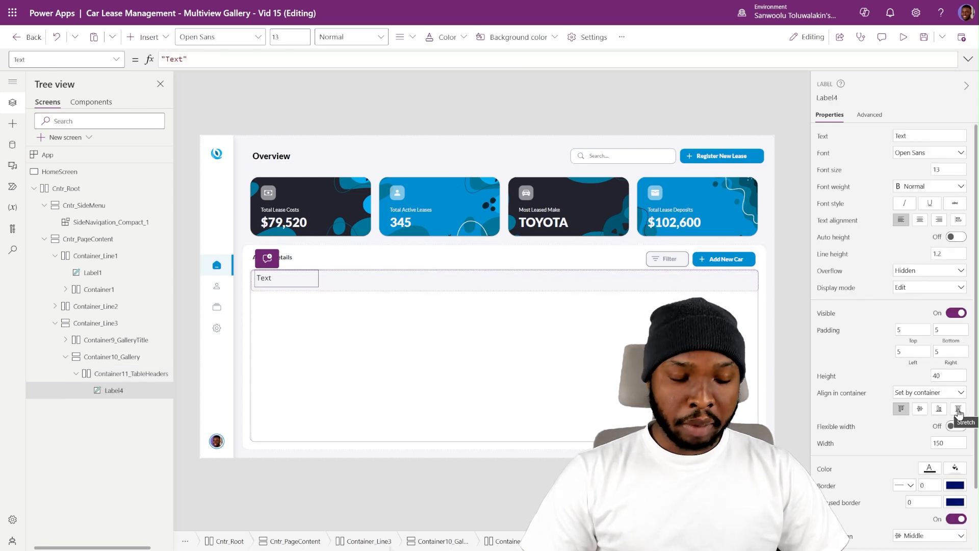
Stretch the new label vertically in its container, set its minimum height to 0 and turn on flexible width.
left_click(958, 409)
scroll(949, 388, "down", 2)
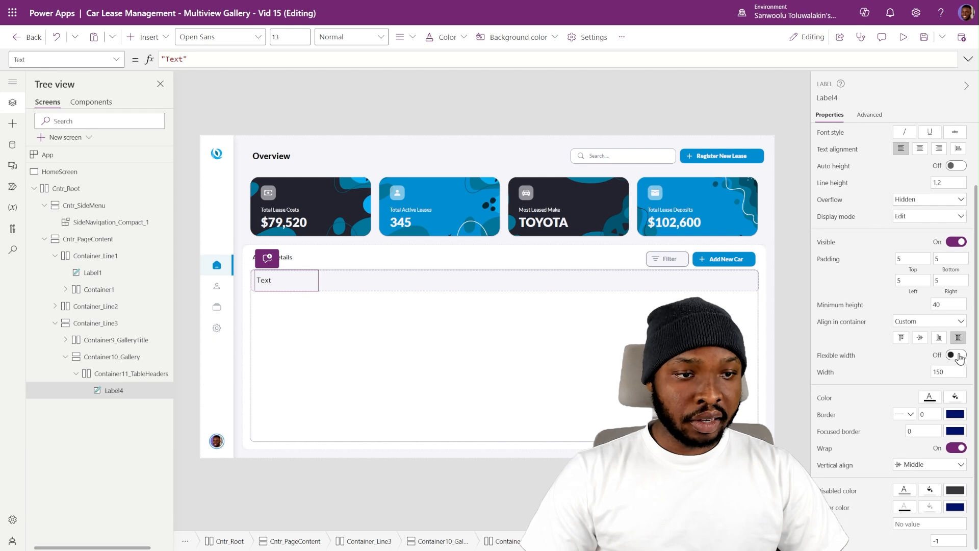
left_click_drag(945, 304, 910, 307)
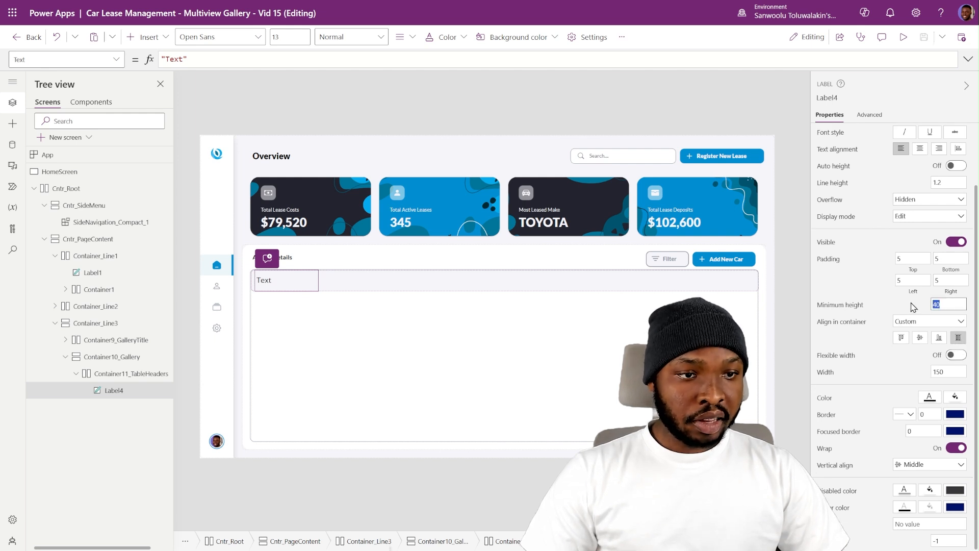
type("0")
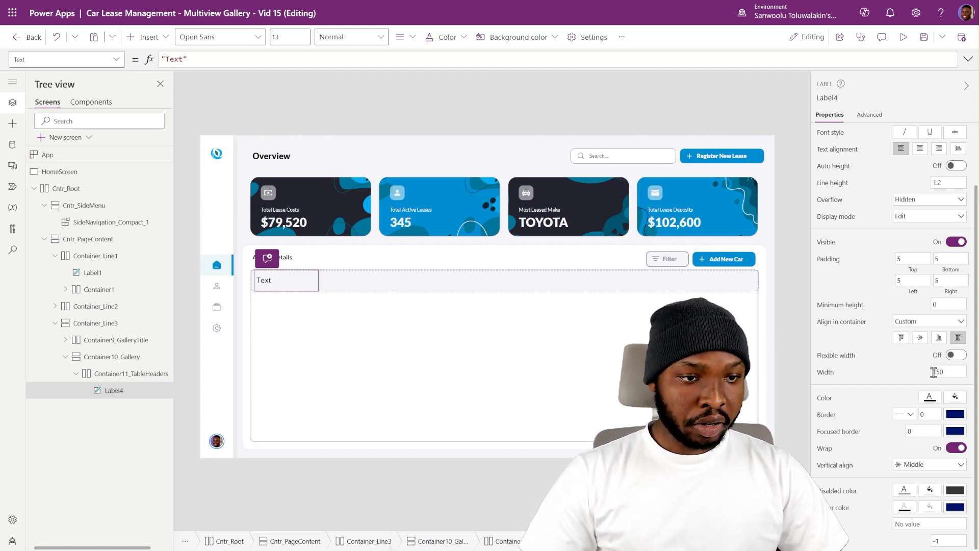
left_click(954, 356)
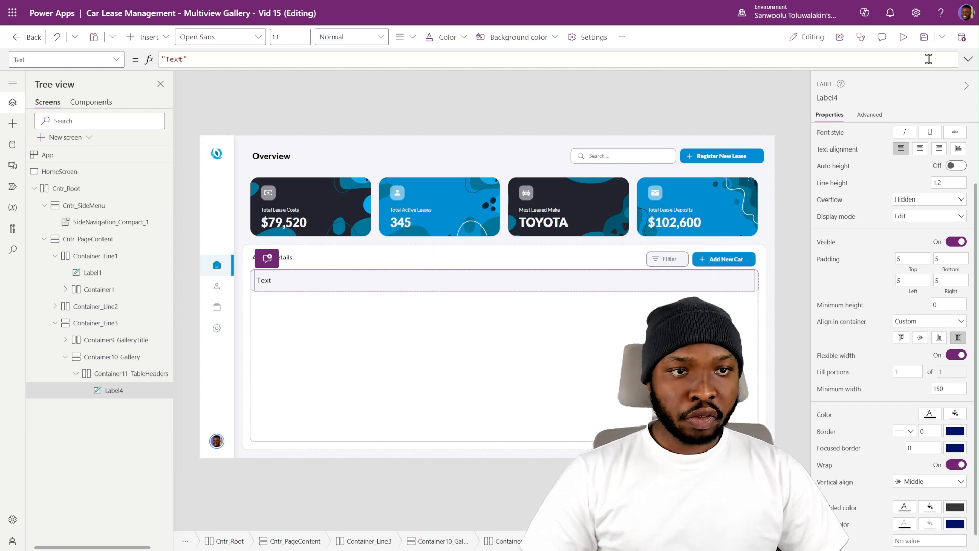
Set the header label's text to Make.
scroll(918, 153, "up", 3)
left_click(918, 135)
type("M")
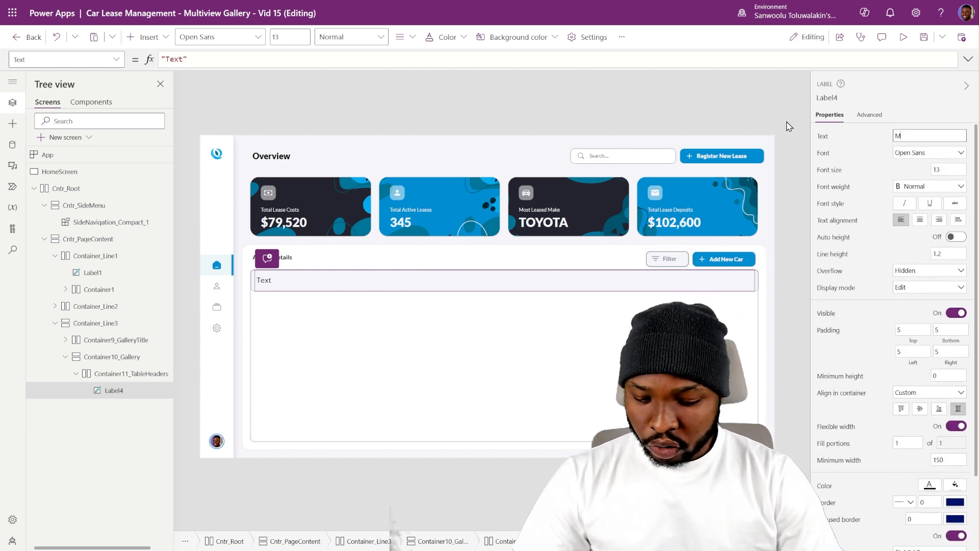
type("a")
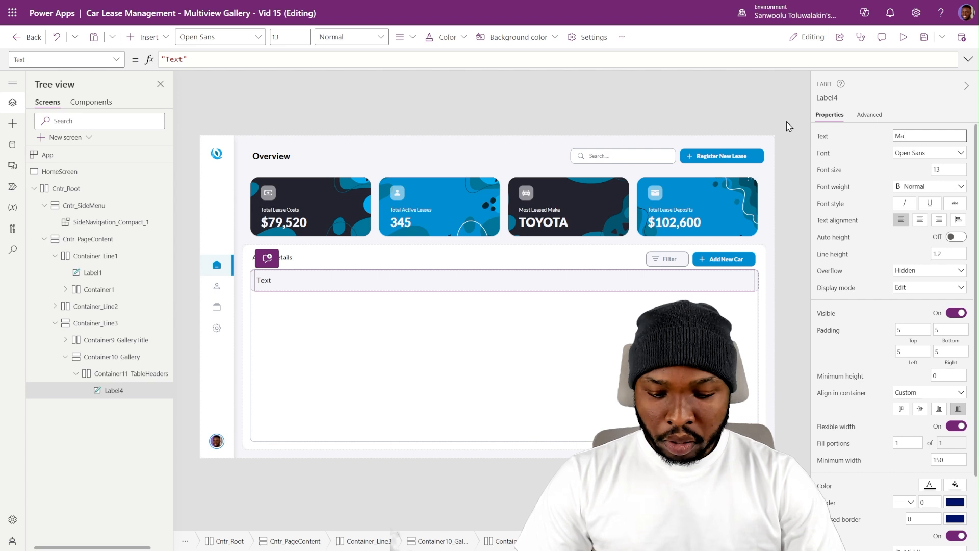
type("ke")
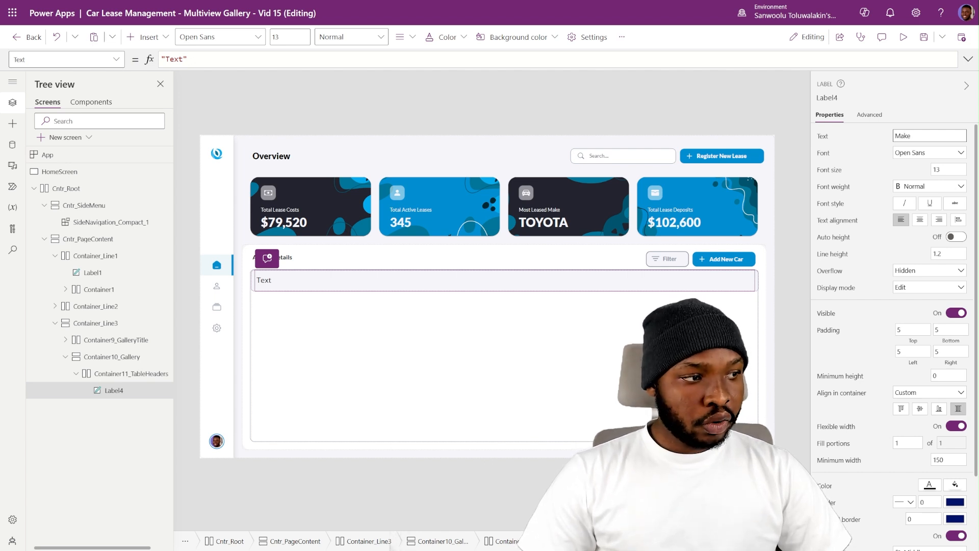
Format the Make label with the Lato font, size 9 and Semibold weight.
left_click(938, 153)
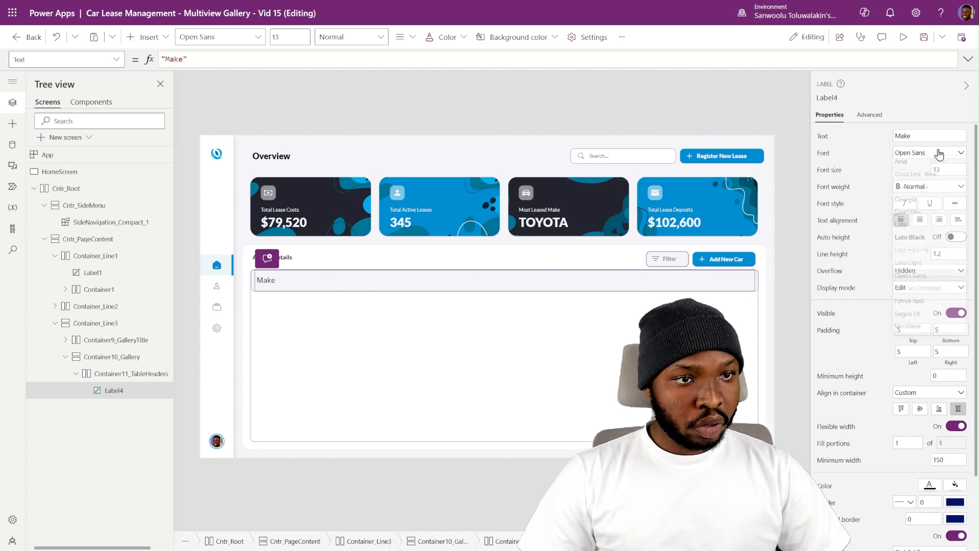
left_click(904, 232)
key("Tab")
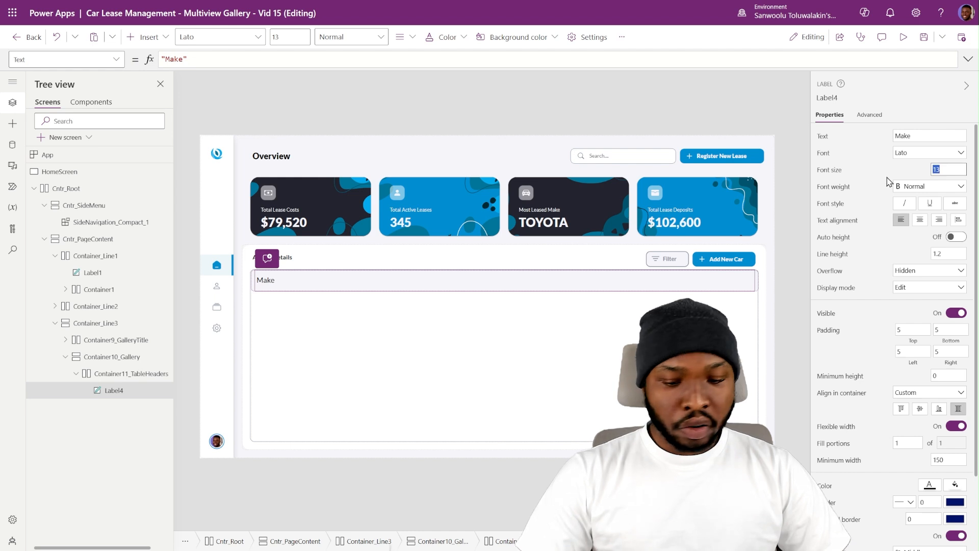
type("9")
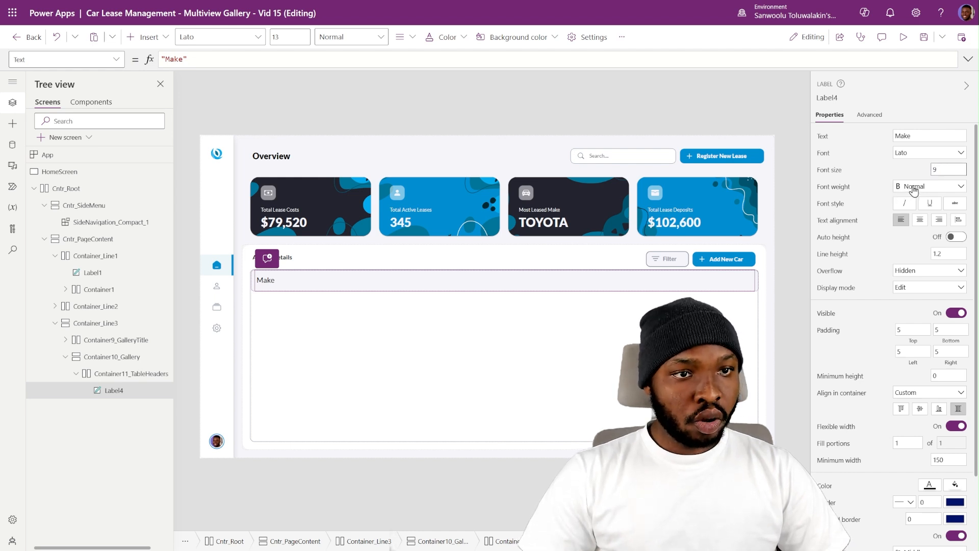
left_click(916, 187)
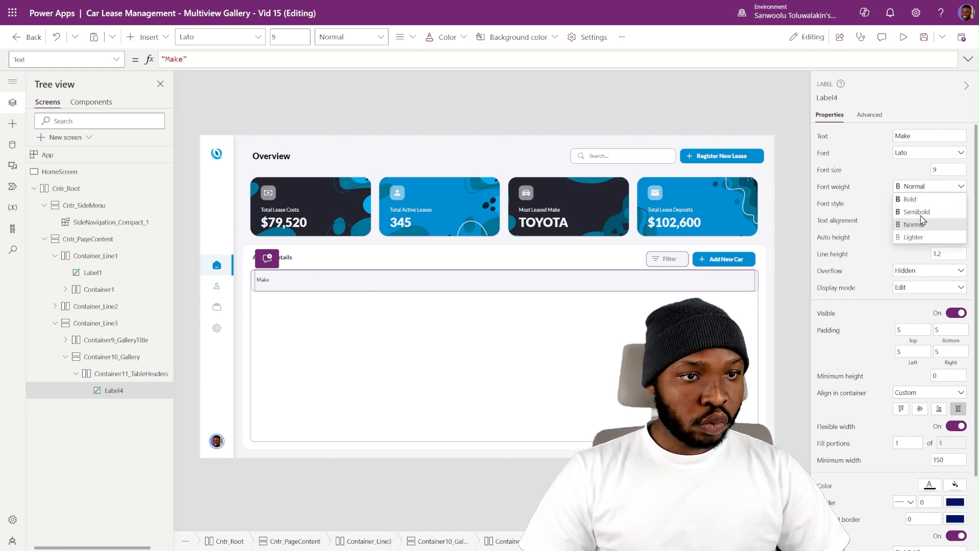
left_click(924, 212)
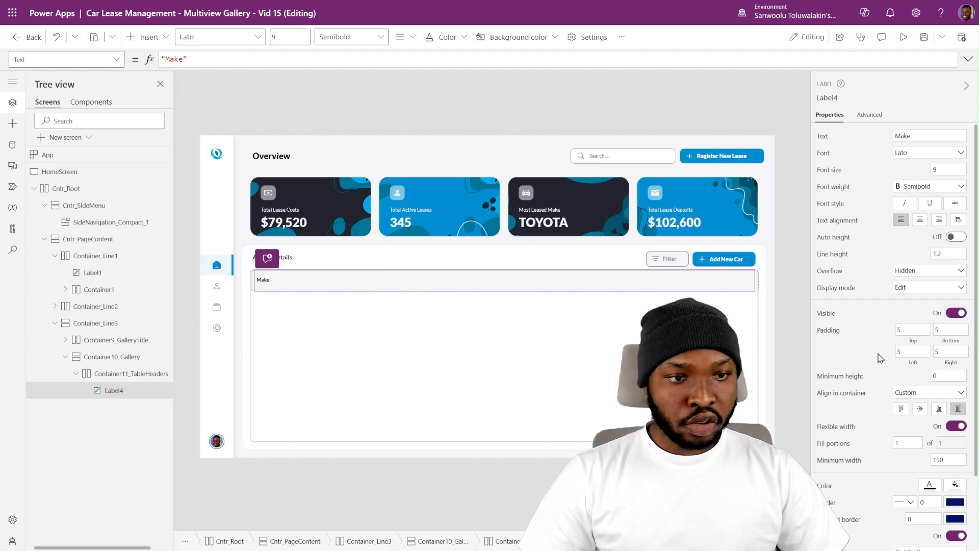
Set the Make label's text colour to CustomTheme.SecondaryTextColor.
scroll(841, 449, "down", 3)
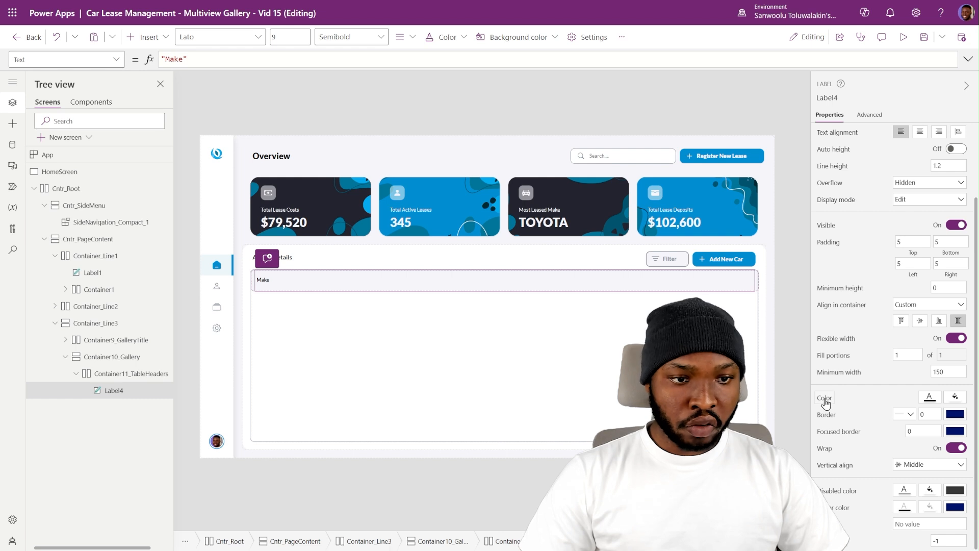
left_click(825, 400)
type("CustomTheme.SecondaryTextColor")
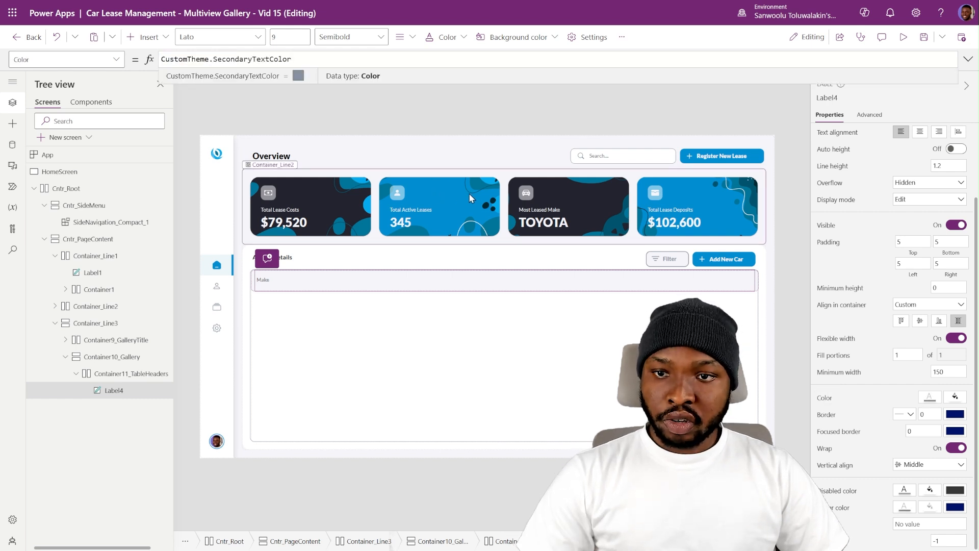
left_click(455, 372)
Copy the Make label and paste six duplicates into the table header row.
left_click(276, 291)
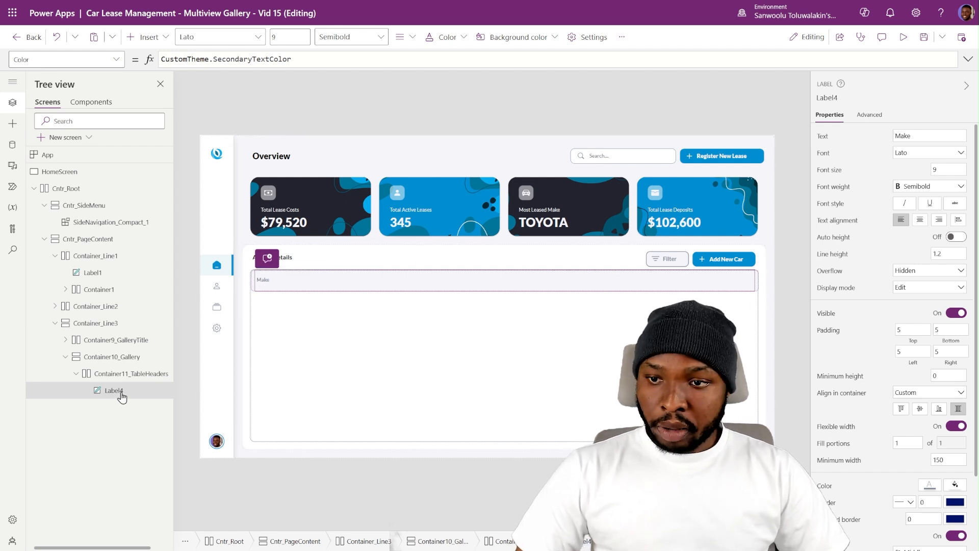
key("ctrl+c")
key("ctrl+v")
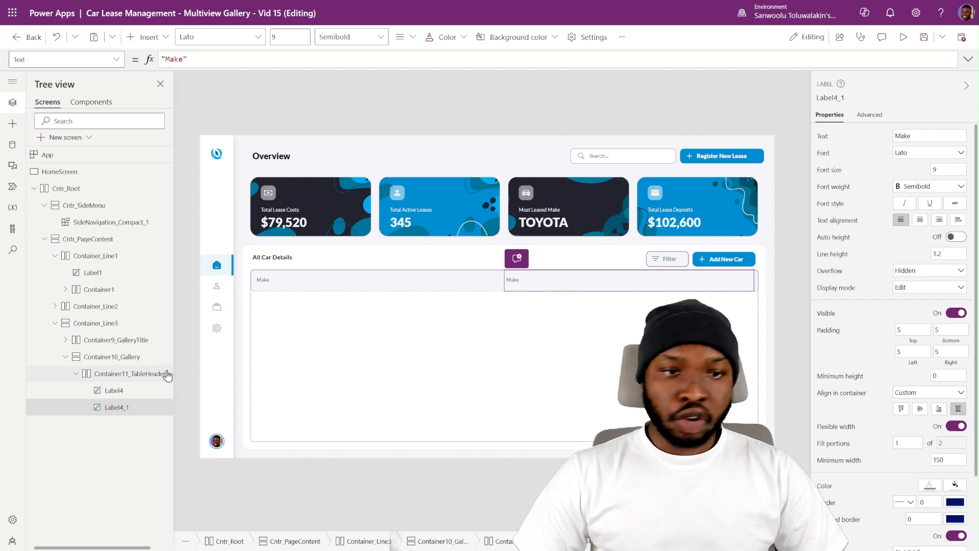
key("ctrl+v")
key("ctrl+v")
key("ctrl+v")
key("ctrl+v")
key("ctrl+v")
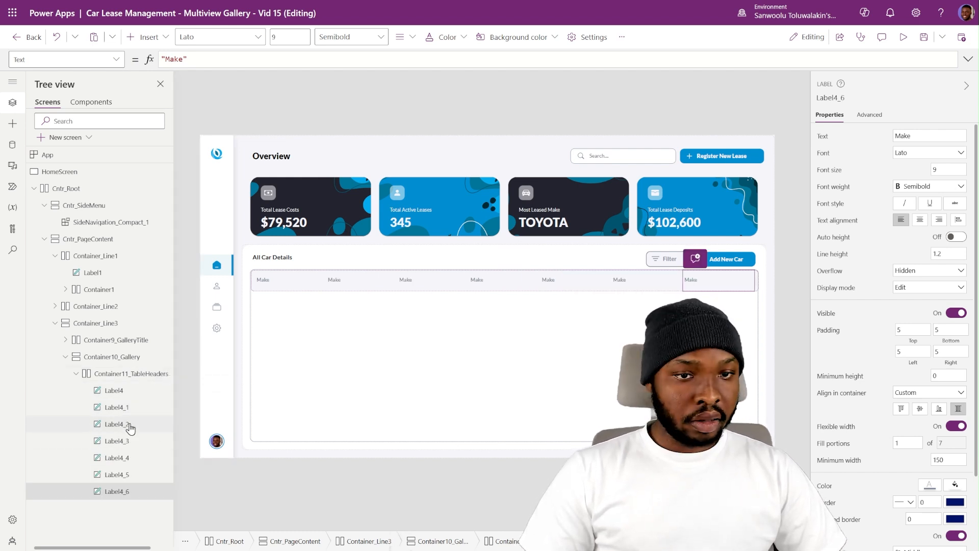
left_click(113, 408)
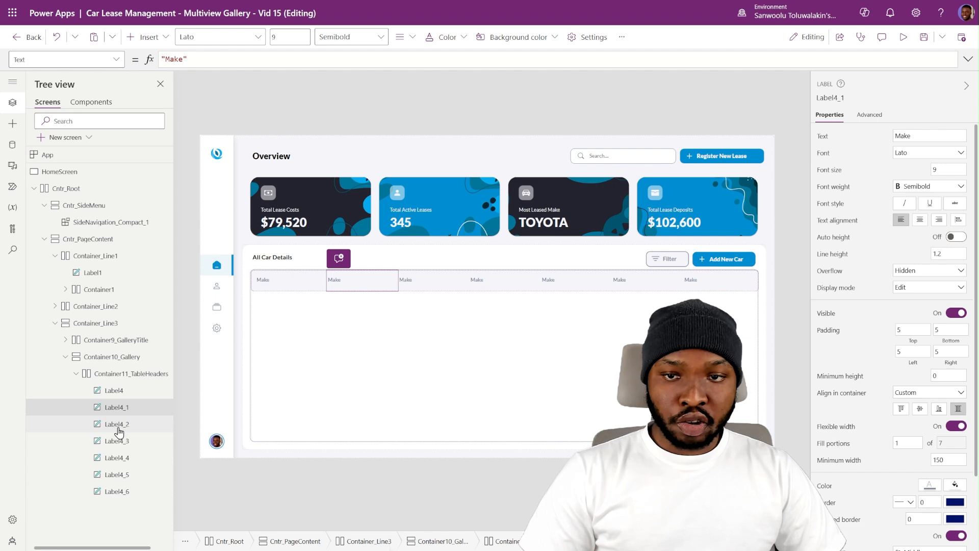
left_click(117, 438)
left_click(123, 424)
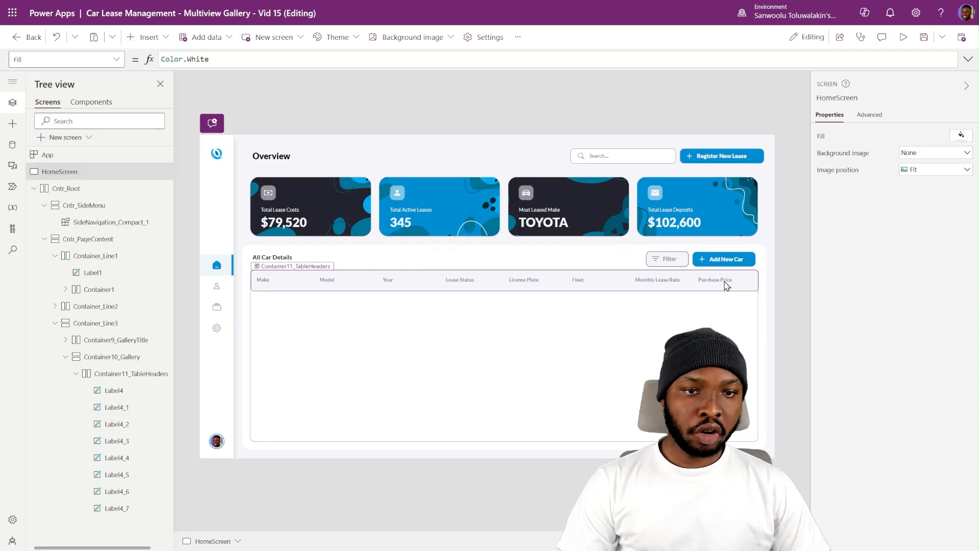
Insert a rectangle into the table header row after the Purchase Price label and change its fill colour.
left_click(731, 289)
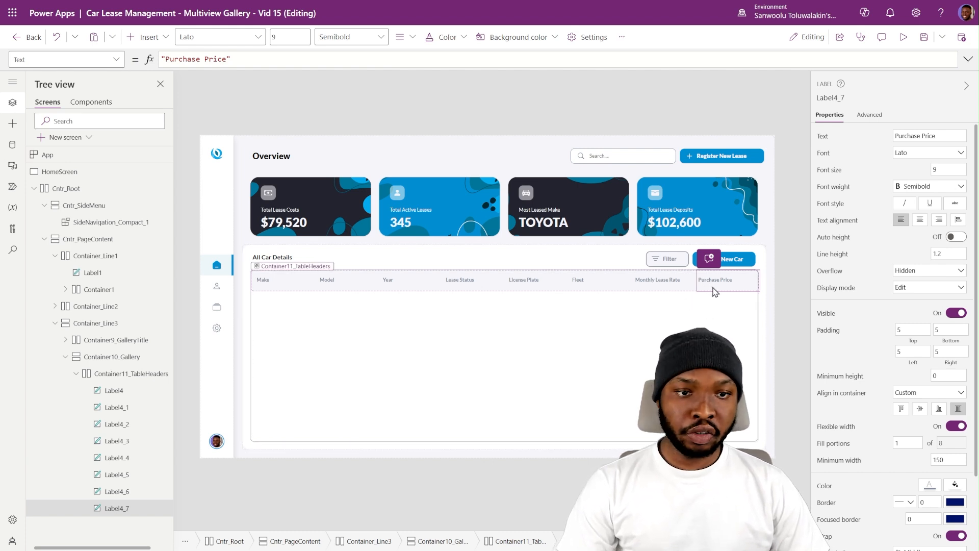
left_click(153, 37)
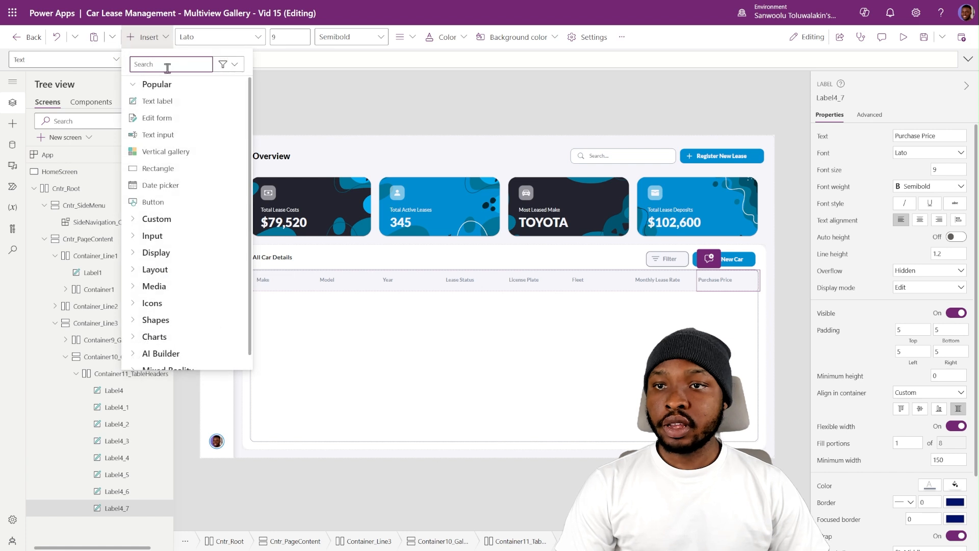
left_click(153, 168)
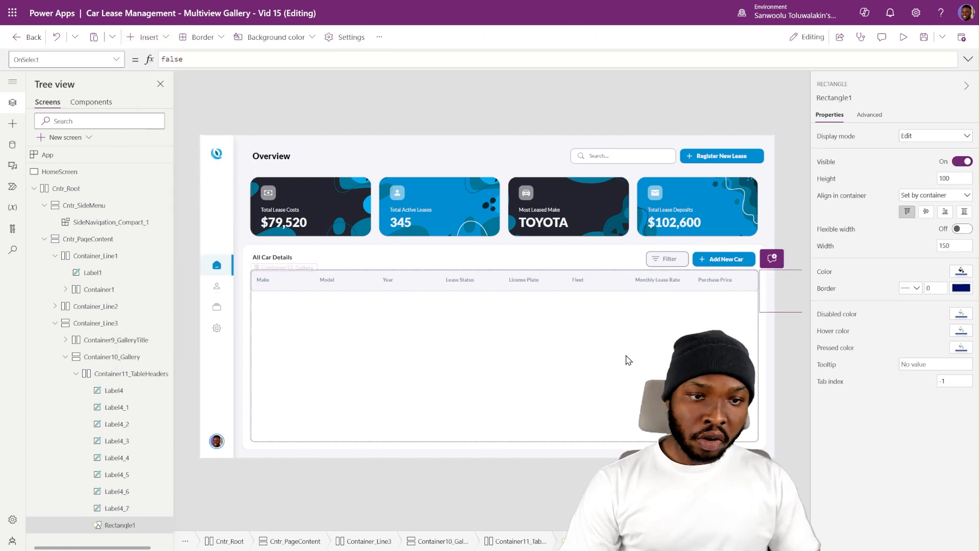
left_click(953, 275)
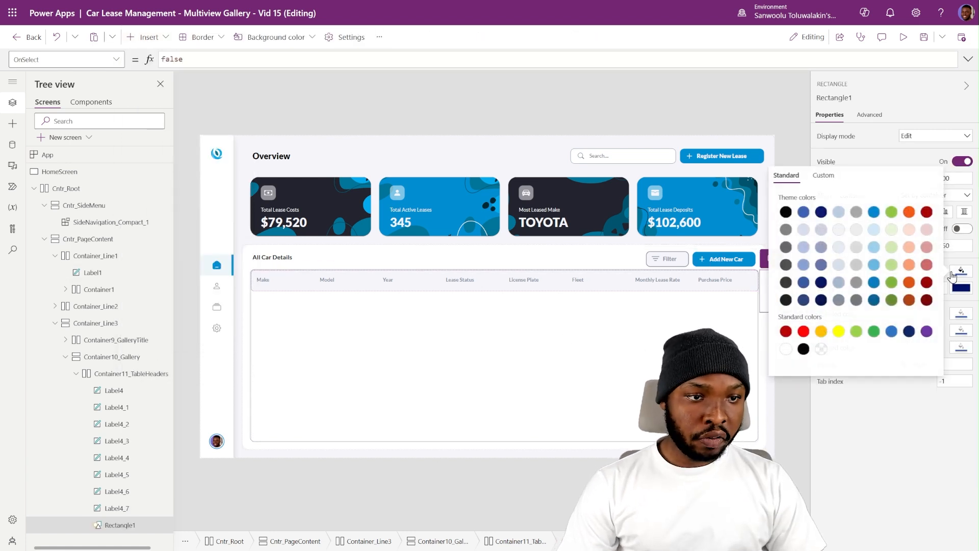
left_click(862, 418)
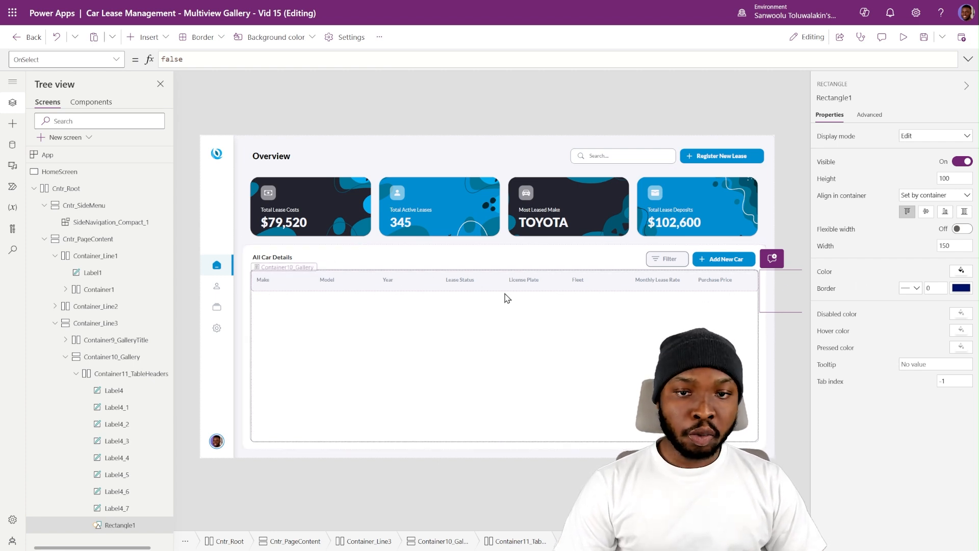
Turn off flexible width for the Fleet header label and set its width to 100.
left_click(285, 286)
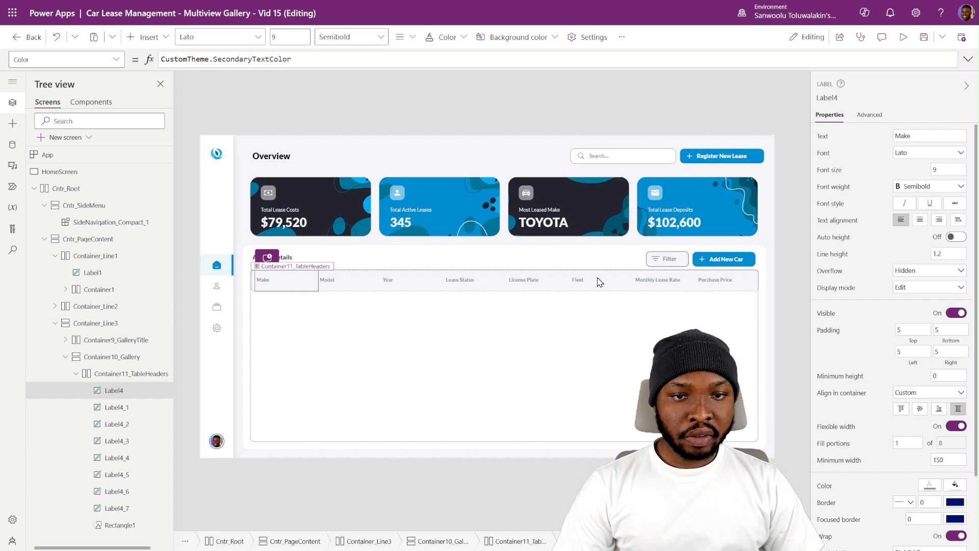
left_click(586, 285)
left_click(951, 425)
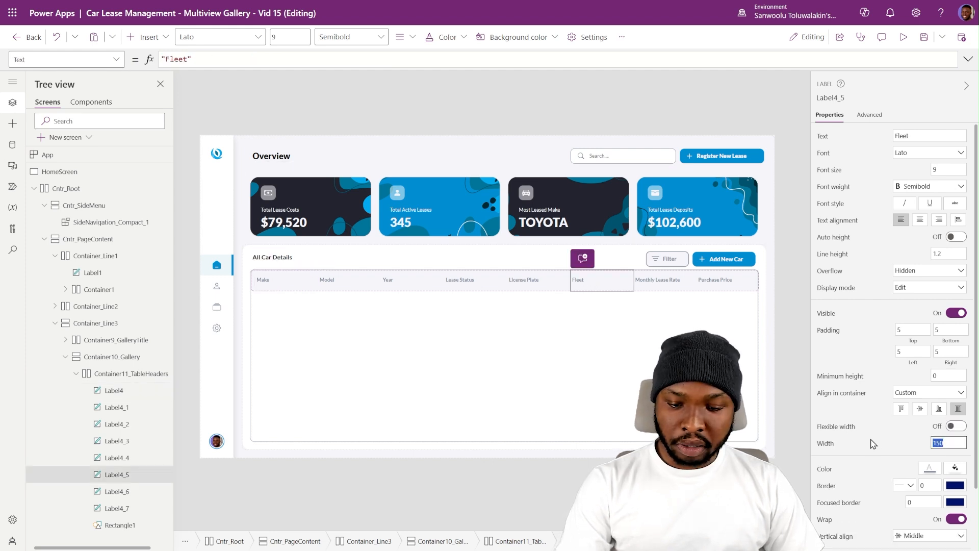
type("100")
key("Return")
left_click(592, 300)
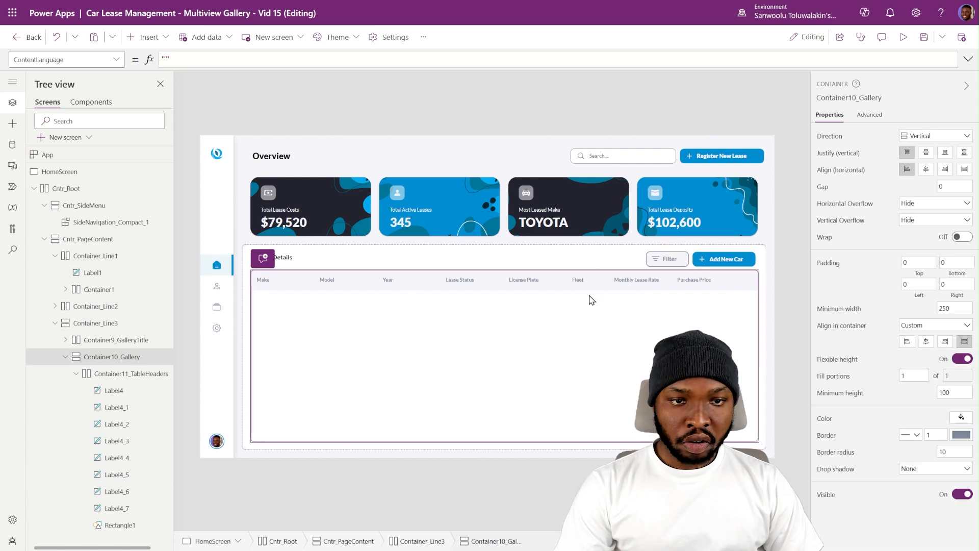
Turn off flexible width for the Year header label and set its width to 100.
left_click(612, 284)
left_click(576, 285)
left_click(533, 283)
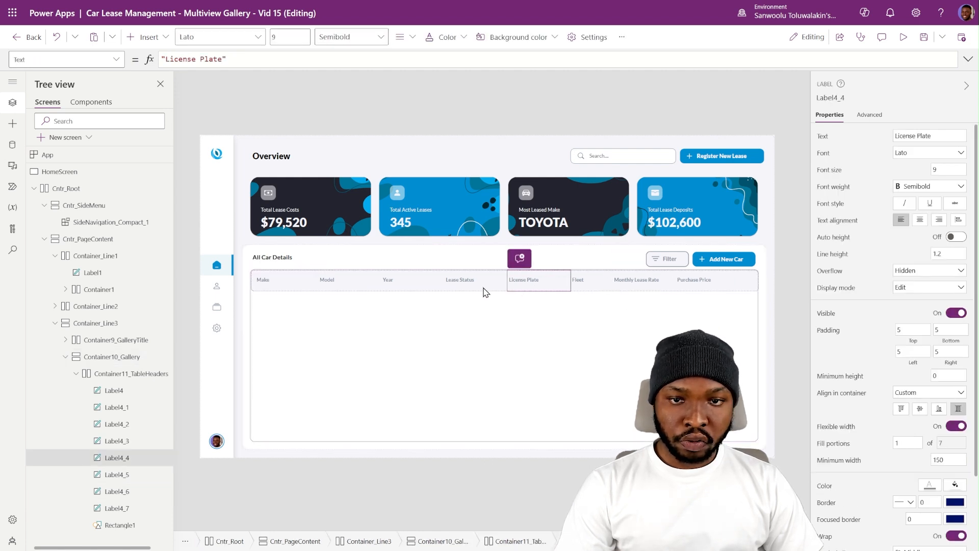
left_click(411, 284)
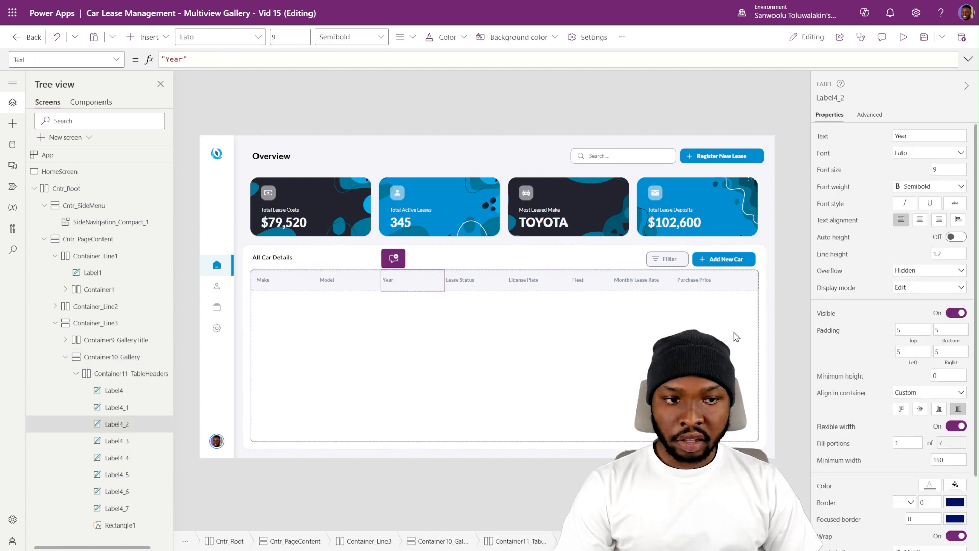
left_click(959, 429)
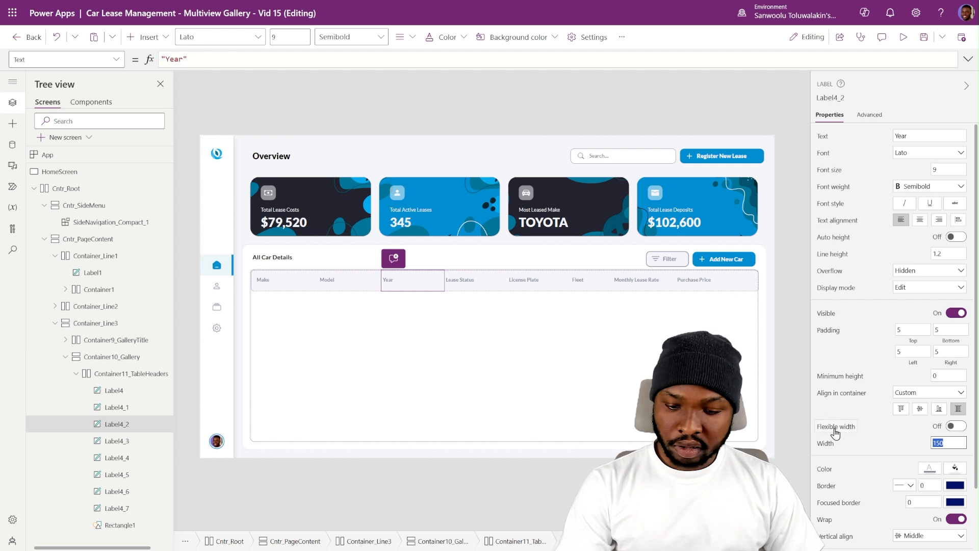
type("100")
left_click(898, 449)
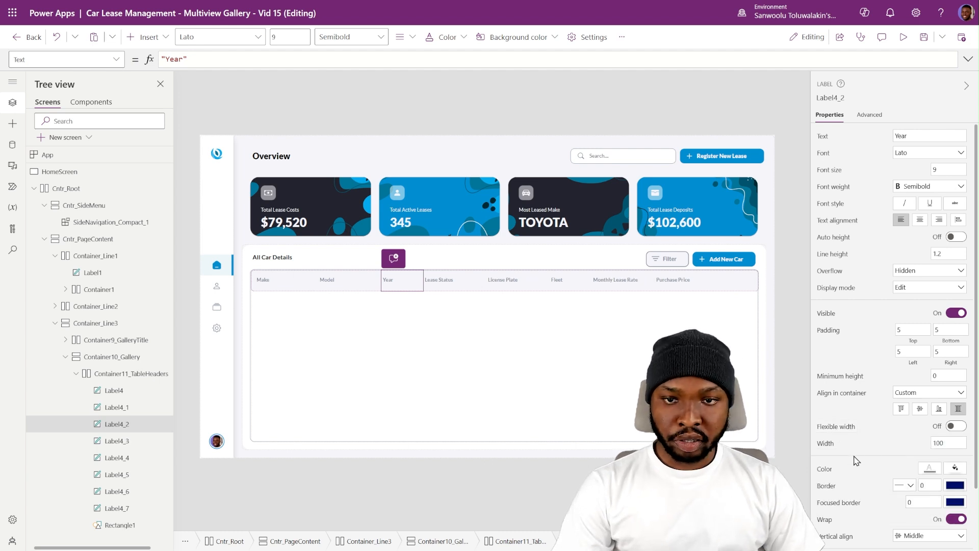
left_click(448, 286)
left_click(408, 284)
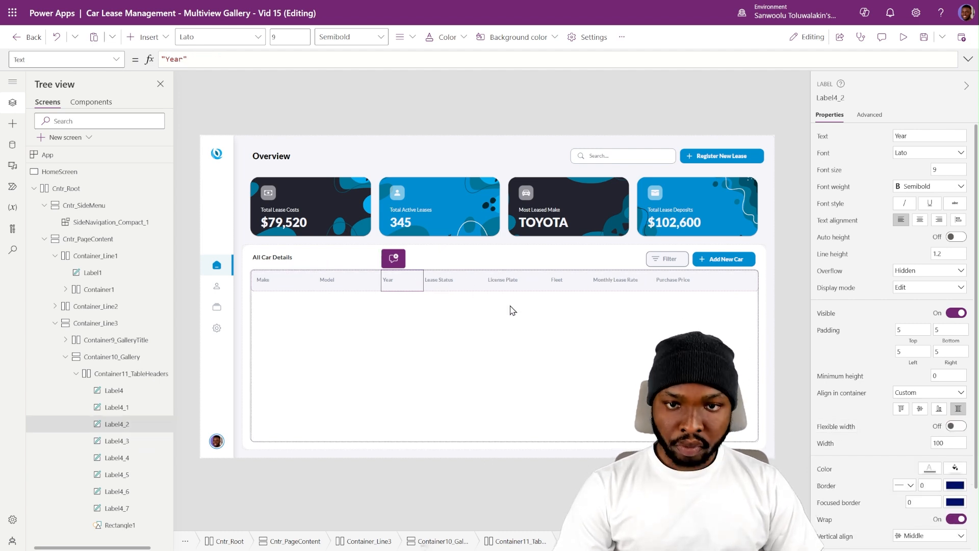
left_click(458, 286)
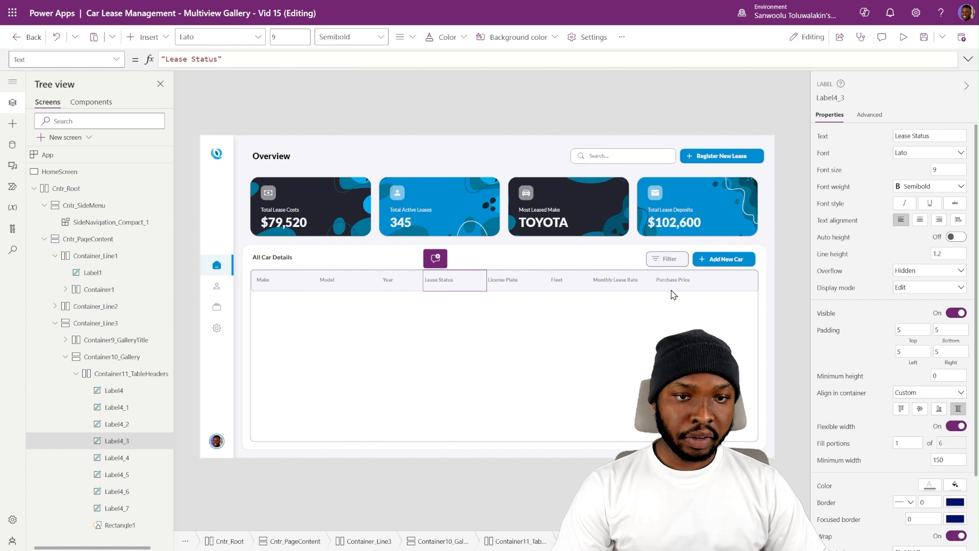
Stretch the rectangle at the end of the table header row vertically and set its minimum height to 0.
left_click(694, 284)
left_click(733, 282)
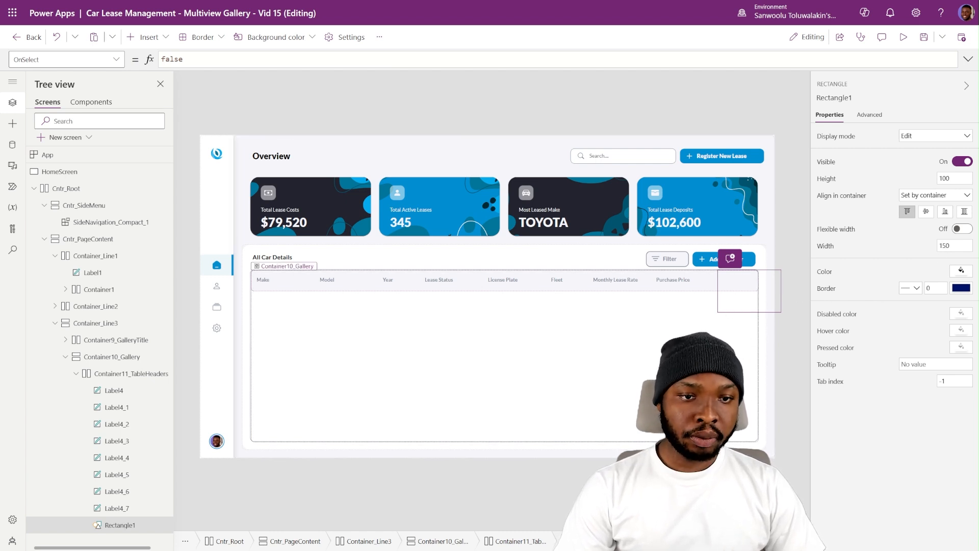
left_click(964, 213)
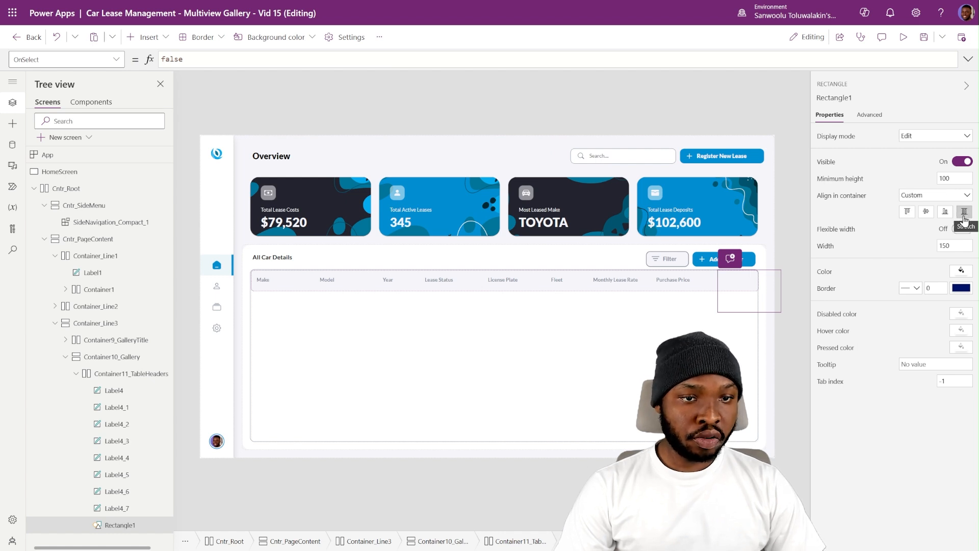
double_click(947, 179)
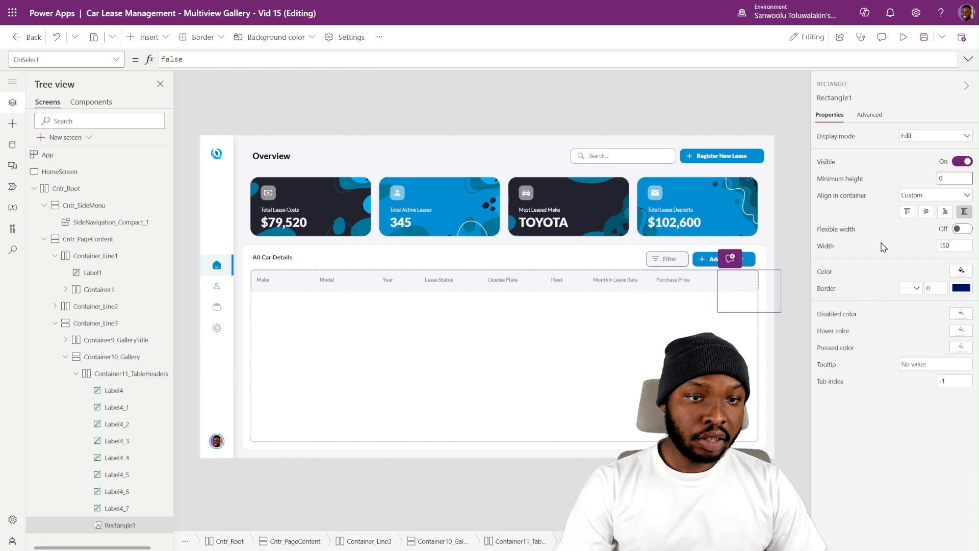
type("0")
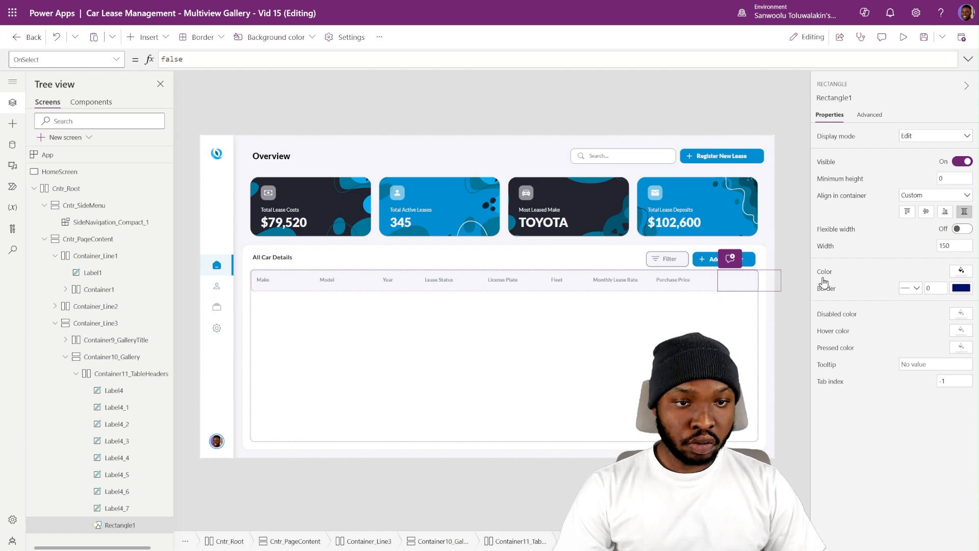
Try a flexible width on the header row's rectangle with a minimum width of 100, then 50.
left_click(962, 230)
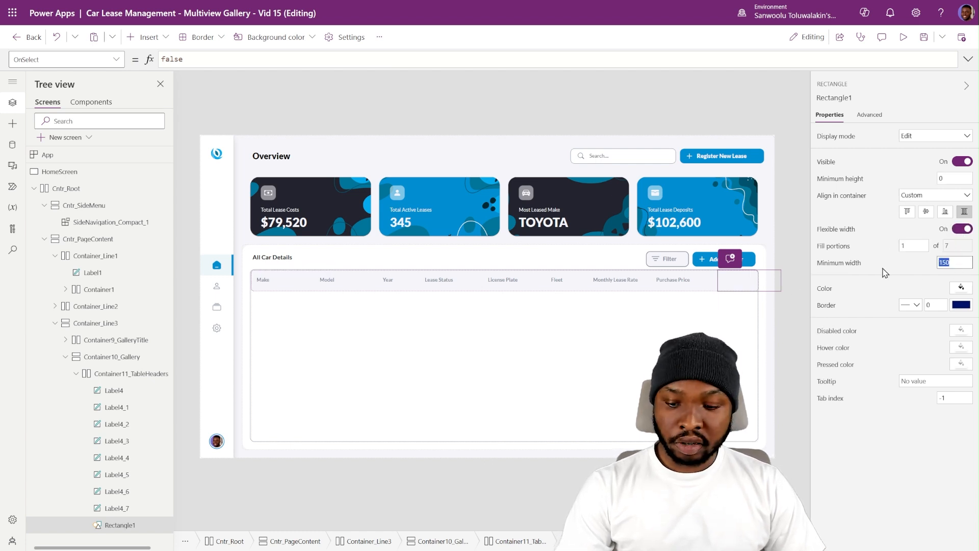
type("100")
key("Return")
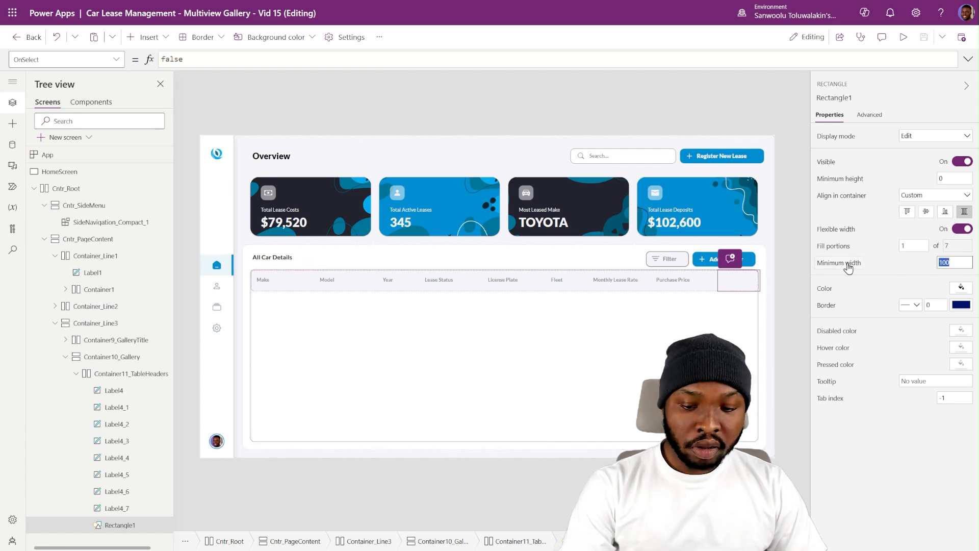
type("50")
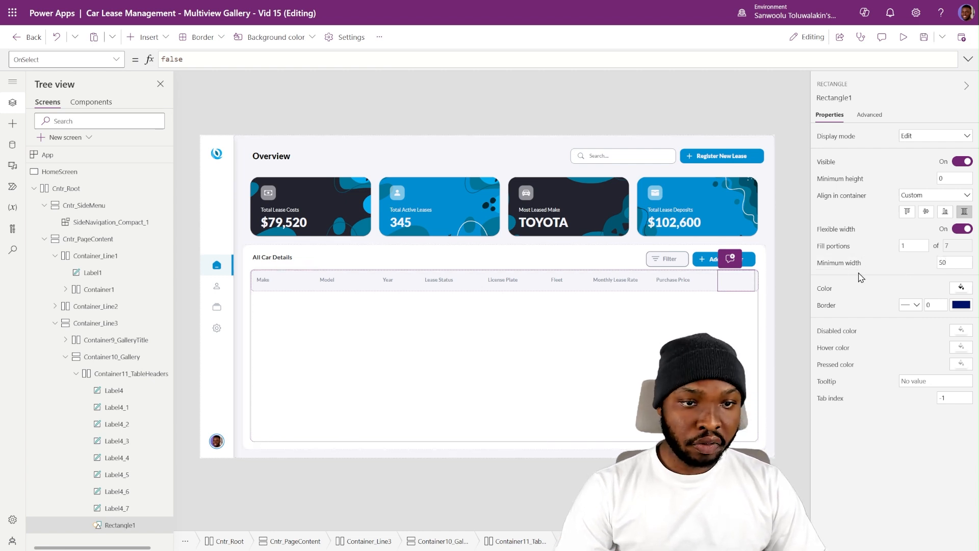
Give the header row's rectangle a fixed, non-flexible width of 50.
left_click(962, 229)
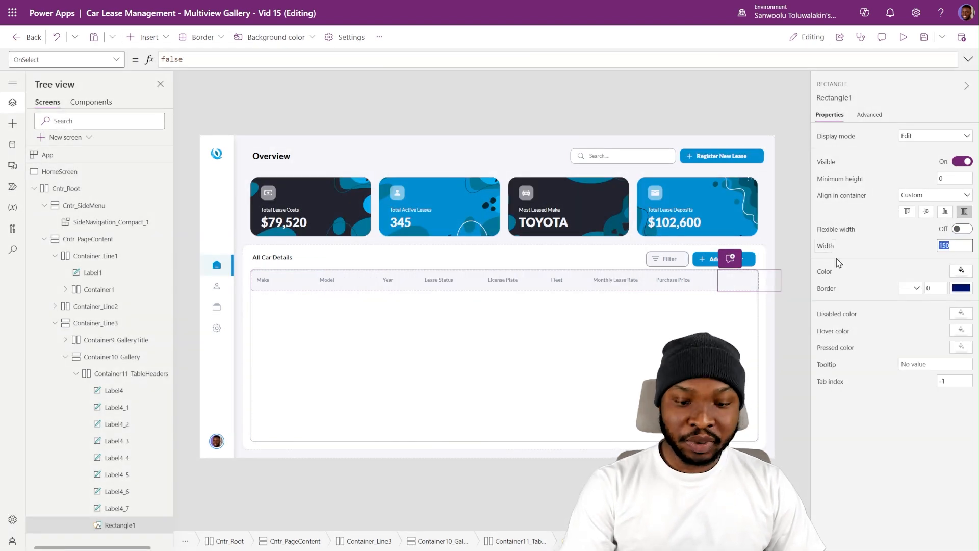
type("50")
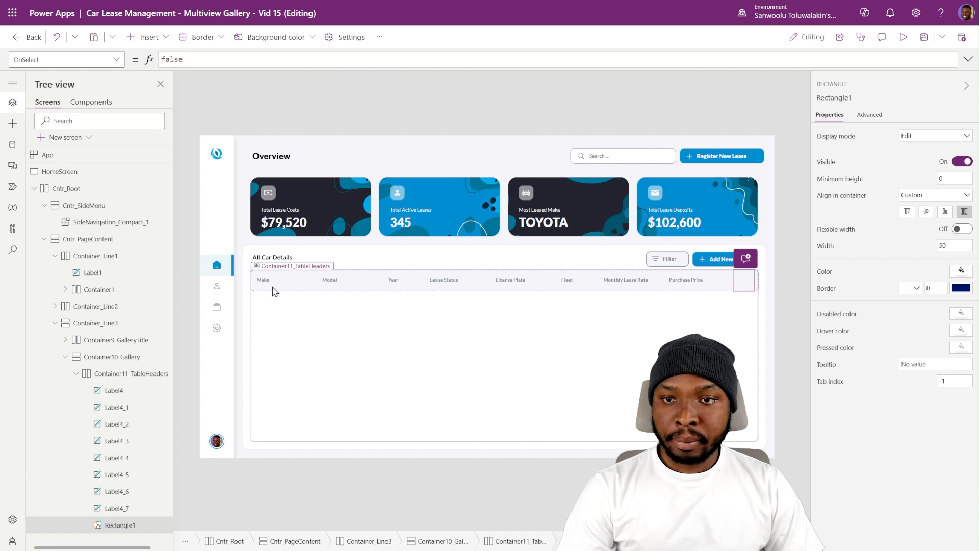
left_click(770, 317)
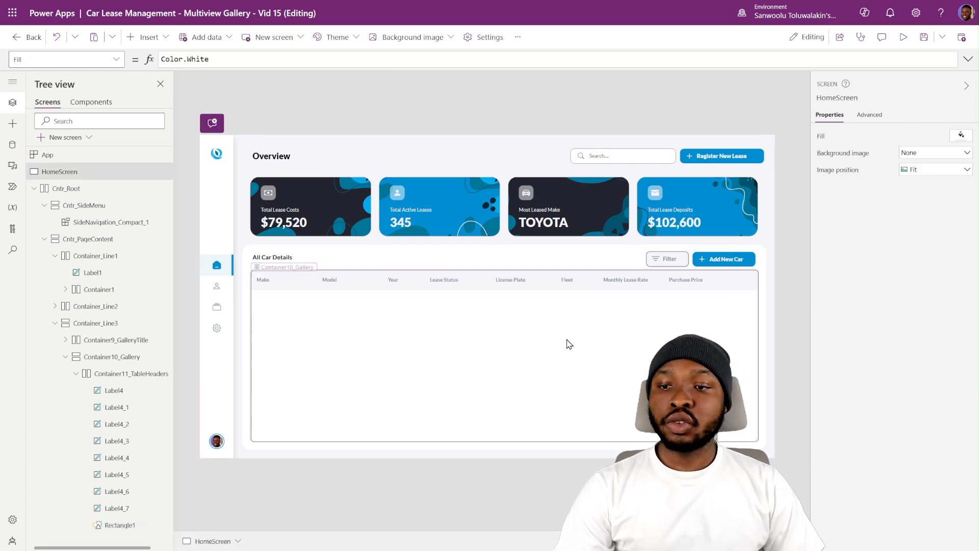
Insert a horizontal container into Container10_Gallery, below the table header row.
left_click(75, 374)
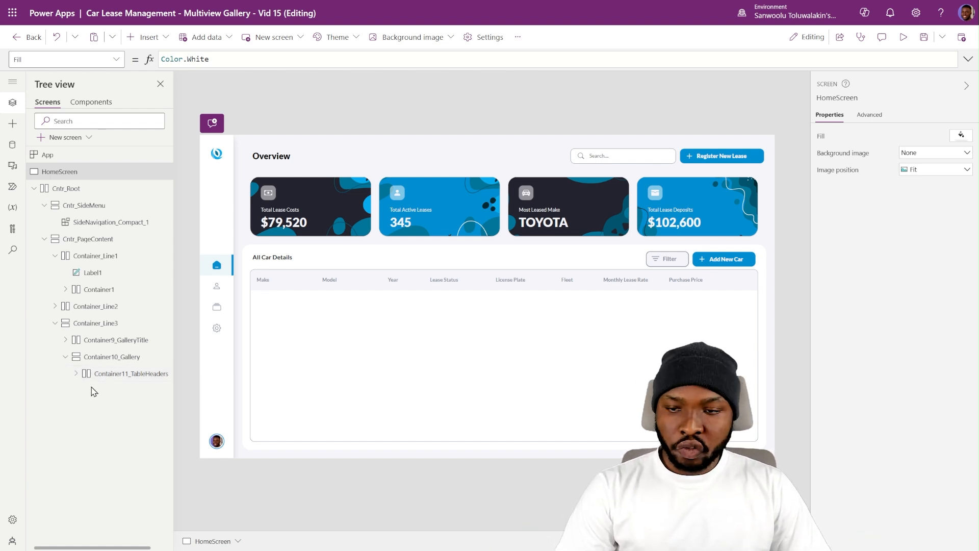
left_click(105, 359)
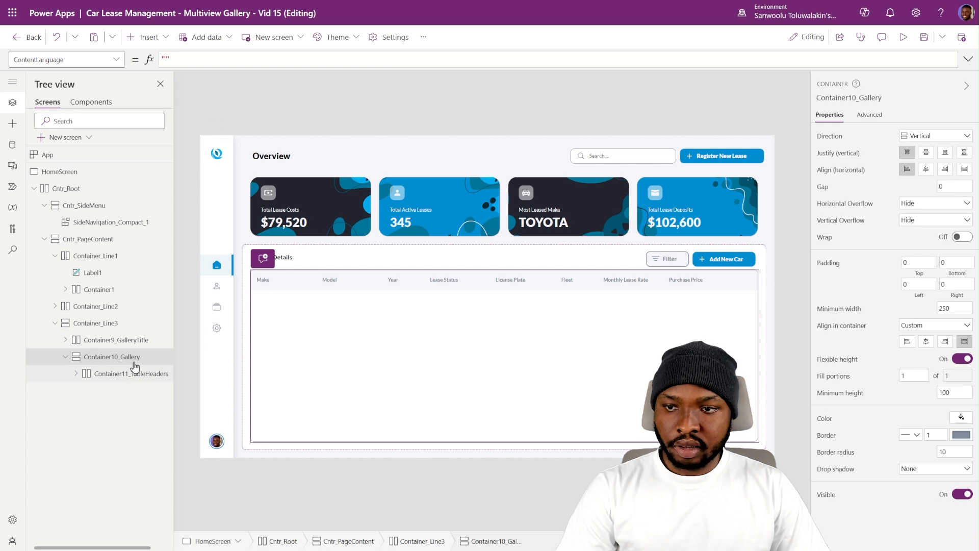
left_click(150, 37)
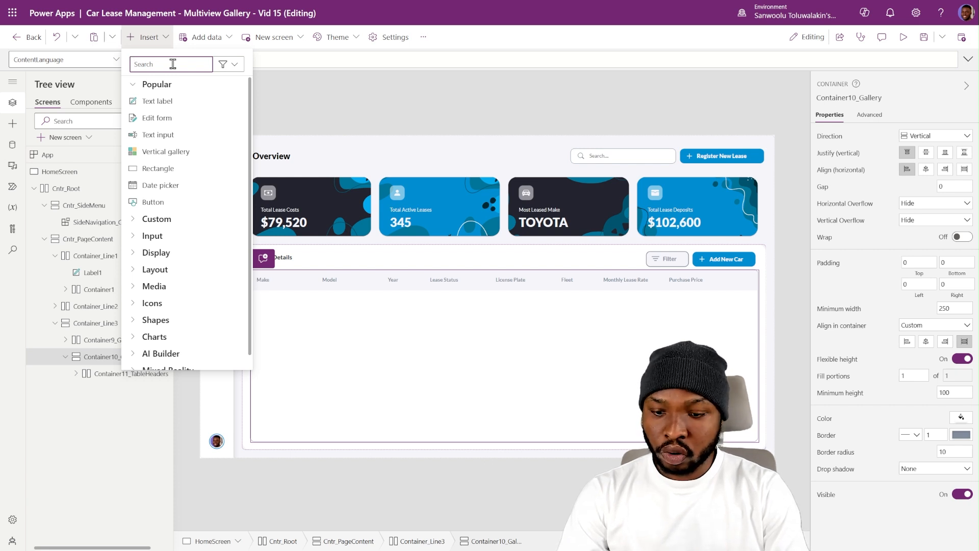
type("cont")
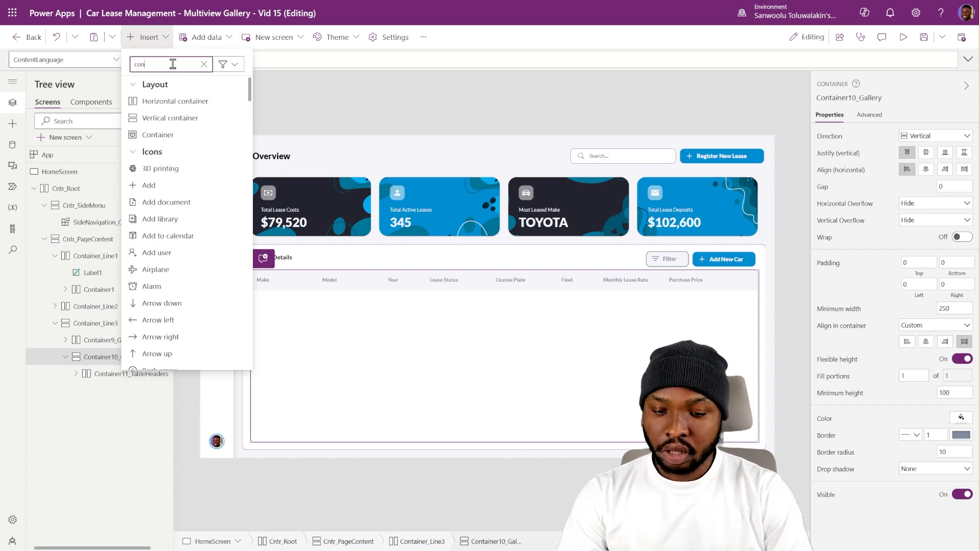
left_click(152, 102)
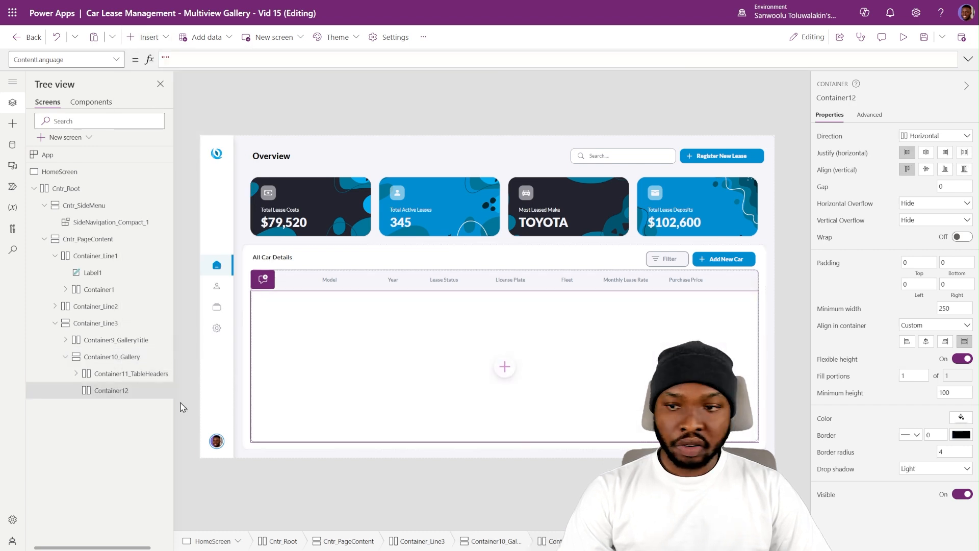
Rename the new horizontal container as Container12_TableData.
double_click(111, 391)
left_click(136, 391)
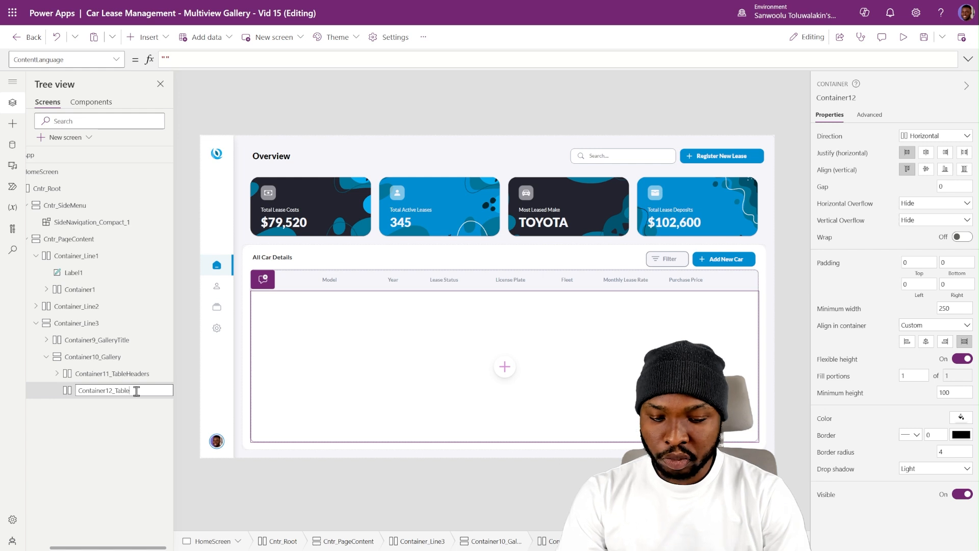
type("_TableData")
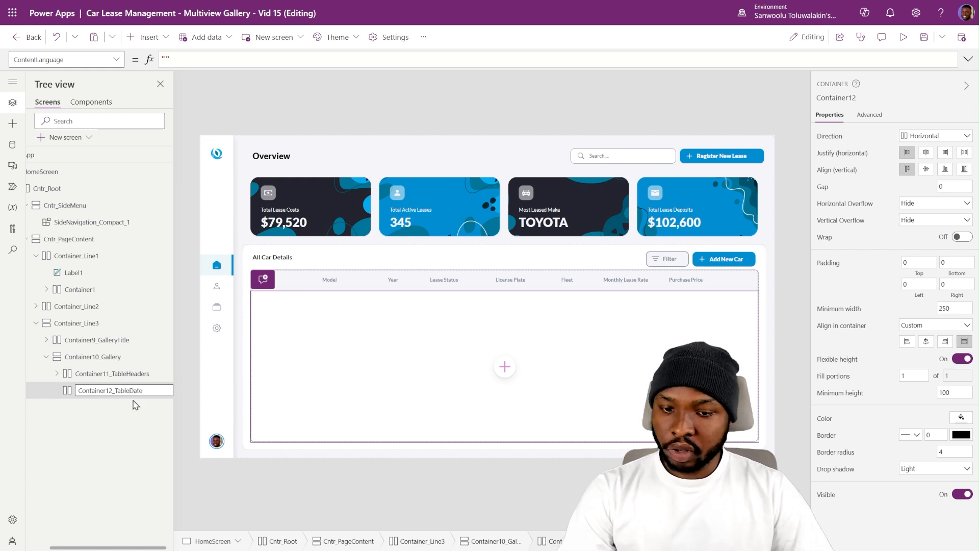
key("Return")
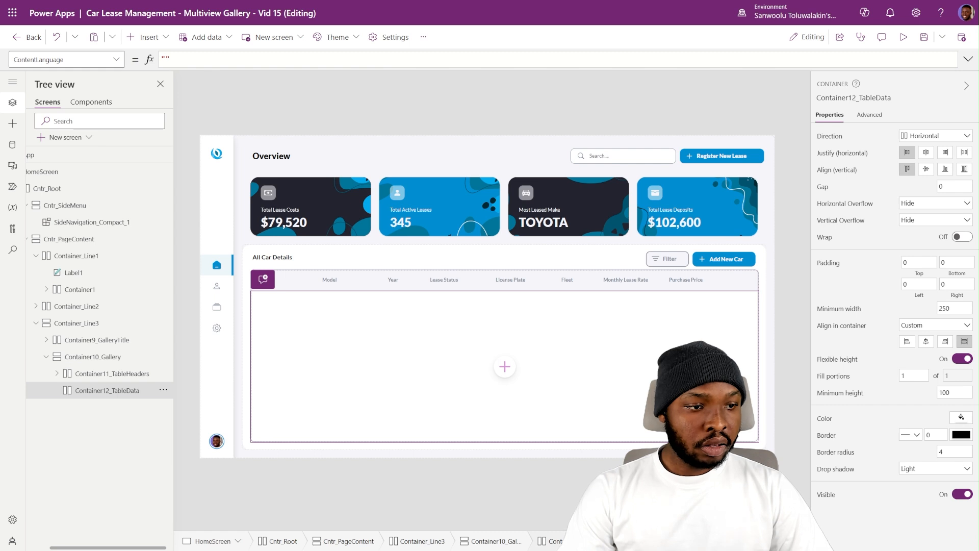
Set the left and right padding of Container12_TableData to 10.
left_click(915, 284)
type("10")
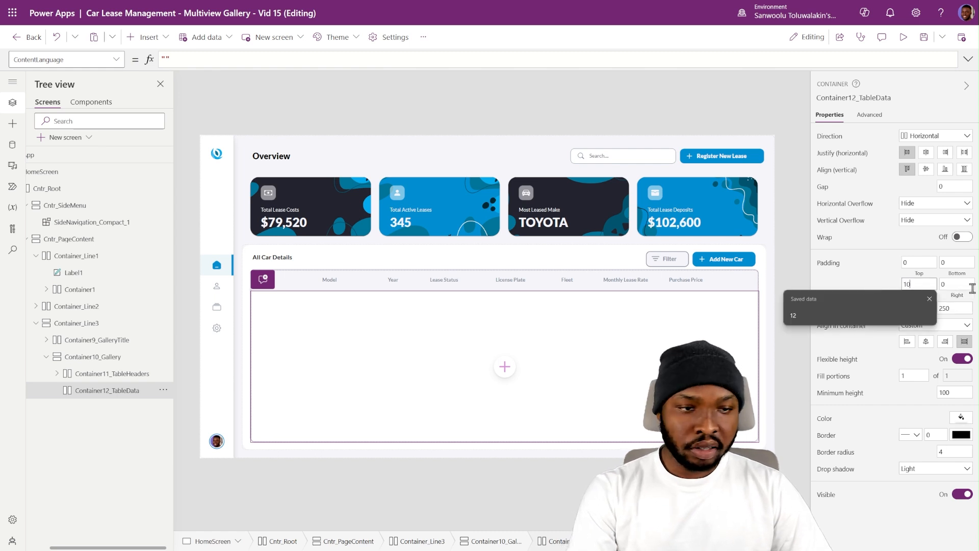
key("Tab")
type("10")
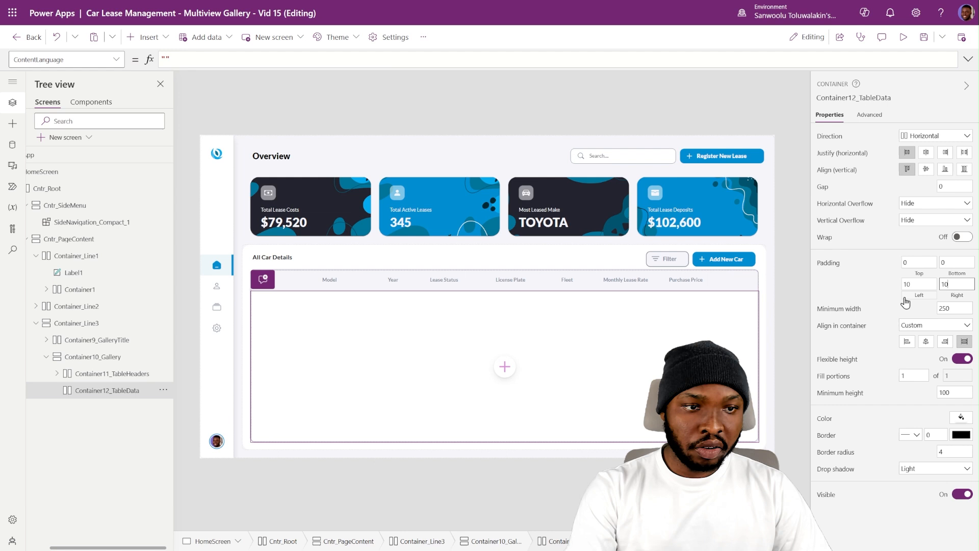
Set the border radius of Container12_TableData to 0 and its drop shadow to None.
left_click(954, 452)
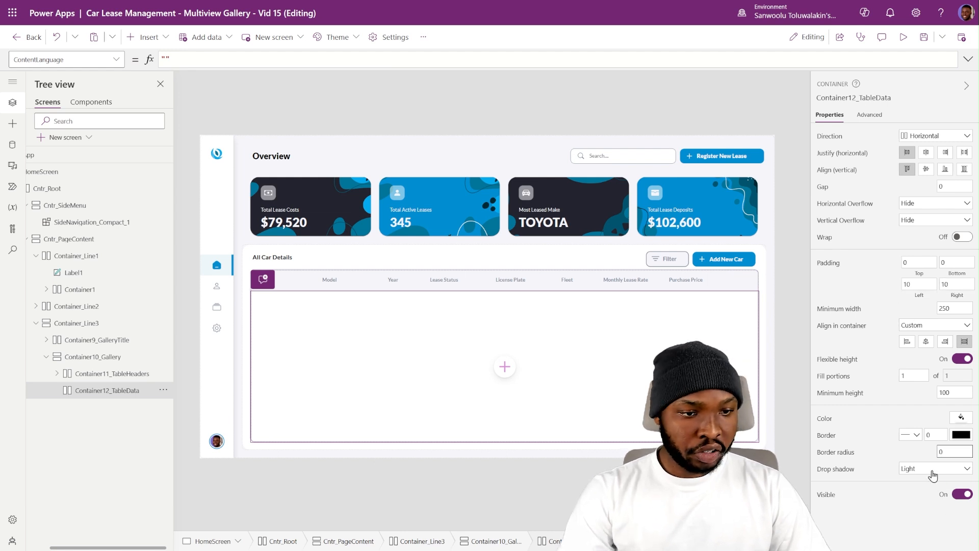
left_click(928, 470)
left_click(927, 383)
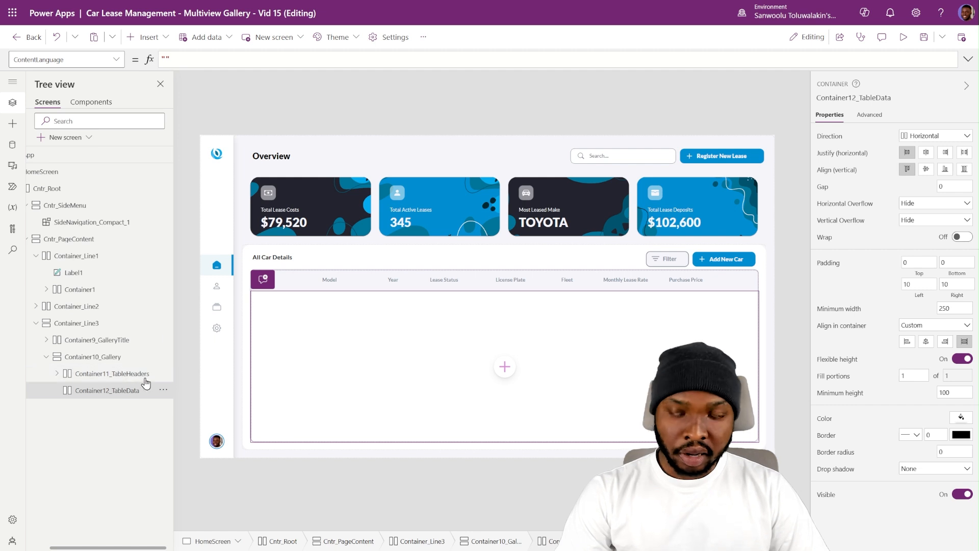
Insert a vertical gallery into Container12_TableData and set its minimum height and minimum width to 0.
left_click(148, 37)
left_click(189, 153)
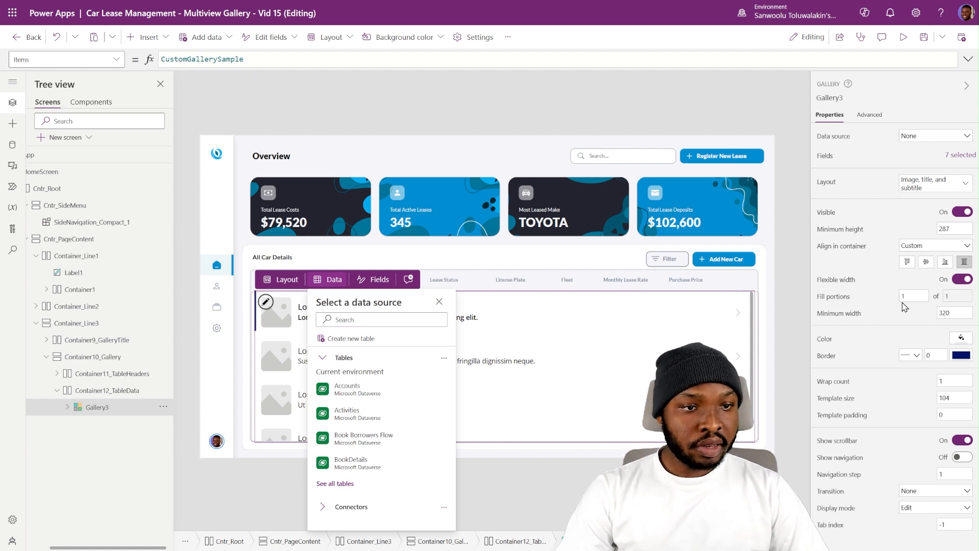
left_click(968, 269)
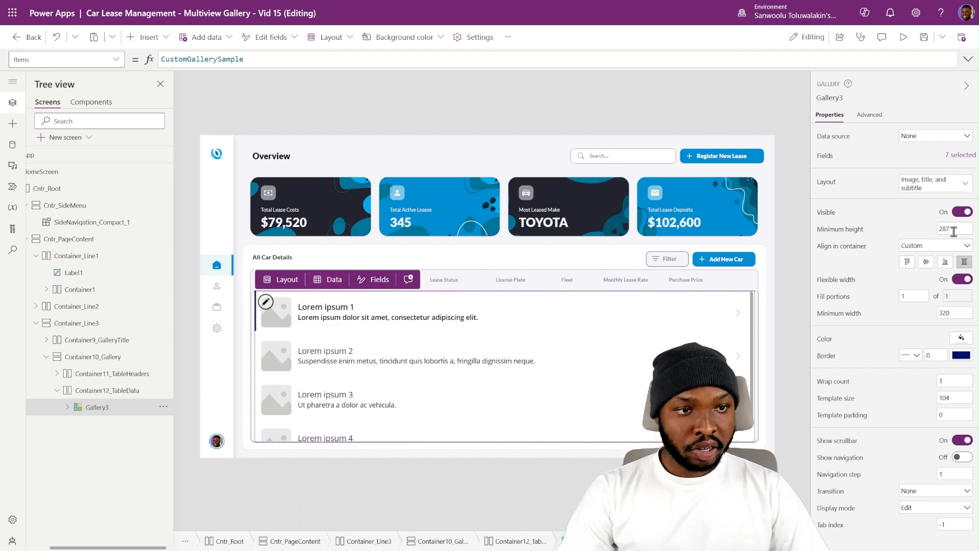
type("0")
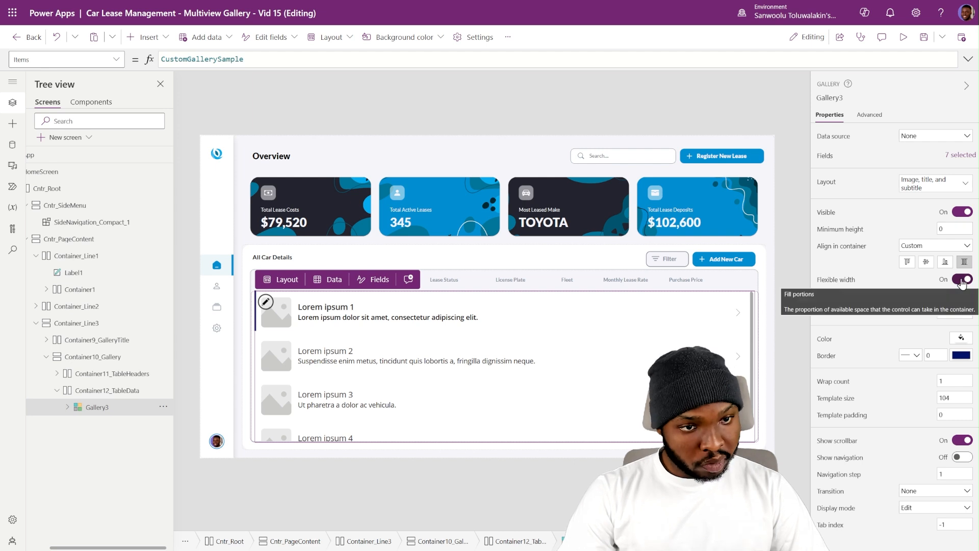
type("0")
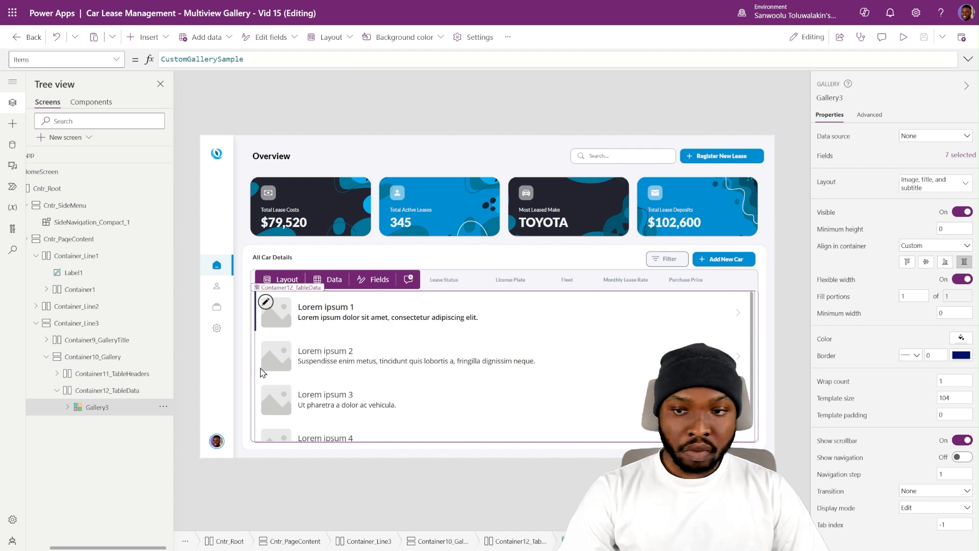
Change the gallery's layout to Blank and turn its flexible width back on.
left_click(930, 191)
left_click(799, 272)
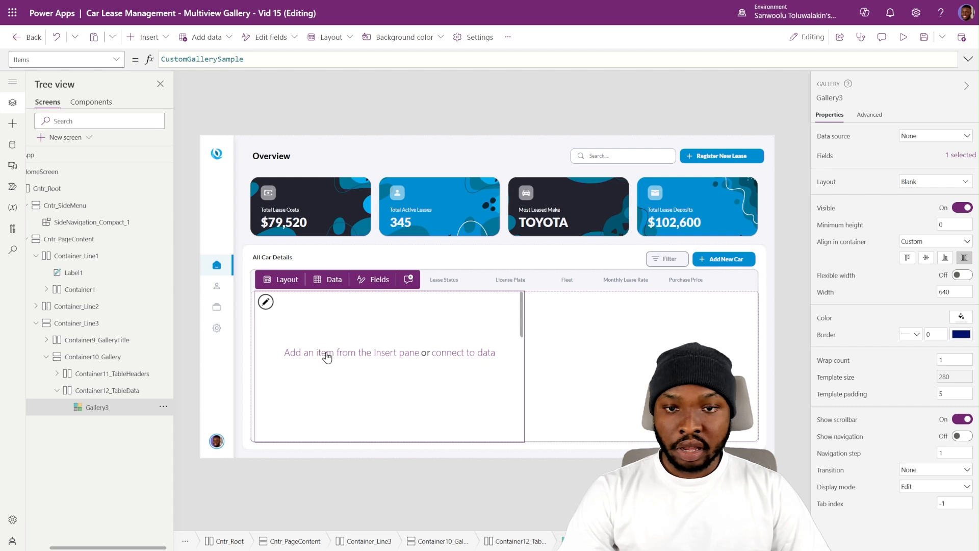
left_click(960, 276)
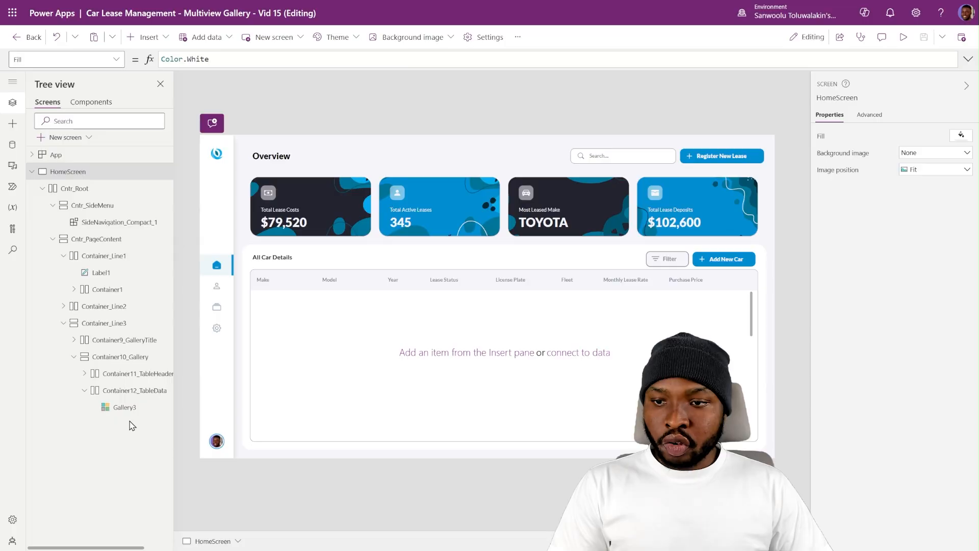
Connect Gallery3 to the Car Details table as its data source.
left_click(125, 408)
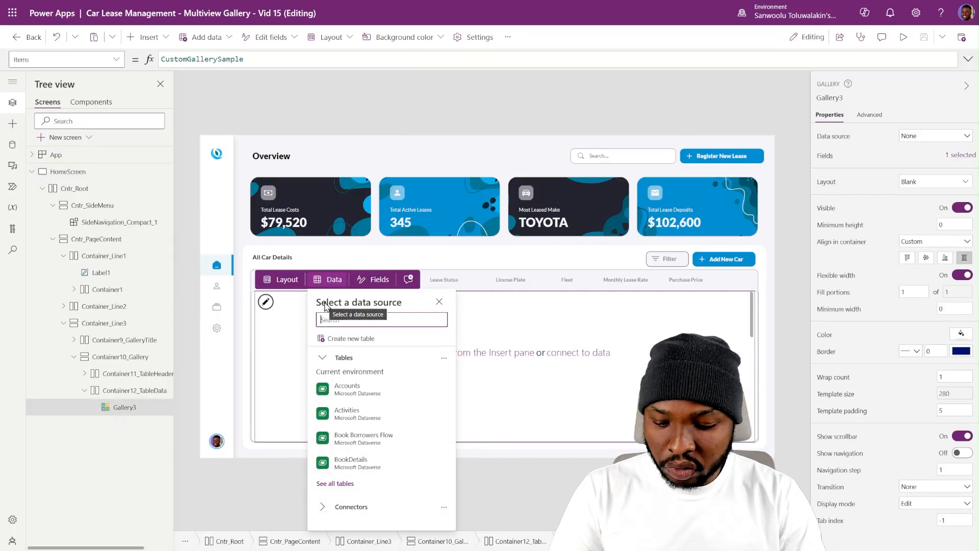
type("det")
left_click(401, 368)
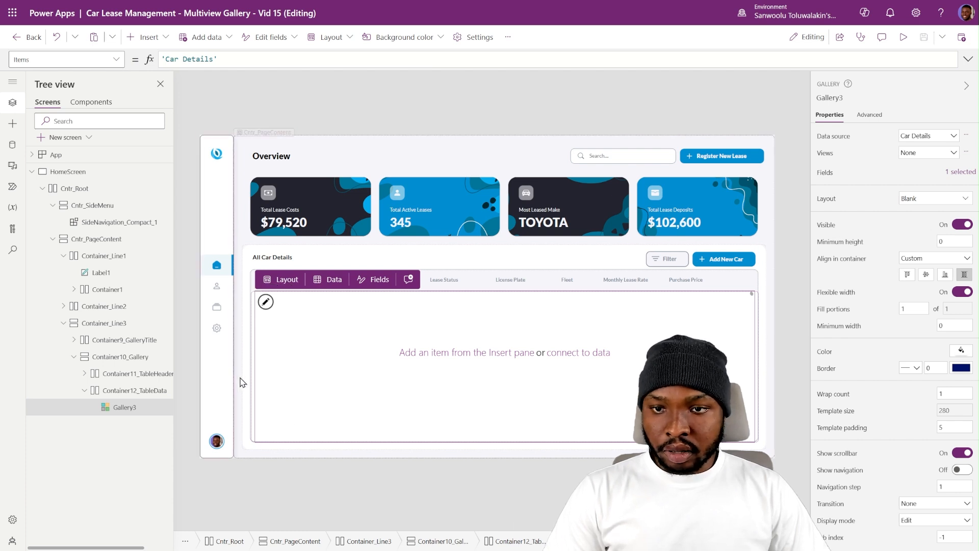
Copy the Container11_TableHeaders container and paste it inside Gallery3.
left_click(267, 315)
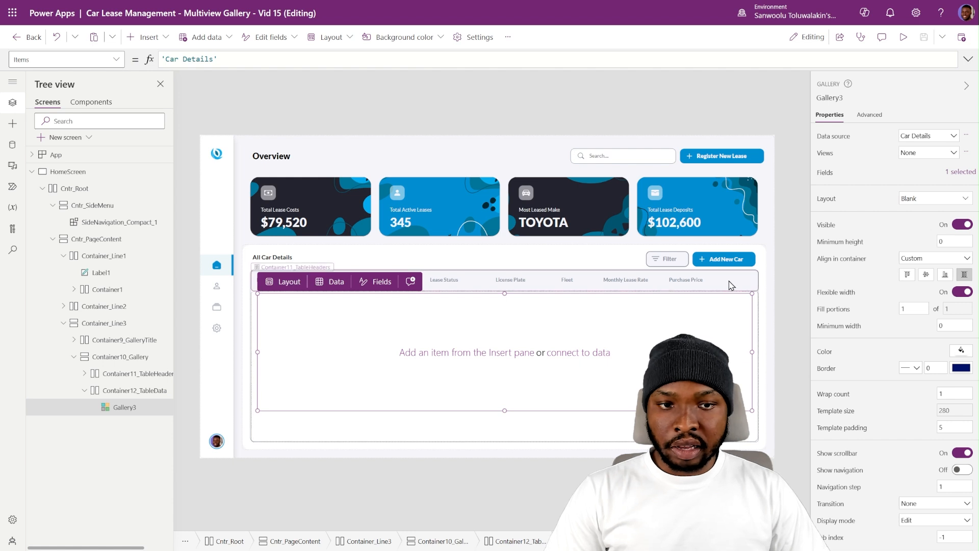
left_click(519, 282)
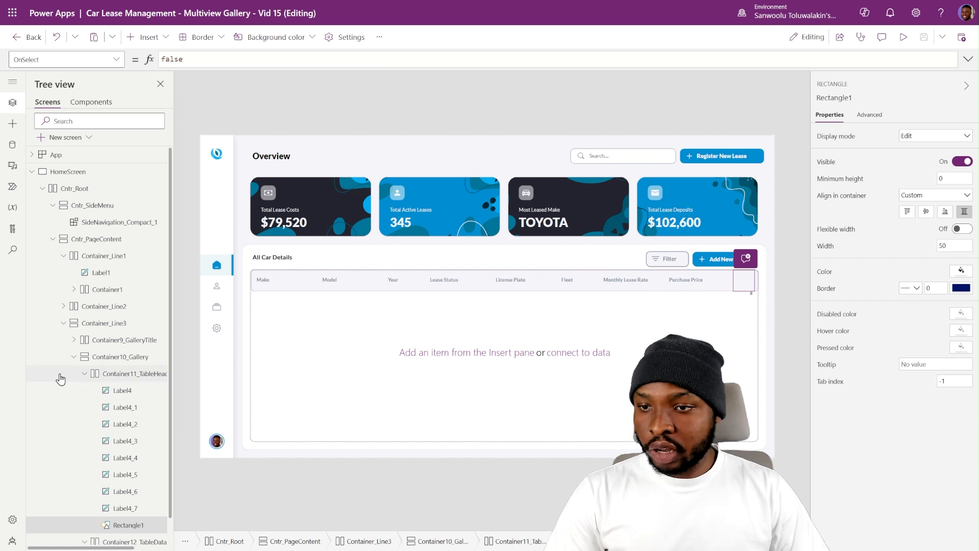
left_click(83, 376)
left_click(113, 378)
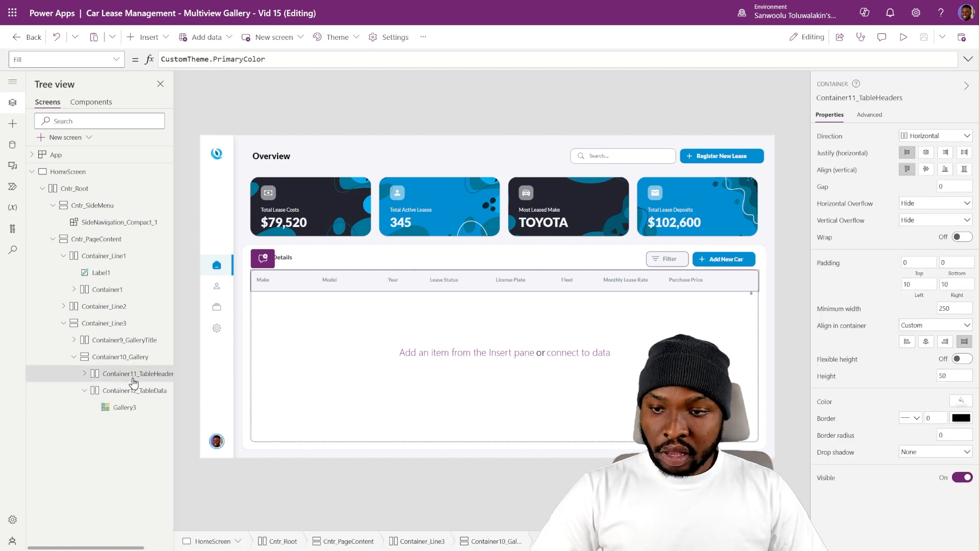
left_click(120, 408)
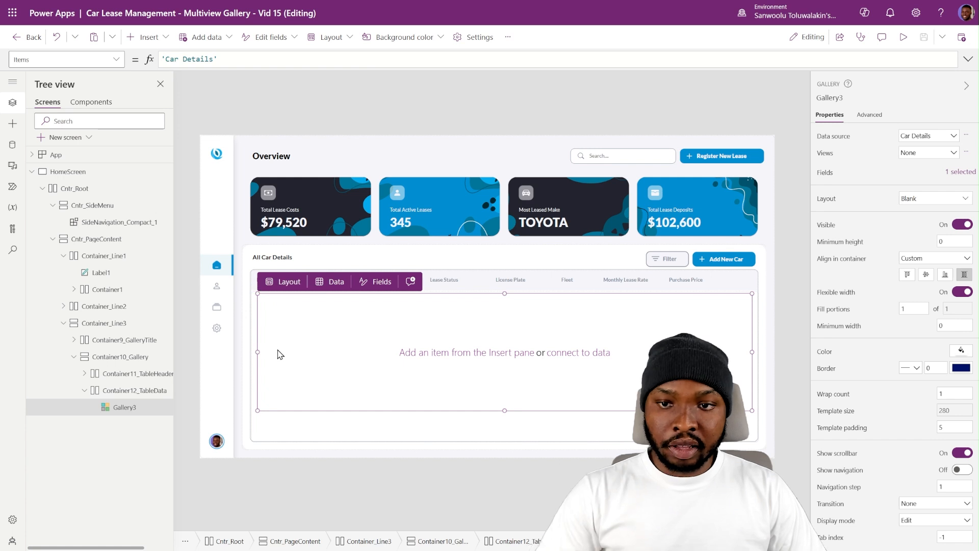
key("ctrl+v")
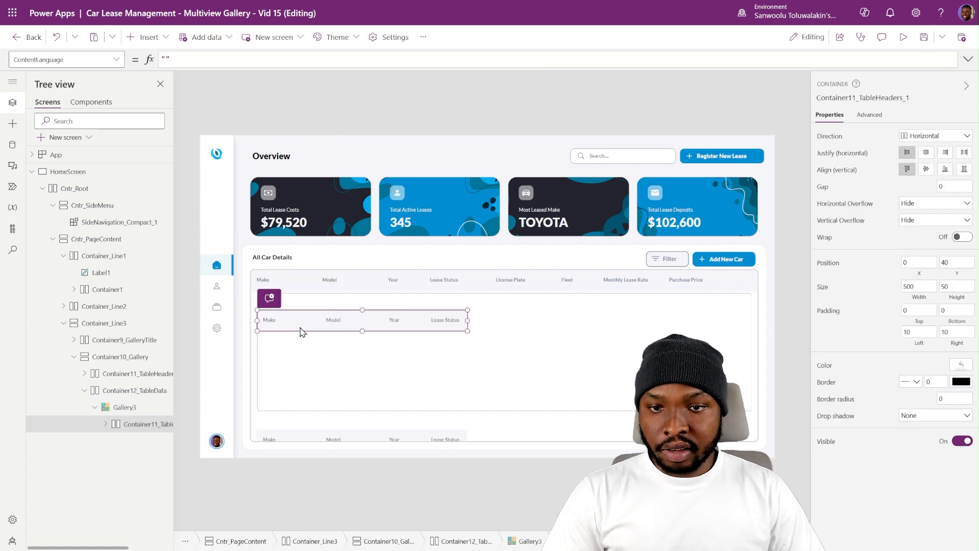
Set the pasted container's Y position to 0 and its width to Parent.TemplateWidth.
left_click(447, 376)
left_click(392, 334)
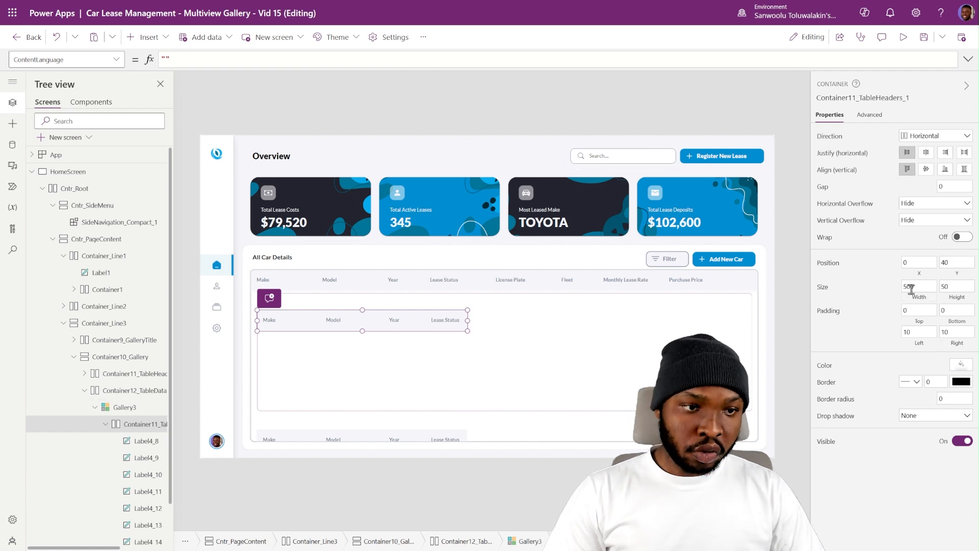
left_click(951, 272)
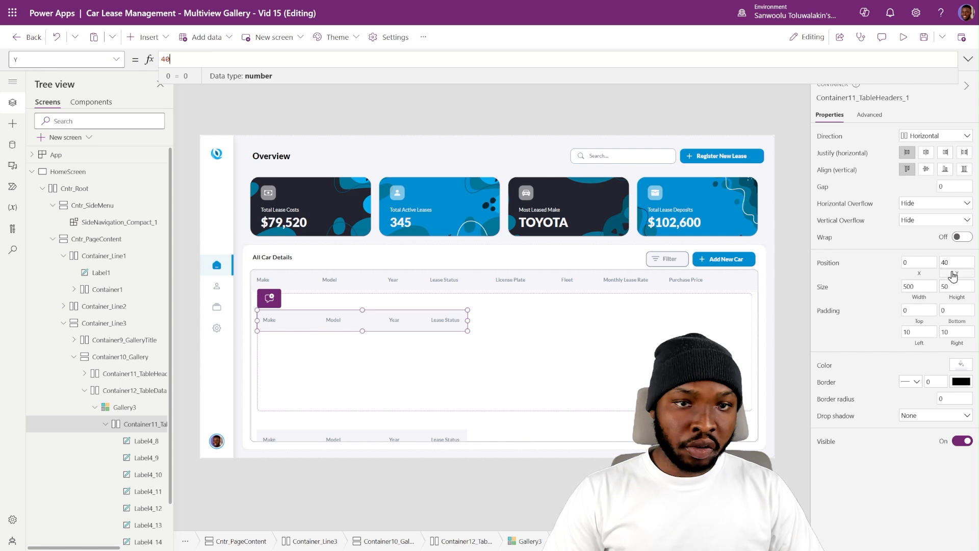
type("0")
left_click(924, 297)
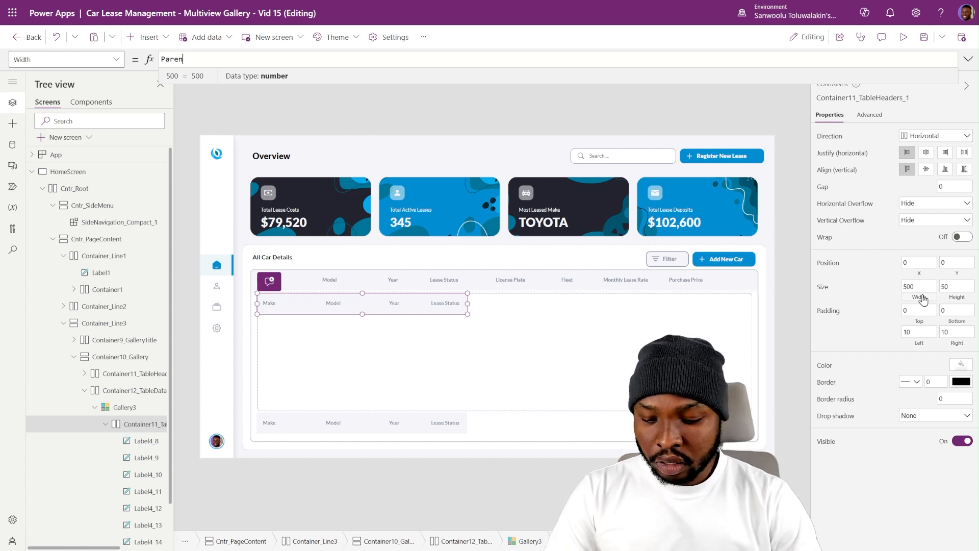
type(".Template")
key("Down")
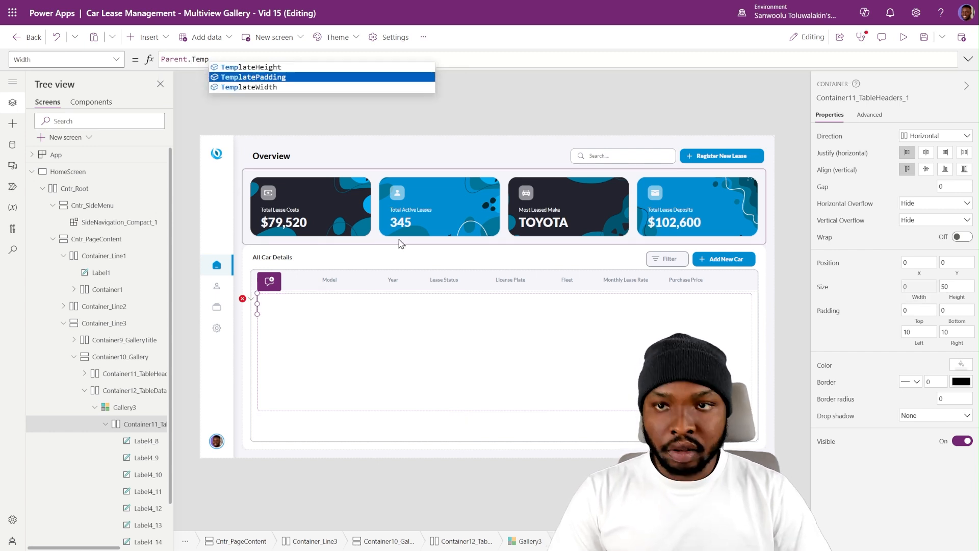
key("Tab")
key("ctrl+a")
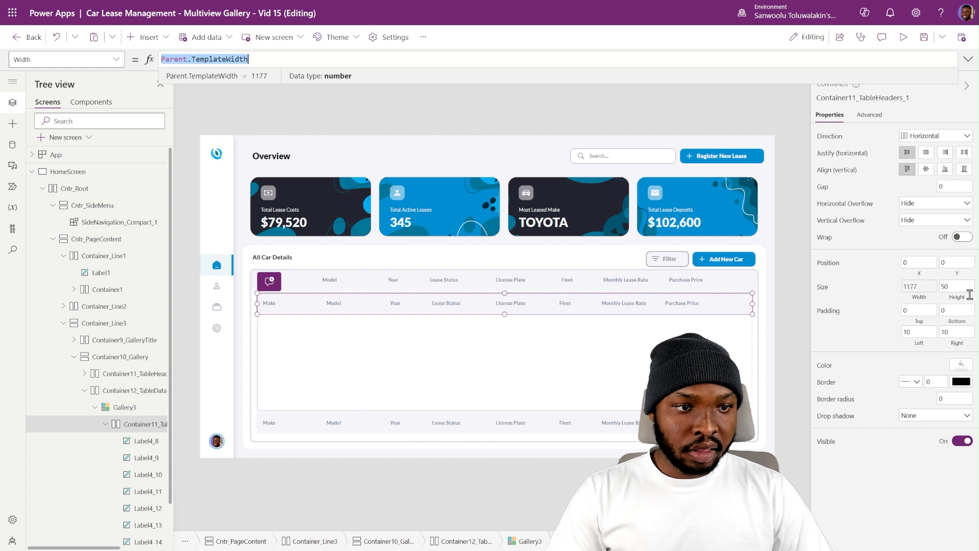
Set the pasted container's height to Parent.TemplateHeight.
left_click(956, 286)
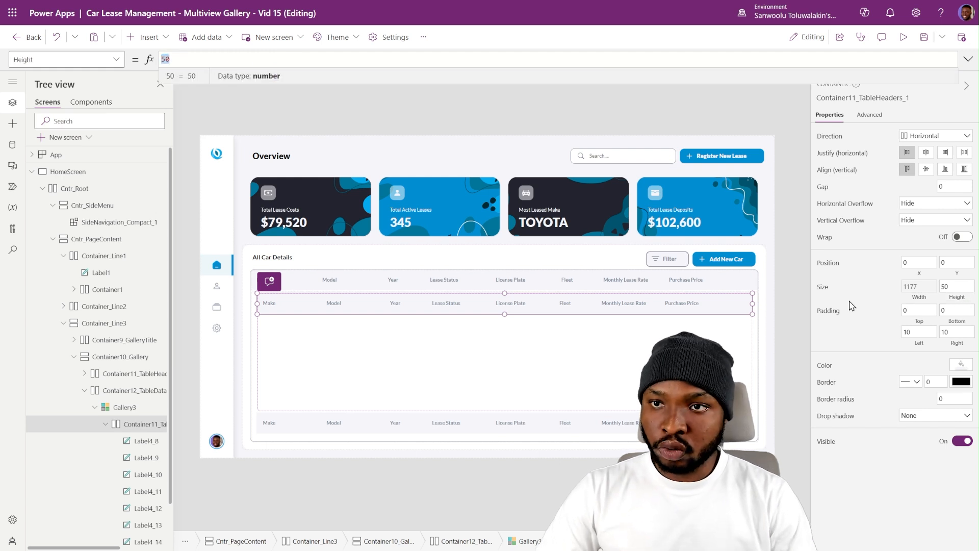
type("Parent.tem")
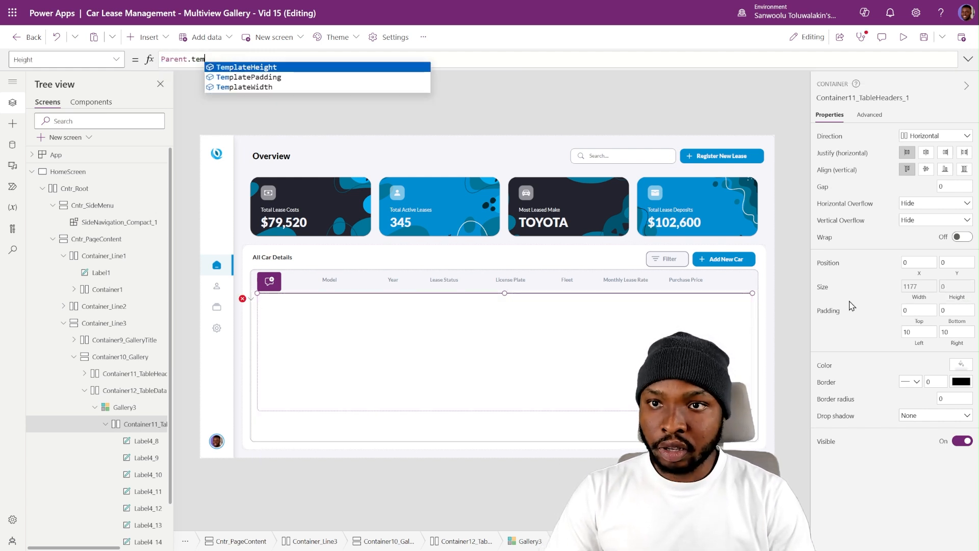
key("Tab")
left_click(792, 302)
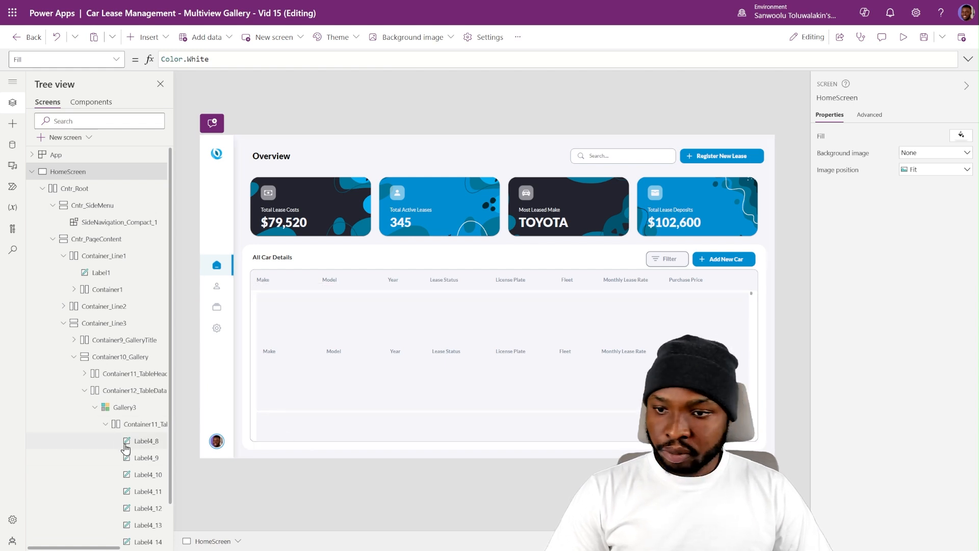
Set the template size of Gallery3 to 50.
left_click(91, 410)
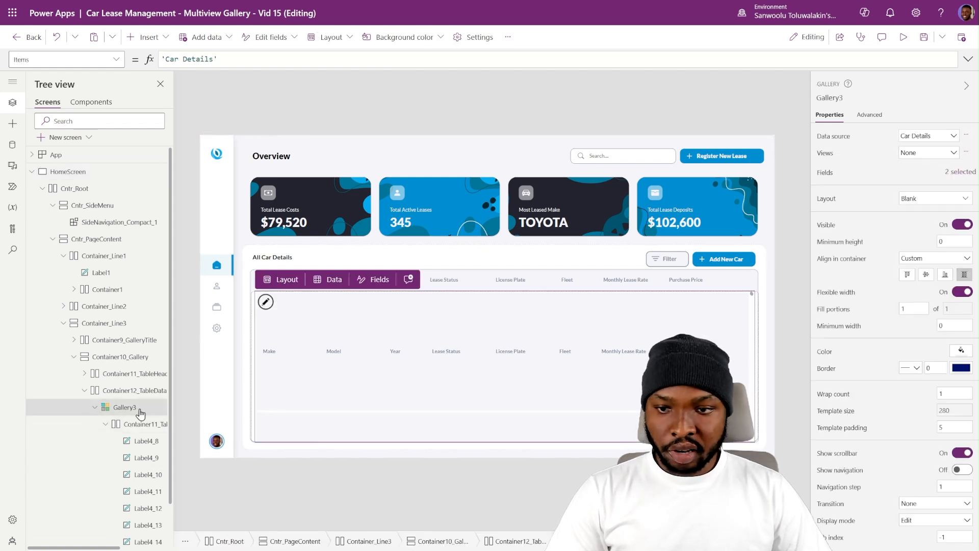
left_click(954, 410)
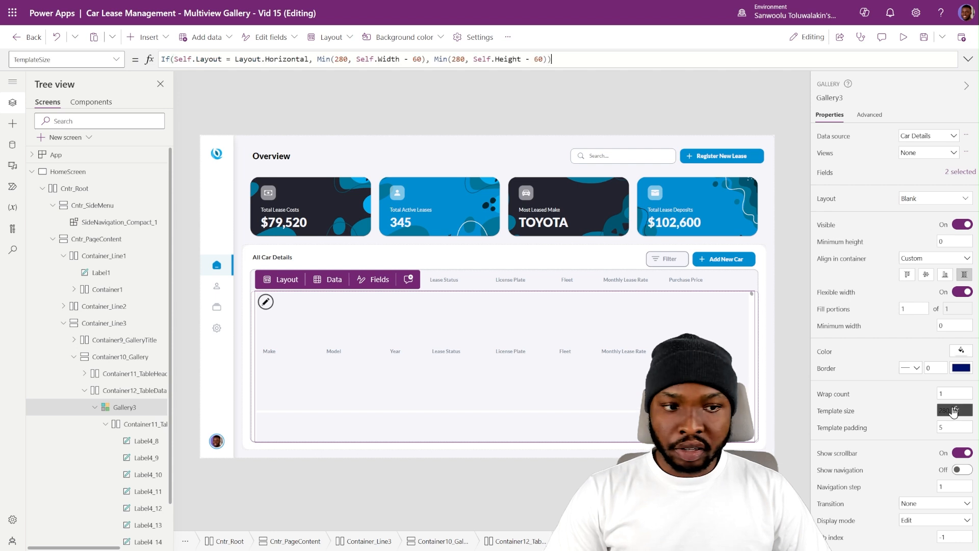
type("50")
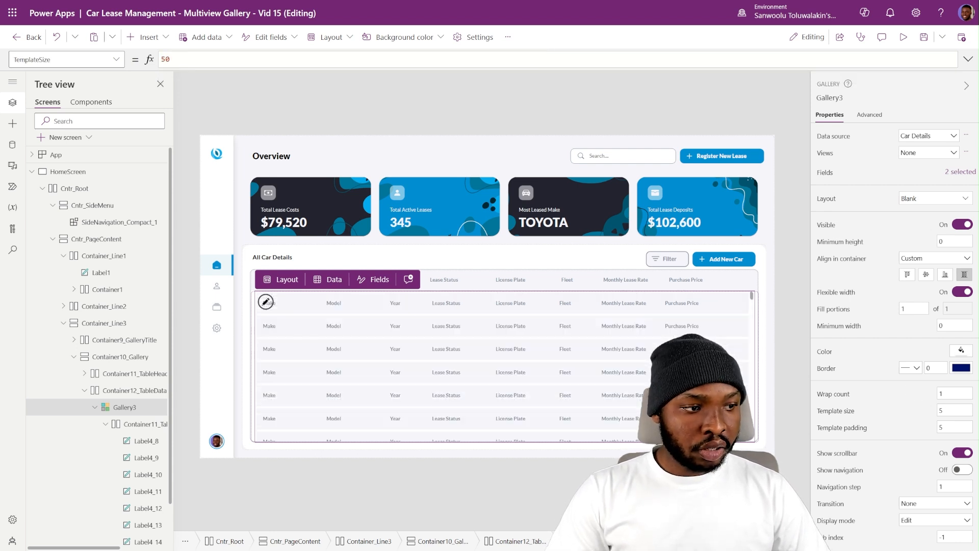
Set the gallery's template size to 40 and its template padding to 0.
left_click(943, 416)
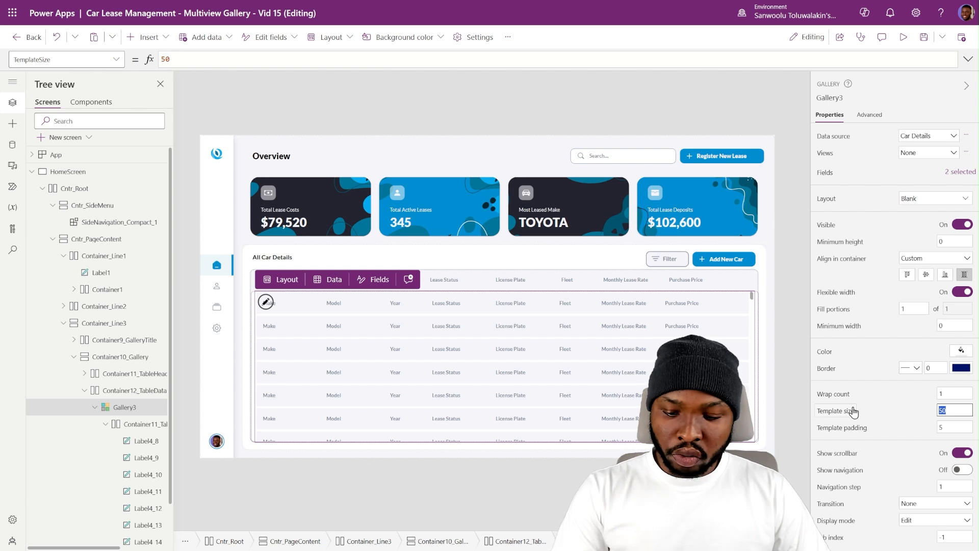
type("40")
key("Tab")
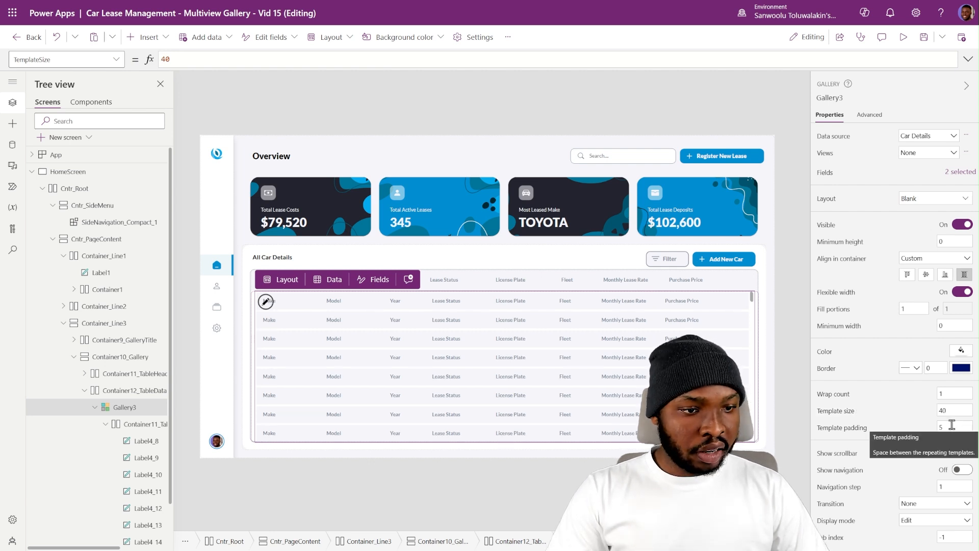
type("0")
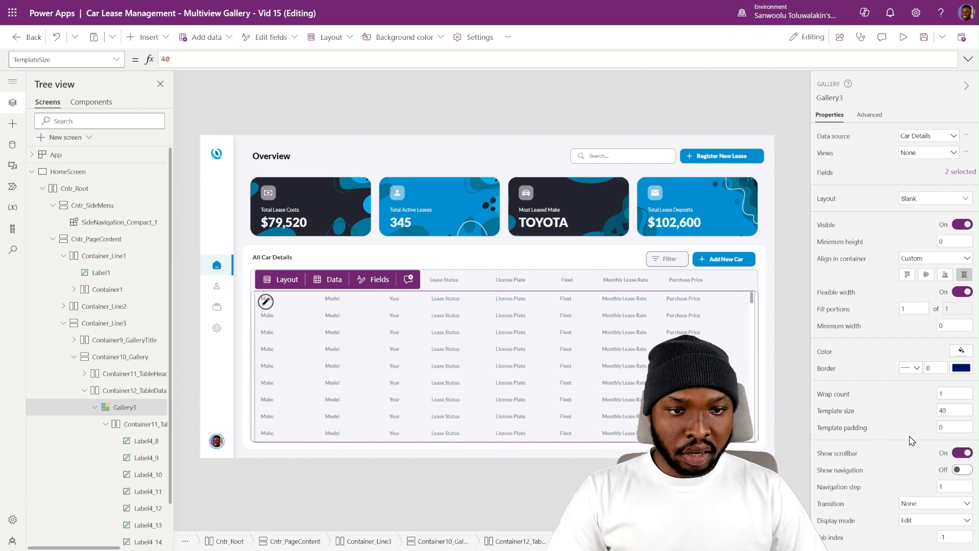
Rename the container inside Gallery3 as Container11_TableContent.
scroll(108, 428, "right", 3)
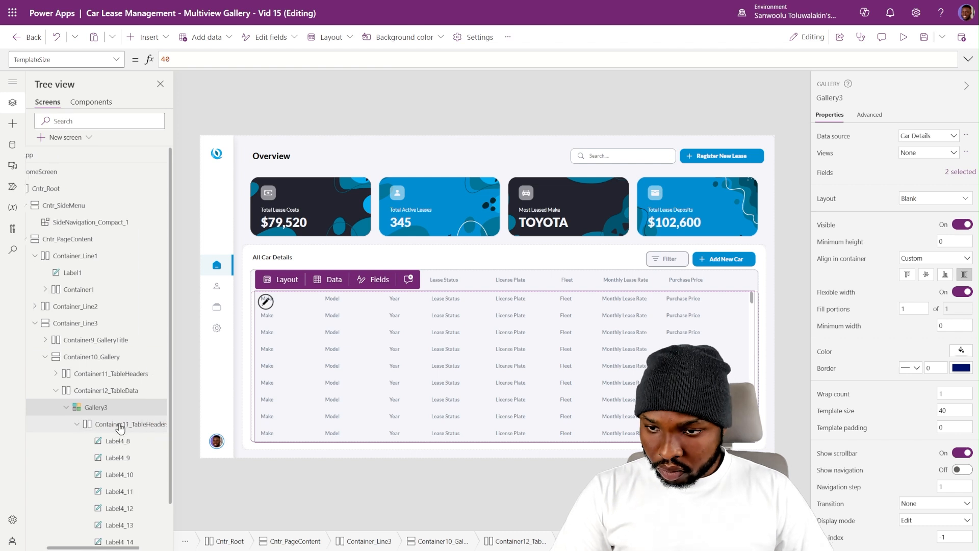
double_click(108, 429)
left_click(134, 425)
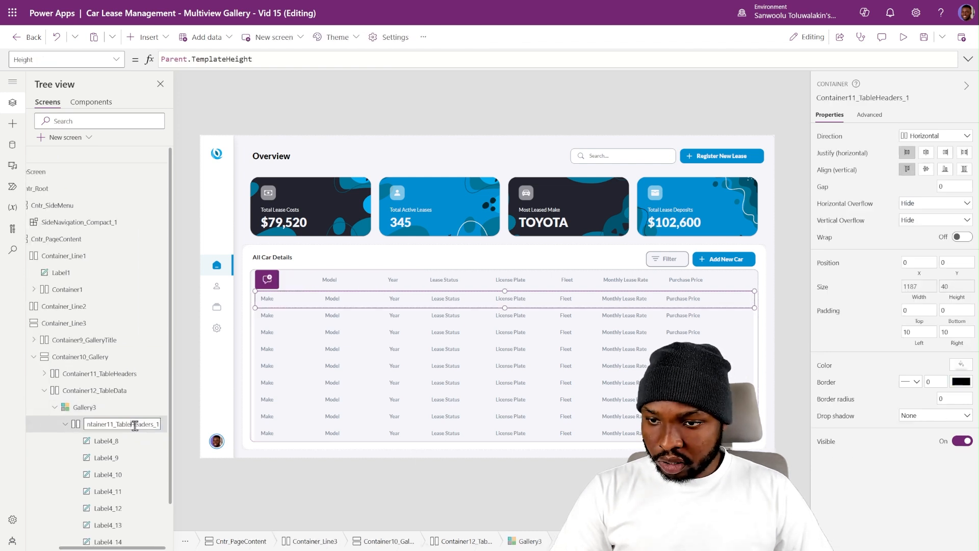
key("shift+End")
type("Co")
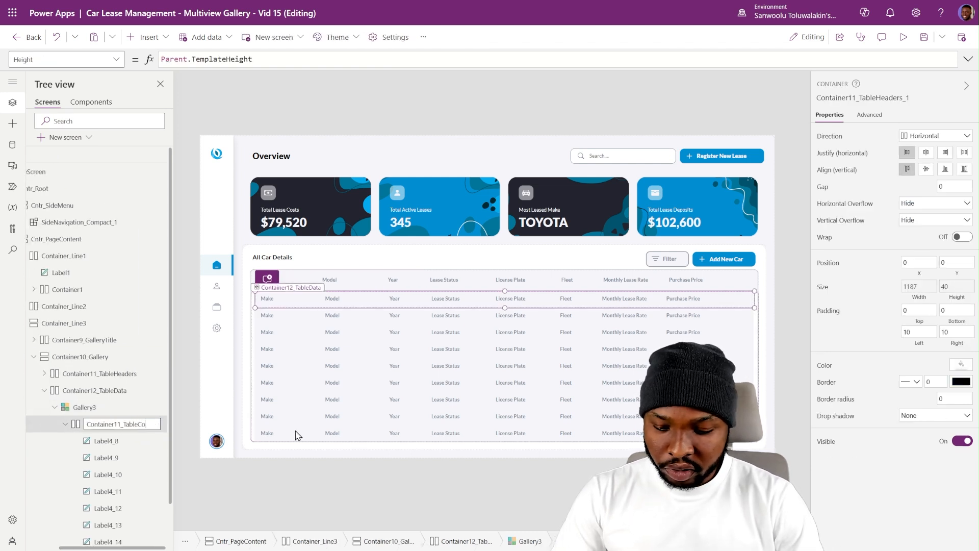
type("ntent")
key("Return")
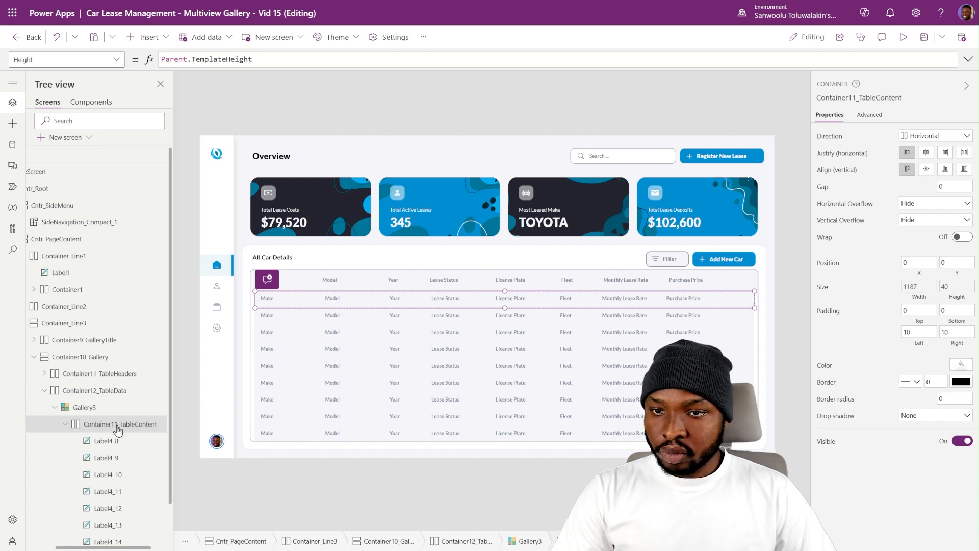
Make the fill of Container11_TableContent transparent with RGBA(0, 0, 0, 0).
left_click(960, 366)
key("BackSpace")
left_click(914, 358)
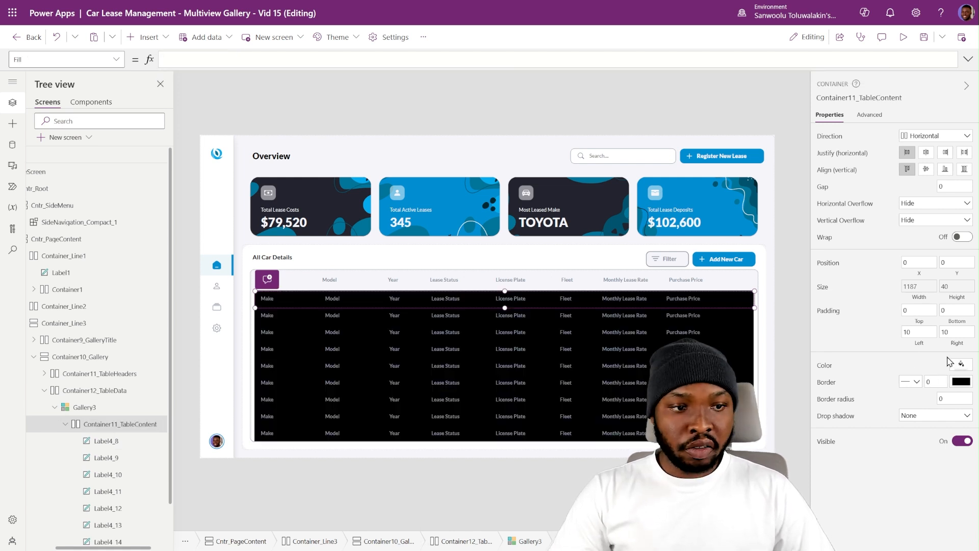
left_click(960, 367)
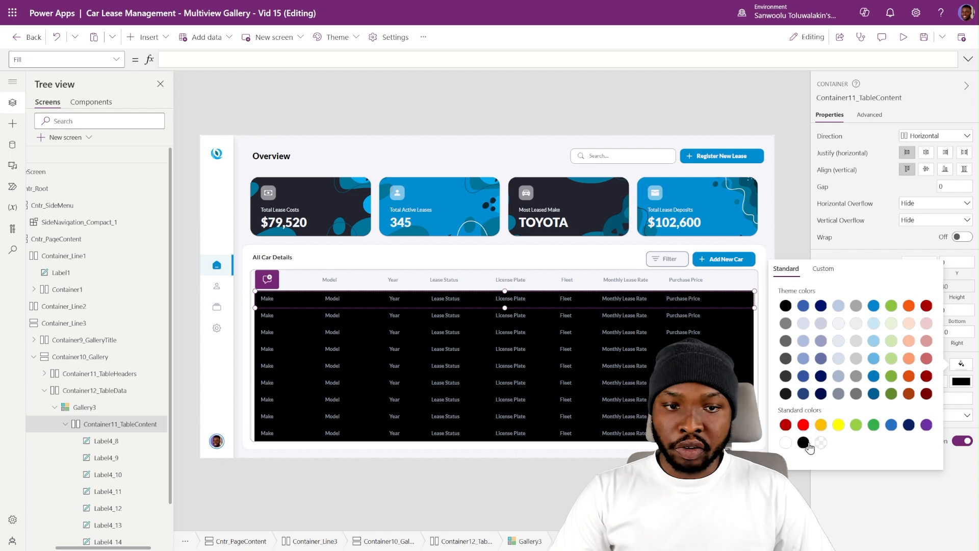
left_click(786, 442)
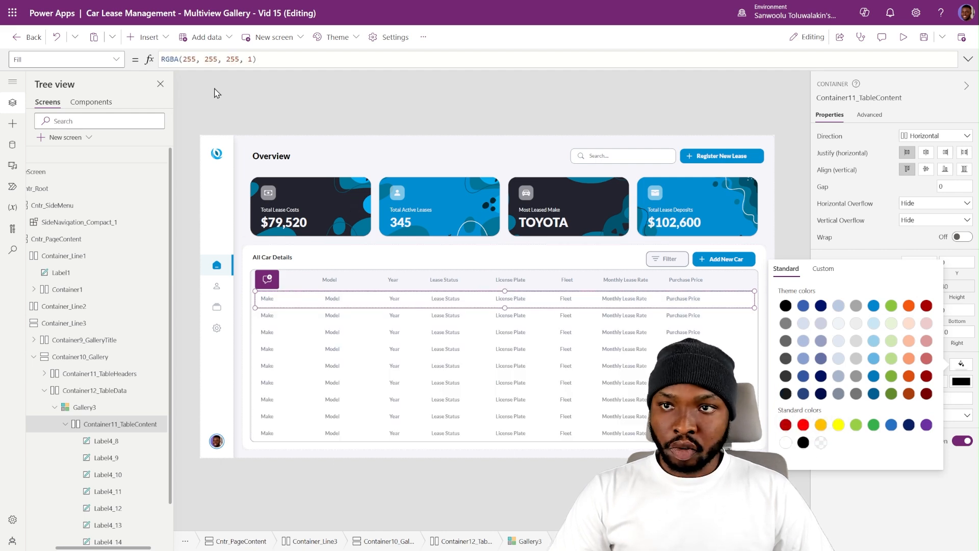
left_click_drag(243, 60, 96, 60)
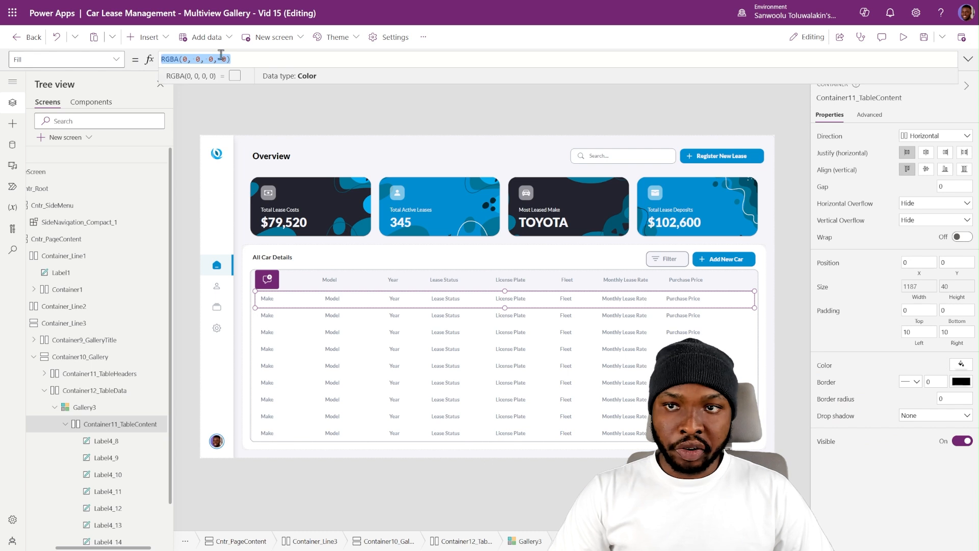
left_click(779, 297)
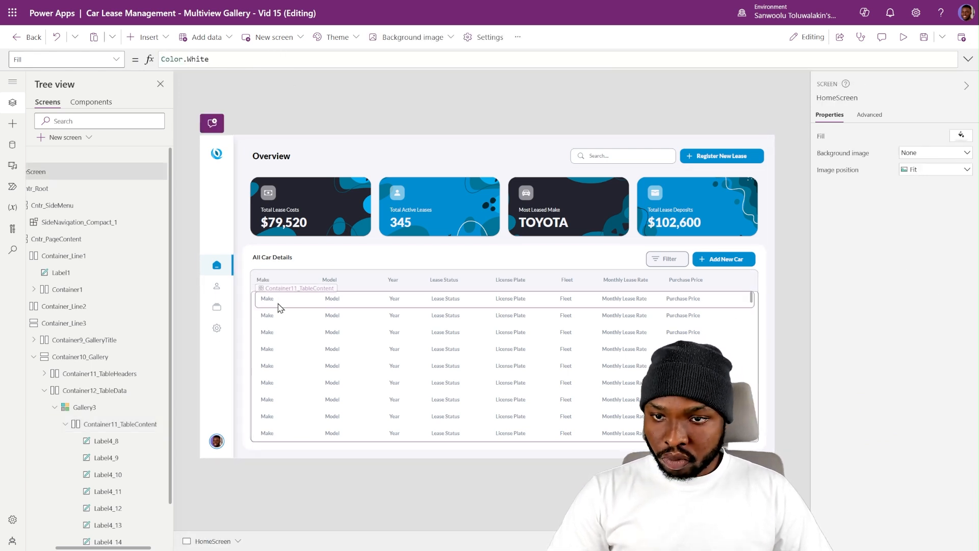
Set the left and right padding of Container11_TableContent to 0.
left_click(261, 305)
left_click(86, 426)
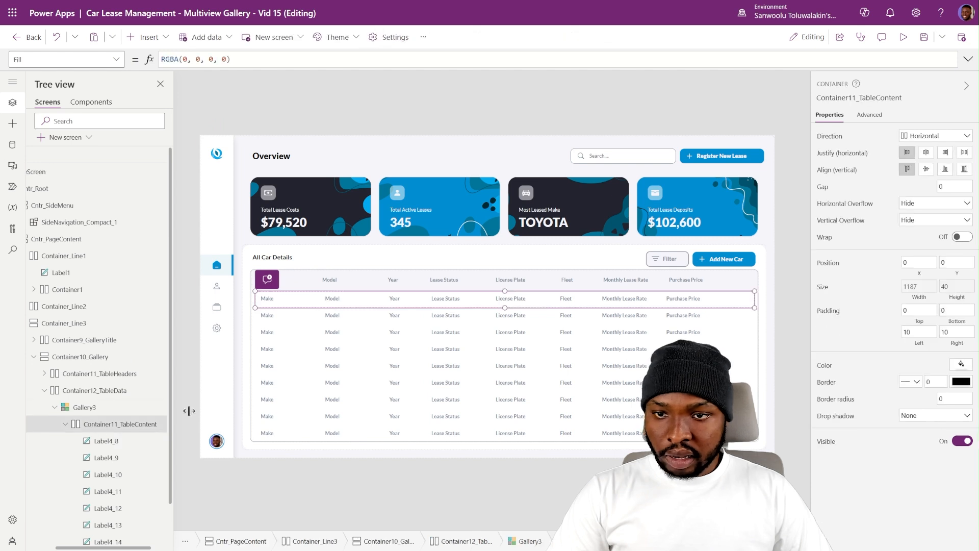
left_click_drag(920, 333, 802, 335)
type("0")
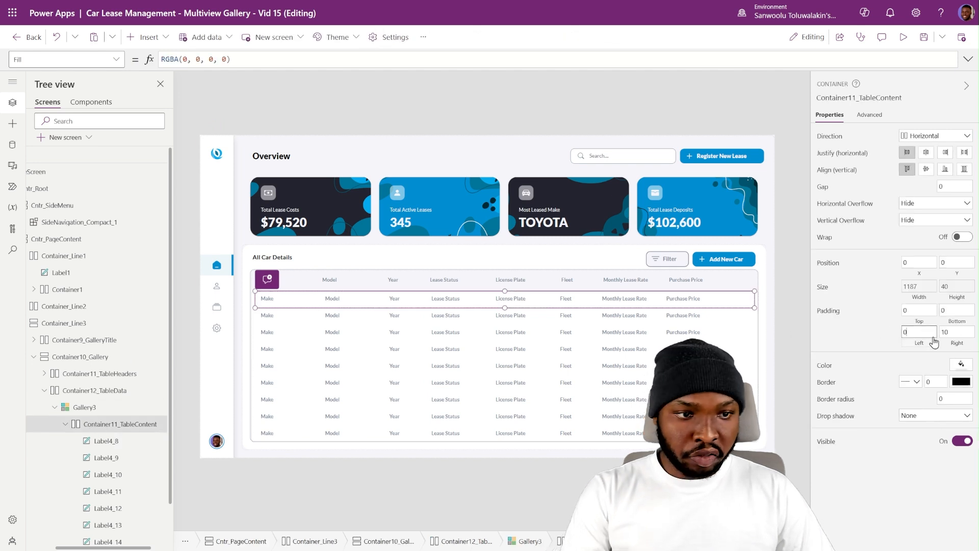
left_click_drag(955, 333, 857, 340)
type("0")
left_click(856, 341)
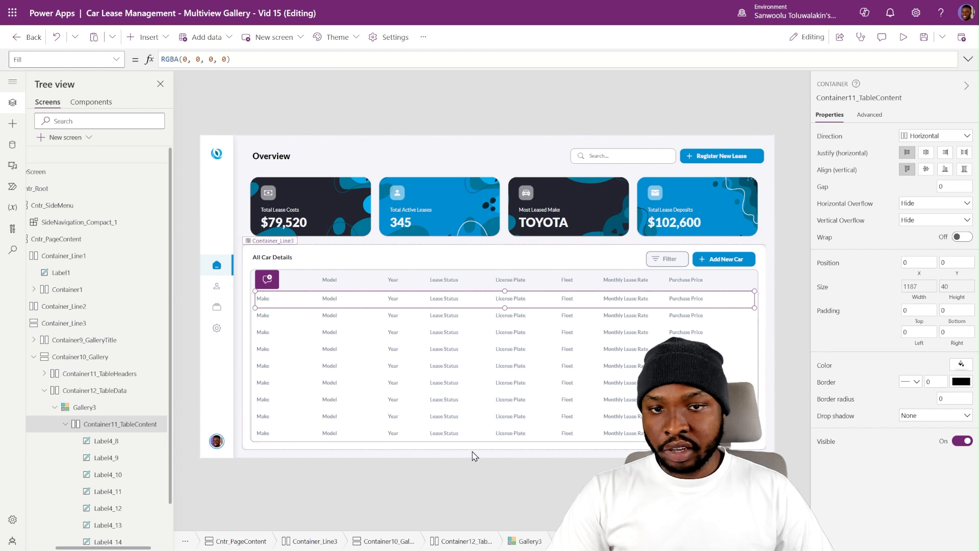
Set the text color of all eight labels in Container11_TableContent to CustomTheme.PrimaryTextColor.
left_click(504, 519)
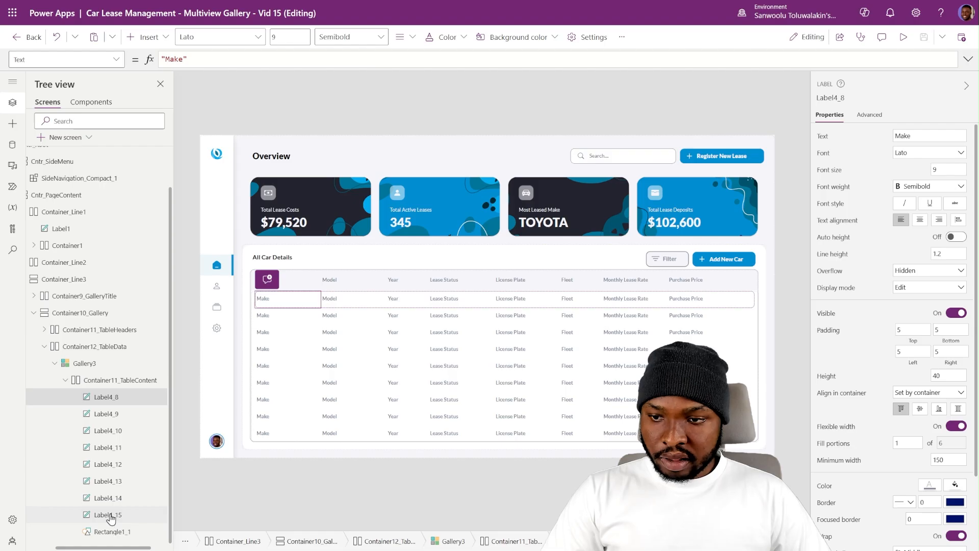
left_click(111, 516, "shift")
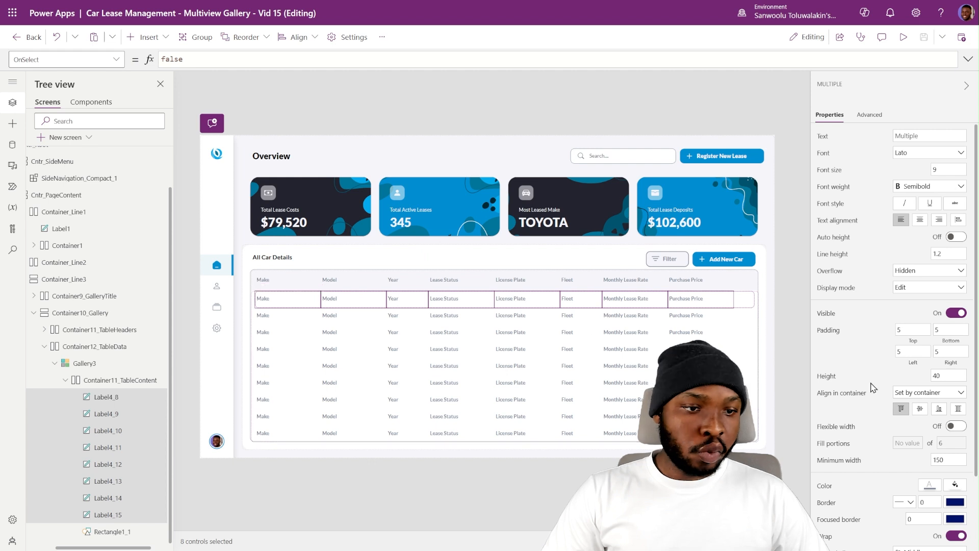
scroll(873, 387, "down", 2)
left_click(929, 421)
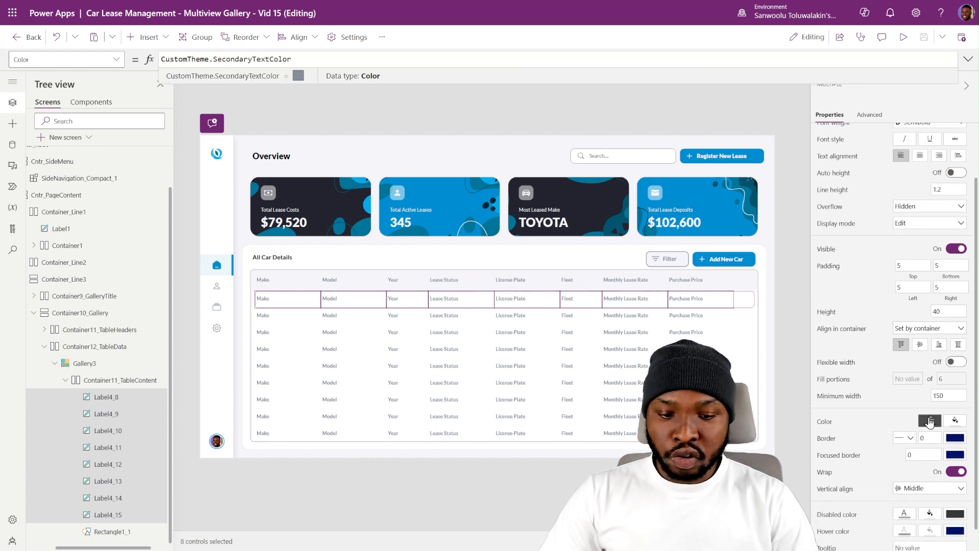
key("ctrl+BackSpace")
type("pr")
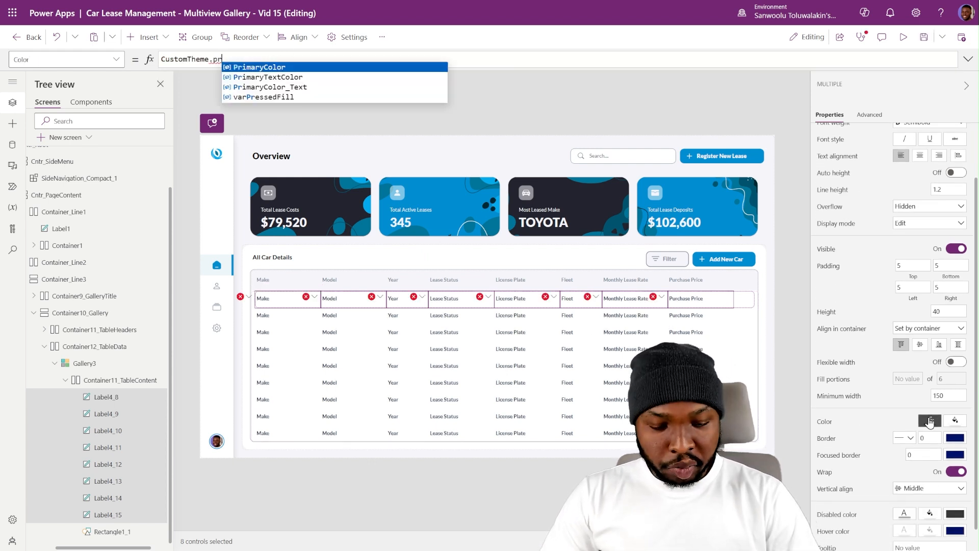
key("Down")
key("Tab")
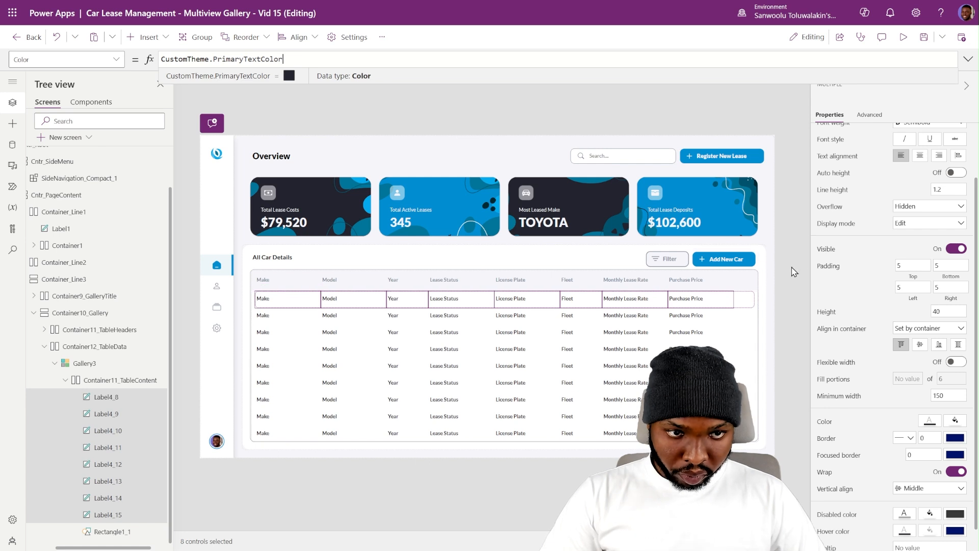
Set the font weight of the eight gallery row labels to Normal and deselect them.
scroll(901, 313, "up", 2)
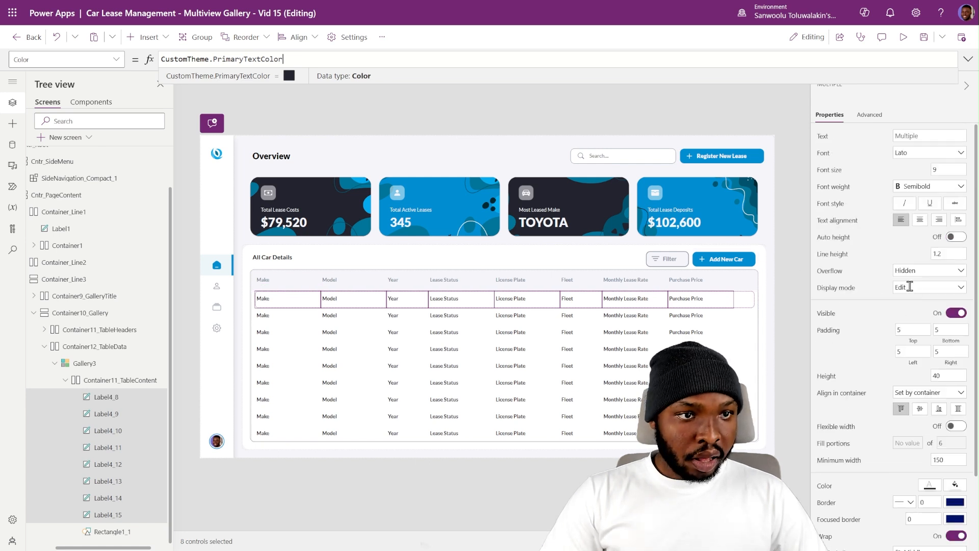
left_click(935, 189)
left_click(925, 226)
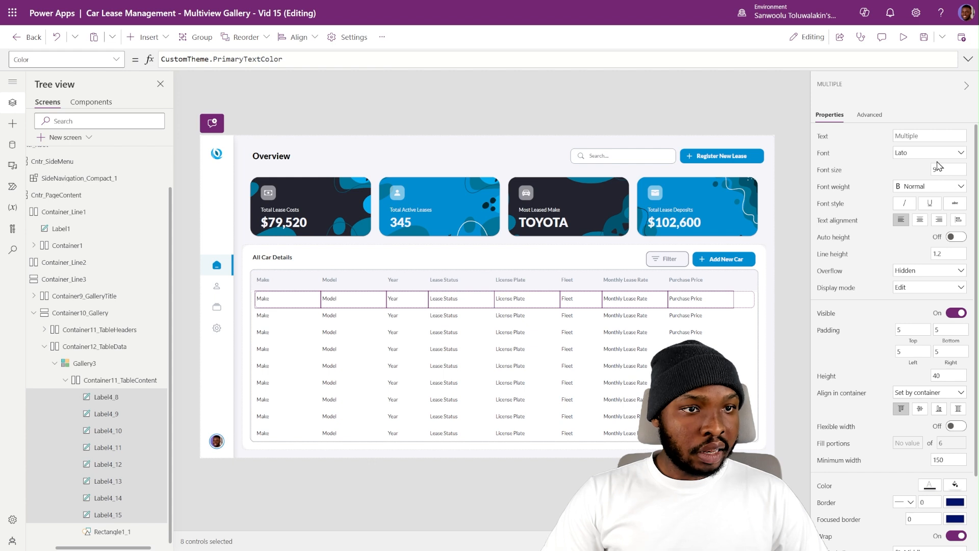
left_click(432, 97)
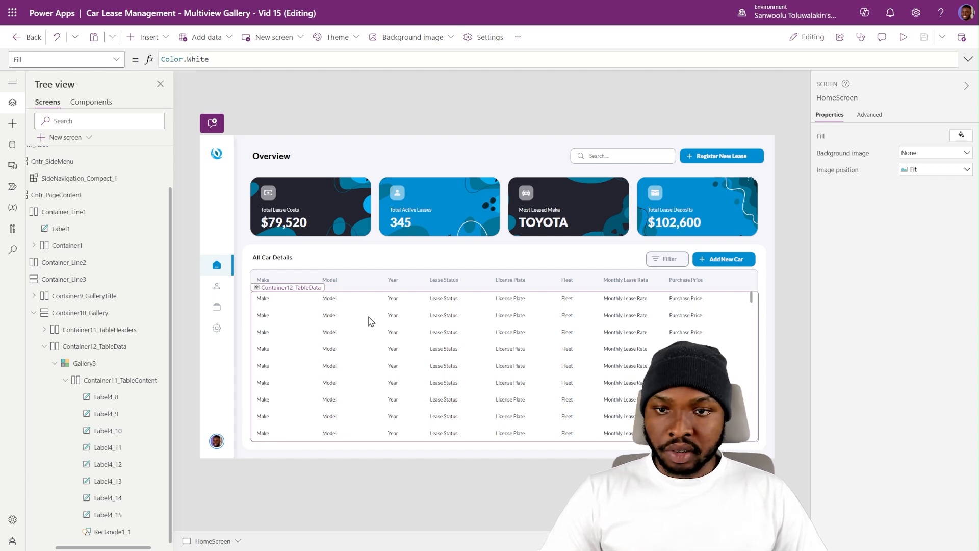
Review the gallery row labels from Make to Purchase Price against the finished table design.
left_click(351, 307)
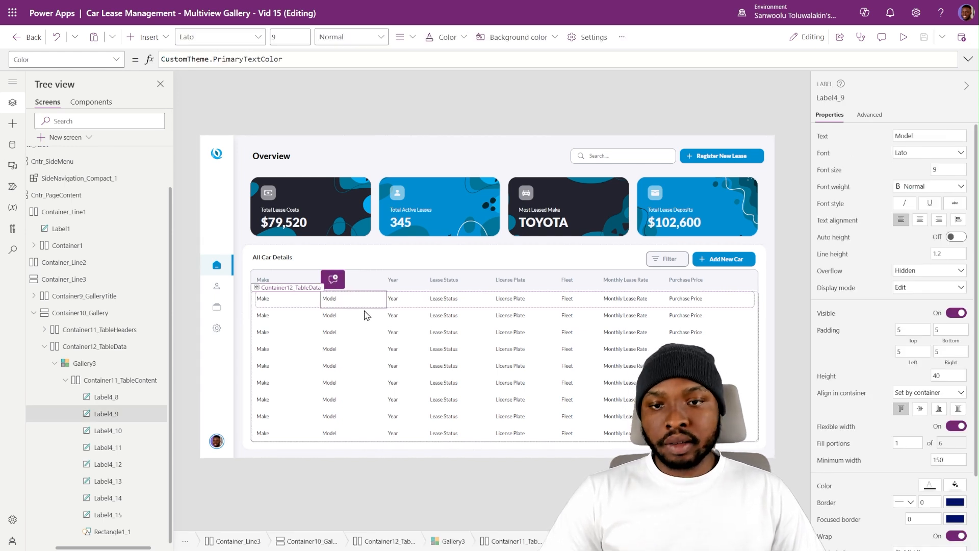
left_click(110, 431)
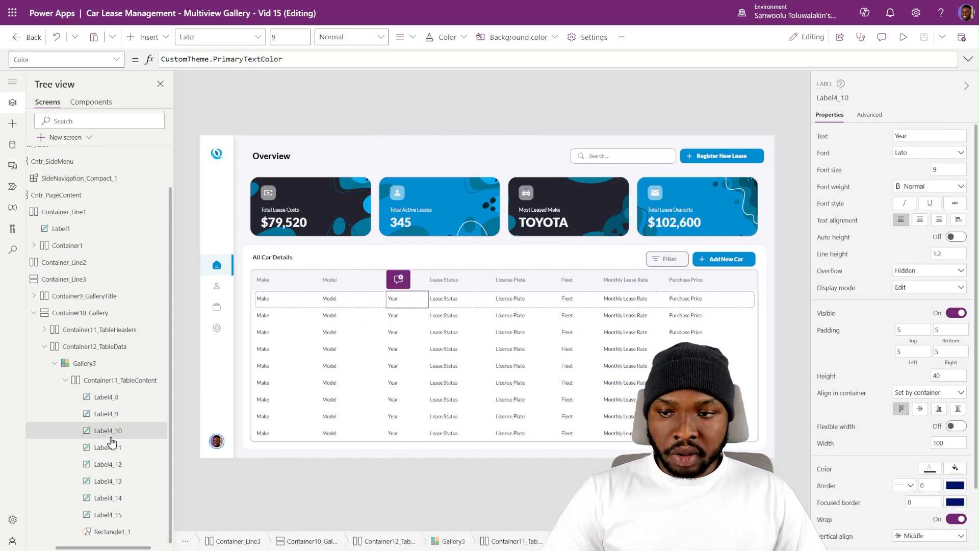
left_click(112, 447)
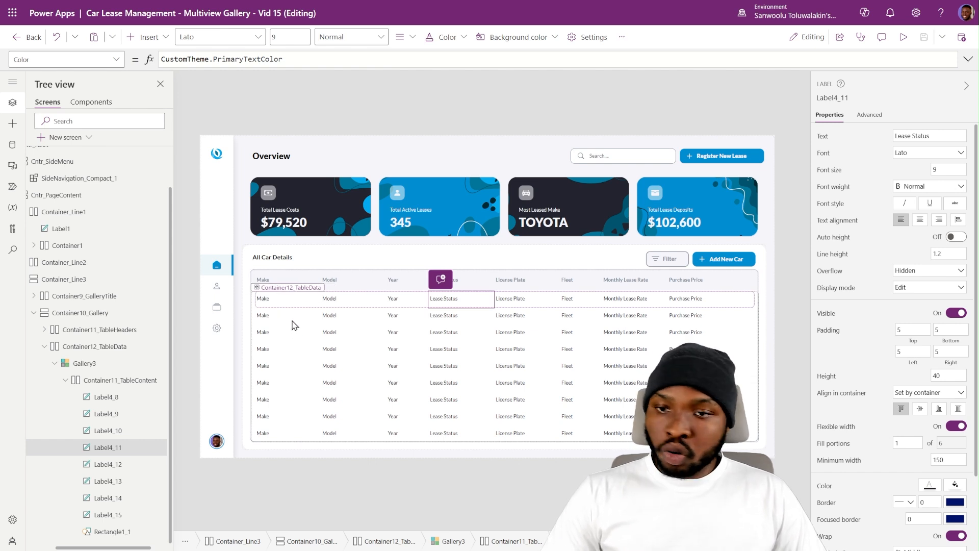
left_click(269, 298)
key("F5")
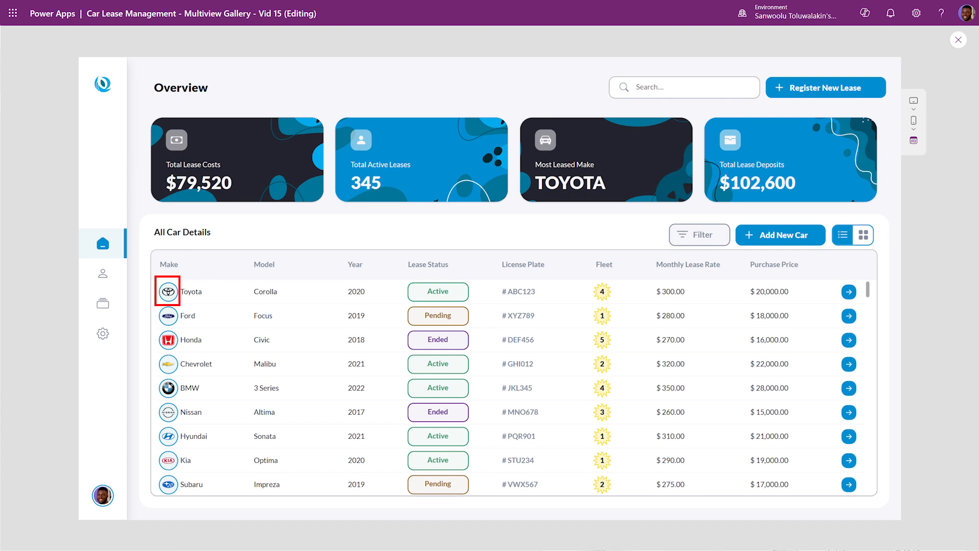
key("Escape")
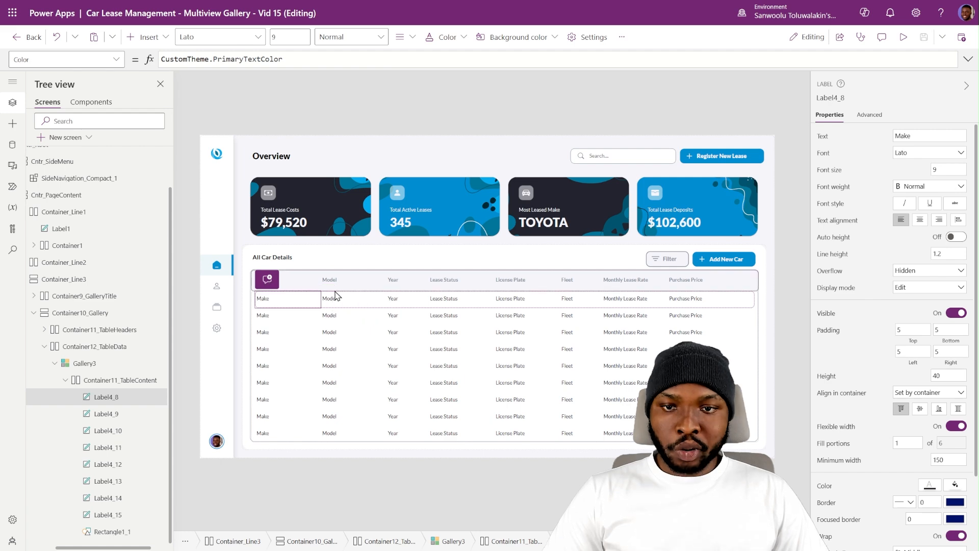
left_click(346, 301)
left_click(394, 301)
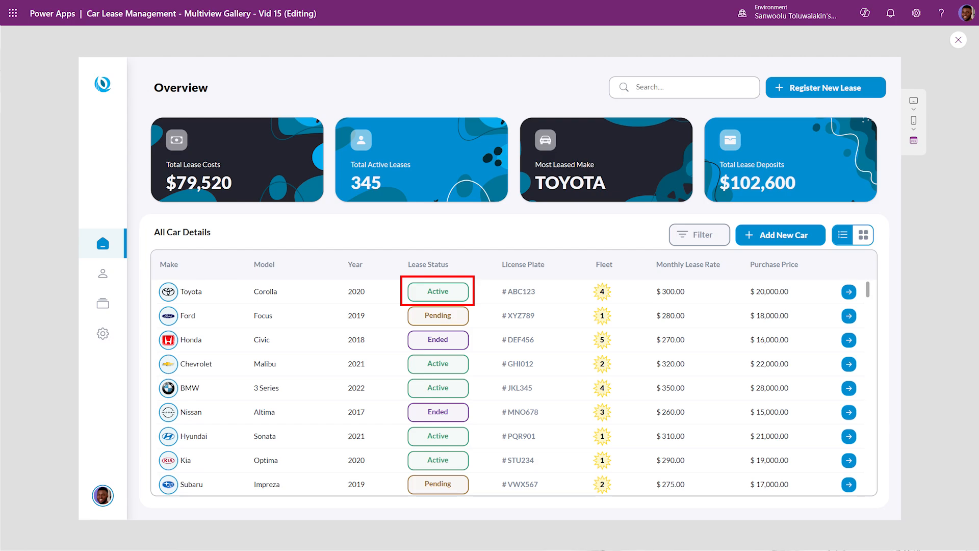
left_click(445, 301)
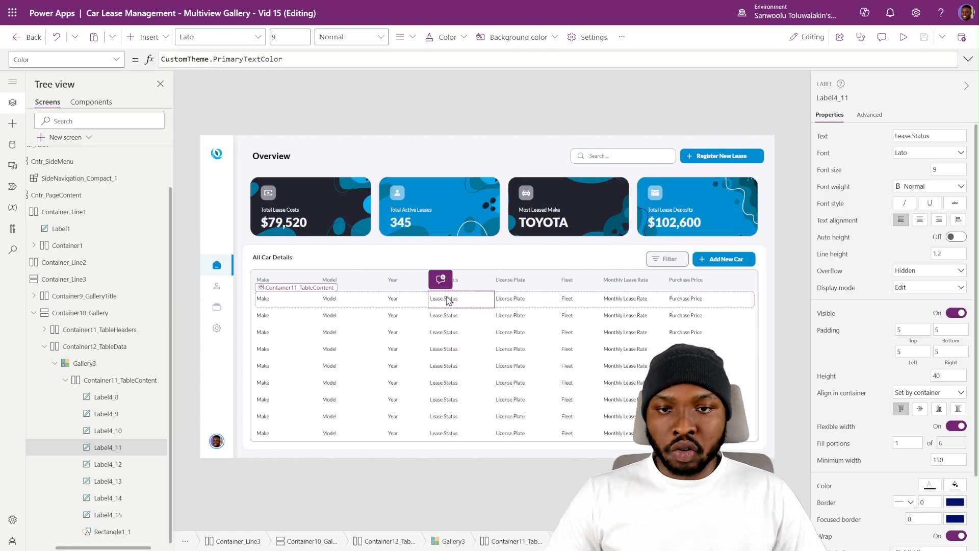
left_click(504, 304)
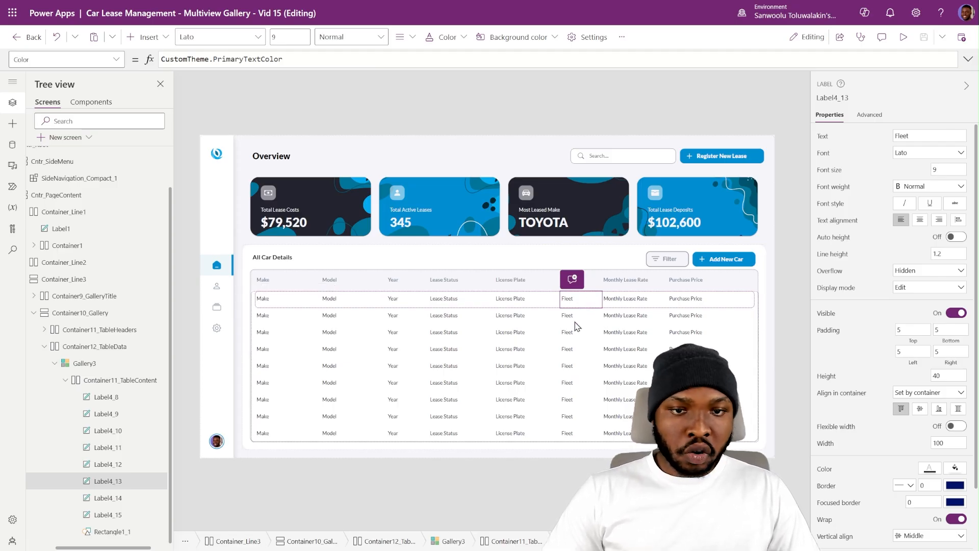
left_click(632, 301)
left_click(686, 301)
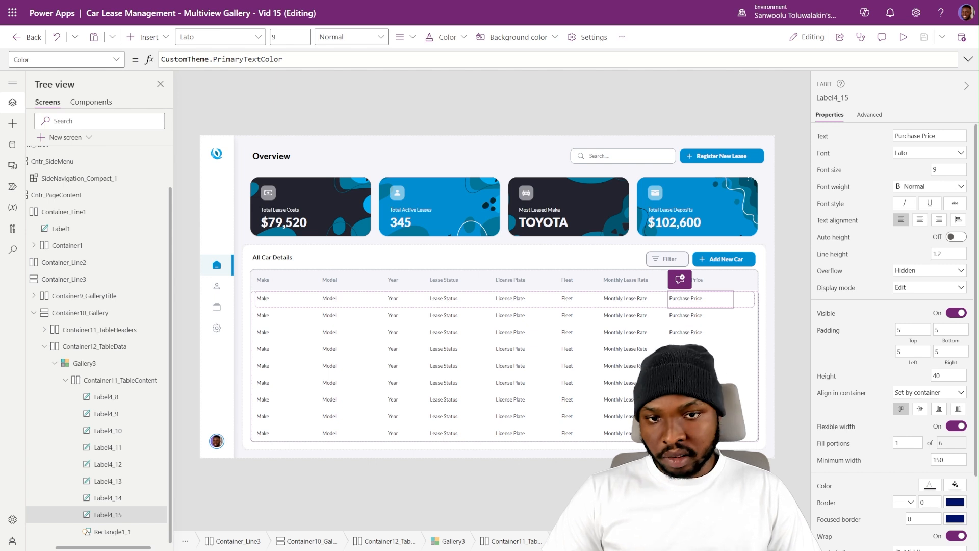
left_click(784, 296)
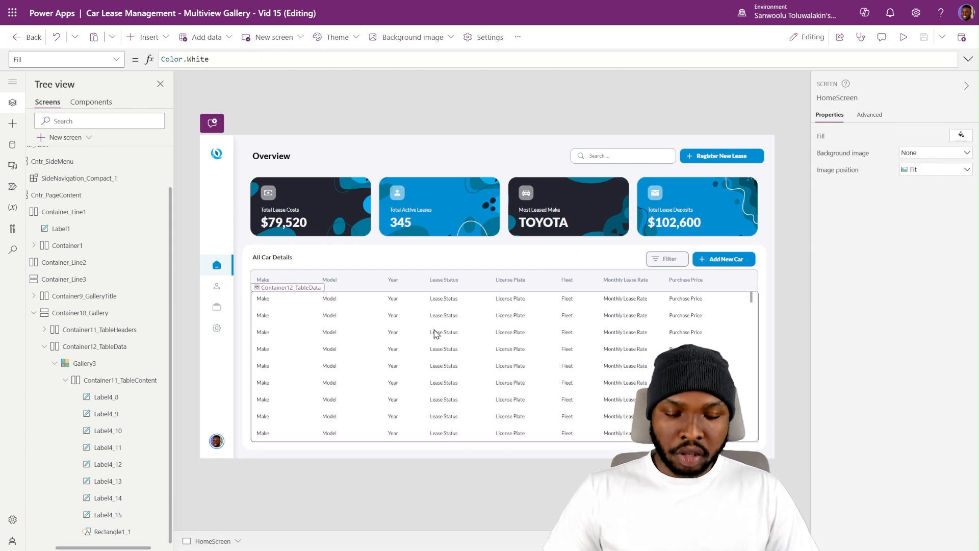
Set the Purchase Price row label's text to the formula Text(ThisItem.PurchasePrice, "$ ###,###,###.00").
left_click(686, 301)
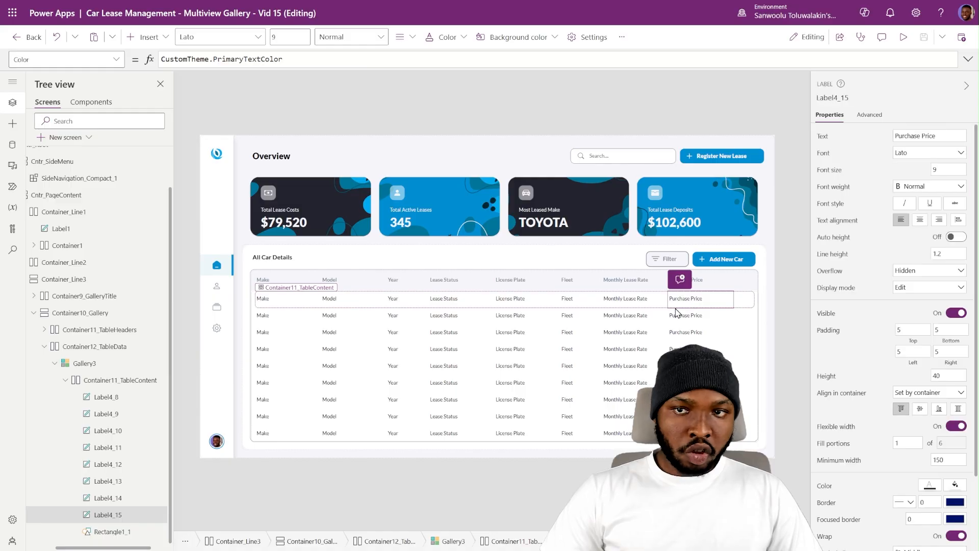
left_click(187, 58)
key("ctrl+a")
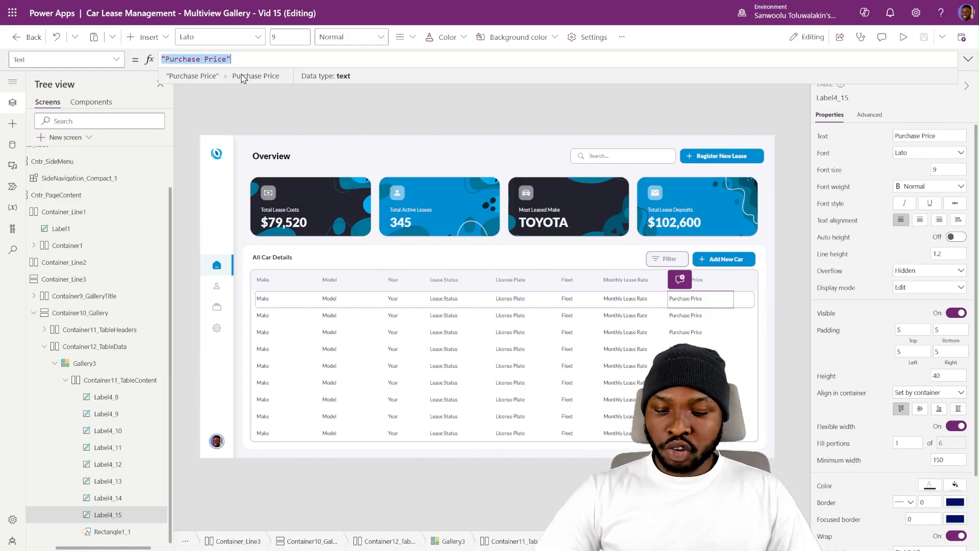
type("Text(ThisItem.PurchasePrice, \"$ ###,###,###.00\")")
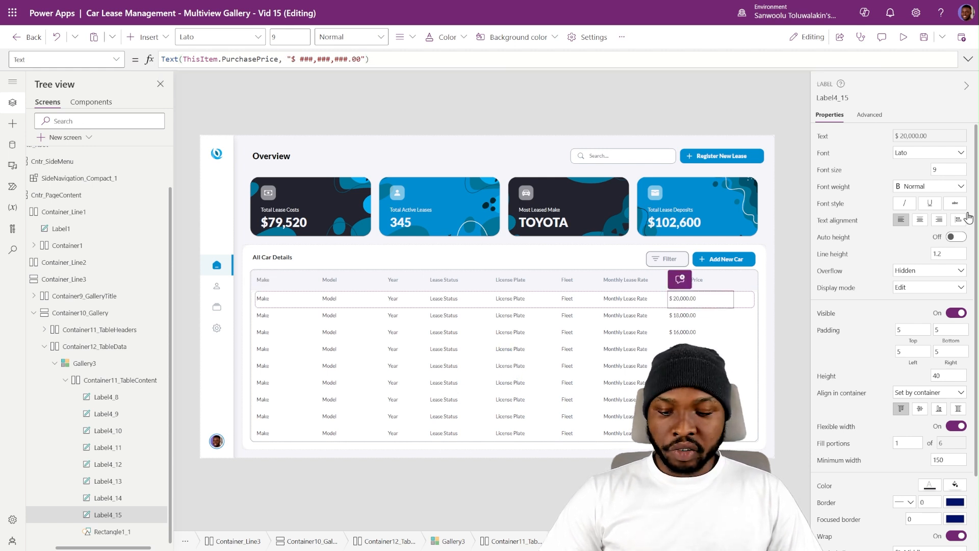
Set the Monthly Lease Rate row label's text to the formula Text(ThisItem.MonthlyLeaseRate, "$ ###,###,###.00").
left_click(625, 303)
left_click(307, 59)
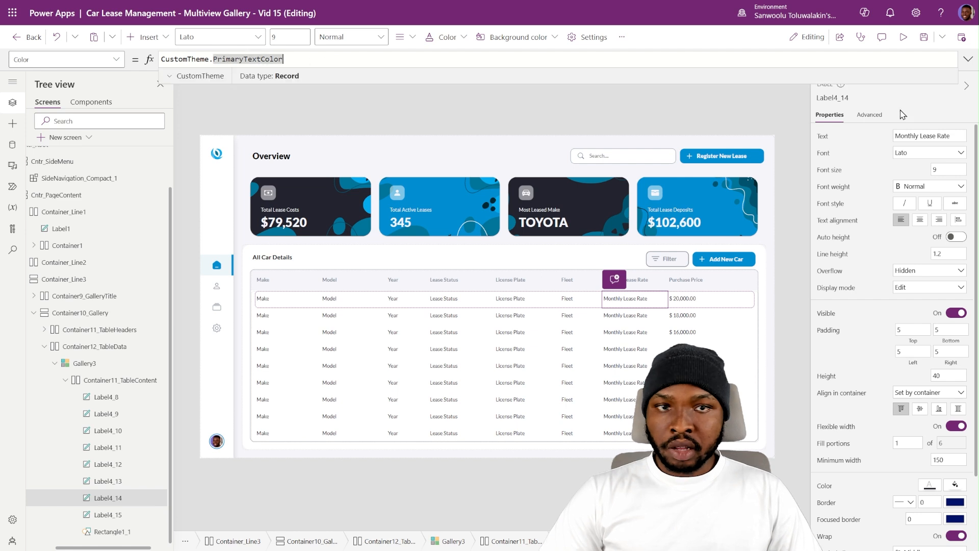
left_click(820, 136)
key("ctrl+a")
type("Text(ThisItem.MonthlyLeaseRate, \"$ ###,###,###.00\")")
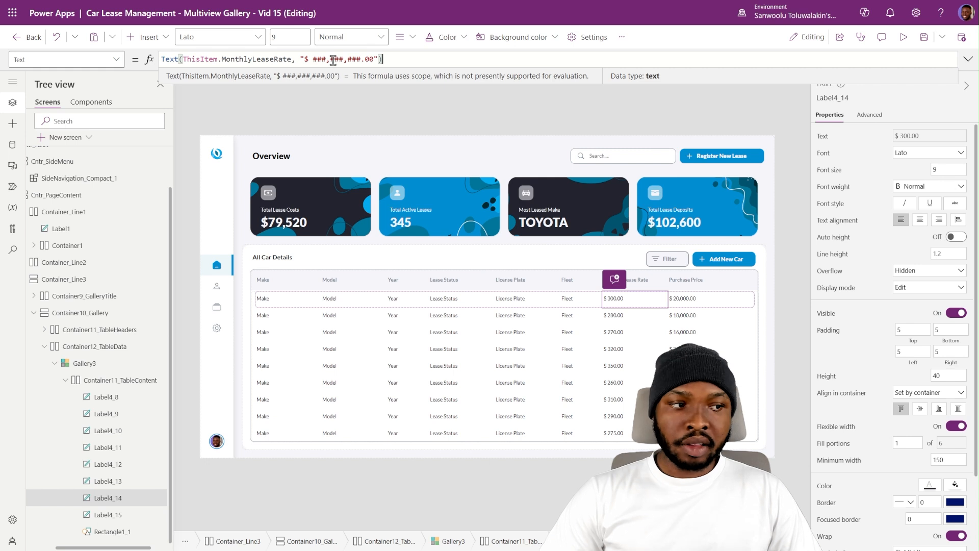
key("Escape")
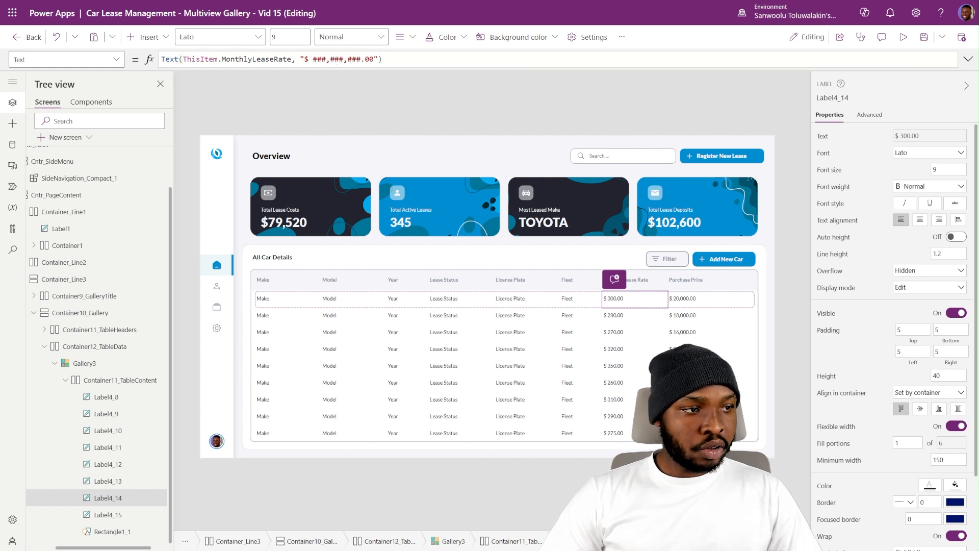
Set the License Plate row label's text to the formula "# " & ThisItem.LicensePlate.
left_click(524, 301)
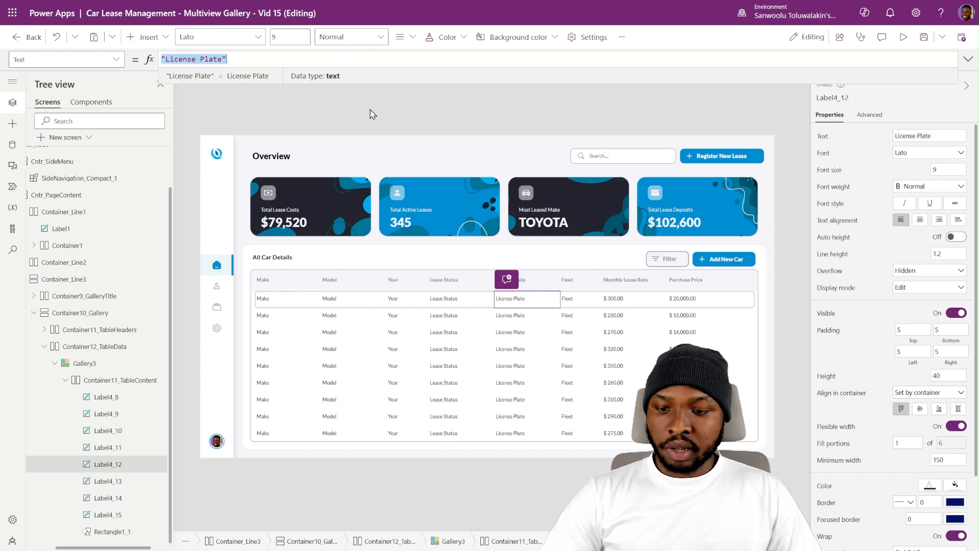
key("ctrl+v")
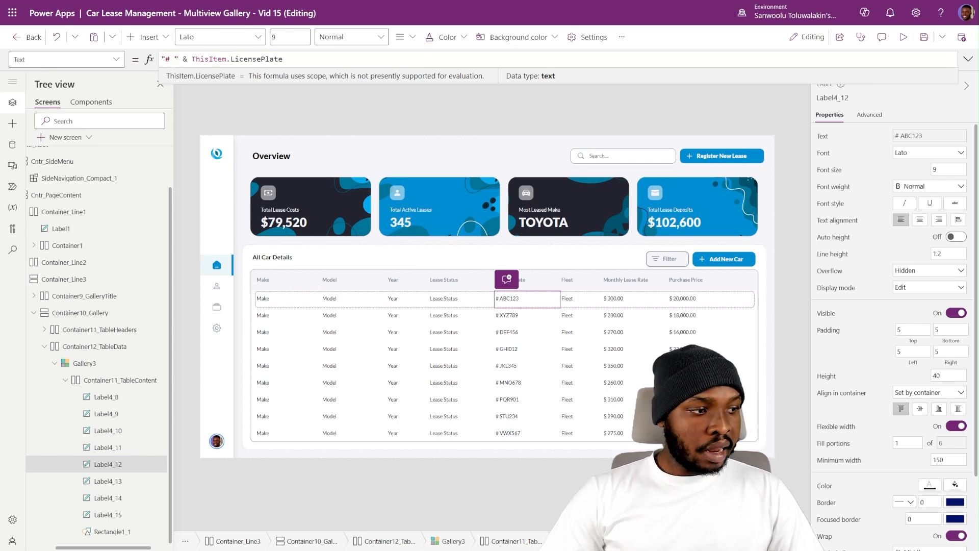
key("Escape")
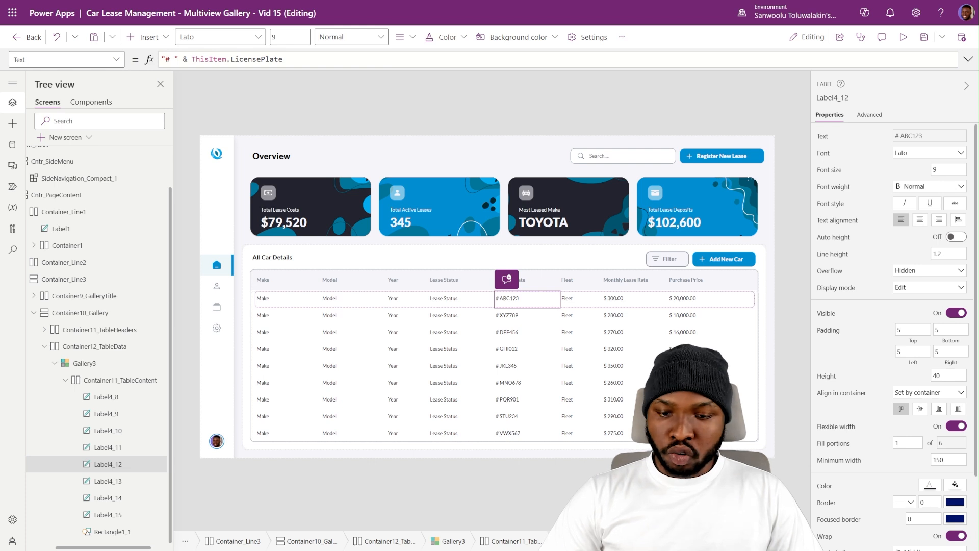
Set the License Plate row label's text color to CustomTheme.SecondaryTextColor and its font weight to Semibold.
scroll(892, 347, "down", 2)
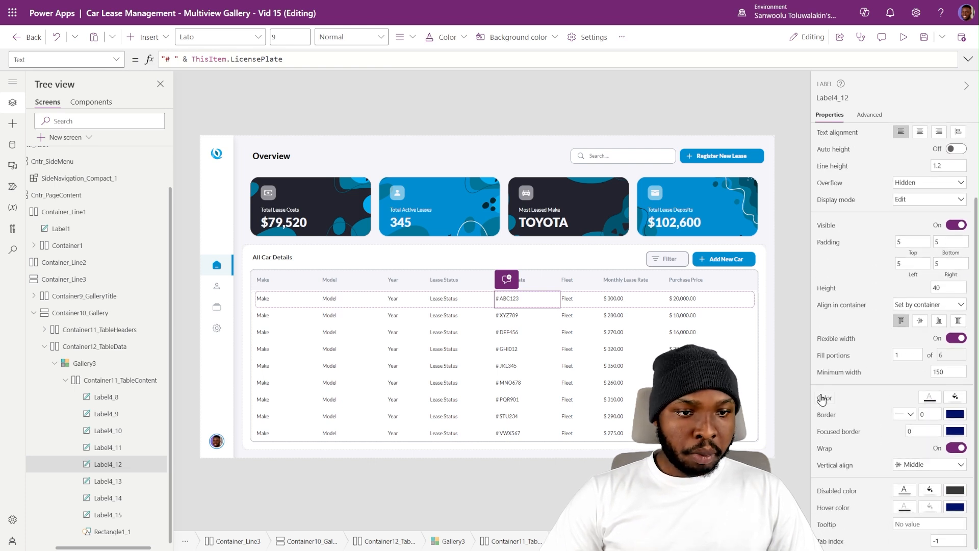
left_click(824, 398)
key("ctrl+a")
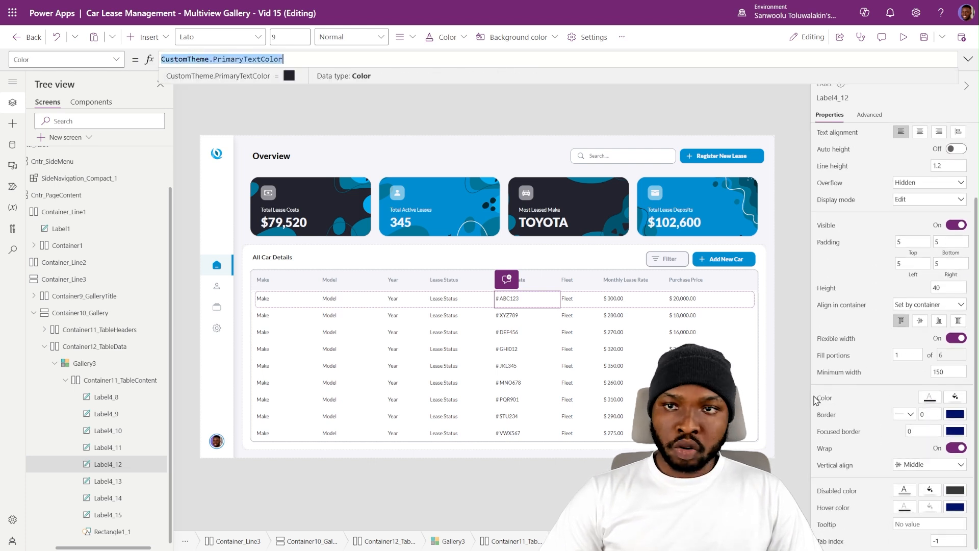
type("CustomTheme.SecondaryTextColor")
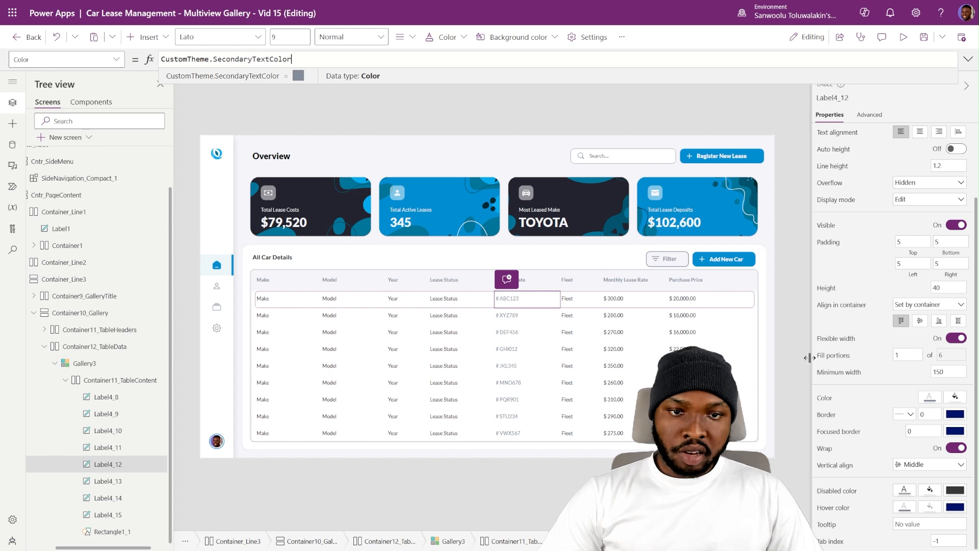
scroll(949, 229, "up", 2)
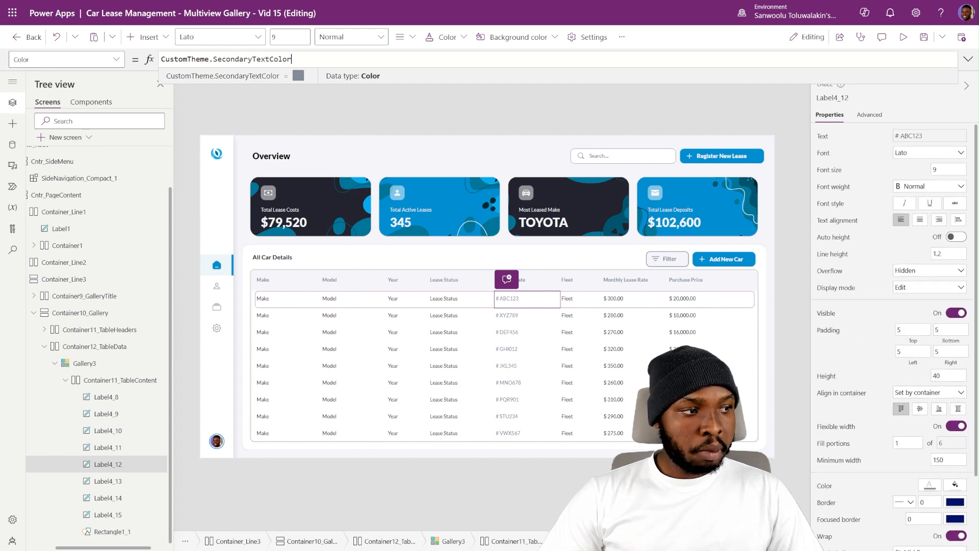
left_click(926, 190)
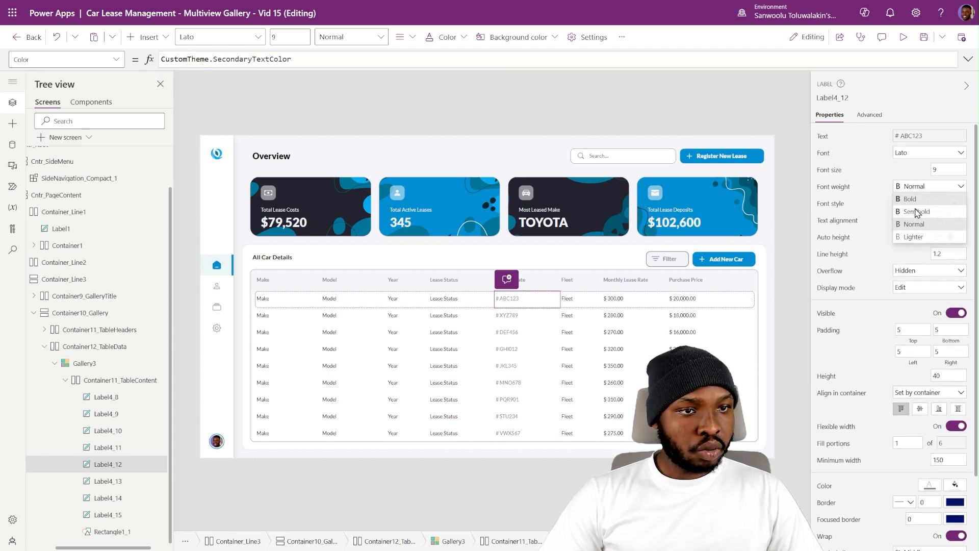
left_click(918, 215)
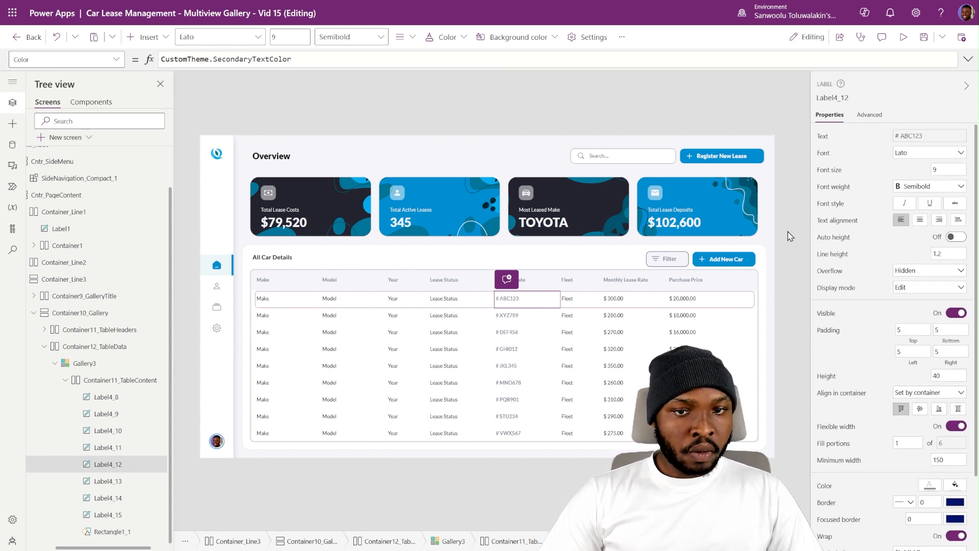
left_click(685, 121)
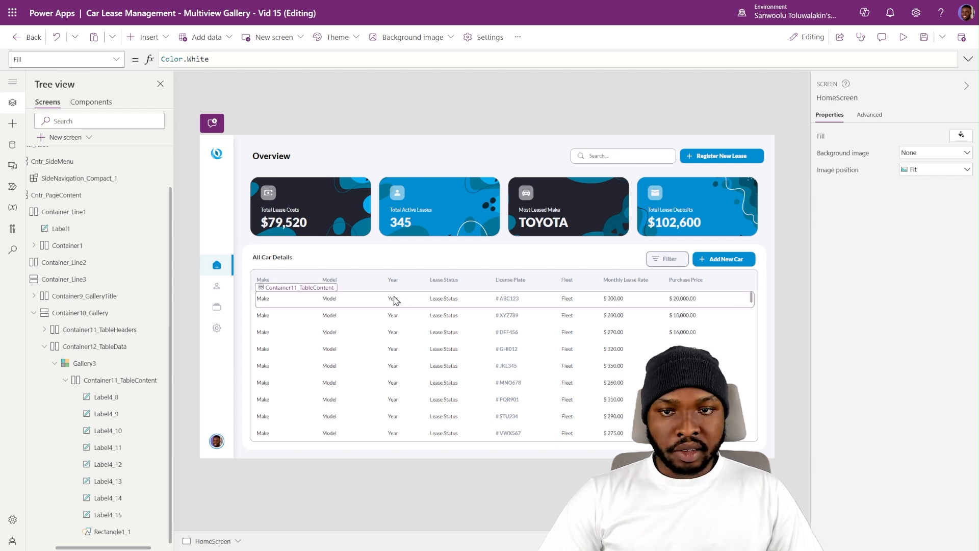
Set the Year row label's text to the formula ThisItem.Year.
left_click(395, 301)
left_click(825, 138)
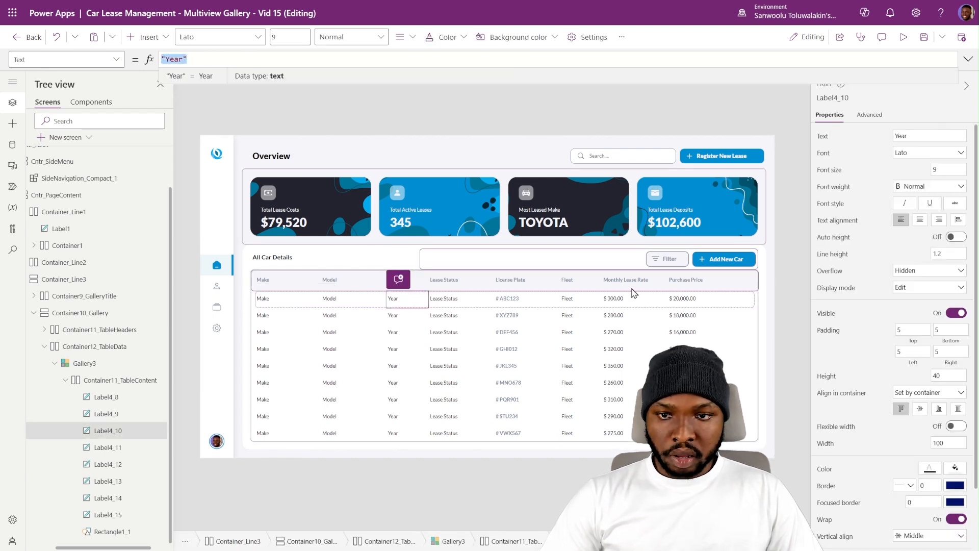
type("ThisItem.Year")
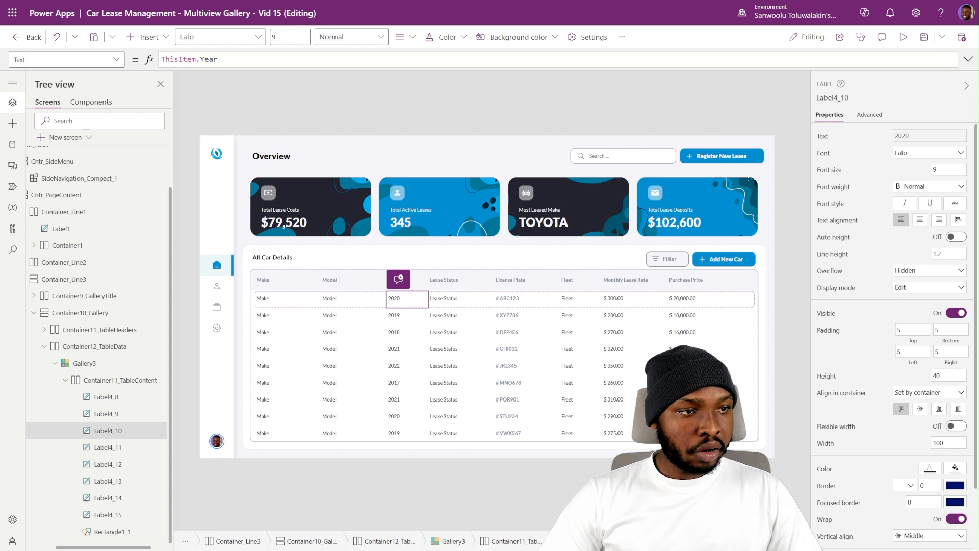
Set the Model row label's text to the formula ThisItem.Model.
left_click(339, 300)
left_click(819, 137)
type("ThisItem.Model")
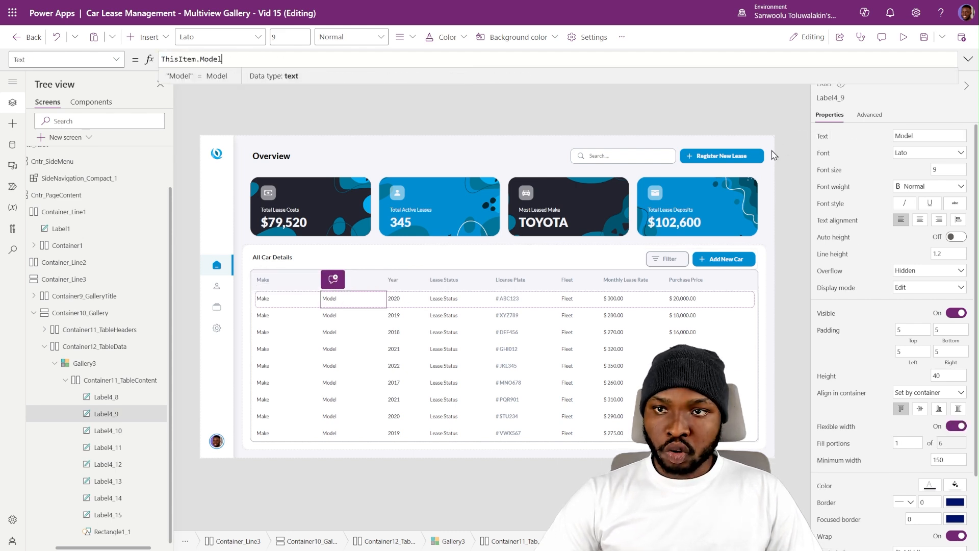
left_click(781, 125)
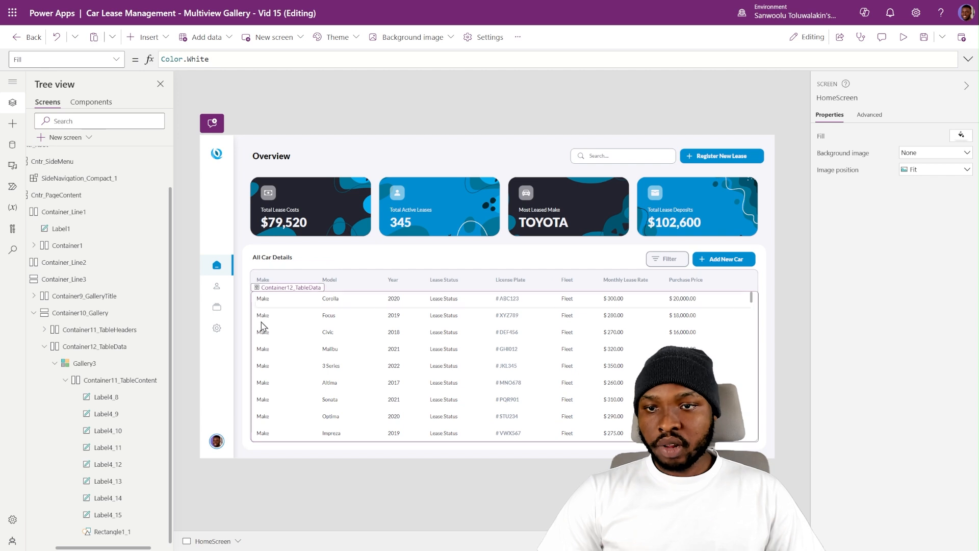
Insert a horizontal container into the gallery's row content container and move it to the start of the row.
left_click(263, 299)
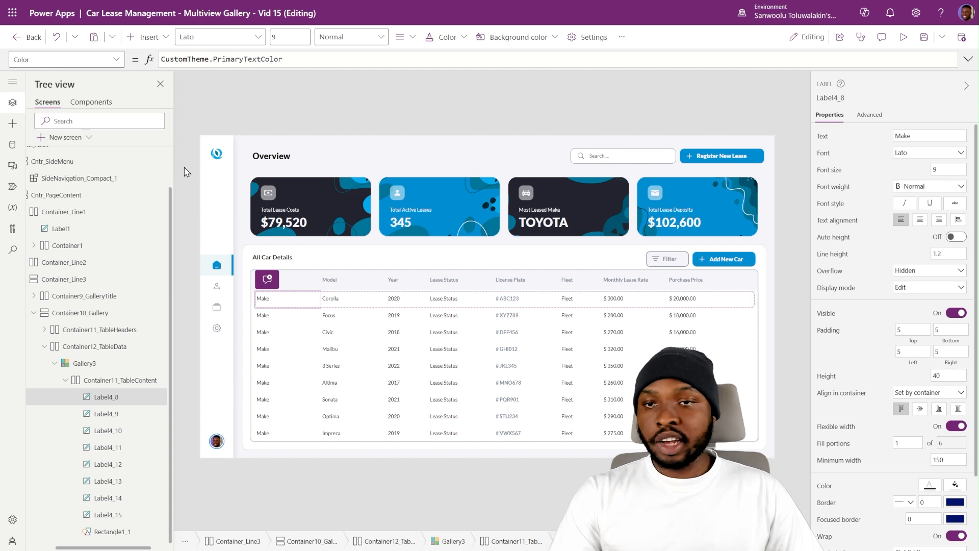
left_click(152, 37)
type("cont")
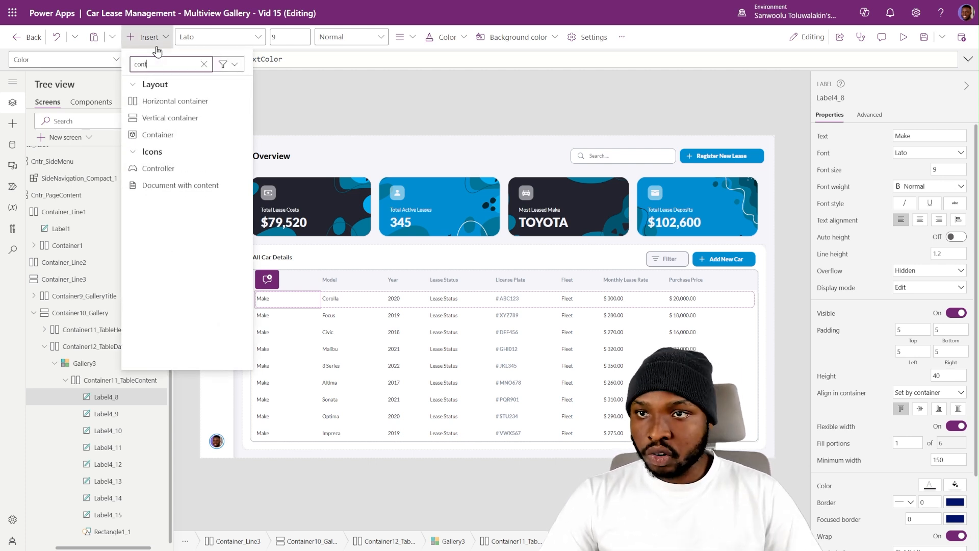
left_click(174, 105)
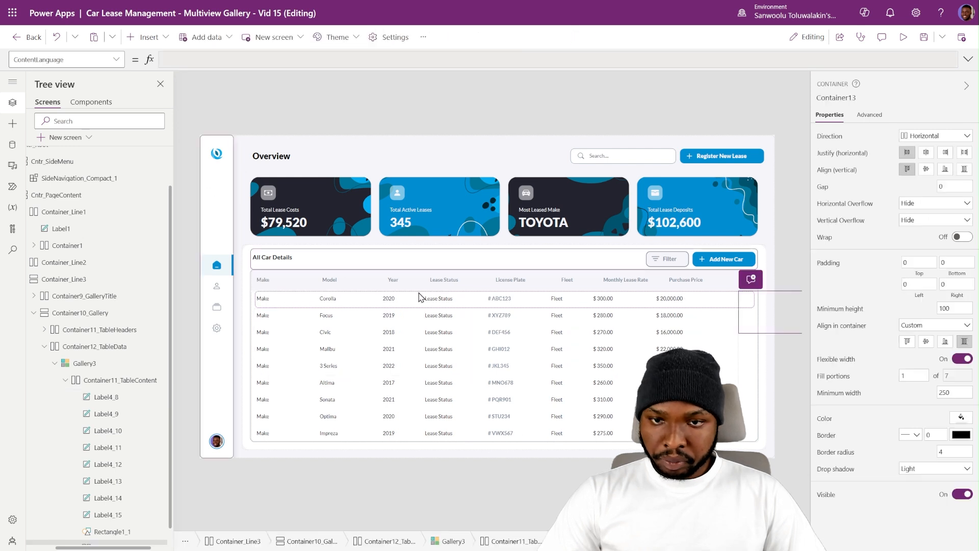
scroll(119, 438, "down", 2)
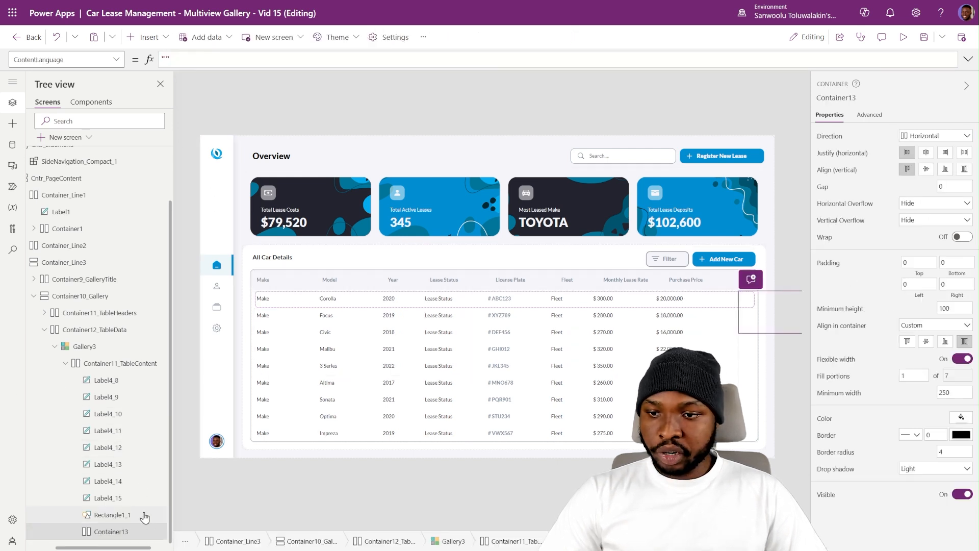
scroll(143, 532, "right", 1)
left_click(151, 531)
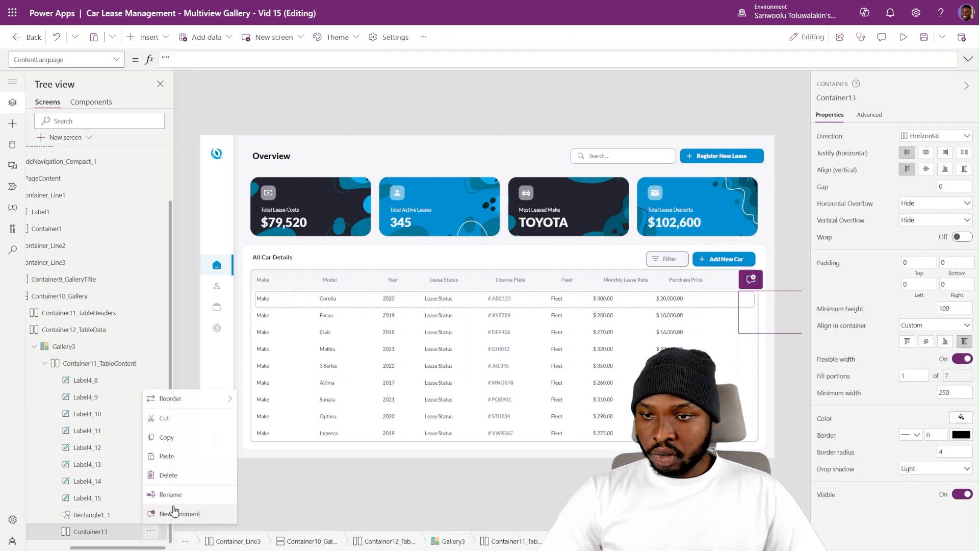
mouse_move(171, 398)
left_click(273, 398)
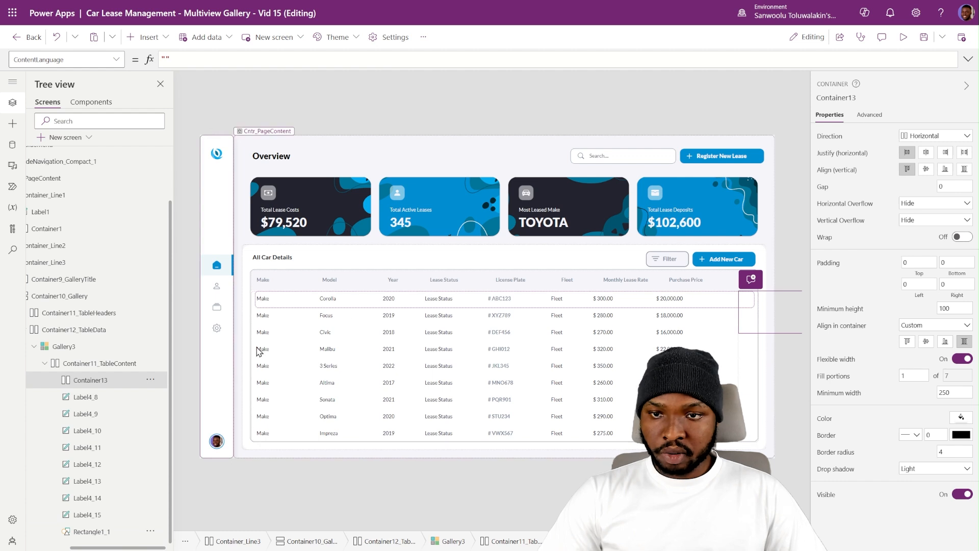
Cut the Make row label out of the row content and paste it into the new horizontal container.
left_click(300, 282)
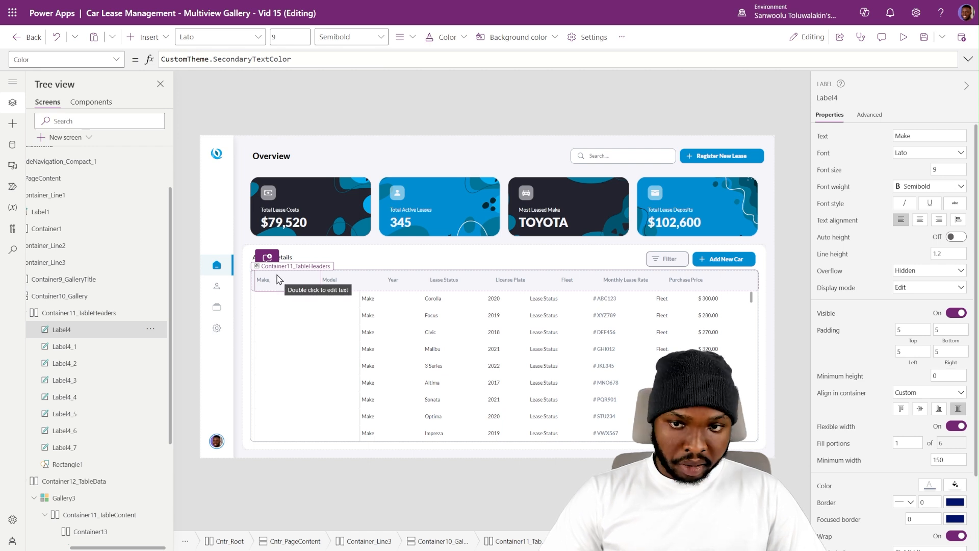
scroll(923, 369, "down", 2)
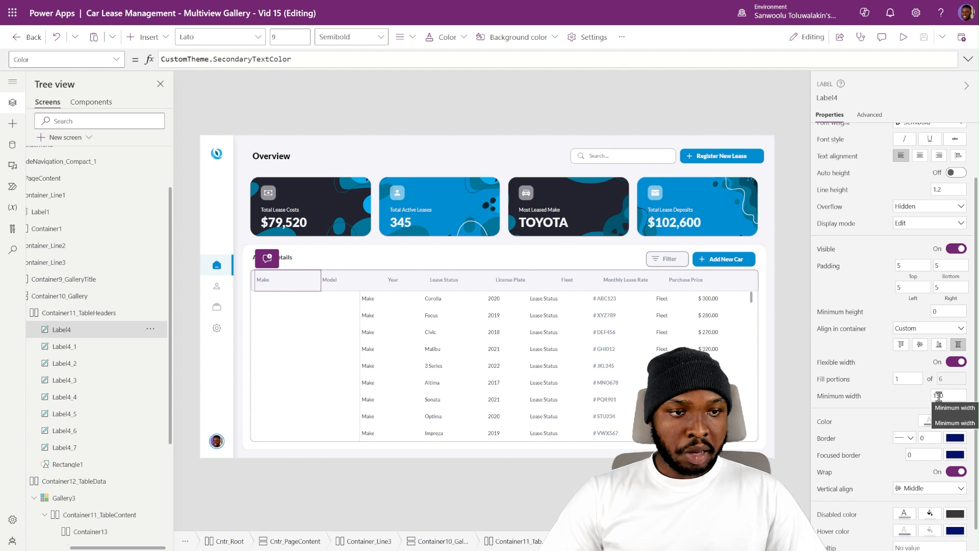
left_click(276, 305)
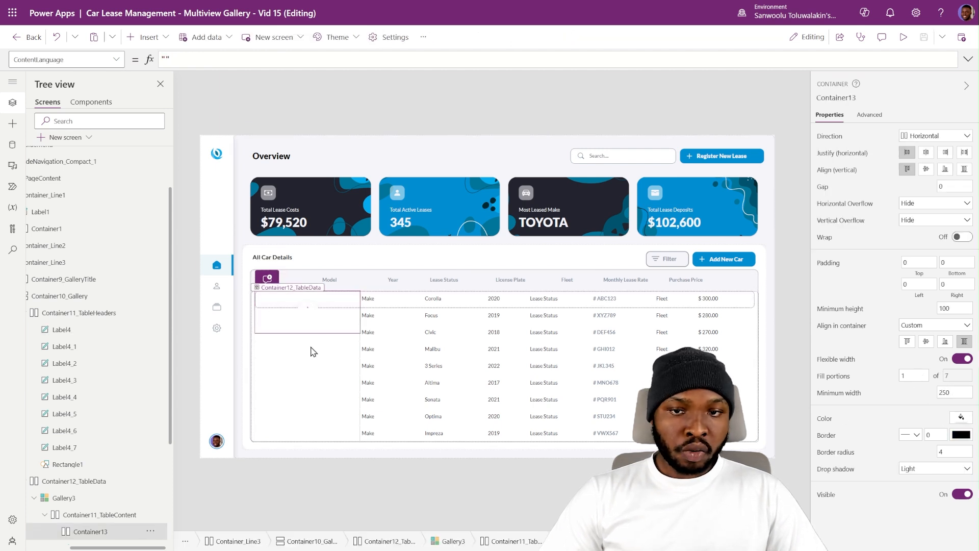
left_click(385, 304)
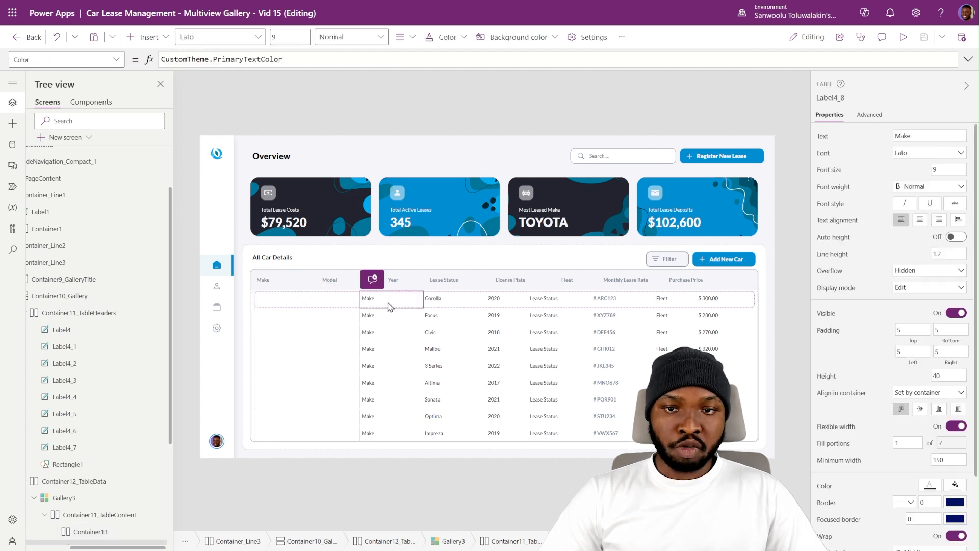
key("ctrl+x")
left_click(293, 302)
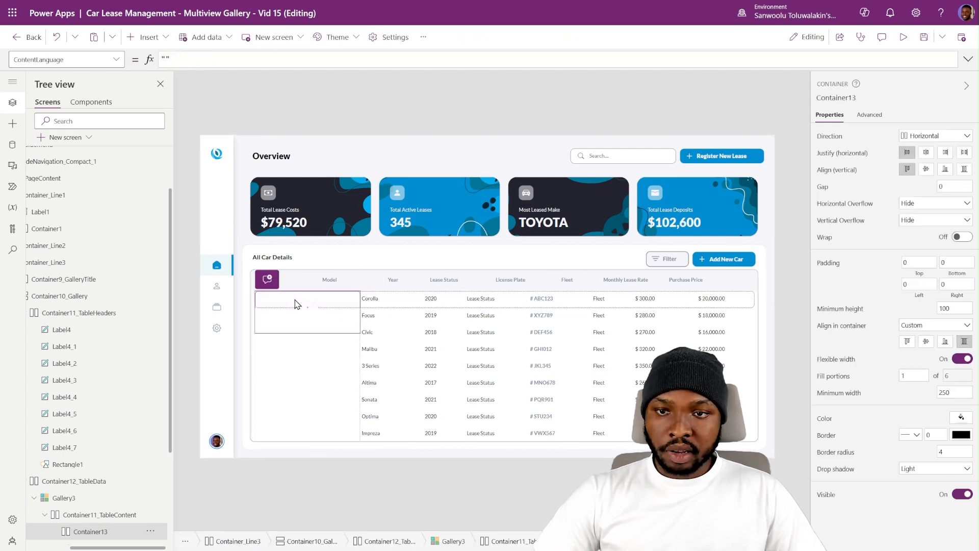
key("ctrl+v")
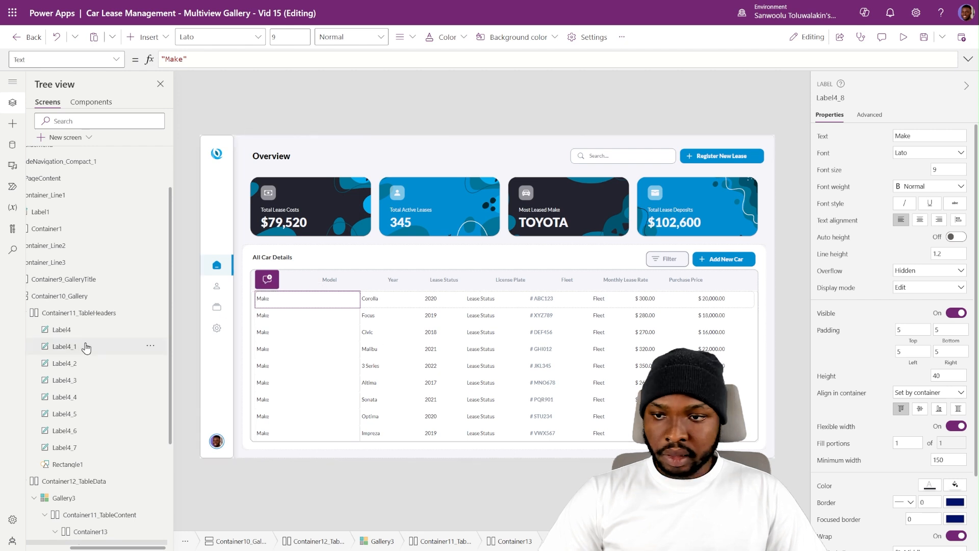
Set the minimum width of the container holding the Make row label to 150.
left_click(120, 384)
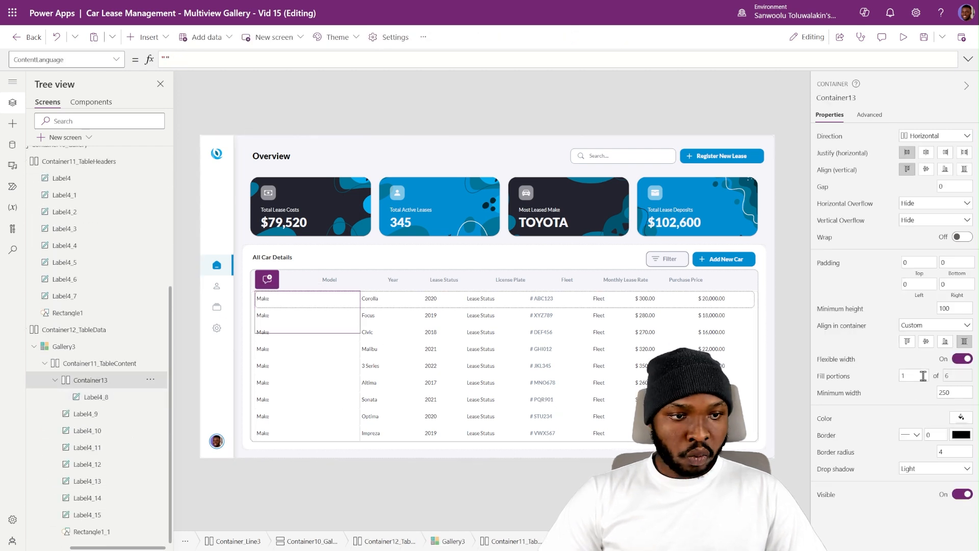
double_click(948, 392)
type("150")
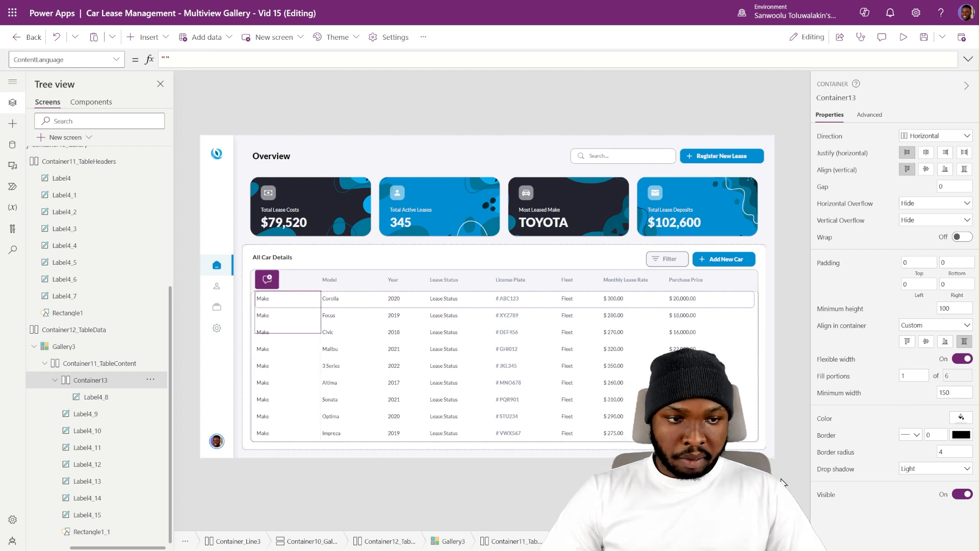
Set the Make container's border radius and minimum height to 0 and its drop shadow to None.
double_click(952, 452)
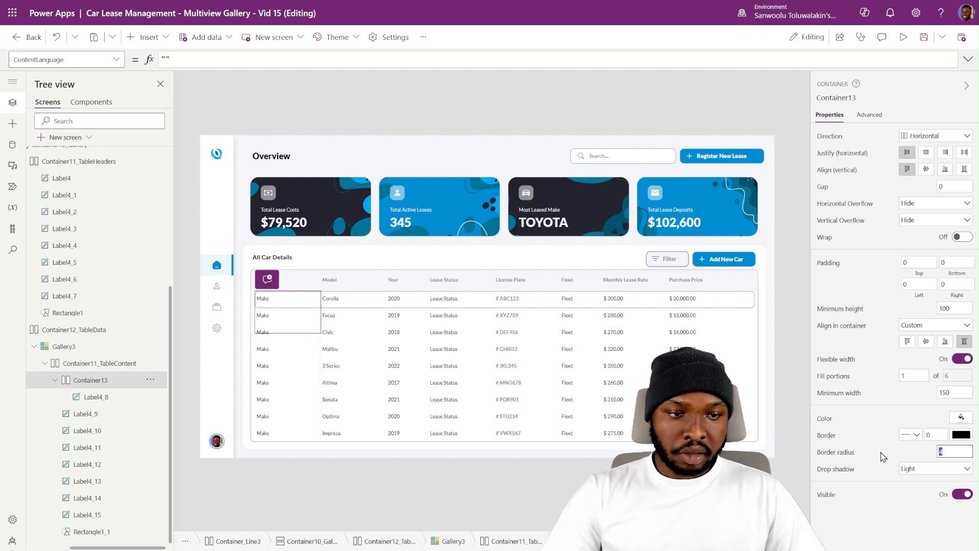
left_click(947, 470)
left_click(912, 381)
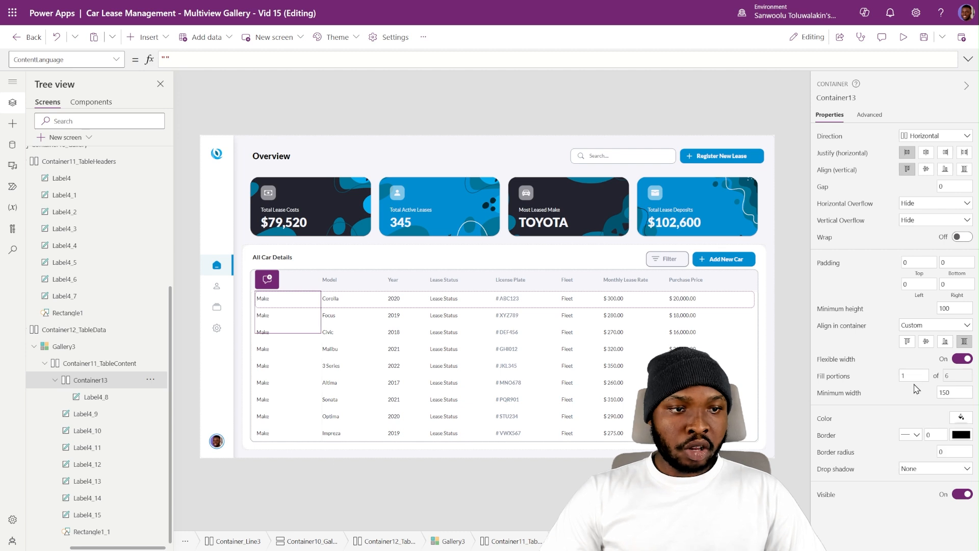
double_click(959, 309)
type("0")
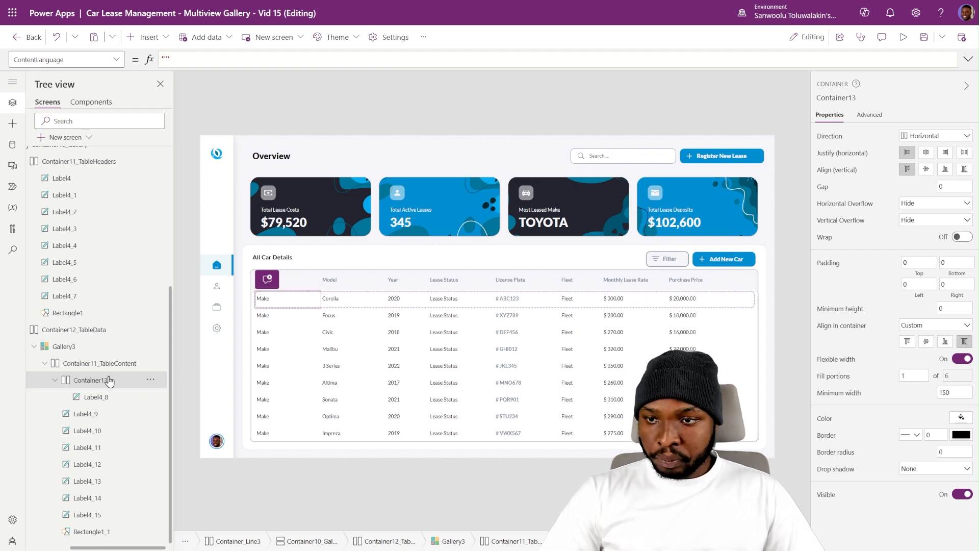
Set the Make row label's minimum width to 100.
left_click(97, 398)
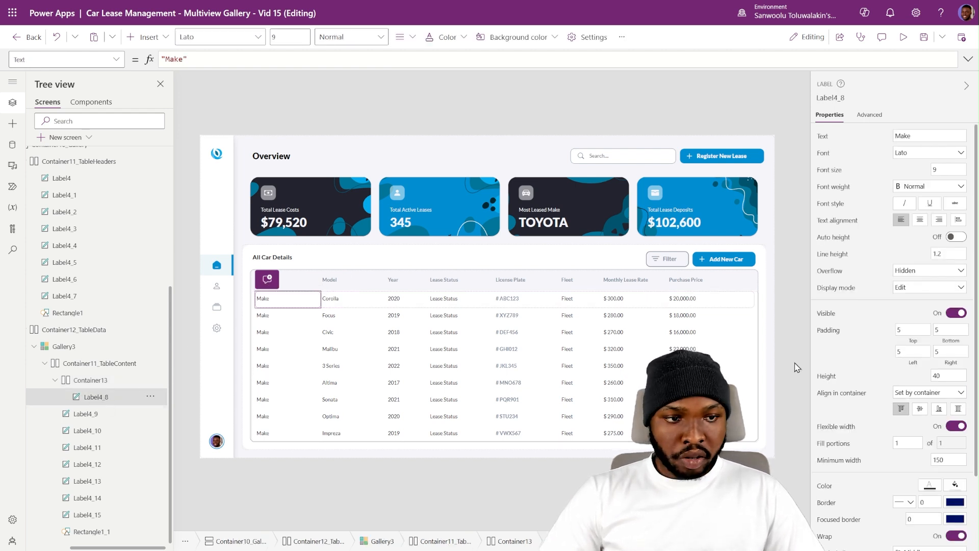
left_click(954, 459)
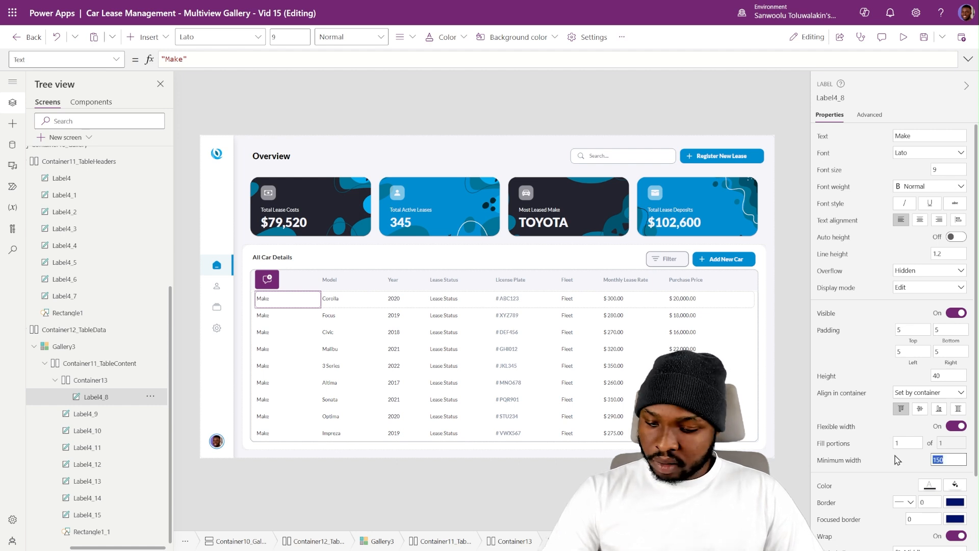
type("100")
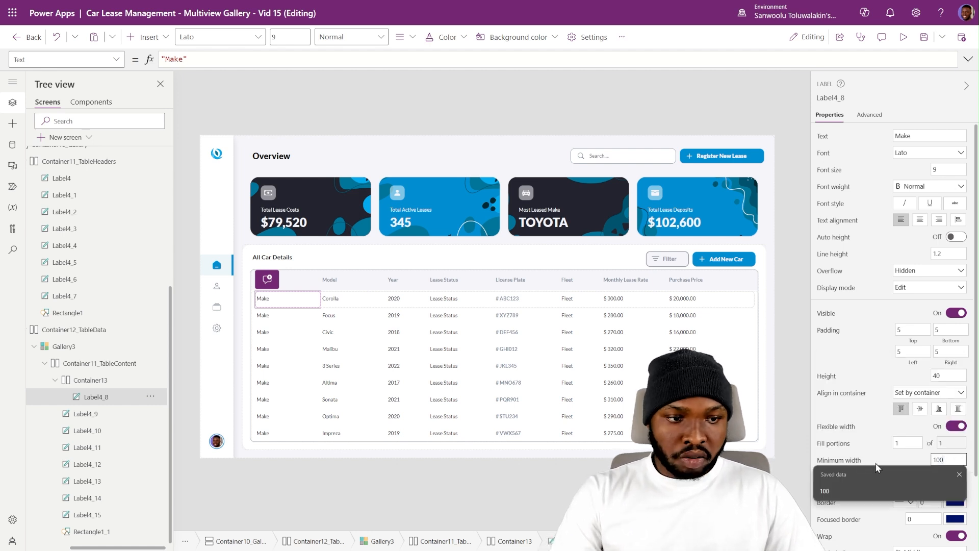
left_click(891, 458)
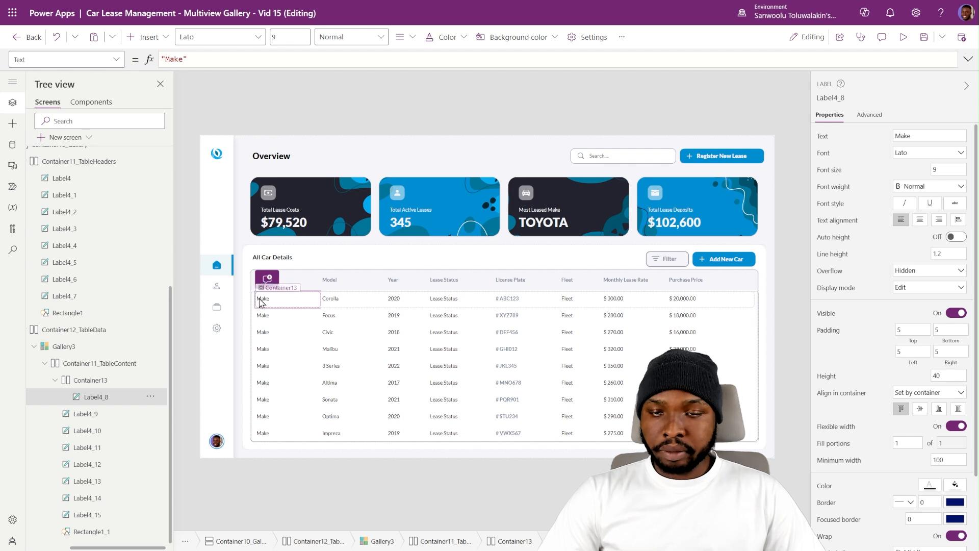
left_click(186, 212)
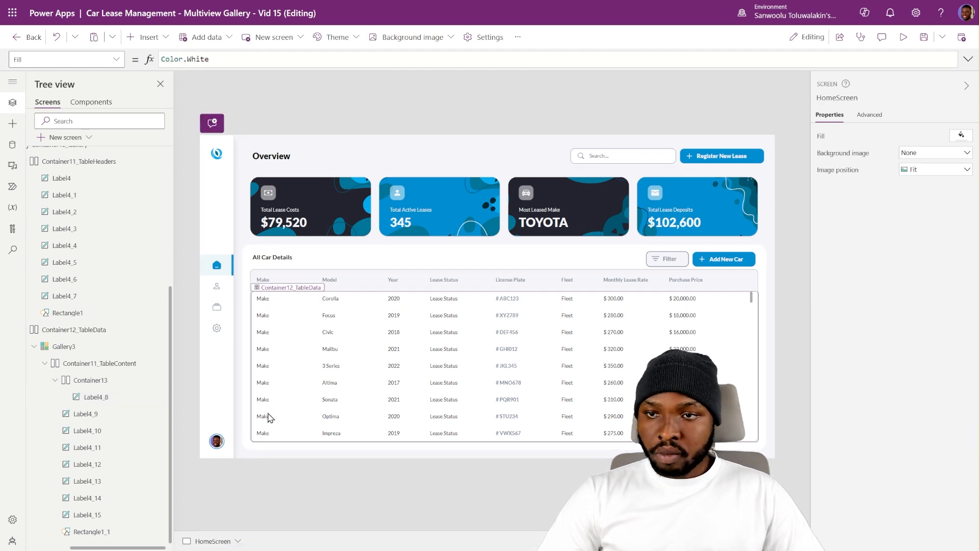
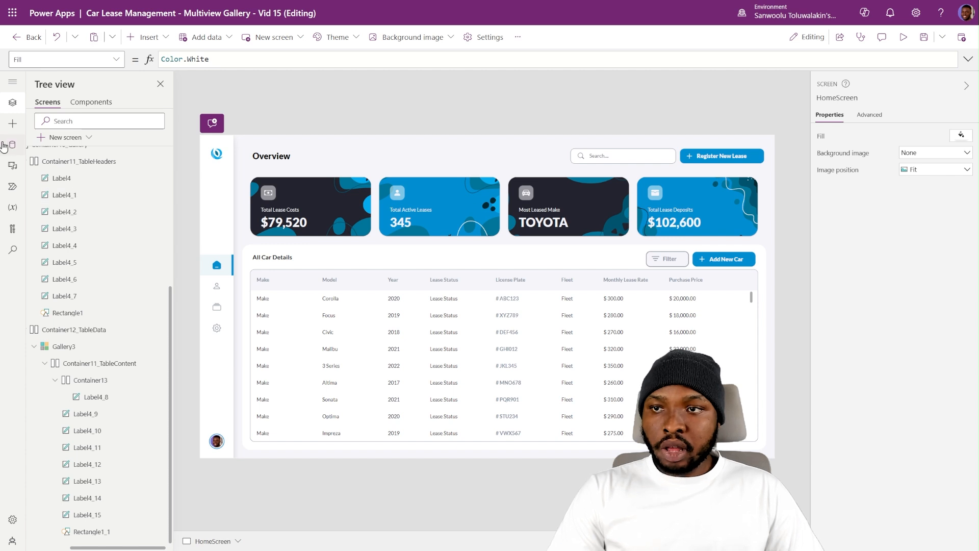
Check the uploaded car brand logos and insert an image control beside the Make row label in its container.
left_click(12, 145)
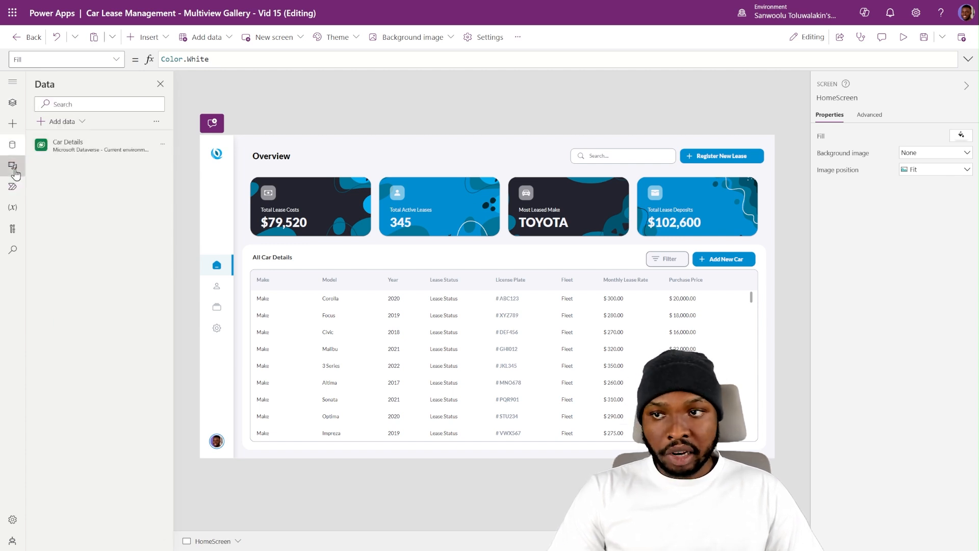
left_click(14, 168)
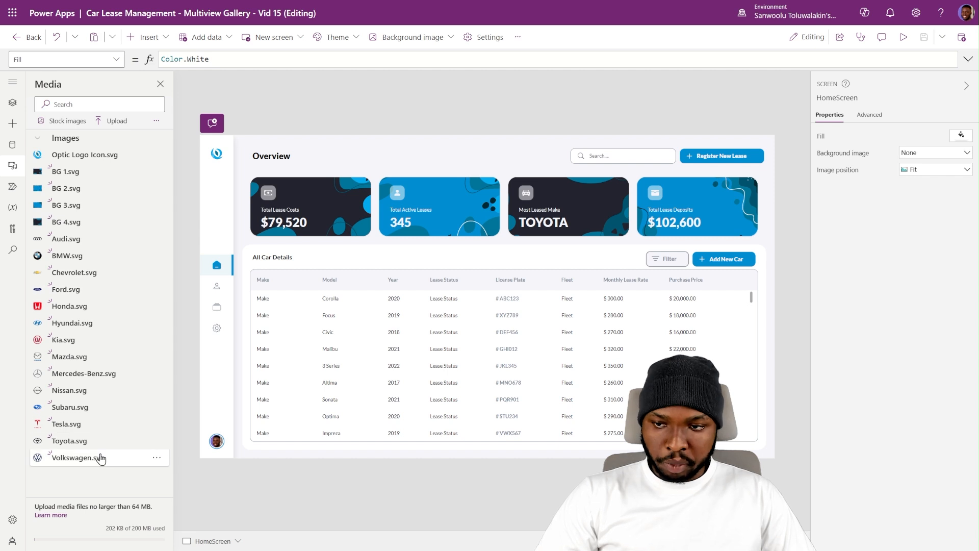
left_click(12, 102)
left_click(276, 298)
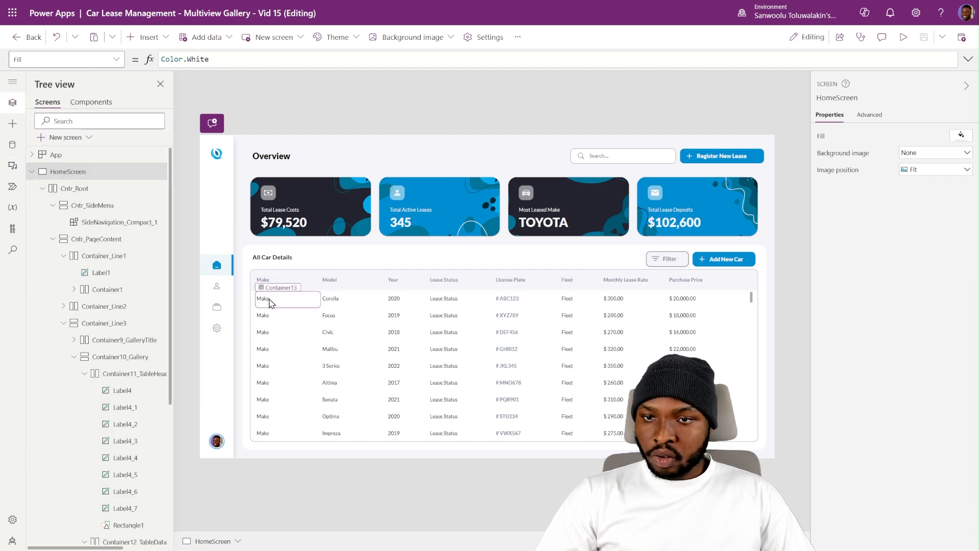
scroll(83, 434, "down", 4)
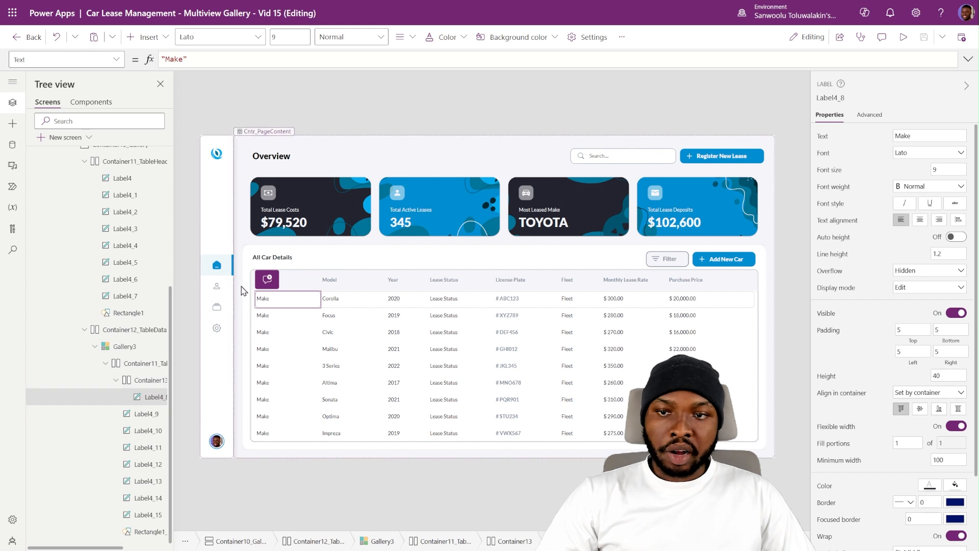
left_click(147, 36)
type("imag")
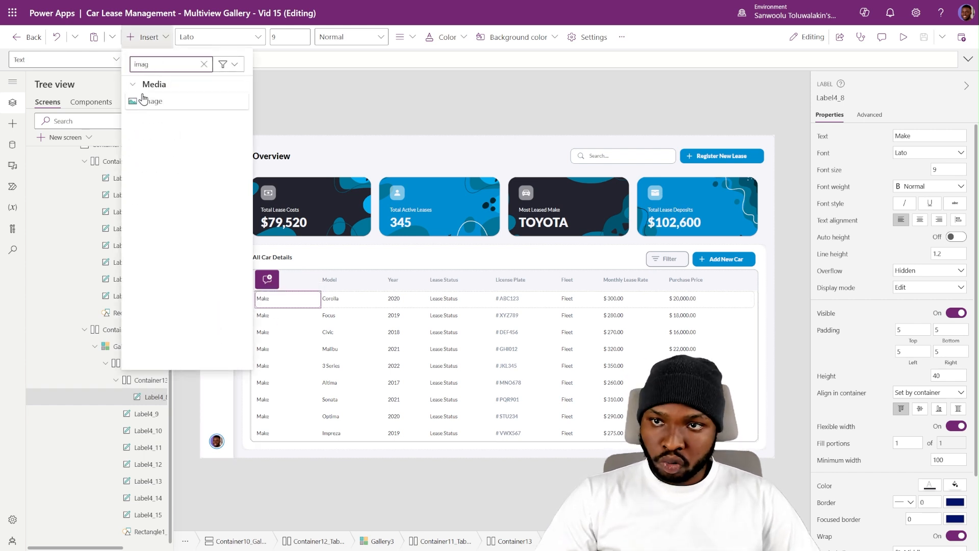
left_click(148, 101)
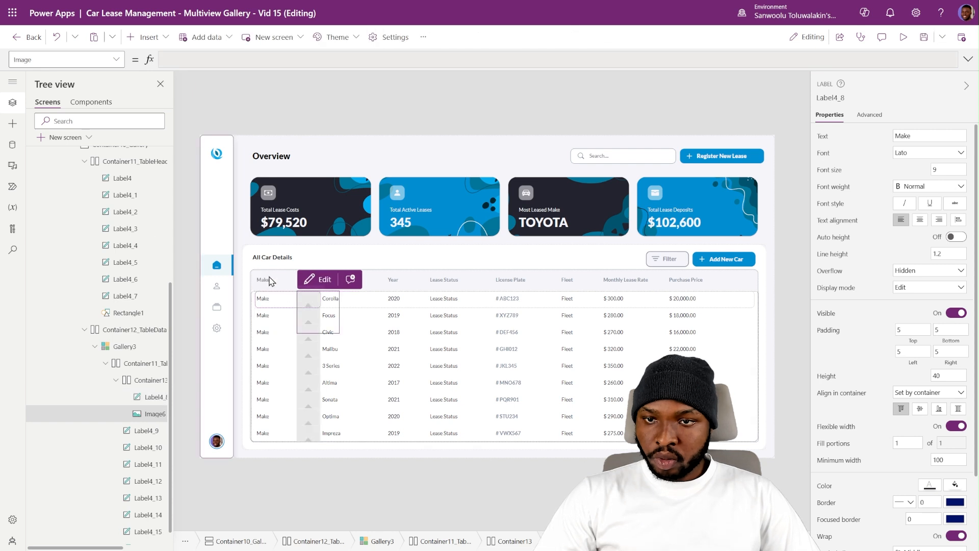
Move the new image to the start of its container so it sits before the Make row label.
scroll(137, 411, "right", 1)
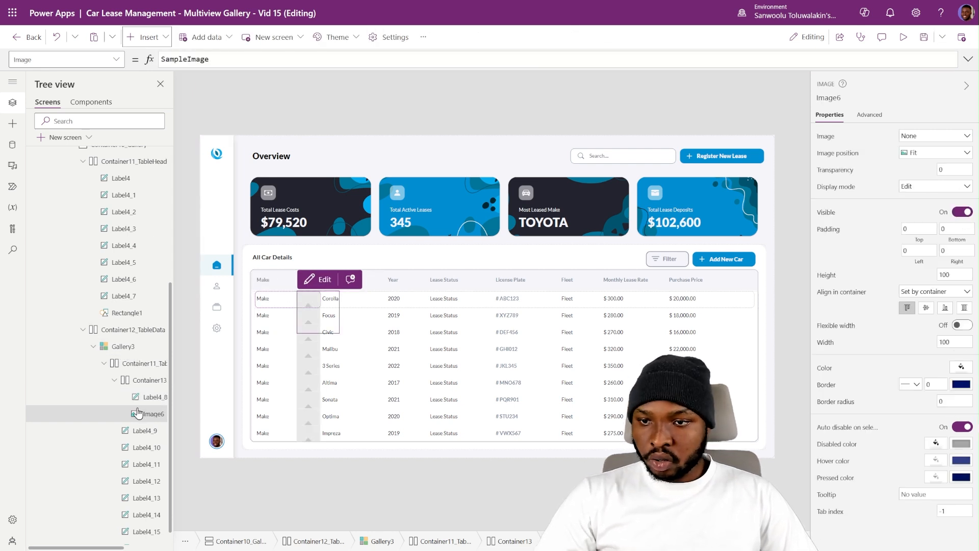
left_click(153, 416)
mouse_move(185, 277)
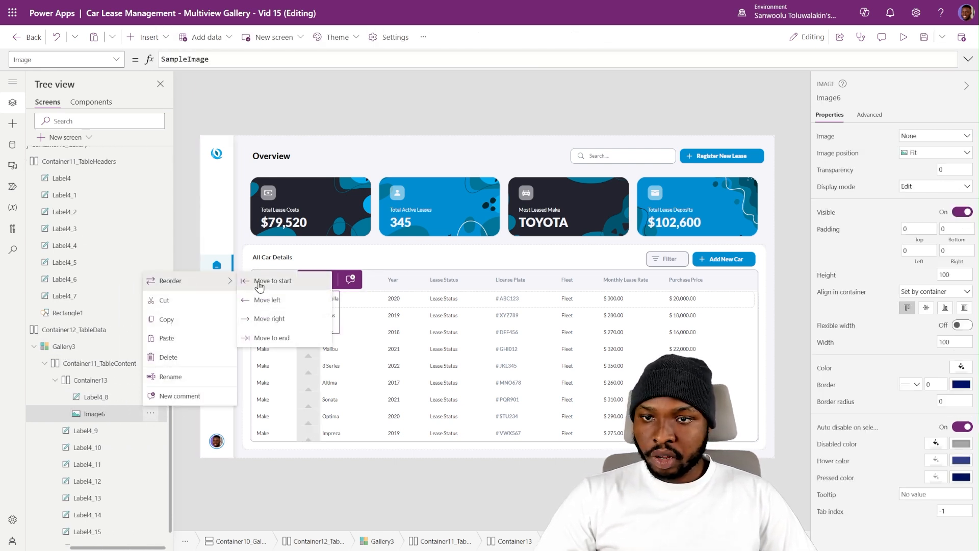
left_click(238, 335)
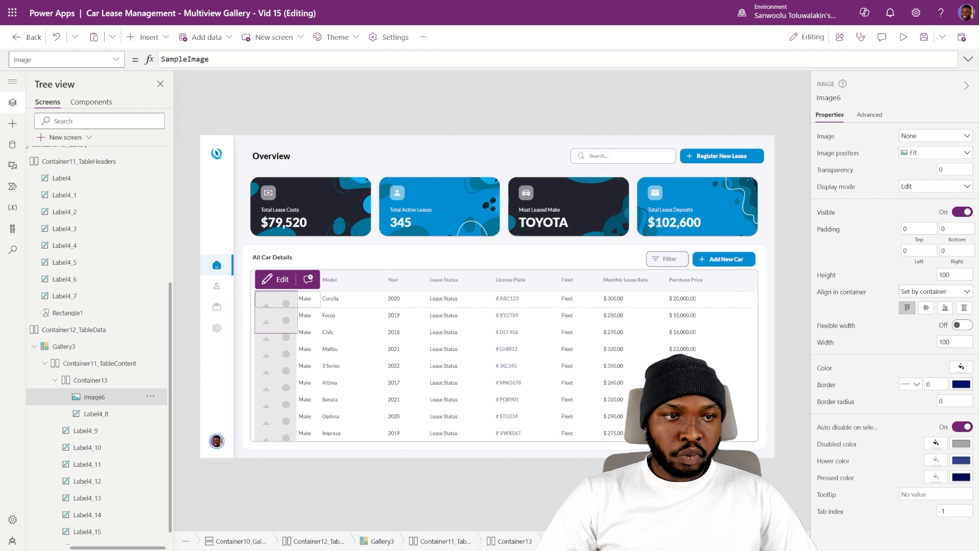
Align the row image to the vertical centre of its container and set its height, width and border radius to 30.
left_click(926, 308)
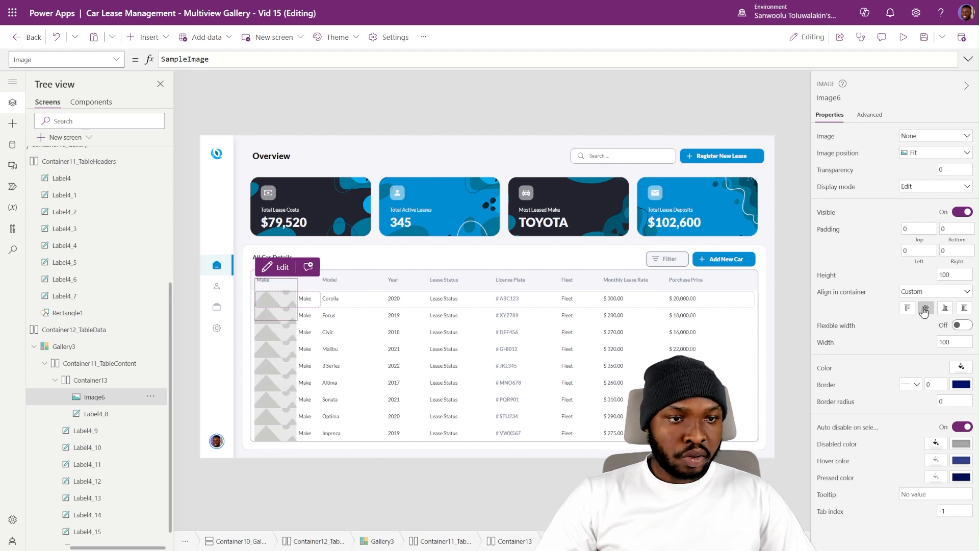
double_click(953, 275)
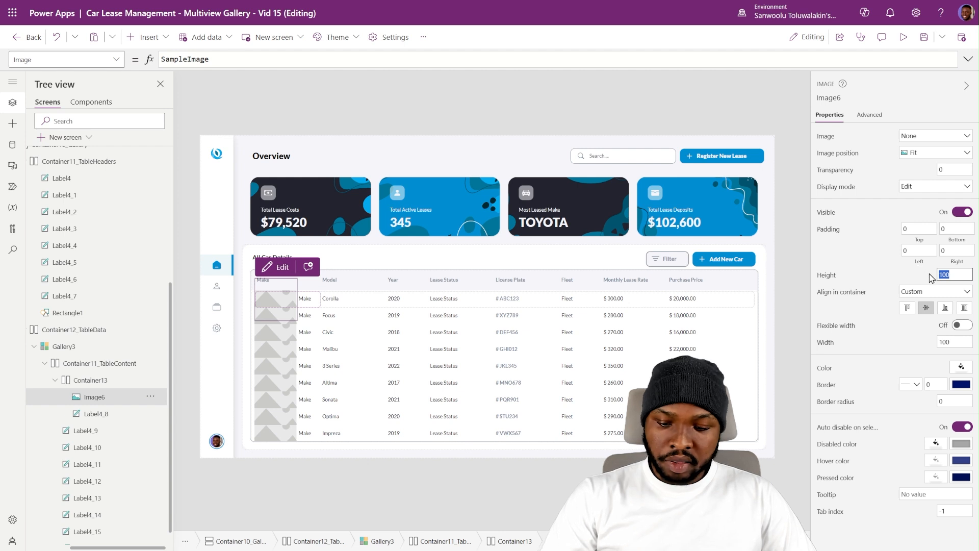
type("30")
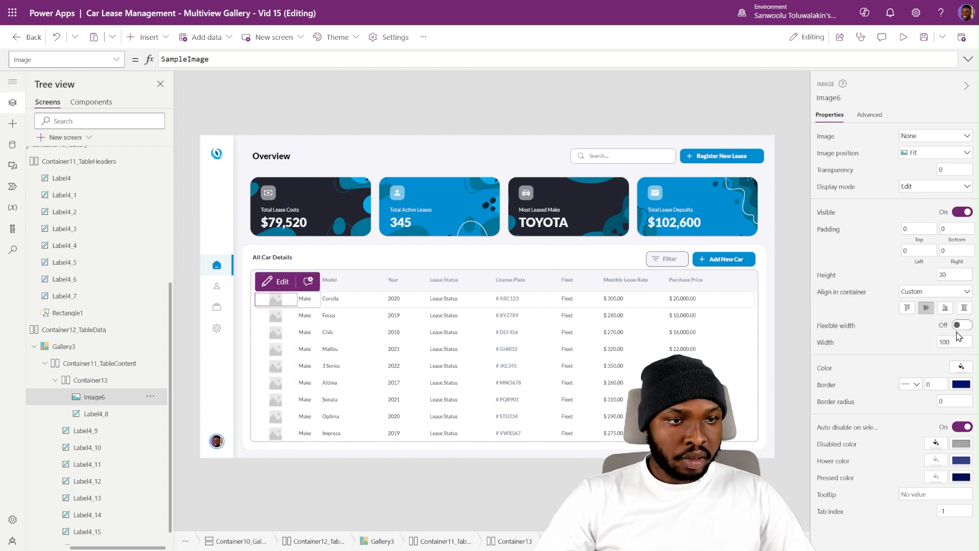
key("Tab")
type("30")
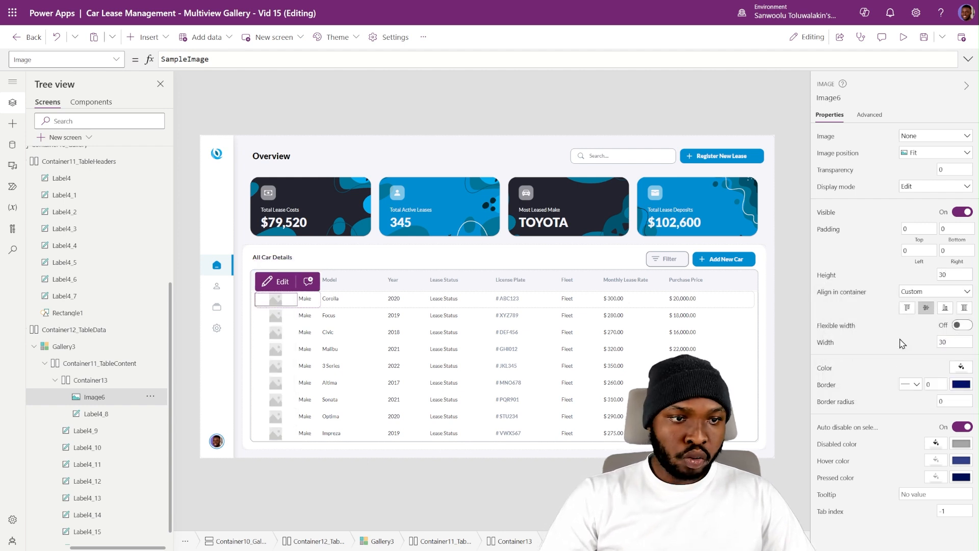
double_click(946, 402)
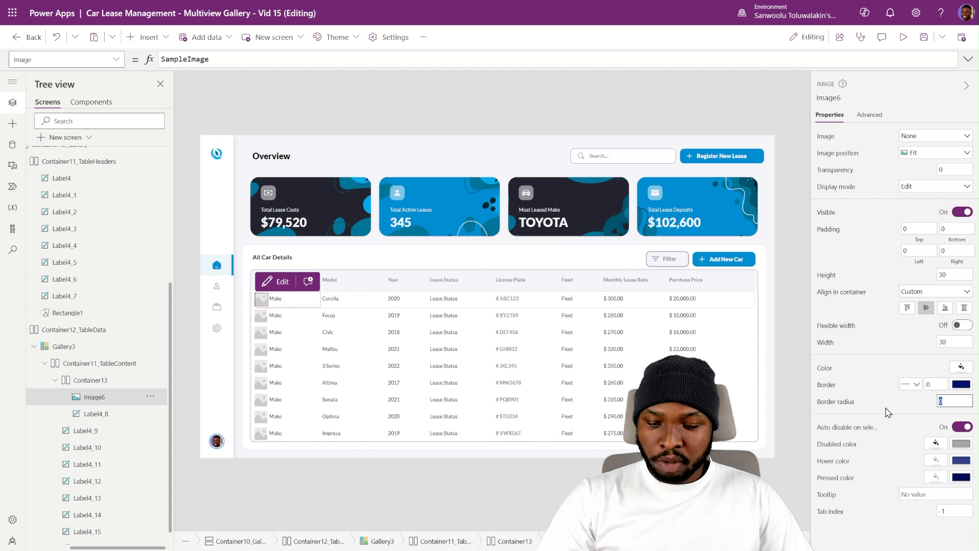
type("30")
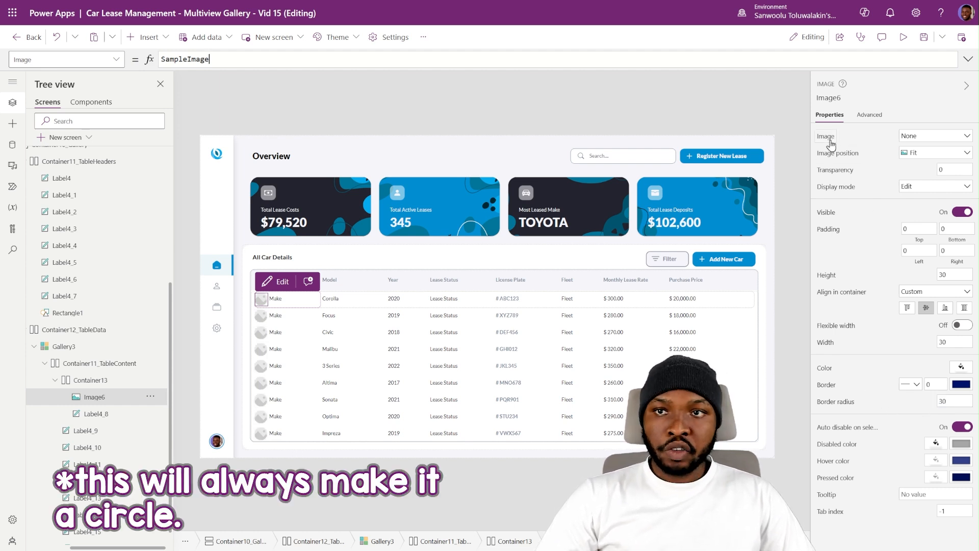
Set the row image's source to a Switch on ThisItem.Make returning each brand's logo, Audi through Volkswagen, and compare the names with the uploaded media.
left_click(968, 59)
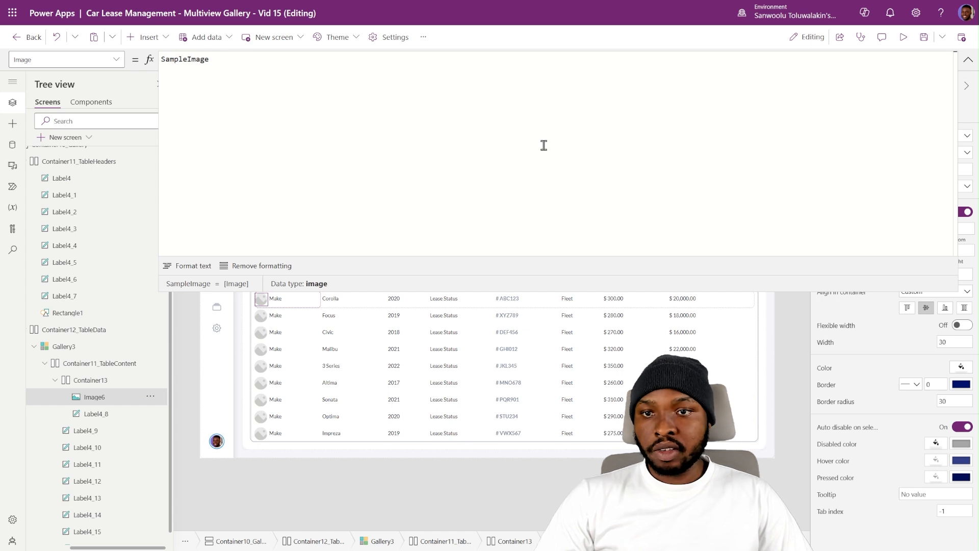
key("ctrl+a")
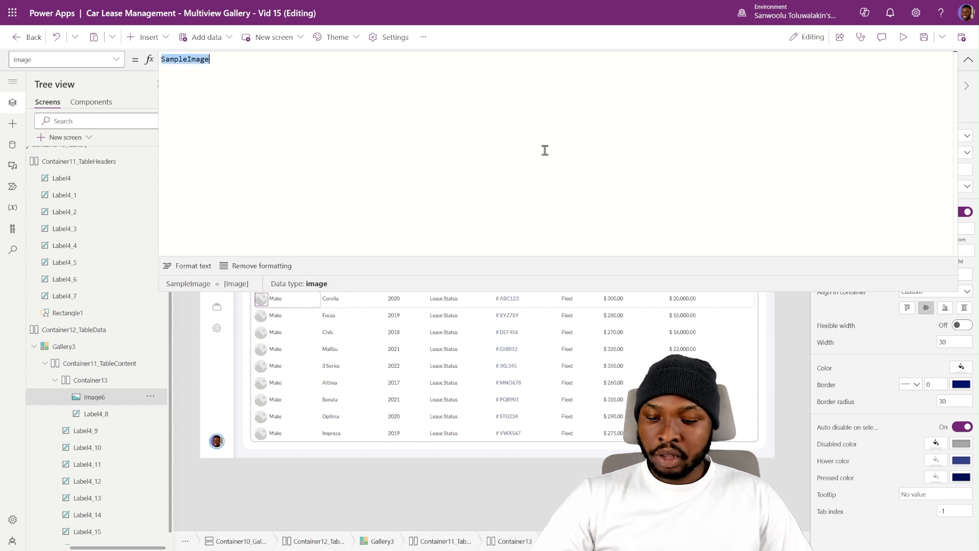
type("Switch(     ThisItem.Make,      \"Audi\", Audi,     \"BMW\", BMW,     \"Chevrolet\", Chevrolet,     \"Ford\", Ford,     \"Honda\", Honda,     \"Hyundai\", Hyundai,     \"Kia\", Kia,     \"Mazda\", Mazda,     \"Mercedes-Benz\", 'Mercedes-Benz',     \"Nissan\", Nissan,     \"Subaru\", Subaru,     \"Tesla\", Tesla,     \"Toyota\", Toyota,     \"Volkswagen\", Volkswagen  )")
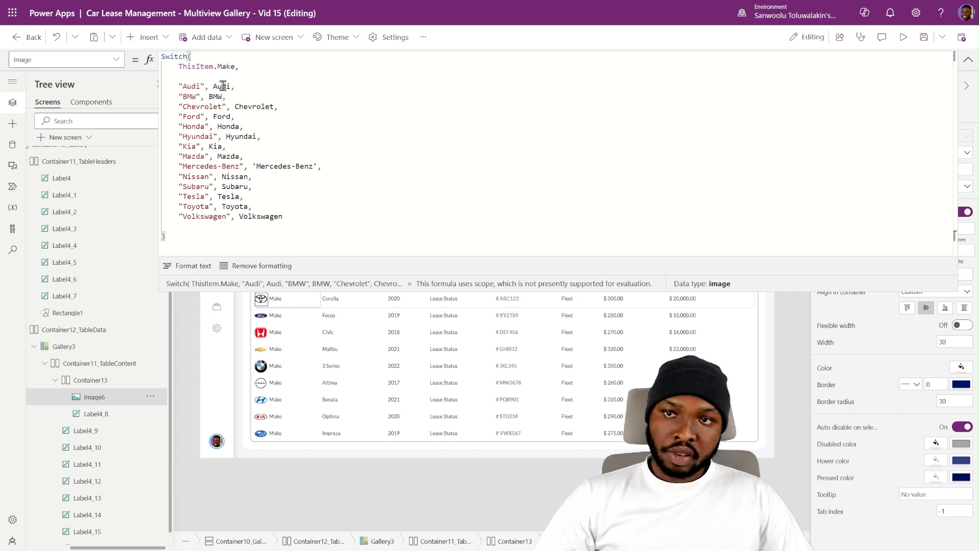
left_click(190, 97)
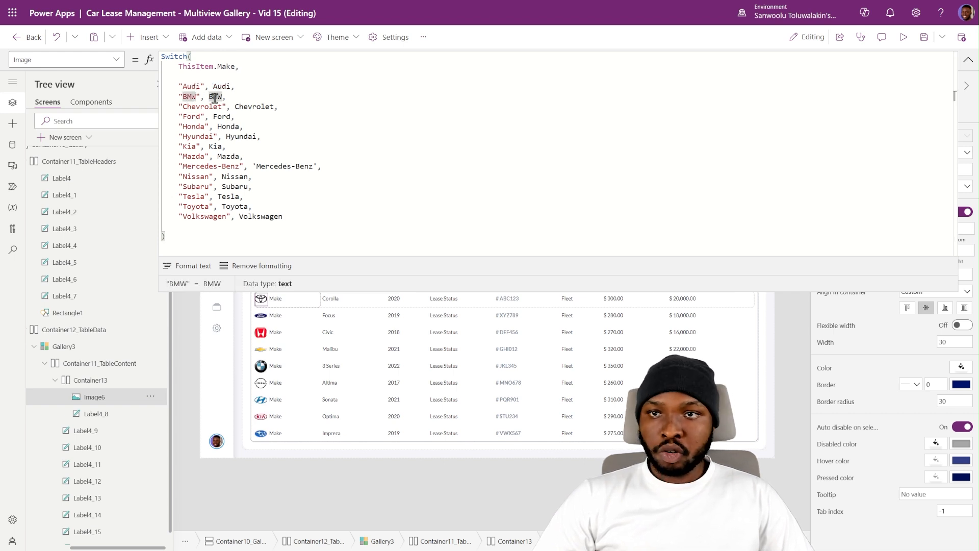
left_click(13, 166)
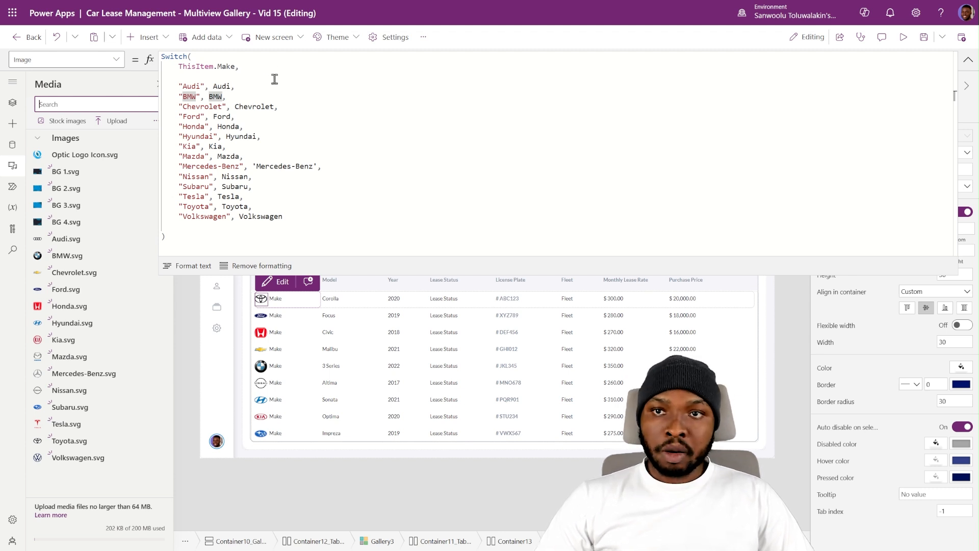
left_click(13, 104)
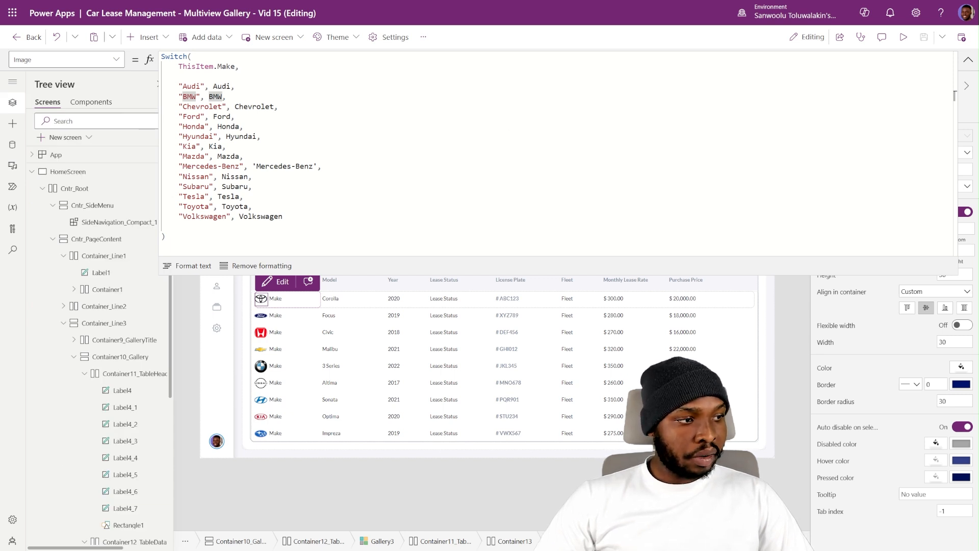
left_click(968, 59)
Set the brand logo image's top, bottom, left and right padding to 5.
left_click(917, 231)
type("5")
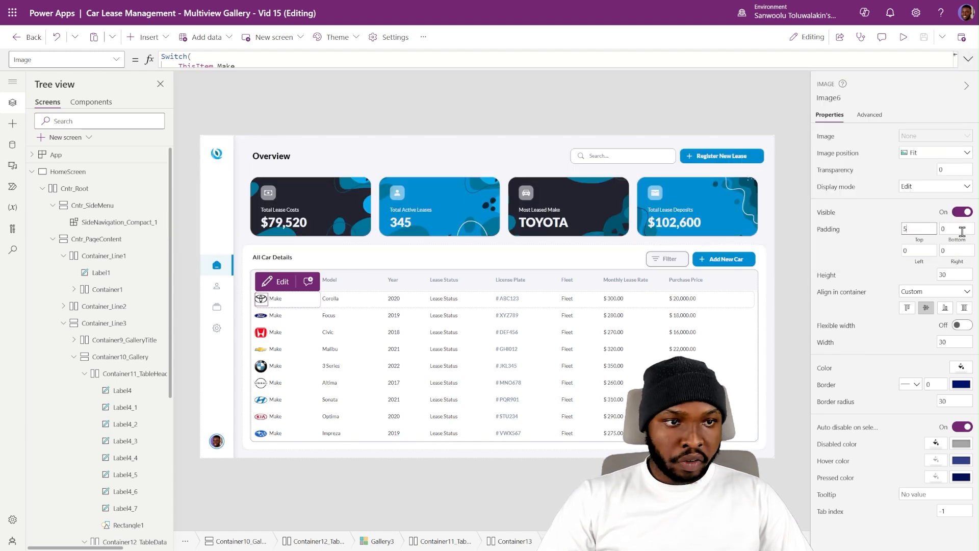
key("Tab")
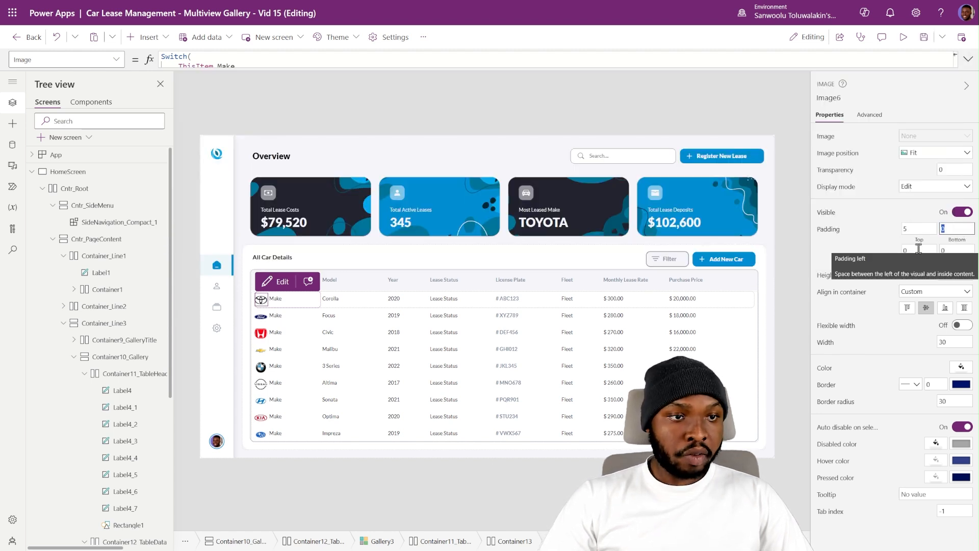
type("5")
key("Tab")
type("5")
key("Tab")
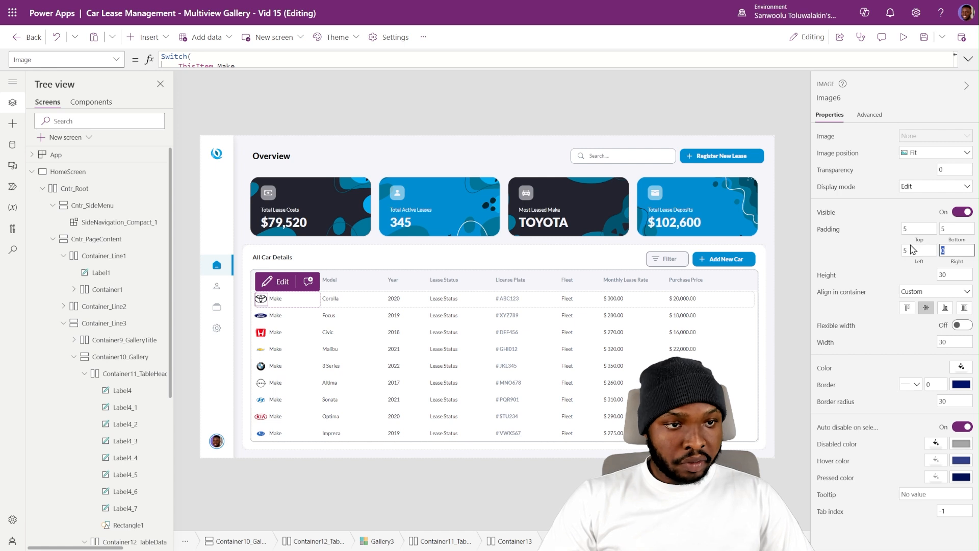
type("5")
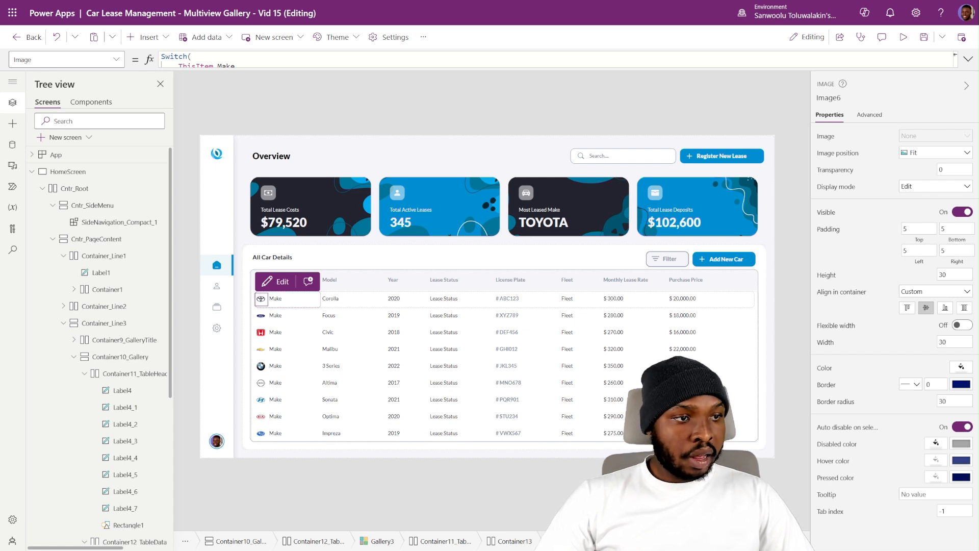
Set the brand logo image's fill to CustomTheme.HighlightColor and its border thickness to 2.
left_click(825, 368)
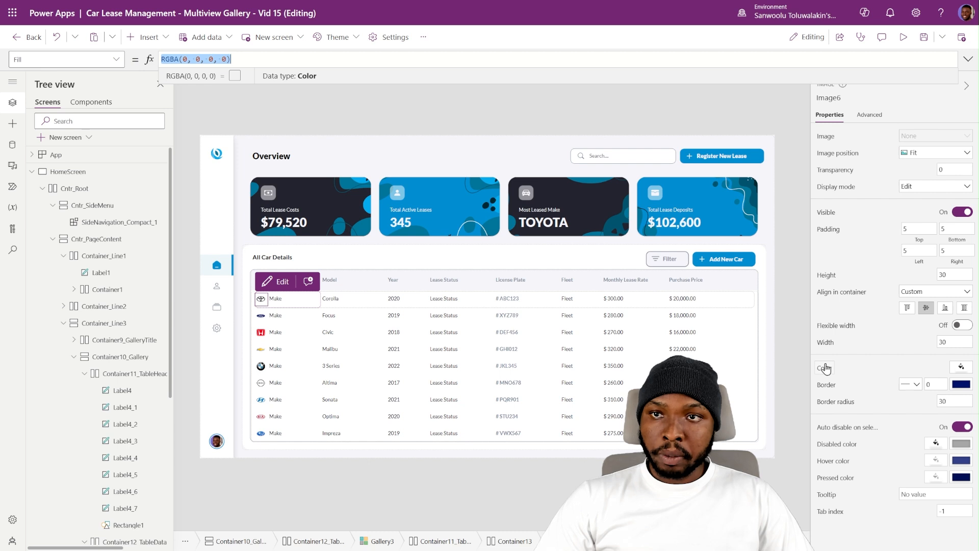
type("CustomTheme.HighlightColor")
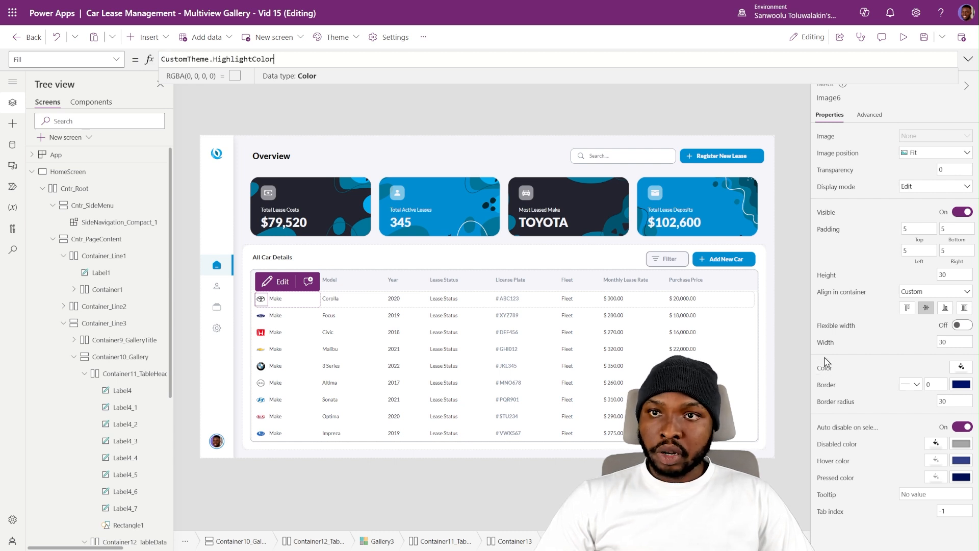
left_click(942, 386)
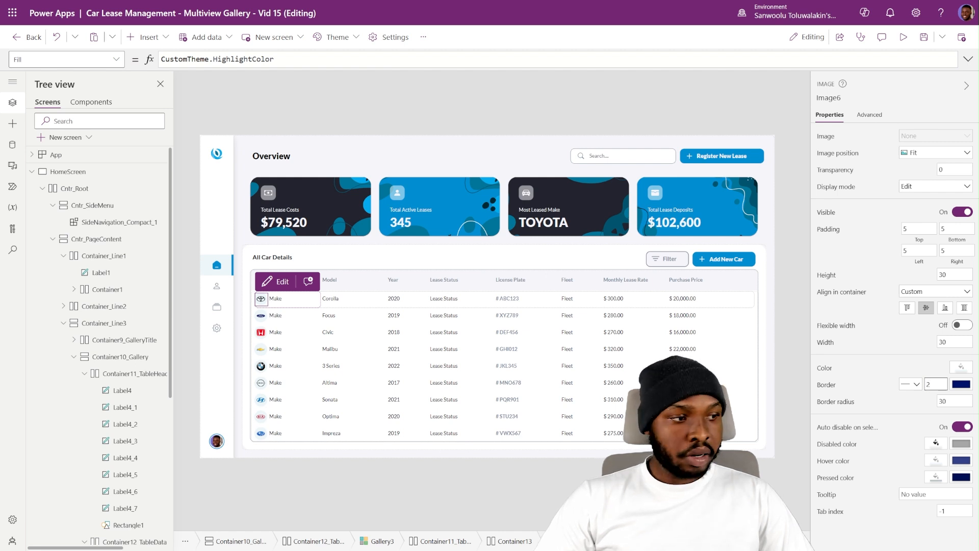
type("2")
key("Return")
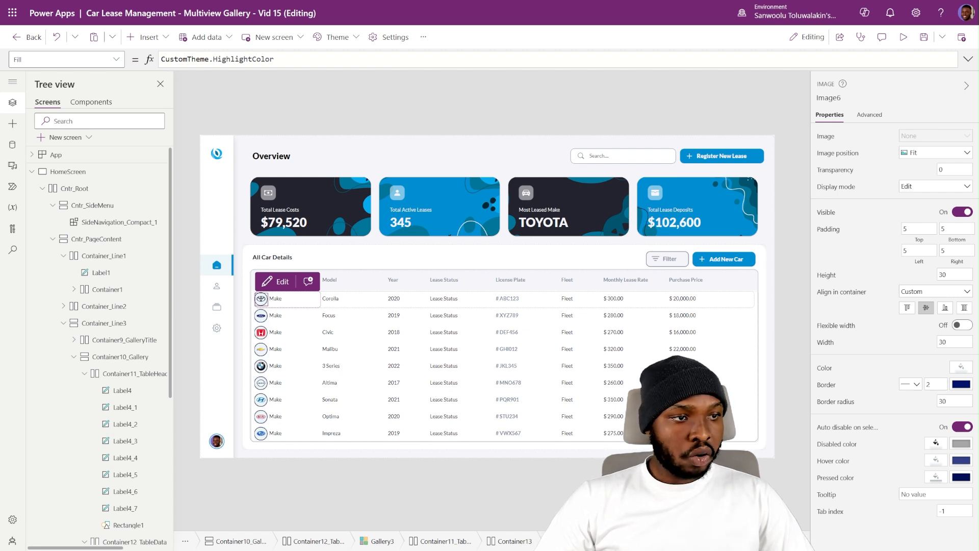
Set the brand logo image's BorderColor to CustomTheme.SecondaryColor.
left_click(869, 116)
scroll(898, 352, "down", 4)
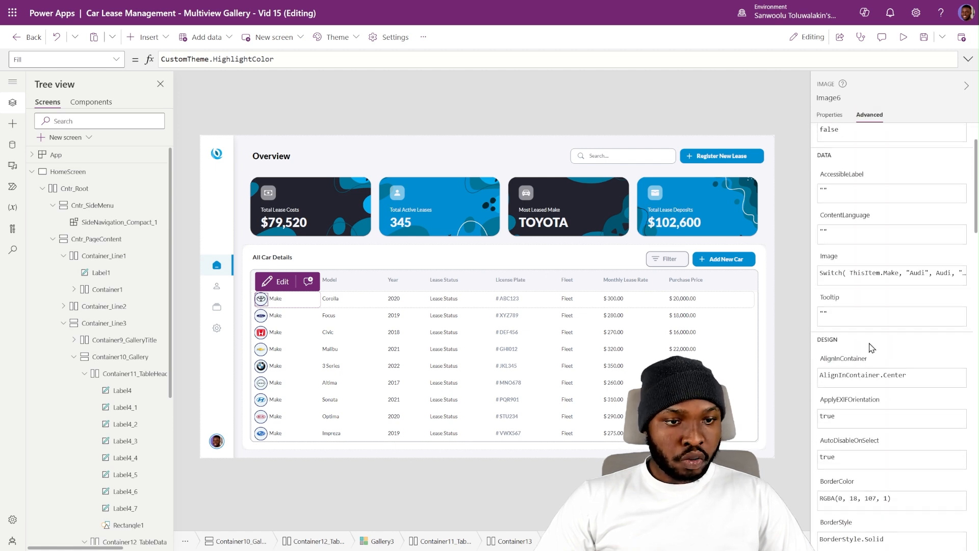
left_click(919, 374)
key("ctrl+a")
type("CustomTheme.SecondaryColor")
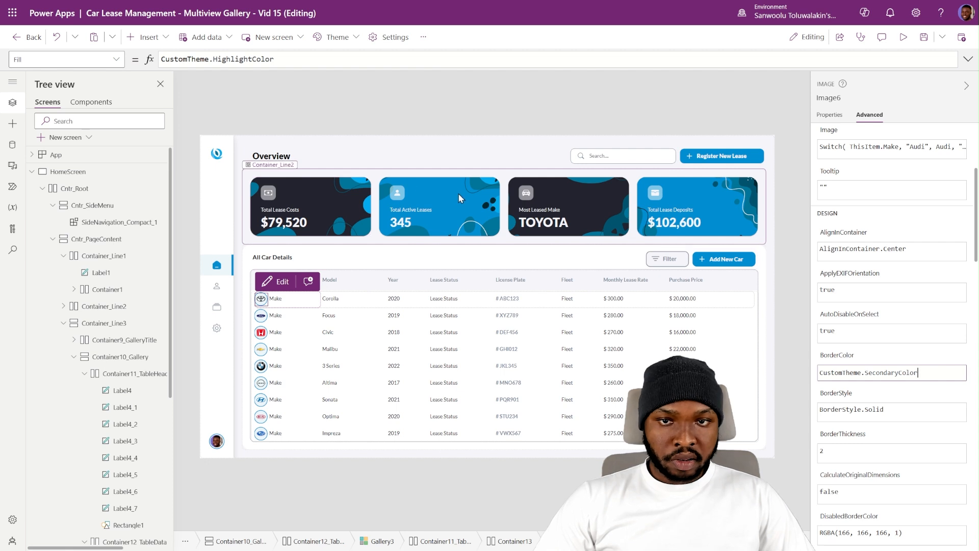
left_click(793, 165)
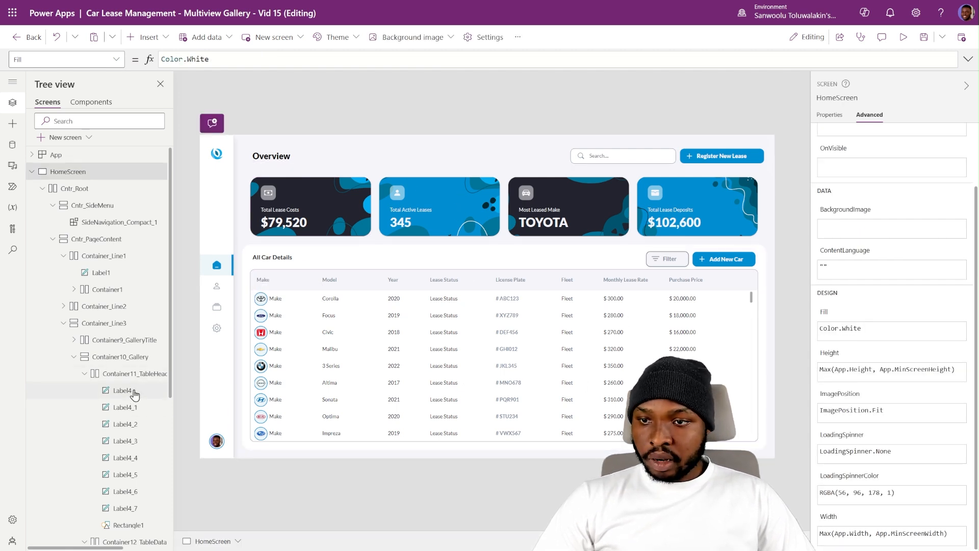
Set the left padding of the container holding the brand logo and Make row label to 4.
left_click(299, 303)
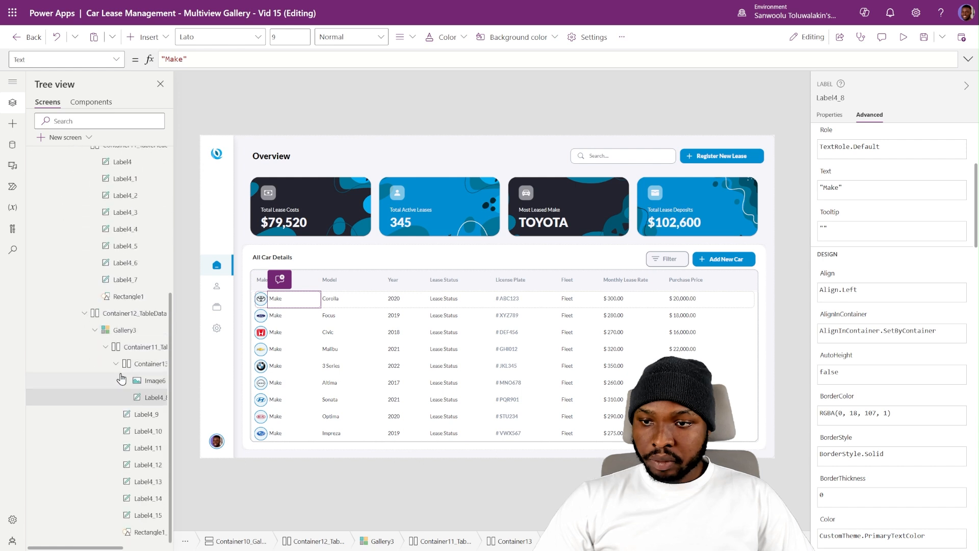
scroll(97, 357, "up", 10)
left_click(84, 376)
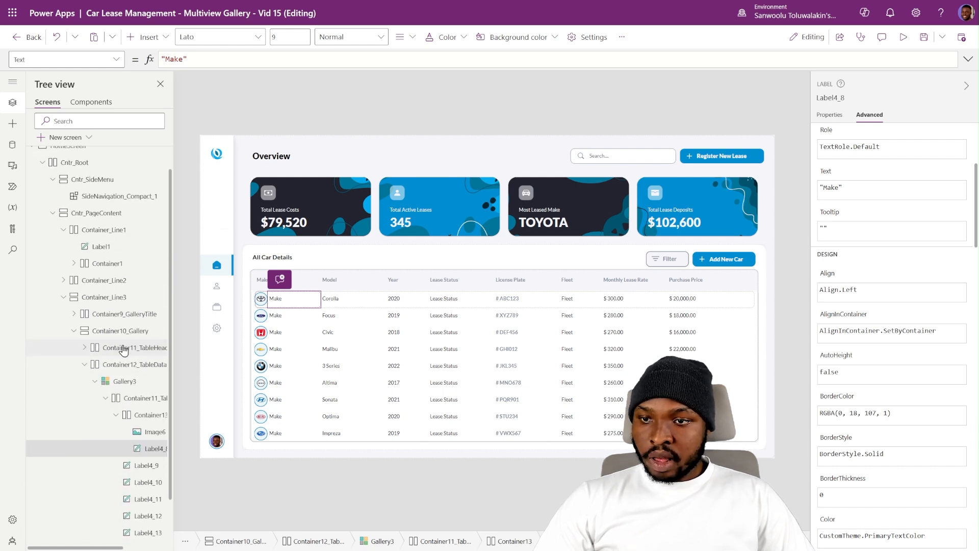
left_click(148, 363)
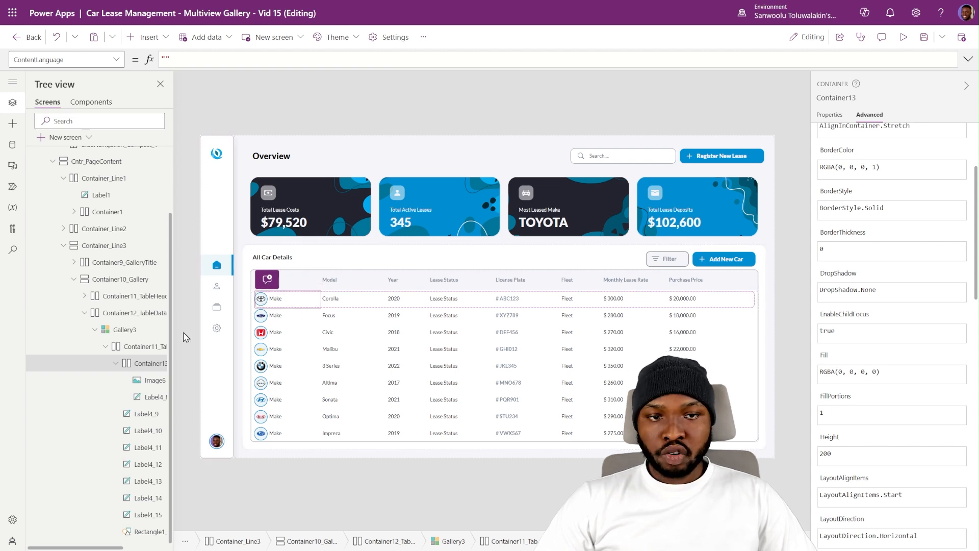
left_click(830, 116)
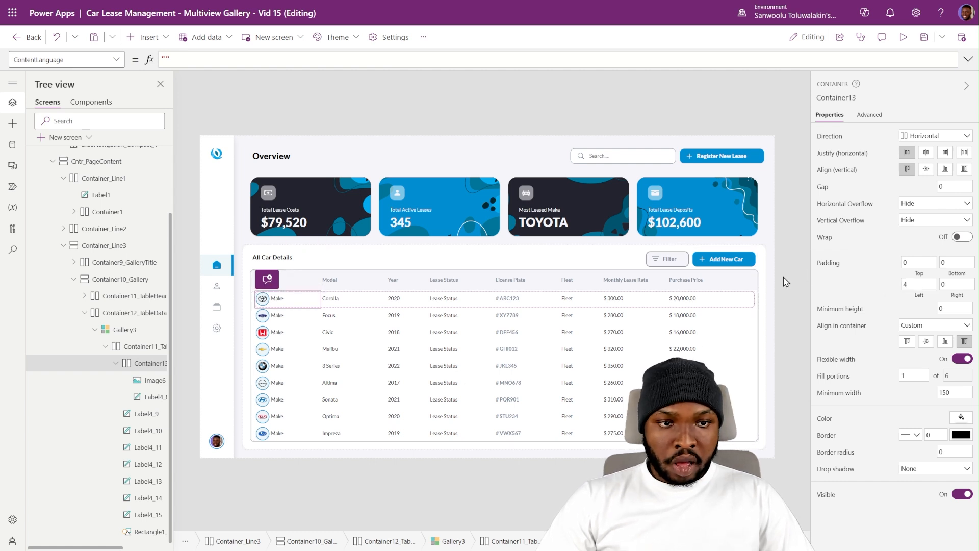
left_click(379, 504)
Set the Make row label's text to ThisItem.Make.
left_click(283, 299)
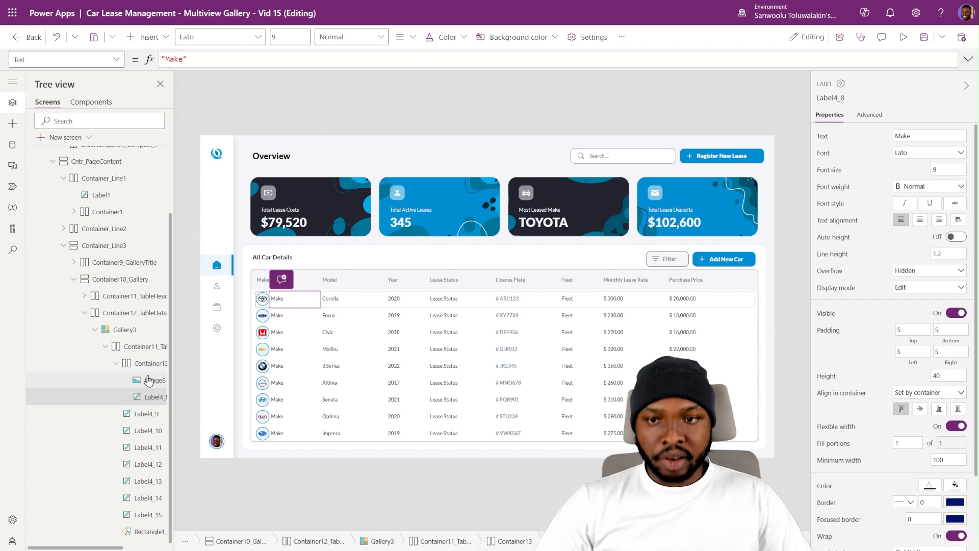
left_click(396, 477)
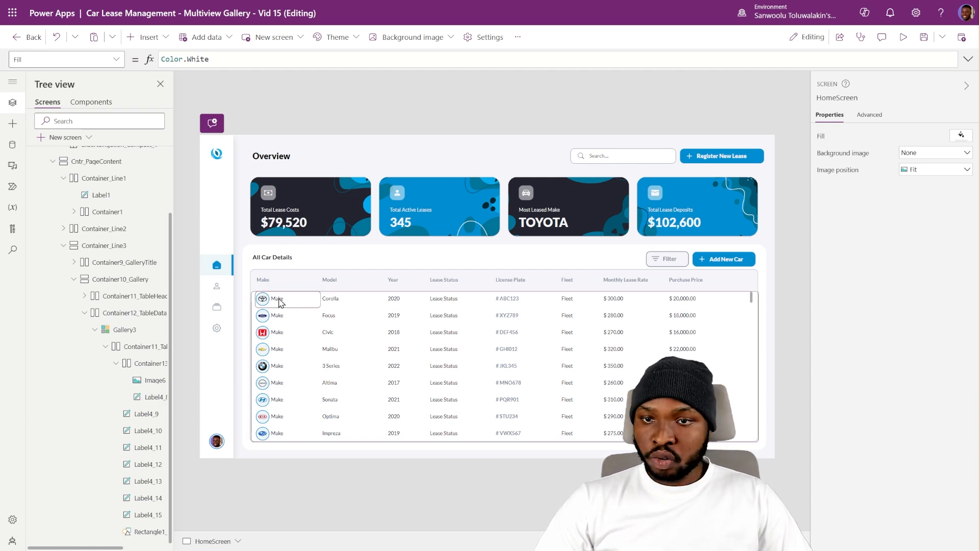
left_click(278, 300)
left_click(823, 140)
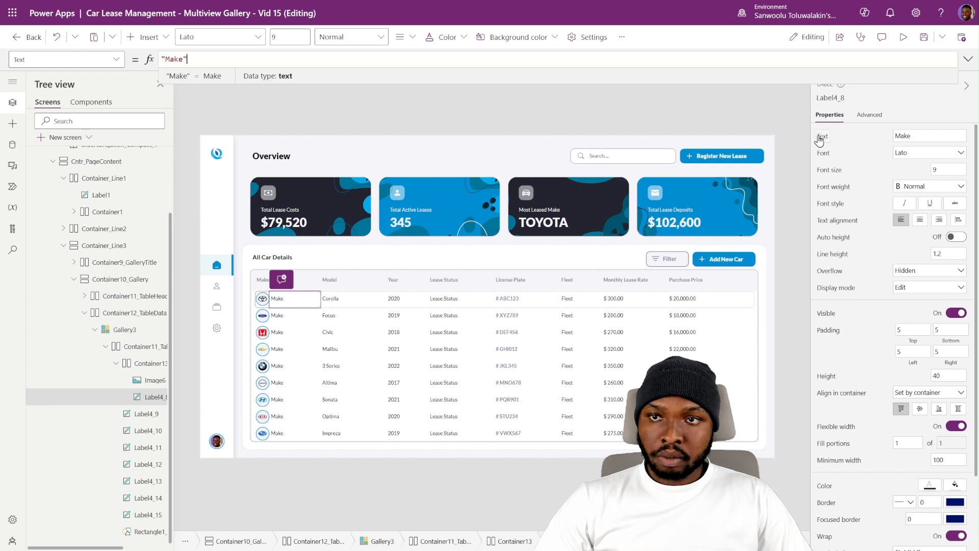
key("ctrl+a")
type("ThisItem.Make")
left_click(558, 509)
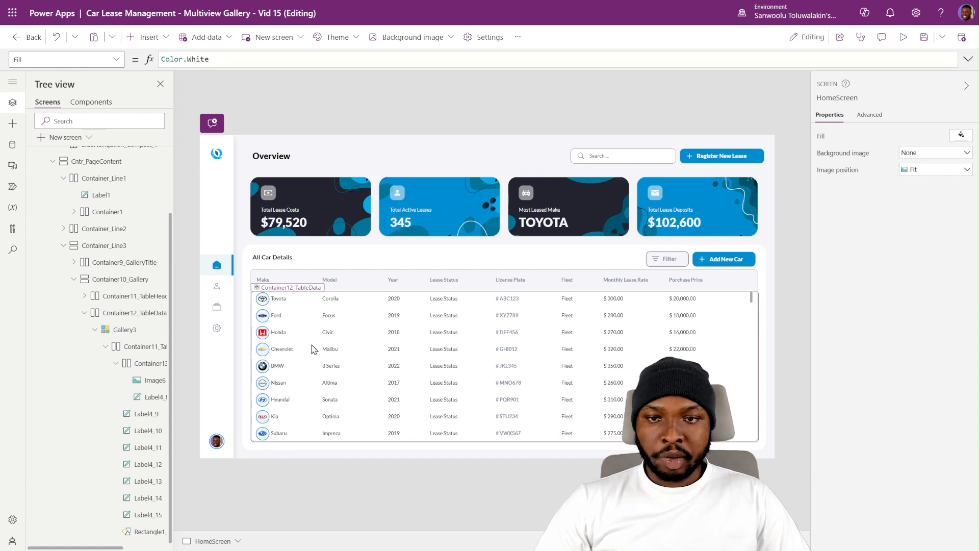
Insert a horizontal container into the Car Details gallery's row container, alongside the Lease Status label.
left_click(444, 298)
left_click(109, 367)
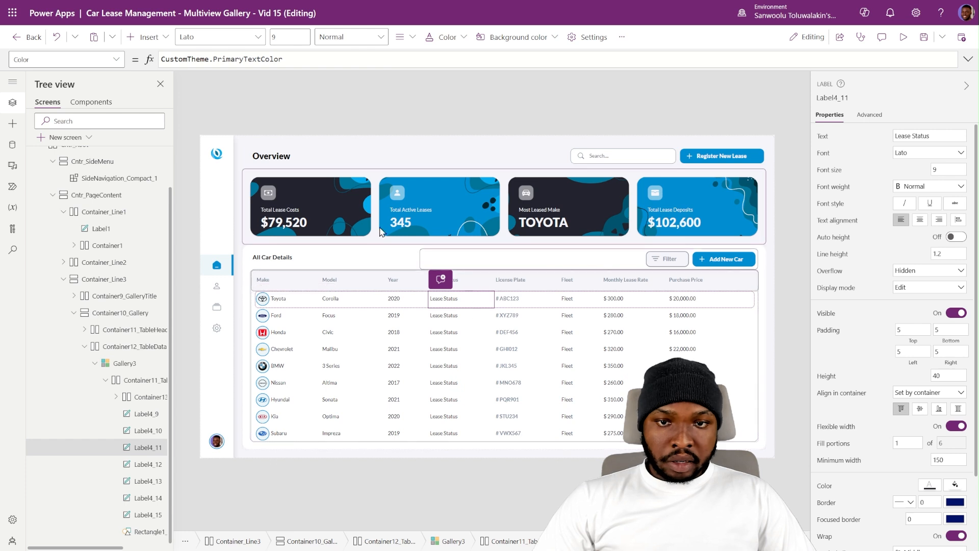
left_click(144, 37)
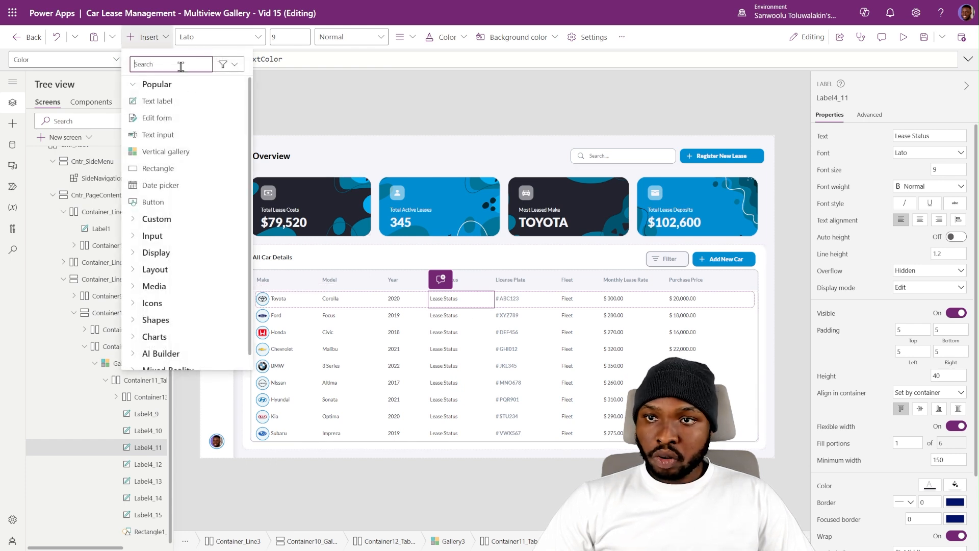
type("con")
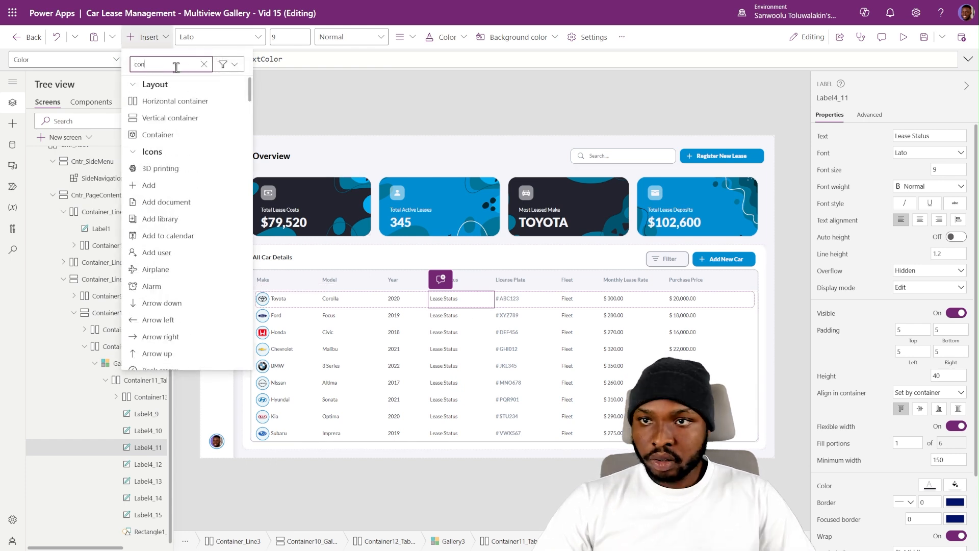
left_click(159, 118)
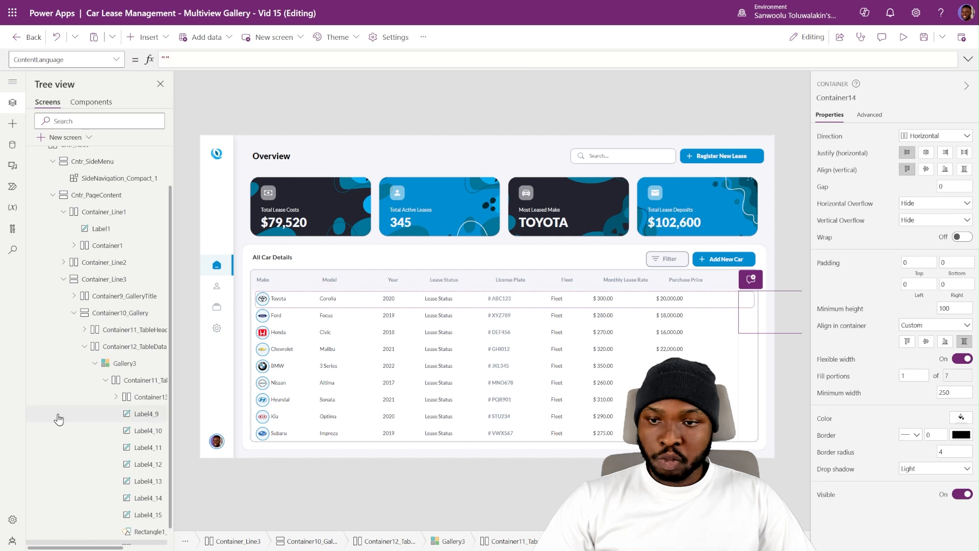
Reorder the new horizontal container within the gallery row so it sits directly after the Lease Status label.
right_click(744, 300)
mouse_move(772, 308)
left_click(864, 329)
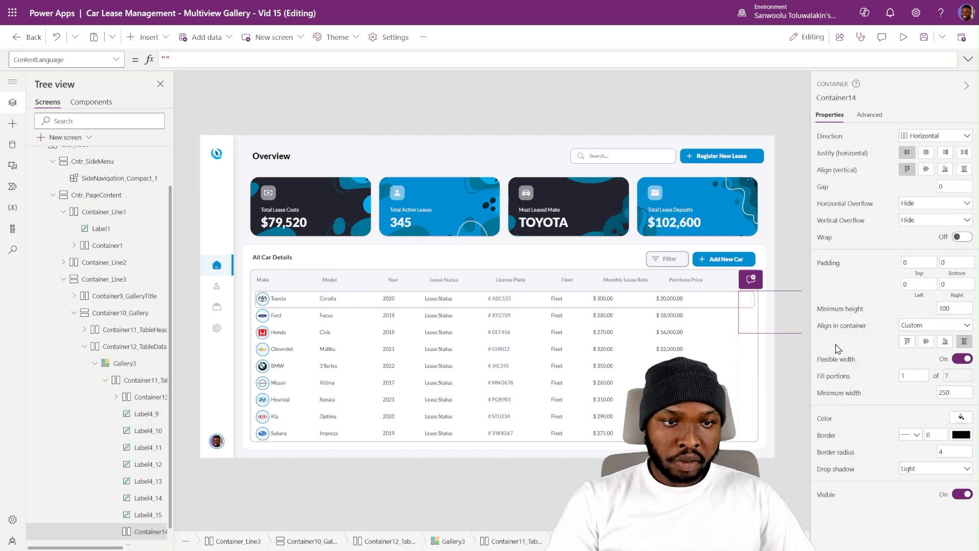
key("Left")
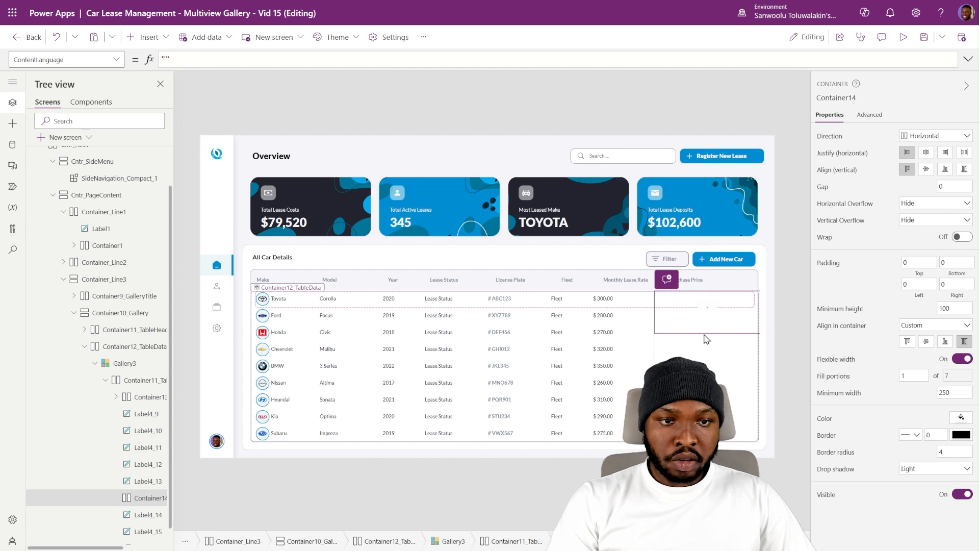
key("Left")
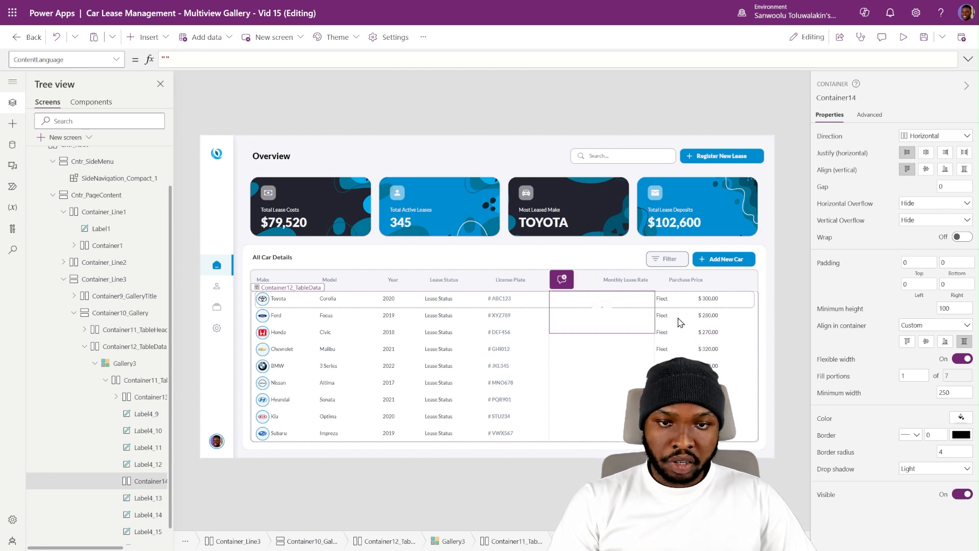
key("Left")
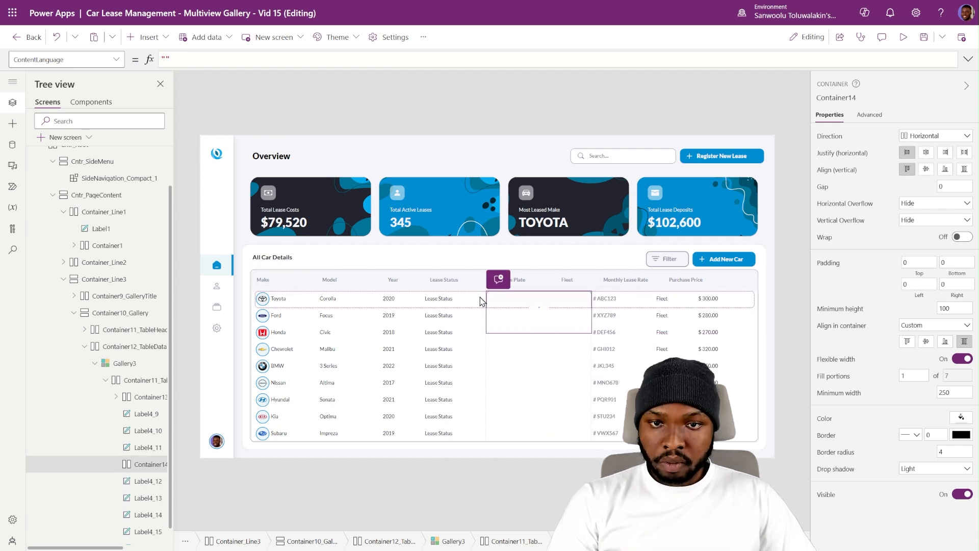
Move the row's Lease Status label into the new horizontal container by cutting and pasting it.
left_click(451, 303)
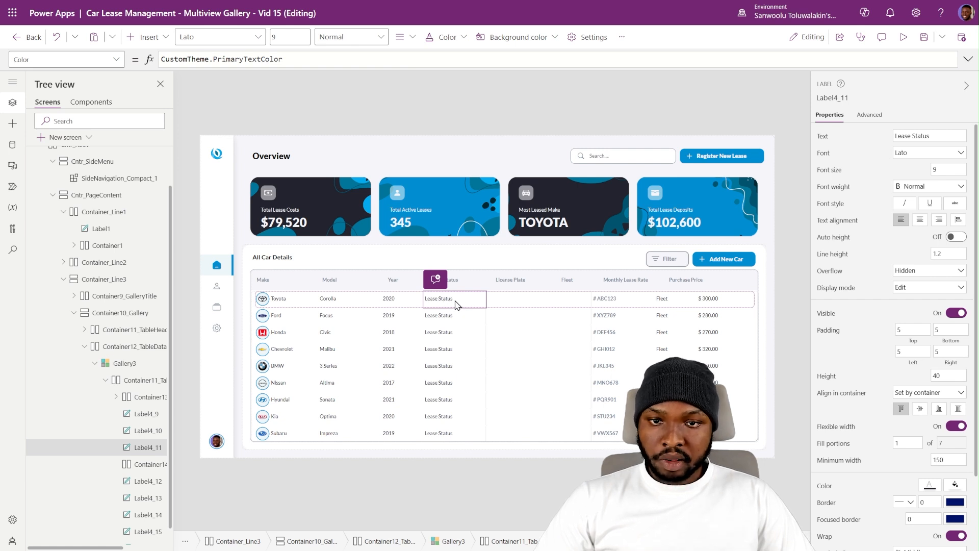
key("Delete")
left_click(440, 305)
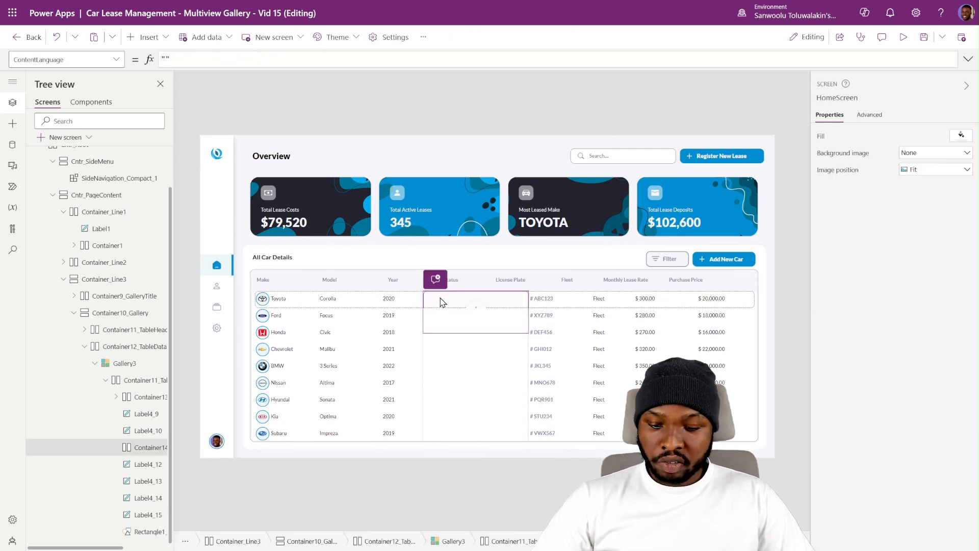
key("ctrl+z")
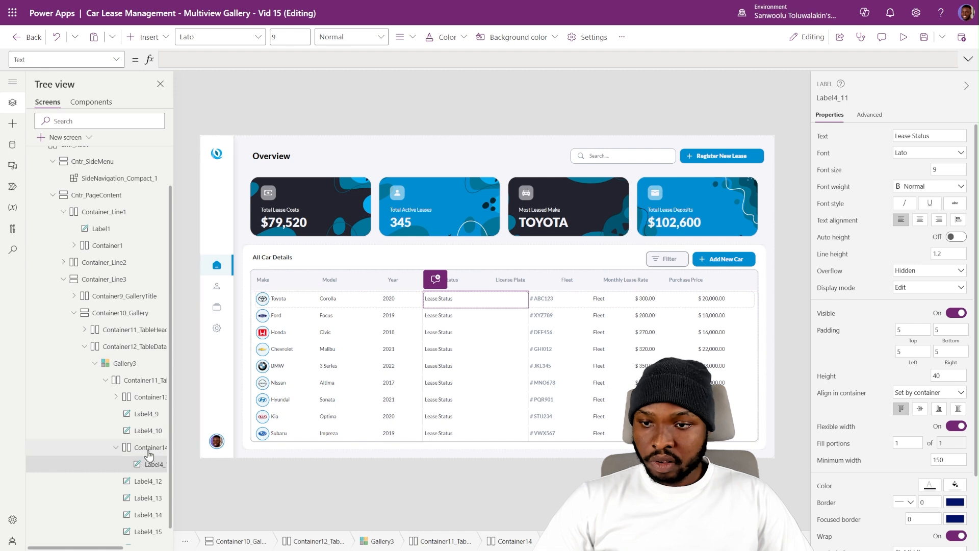
left_click(518, 297)
left_click(116, 447)
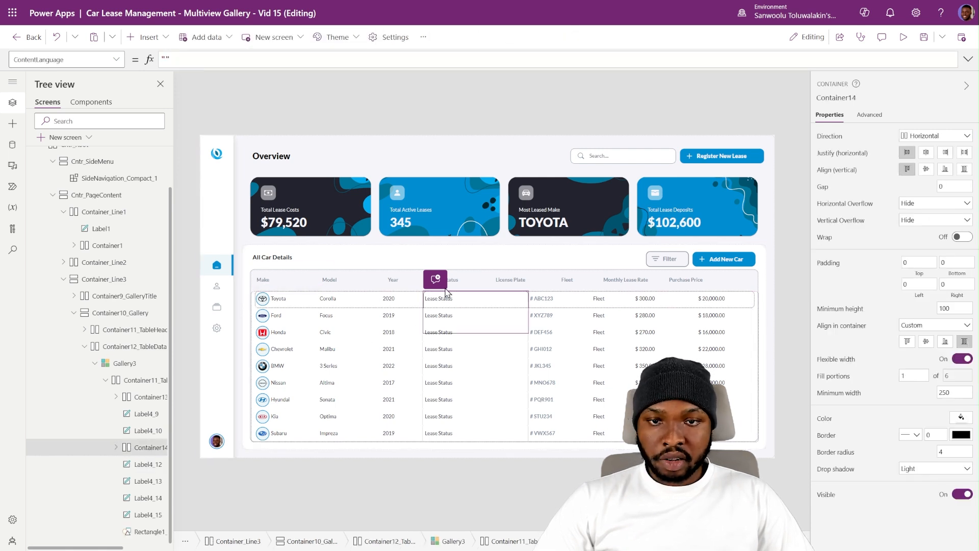
Check the Lease Status header label's minimum width and set the row's Lease Status container to the same minimum width, 150.
left_click(477, 288)
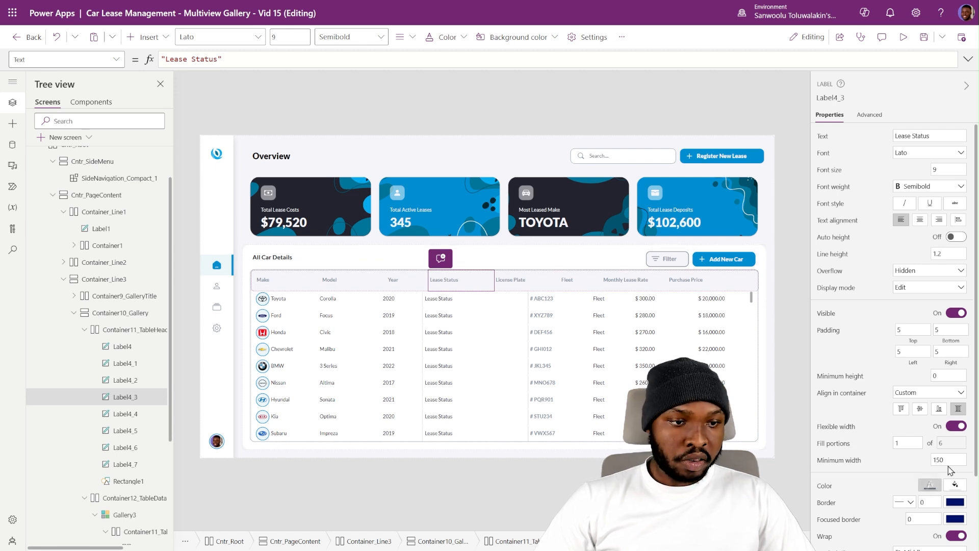
scroll(938, 437, "down", 2)
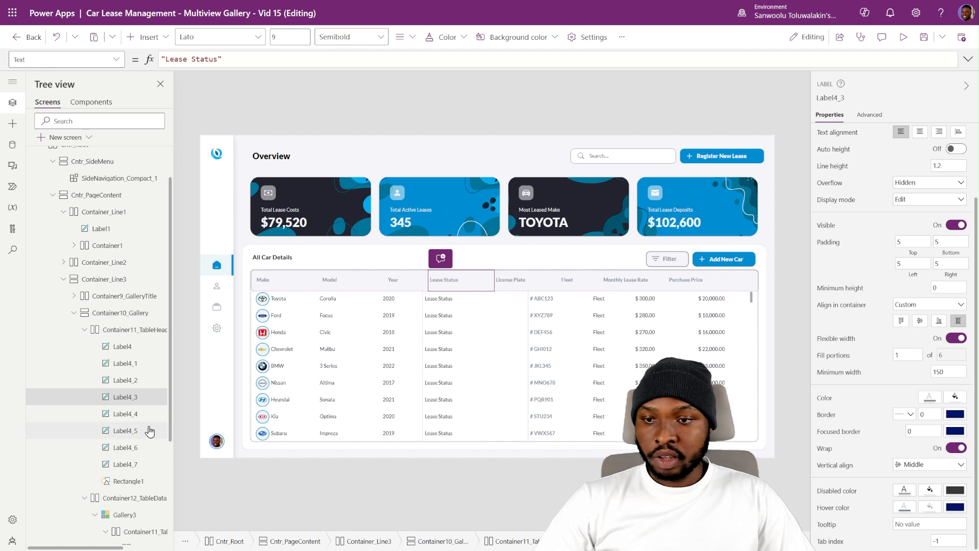
left_click(466, 305)
scroll(56, 461, "down", 3)
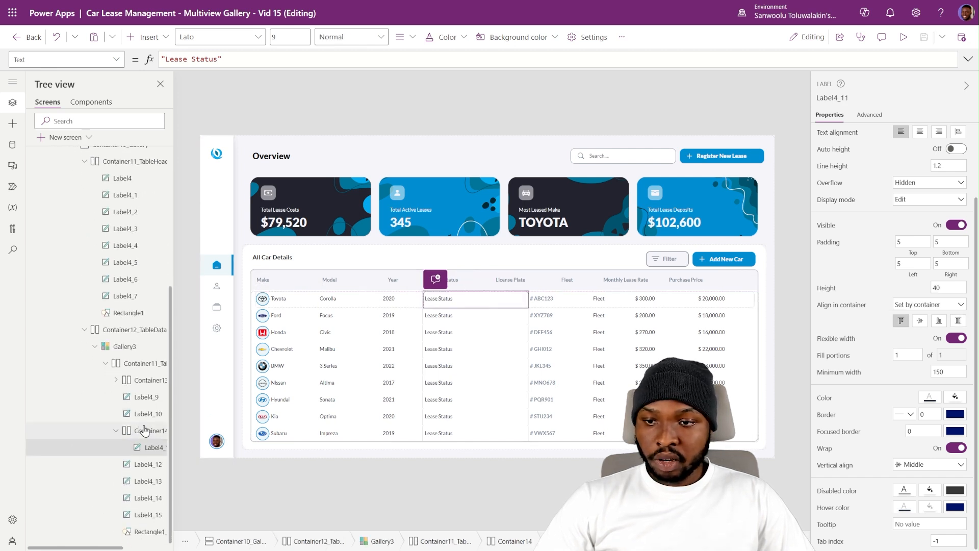
left_click(143, 430)
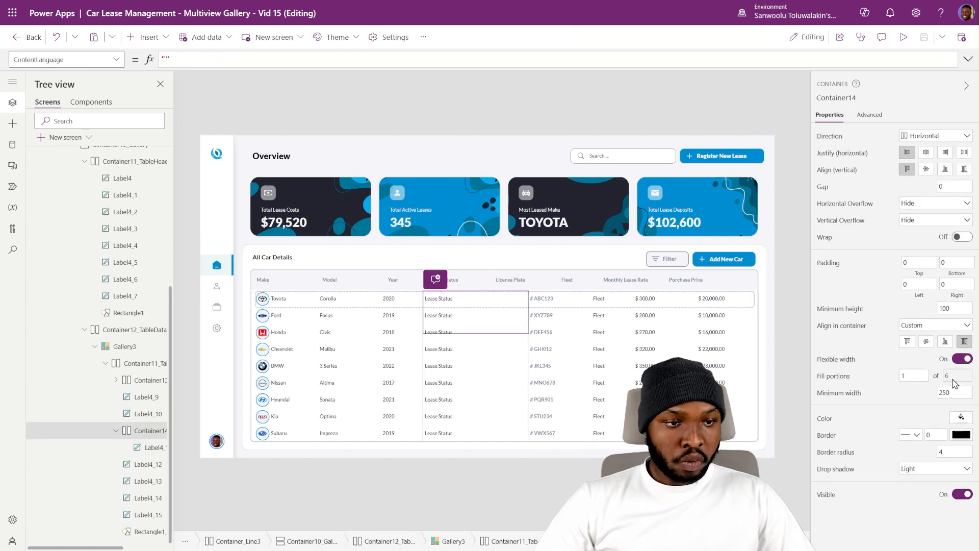
type("150")
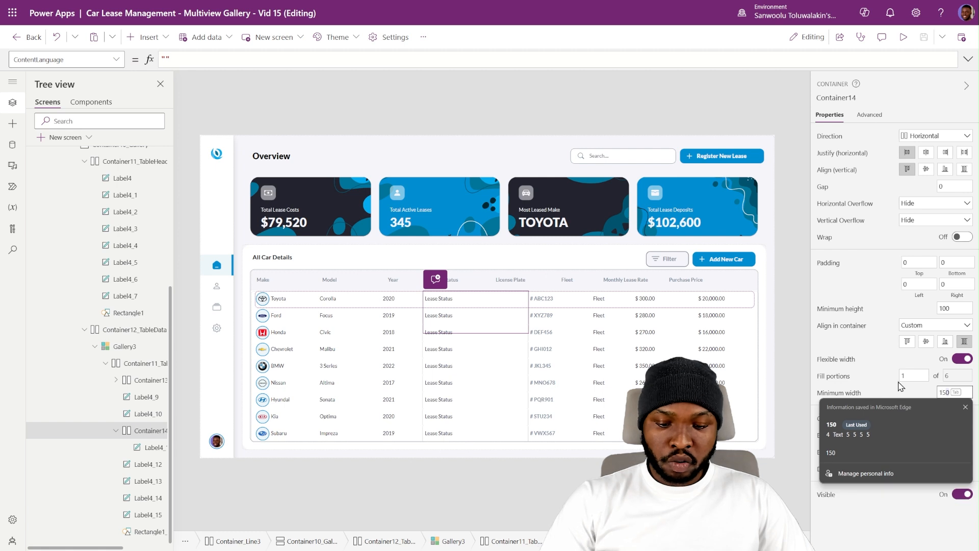
key("Return")
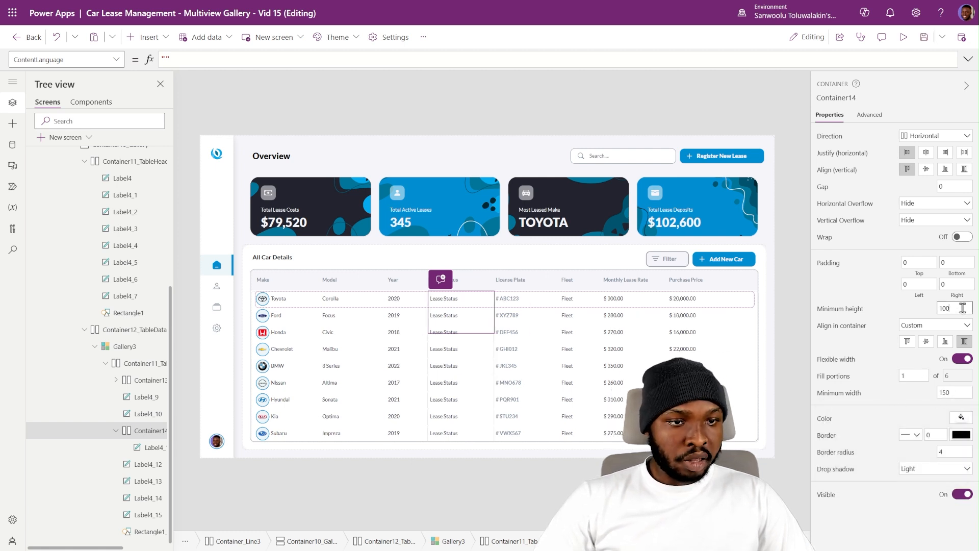
Set the Lease Status container's minimum height and border radius to 0 and its drop shadow to None.
type("0")
key("Return")
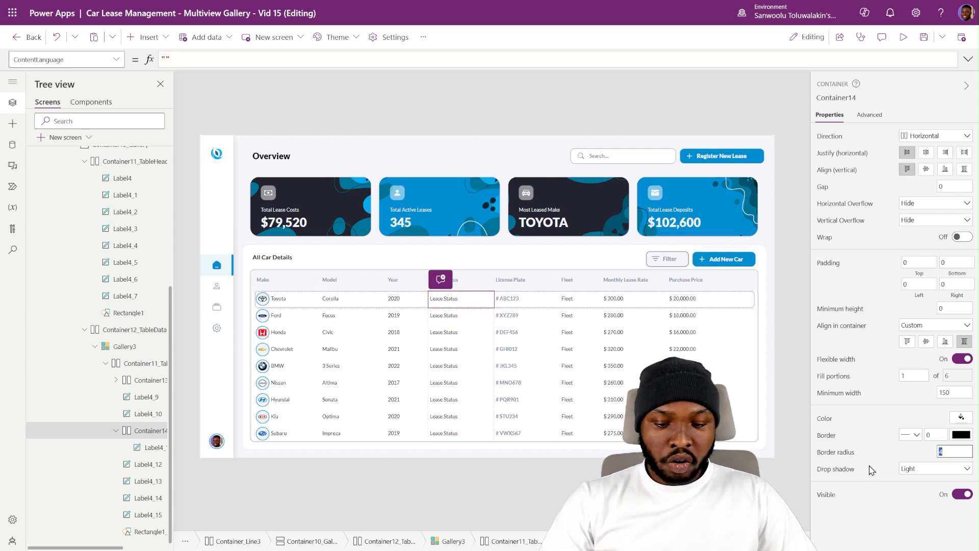
type("0")
key("Return")
left_click(926, 469)
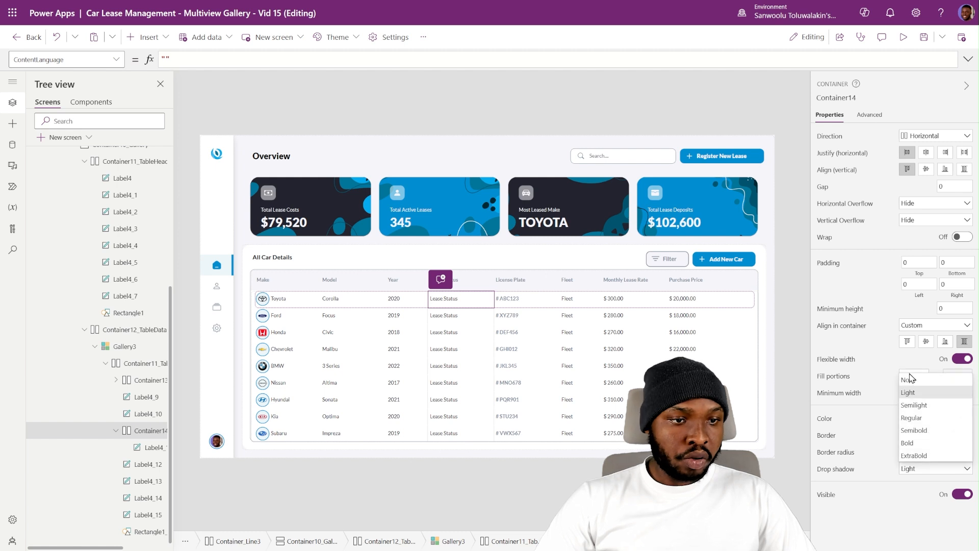
left_click(918, 385)
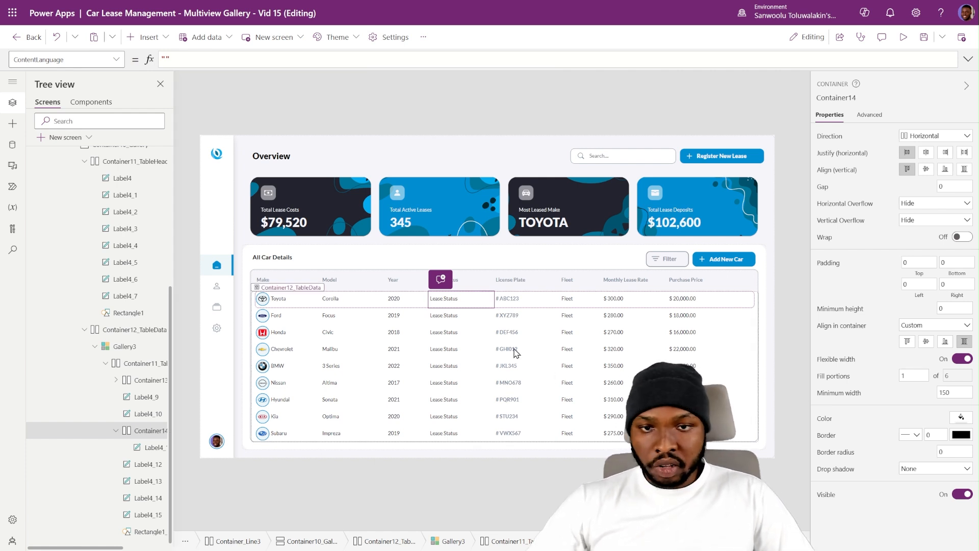
Set the row's Lease Status label text to ThisItem.LeaseStatus.
left_click(151, 447)
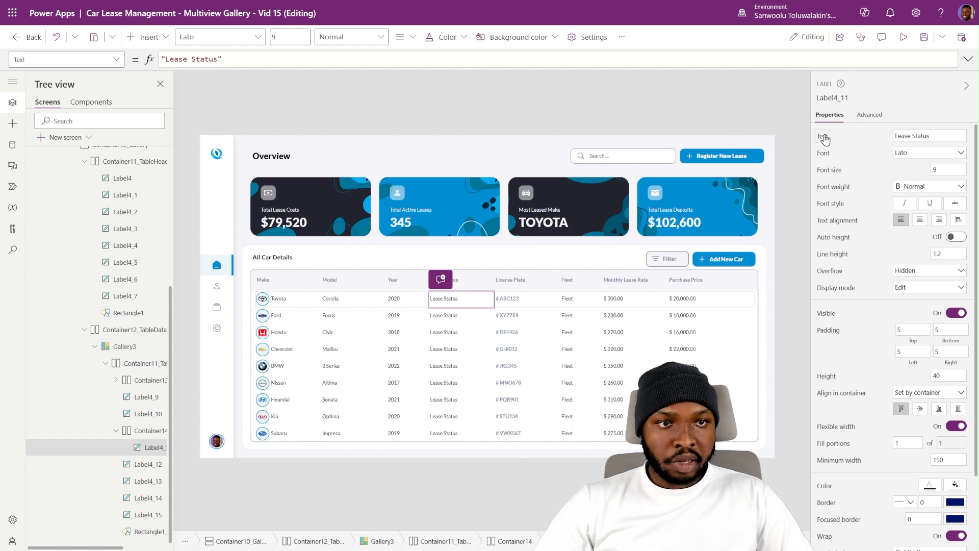
triple_click(192, 59)
type("ThisItem.LeaseStatus")
left_click(375, 100)
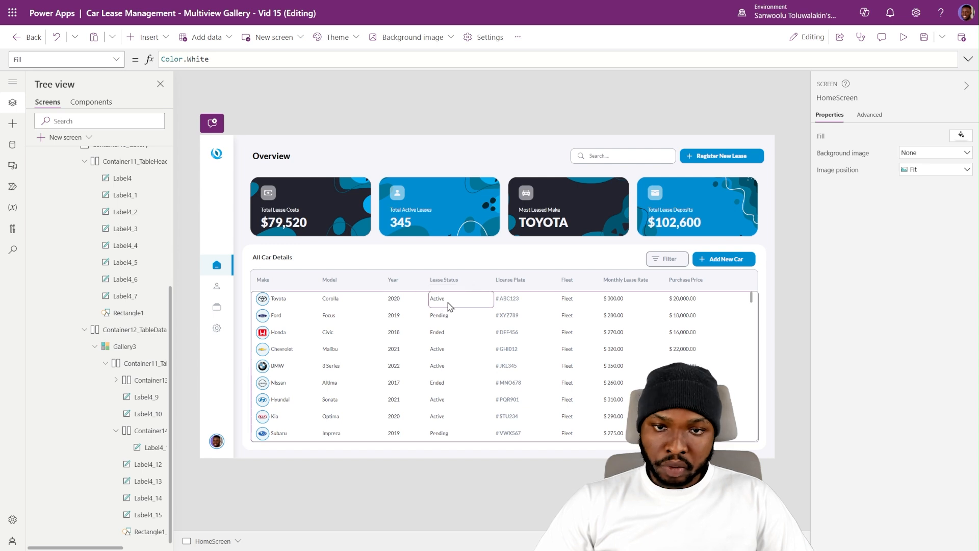
Insert a plain container inside the horizontal container that holds the row's Lease Status label.
left_click(450, 306)
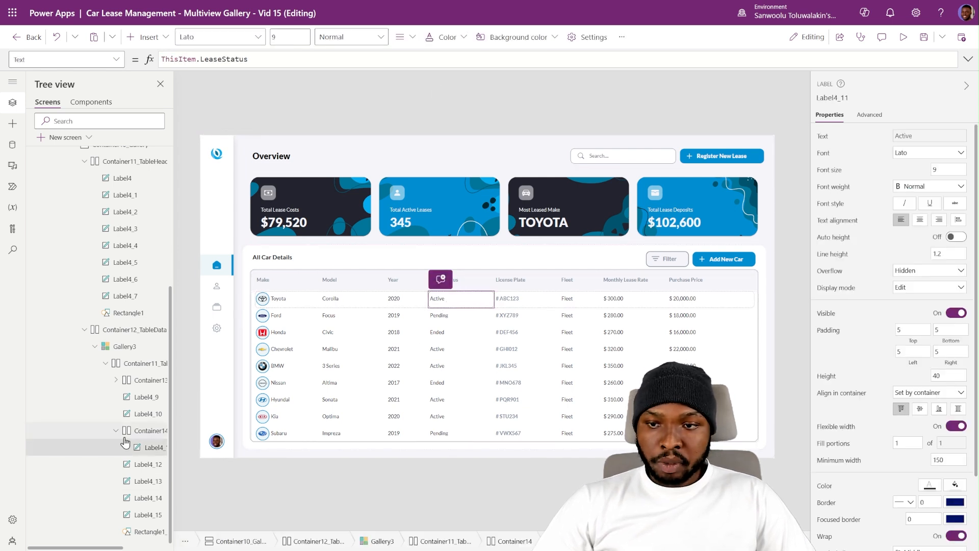
left_click(148, 431)
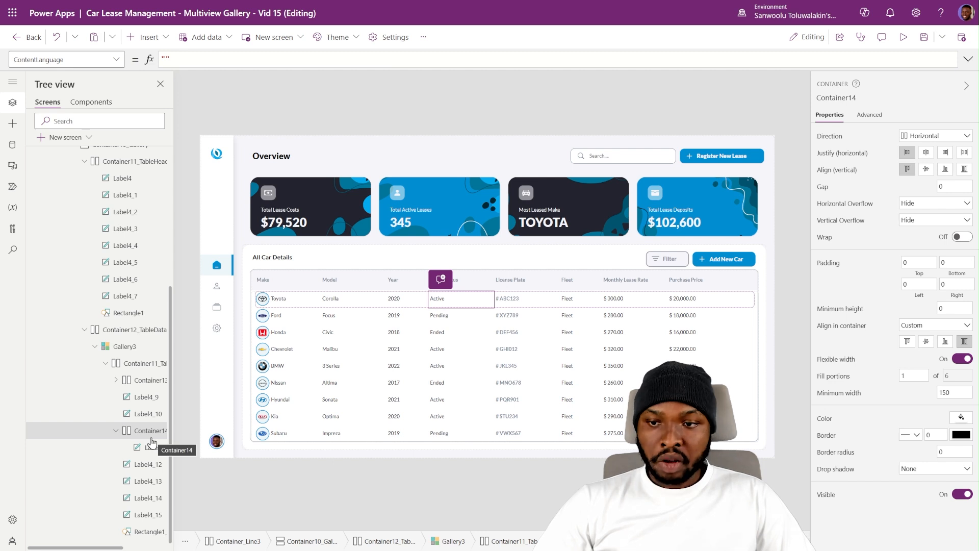
left_click(147, 37)
type("conta")
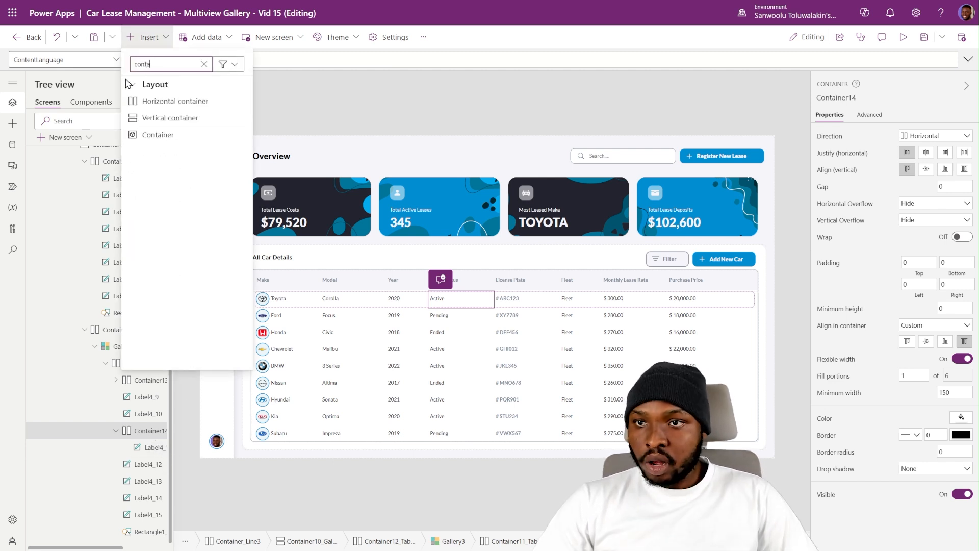
left_click(189, 135)
Move the Lease Status label into the new plain container by cutting and pasting it.
left_click(153, 452)
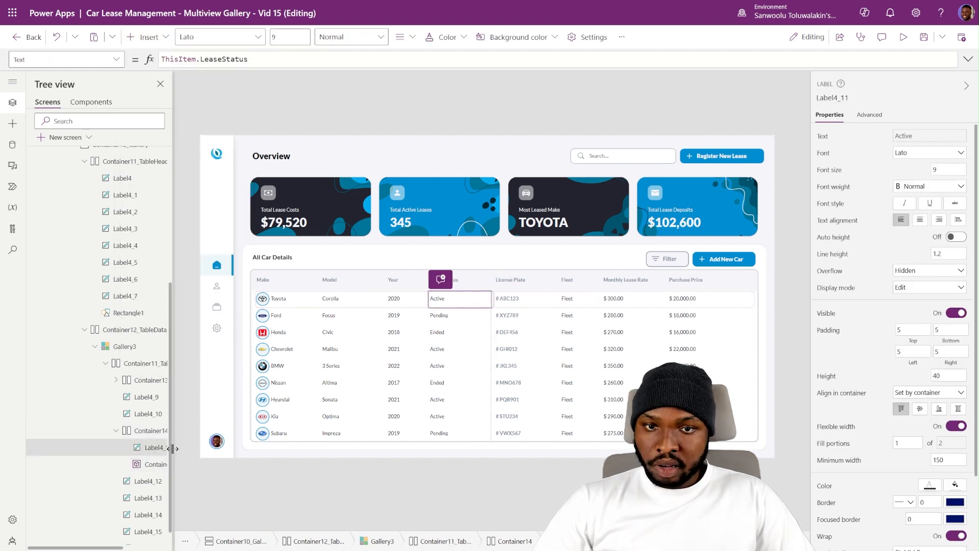
key("Delete")
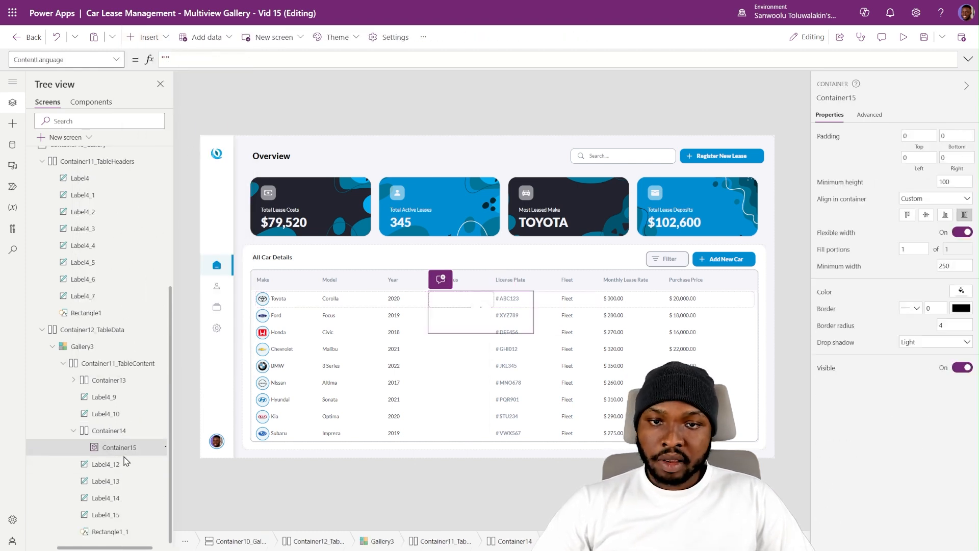
key("ctrl+v")
left_click(110, 451)
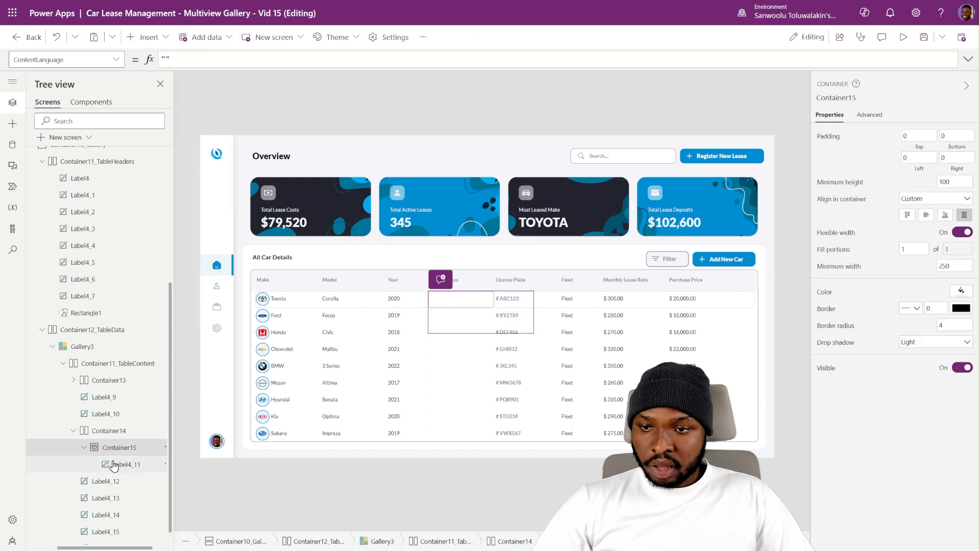
Set the Lease Status label's X and Y position to 0 within its plain container.
left_click(115, 464)
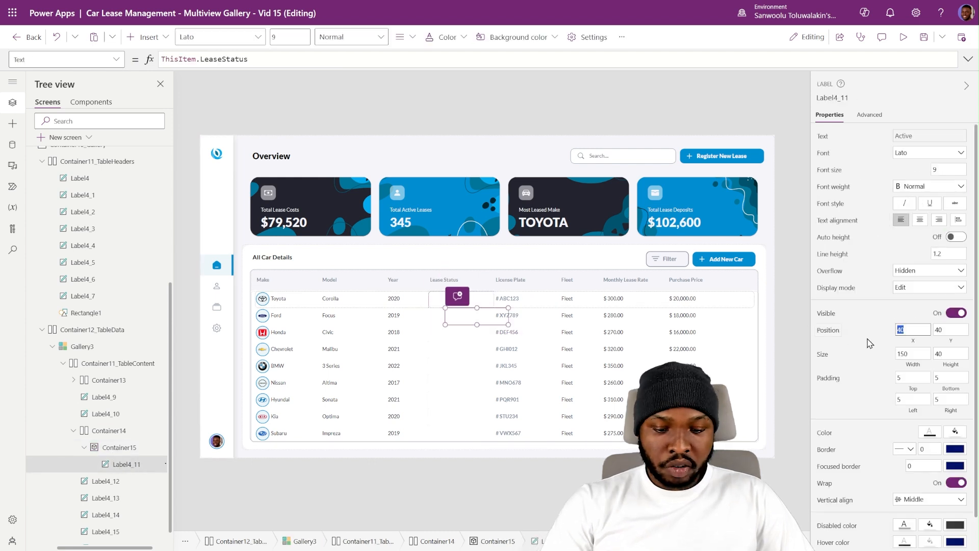
type("0")
key("Tab")
type("0")
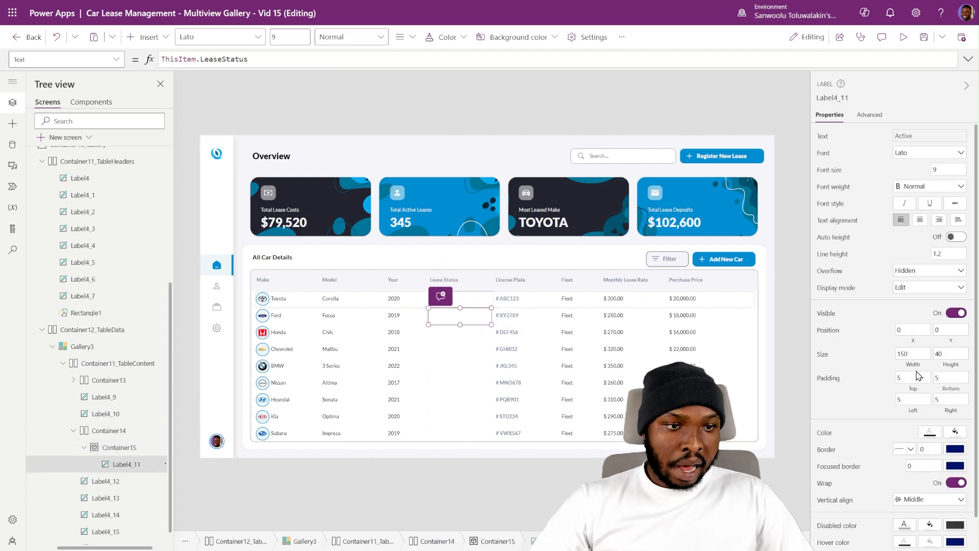
Set the Lease Status label's width to Parent.Width and its height to Parent.Height.
left_click(917, 368)
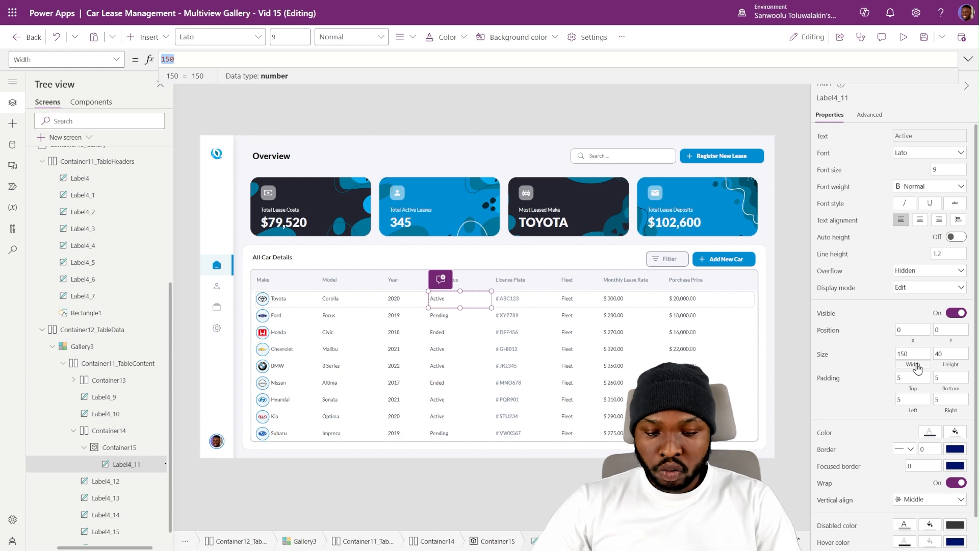
type("Pare")
key("Tab")
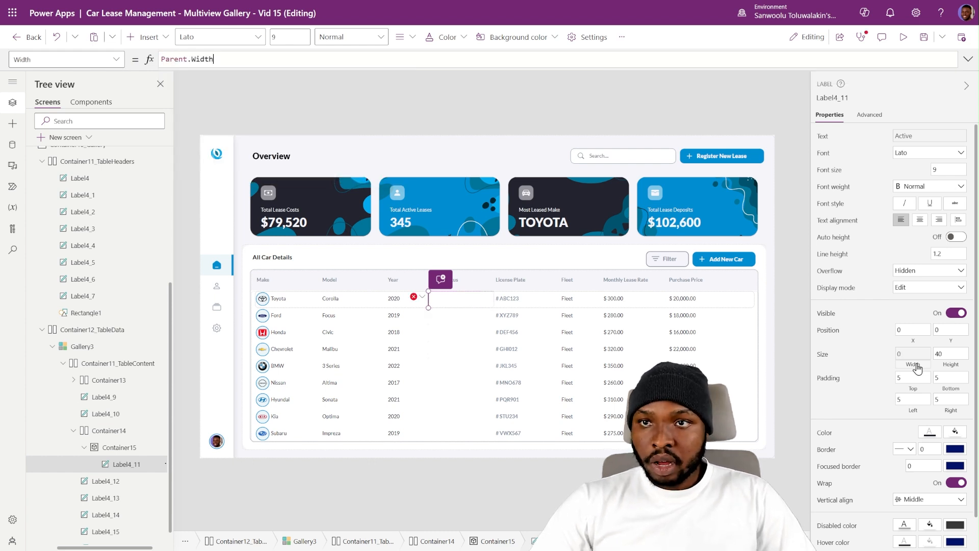
left_click(949, 354)
key("BackSpace")
key("BackSpace")
key("BackSpace")
key("BackSpace")
key("BackSpace")
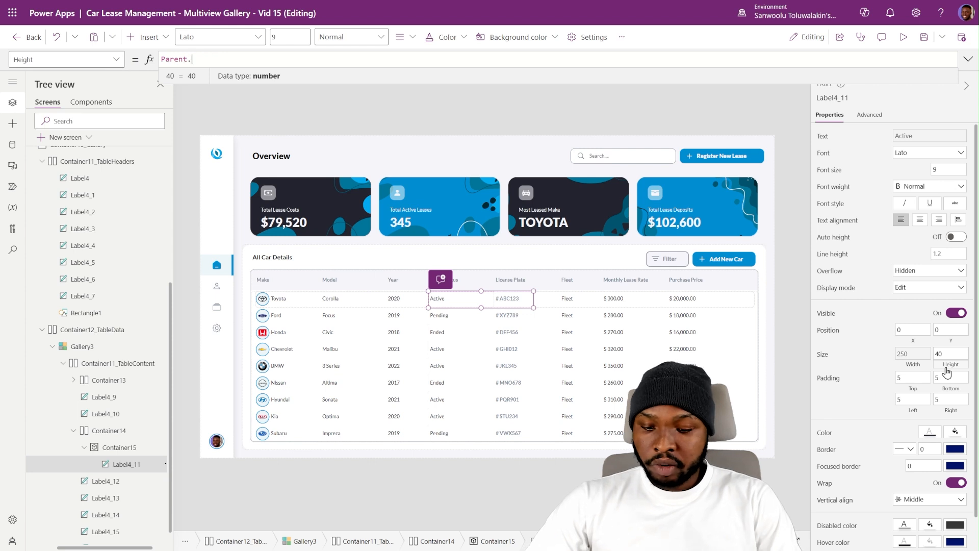
type("Height")
key("Tab")
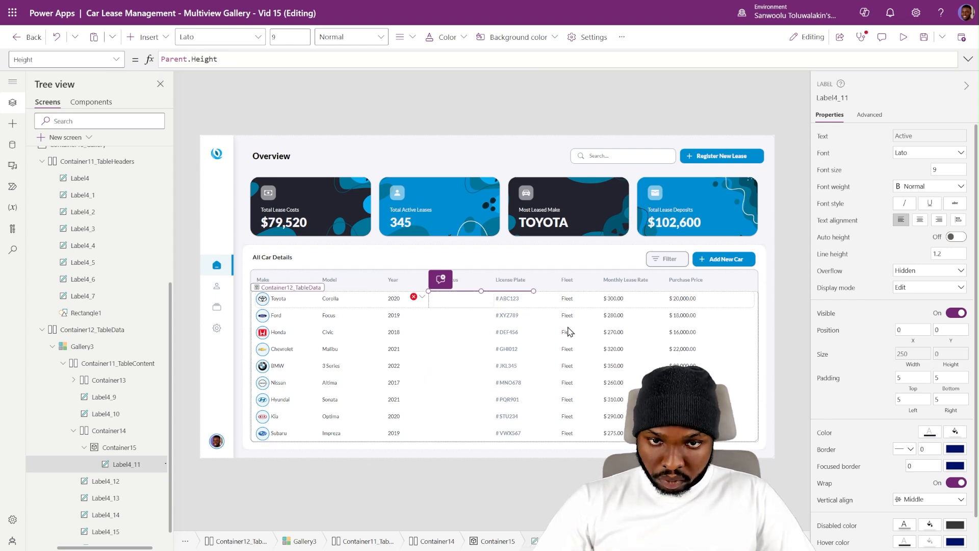
Open the minimum width of the plain container holding the Lease Status label for editing.
left_click(122, 449)
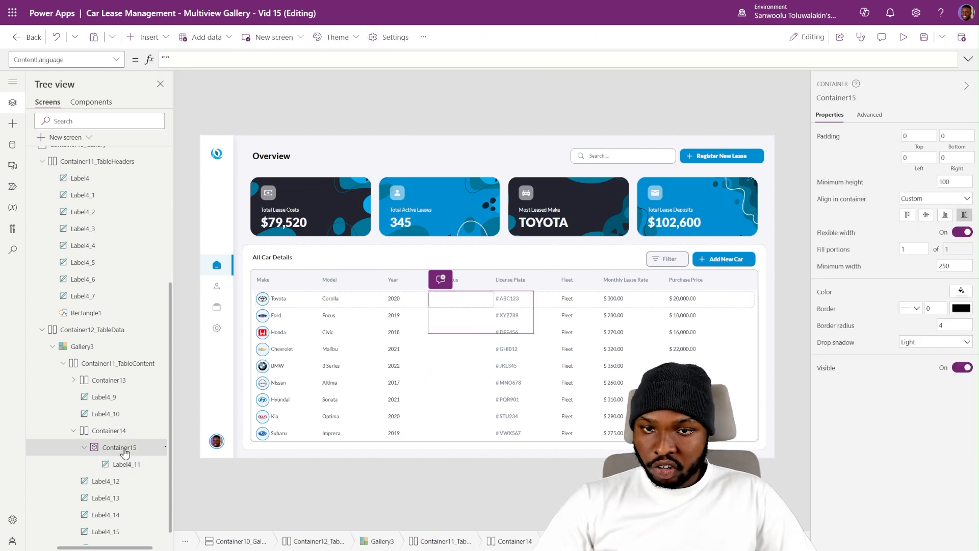
left_click(83, 448)
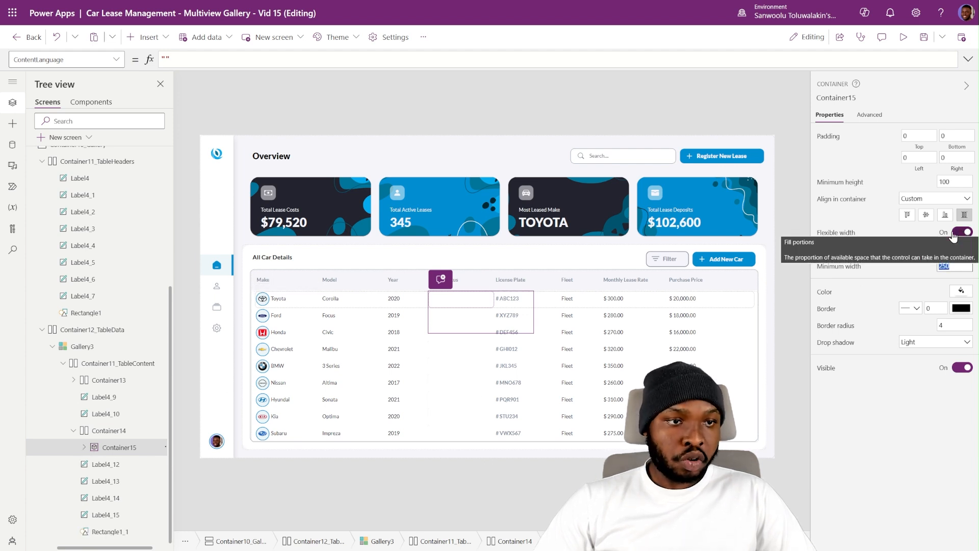
Set both the minimum width and the minimum height of Container15 to 0.
type("0")
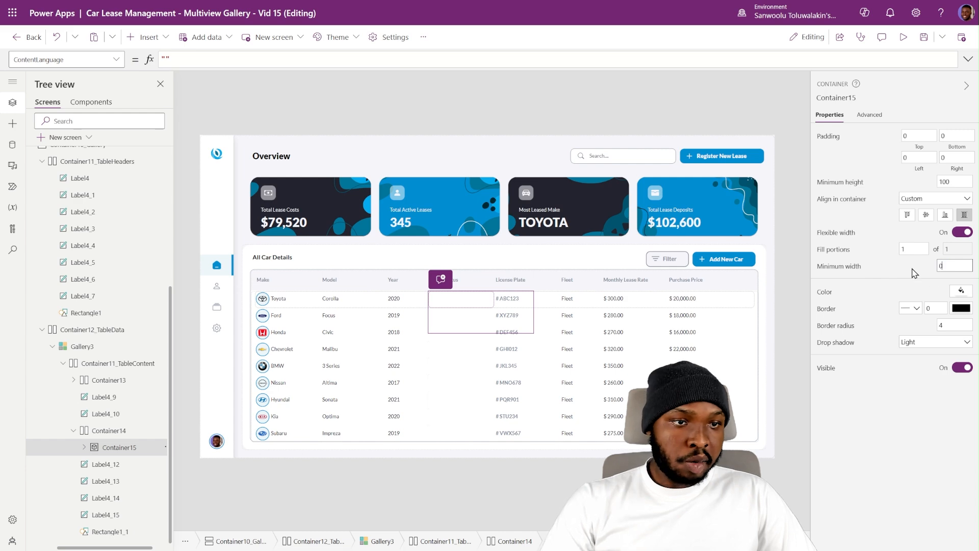
type("0")
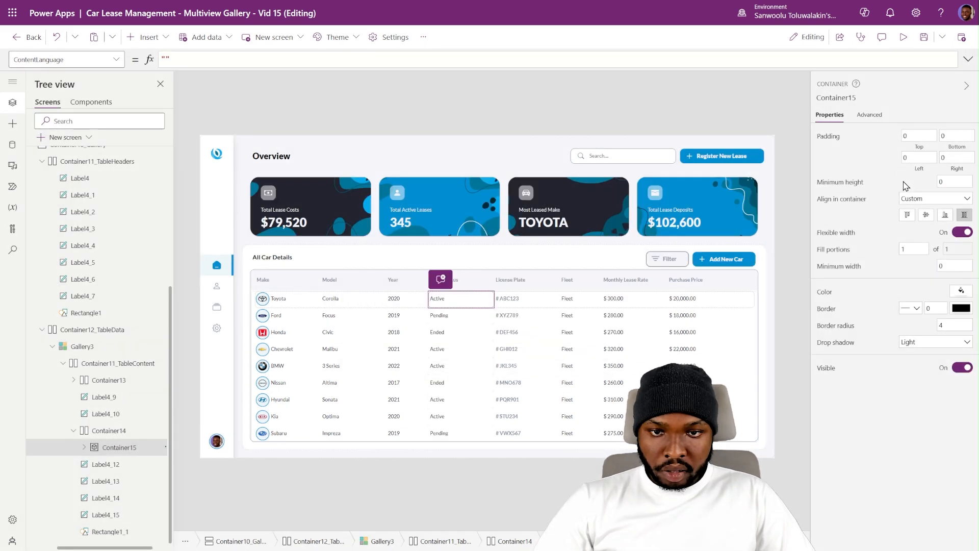
Set the padding of Container14 to 5 on all four sides.
left_click(127, 432)
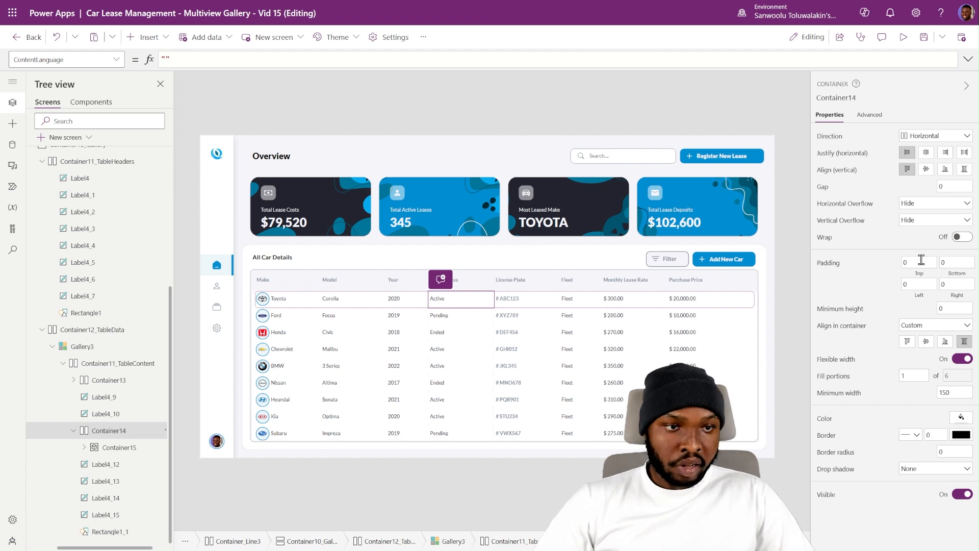
type("5")
left_click(957, 263)
type("5")
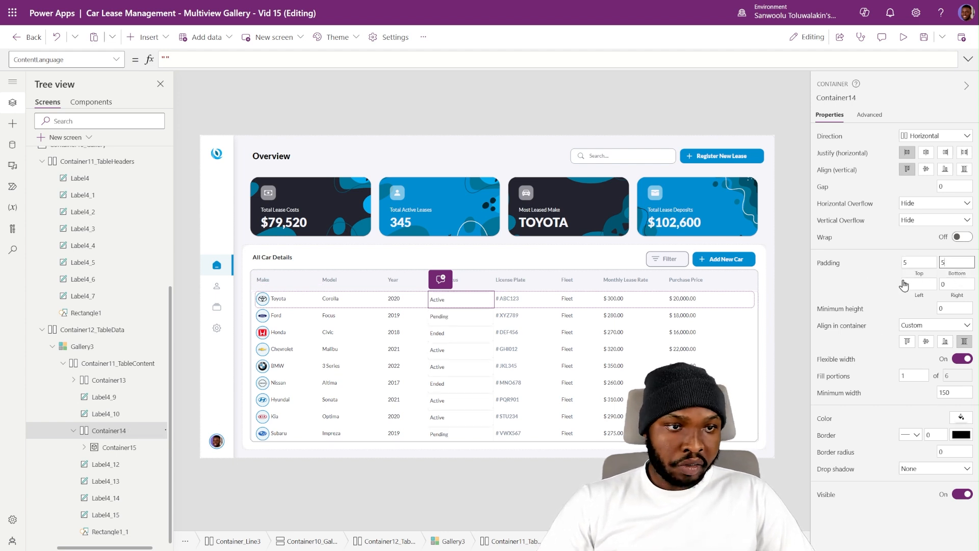
left_click(903, 285)
type("5")
left_click(956, 284)
type("5")
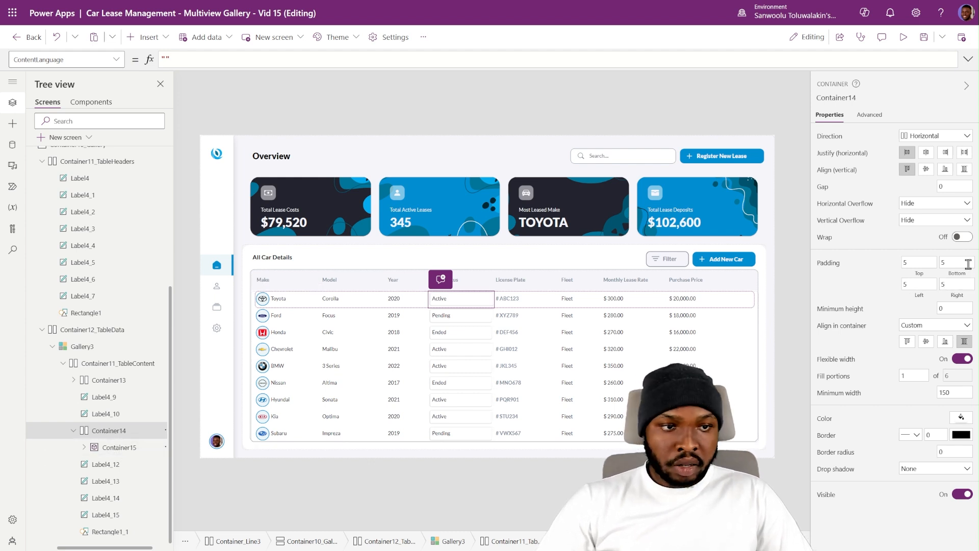
Give Container15 a border thickness of 2, a border radius of 10 and no drop shadow.
left_click(115, 449)
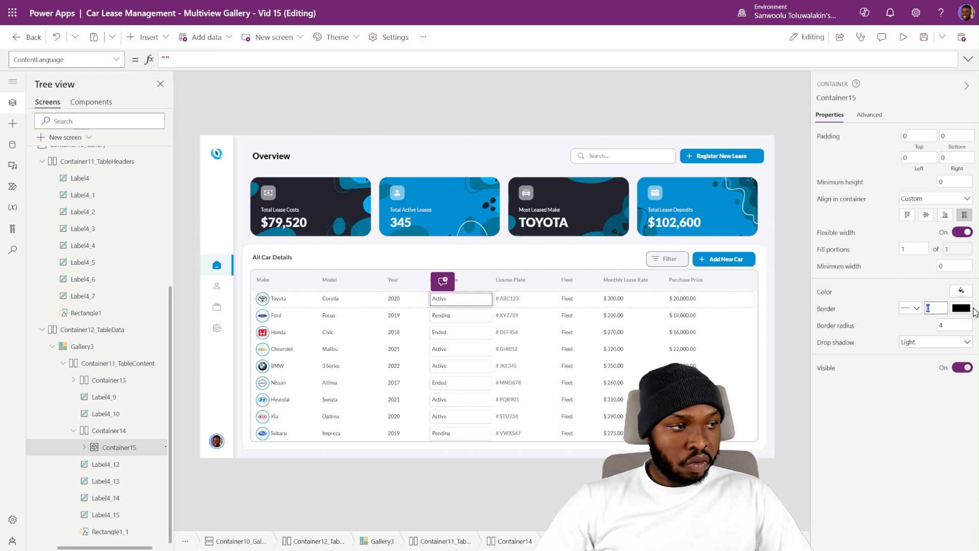
type("2")
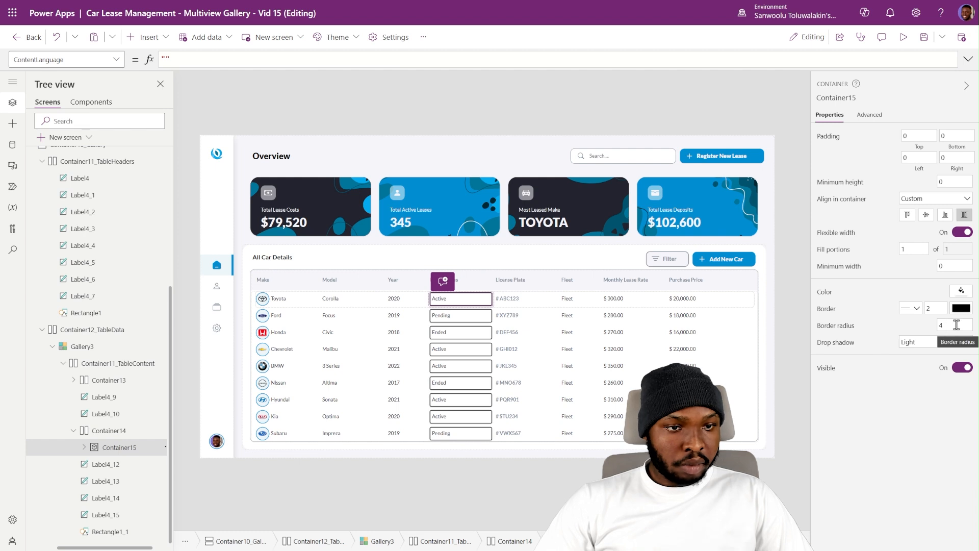
left_click_drag(946, 325, 935, 325)
type("10")
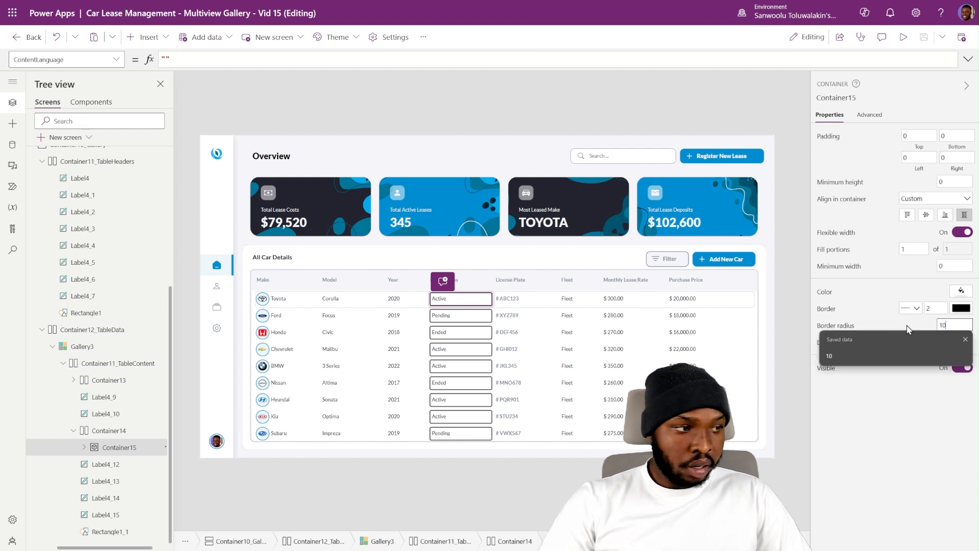
left_click(928, 345)
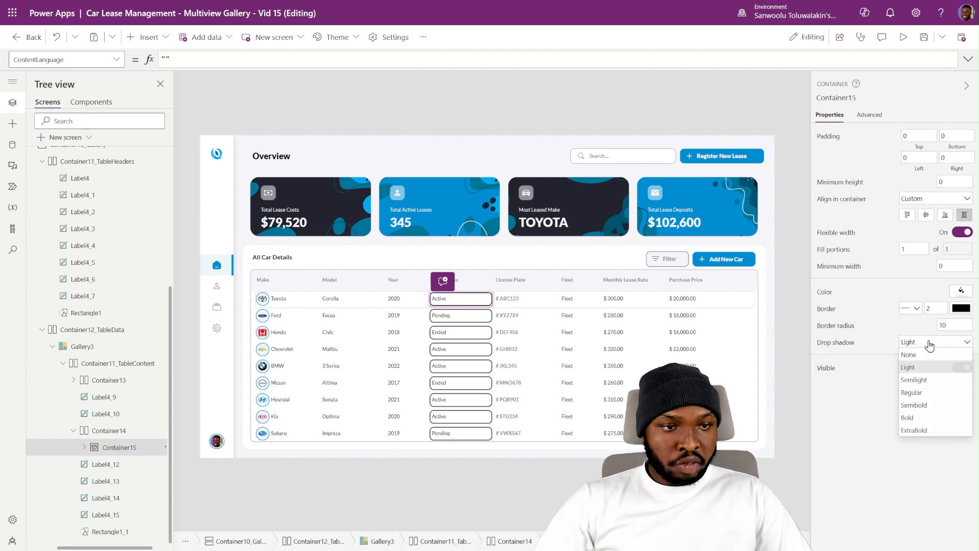
left_click(923, 358)
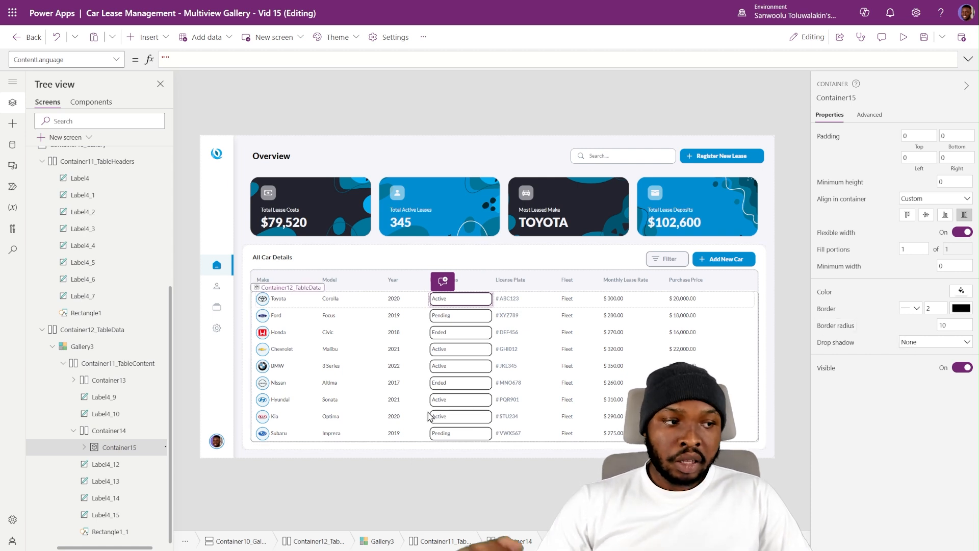
Center the text of the lease status label inside Container15.
left_click(459, 299)
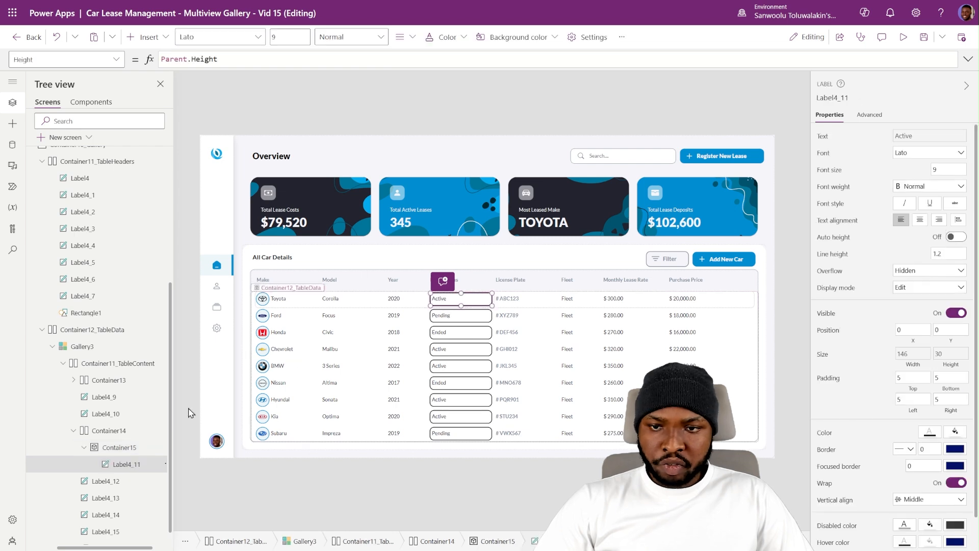
left_click(919, 220)
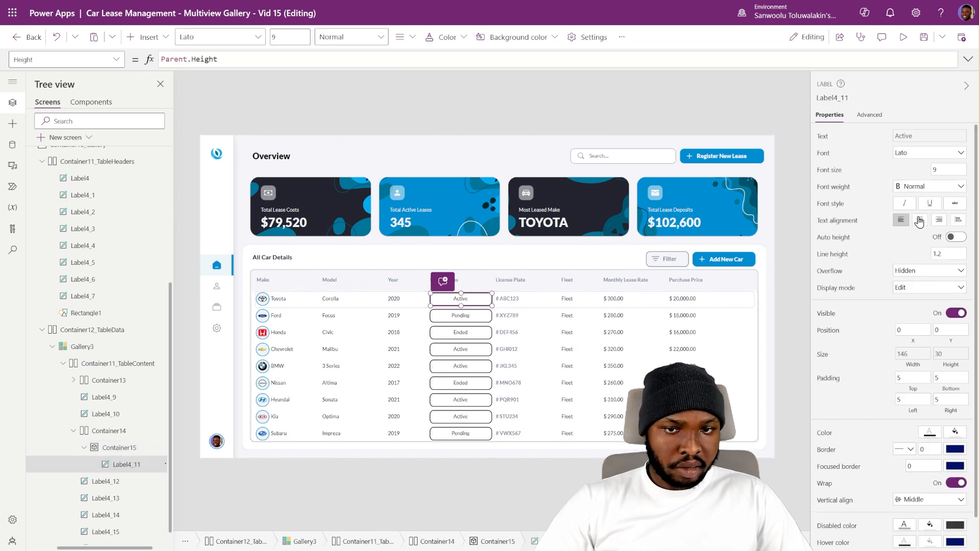
Turn off flexible width for Container15 and set its width to 100.
left_click(109, 447)
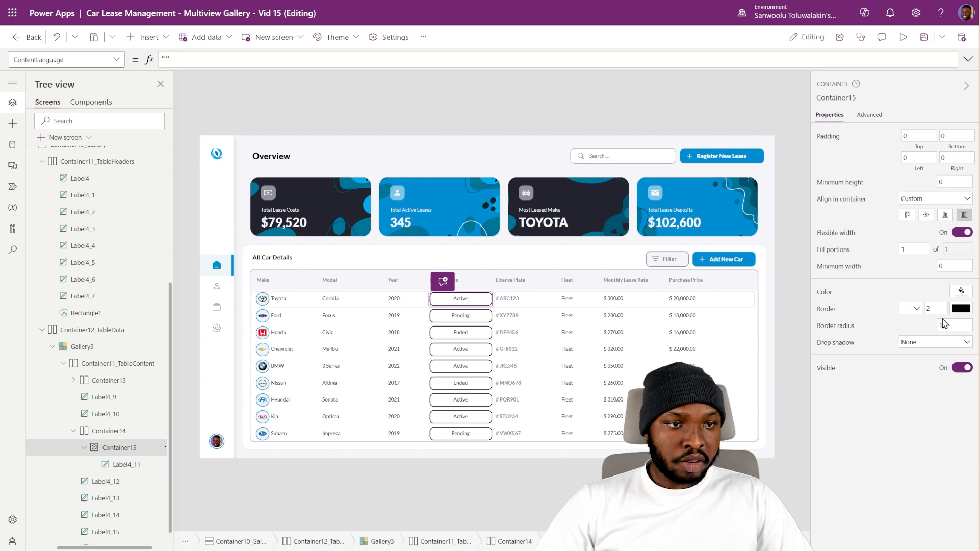
left_click(962, 233)
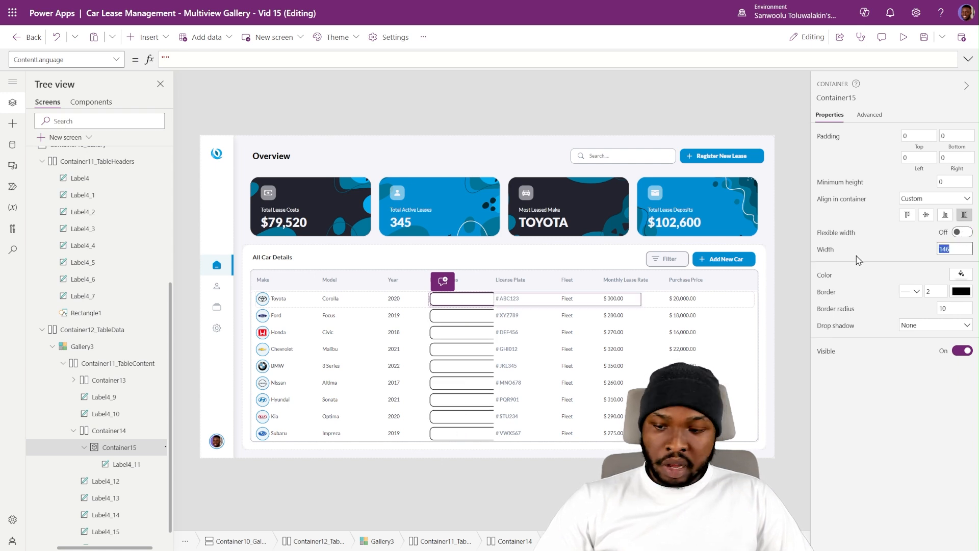
type("100")
key("Return")
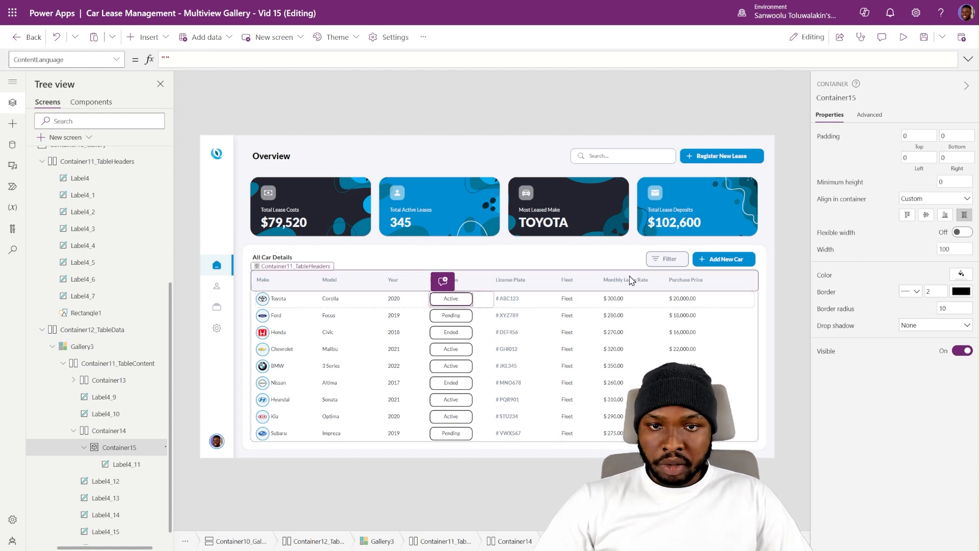
left_click(778, 231)
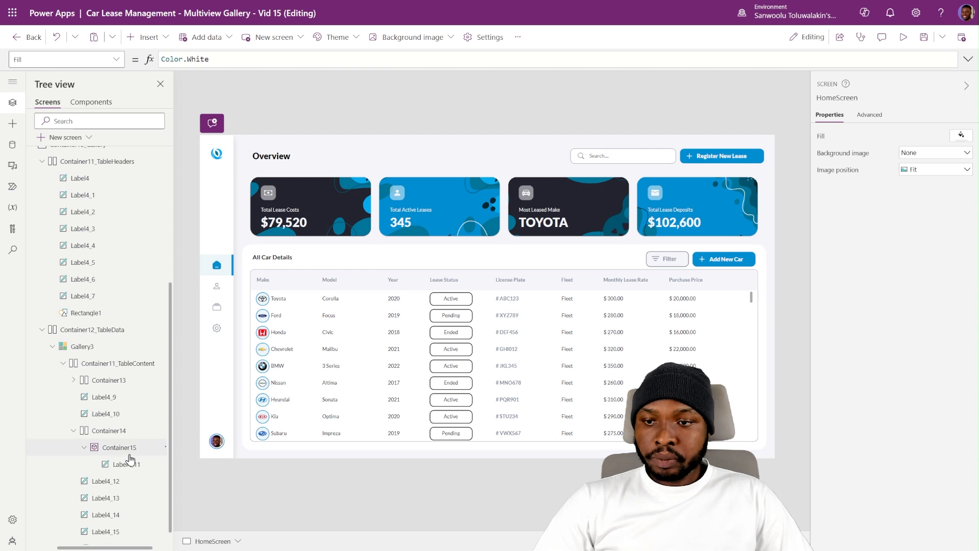
Set the font weight of Label4_11 to Semibold.
left_click(125, 464)
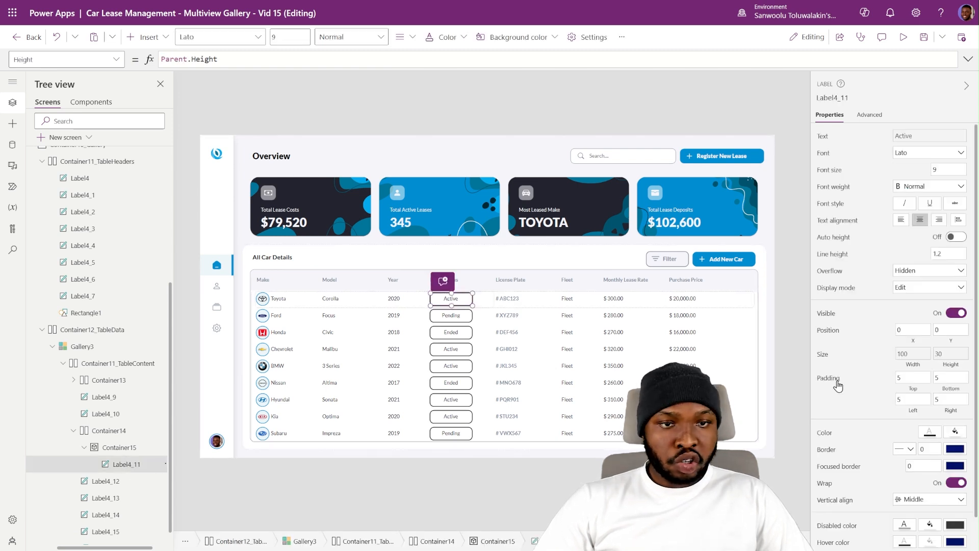
left_click(941, 187)
left_click(916, 213)
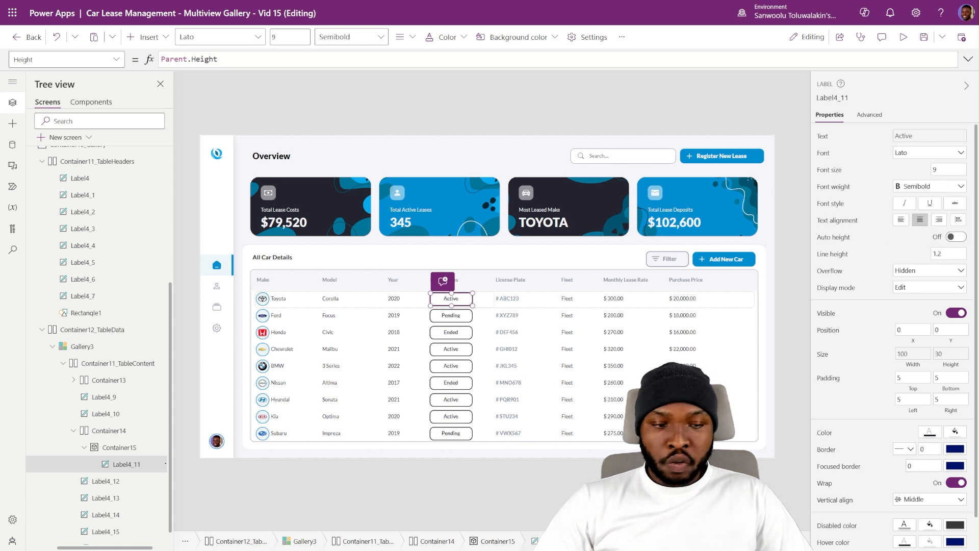
Set Label4_11's Color formula to Switch(Text(ThisItem.LeaseStatus), "Active", RGBA(59,151,110,1), "Pending", RGBA(151,108,59,1), "Ended", RGBA(104,59,151,1)).
scroll(887, 402, "down", 1)
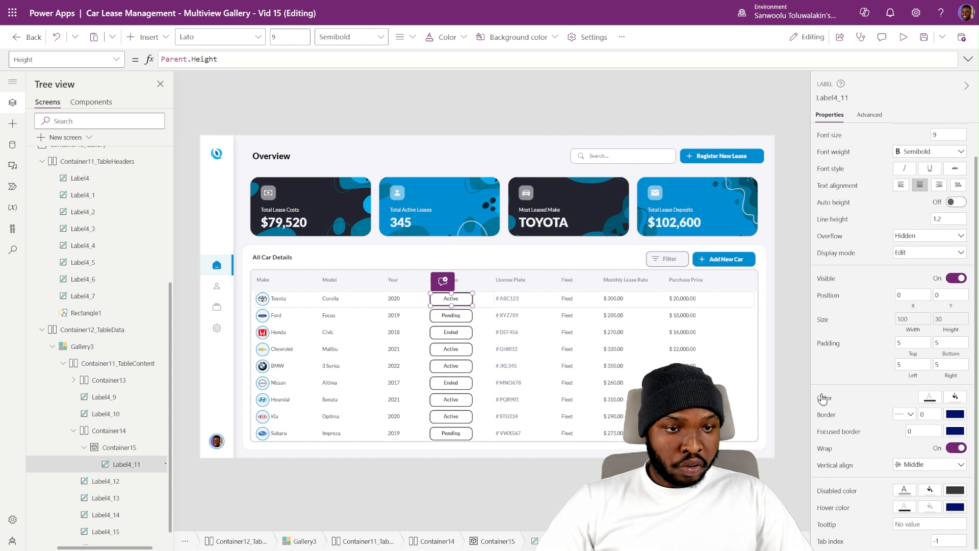
left_click(823, 399)
left_click(967, 59)
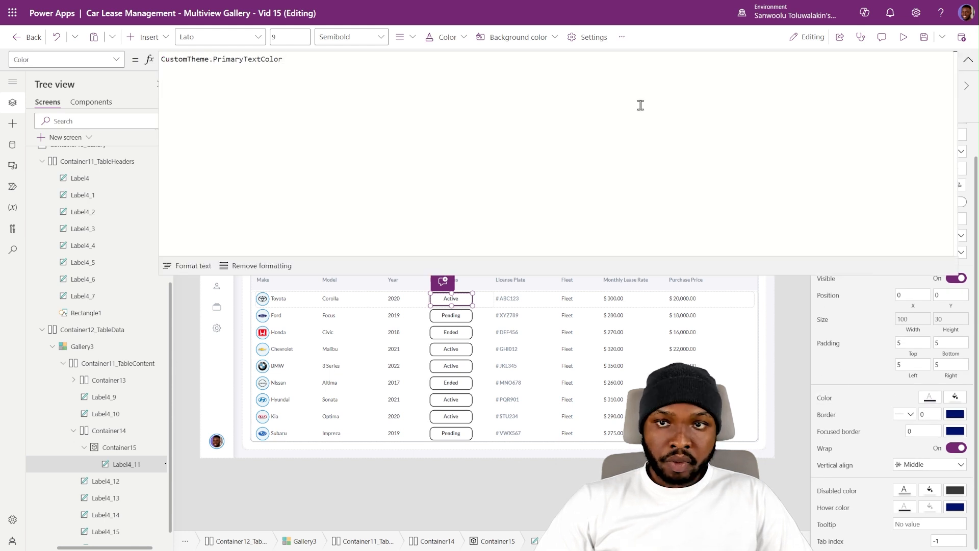
key("ctrl+a")
type("Switch(     Text(ThisItem.LeaseStatus),      \"Active\", RGBA(59,151,110,1),     \"Pending\", RGBA(151,108,59,1),     \"Ended\", RGBA(104,59,151,1) )")
left_click(255, 97)
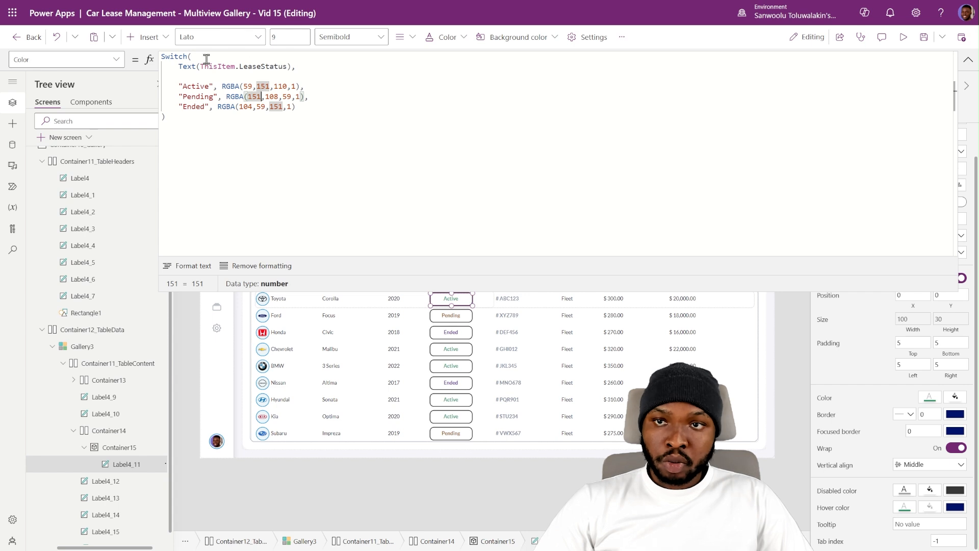
Review the Switch formula's status expression and the color assigned to each lease status, and collapse the formula editor.
left_click_drag(180, 66, 291, 59)
left_click(288, 78)
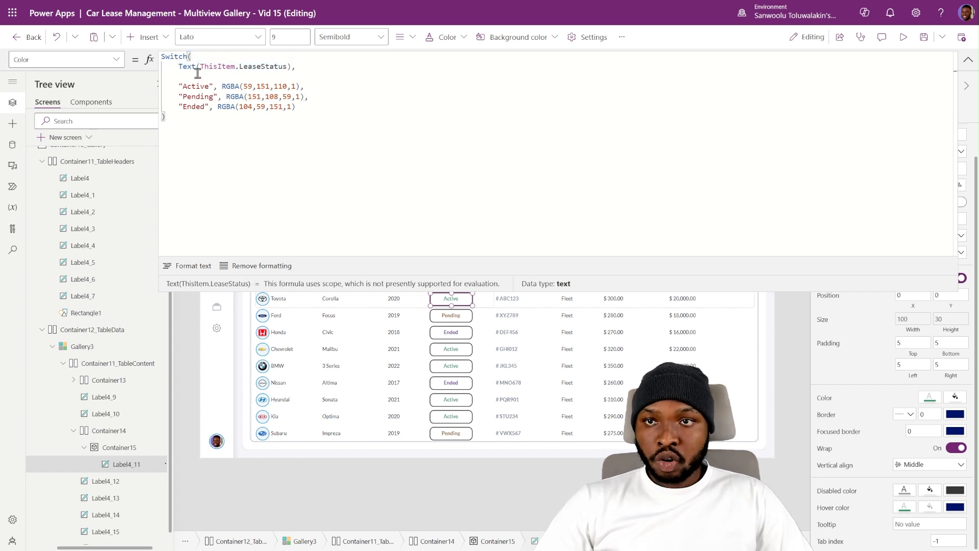
left_click(192, 87)
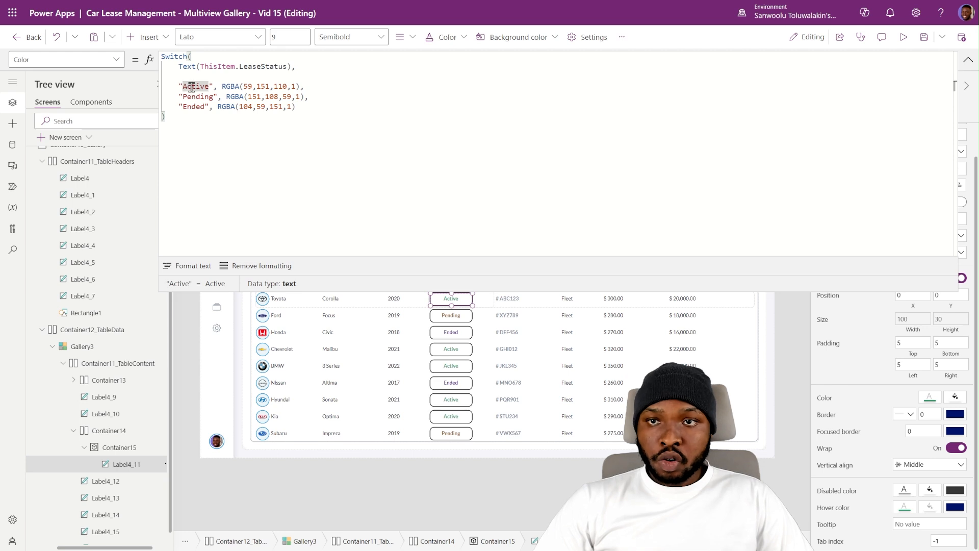
left_click_drag(223, 86, 322, 89)
left_click(188, 97)
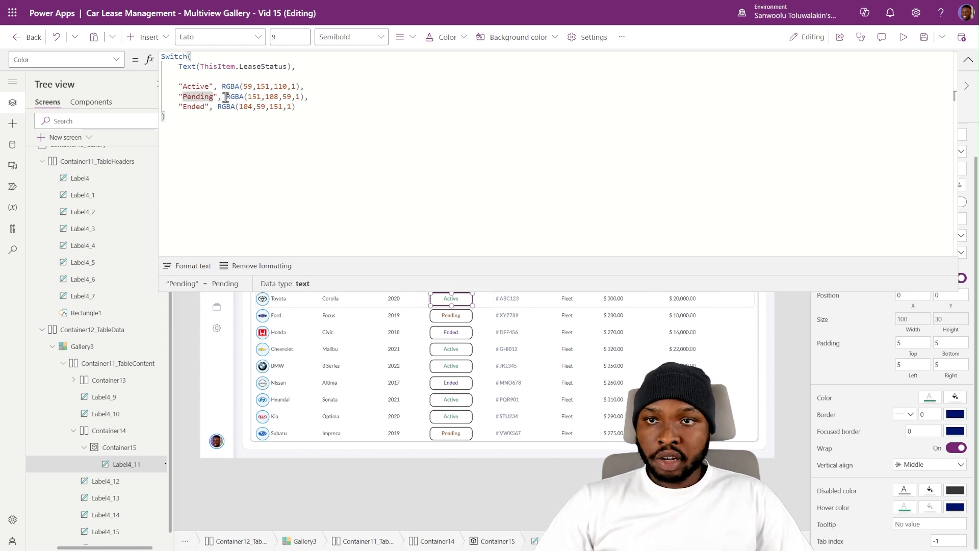
left_click_drag(226, 97, 315, 94)
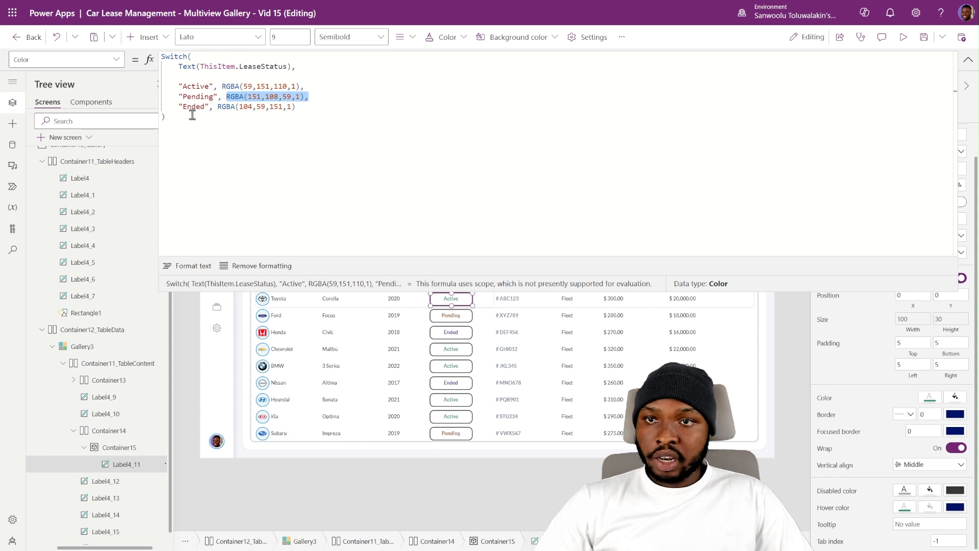
left_click_drag(218, 106, 306, 106)
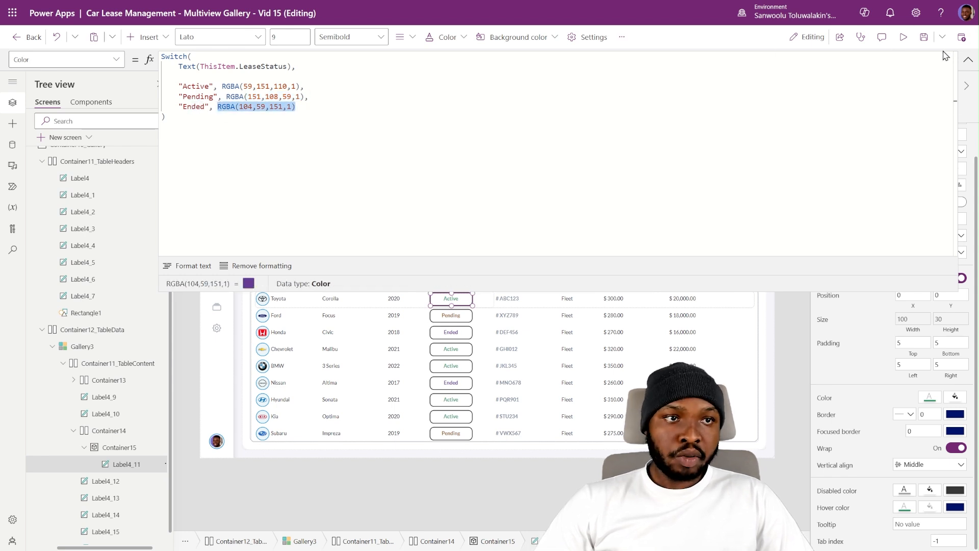
left_click(967, 59)
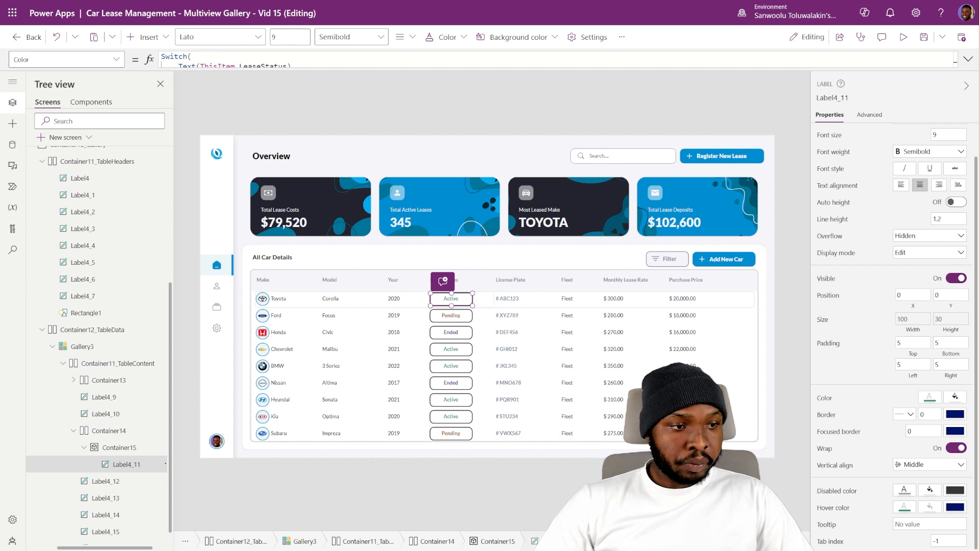
Set the BorderColor of Container15 to Label4_11.Color so the border matches the status text.
left_click(117, 447)
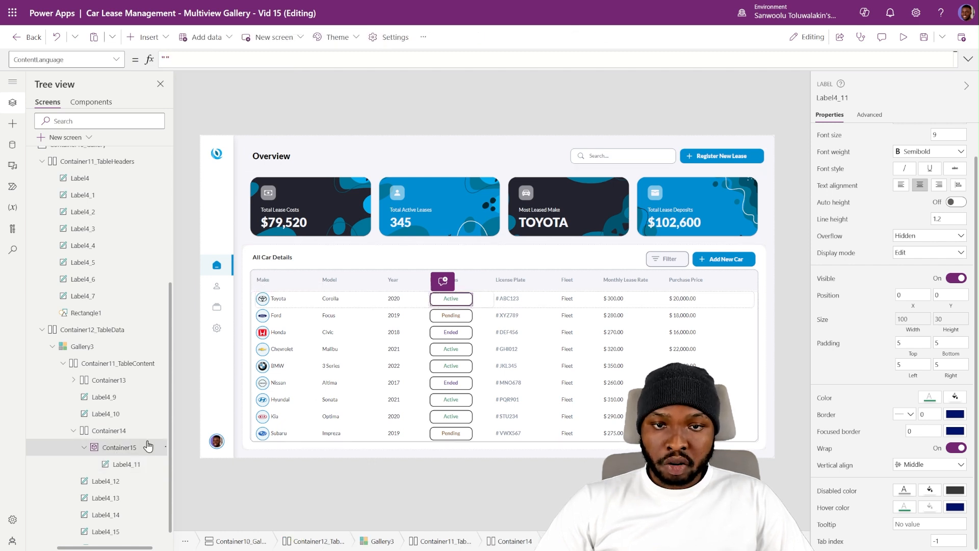
double_click(128, 465)
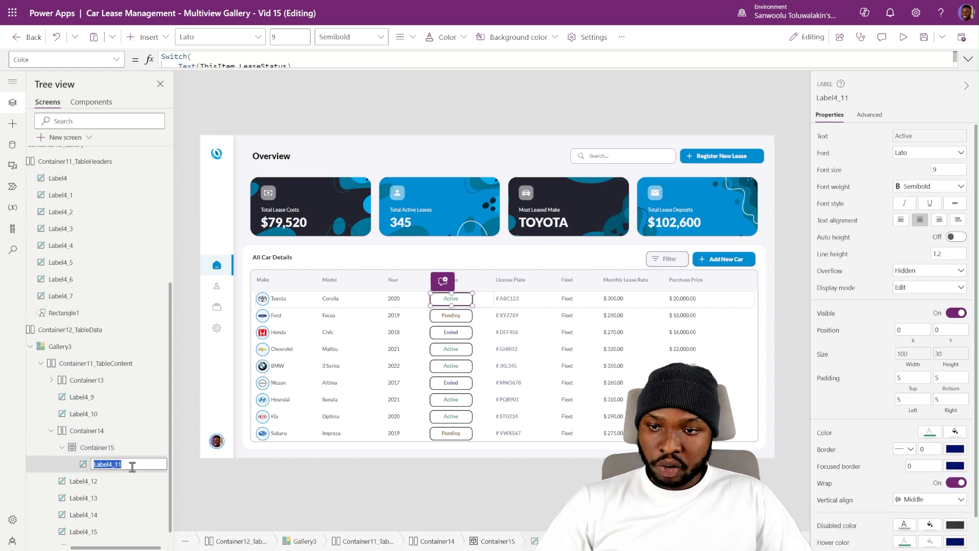
left_click(112, 452)
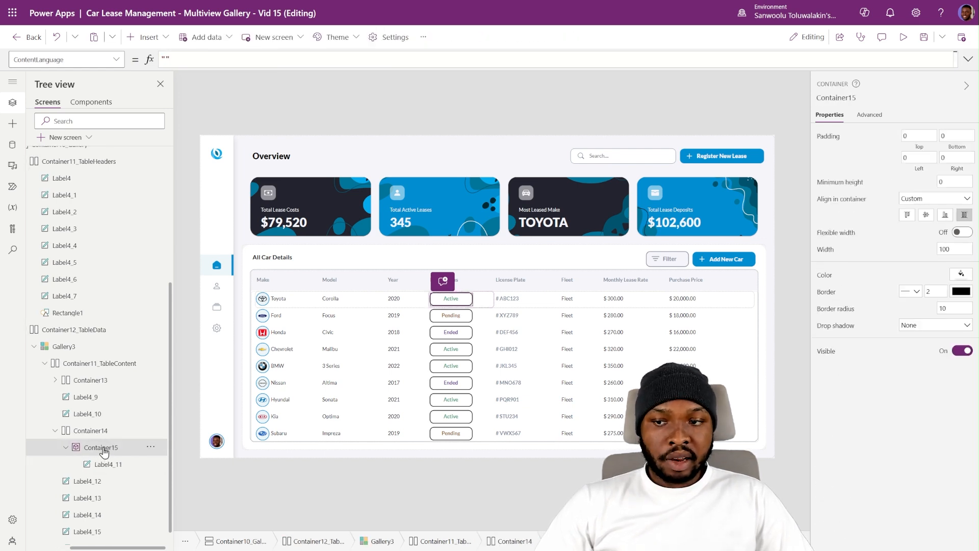
left_click(869, 115)
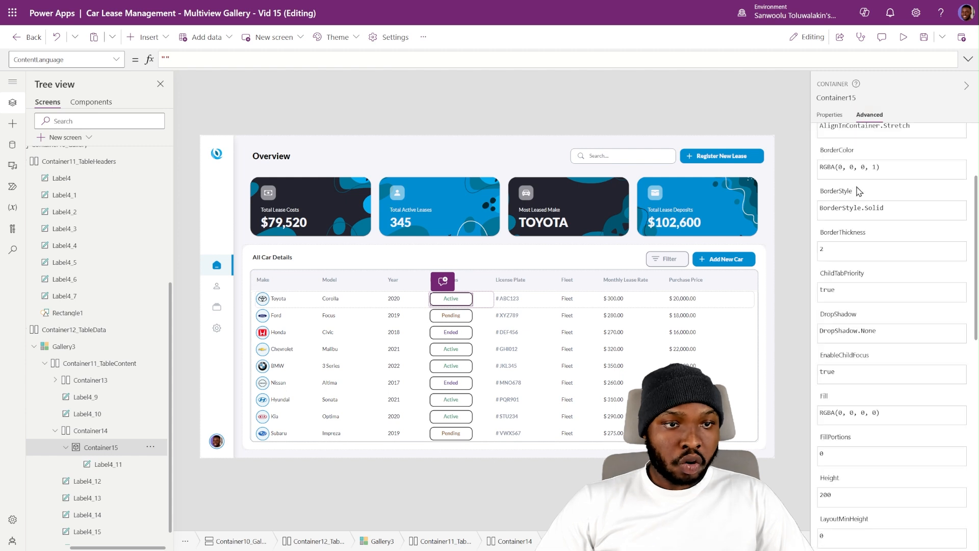
scroll(862, 243, "up", 2)
left_click(905, 234)
key("ctrl+a")
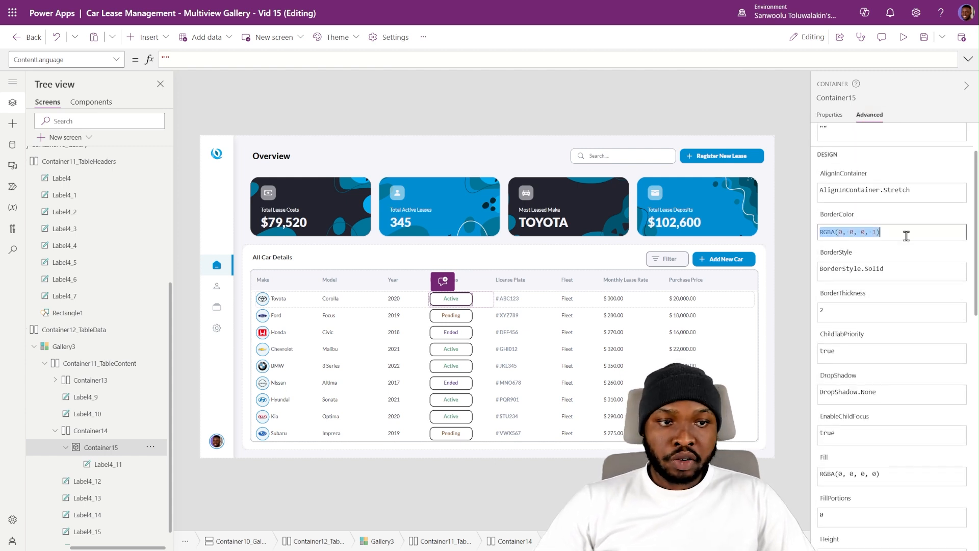
type("Label4_11.")
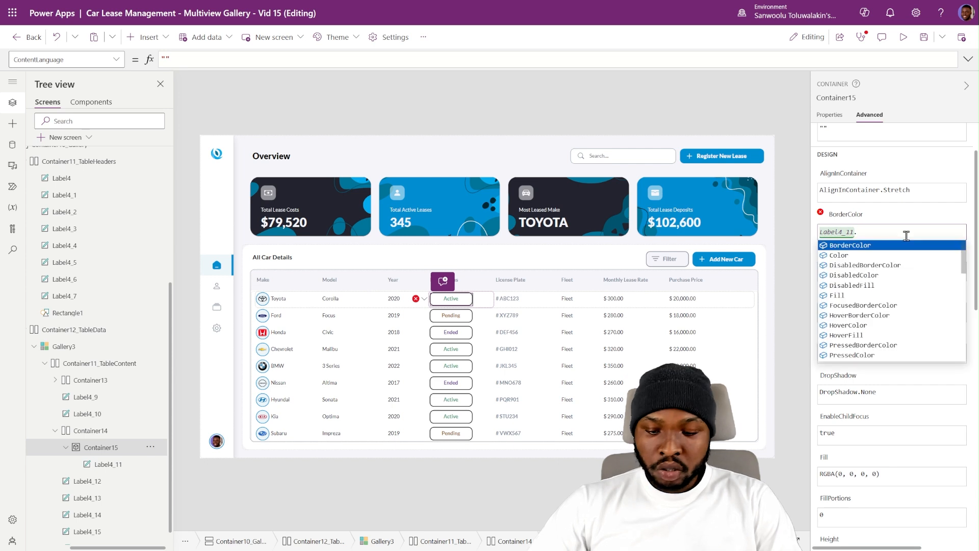
type("c")
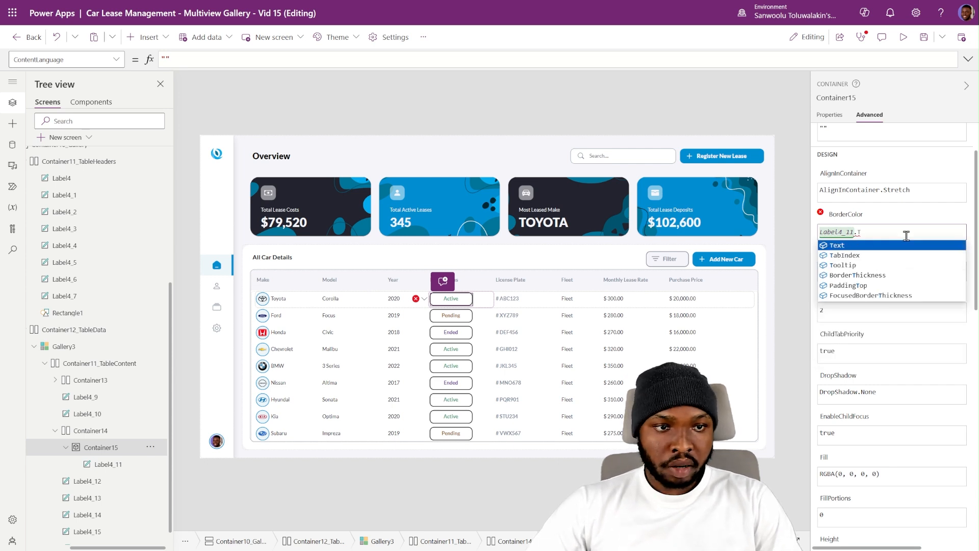
key("Escape")
type("olor")
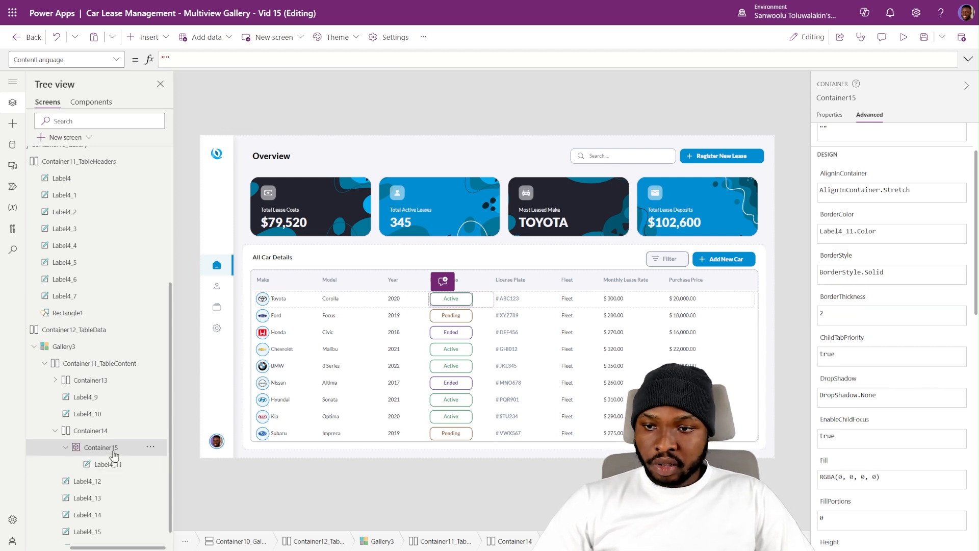
Set Container15's Fill to ColorFade(Label4_11.Color, 95%) so each status badge gets a light tint of its text color.
left_click(829, 114)
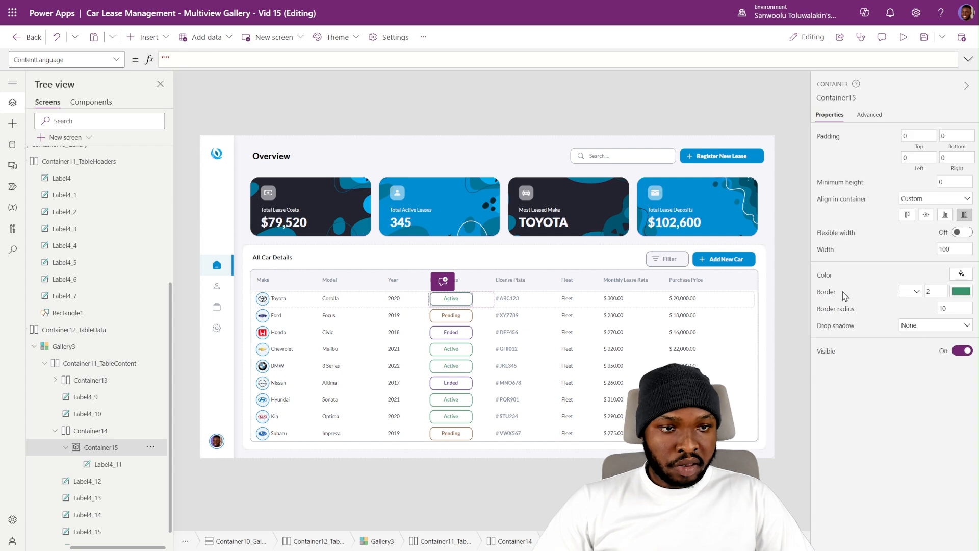
left_click(832, 278)
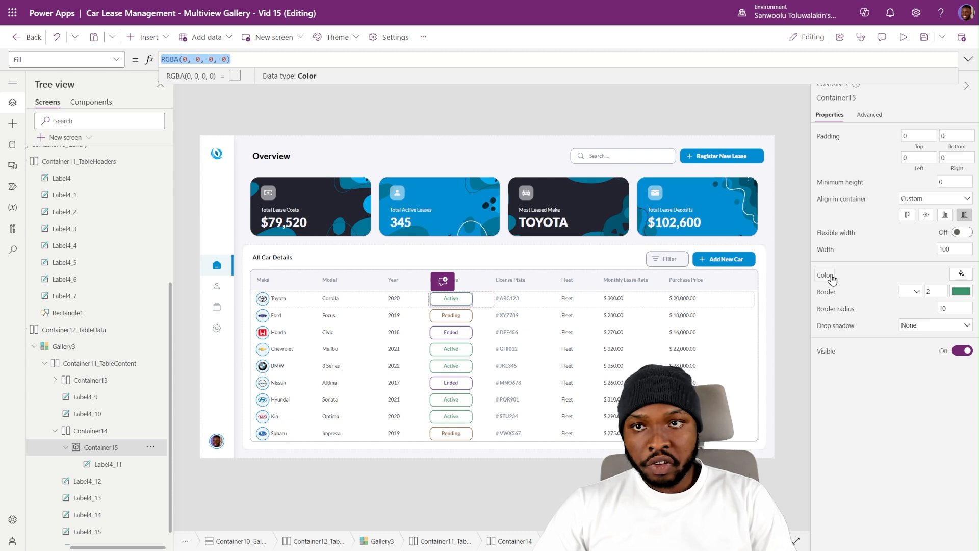
type("co")
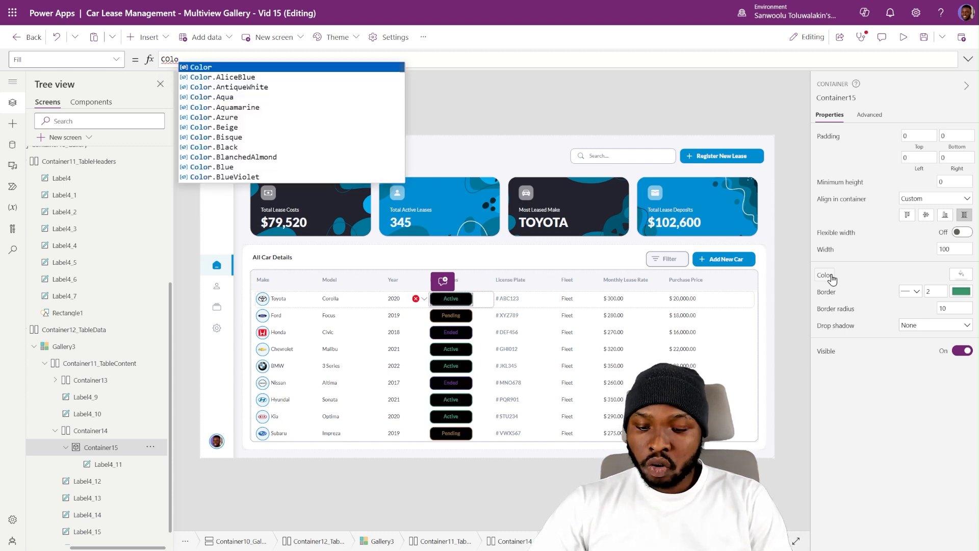
type("lorf")
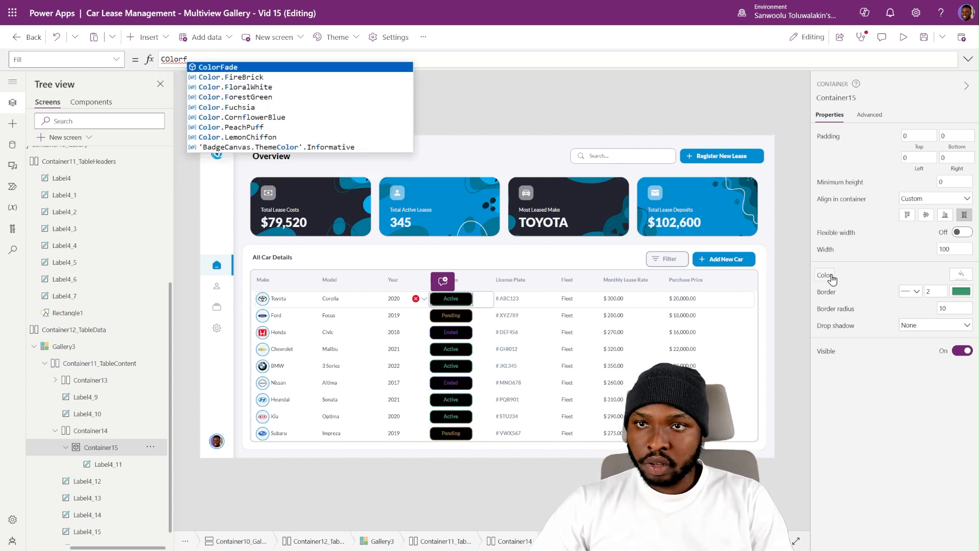
key("Tab")
type("(Label4_11")
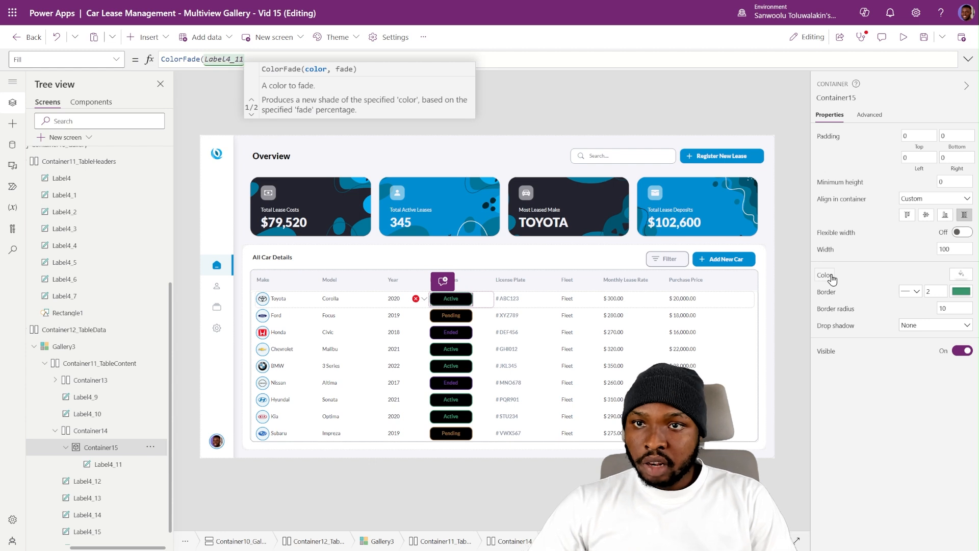
type(".col")
key("Tab")
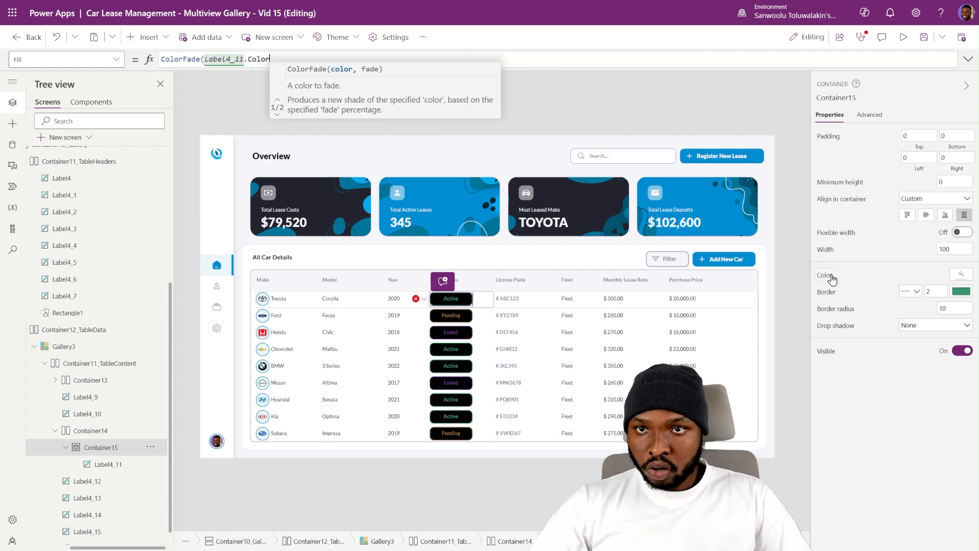
type(", 9")
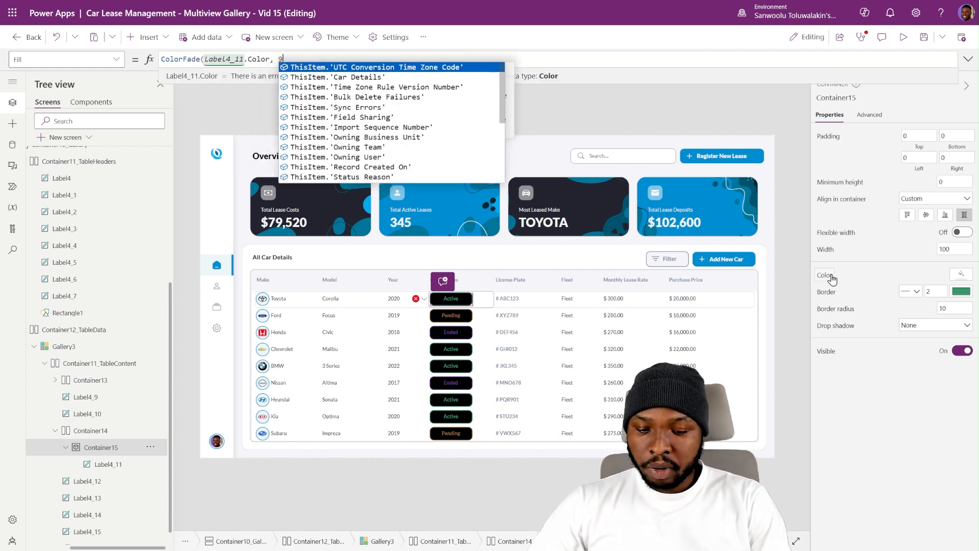
type("5%)")
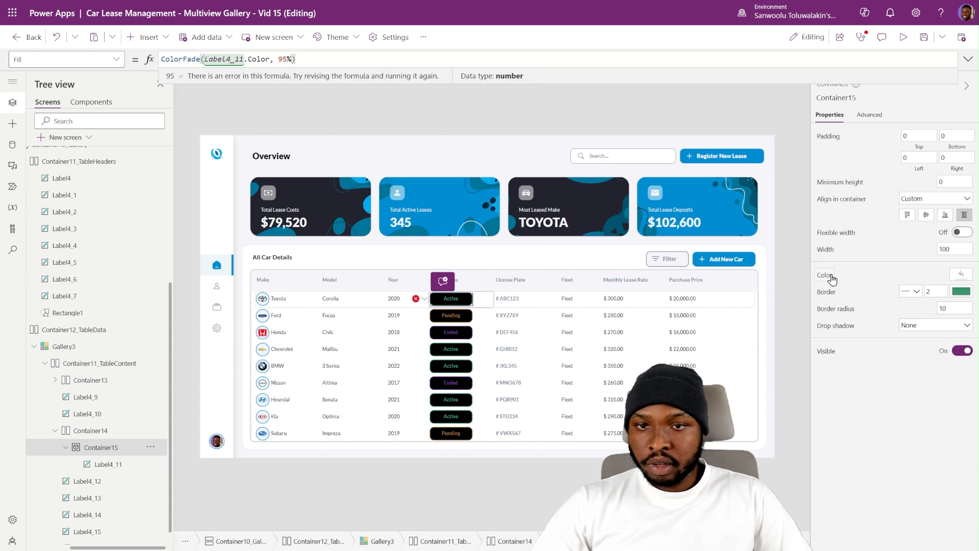
left_click(778, 234)
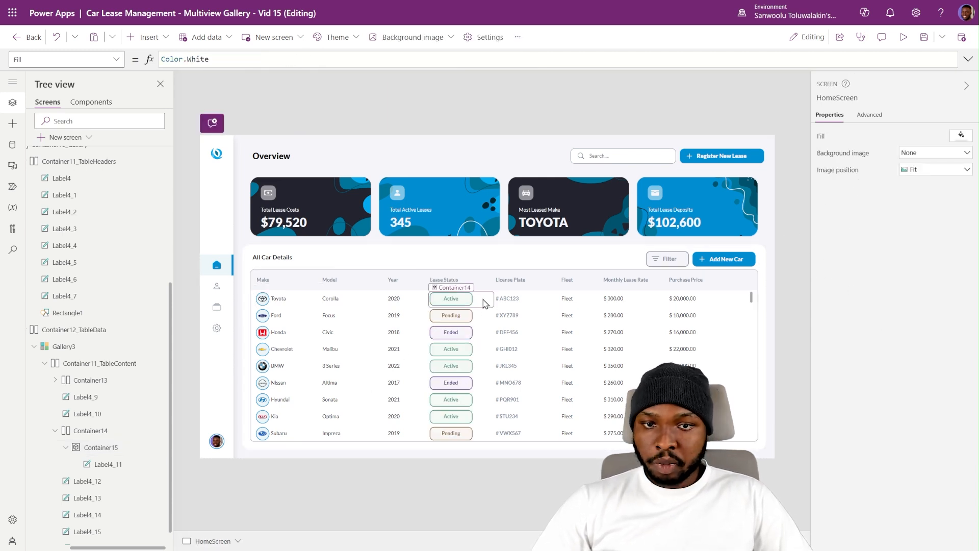
left_click(451, 301)
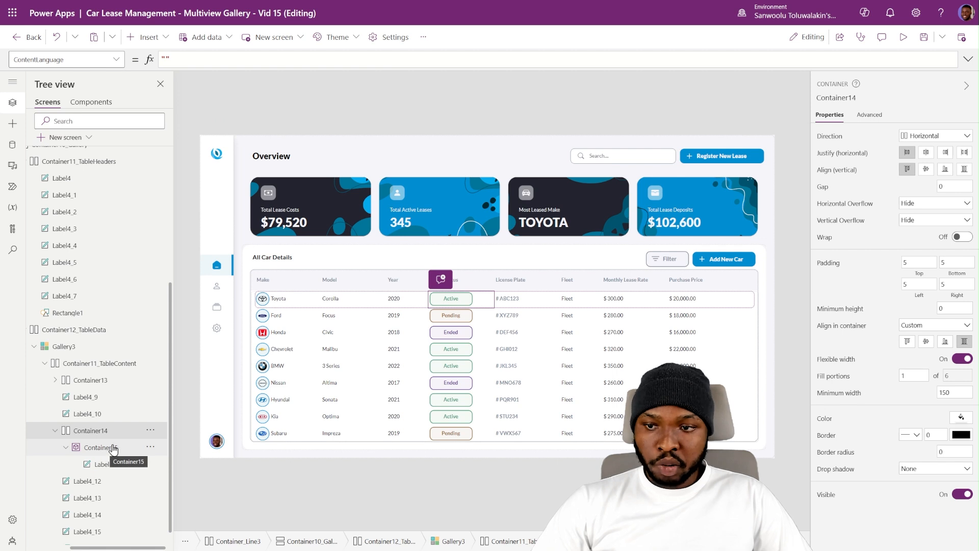
left_click(585, 305)
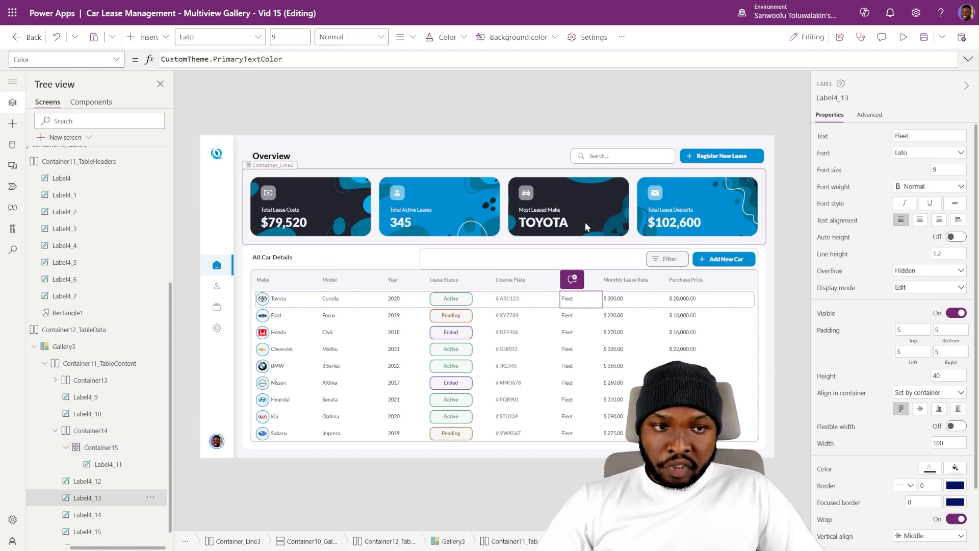
key("Escape")
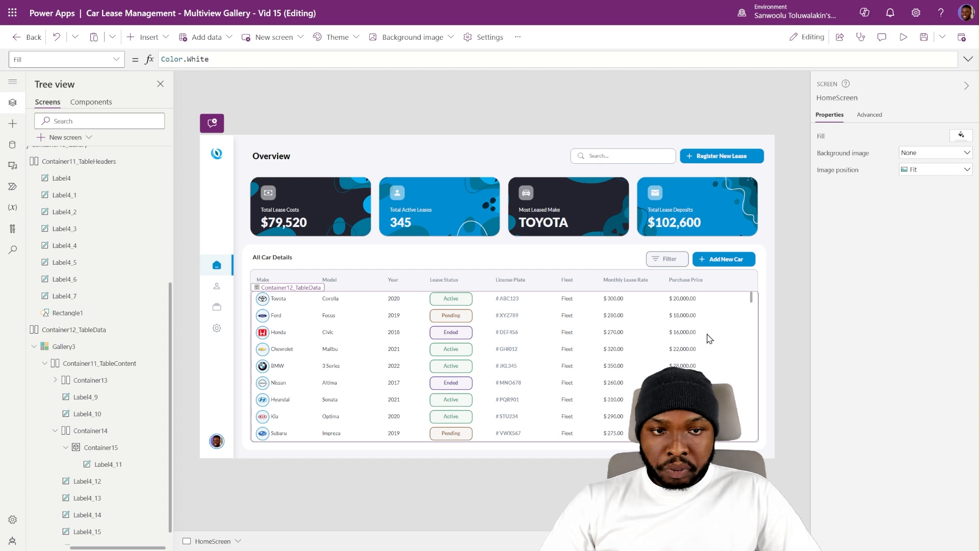
left_click(530, 301)
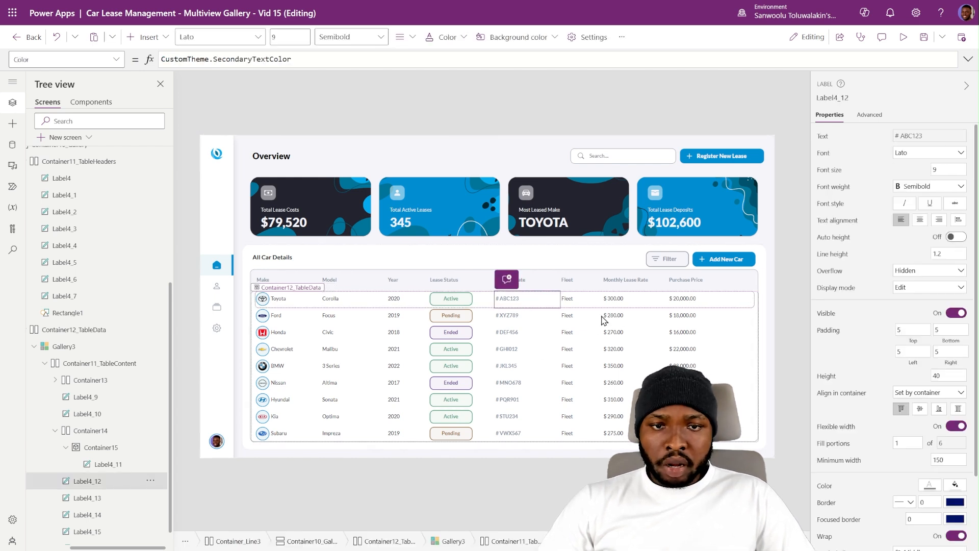
Insert a horizontal container into the gallery row's Container11_TableContent.
left_click(574, 305)
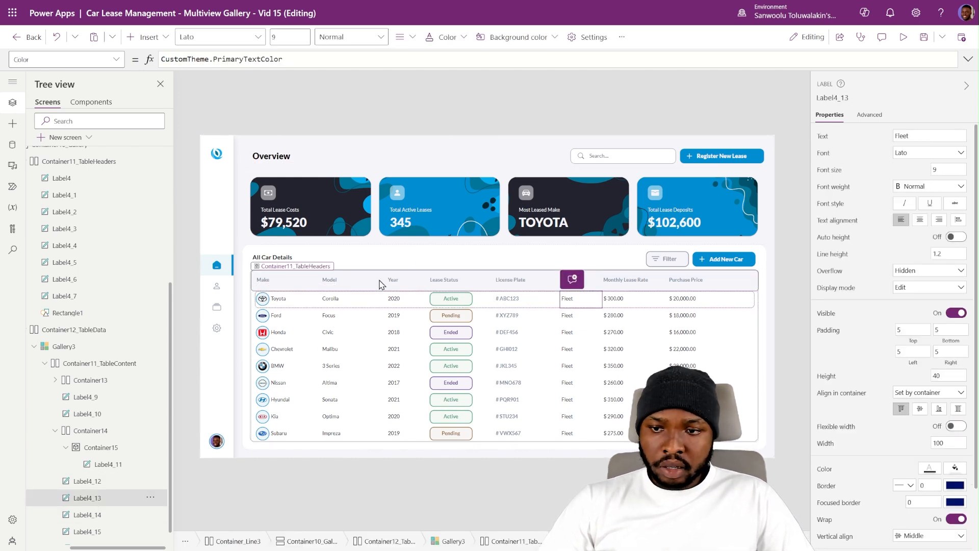
left_click(136, 38)
left_click(164, 65)
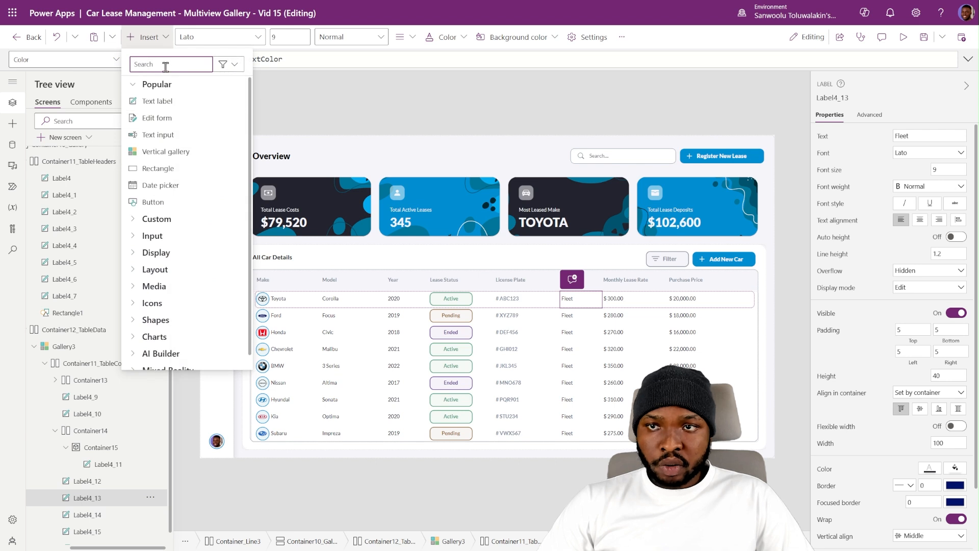
type("con")
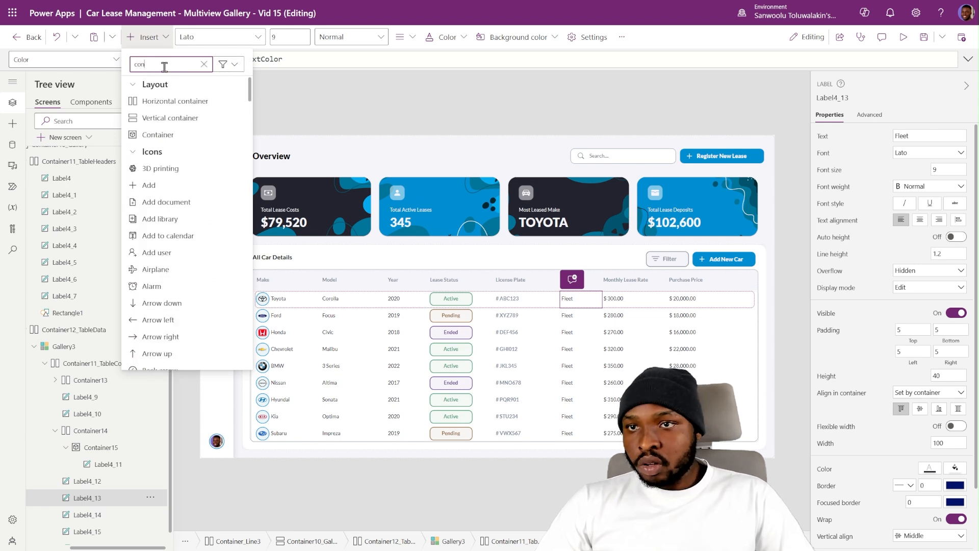
left_click(187, 100)
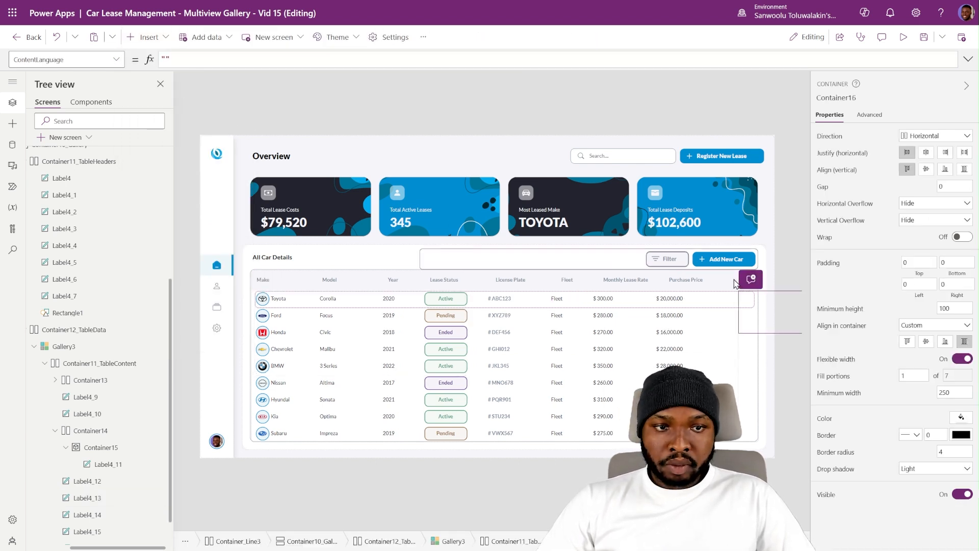
Reorder the new horizontal container so it sits directly after the Fleet label Label4_13 in the gallery row.
right_click(744, 296)
mouse_move(766, 312)
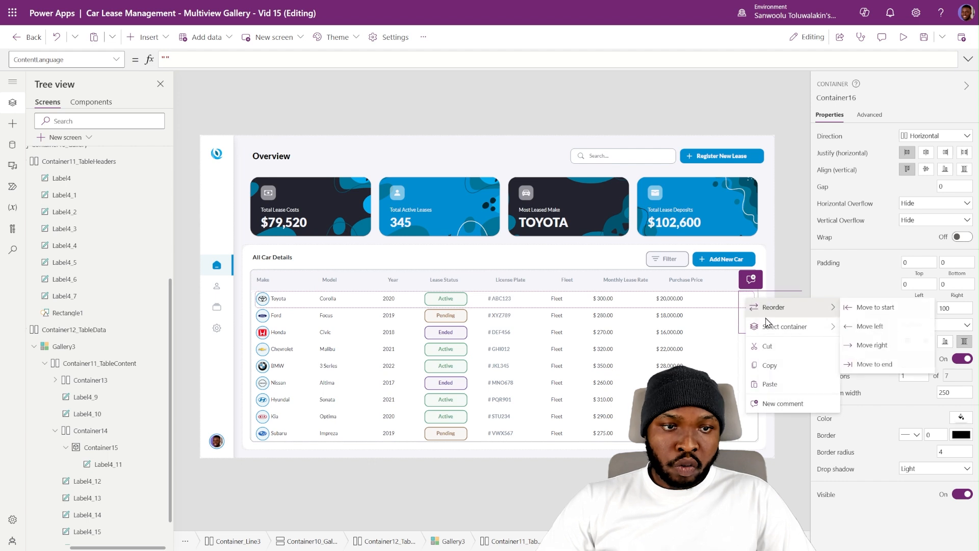
left_click(872, 327)
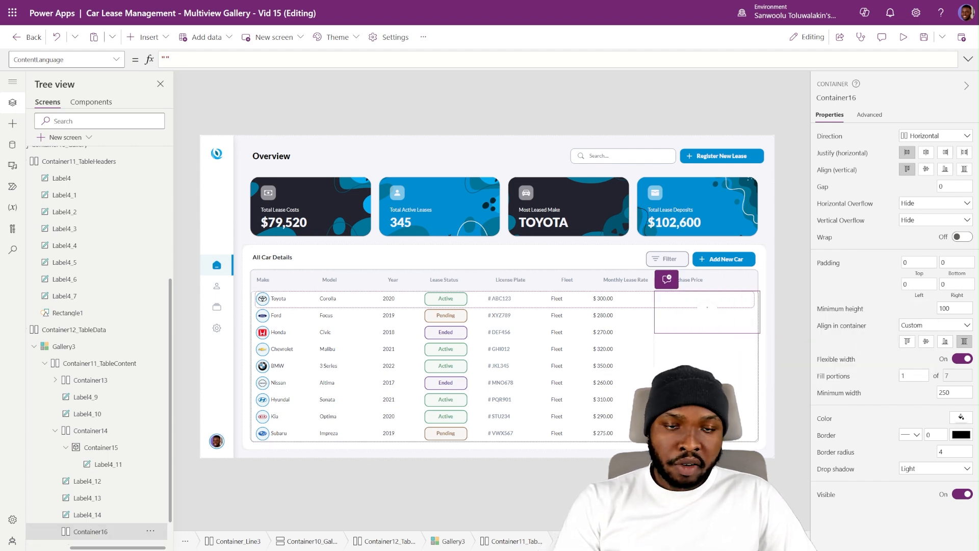
key("Left")
Cut the Fleet label Label4_13 from the gallery row and paste it into the new horizontal container.
left_click(561, 301)
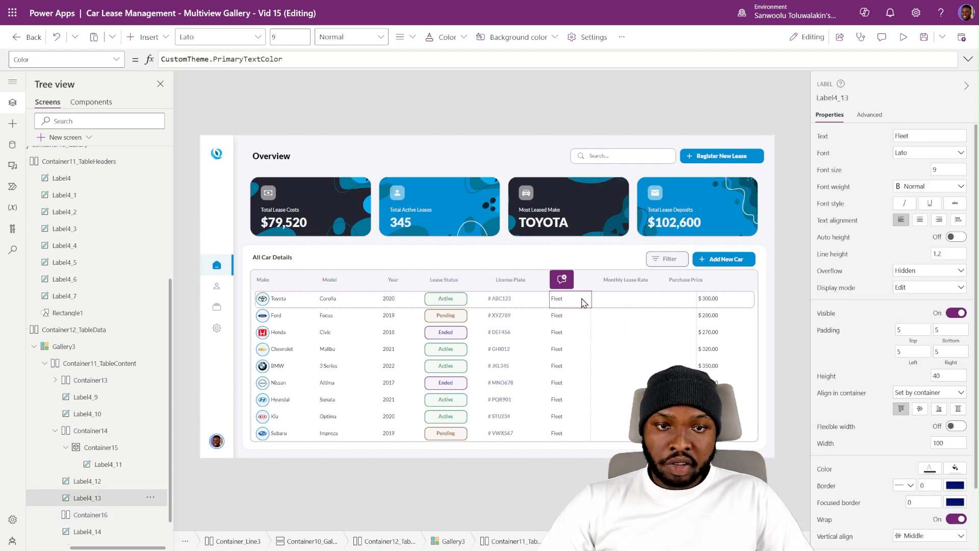
key("Delete")
left_click(569, 303)
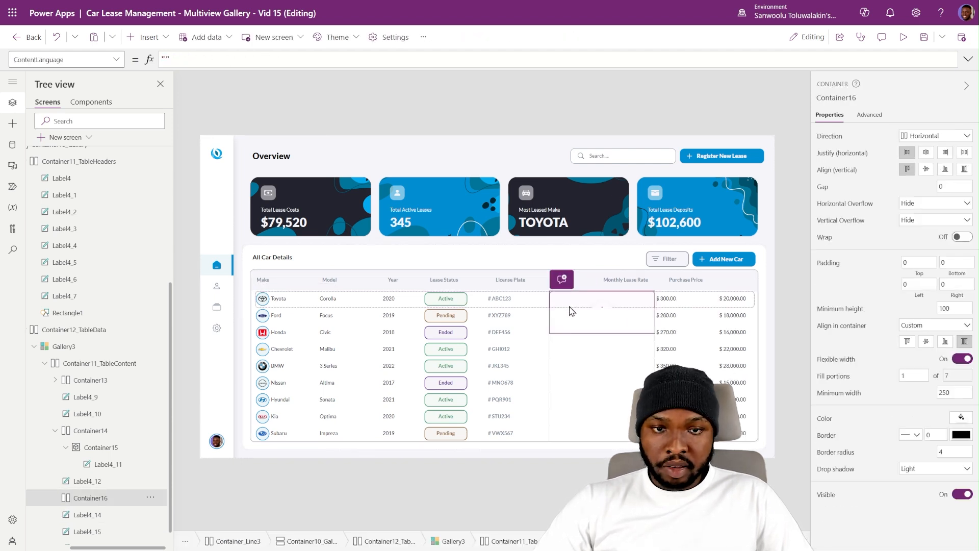
key("ctrl+z")
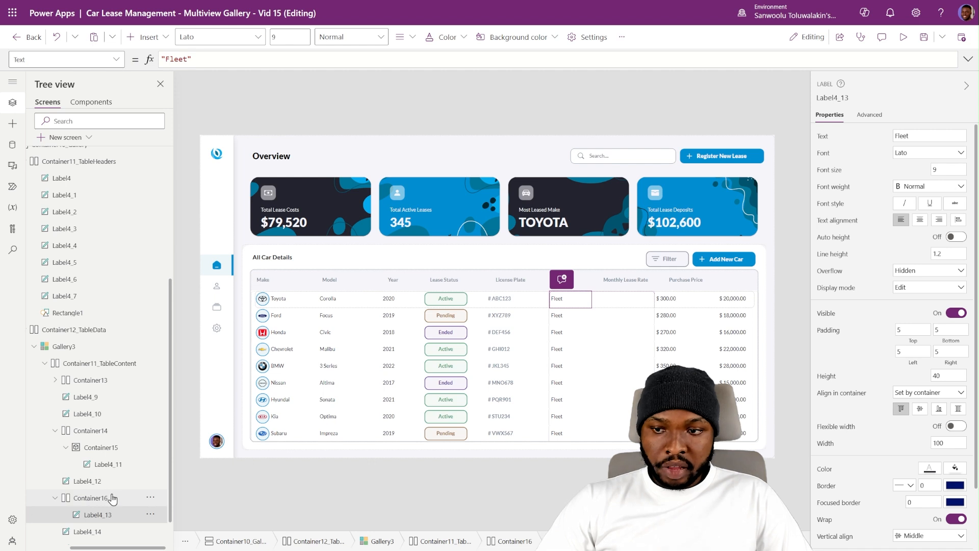
Turn off flexible width for Container16 and set its width to 100, matching the Fleet column header.
left_click(91, 498)
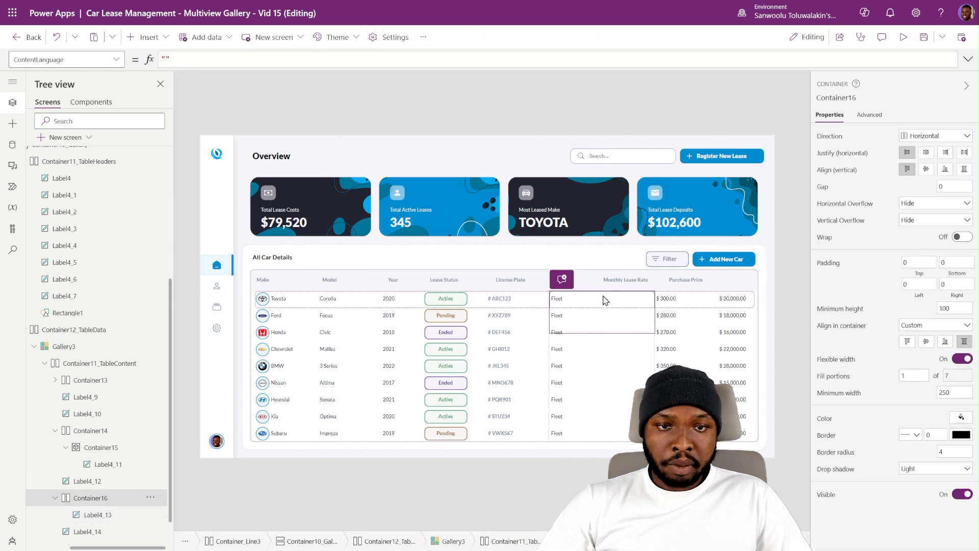
left_click(586, 281)
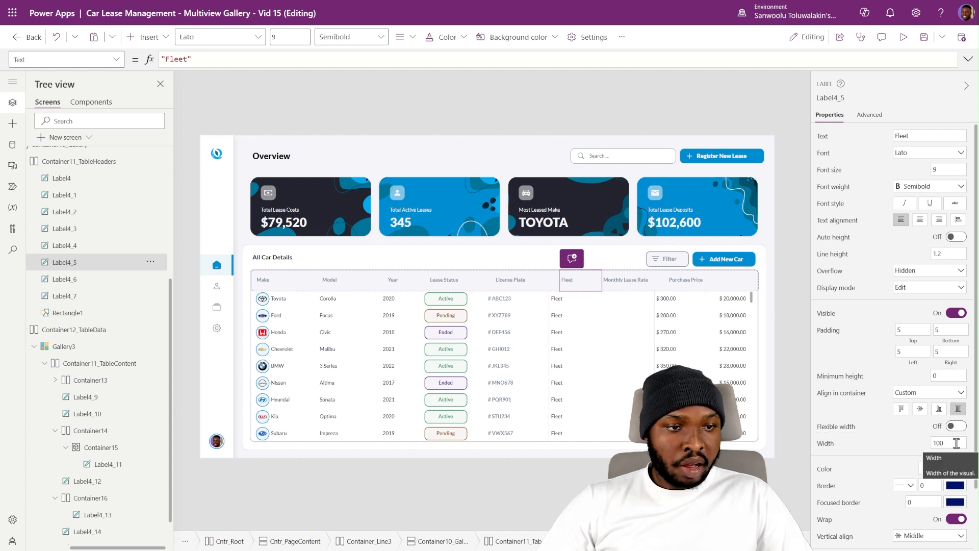
left_click(581, 302)
scroll(67, 410, "down", 1)
left_click(117, 464)
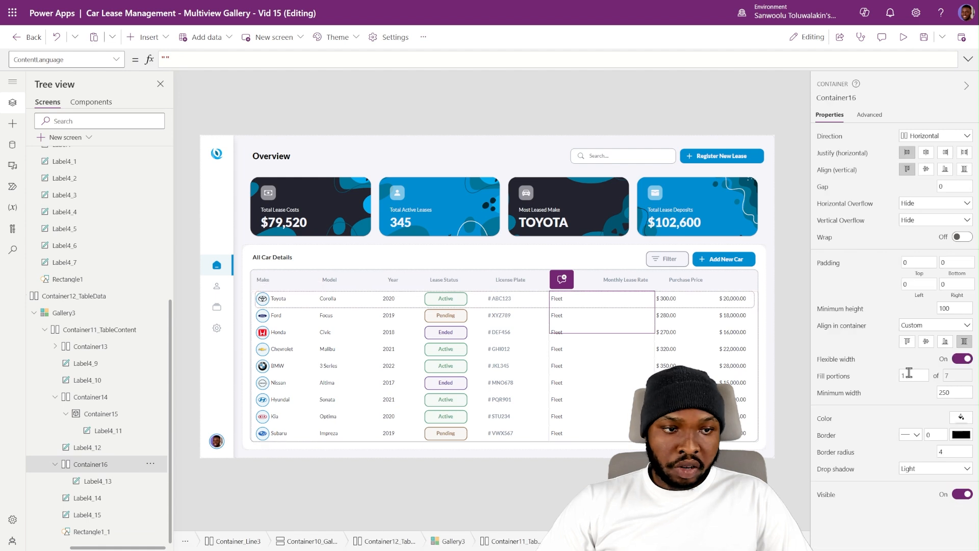
left_click(962, 359)
left_click(963, 359)
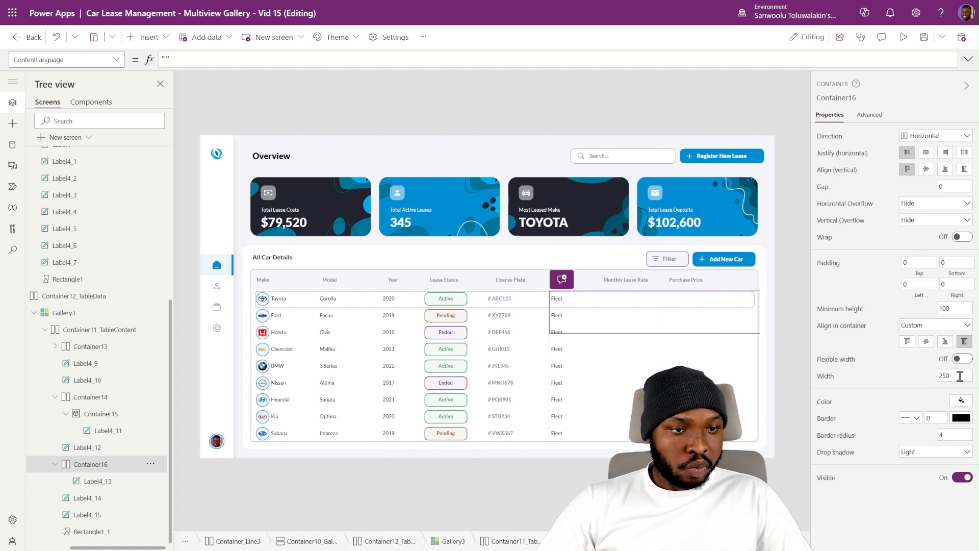
left_click_drag(960, 377, 881, 386)
type("100")
left_click(897, 372)
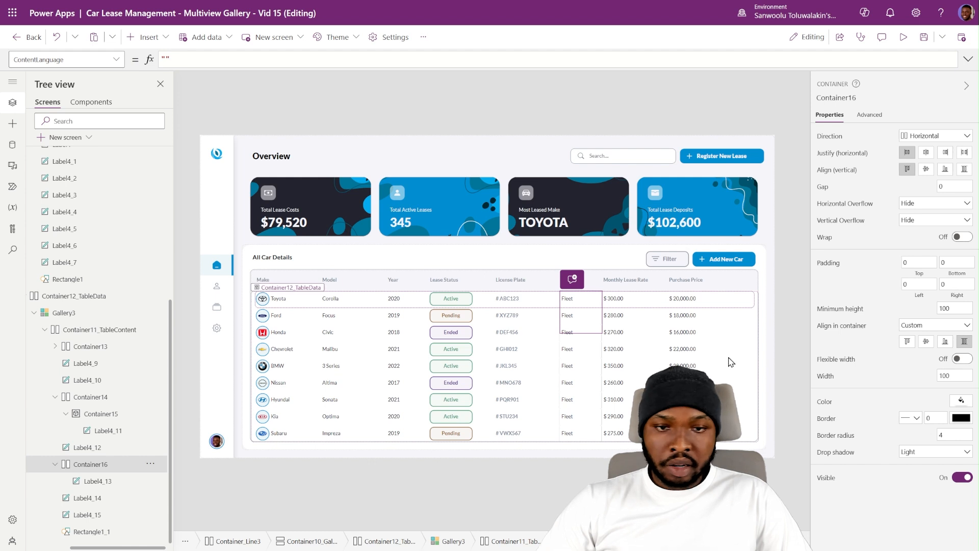
Set Container16's minimum height and border radius to 0 and its drop shadow to None.
left_click_drag(954, 309, 907, 315)
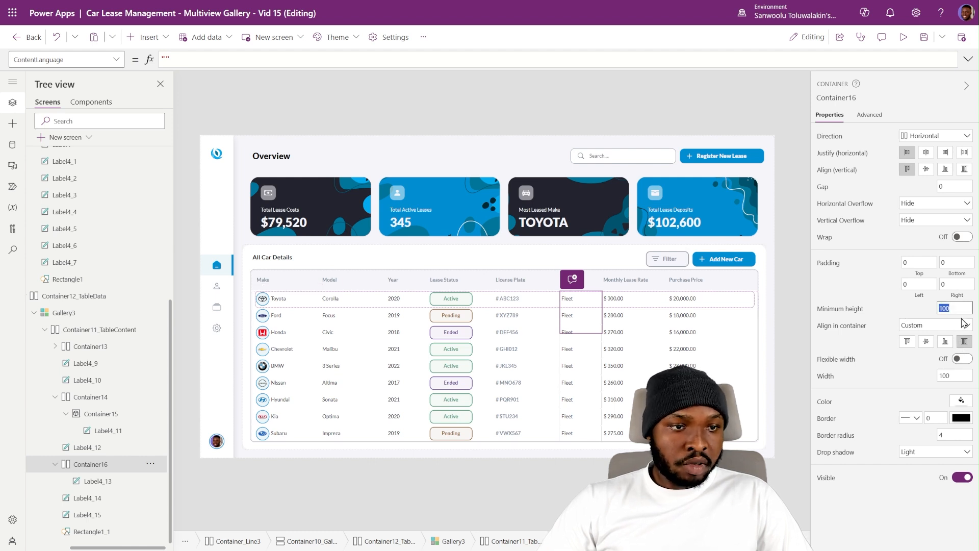
type("0")
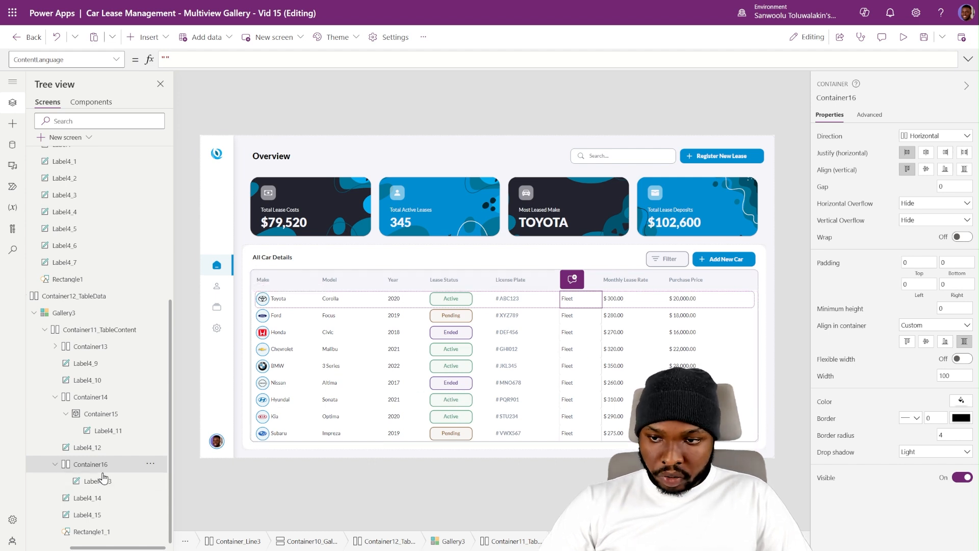
left_click(90, 481)
left_click(82, 464)
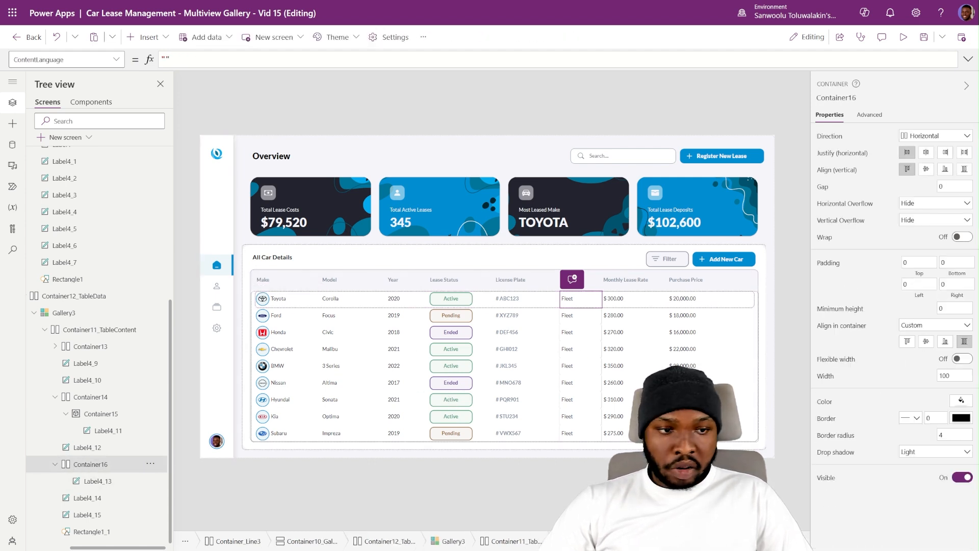
left_click(932, 452)
left_click(926, 366)
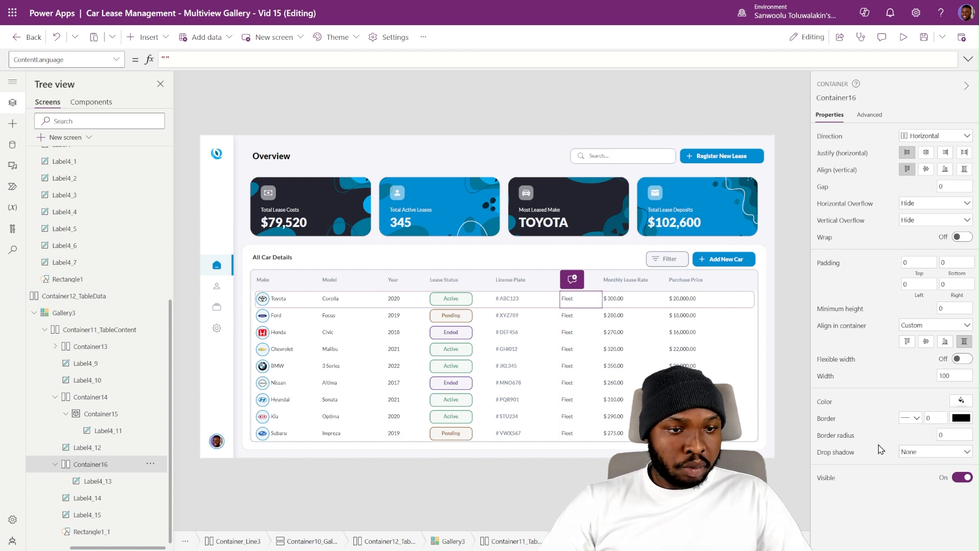
Insert a standard container alongside the Fleet label Label4_13 inside Container16.
left_click(106, 481)
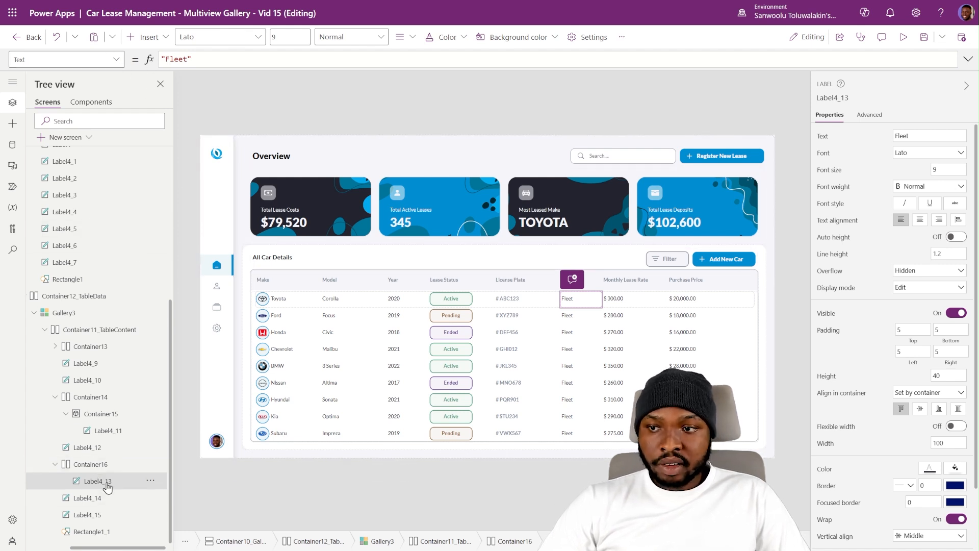
left_click(149, 38)
type("co")
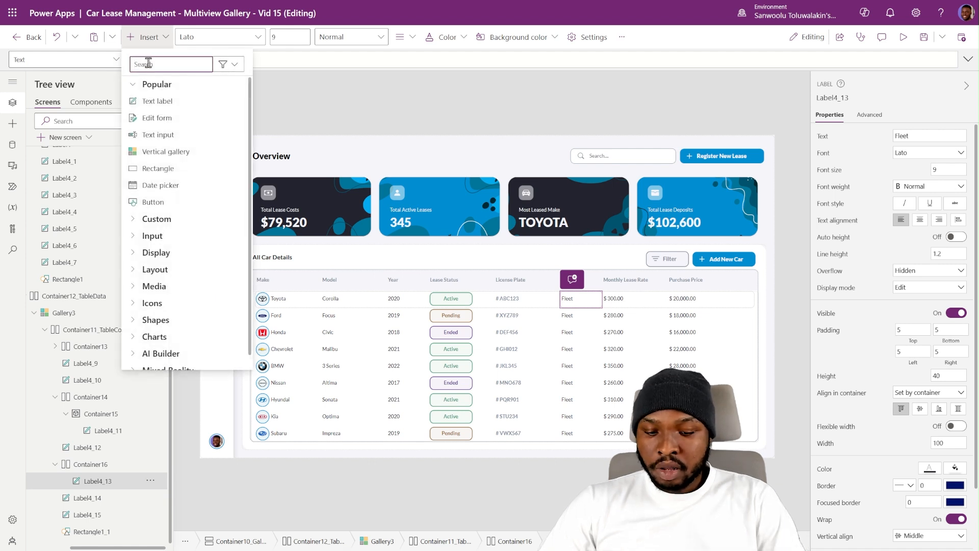
type("nt")
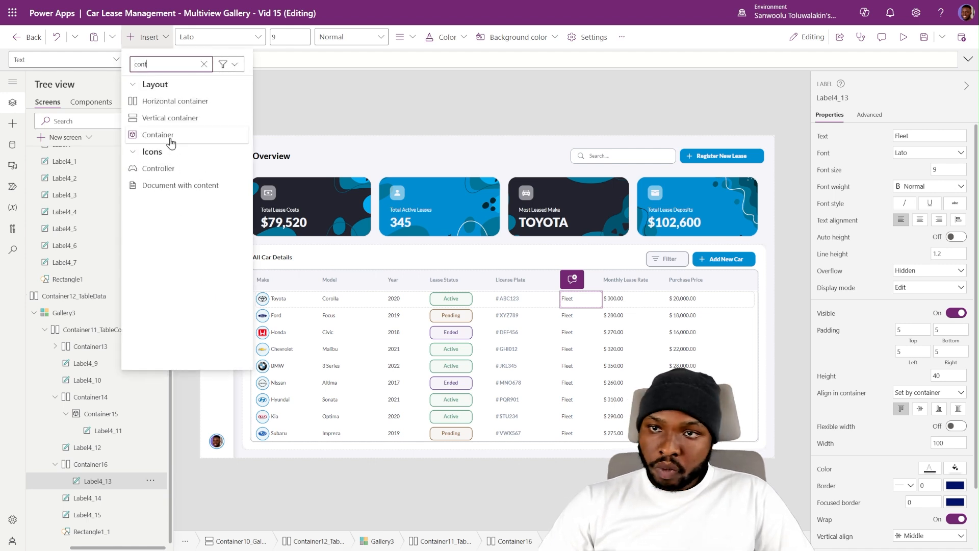
left_click(170, 135)
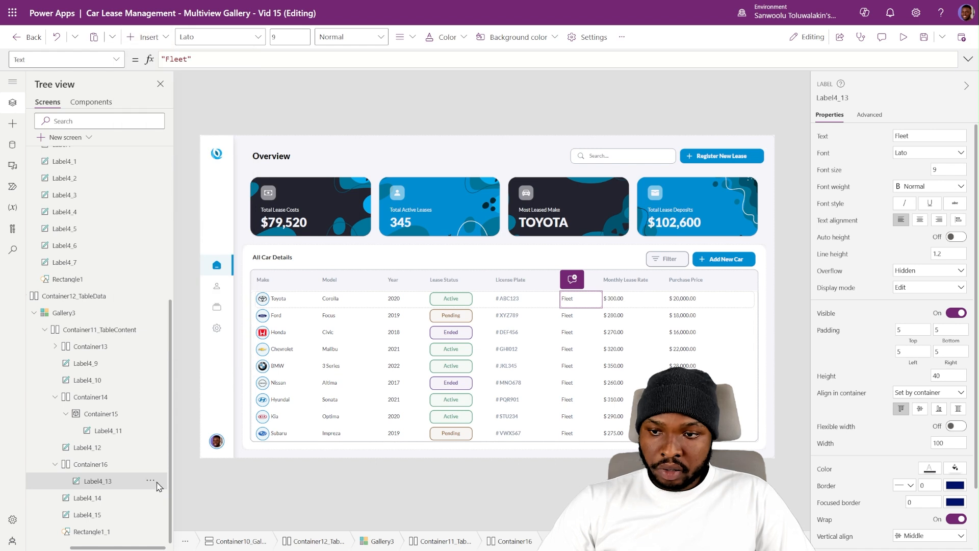
Delete the Fleet label Label4_13 from Container16.
left_click(117, 482)
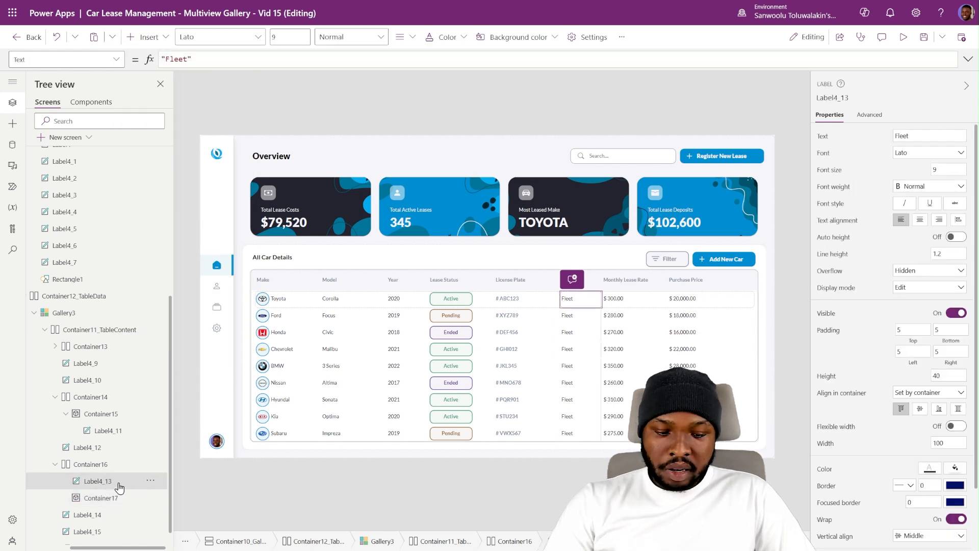
key("Delete")
Align Container17 to the vertical middle of Container16 and set its height to 30.
left_click(108, 481)
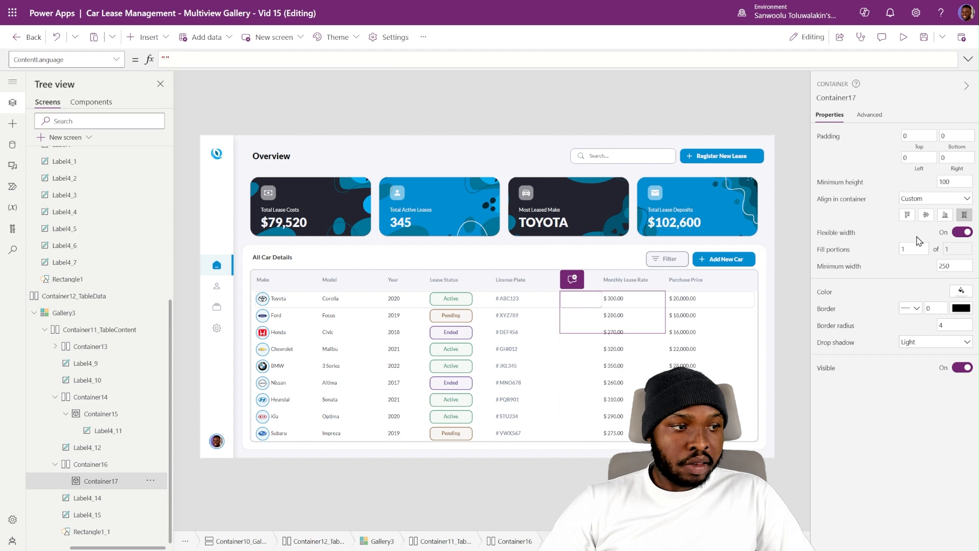
left_click_drag(959, 183, 906, 183)
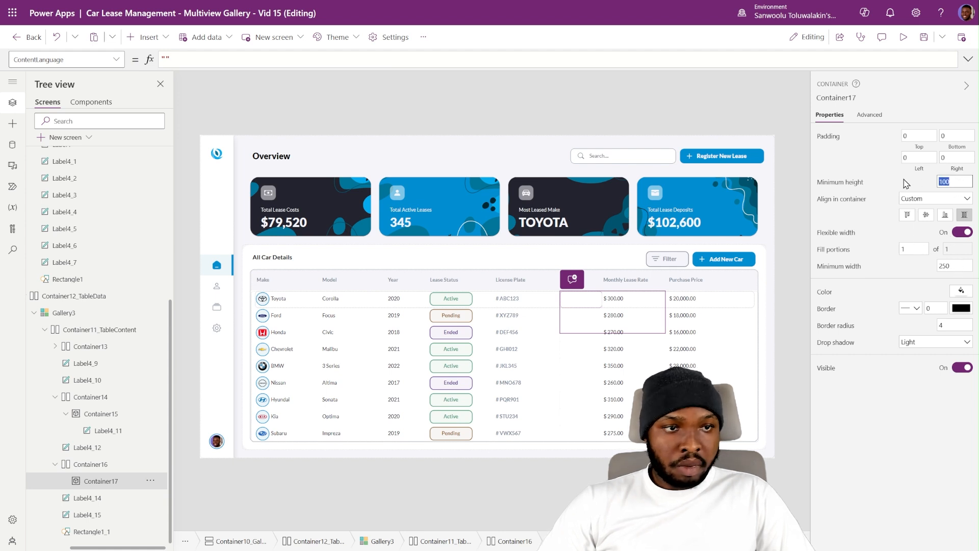
type("30")
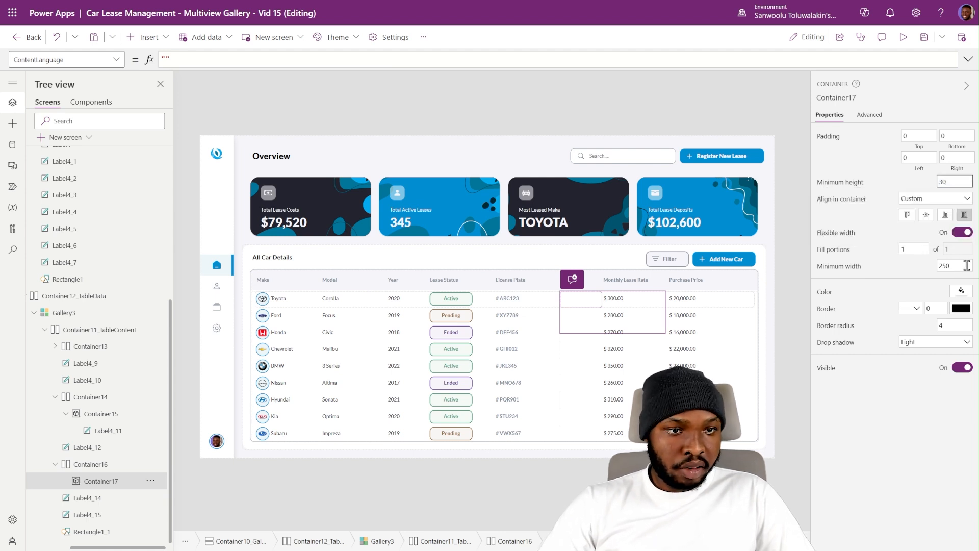
left_click_drag(966, 266, 943, 267)
left_click(926, 215)
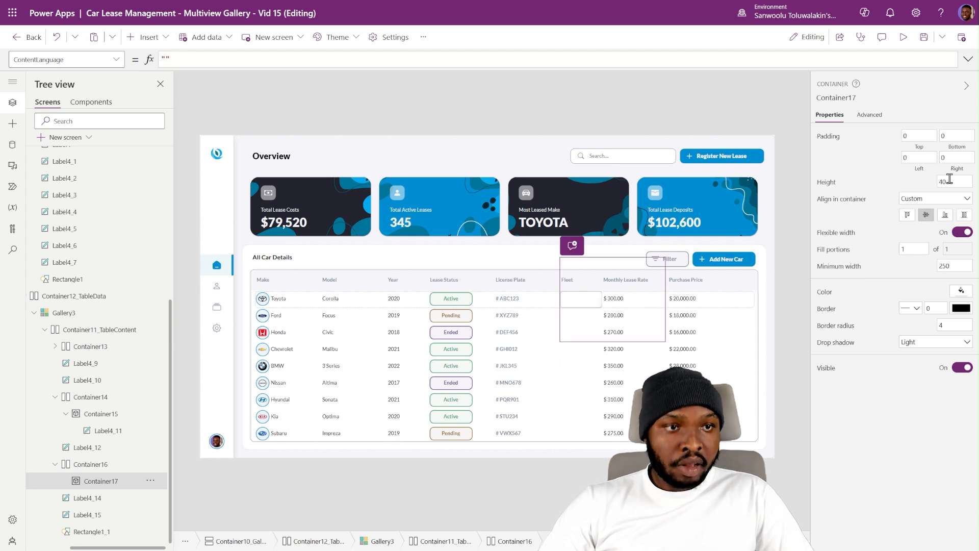
type("30")
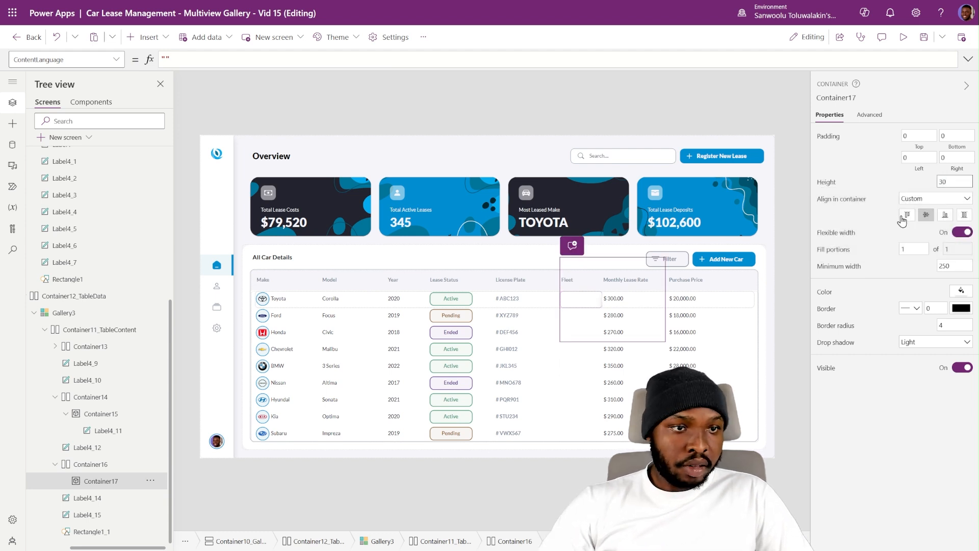
Turn off flexible width for Container17 and set its width to 30.
left_click(961, 233)
left_click(953, 249)
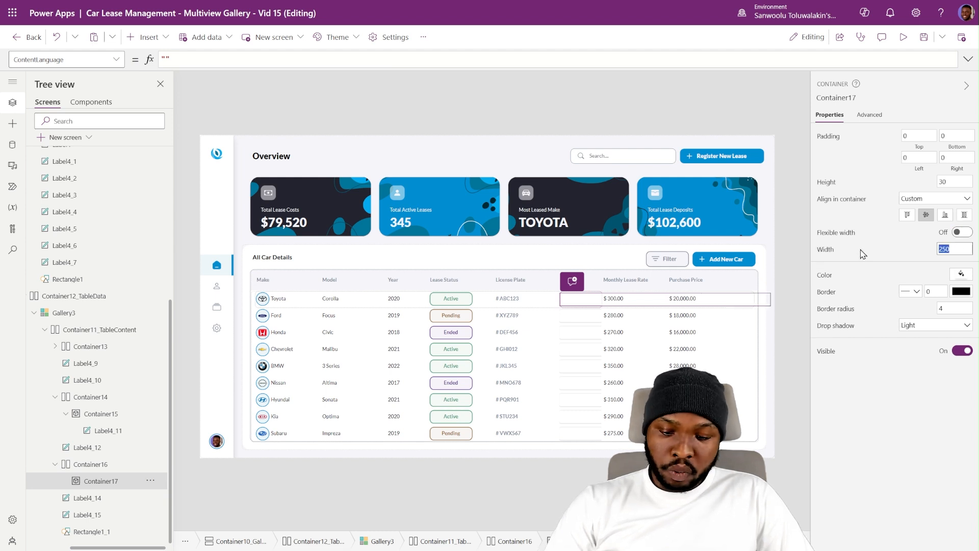
type("30")
key("Return")
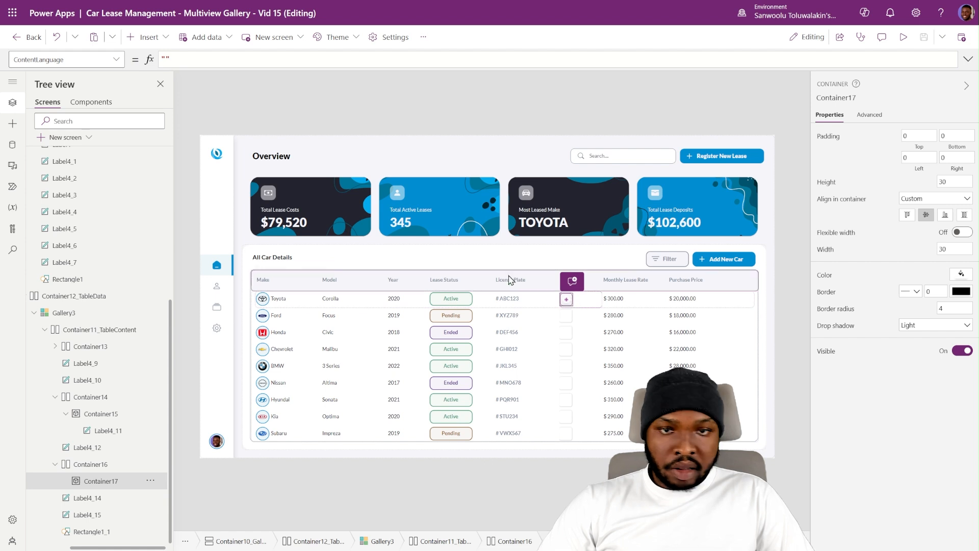
Insert a 12-point star shape into Container17.
left_click(142, 37)
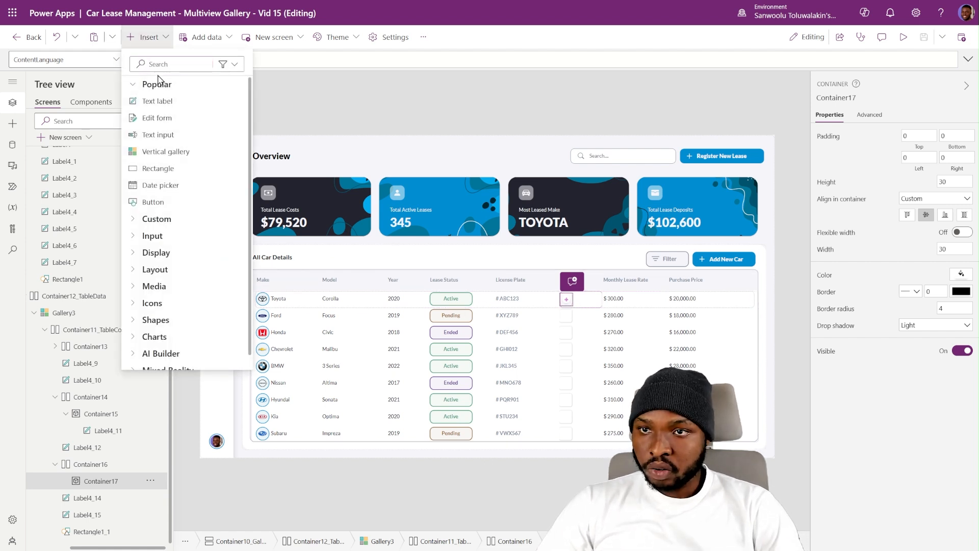
left_click(156, 64)
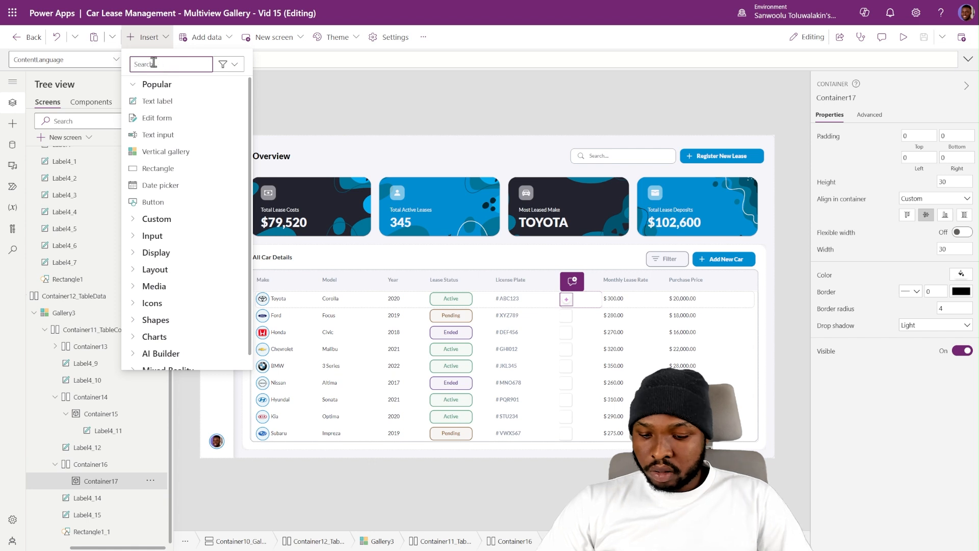
type("icon")
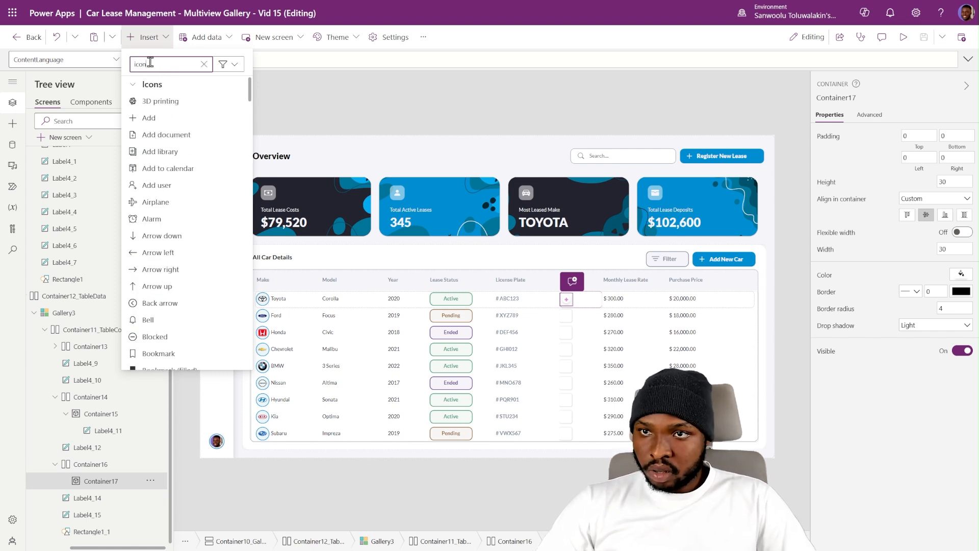
scroll(188, 153, "down", 10)
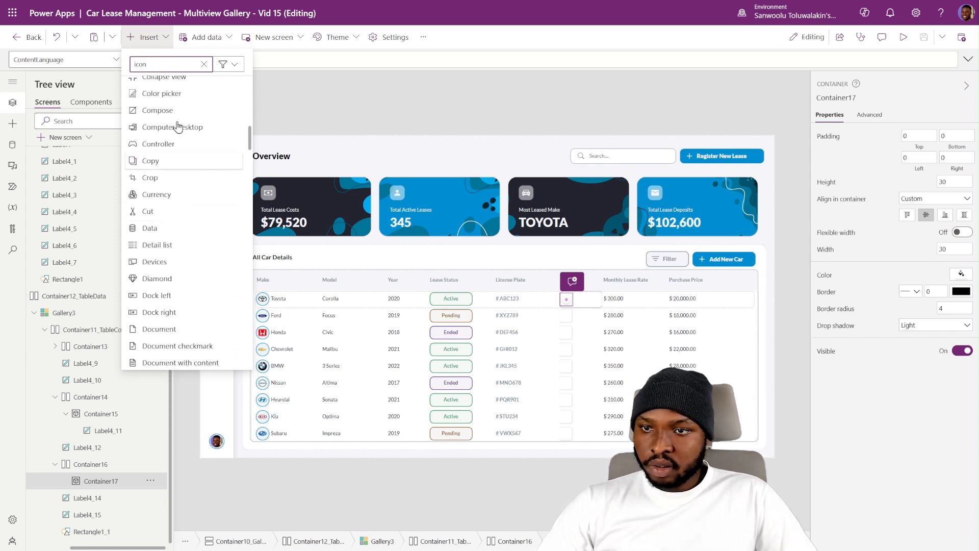
double_click(173, 64)
left_click(204, 64)
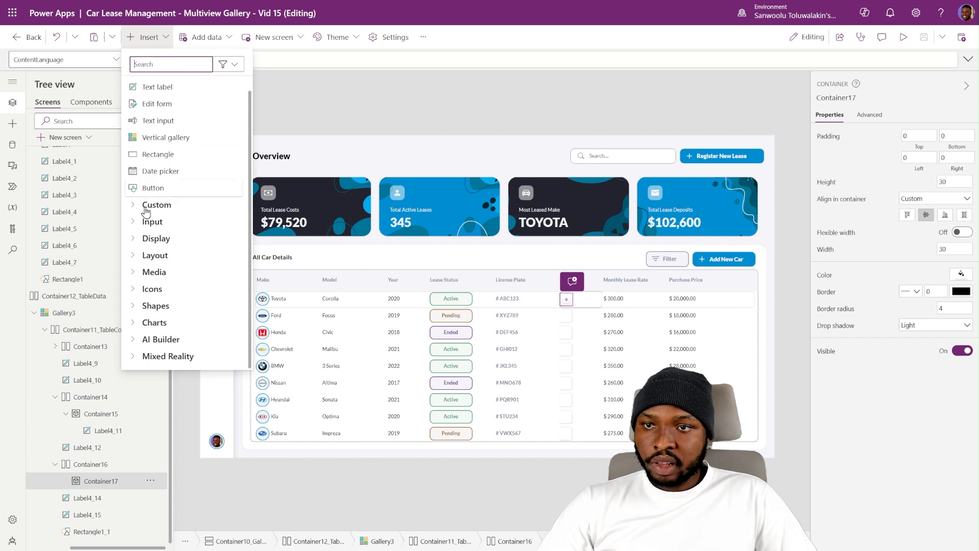
left_click(136, 304)
scroll(158, 311, "down", 5)
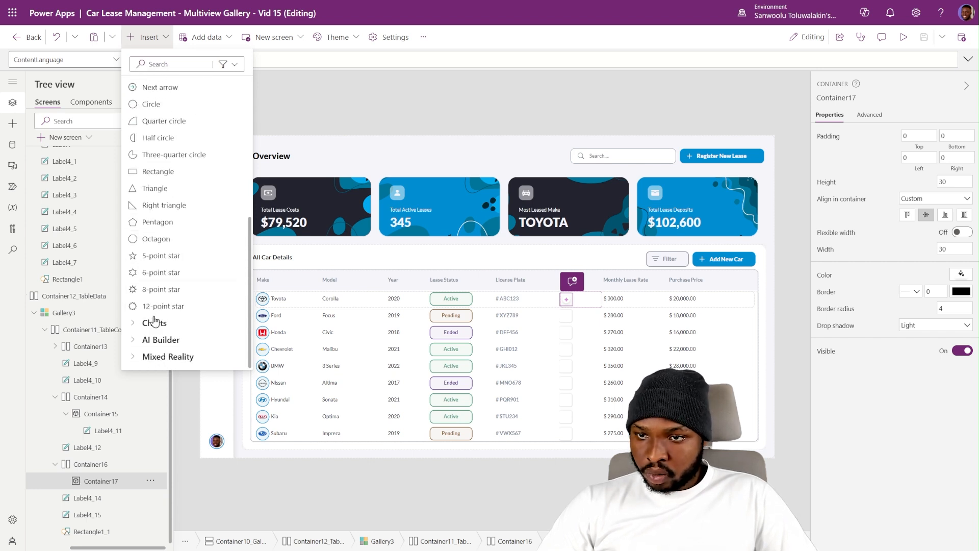
left_click(157, 307)
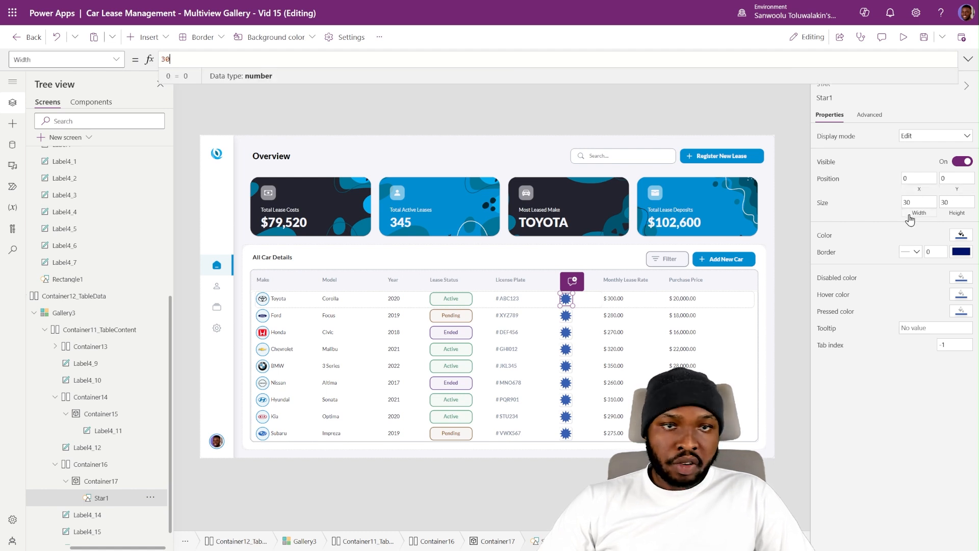
Set the star's width to Parent.Width and its height to Parent.Height.
key("BackSpace")
key("BackSpace")
type("Par")
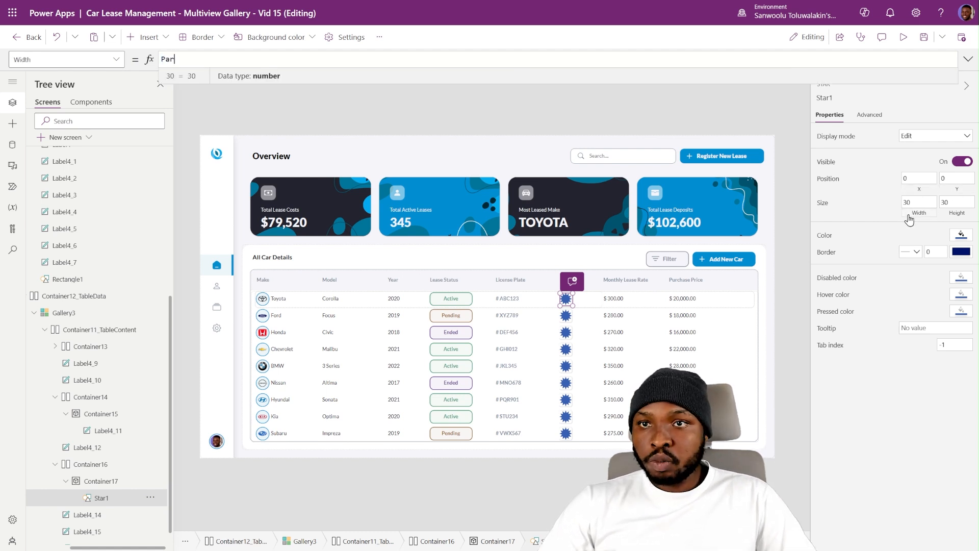
type("ent.W")
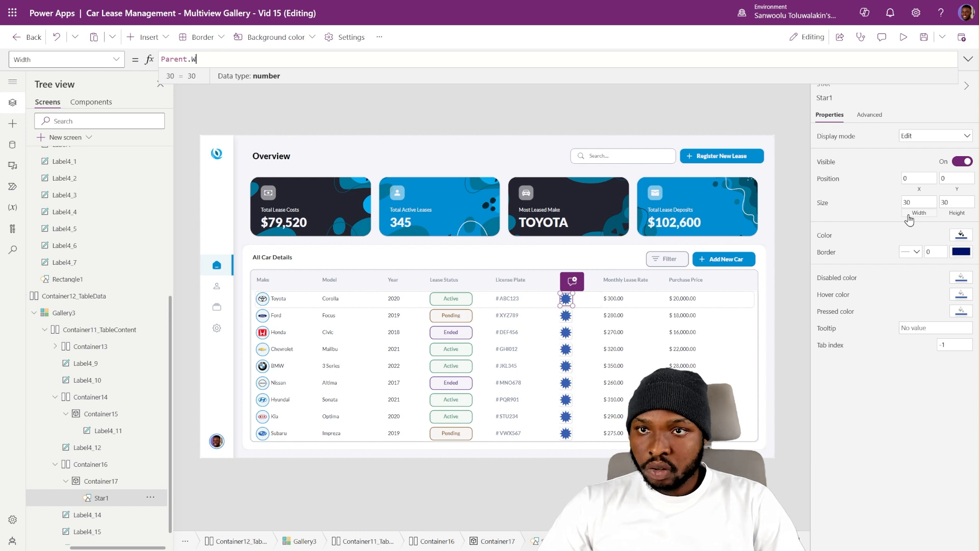
type("idht")
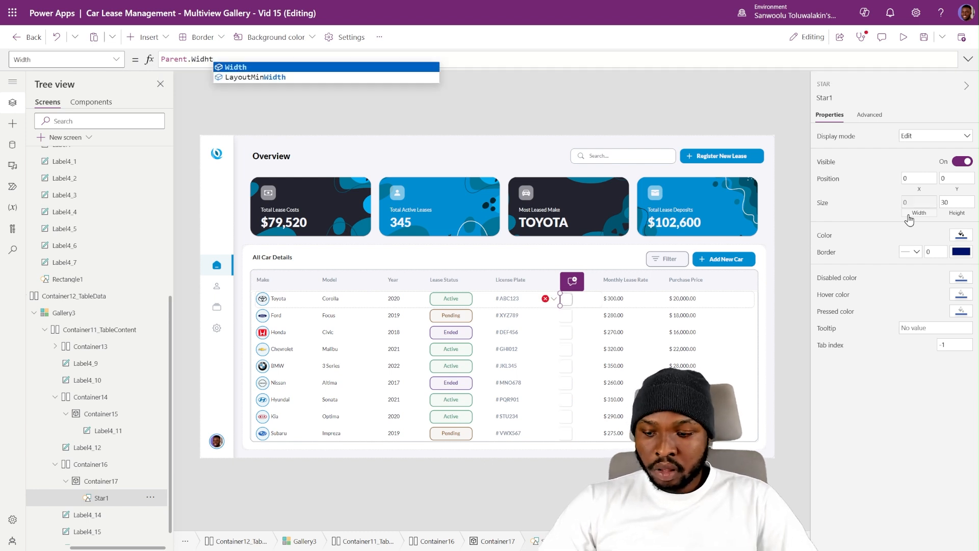
key("Tab")
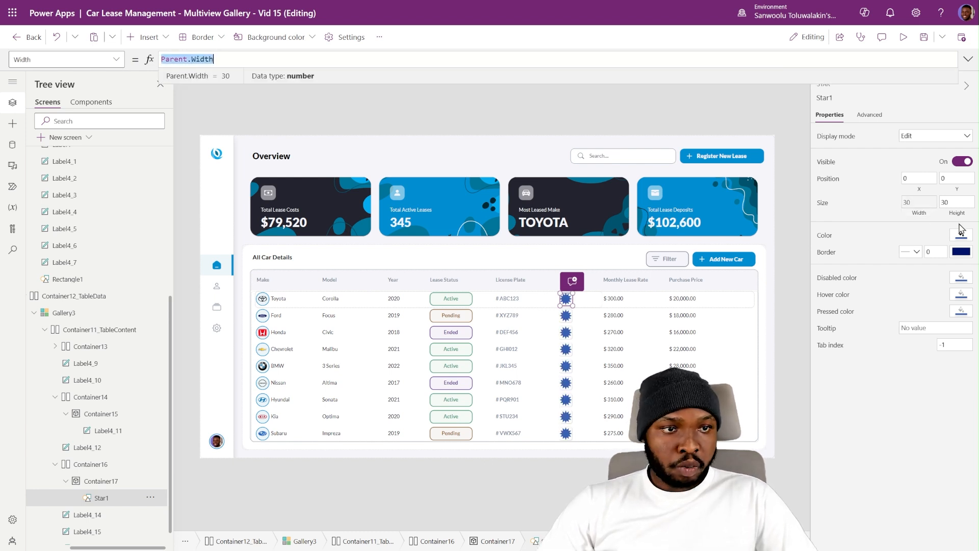
left_click(959, 206)
type("Parent.Width")
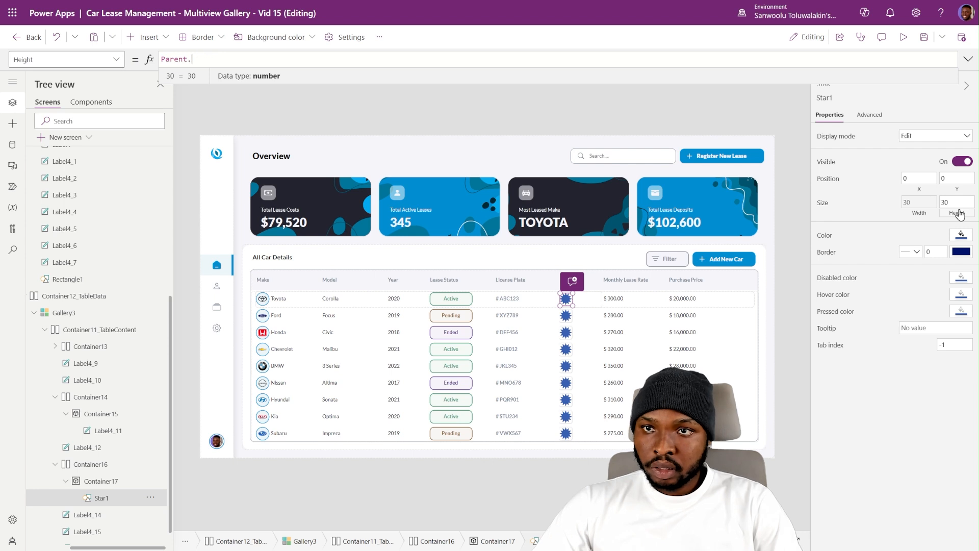
type("He")
key("Tab")
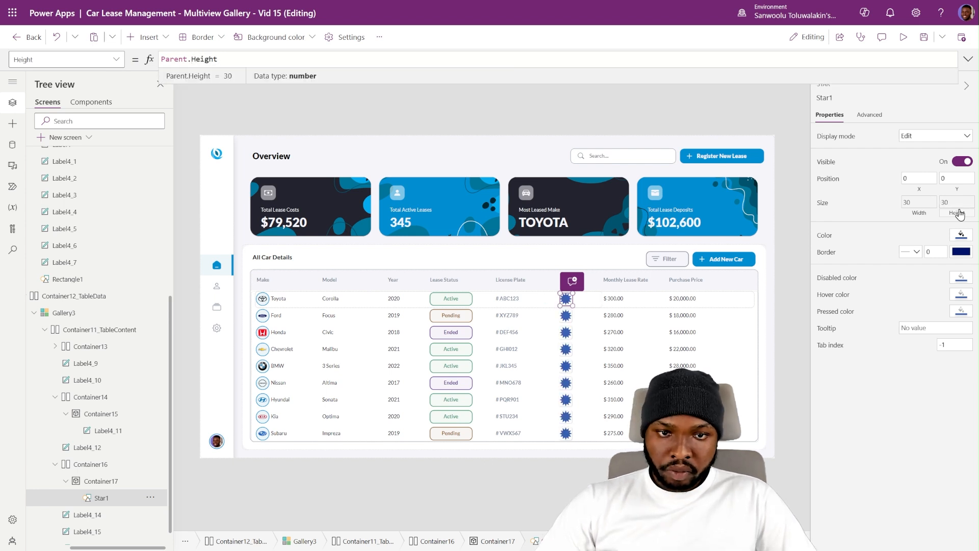
Set Container17's border radius to 0 and its drop shadow to None.
left_click(105, 484)
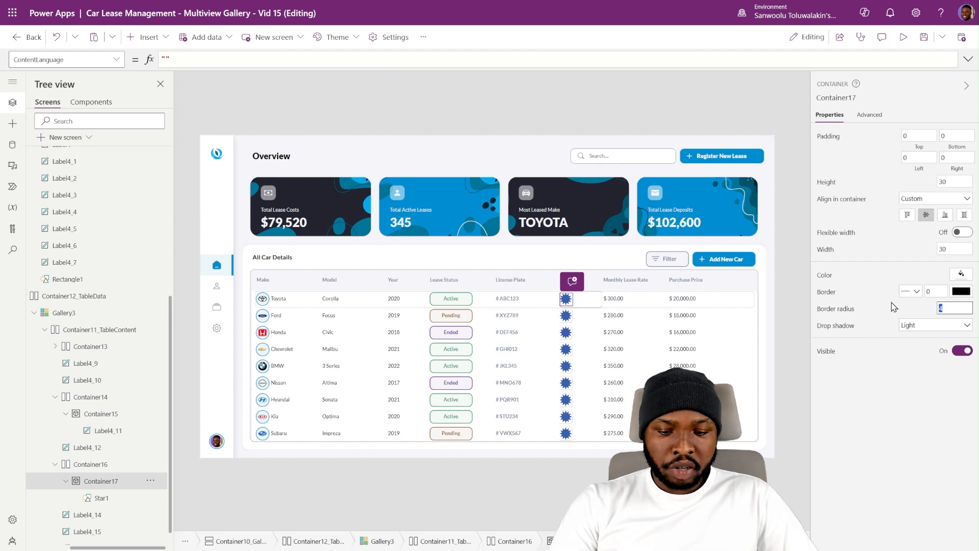
left_click(941, 327)
left_click(933, 341)
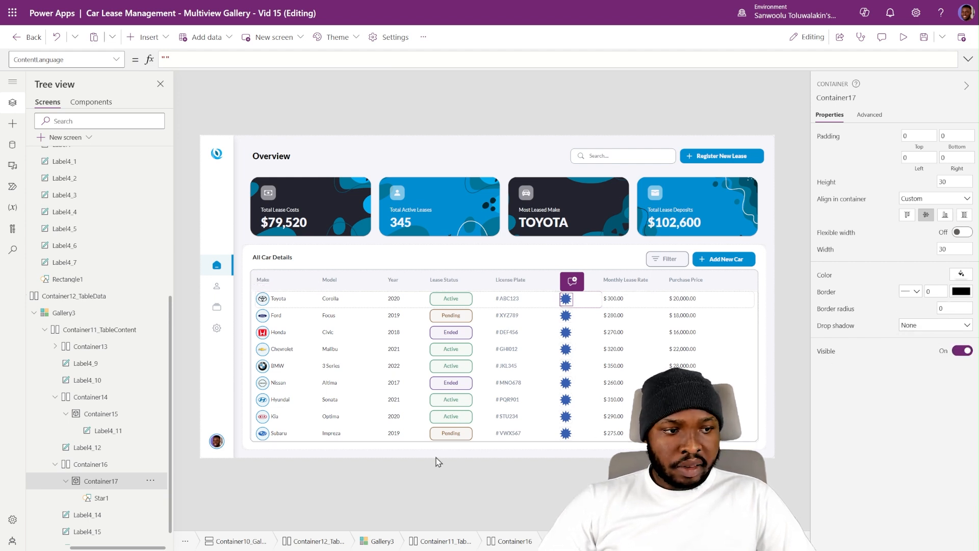
Insert a text label over the star inside Container17.
left_click(86, 498)
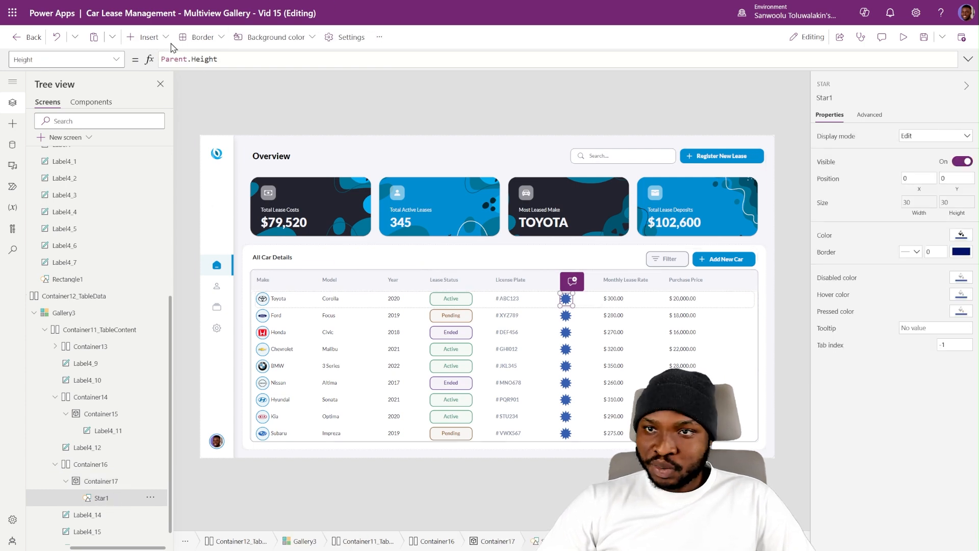
left_click(157, 37)
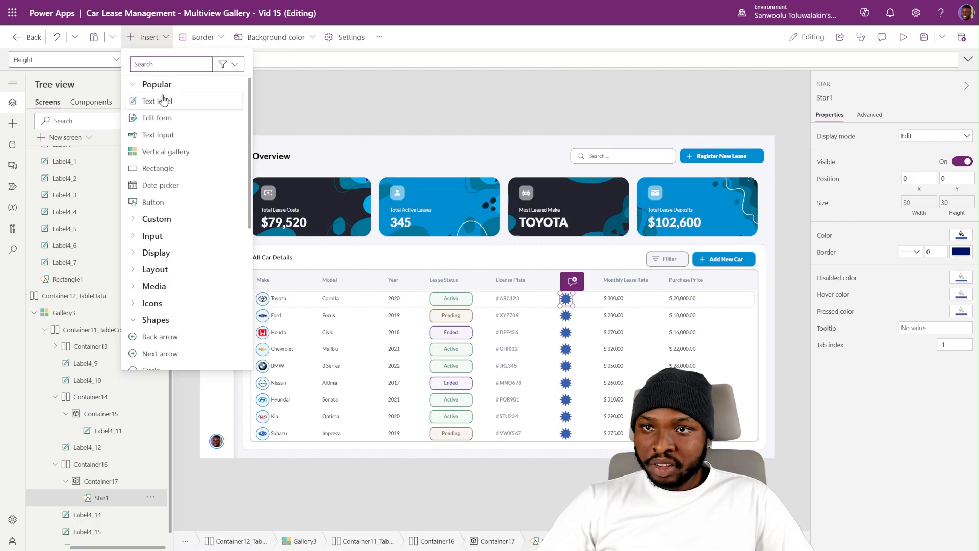
key("Escape")
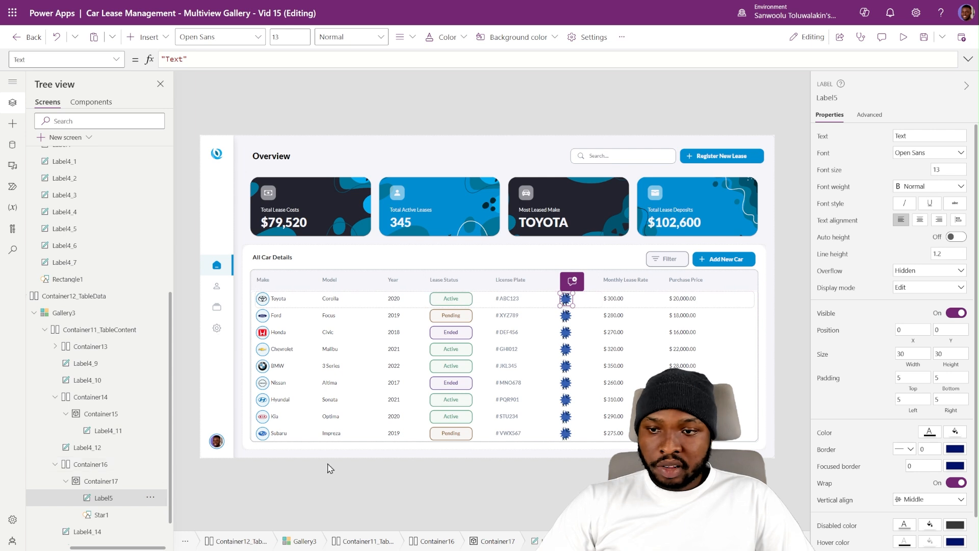
Set the new label's width to Parent.Width and its height to Parent.Height.
left_click(952, 341)
left_click(916, 361)
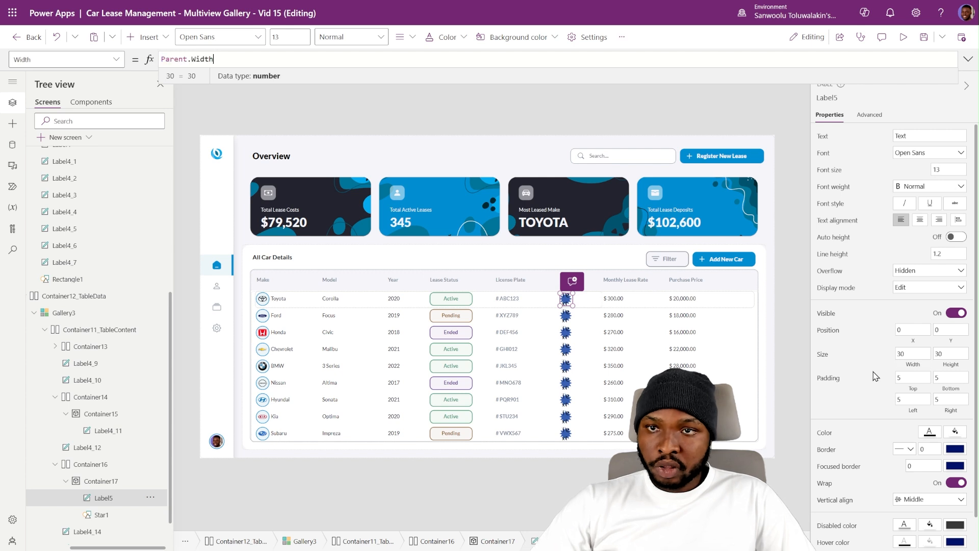
left_click(953, 365)
type("Parent.Height")
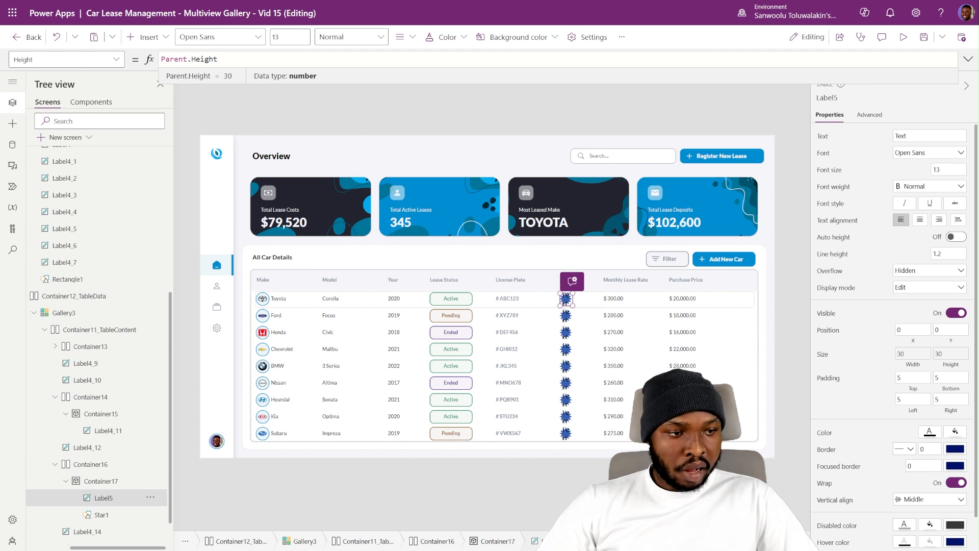
key("Return")
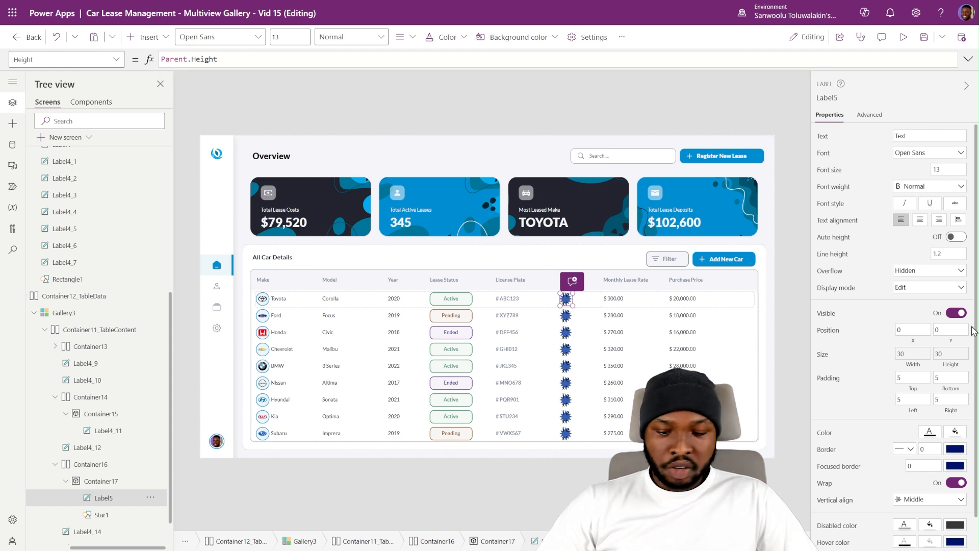
Set the text of the label over the star to ThisItem.FleetID and its font size to 9.
left_click(823, 137)
type("ThisItem.FleetID")
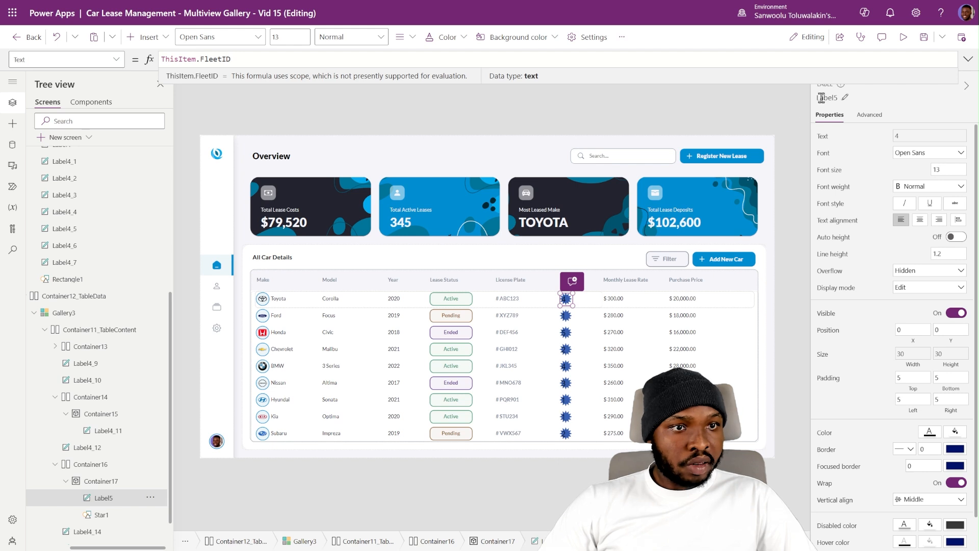
left_click(950, 169)
type("9")
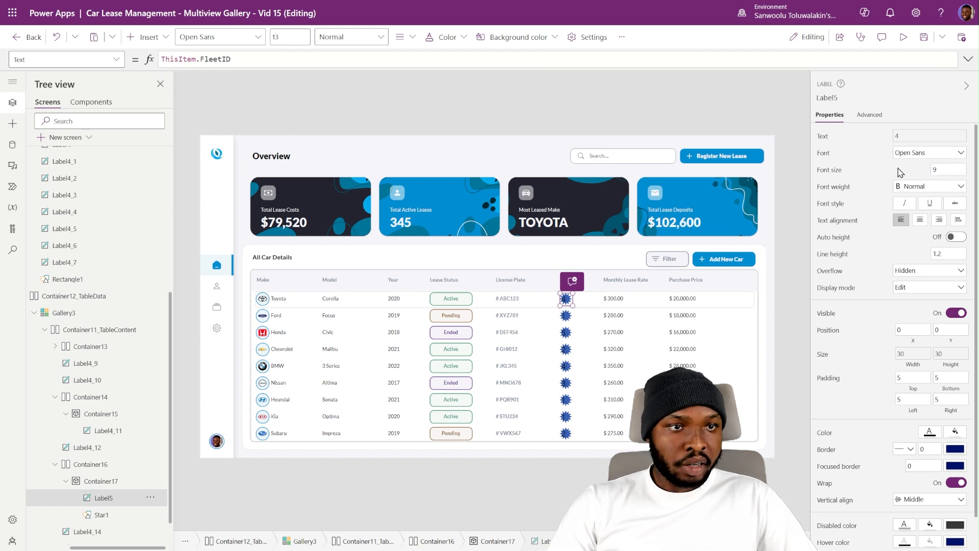
Make the fleet ID label's text Semibold in the Lato font and center it horizontally.
left_click(910, 186)
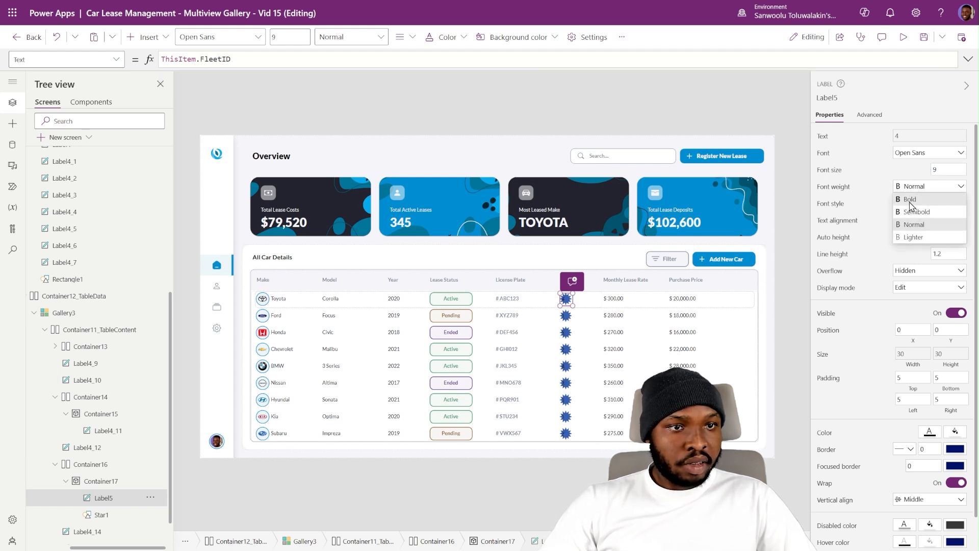
left_click(916, 212)
left_click(927, 154)
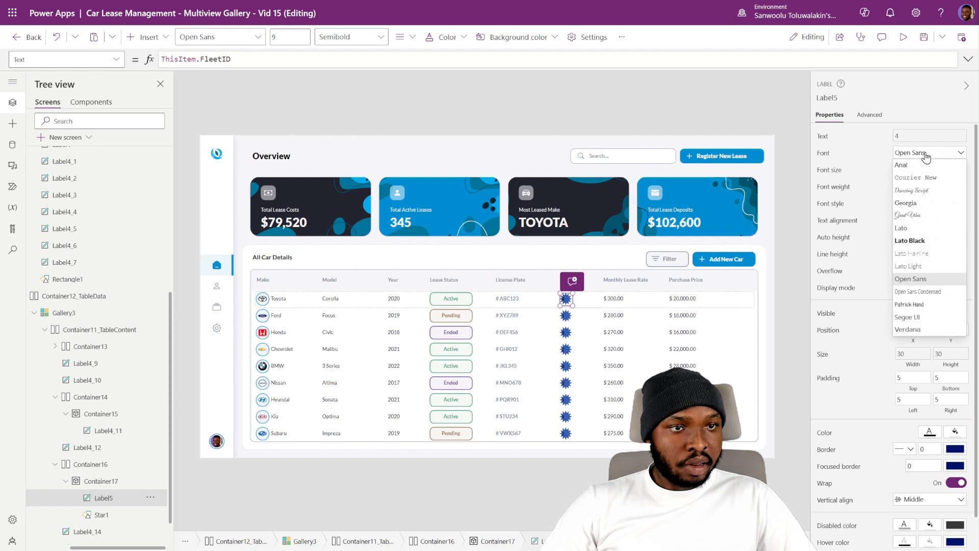
left_click(903, 228)
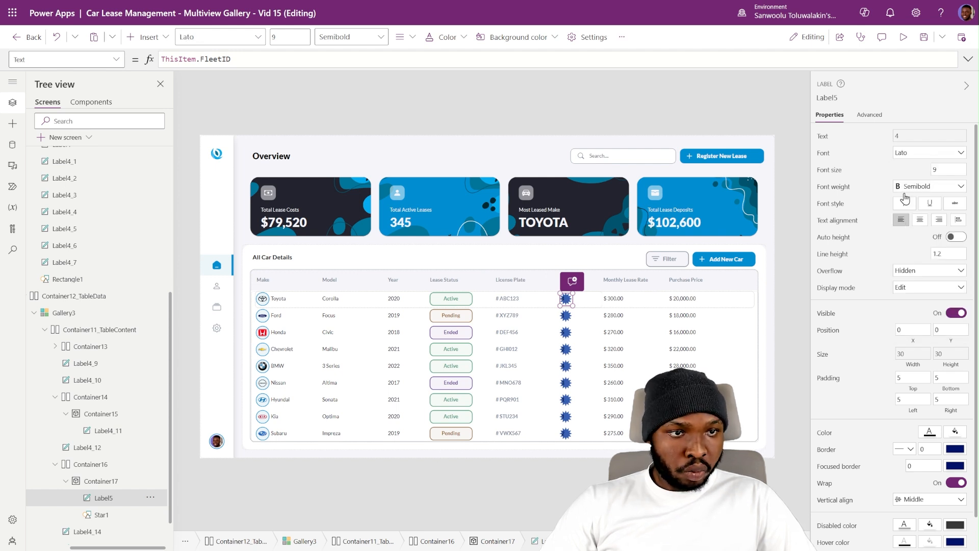
left_click(919, 223)
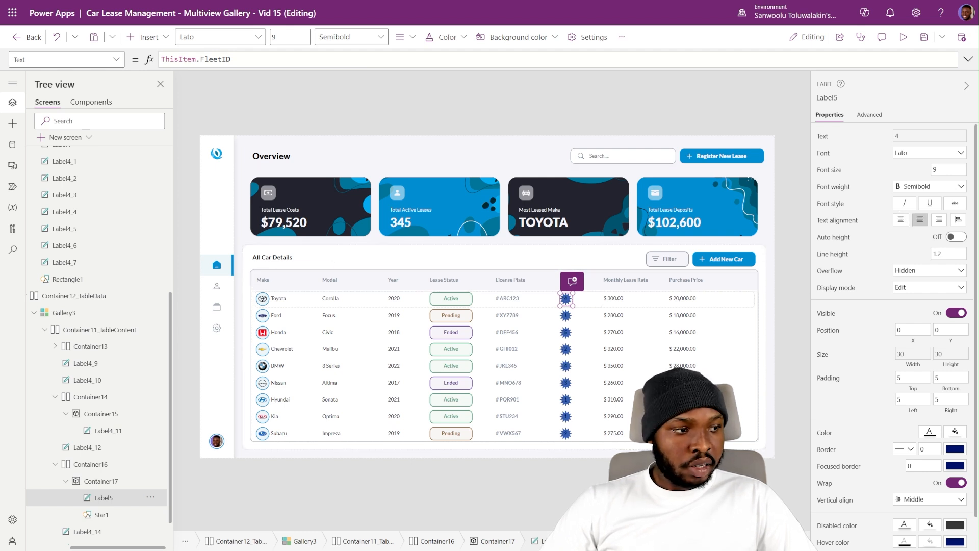
Set the fleet ID label's text color to CustomTheme.PrimaryTextColor.
left_click(825, 433)
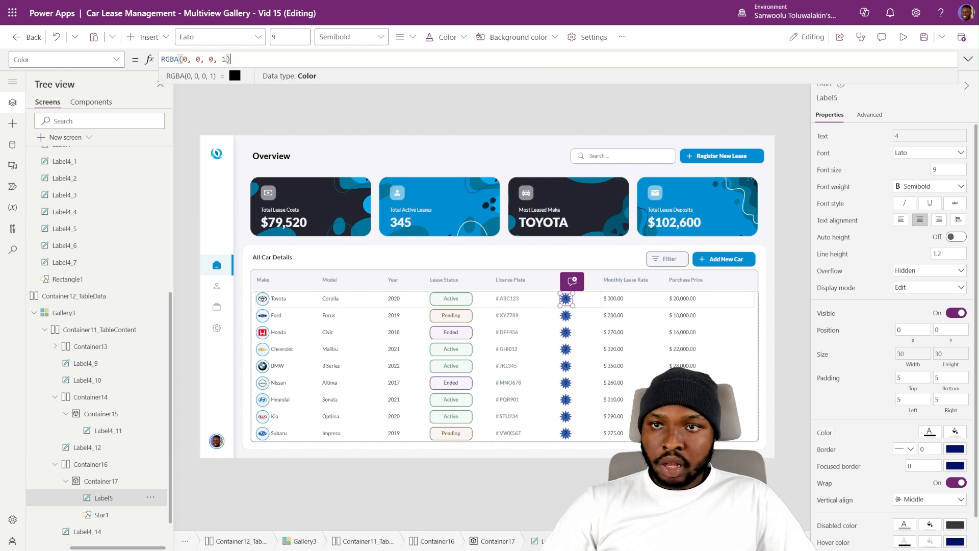
type("Cust")
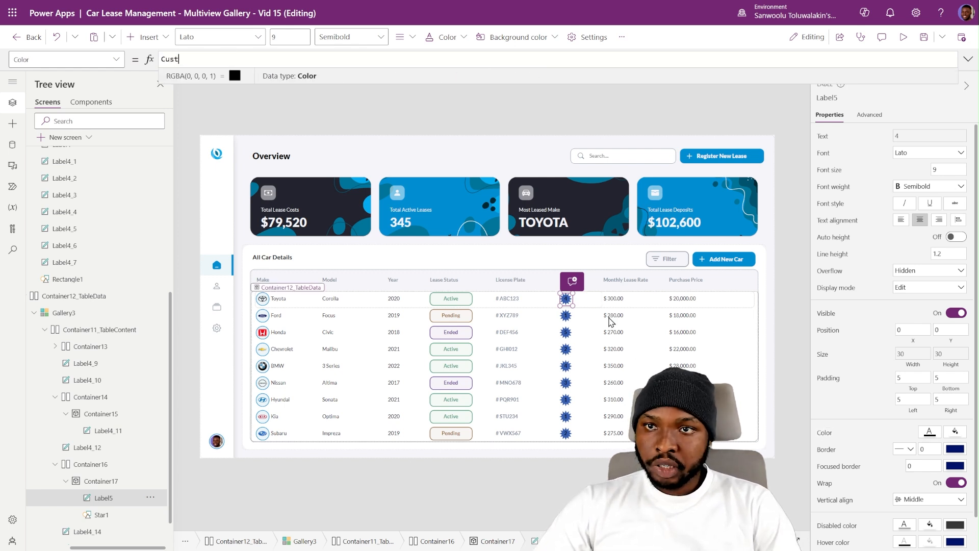
type("omTheme")
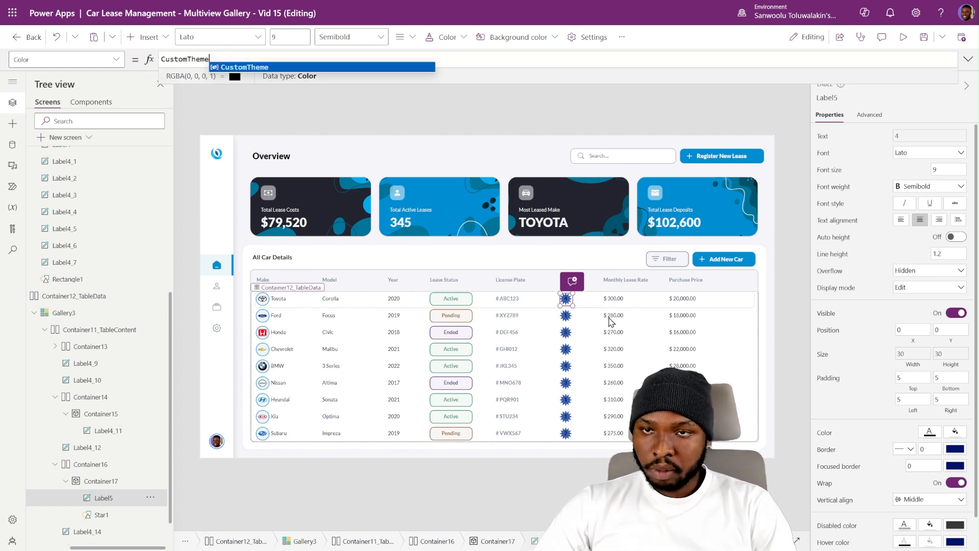
type(".p")
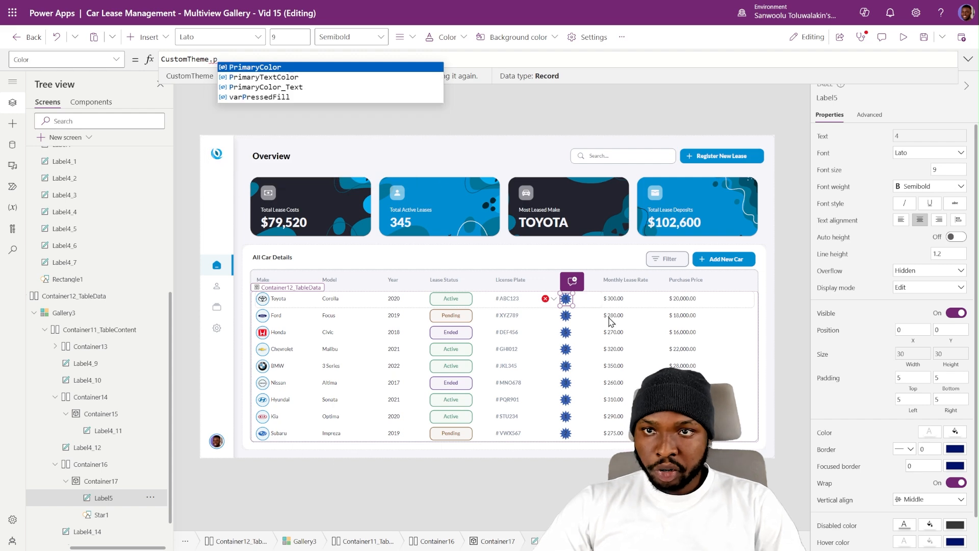
key("Tab")
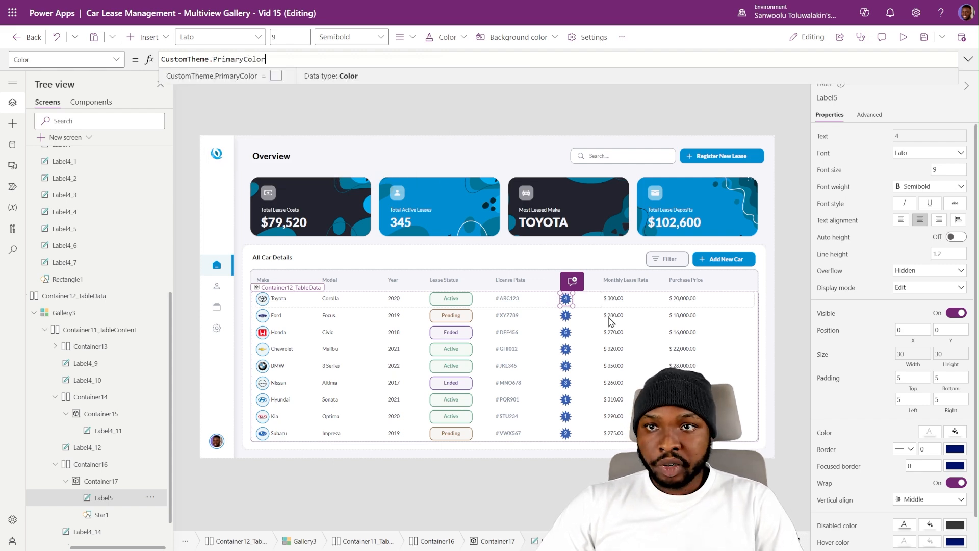
type("Te")
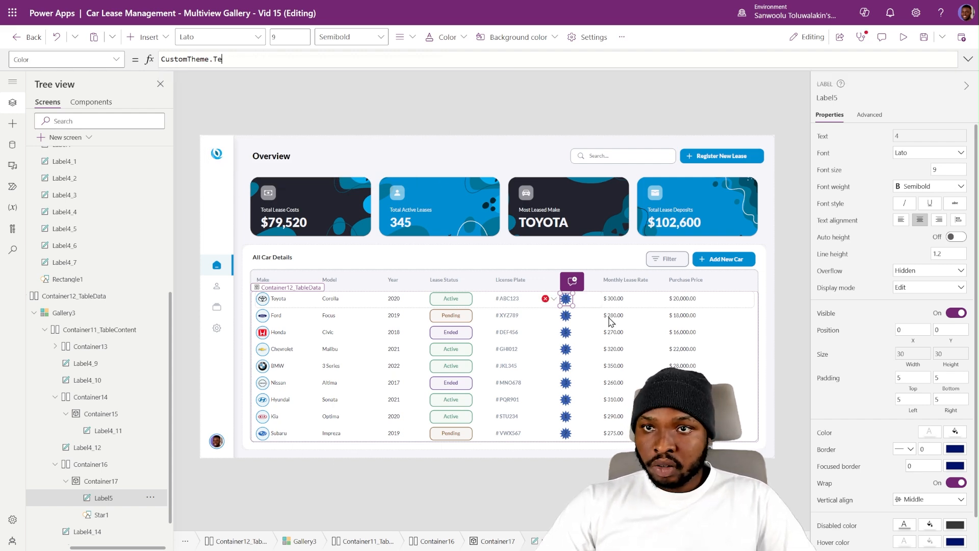
key("Down")
key("Down")
key("Down")
key("Down")
key("Tab")
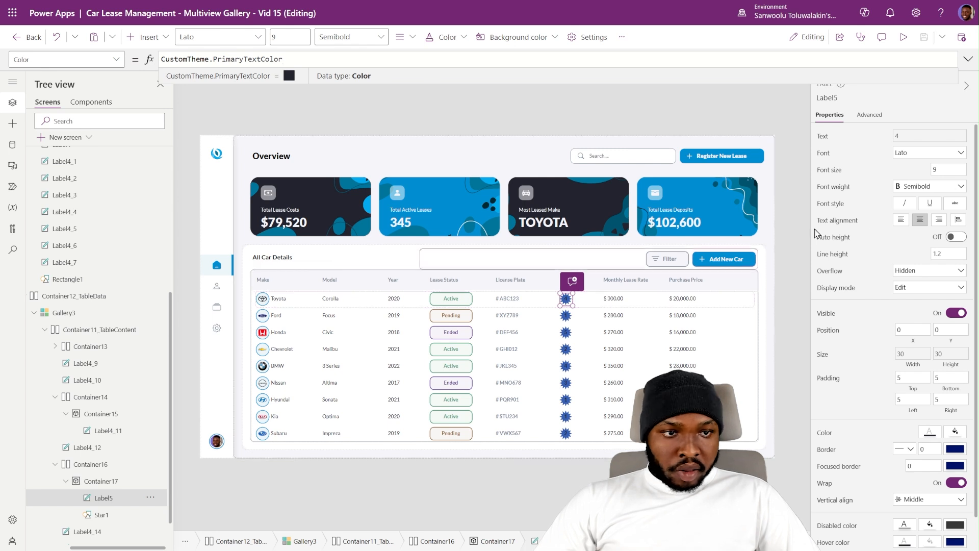
Set the border color of Star1 to RGBA(255,215,0,1).
left_click(137, 514)
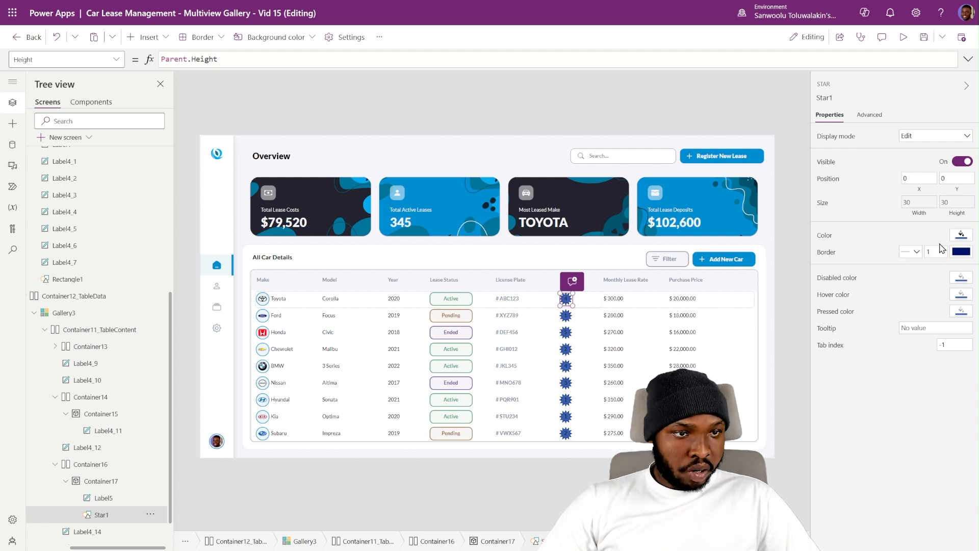
left_click(869, 115)
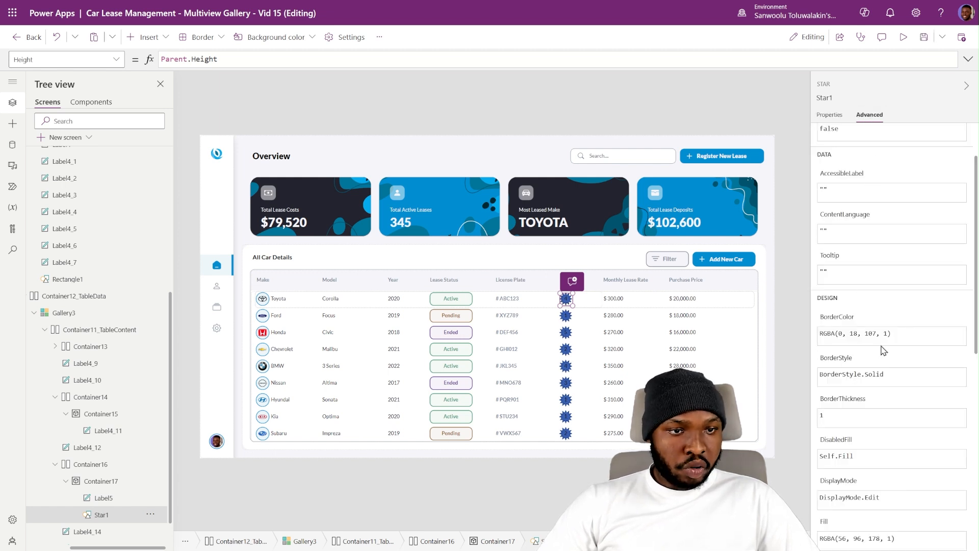
left_click(895, 335)
key("ctrl+a")
type("RGBA(255,215,0,1)")
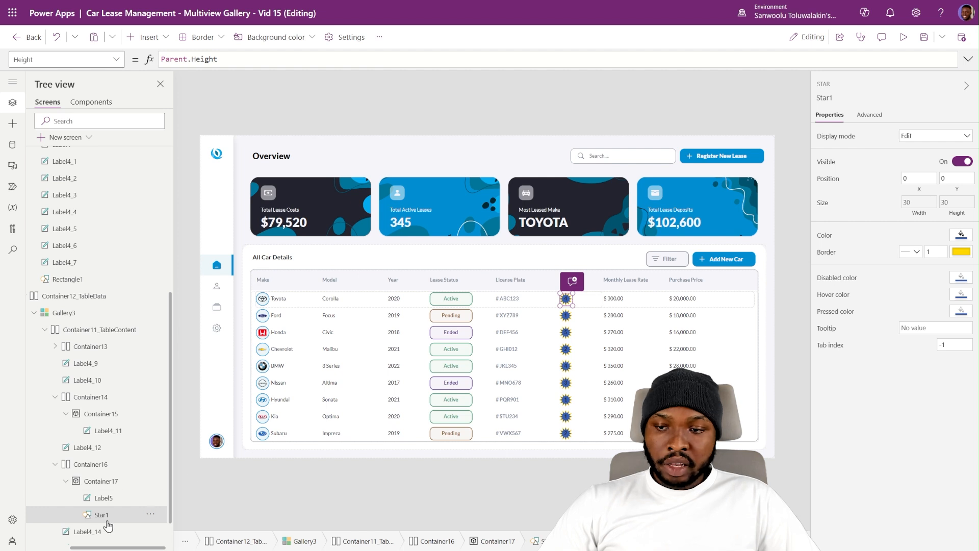
Set the fill of Star1 to ColorFade(RGBA(255,215,0,1),80%).
left_click(826, 239)
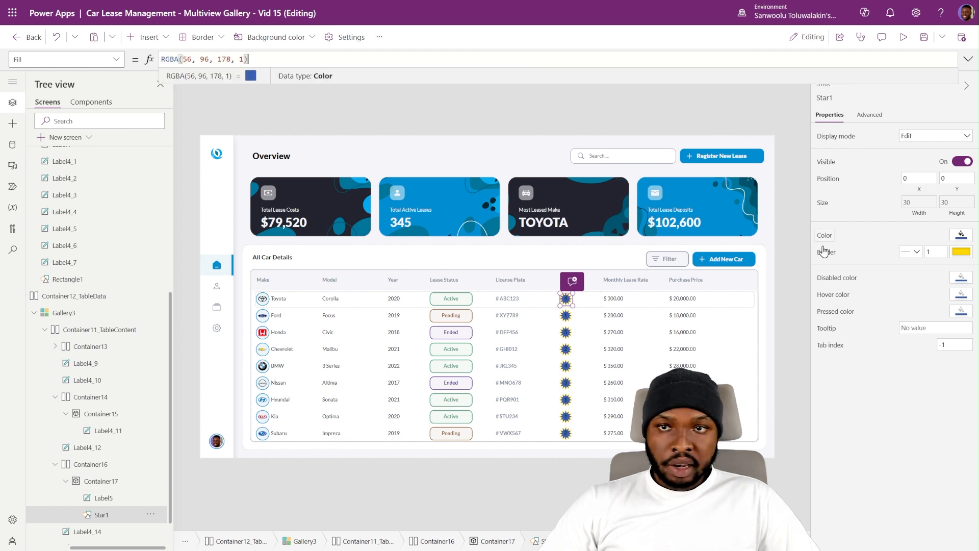
key("ctrl+a")
type("ColorFade(RGBA(255,215,0,1),80%)")
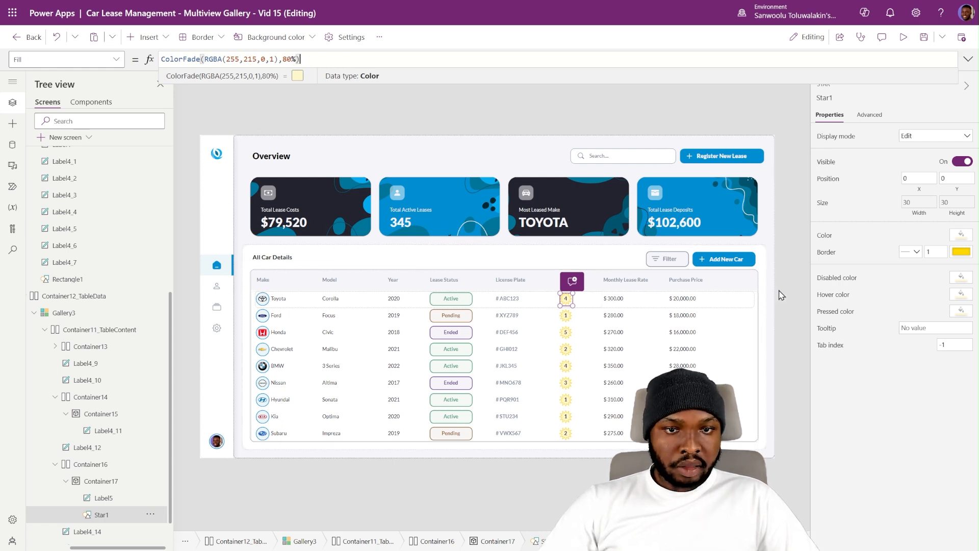
left_click(793, 280)
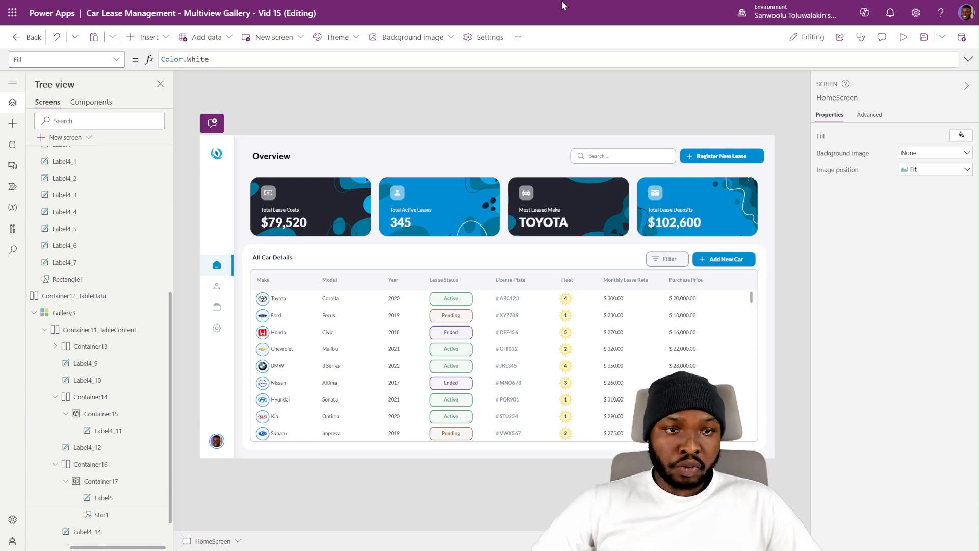
Copy the CustomButton_2 container that holds the Add New Car button.
left_click(738, 302)
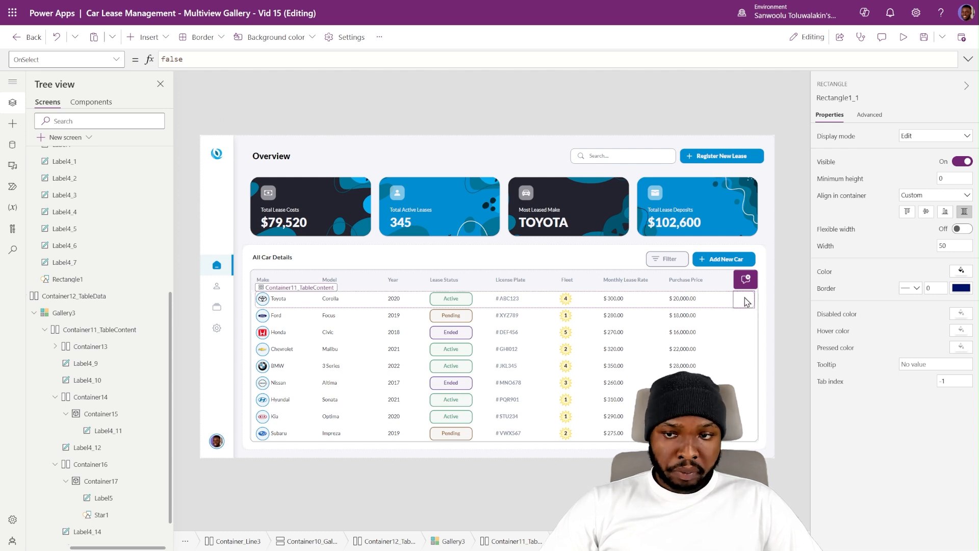
left_click(723, 259)
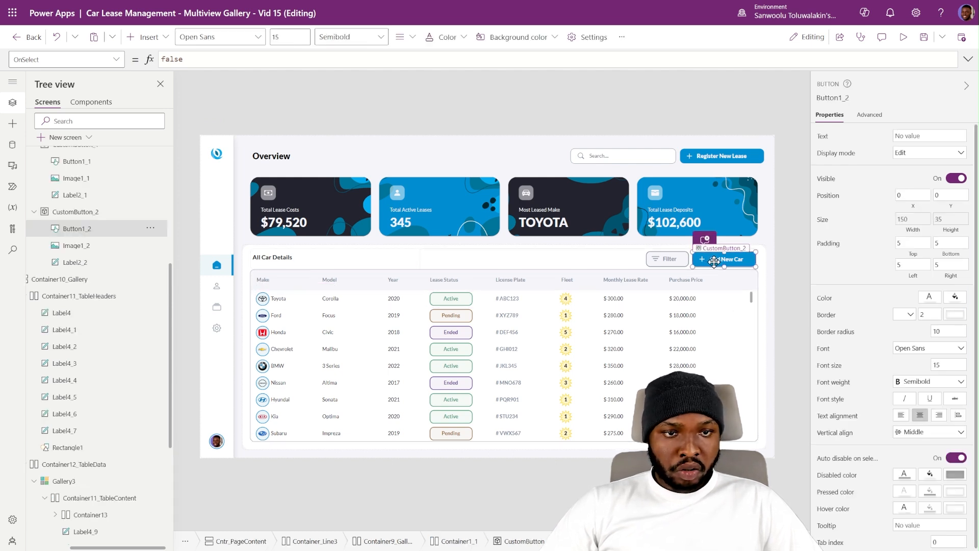
left_click(93, 213)
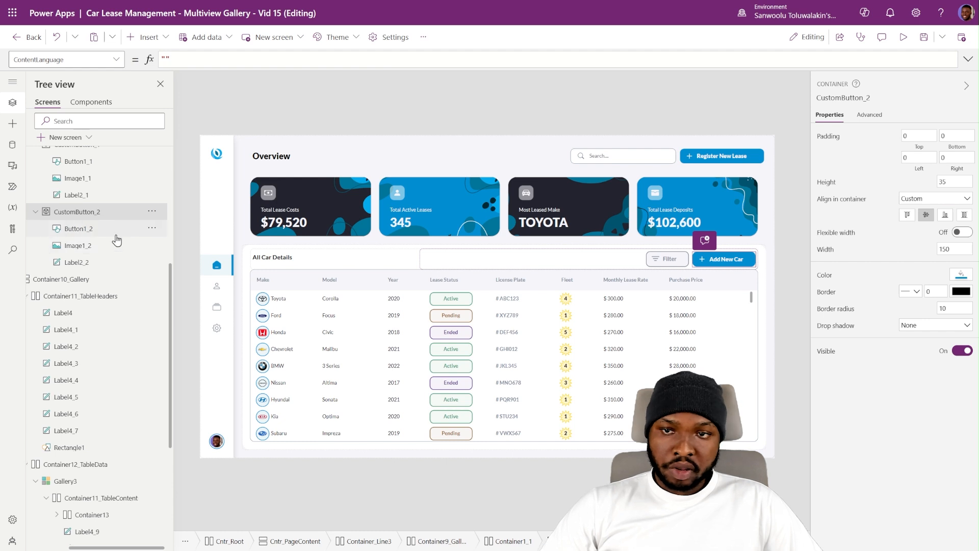
Replace the Rectangle1_1 spacer at the end of the gallery row with a new horizontal container.
left_click(742, 302)
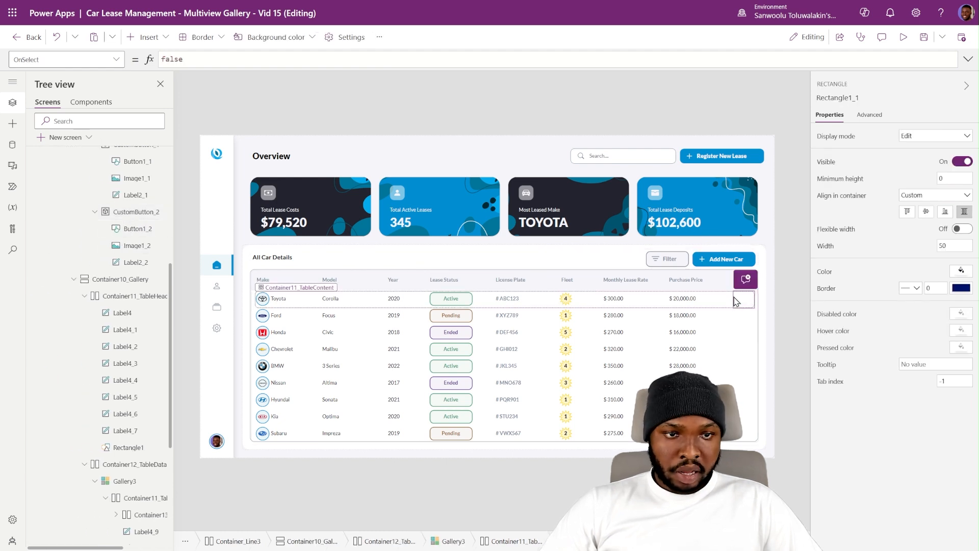
scroll(99, 452, "down", 4)
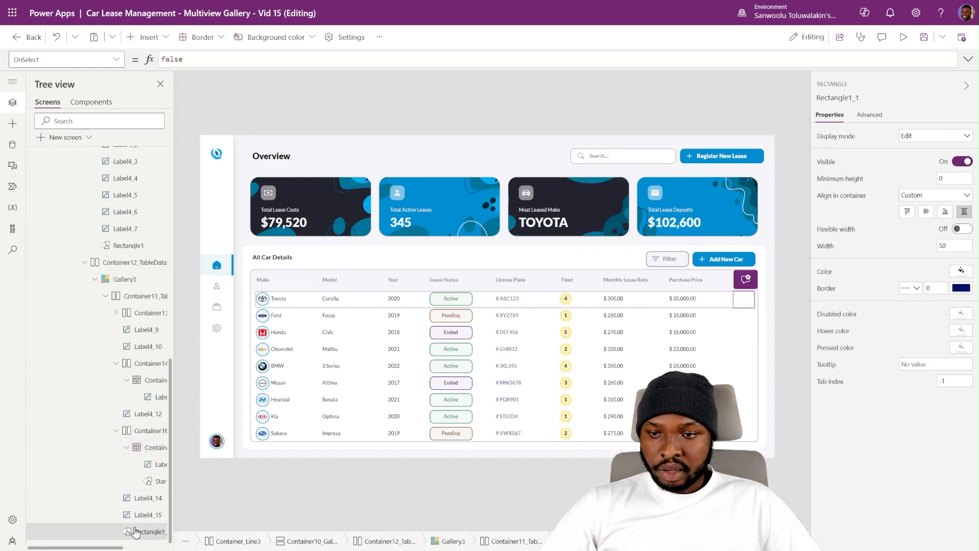
left_click(116, 431)
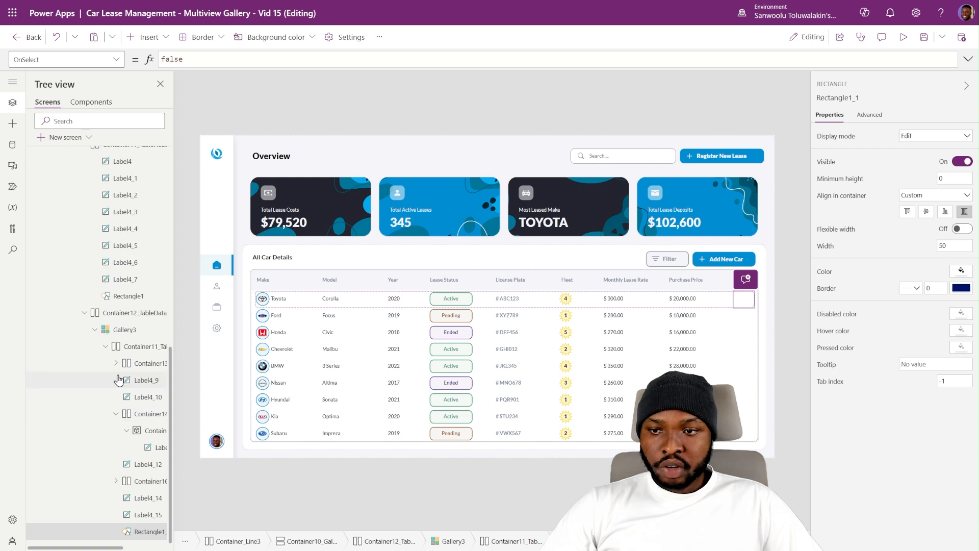
left_click(115, 416)
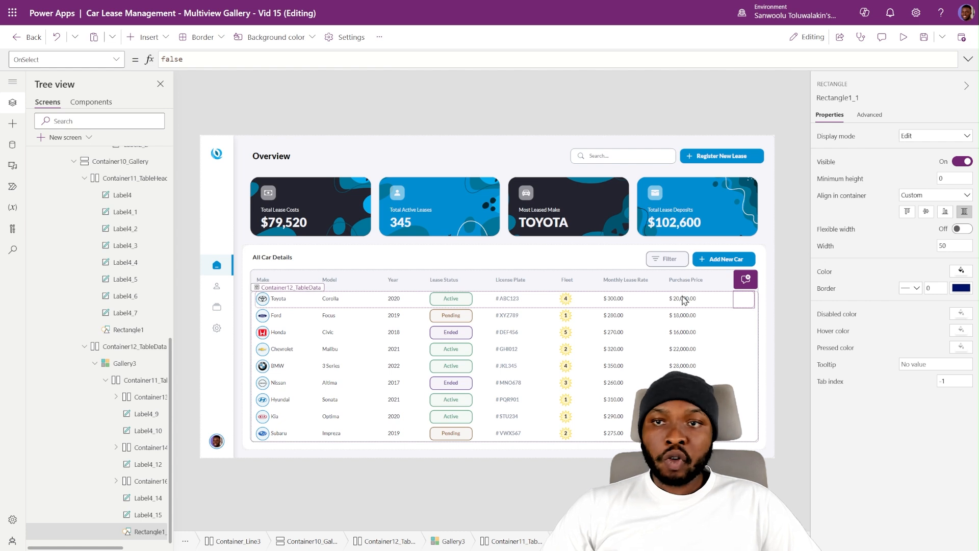
left_click(149, 36)
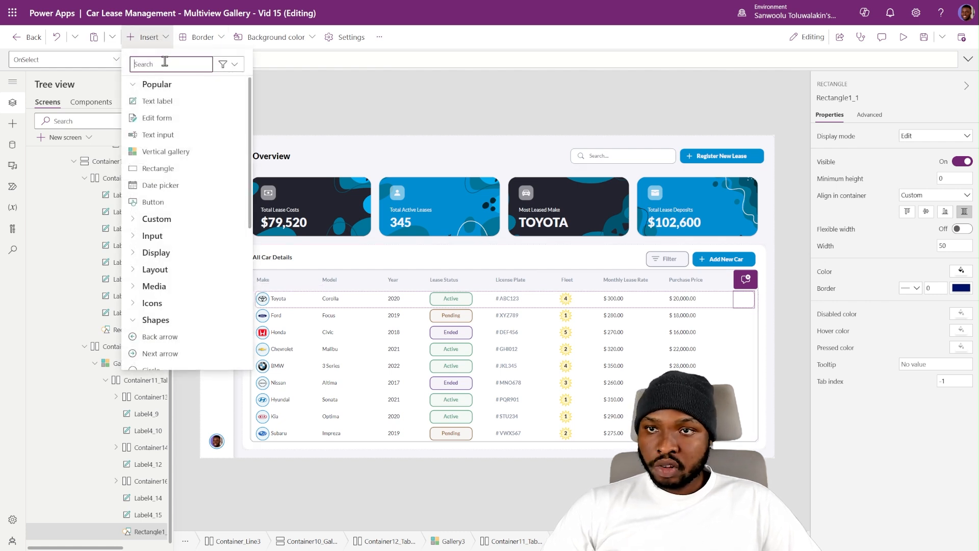
type("cont")
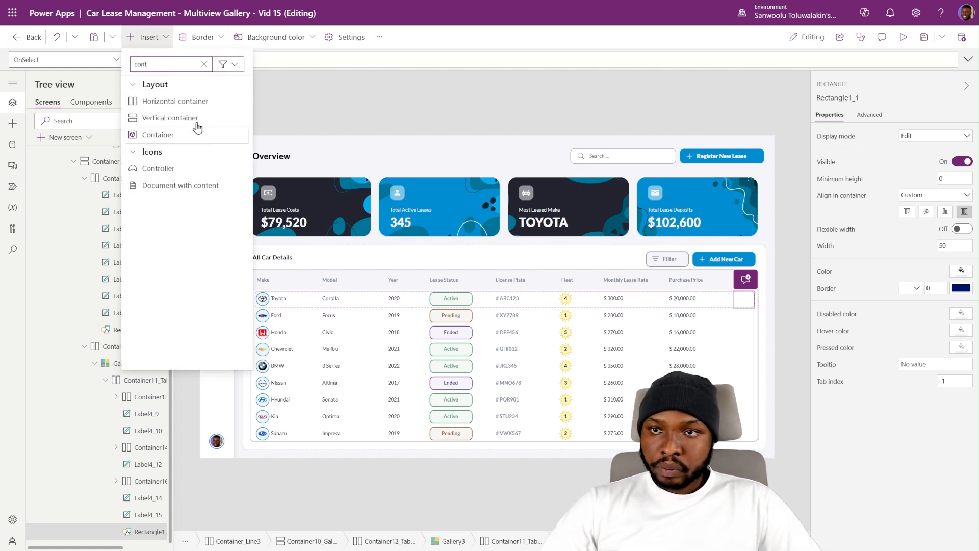
left_click(192, 101)
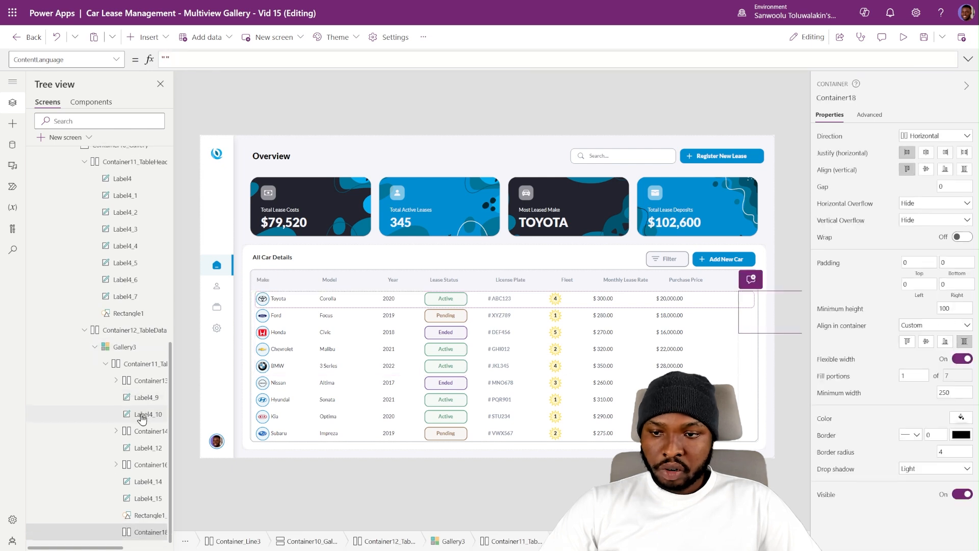
left_click(152, 518)
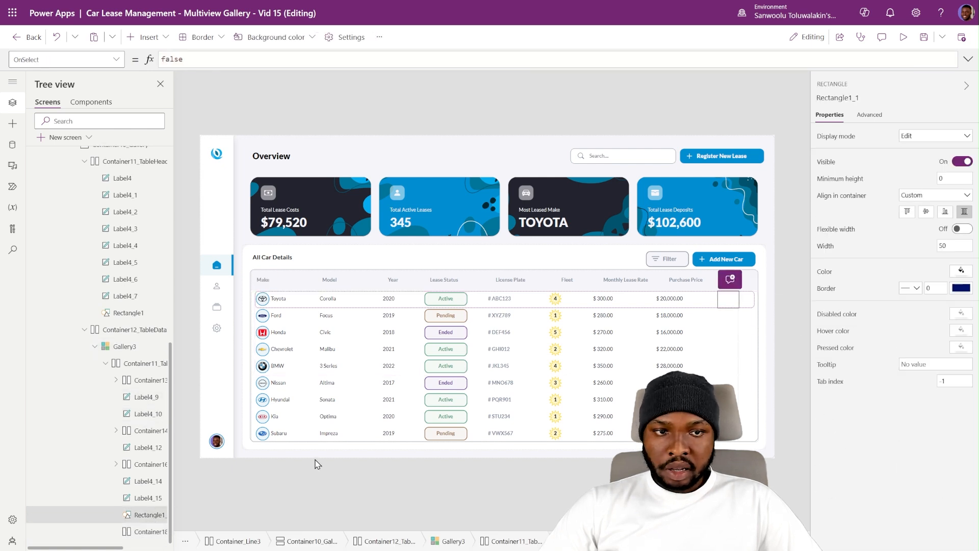
key("Delete")
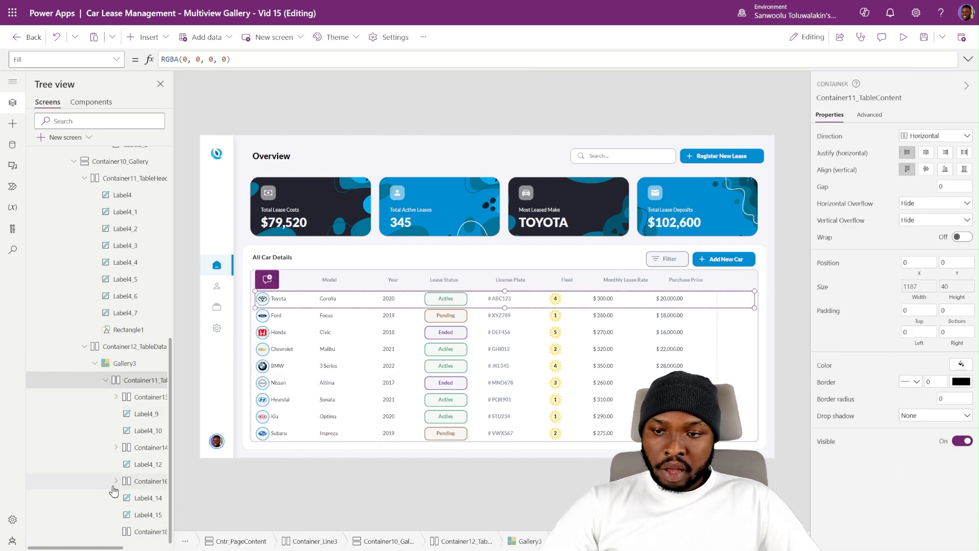
Turn off flexible width for the new horizontal container and set its width to 50, matching the header's Rectangle1.
left_click(744, 284)
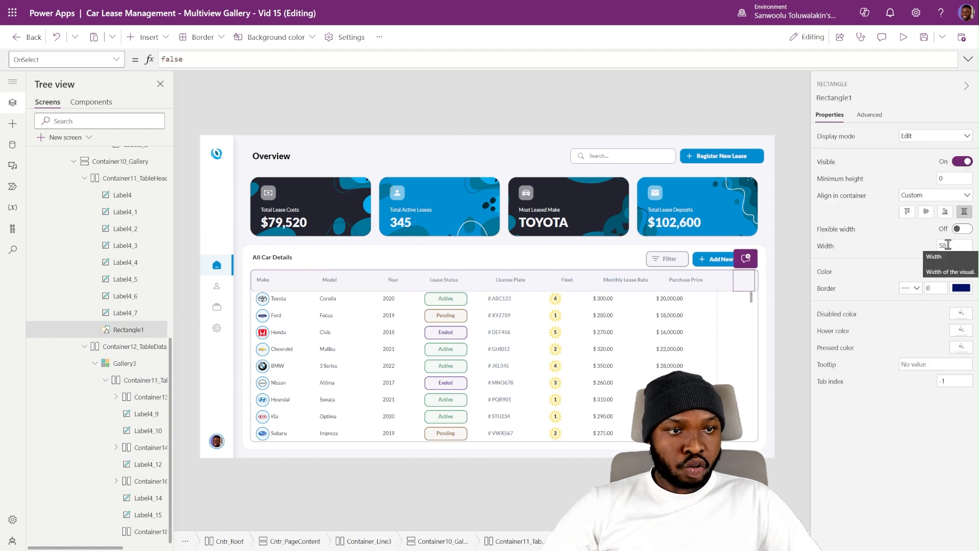
left_click(138, 533)
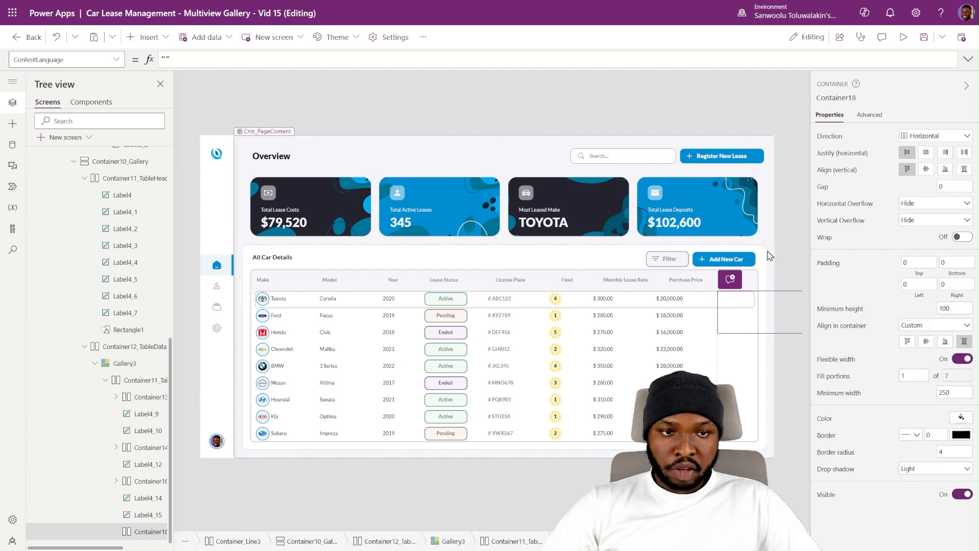
left_click(962, 359)
left_click(953, 375)
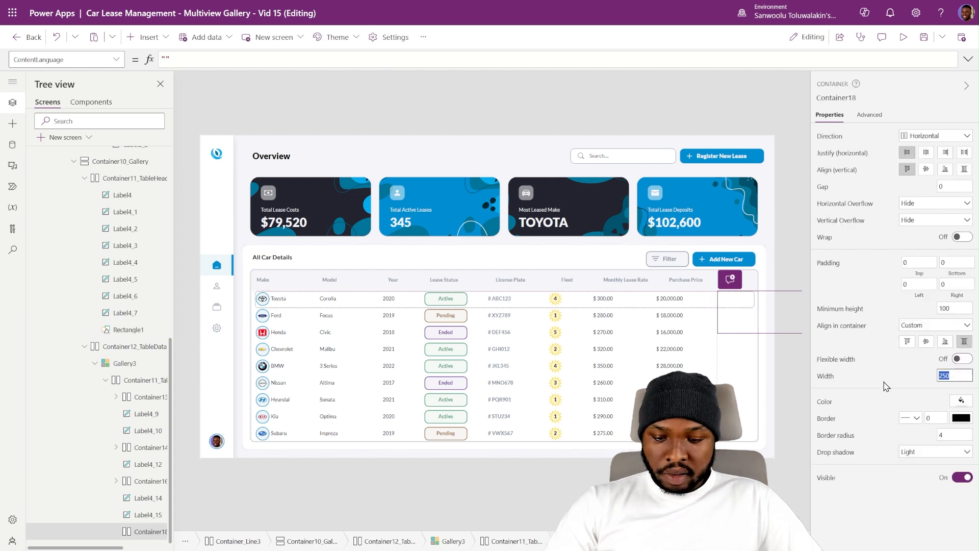
type("50")
left_click(891, 377)
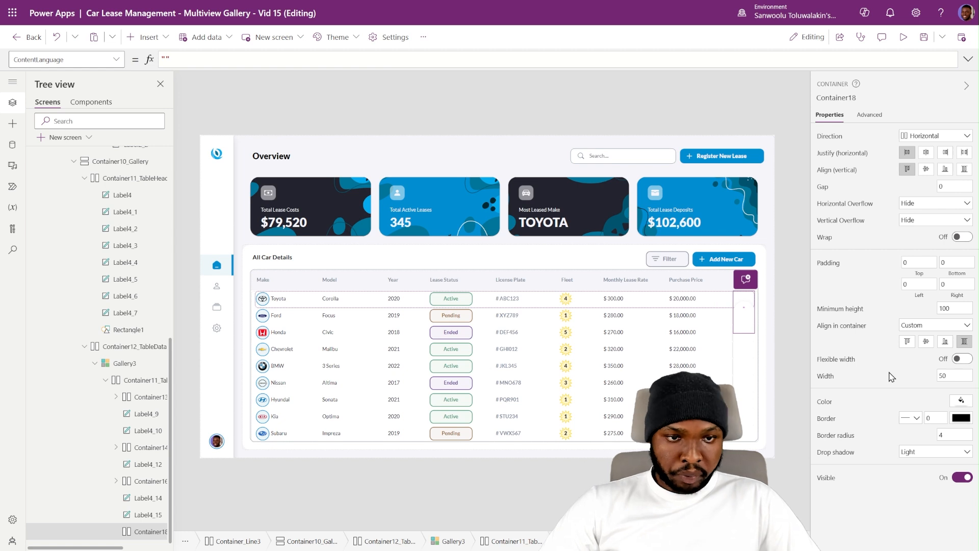
Set Container18's minimum height and border radius to 0 and its drop shadow to None.
left_click_drag(964, 306, 883, 310)
type("0")
left_click(917, 307)
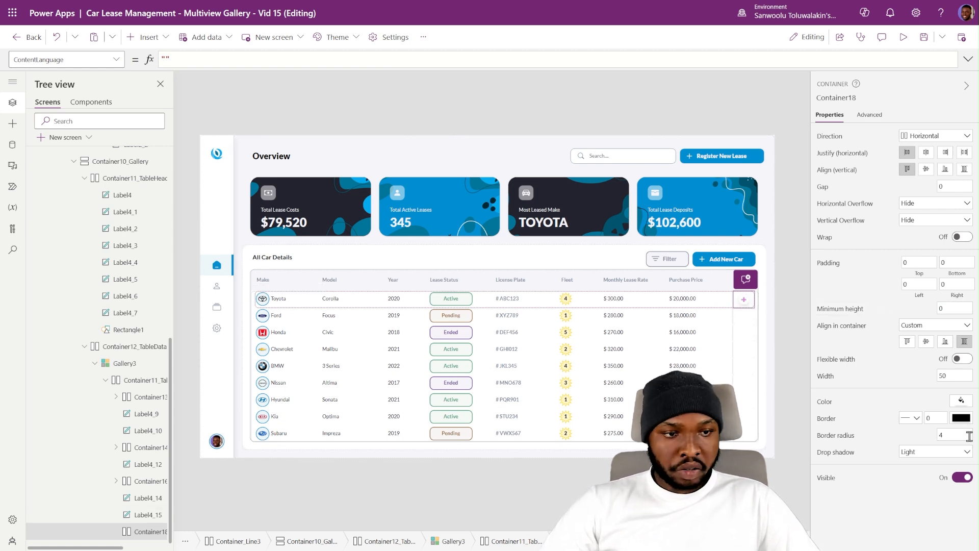
left_click_drag(969, 436, 935, 436)
type("0")
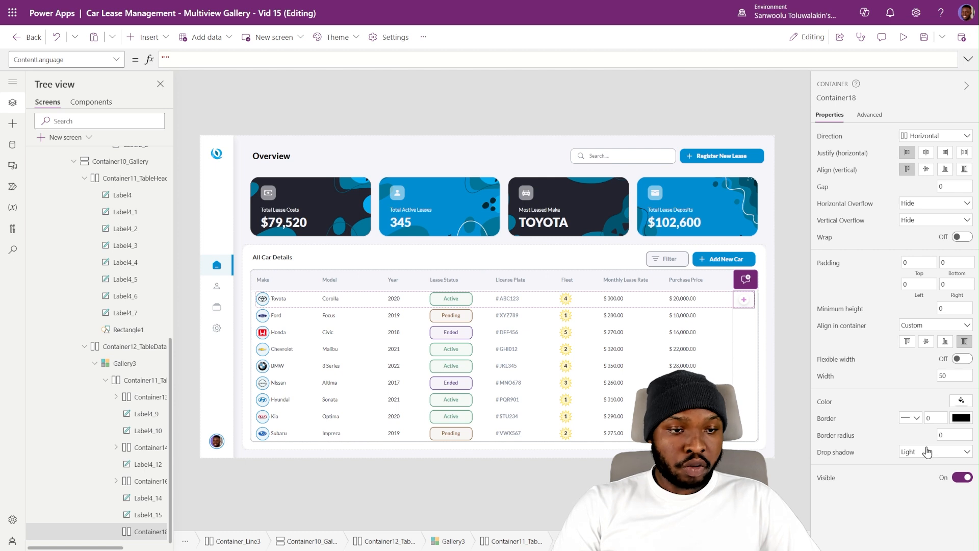
left_click(927, 452)
left_click(908, 369)
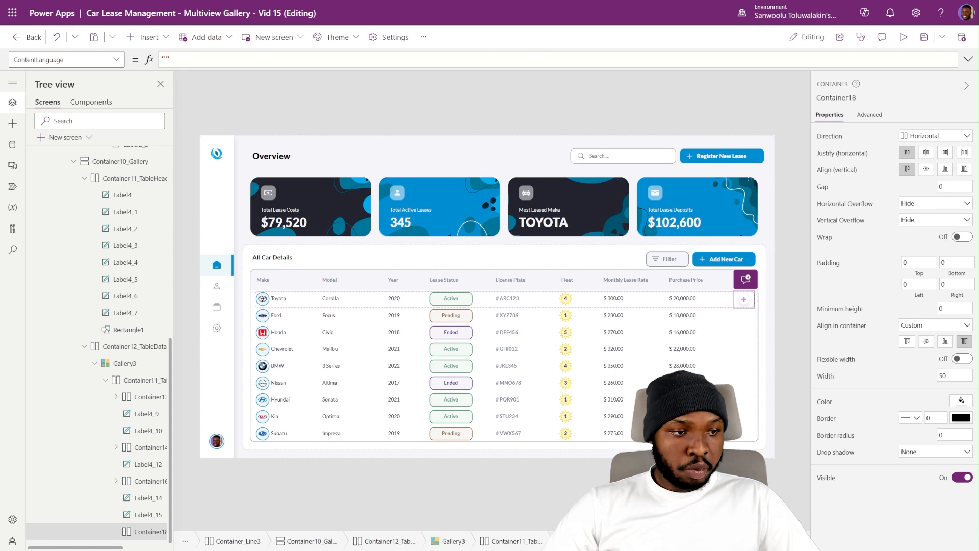
Paste the copied custom button into Container18 and set its height and width to 25.
key("ctrl+v")
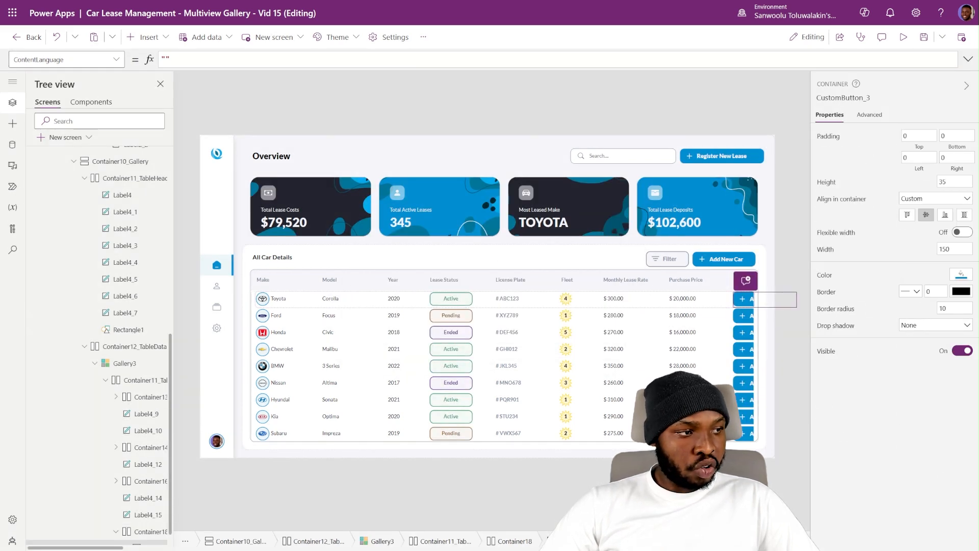
left_click(953, 180)
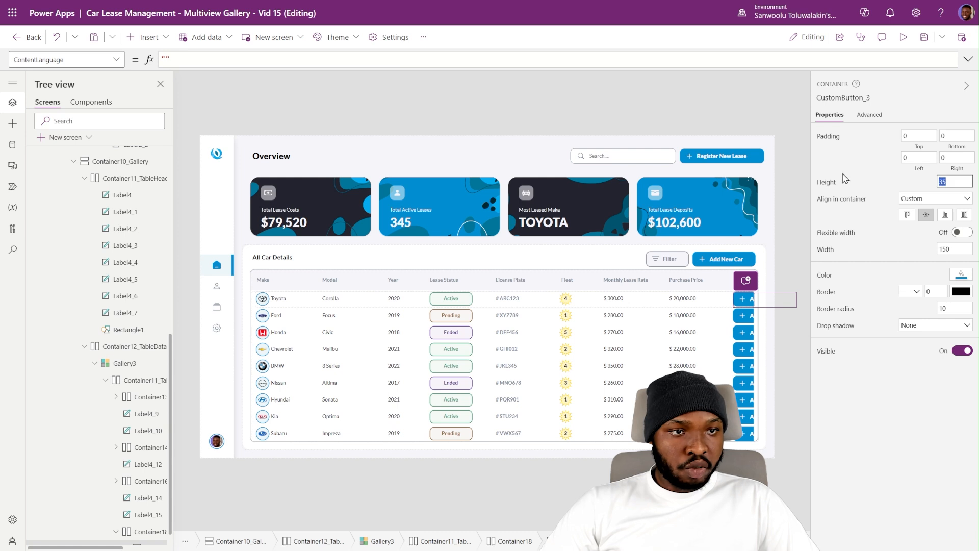
type("25")
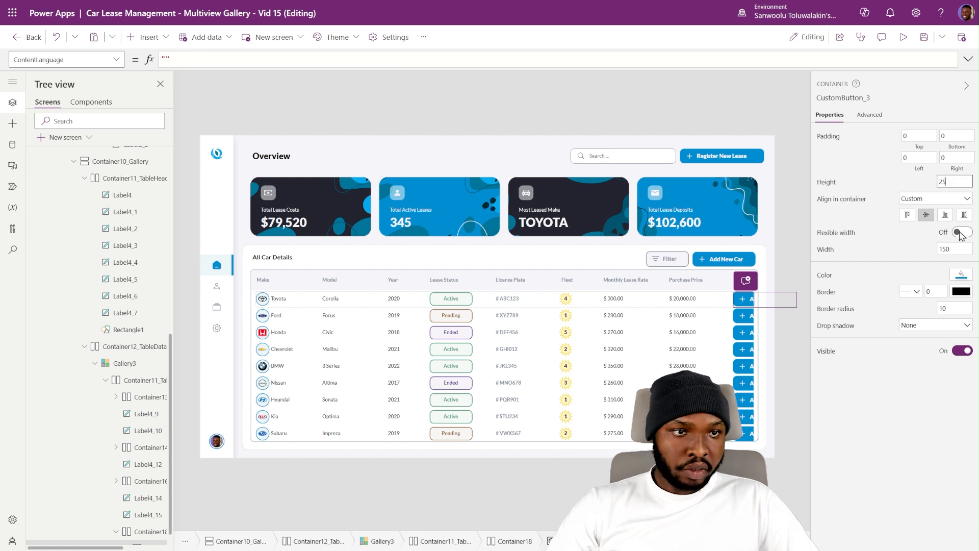
left_click(954, 249)
type("25")
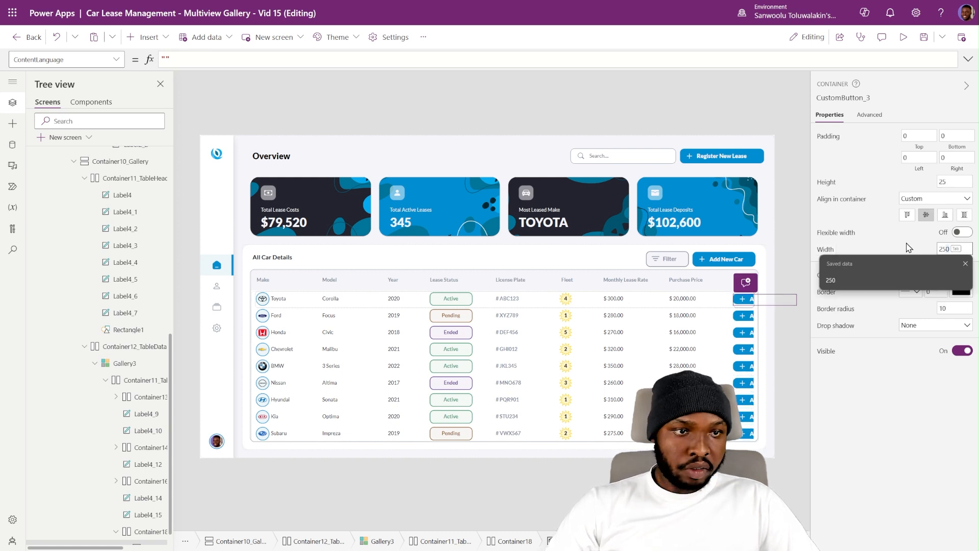
key("Return")
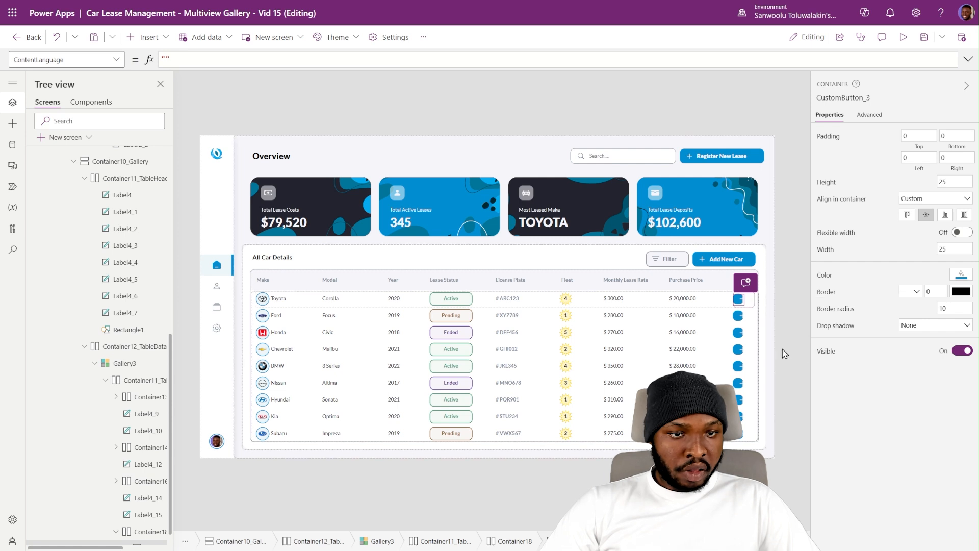
Delete the Add New Car text label, Label2_3, from the CustomButton_3 container.
scroll(155, 384, "down", 1)
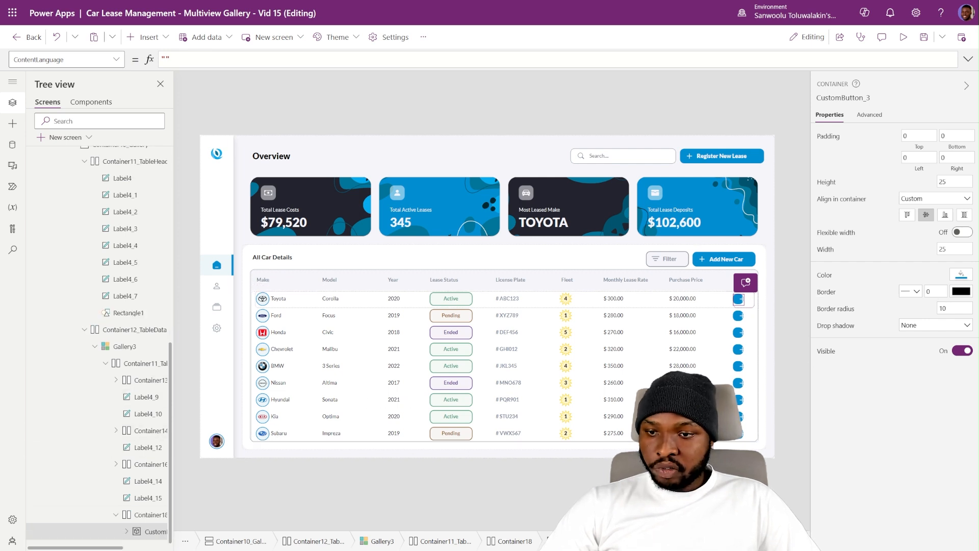
left_click(126, 532)
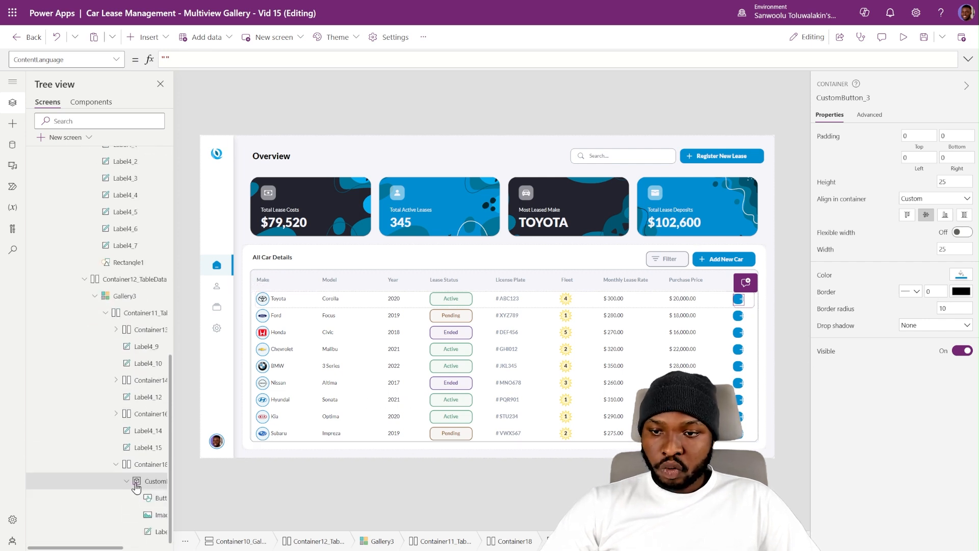
left_click(158, 532)
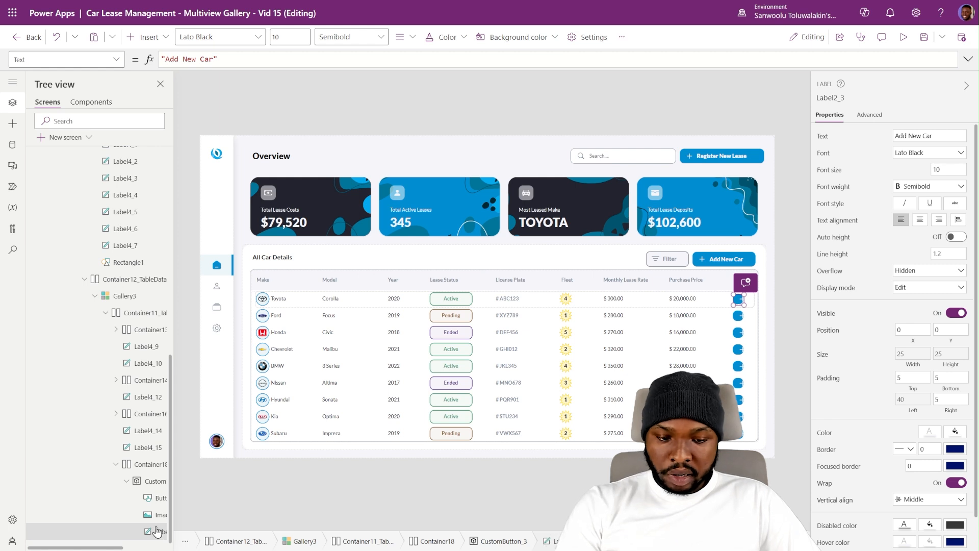
scroll(143, 515, "right", 3)
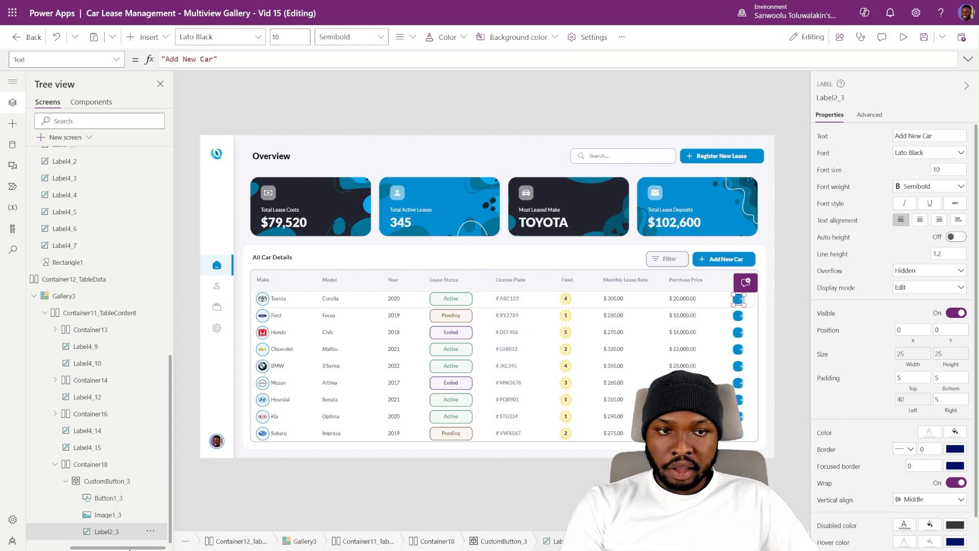
left_click(114, 532)
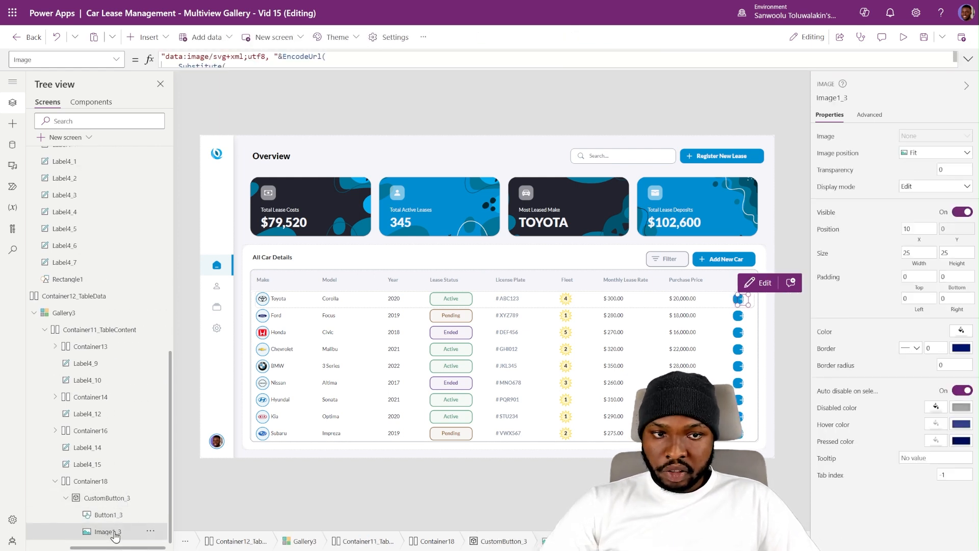
Set the X position of the button's icon, Image1_3, to 0.
left_click(921, 244)
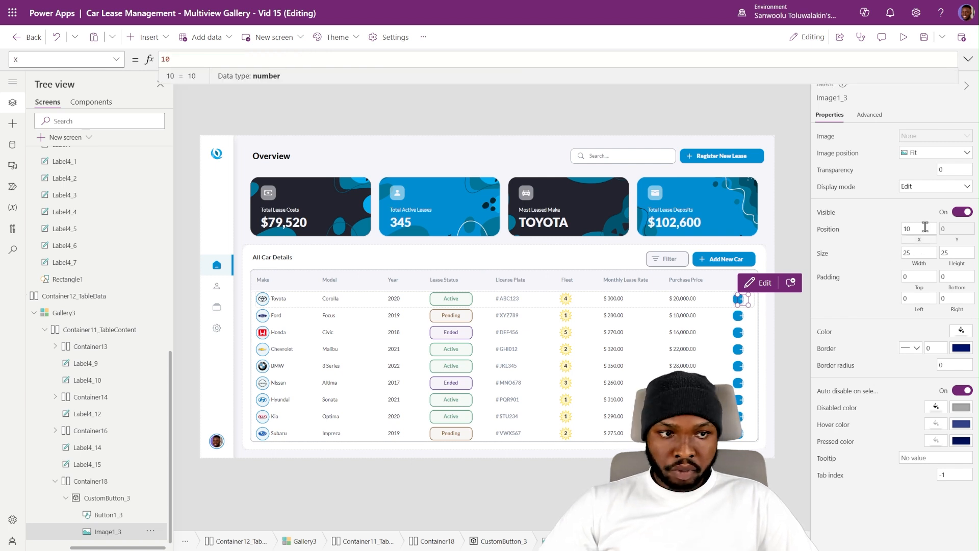
left_click(918, 228)
type("0")
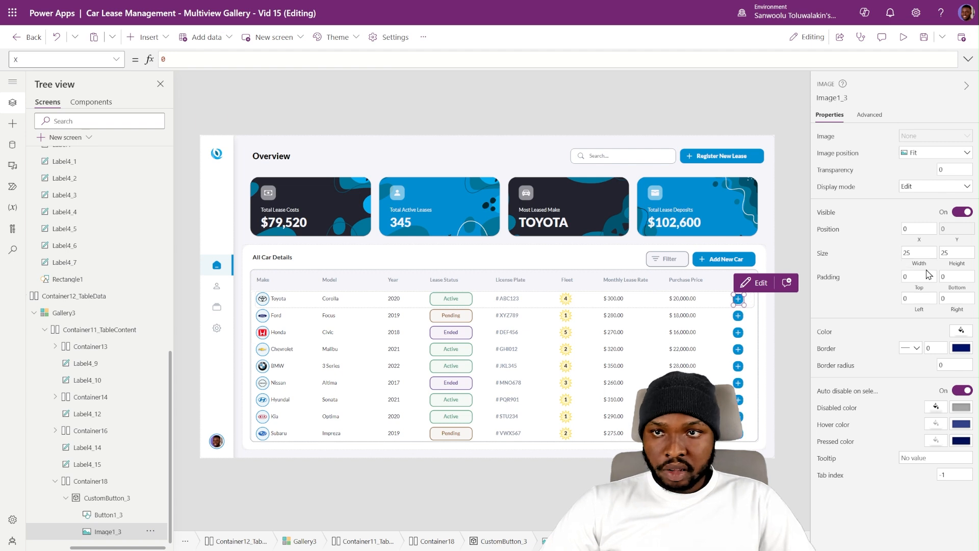
Set Image1_3's width to Parent.Width and its height to Parent.Height.
left_click(108, 515, "ctrl")
left_click(112, 530)
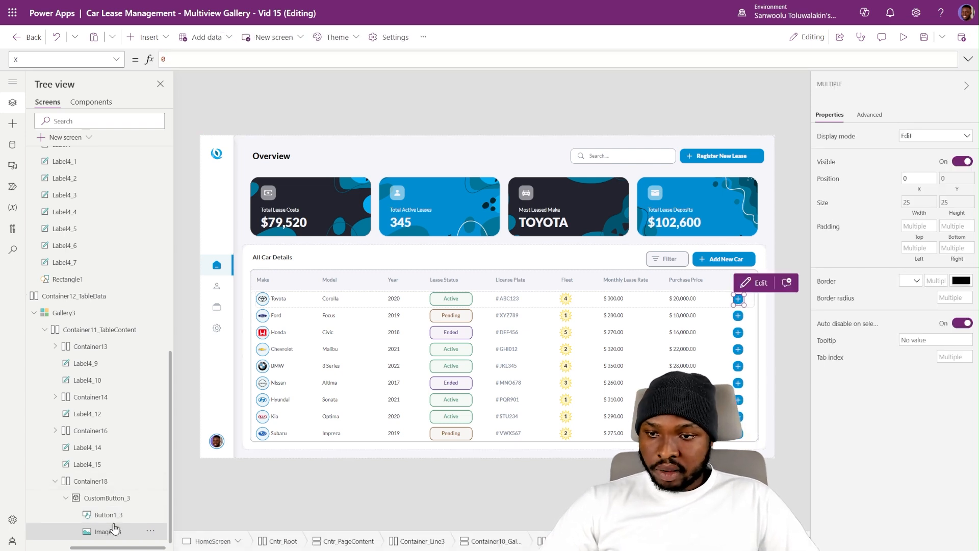
left_click(919, 266)
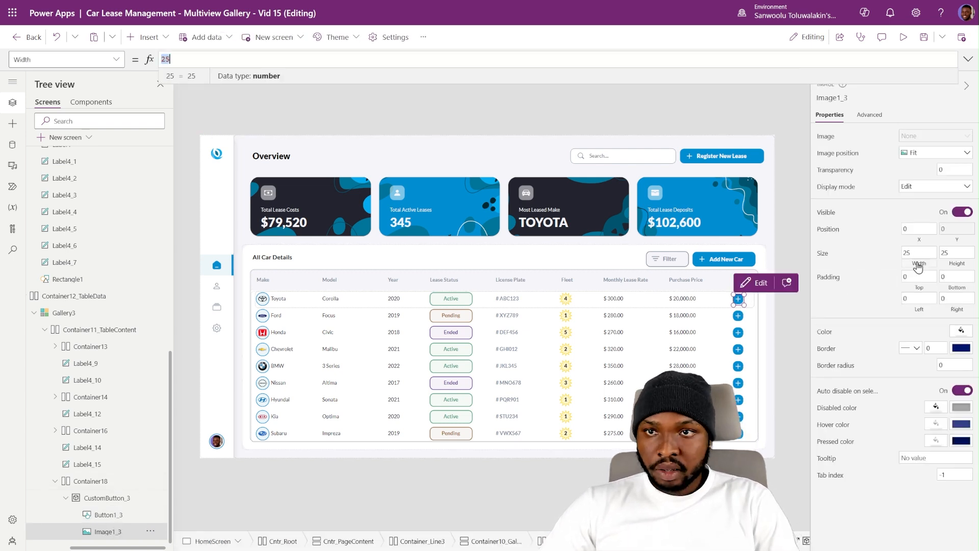
type("Par")
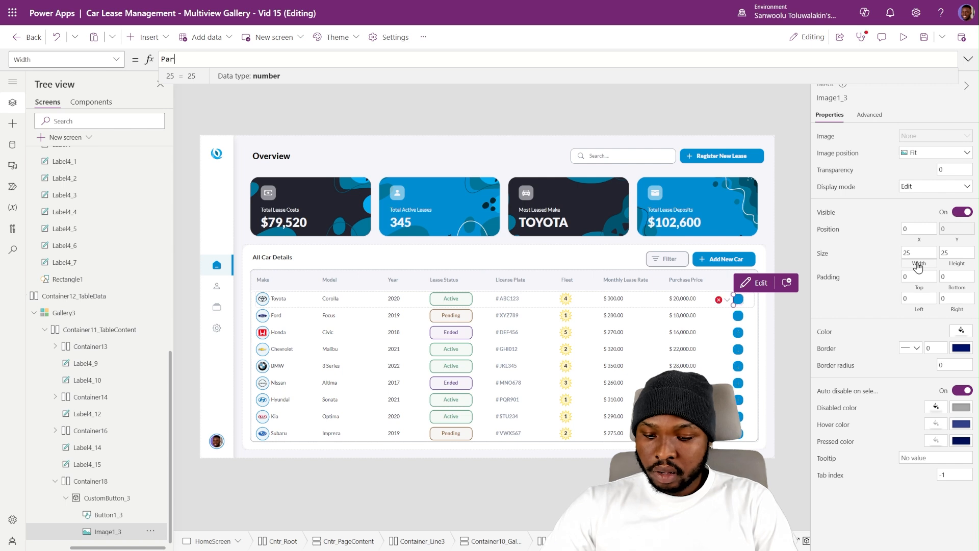
type("ent.W")
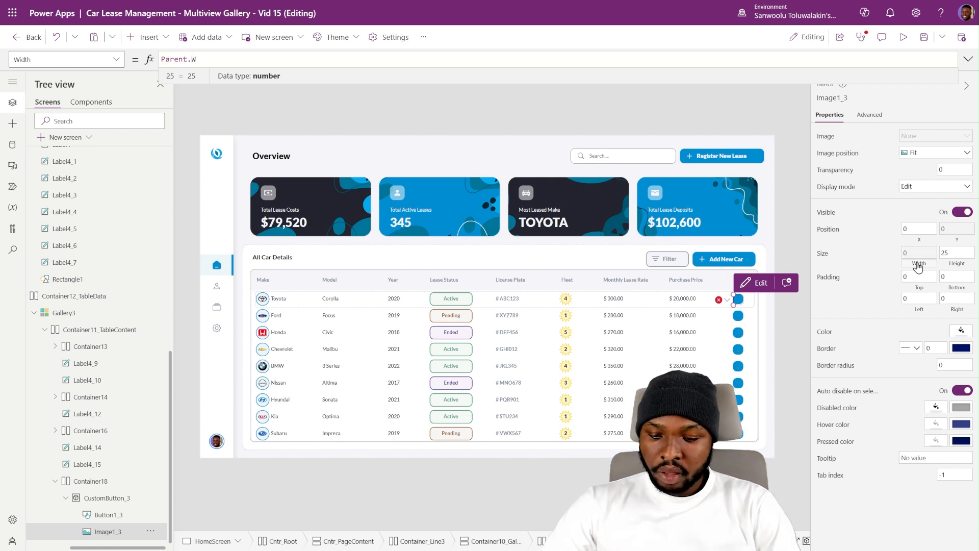
type("idth")
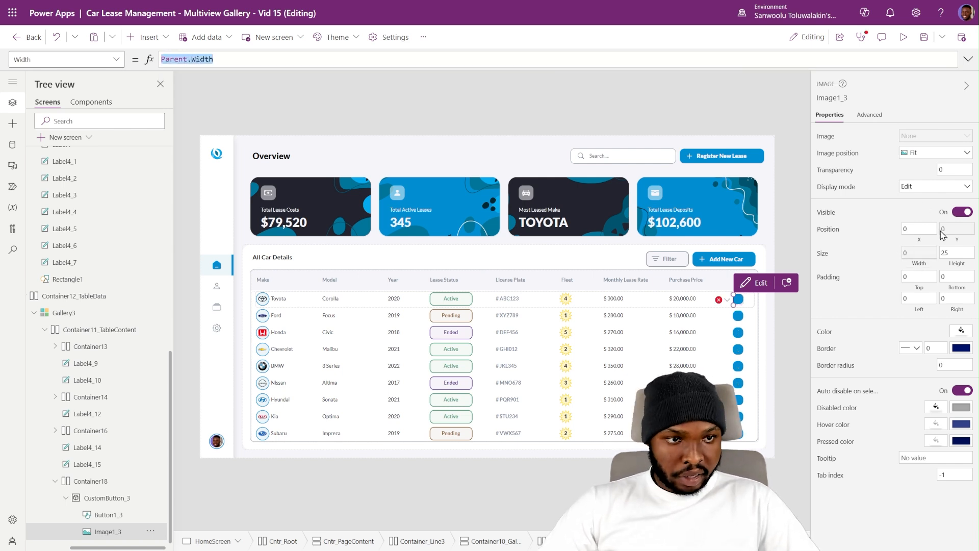
left_click(962, 268)
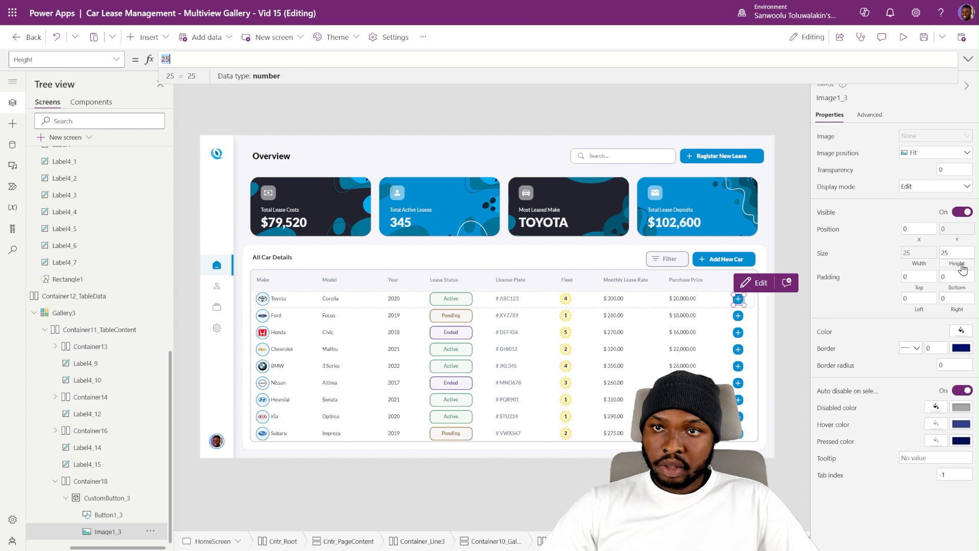
type("Parent.h")
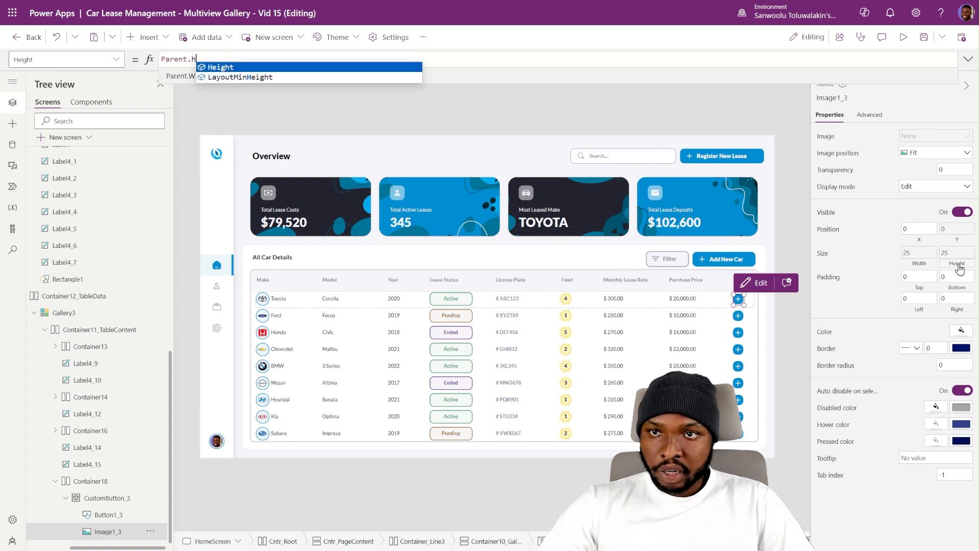
key("Tab")
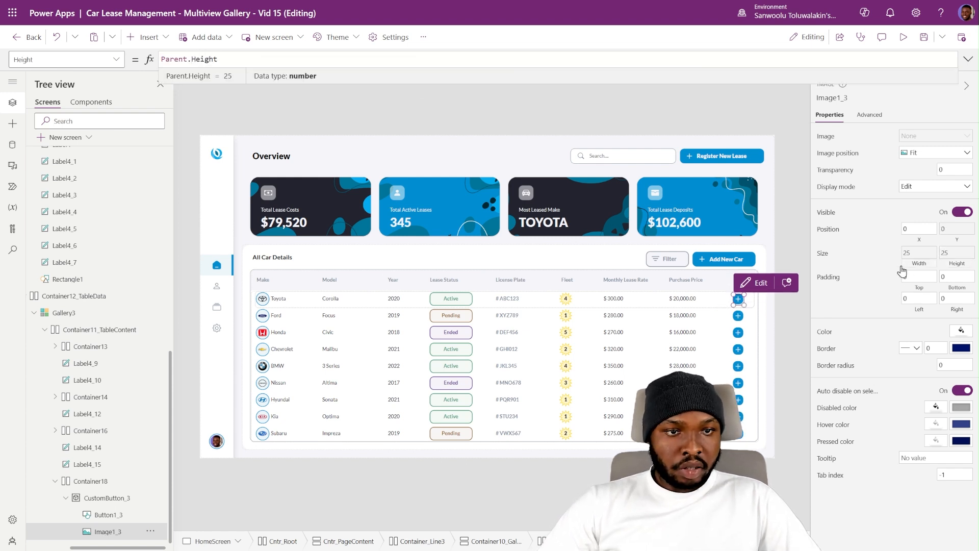
left_click(860, 270)
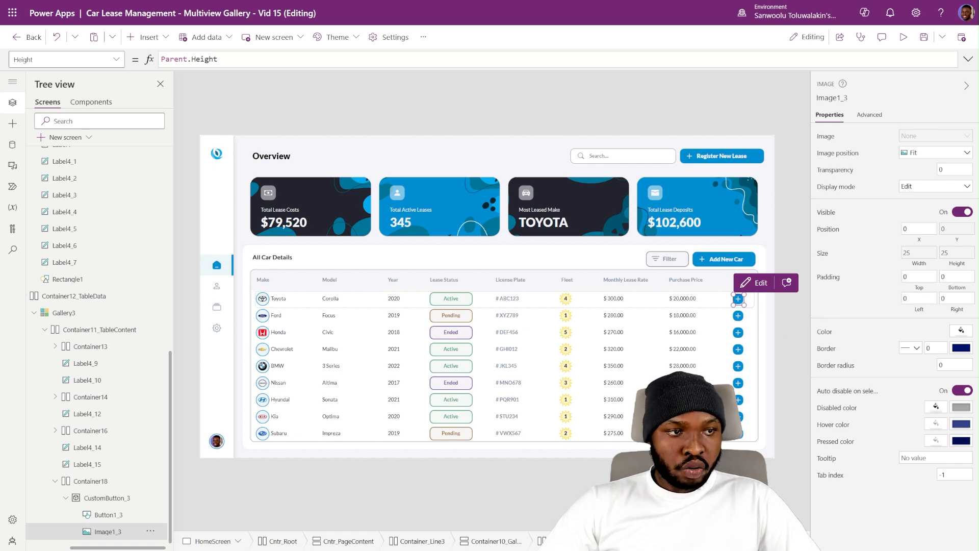
Replace Image1_3's image formula with an SVG using customIcons.RightArrowSmall and "currentColor" substituted by CustomTheme.TertiaryTextColor_Text.
left_click(113, 531)
left_click(967, 60)
left_click(614, 102)
key("ctrl+a")
type("\"data:image/svg+xml;utf8, \"&EncodeUrl(     Substitute(         customIcons.RightArrowSmall,         \"currentColor\", CustomTheme.TertiaryTextColor_Text     ) )")
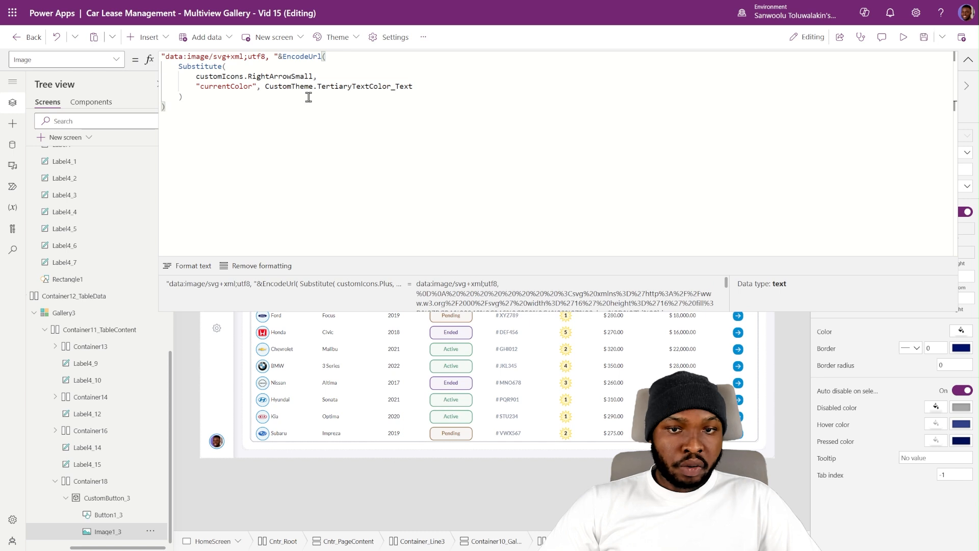
left_click(968, 60)
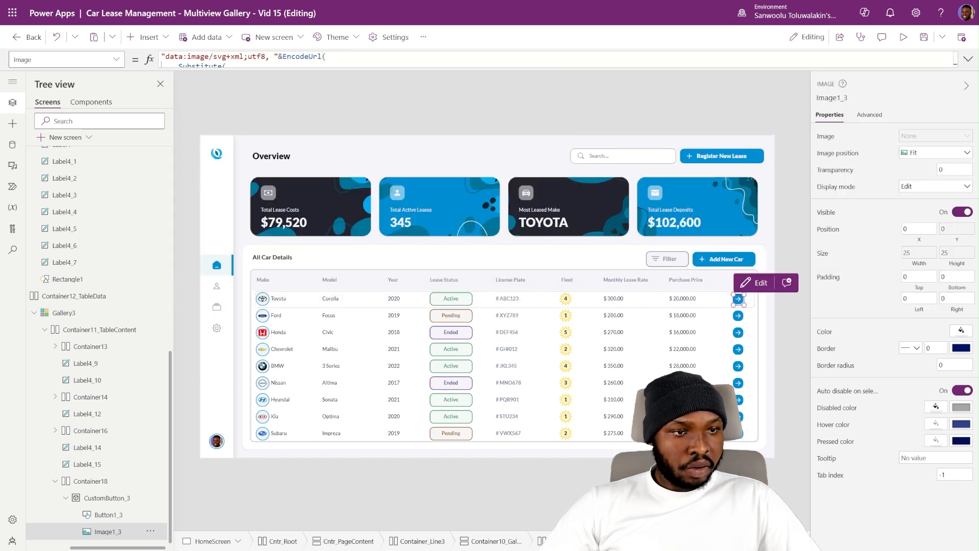
Set Image1_3's top and bottom padding to 3.
left_click(904, 276)
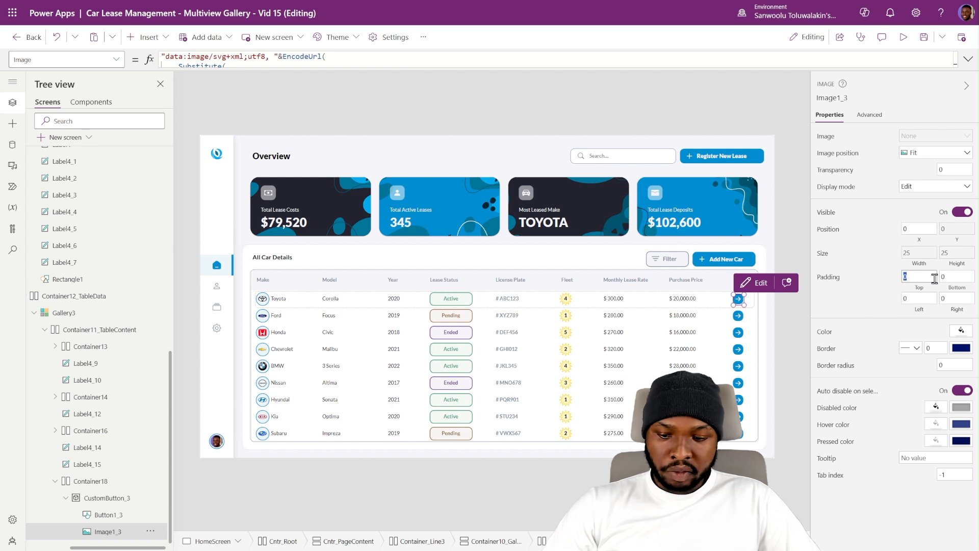
type("3")
key("Tab")
left_click(849, 305)
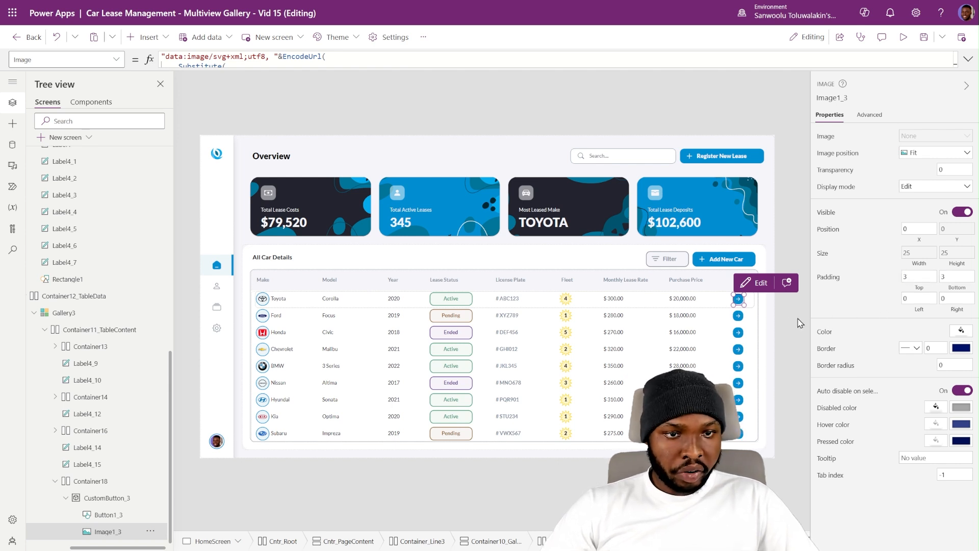
left_click(780, 321)
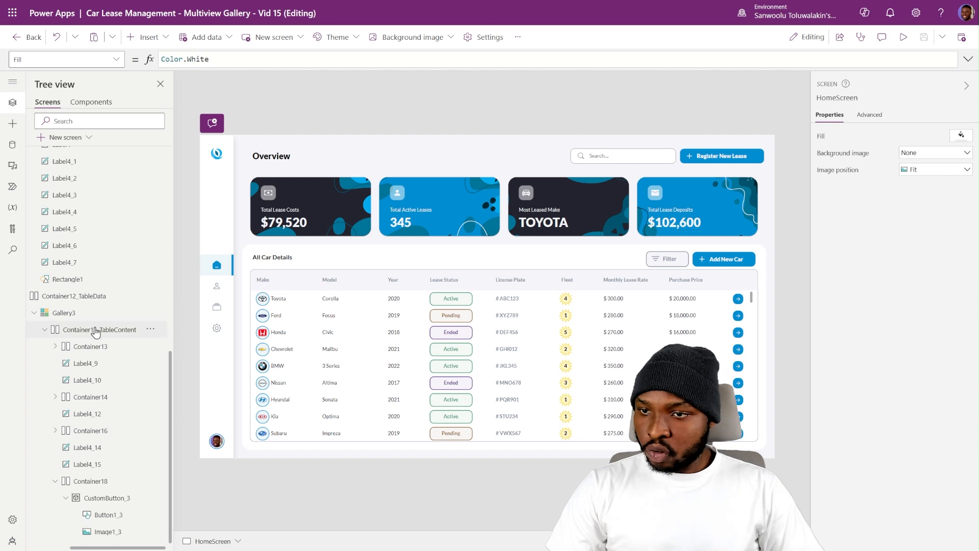
Insert a rectangle into the row template of Gallery3, outside Container11_TableContent.
left_click(86, 314)
left_click(44, 329)
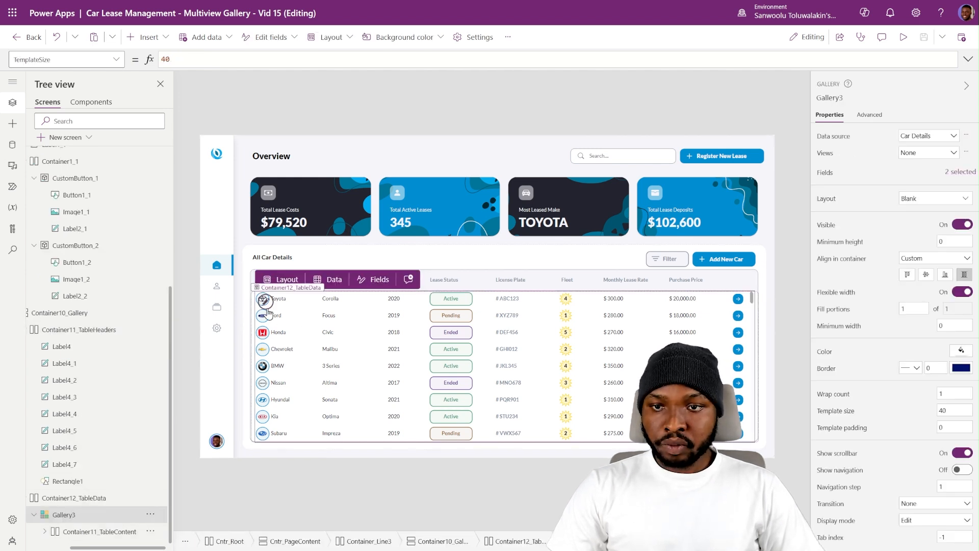
left_click(266, 306)
left_click(162, 38)
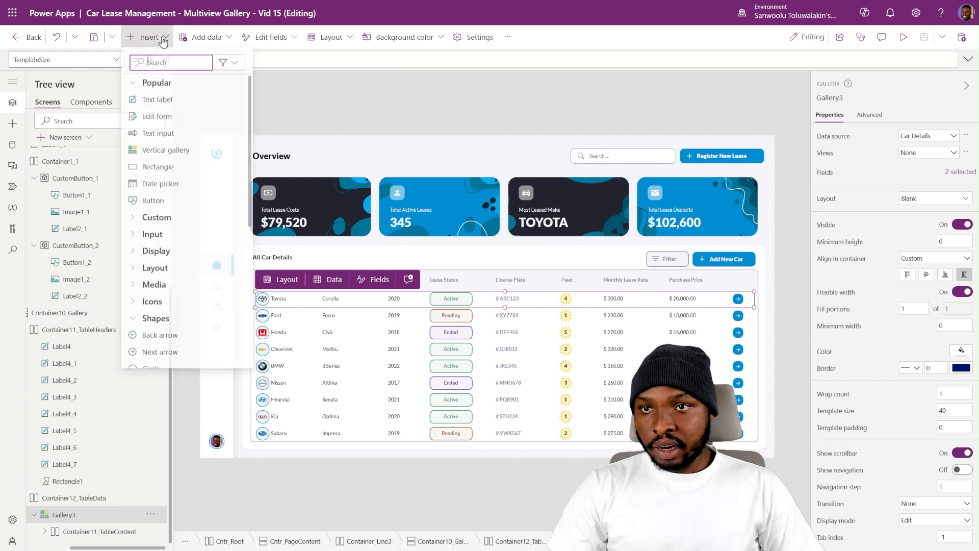
left_click(159, 168)
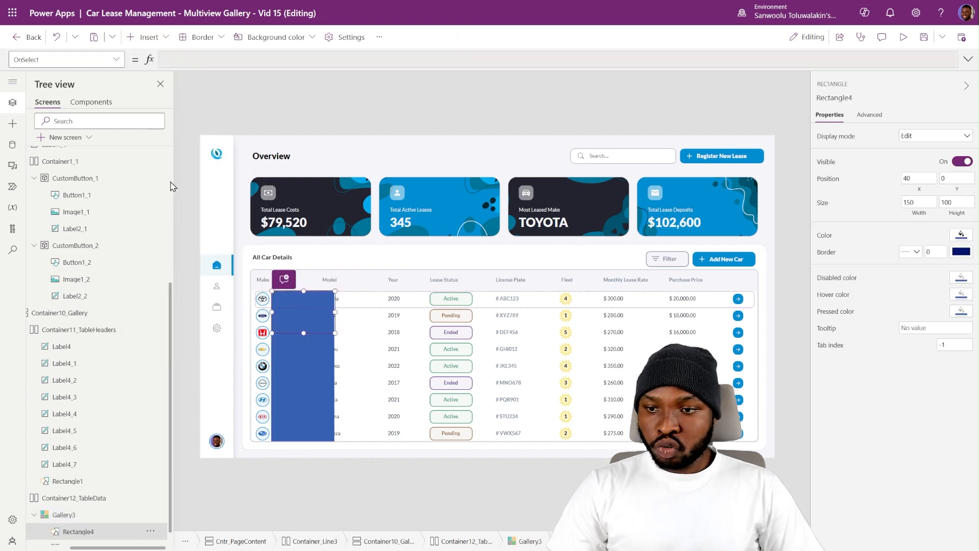
Set the gallery row rectangle's X position to 0 and its height to 1.
left_click(920, 190)
left_click_drag(917, 178, 884, 190)
type("0")
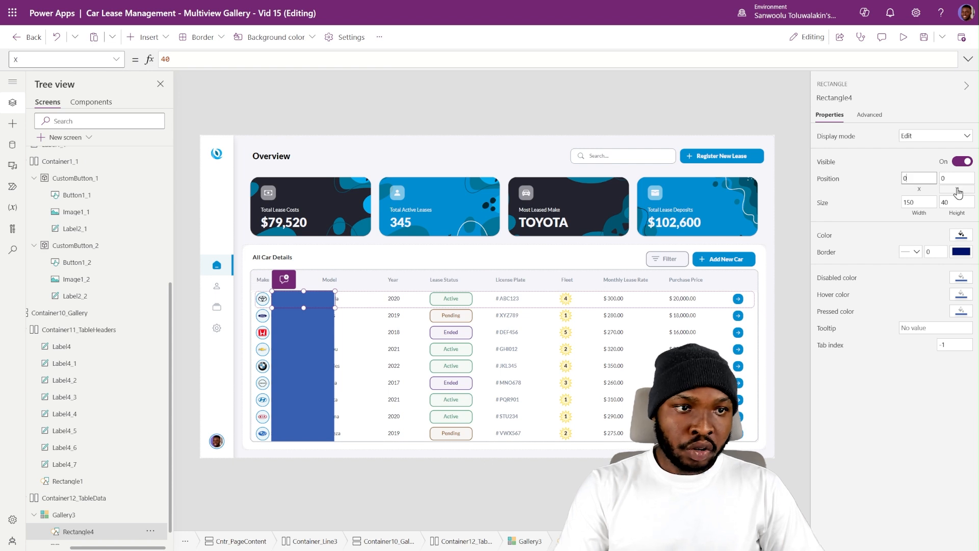
key("Return")
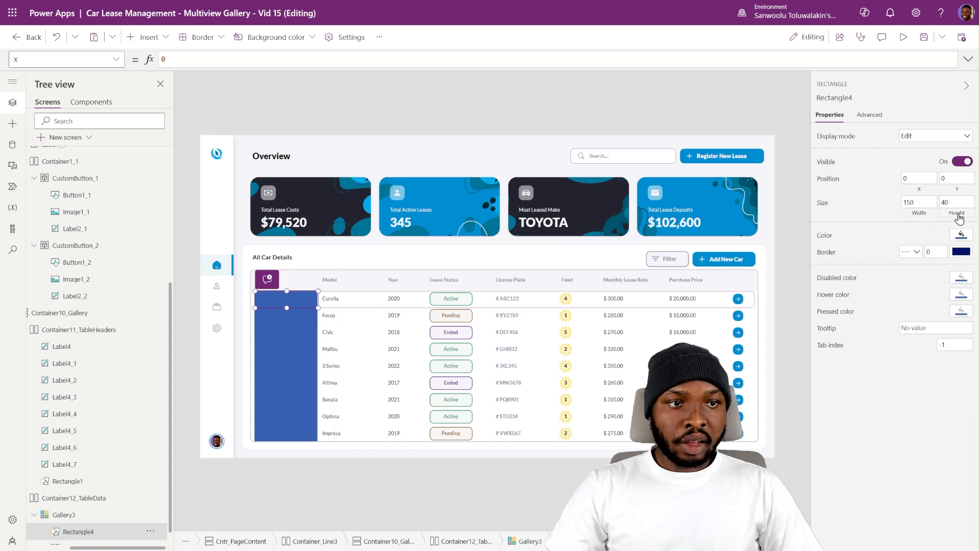
left_click_drag(956, 203, 938, 208)
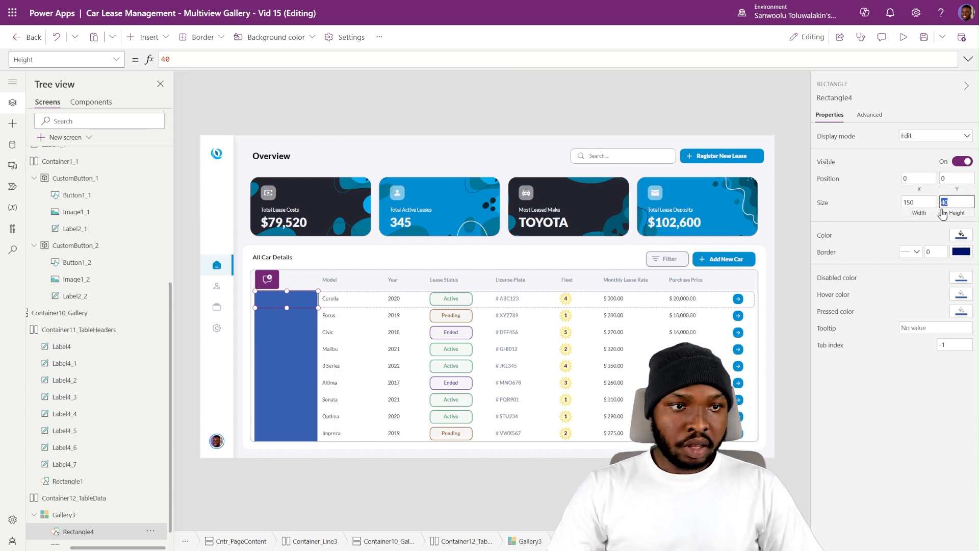
type("1")
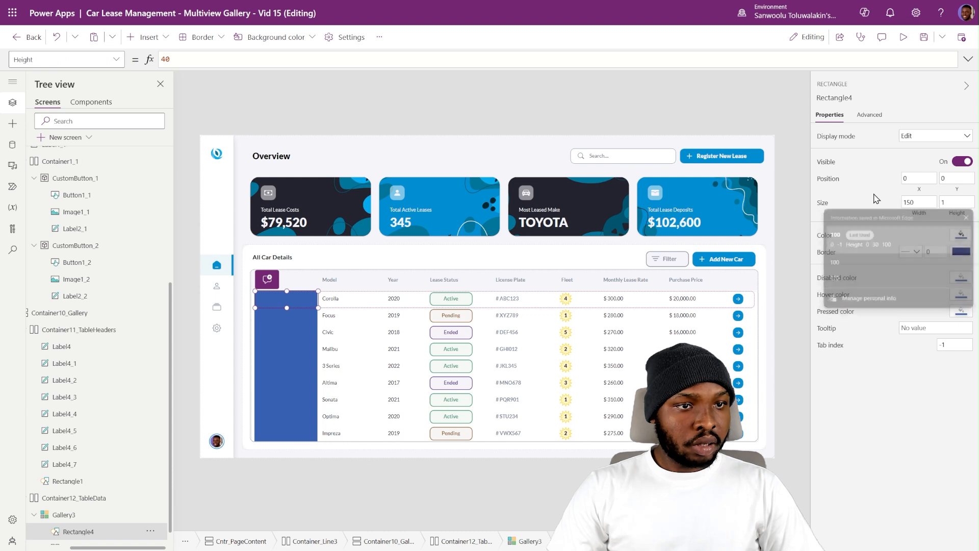
key("Return")
Set the width of Rectangle4 to Parent.TemplateWidth so the separator spans the whole gallery row.
left_click(916, 215)
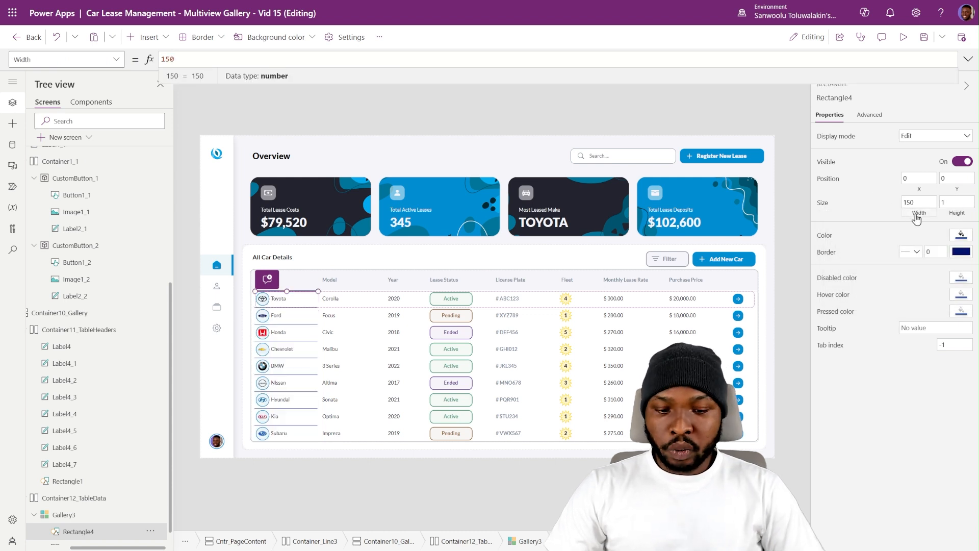
type("Paren")
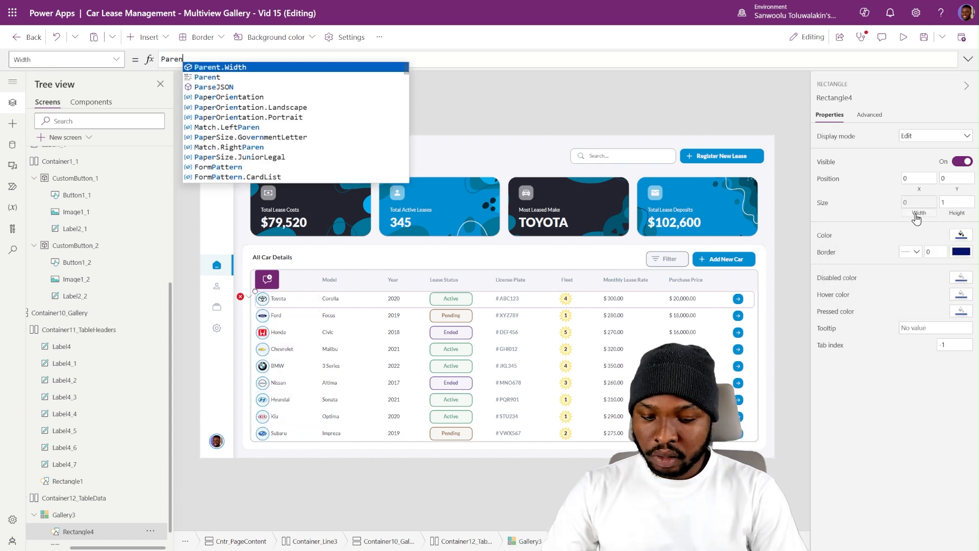
type("t.Tem")
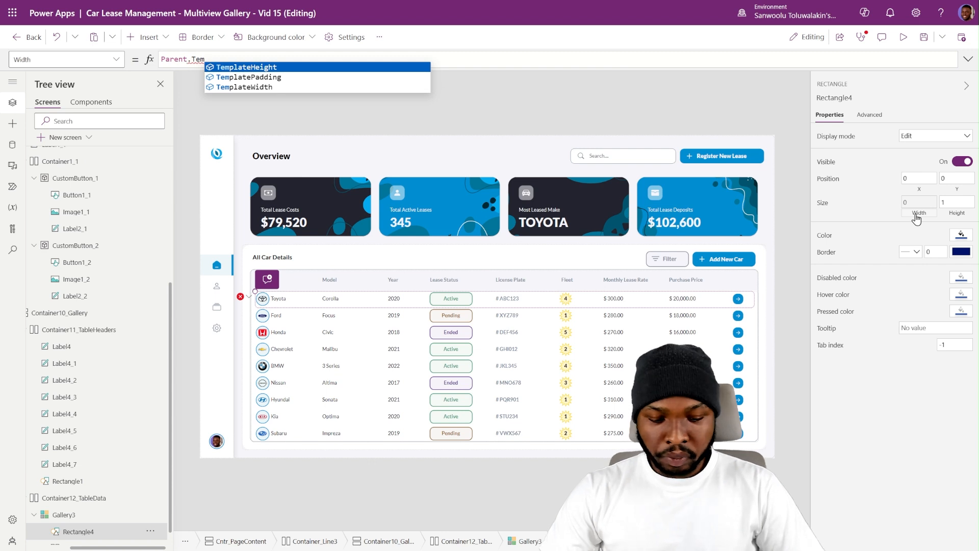
key("Down")
key("Down")
key("Tab")
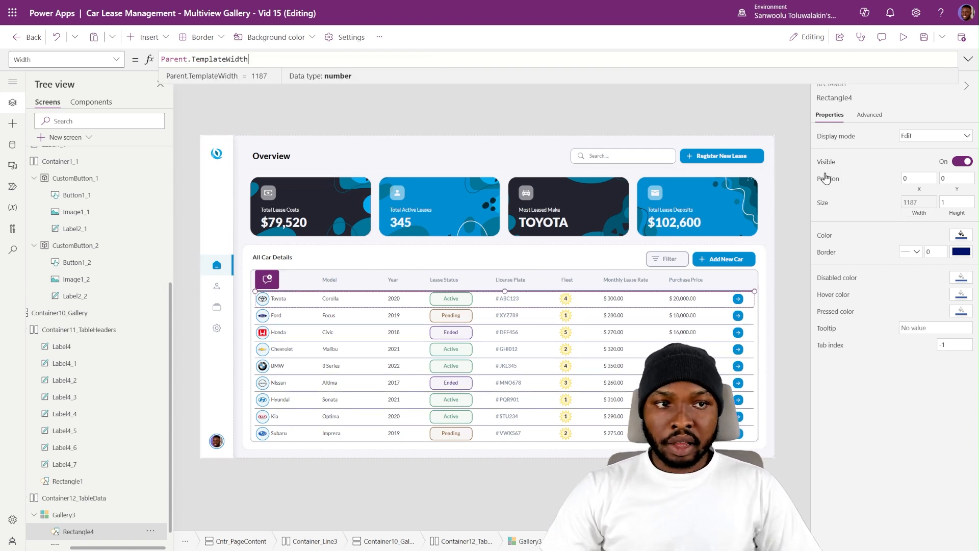
Set the fill color of Rectangle4 to CustomTheme.PrimaryColor.
left_click(823, 236)
key("ctrl+a")
type("CustomTheme.PrimaryColor")
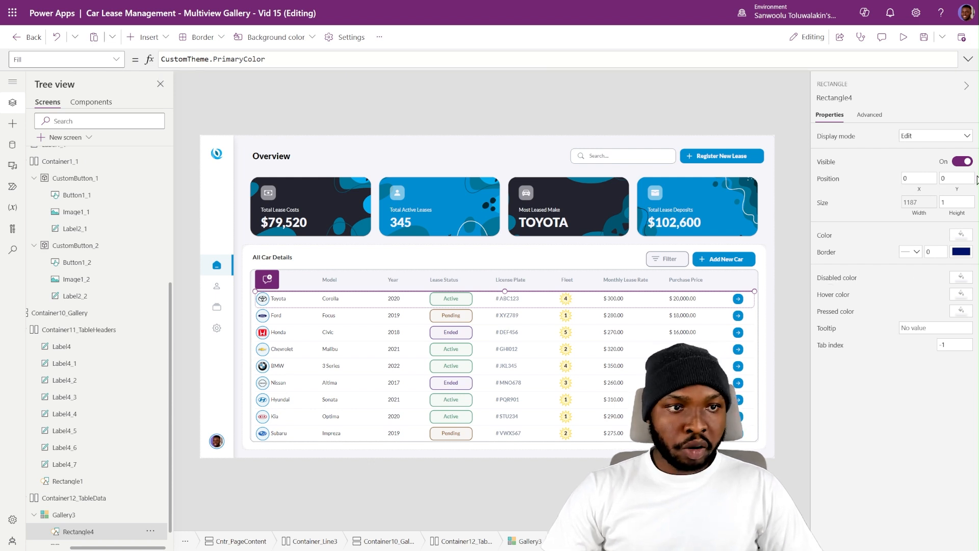
Set the Y position of Rectangle4 to Parent.TemplateHeight - Self.Height so the line sits at the row's bottom edge.
left_click(956, 193)
type("Parent.TemplateHeight - Self.Height")
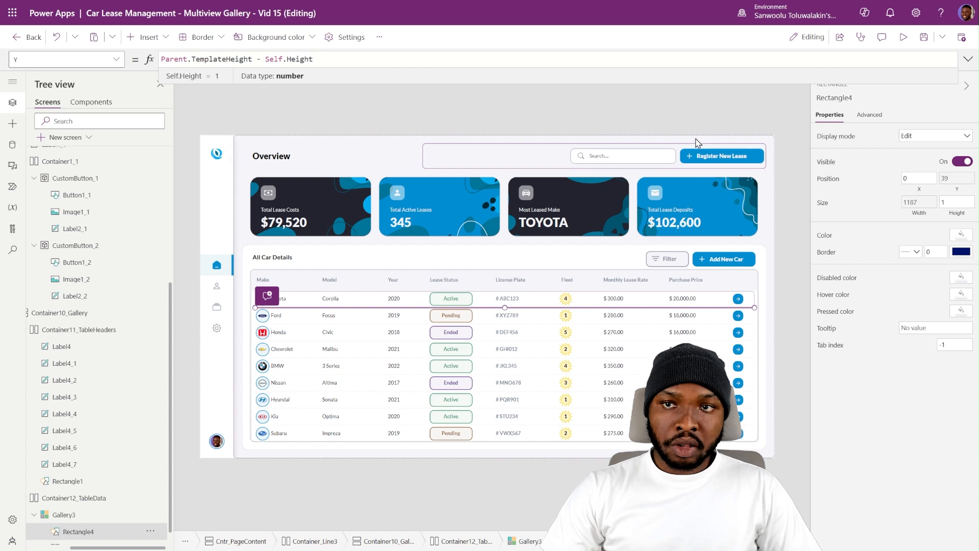
left_click(771, 124)
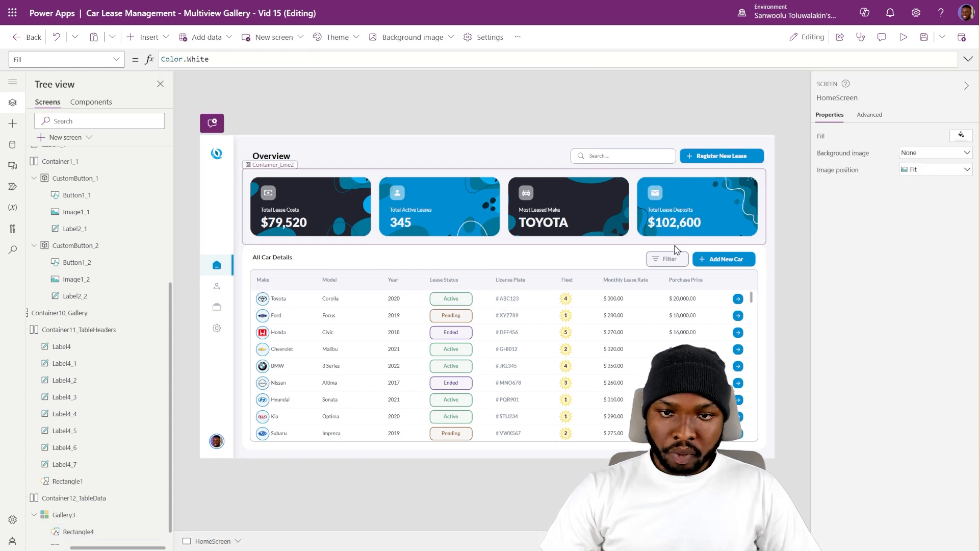
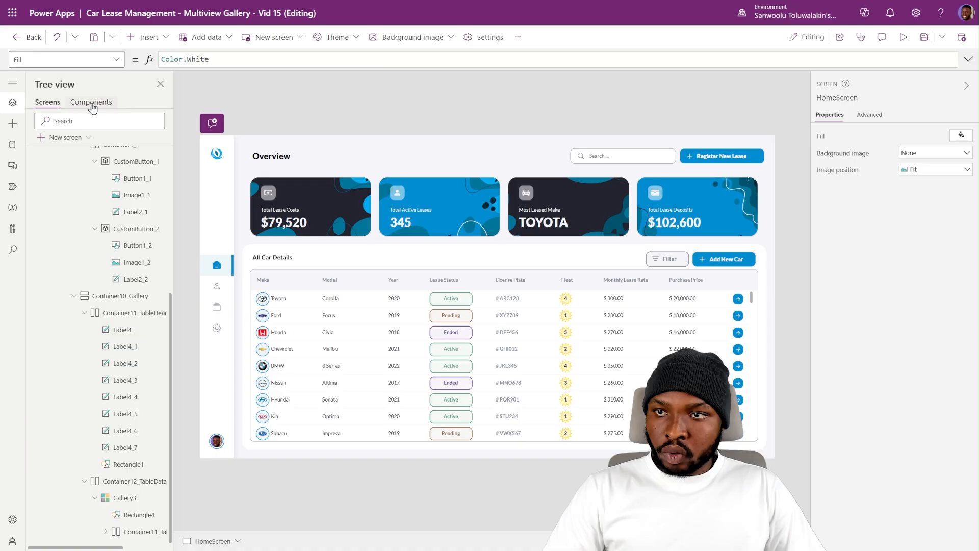
Create a new component and rename it CustomToggle.
left_click(90, 102)
left_click(70, 137)
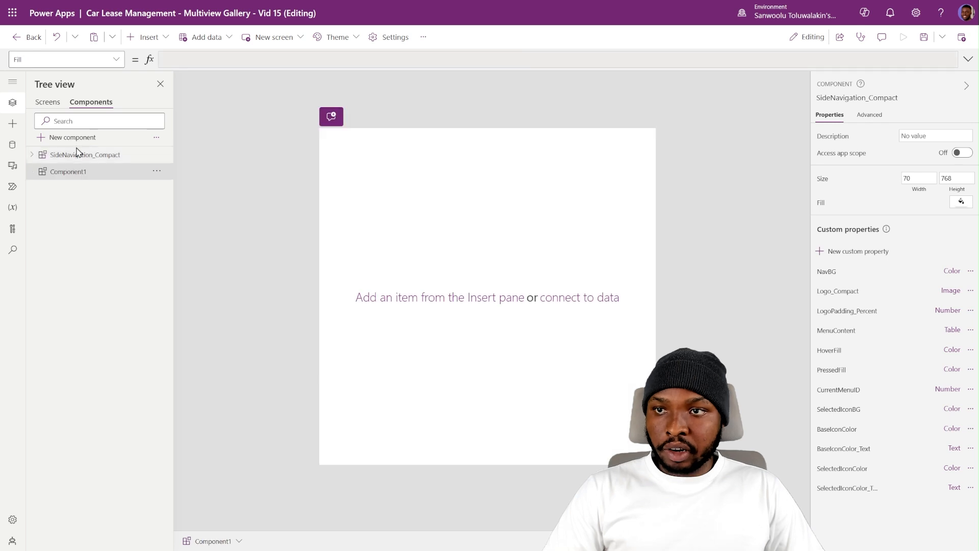
double_click(78, 170)
type("CustomToggle")
left_click(109, 224)
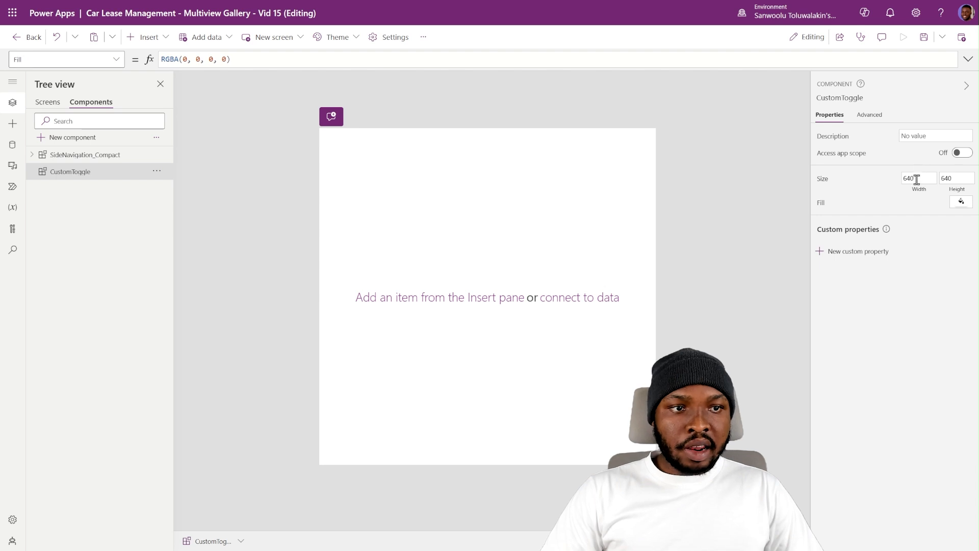
Insert a horizontal container into the CustomToggle component and set its X and Y position to 0.
left_click(136, 41)
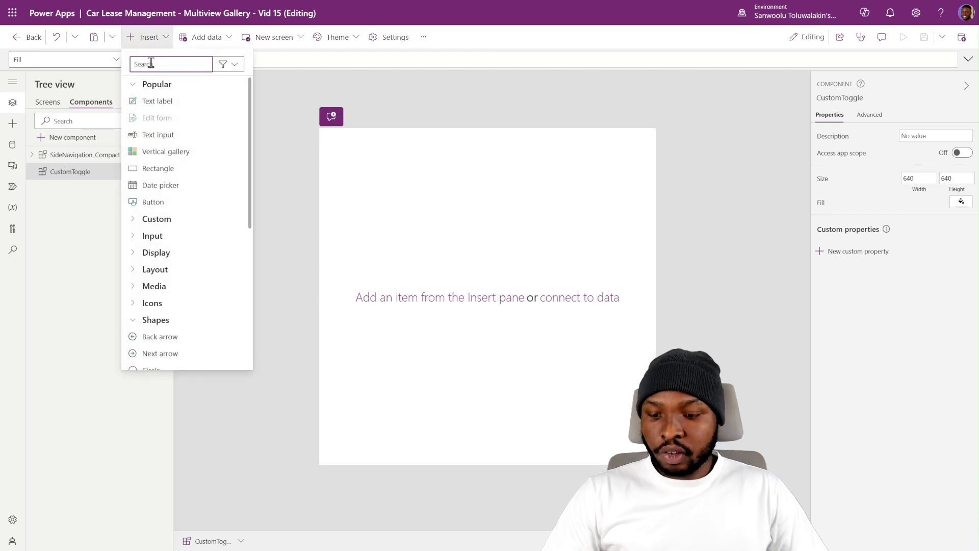
type("con")
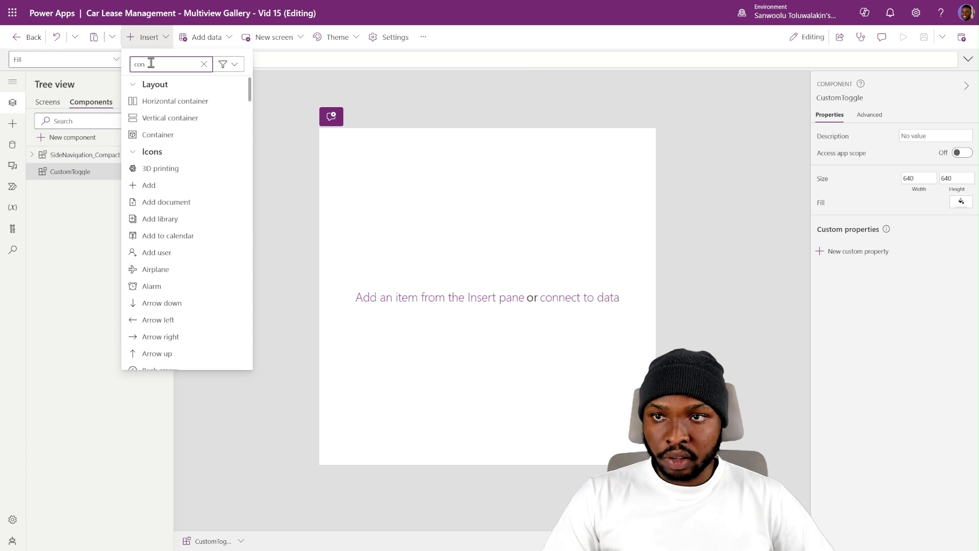
left_click(161, 100)
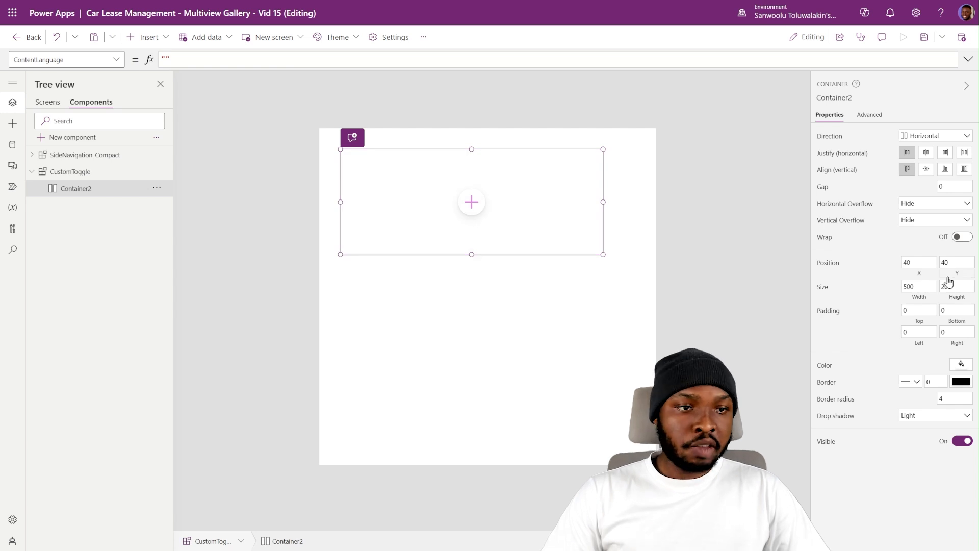
left_click(918, 262)
left_click(957, 263)
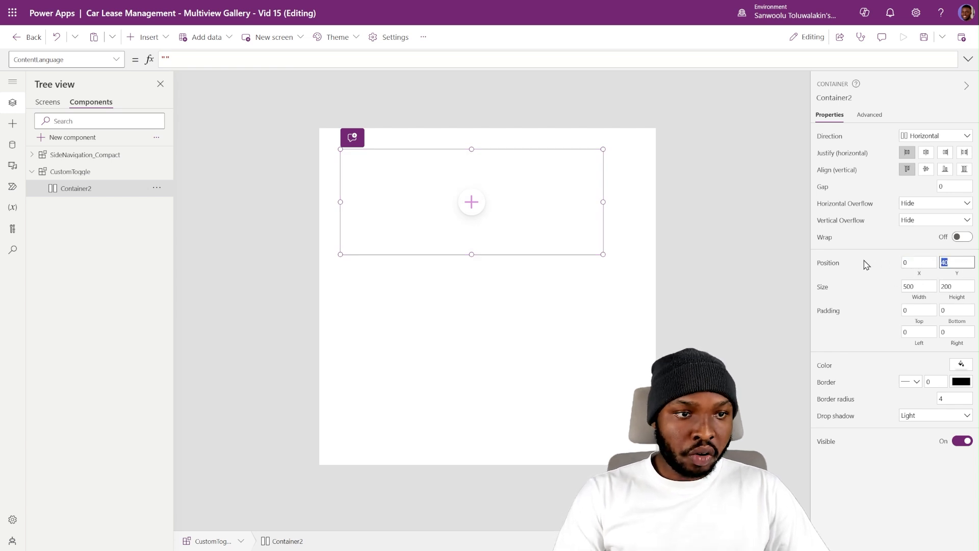
type("0")
Make Container2 fill the component by setting its width to Parent.Width and its height to Parent.Height.
left_click(920, 300)
key("ctrl+a")
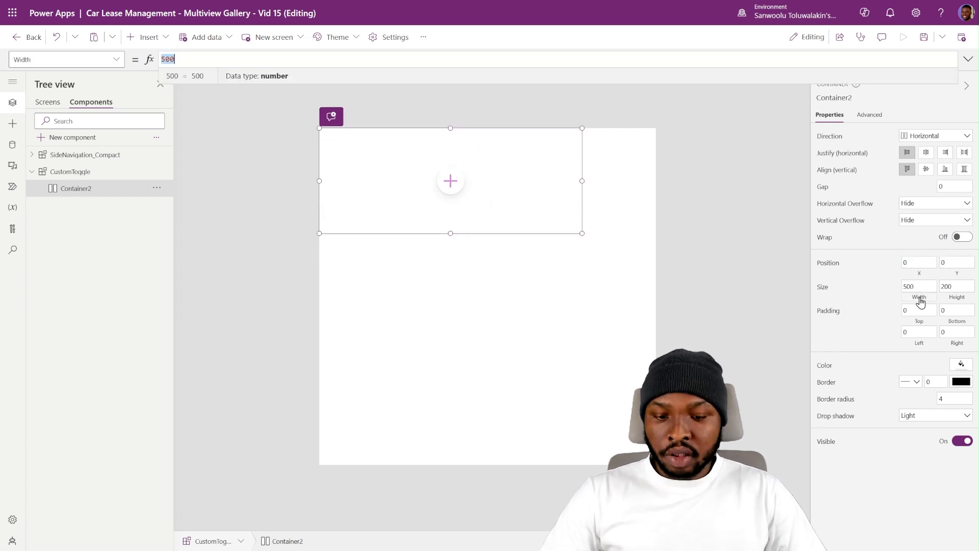
type("Parent.Width")
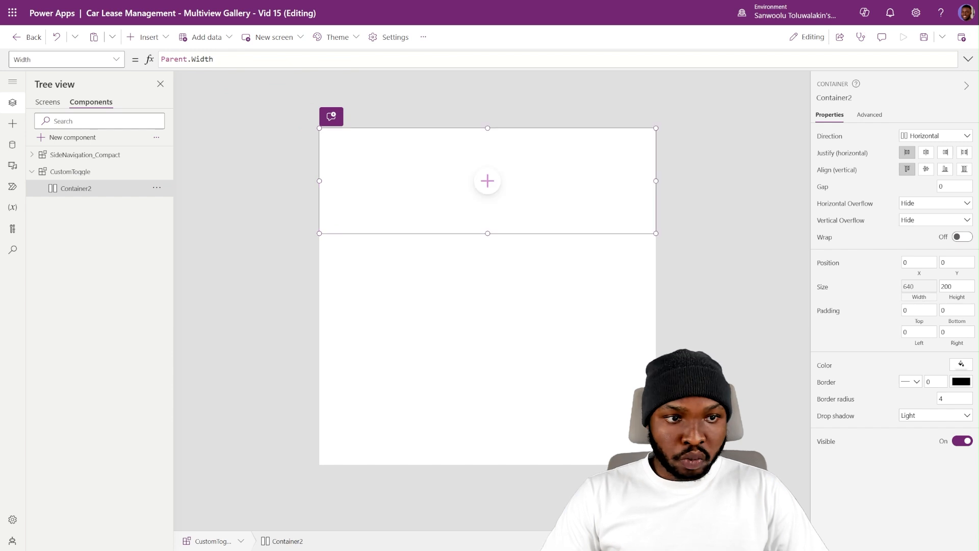
left_click(954, 301)
type("P")
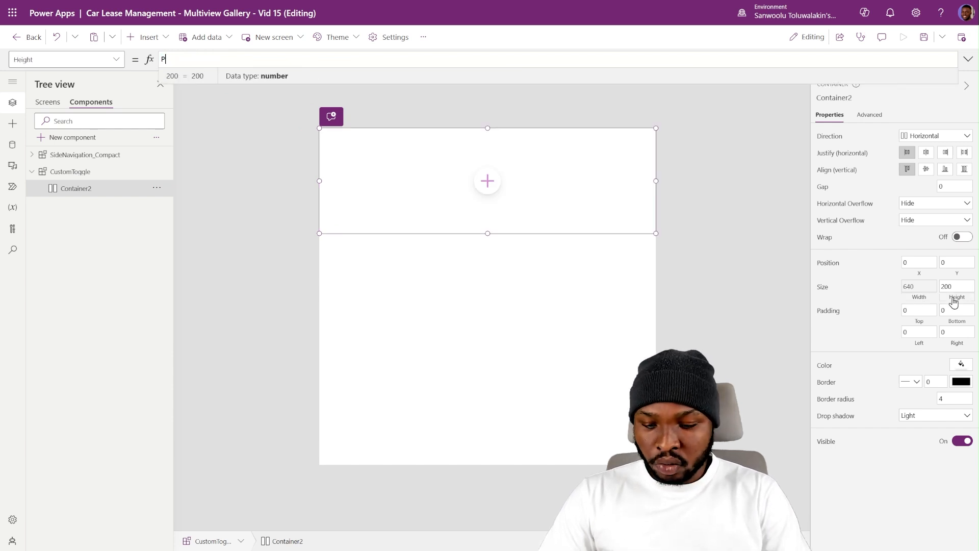
type("arent.Height")
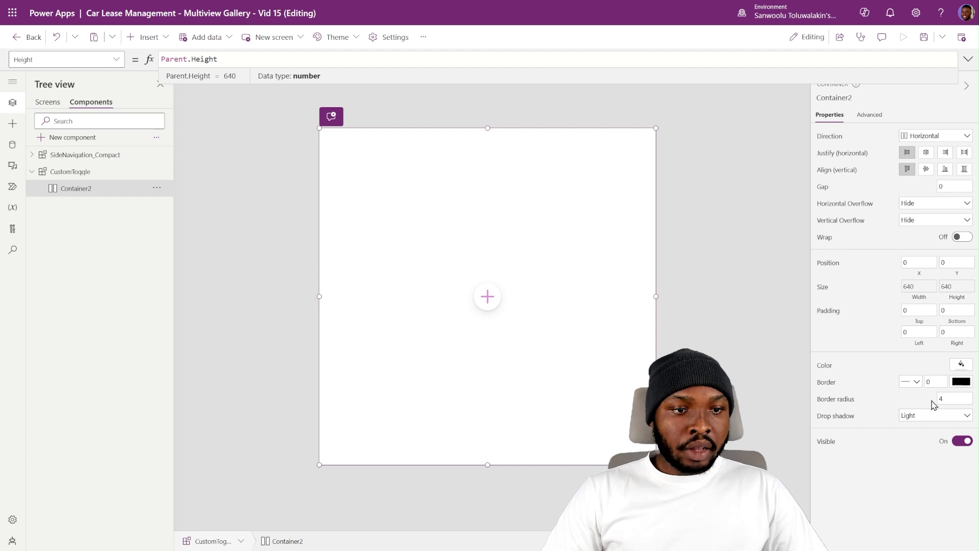
Set Container2's border radius to 0 and its drop shadow to None.
left_click_drag(953, 399, 890, 408)
type("0")
left_click(952, 420)
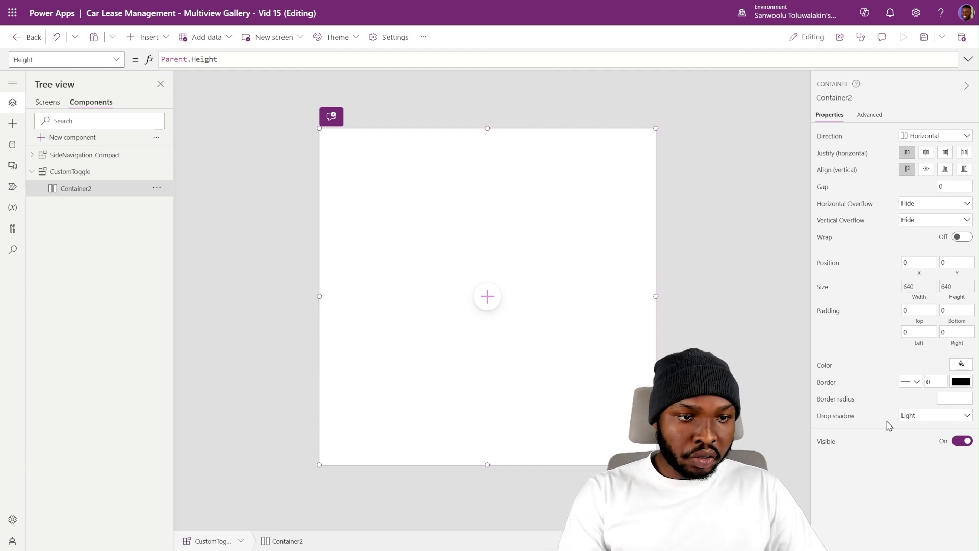
left_click(906, 420)
left_click(909, 432)
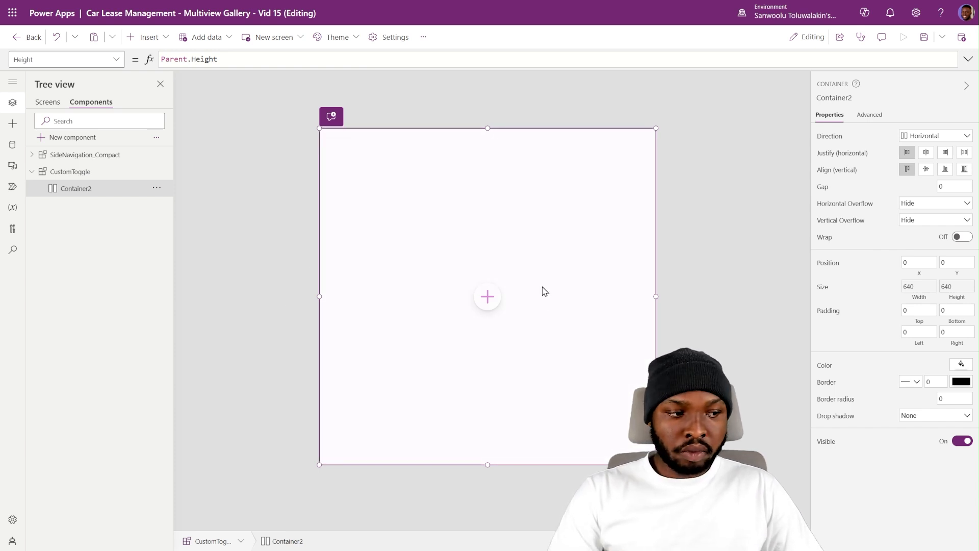
Insert a horizontal container inside Container2 of the CustomToggle component.
left_click(149, 38)
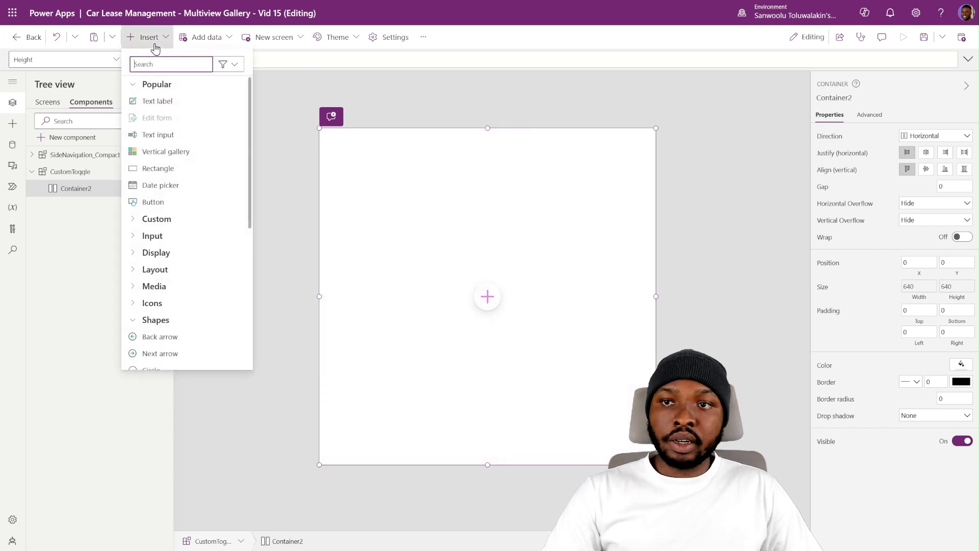
type("cont")
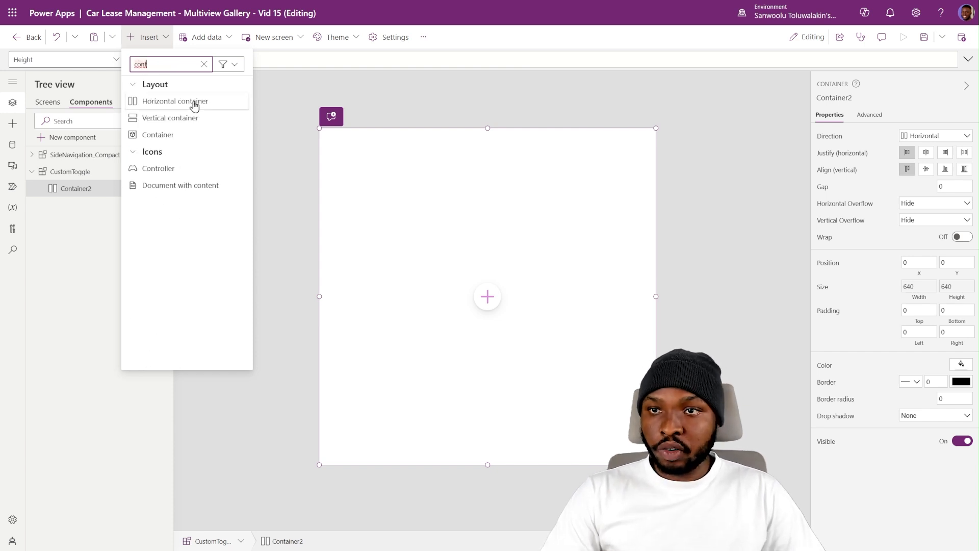
left_click(190, 102)
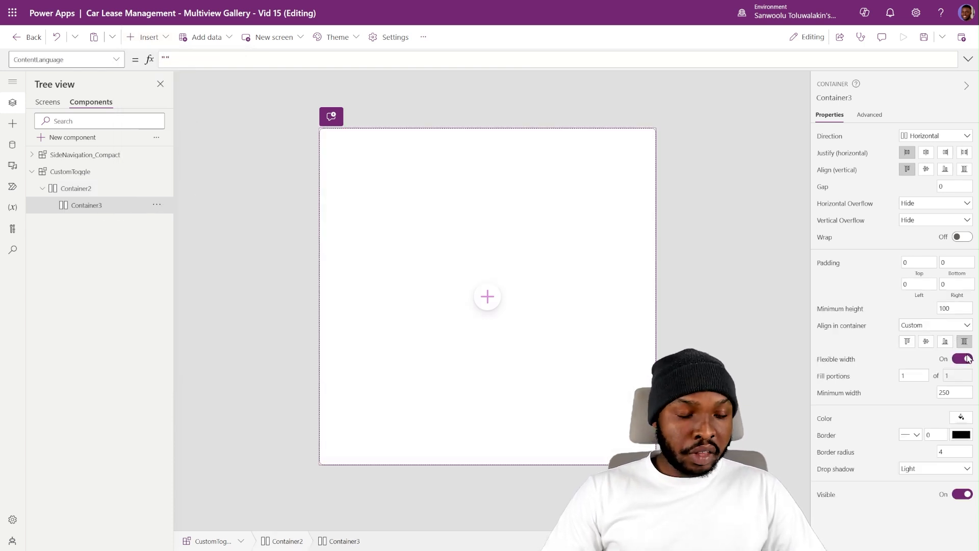
Set Container2's top, bottom, left and right padding to 1.
left_click(85, 189)
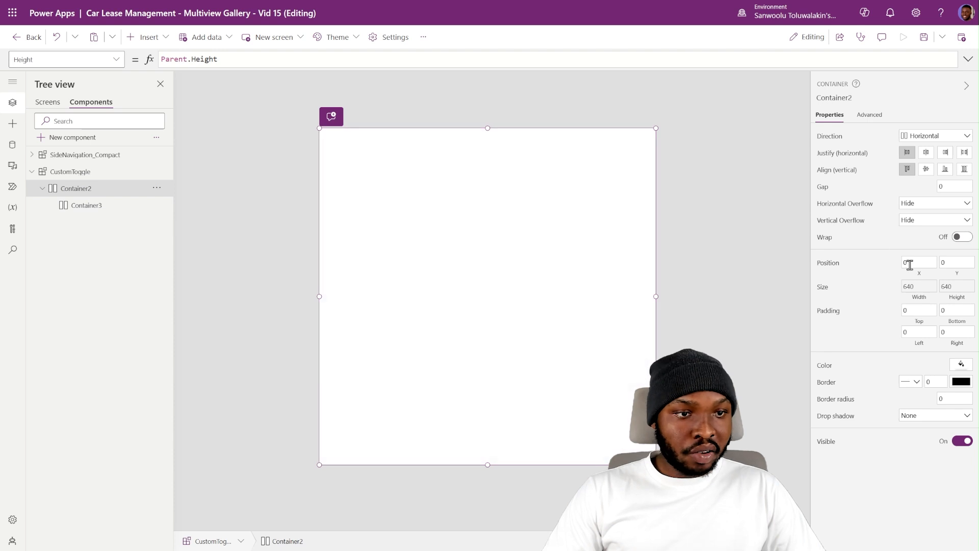
left_click(922, 311)
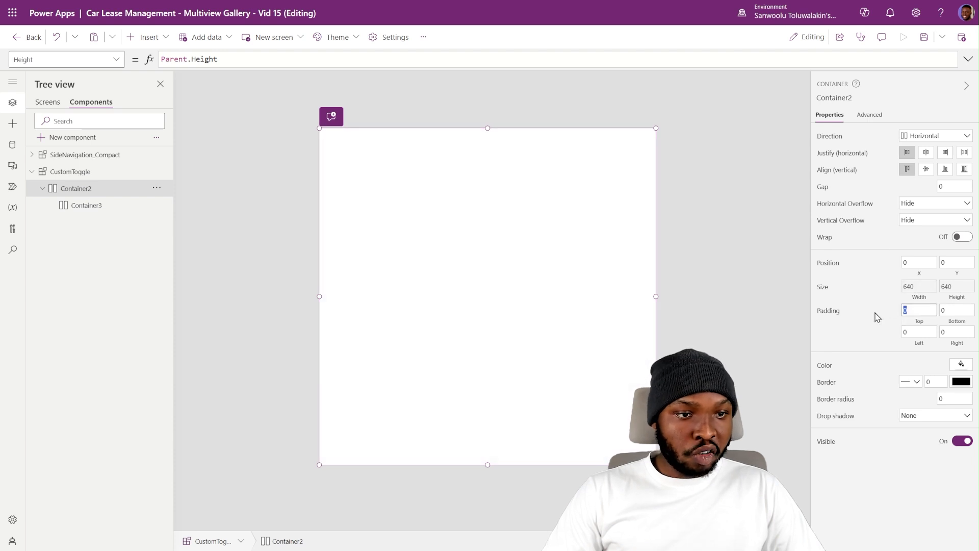
left_click(952, 309)
type("1")
left_click(908, 332)
type("1")
key("Tab")
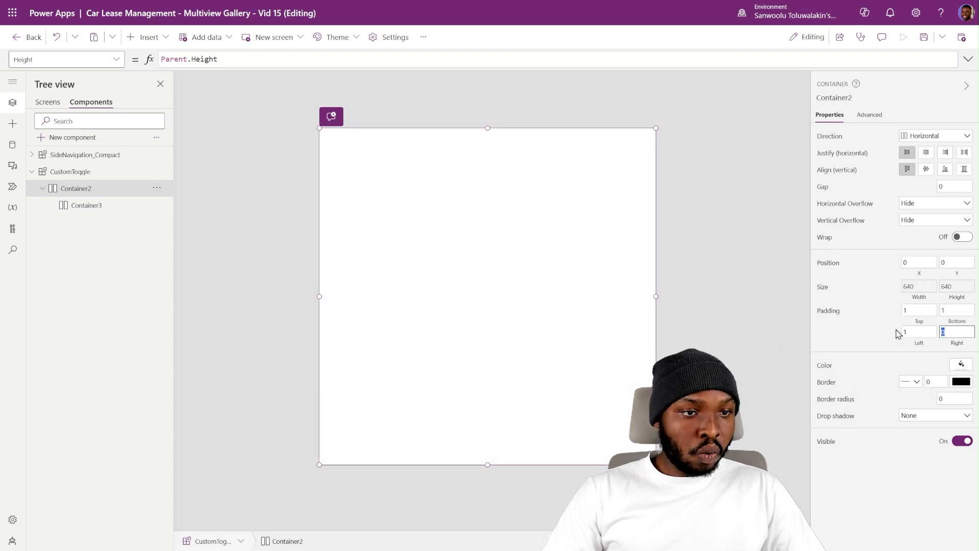
type("1")
key("Tab")
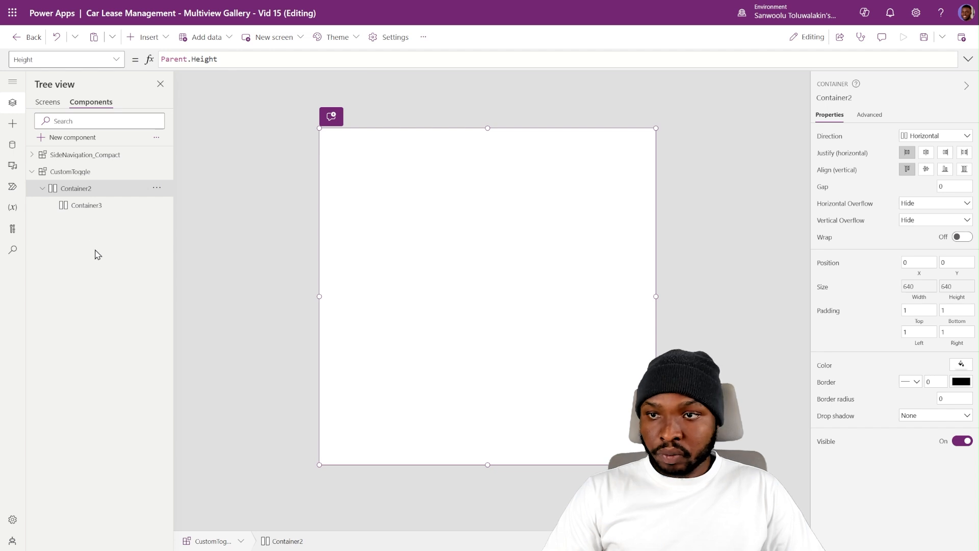
Set the border thickness of the nested Container3 to 2.
left_click(87, 208)
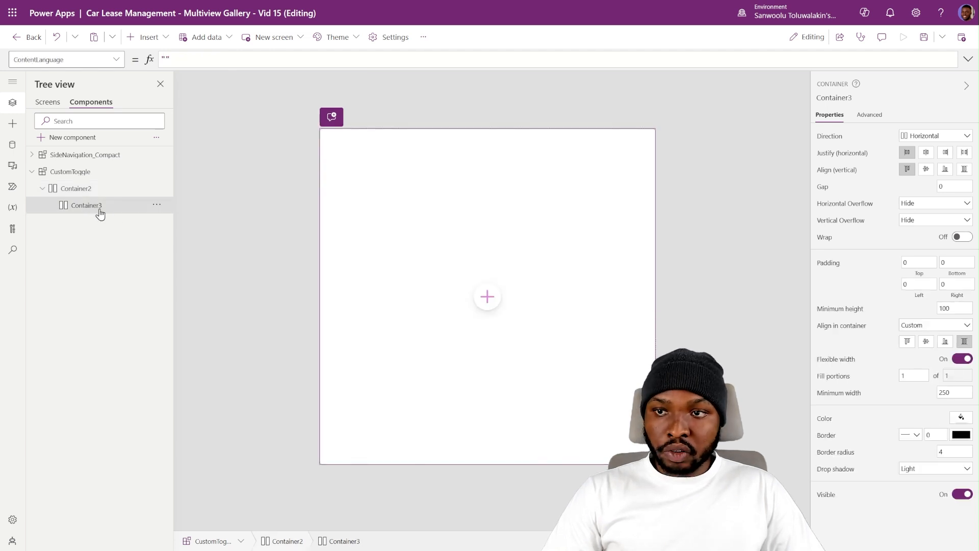
left_click(930, 435)
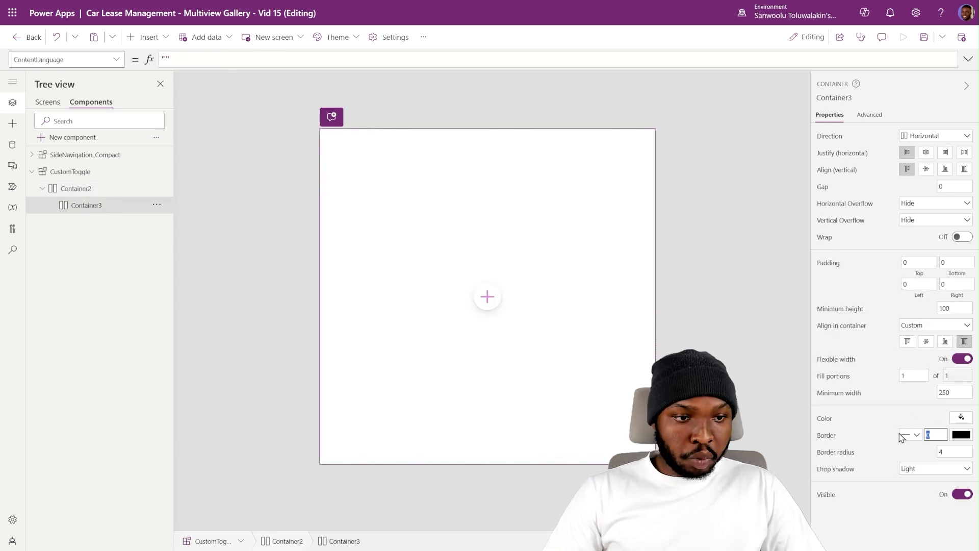
type("1")
key("BackSpace")
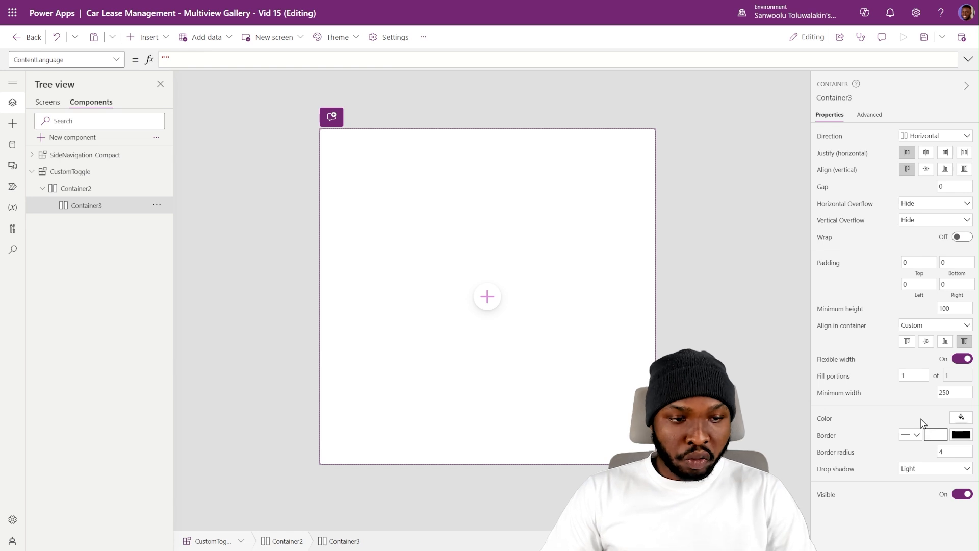
type("2")
left_click(895, 434)
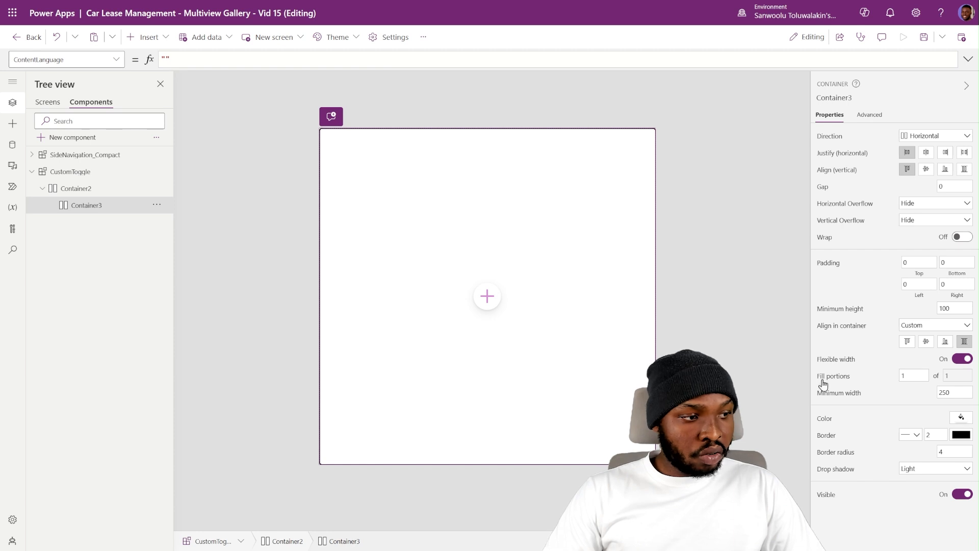
Set Container3's border radius to 10 and its drop shadow to None.
left_click(949, 451)
type("10")
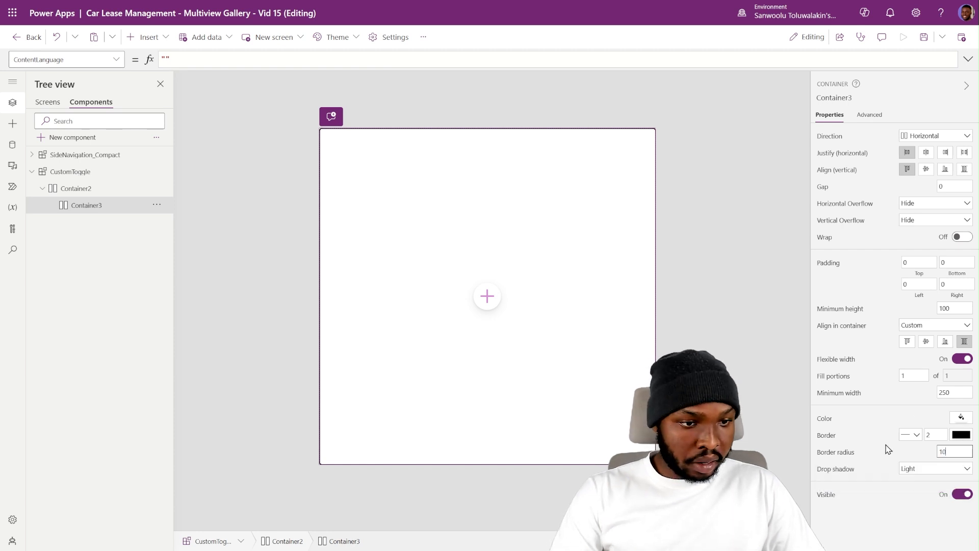
left_click(938, 469)
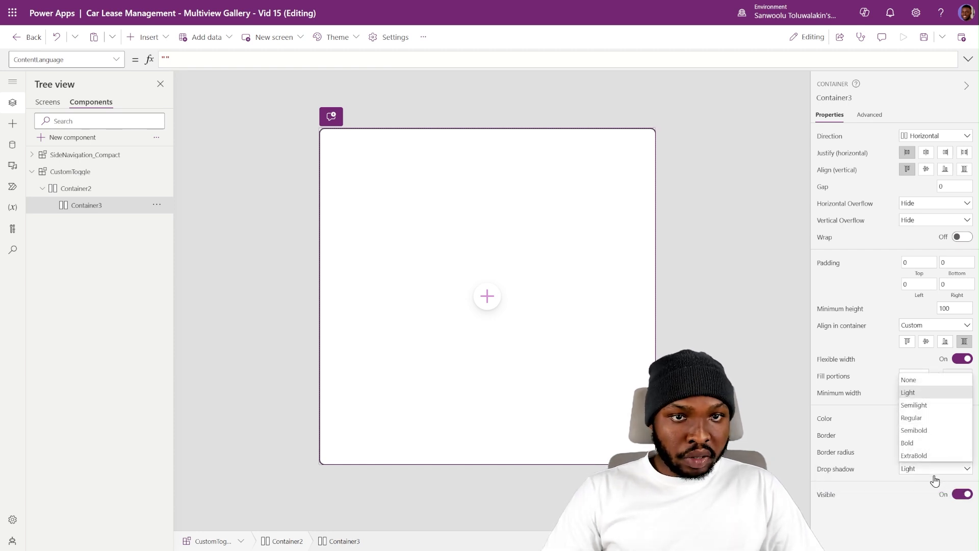
left_click(923, 381)
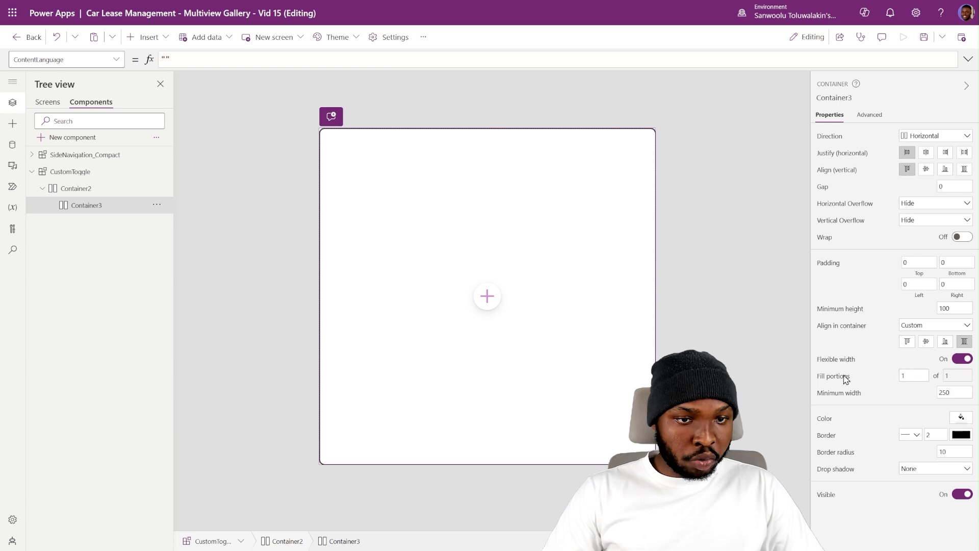
left_click(714, 429)
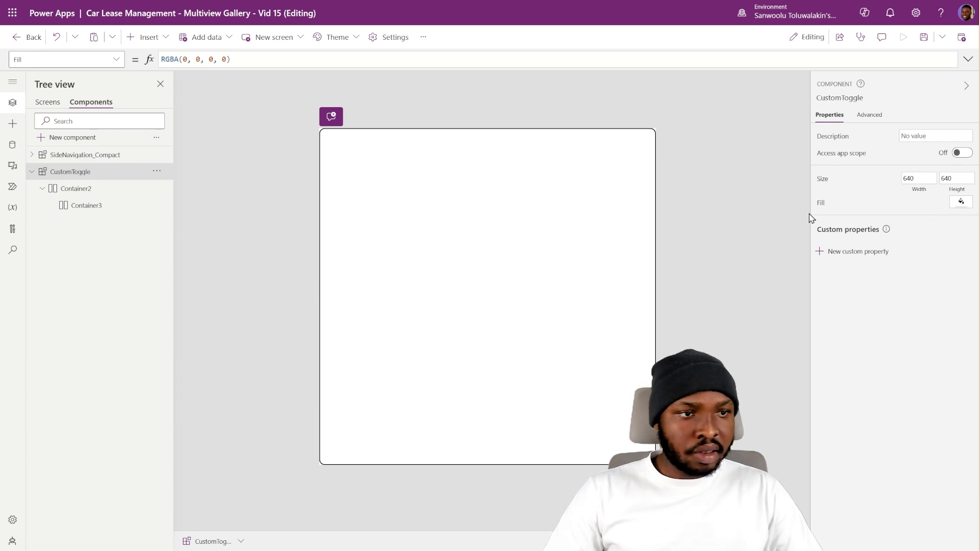
Set the CustomToggle component's size to 70 wide and 35 high.
double_click(912, 173)
type("70")
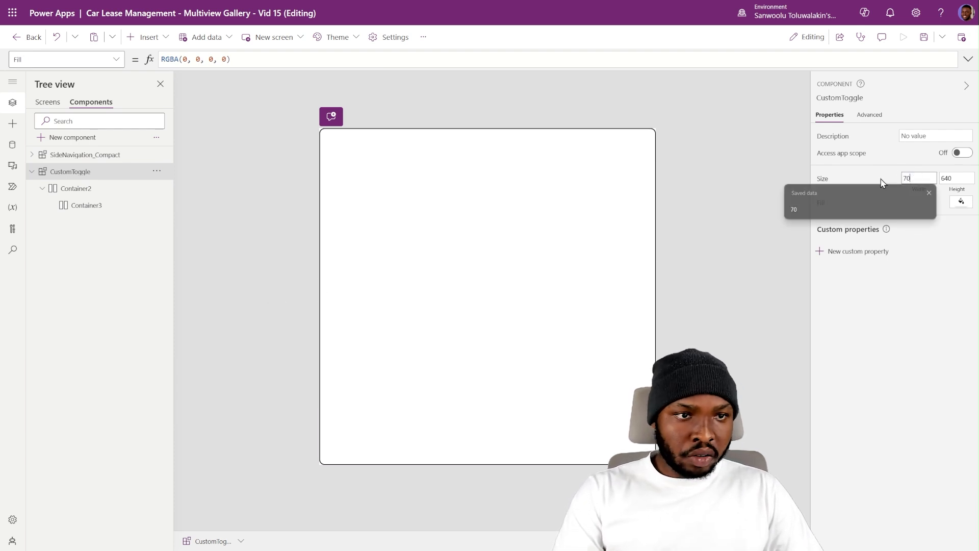
key("Return")
key("Tab")
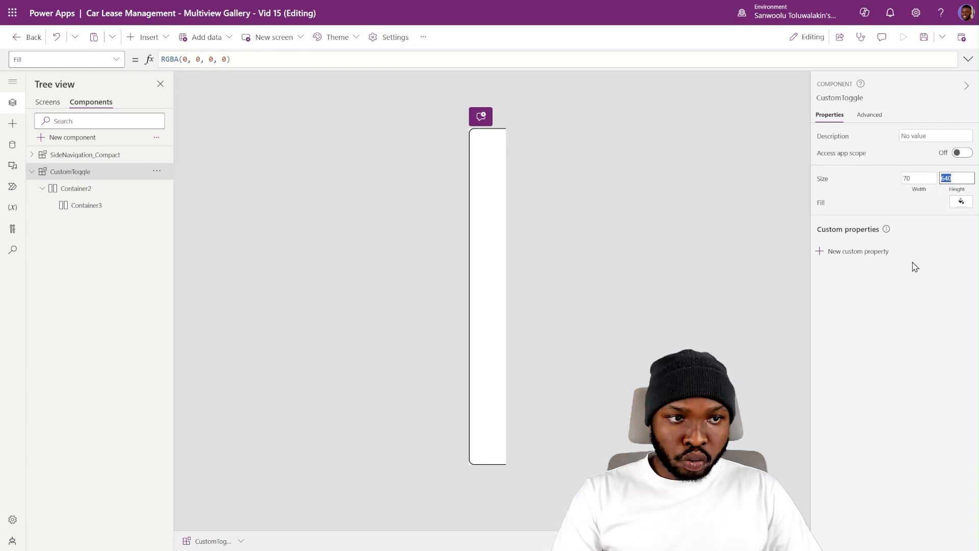
type("35")
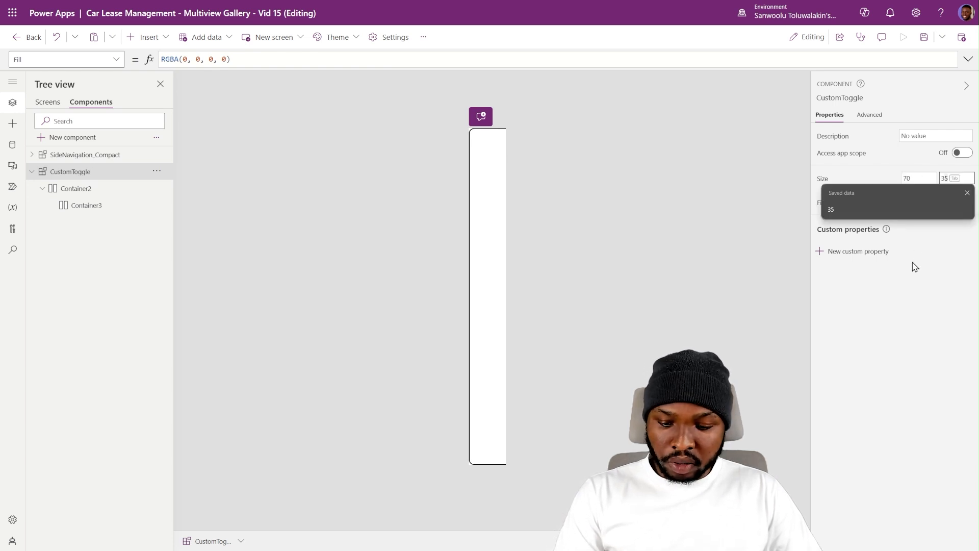
key("Return")
Set Container3's minimum width and minimum height to 0.
left_click(81, 204)
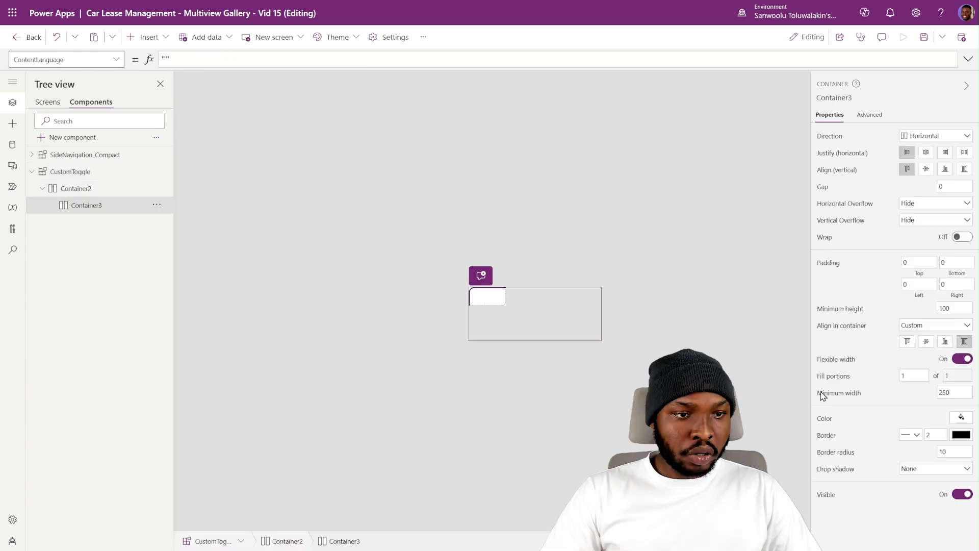
left_click_drag(950, 391, 875, 396)
type("0")
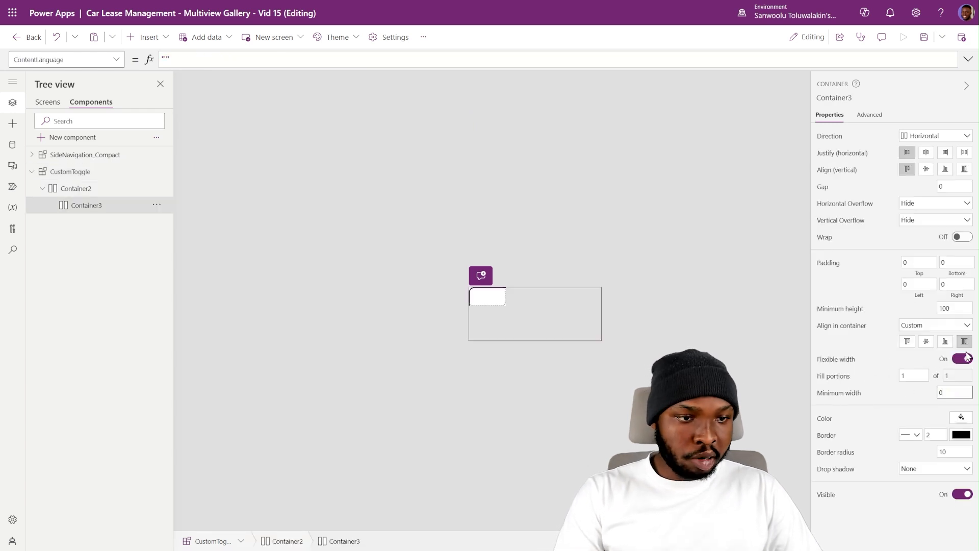
left_click_drag(954, 309, 867, 308)
type("0")
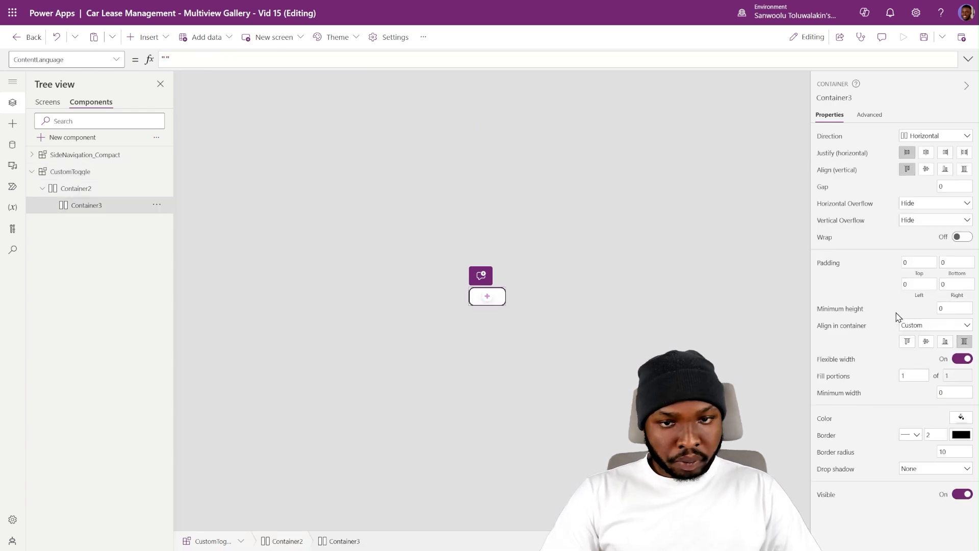
left_click(563, 316)
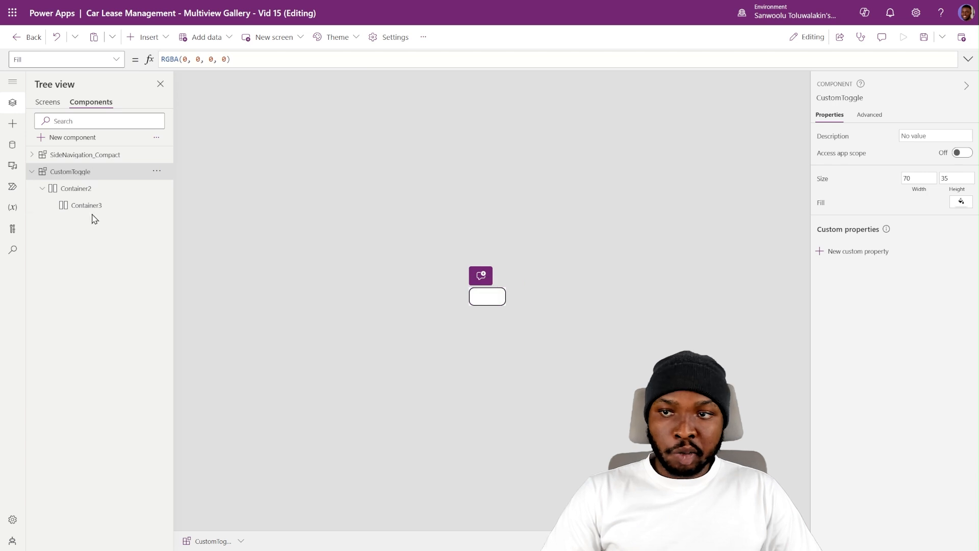
Insert an image control inside Container3 of the CustomToggle component.
left_click(85, 190)
left_click(84, 209)
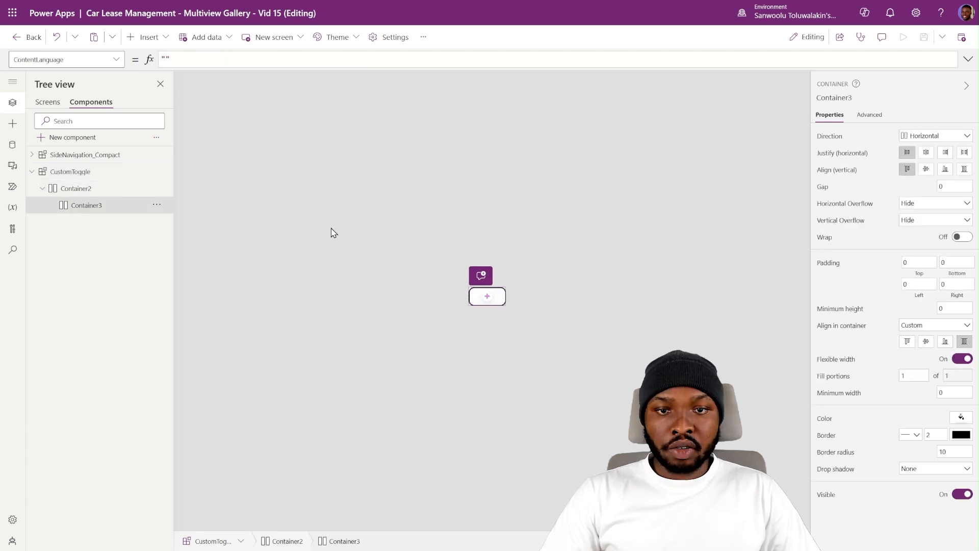
left_click(563, 270)
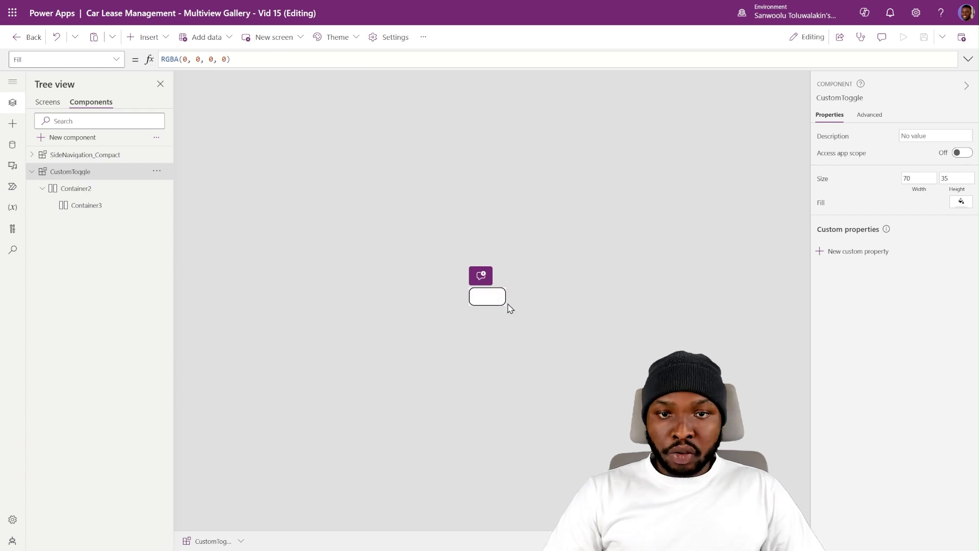
left_click(60, 208)
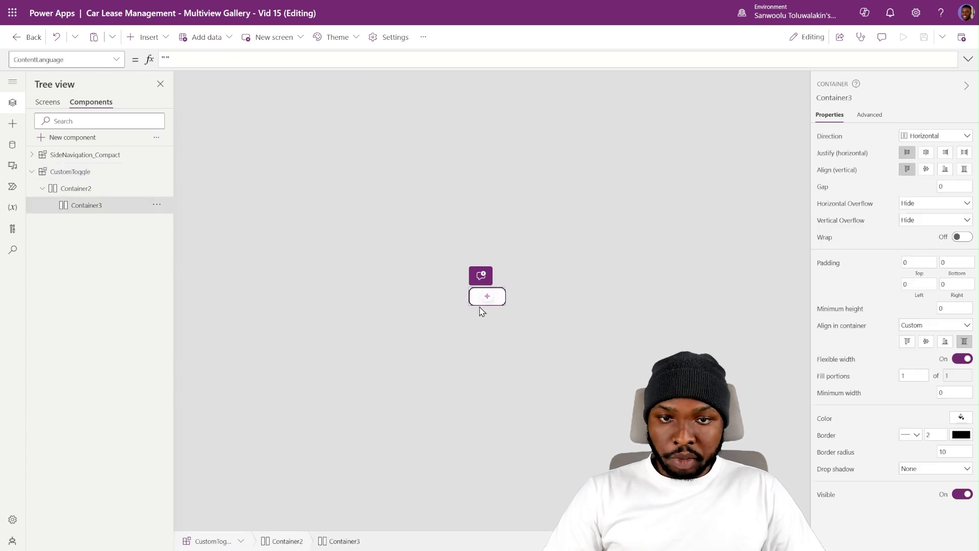
left_click(143, 37)
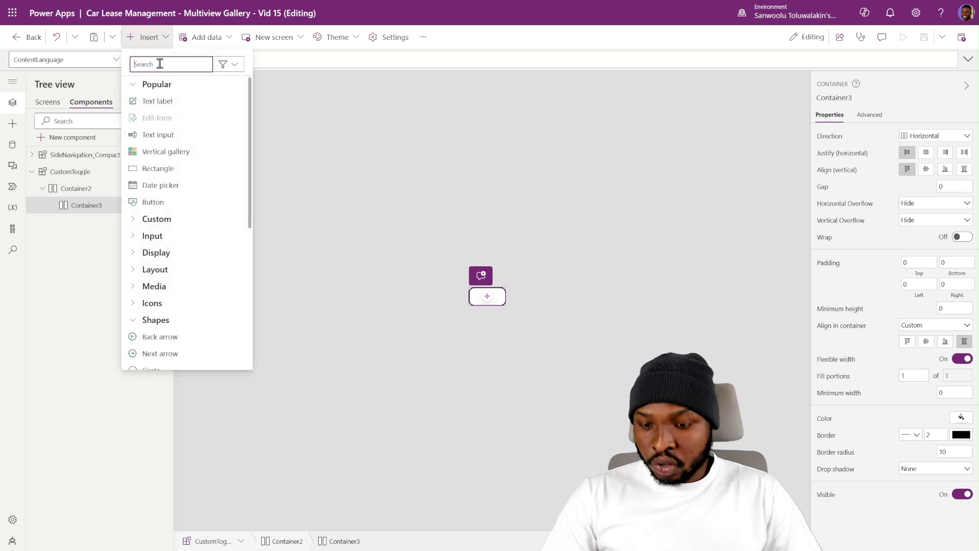
type("ima")
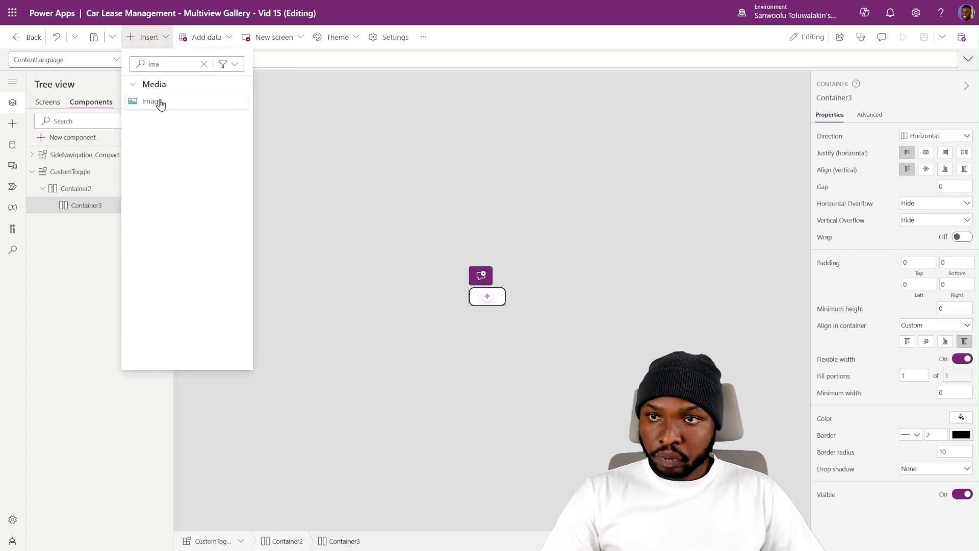
left_click(160, 103)
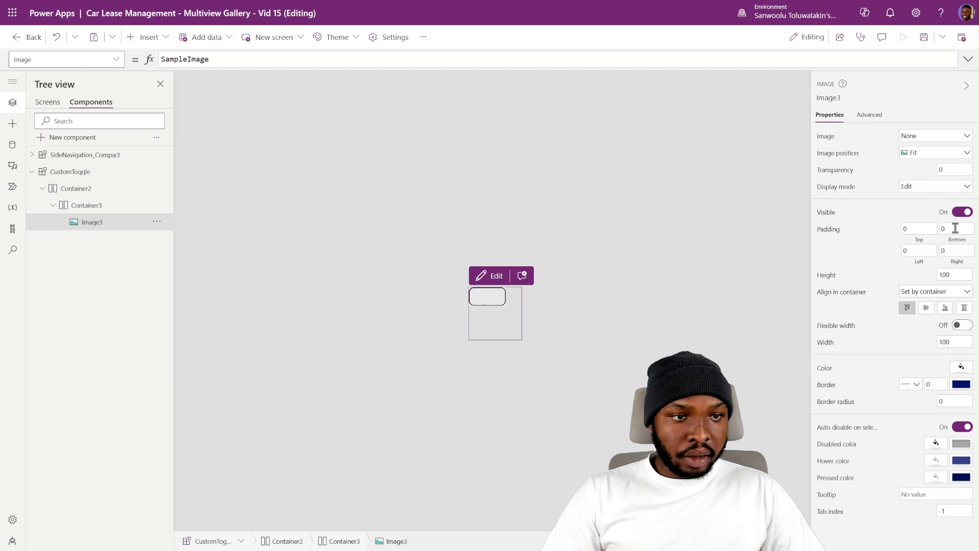
Stretch the new image vertically in its container and set its minimum height to 0.
left_click(963, 308)
left_click(955, 275)
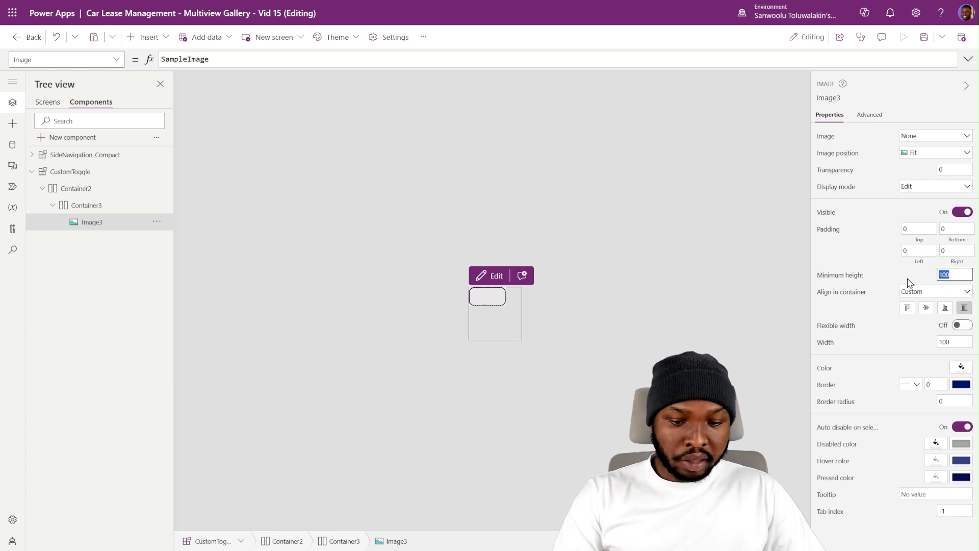
type("0")
Set the image's fixed width to 0.
left_click(955, 343)
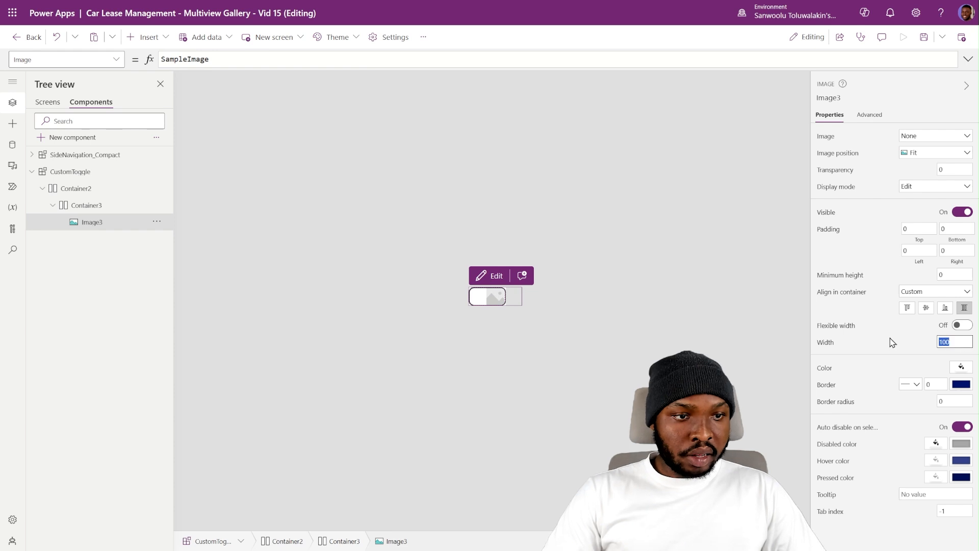
key("BackSpace")
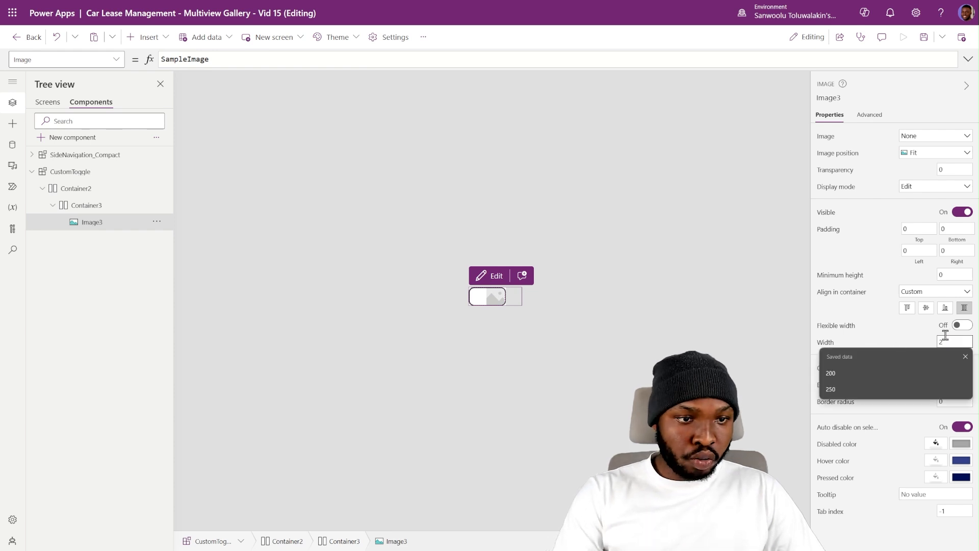
type("0")
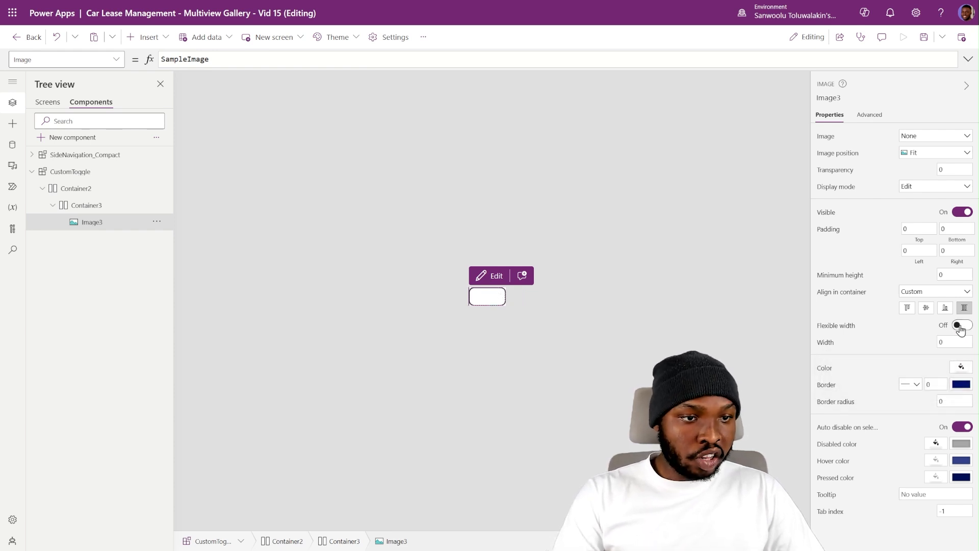
Turn on flexible width for the image and set its minimum width to 10.
left_click(962, 326)
left_click(950, 358)
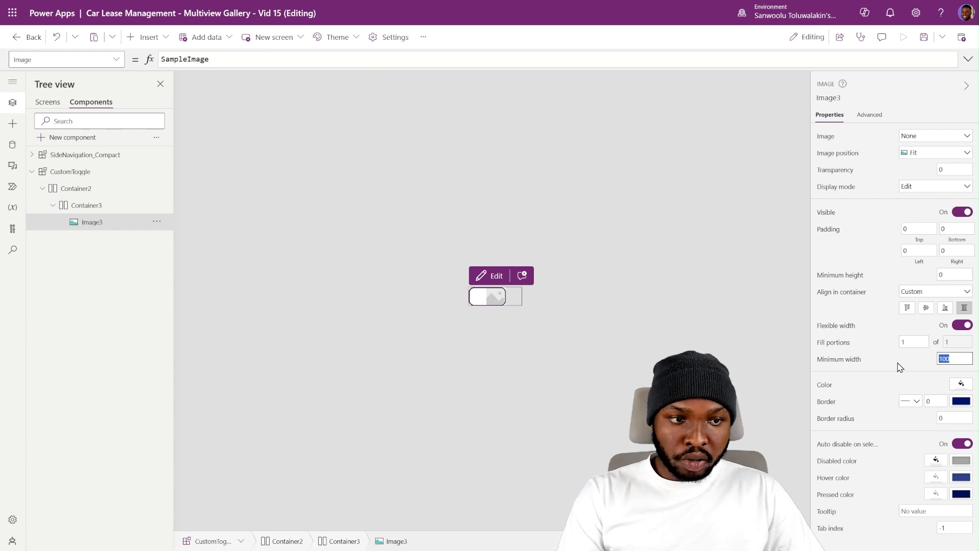
left_click(912, 366)
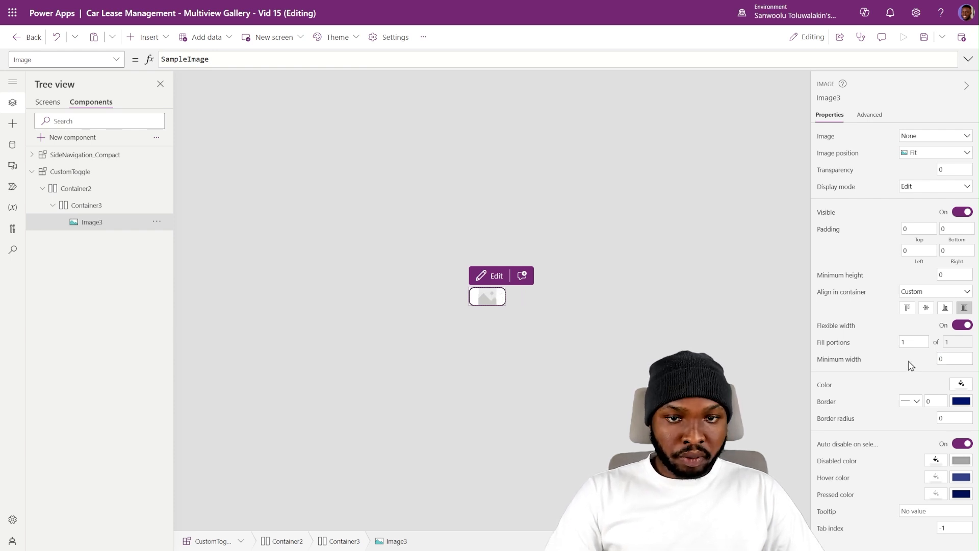
left_click(945, 359)
type("100")
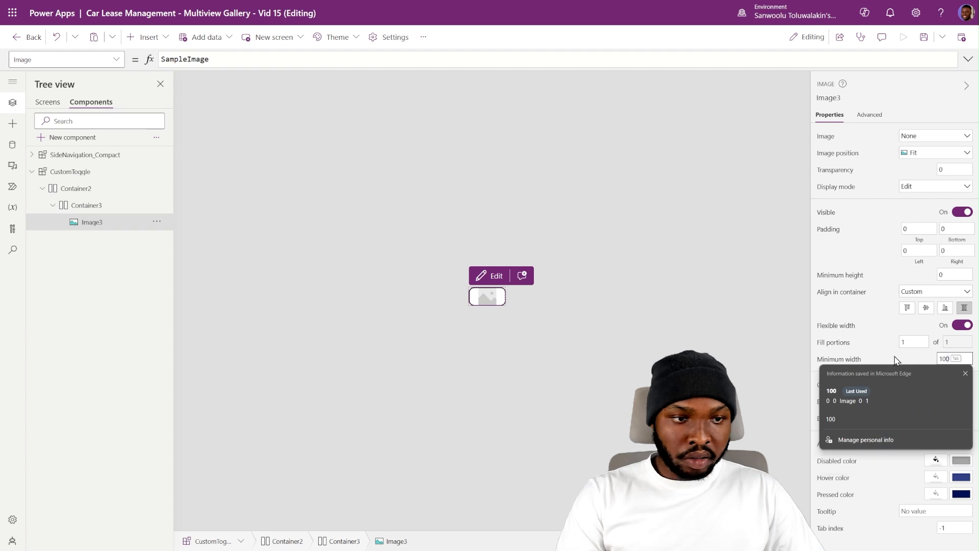
key("Return")
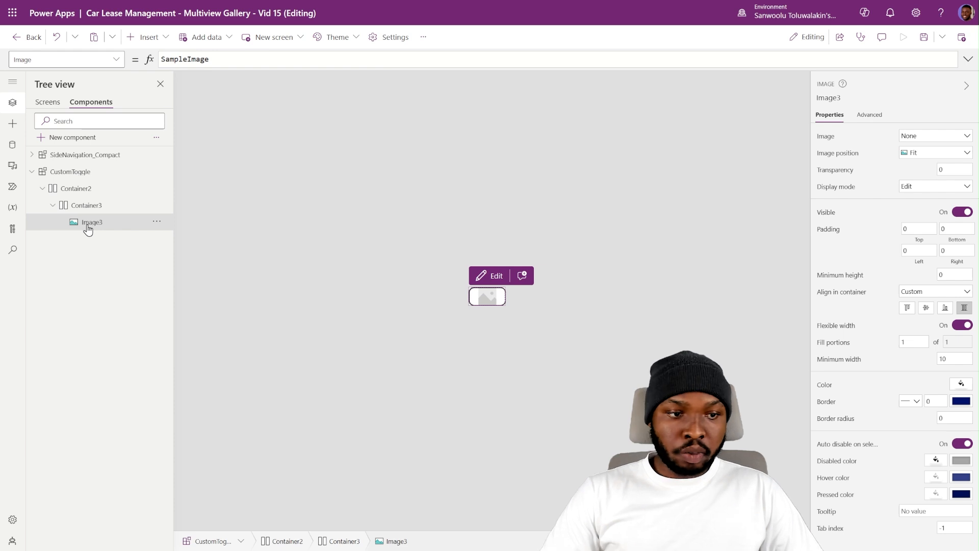
Duplicate Image3 inside Container3 so two images sit side by side.
key("ctrl+c")
key("ctrl+v")
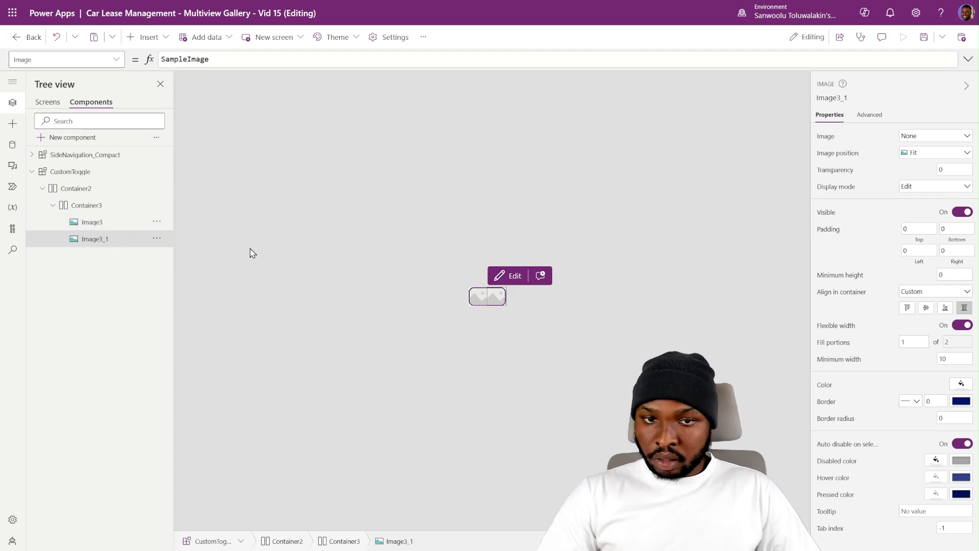
left_click(485, 308)
left_click(494, 302)
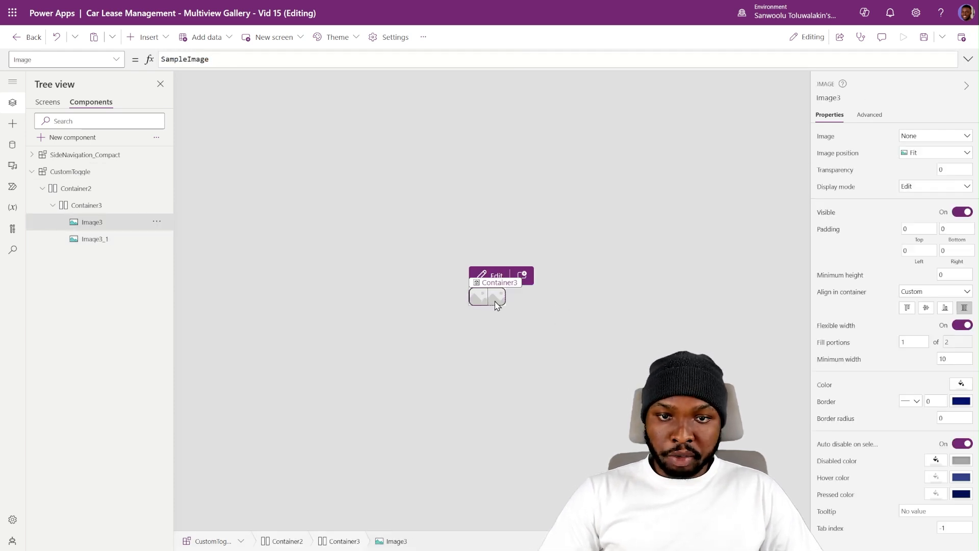
left_click(479, 304)
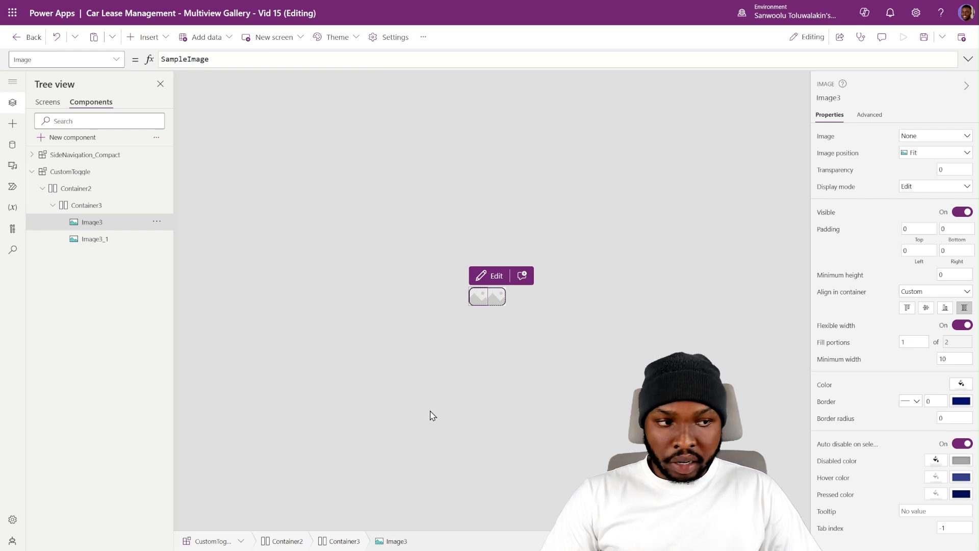
Create an input custom property named BaseBG with the Color data type on the CustomToggle component.
left_click(451, 376)
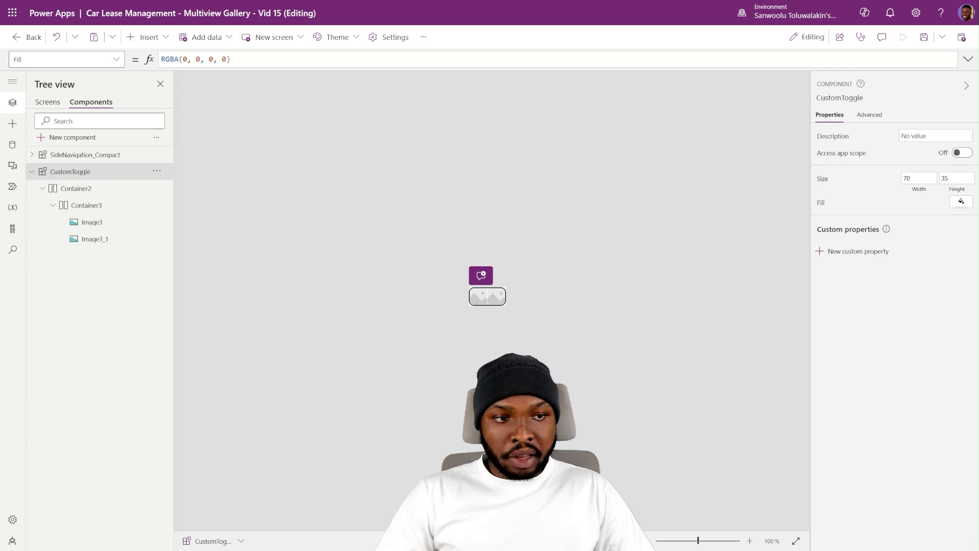
left_click(854, 252)
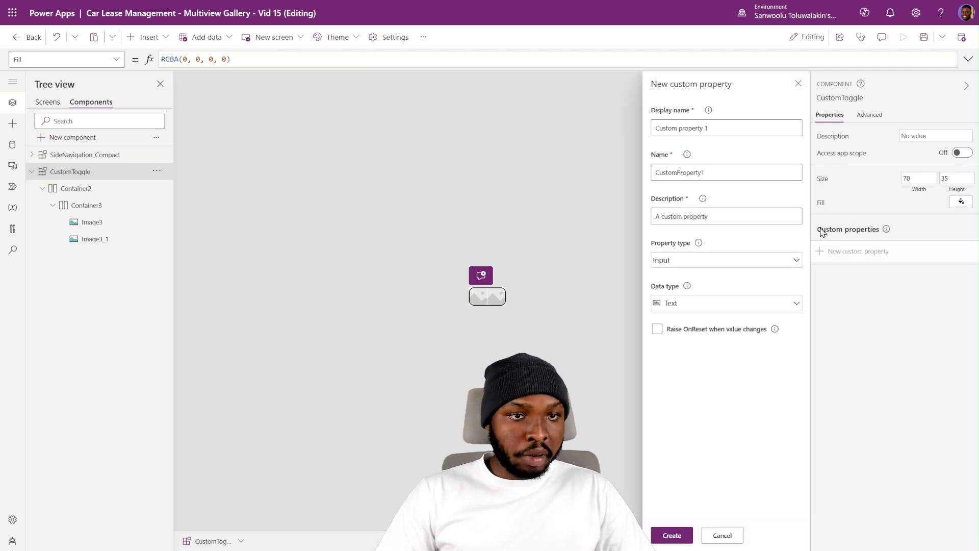
left_click(702, 127)
key("ctrl+a")
type("BaseBG")
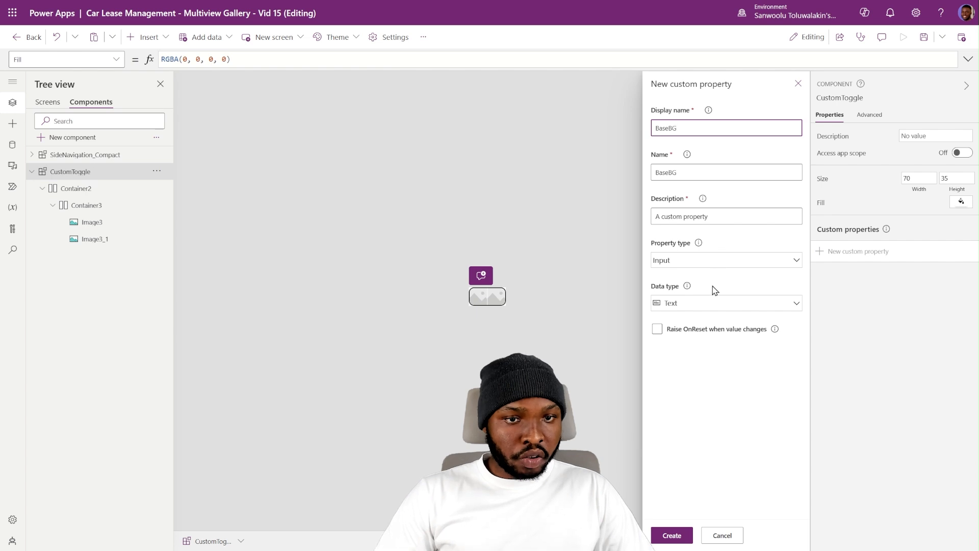
left_click(676, 306)
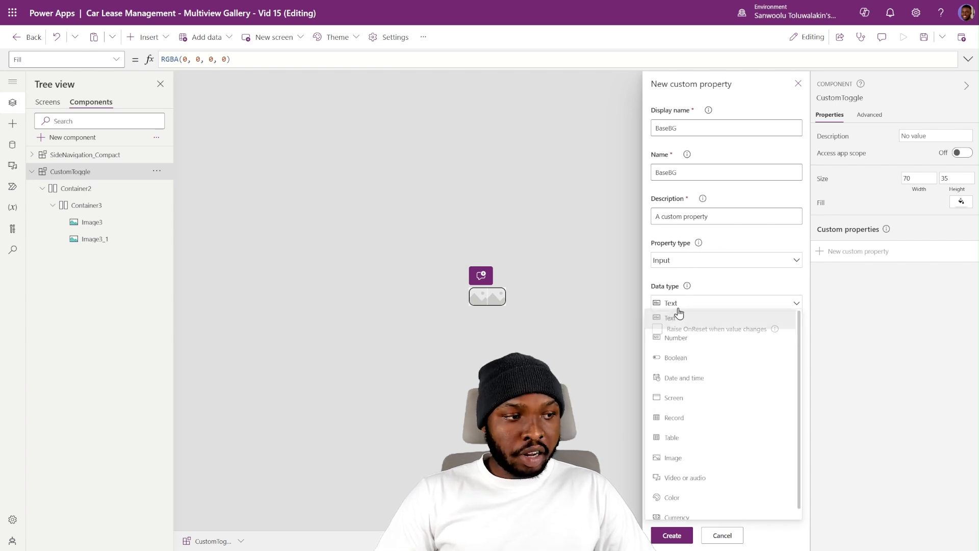
left_click(674, 499)
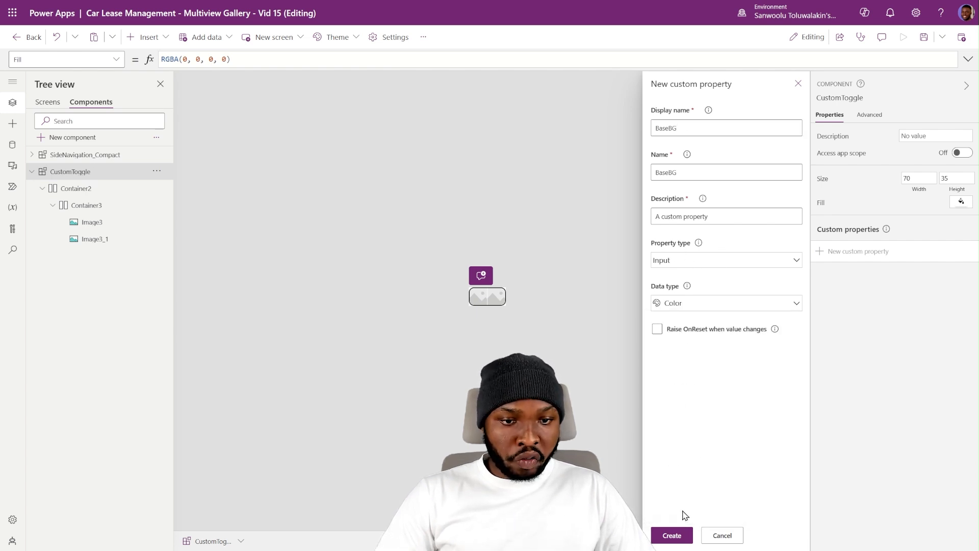
left_click(672, 536)
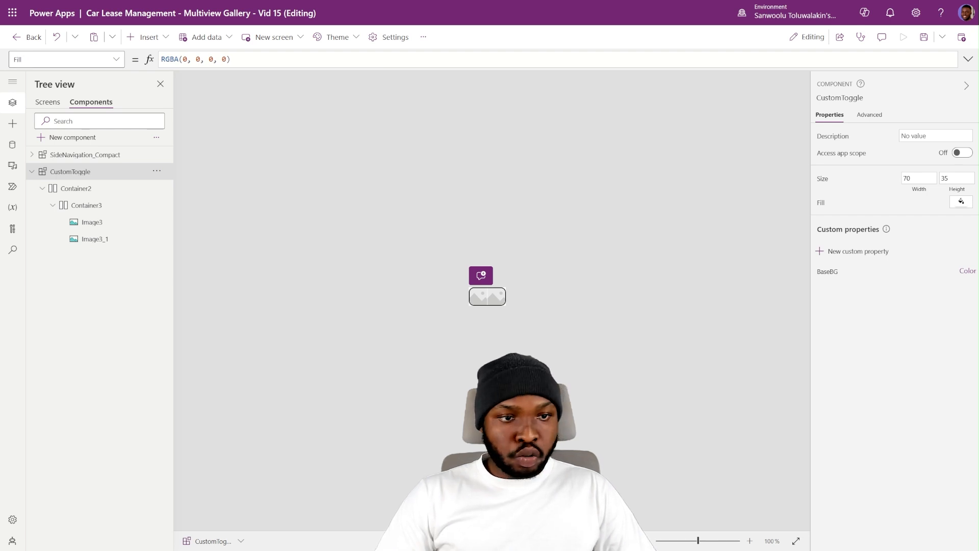
Set the BaseBG property's default value to RGBA(246,246,250,1).
key("ctrl+a")
key("ctrl+v")
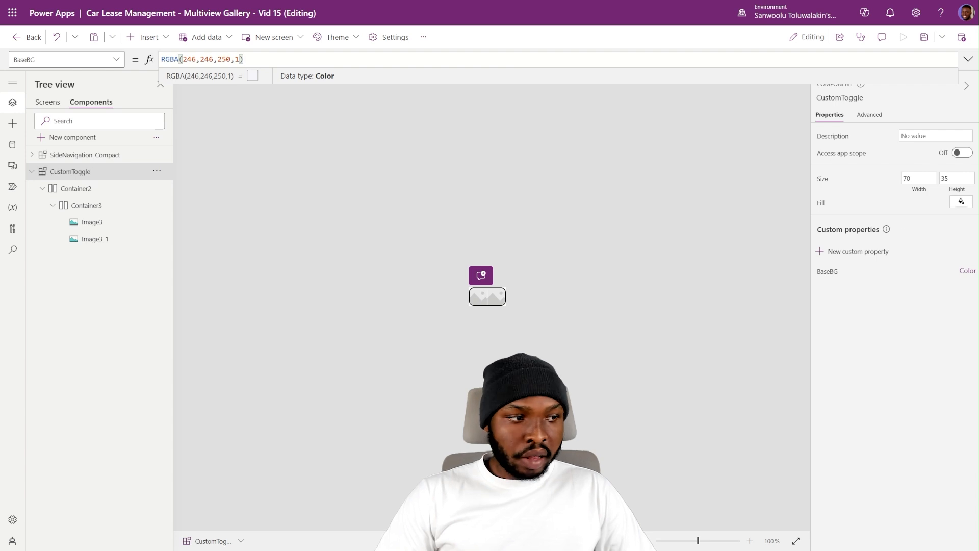
key("Return")
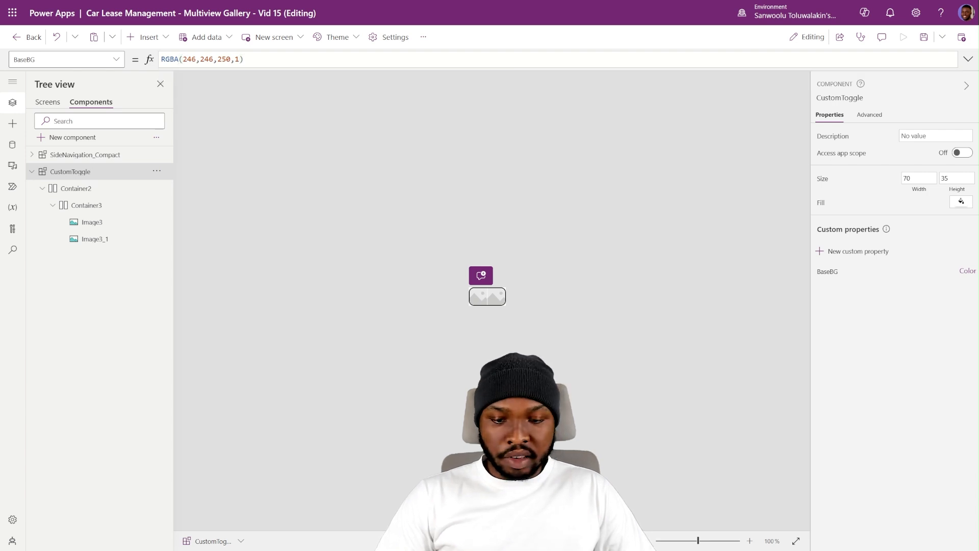
Create an input custom property named SelectedBG with the Color data type and set its default value to RGBA(0,142,210,1).
left_click(845, 256)
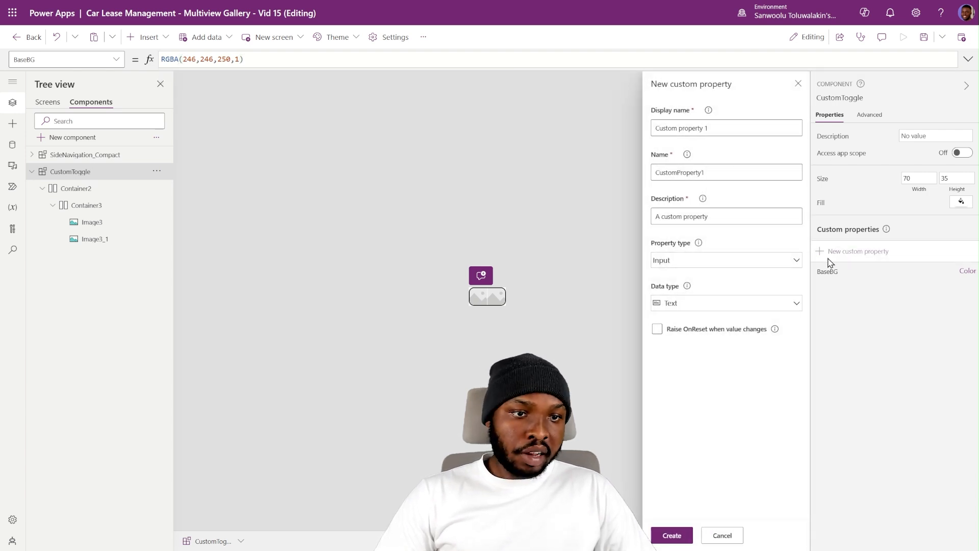
triple_click(683, 127)
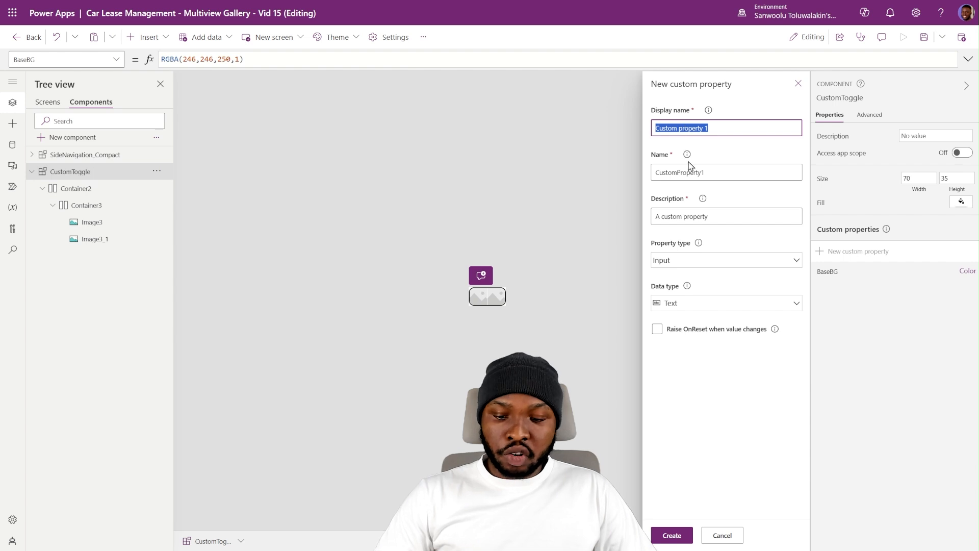
type("SelectedBG")
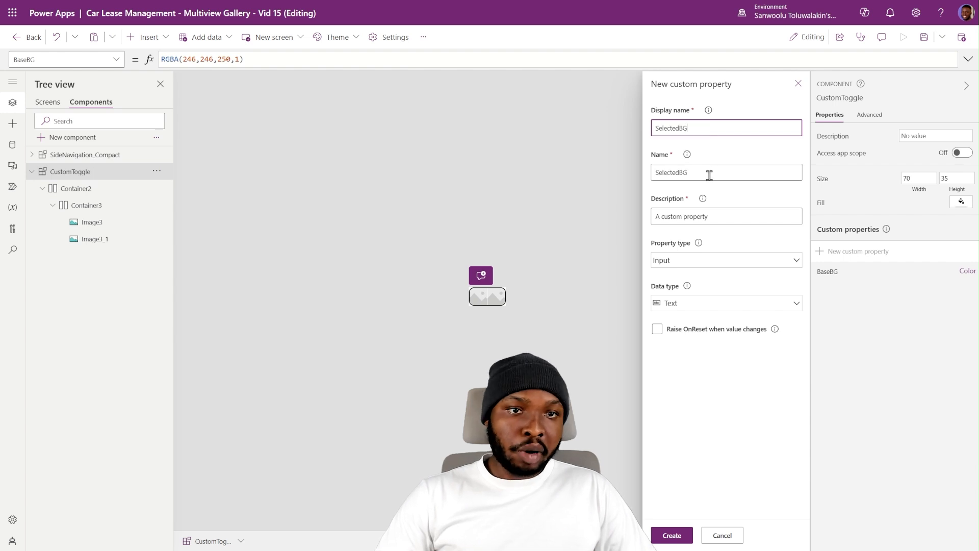
left_click(677, 306)
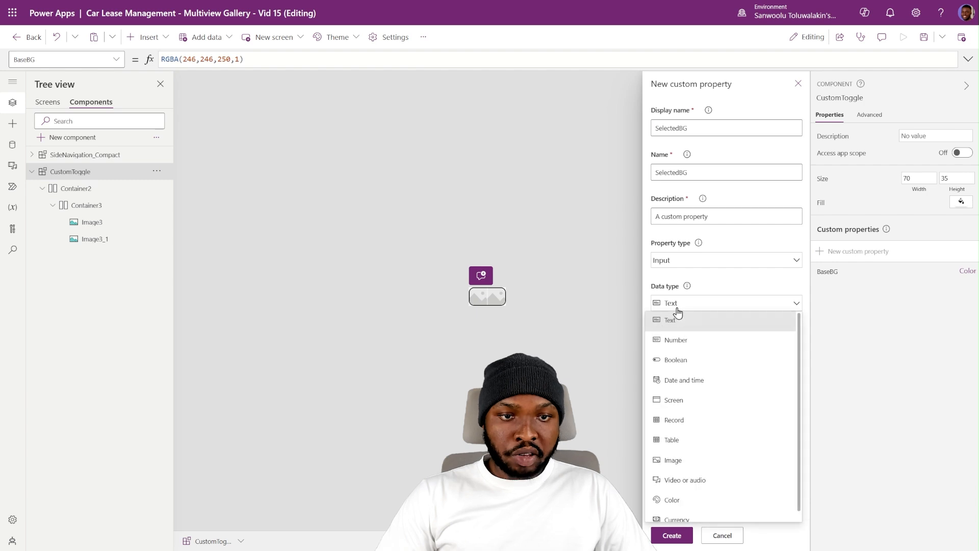
left_click(680, 500)
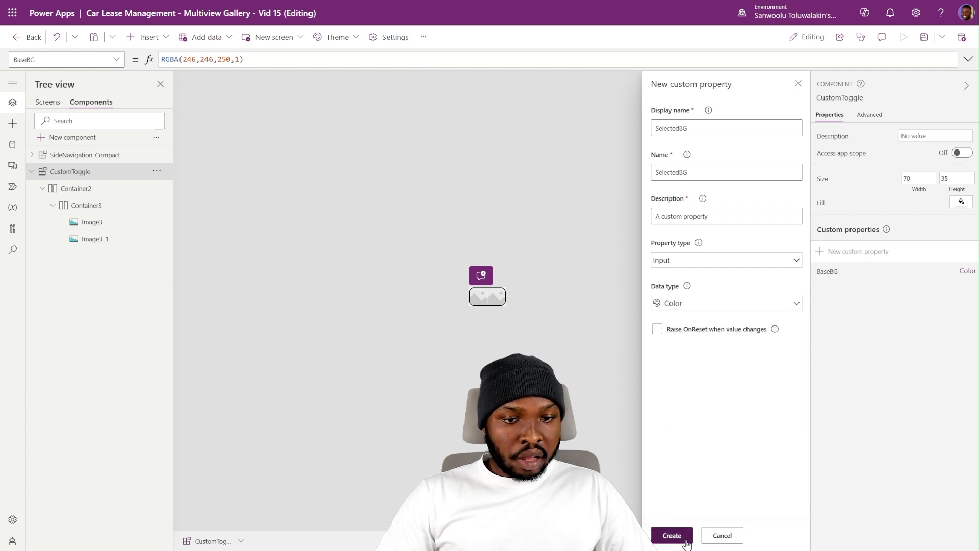
left_click(671, 534)
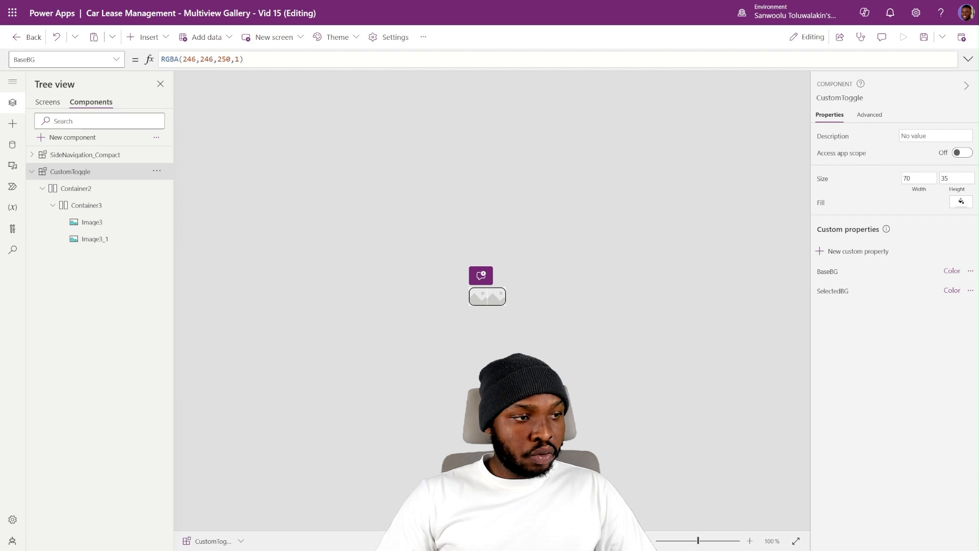
left_click(832, 290)
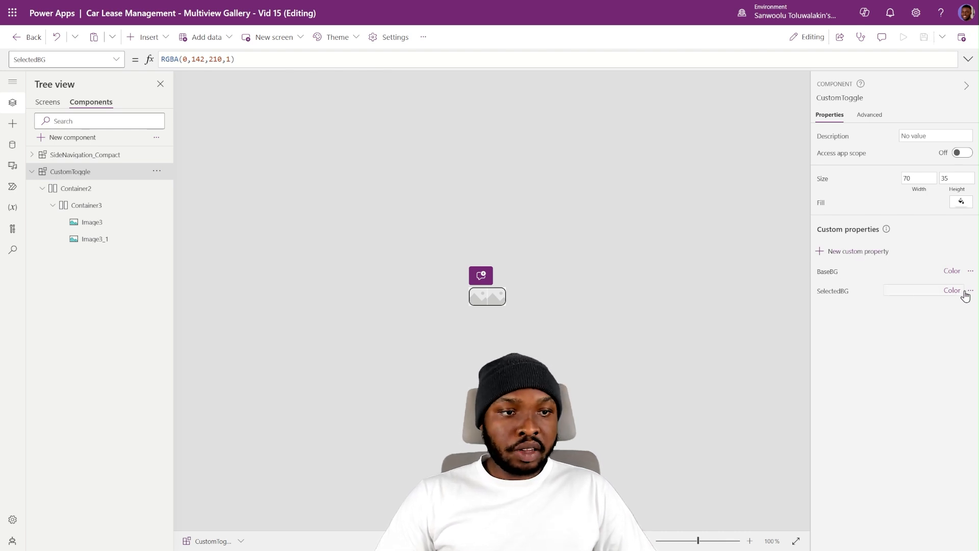
Create an input custom property named BaseIconColor_Text with the Text data type on the CustomToggle component.
left_click(859, 252)
left_click(690, 127)
key("ctrl+a")
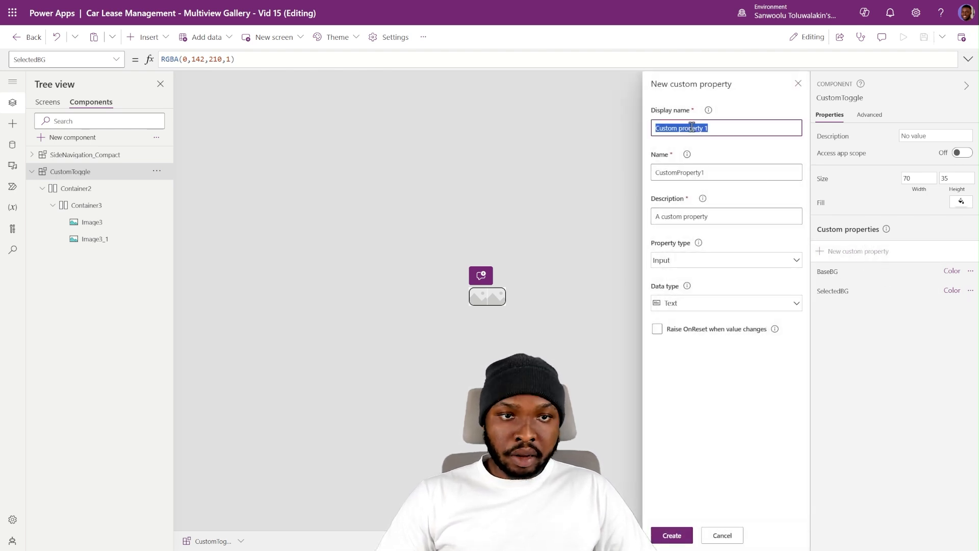
type("BaseIconColor_Text")
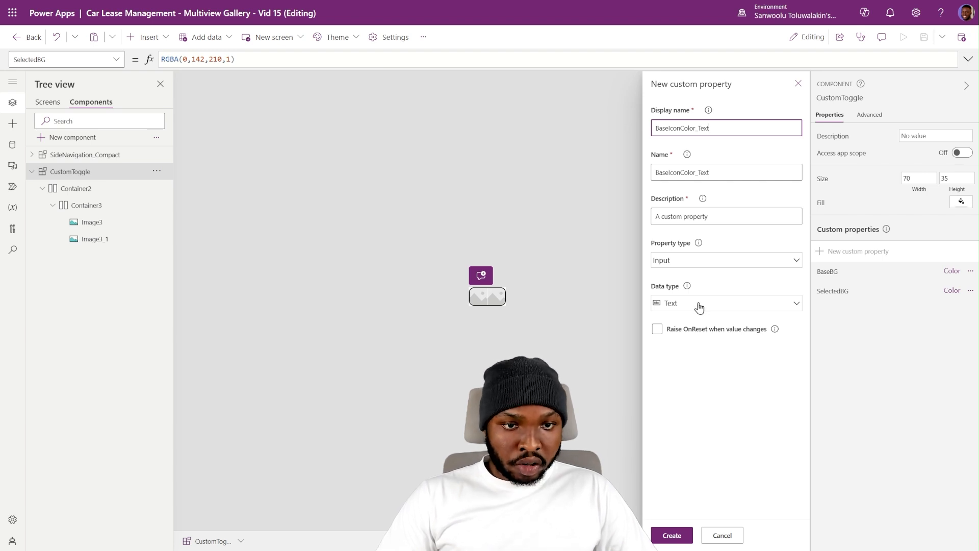
left_click(672, 537)
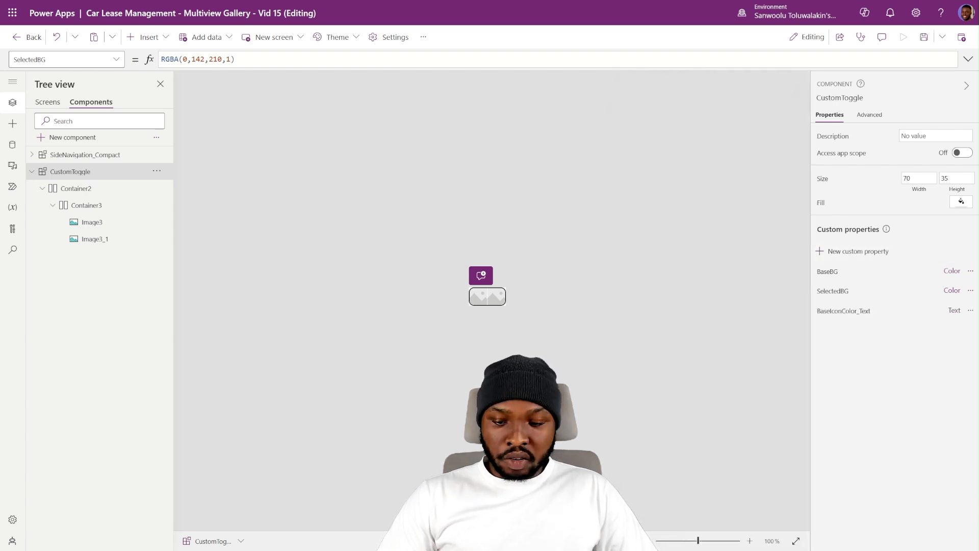
Set the BaseIconColor_Text property's default value to the text "RGBA(131,141,157,1)".
left_click(952, 315)
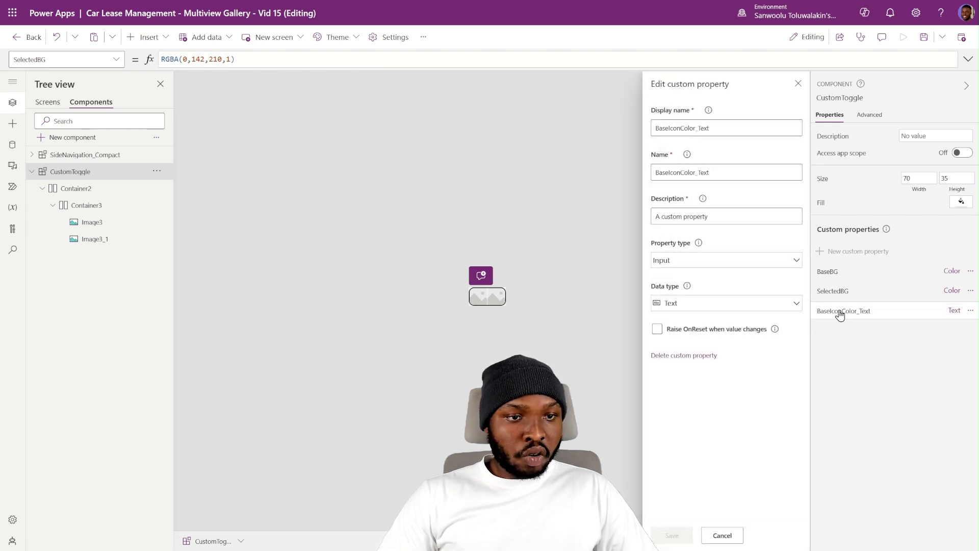
key("ctrl+a")
type("\"RGBA(131,141,157,1)\"")
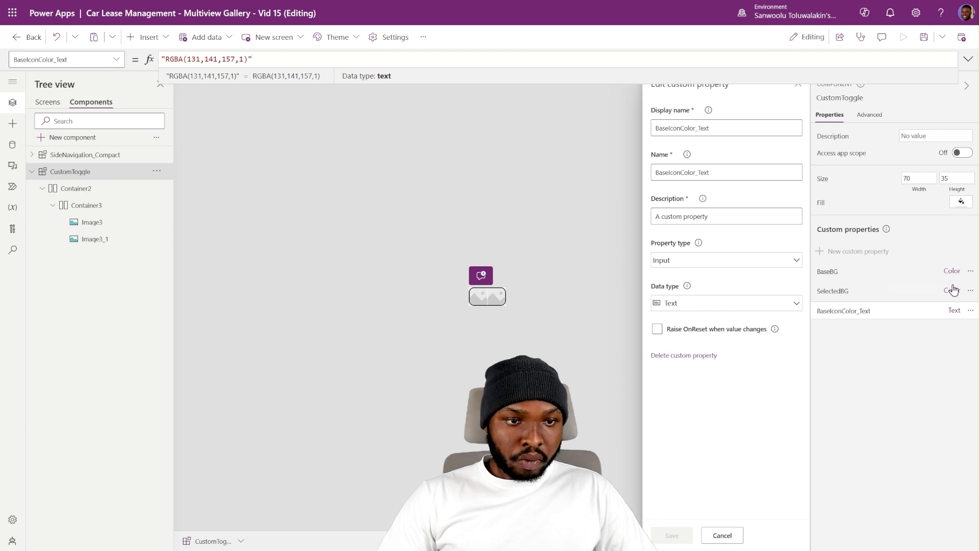
key("Escape")
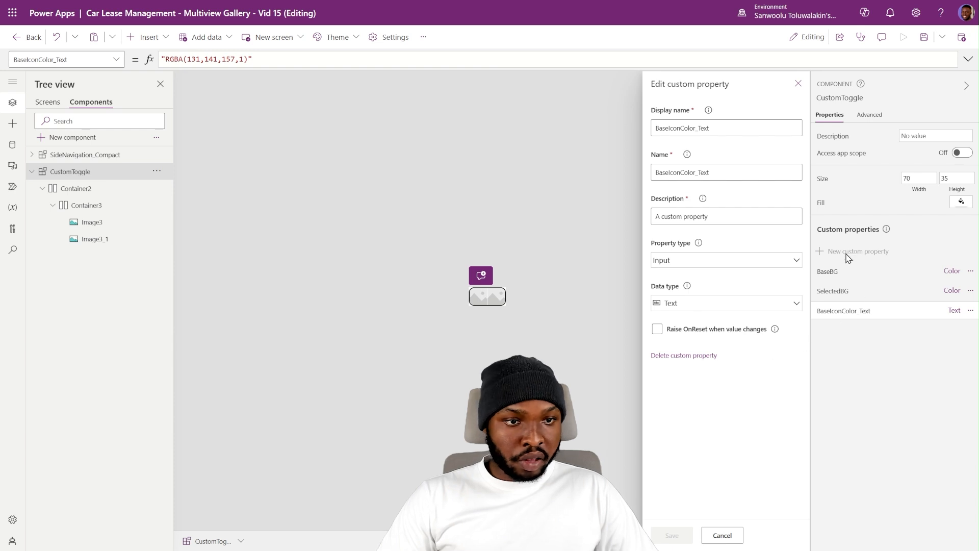
left_click(735, 535)
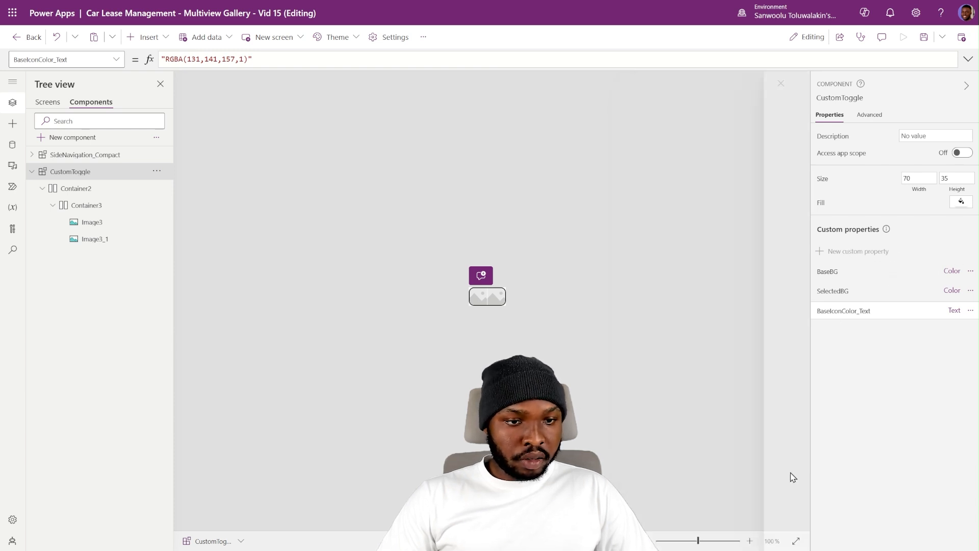
Create an input custom property named SelectedIconColor_Text with the Text data type on the CustomToggle component.
left_click(848, 252)
left_click(718, 127)
key("ctrl+a")
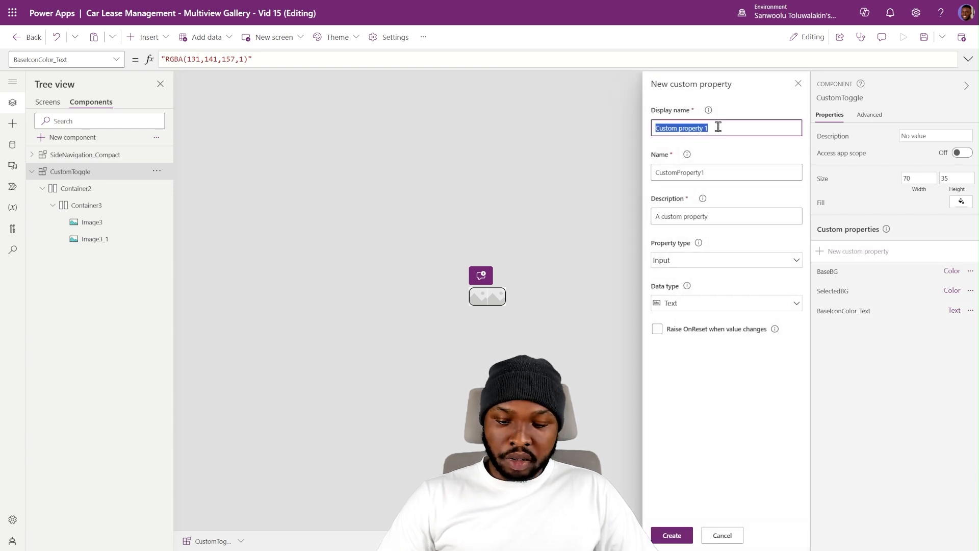
type("SelectedIconColor_Text")
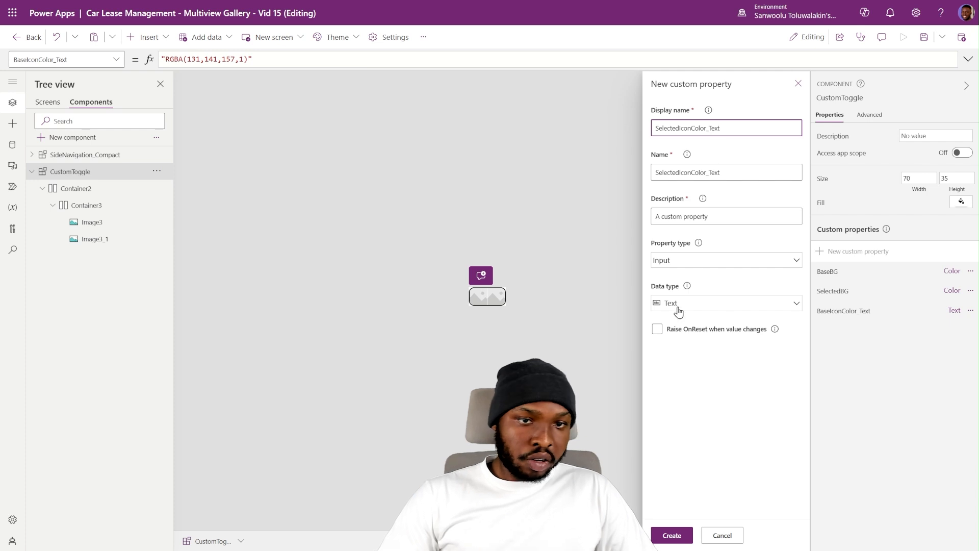
left_click(670, 534)
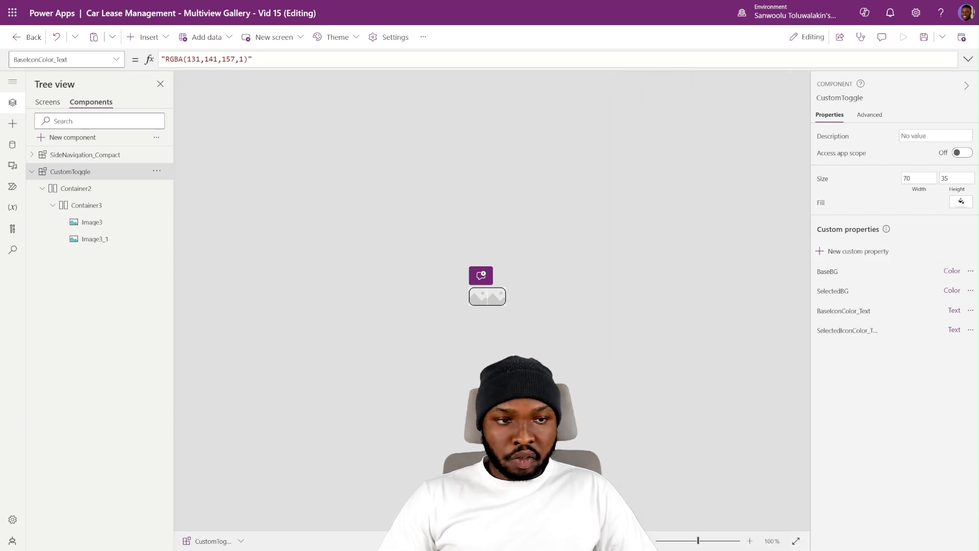
Set the SelectedIconColor_Text property's default value to the text "RGBA(246,246,250,1)".
left_click(862, 332)
key("ctrl+a")
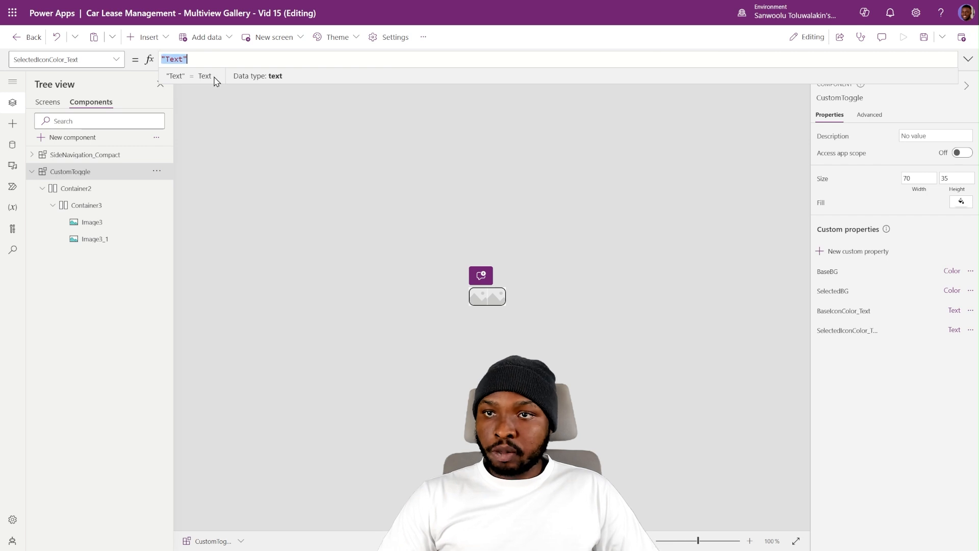
type("\"RGBA(246,246,250,1)\"")
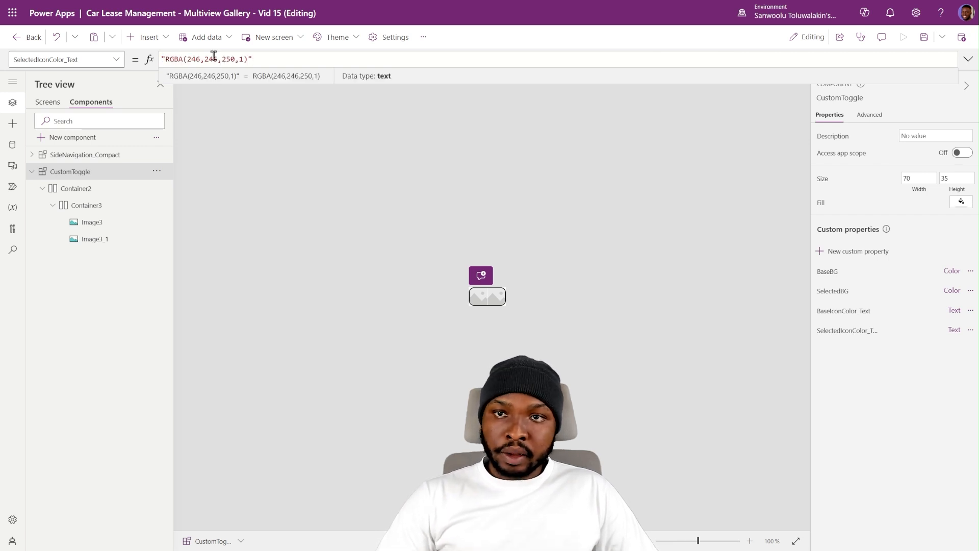
left_click(687, 368)
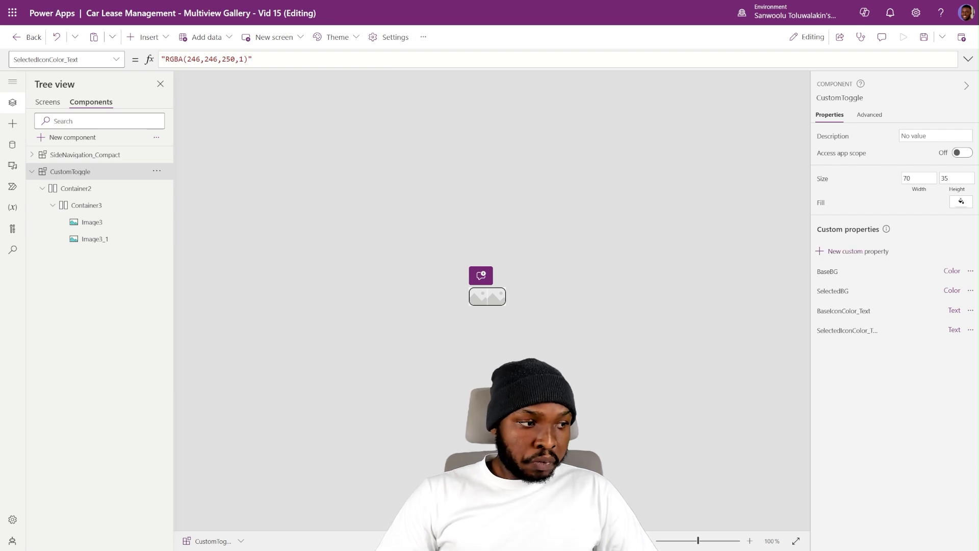
Create two input custom properties named Icon1 and Icon2, both with the Text data type, on the CustomToggle component.
left_click(862, 251)
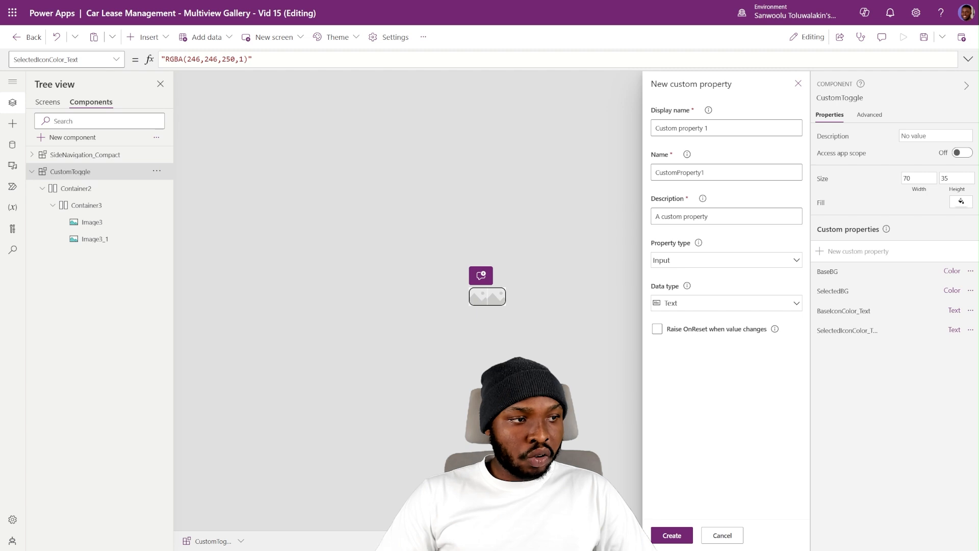
triple_click(770, 128)
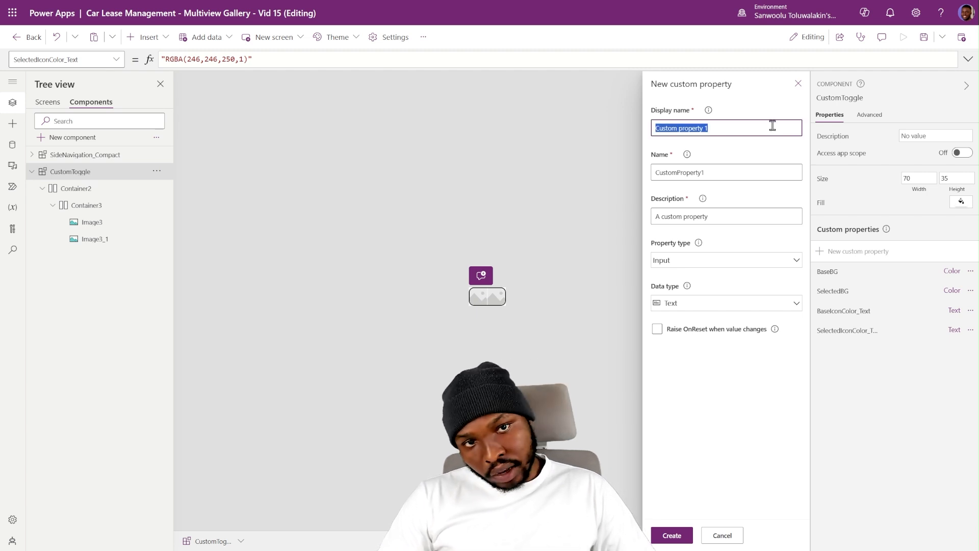
type("Icon1")
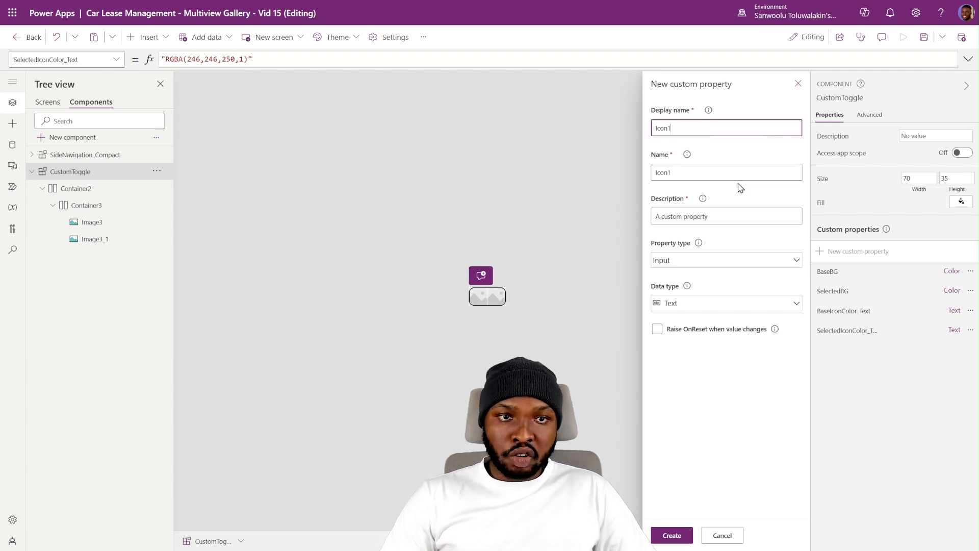
left_click(671, 535)
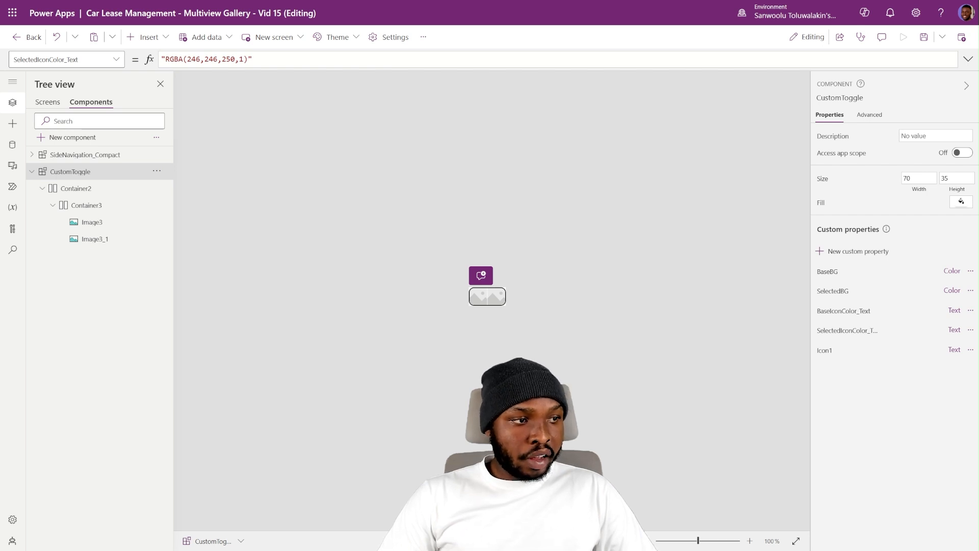
left_click(858, 251)
triple_click(771, 127)
type("Icon2")
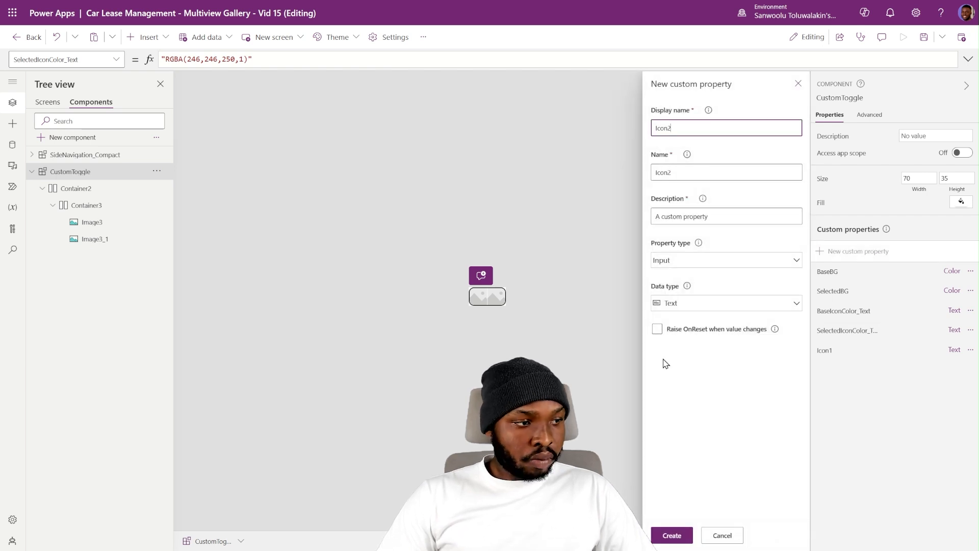
left_click(671, 535)
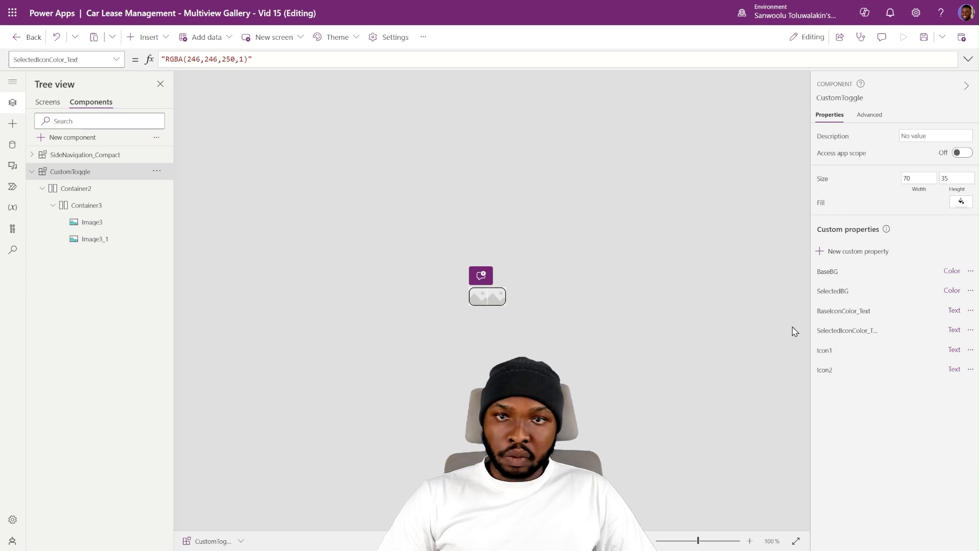
Set the Icon1 property's default value to the copied SVG markup of the 16 by 16 bi-list-task icon, enclosed in double quotes.
left_click(825, 352)
key("ctrl+a")
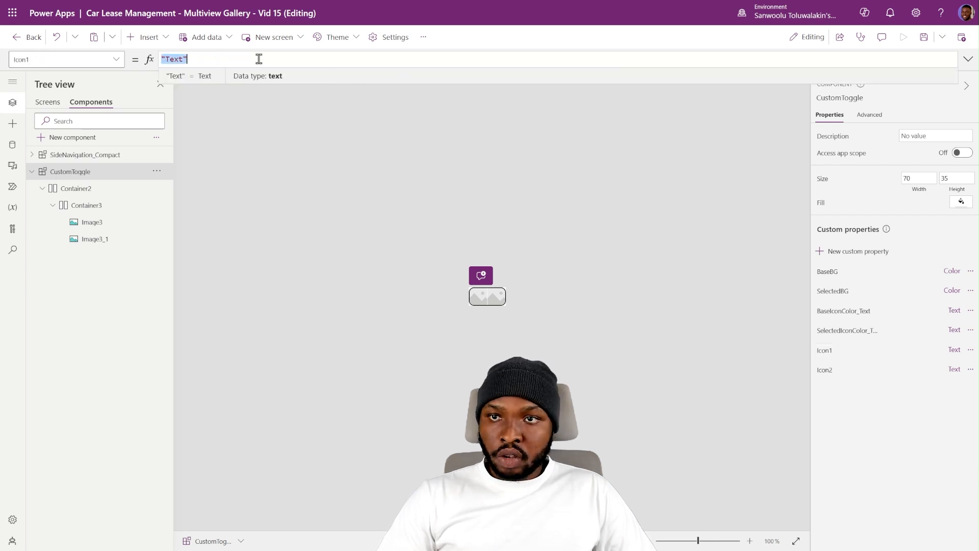
key("ctrl+v")
left_click(968, 59)
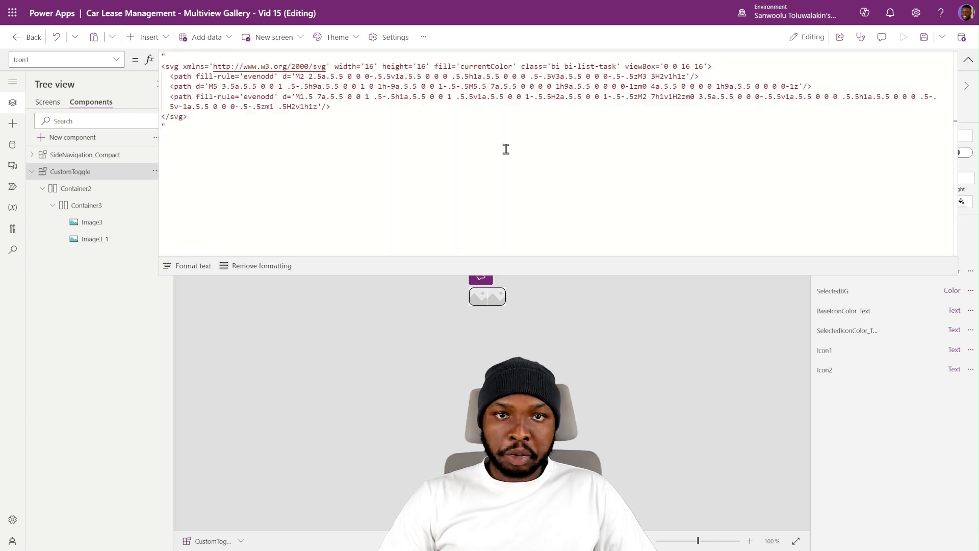
left_click(968, 60)
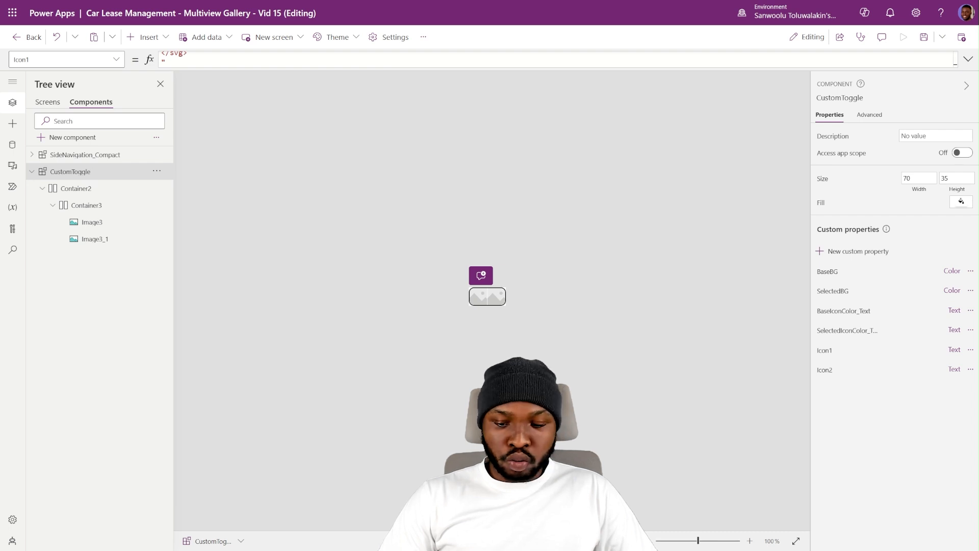
Replace the Icon2 property's default text with the copied SVG markup for the second icon.
left_click(824, 369)
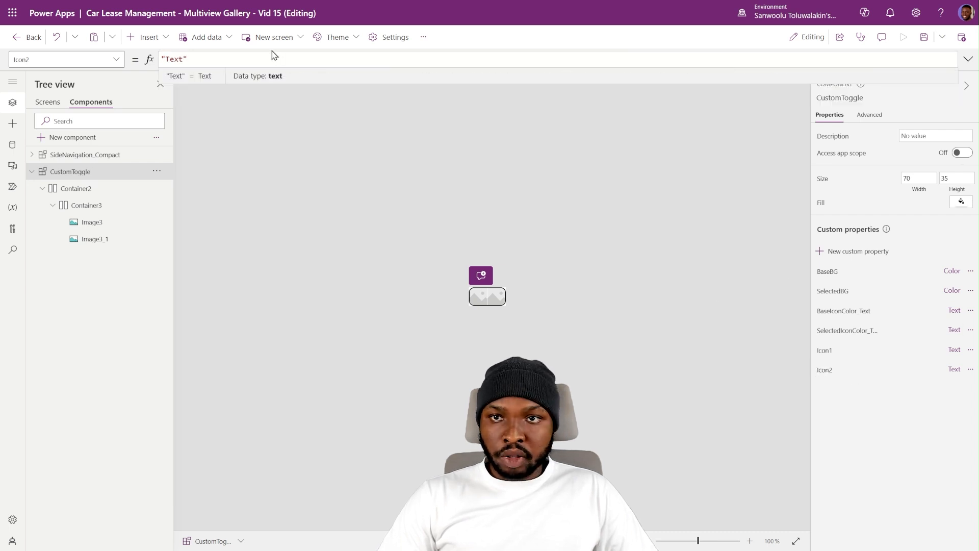
key("ctrl+a")
key("ctrl+v")
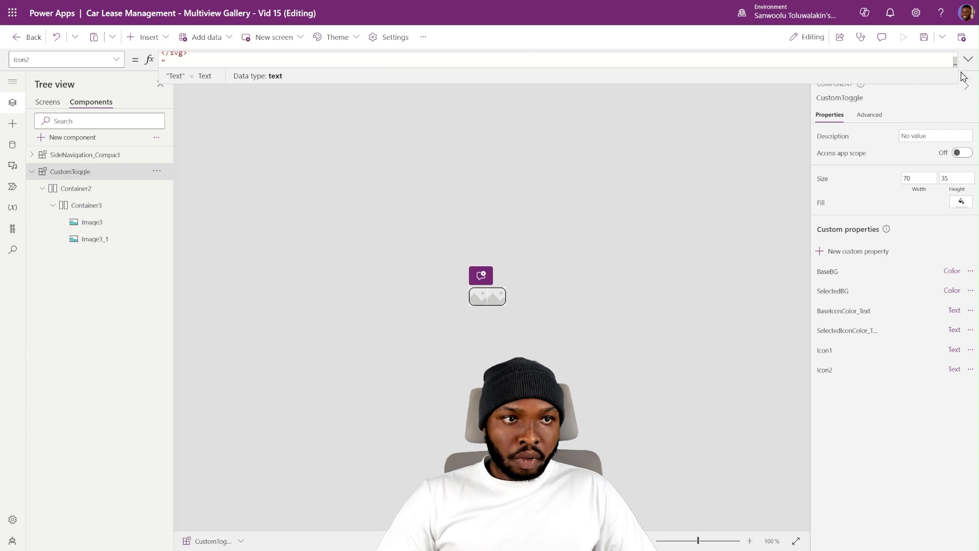
left_click(825, 350)
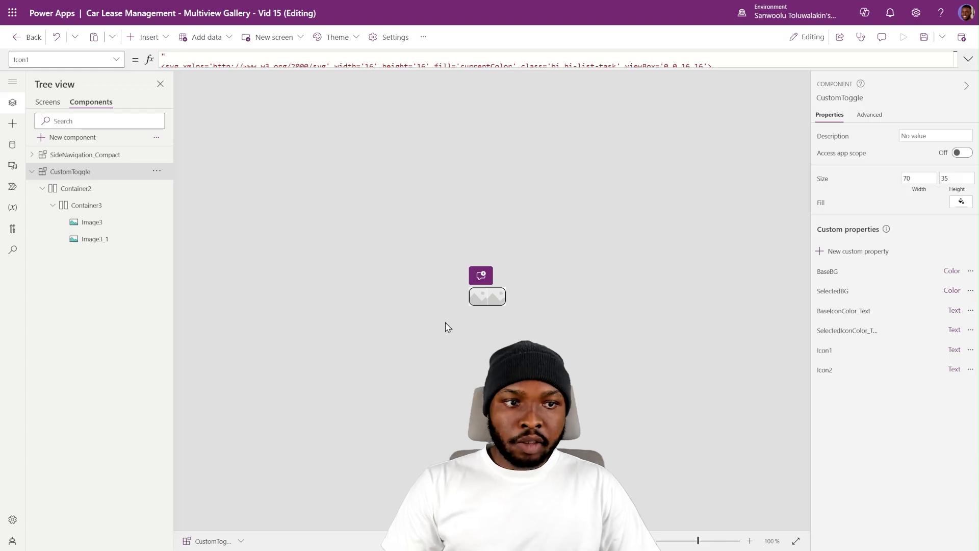
Set Image3's Image formula to "data:image/svg+xml;utf8, "&EncodeUrl(Substitute(CustomToggle.Icon1, "currentColor", CustomToggle.BaseIconColor_Text)).
left_click(107, 224)
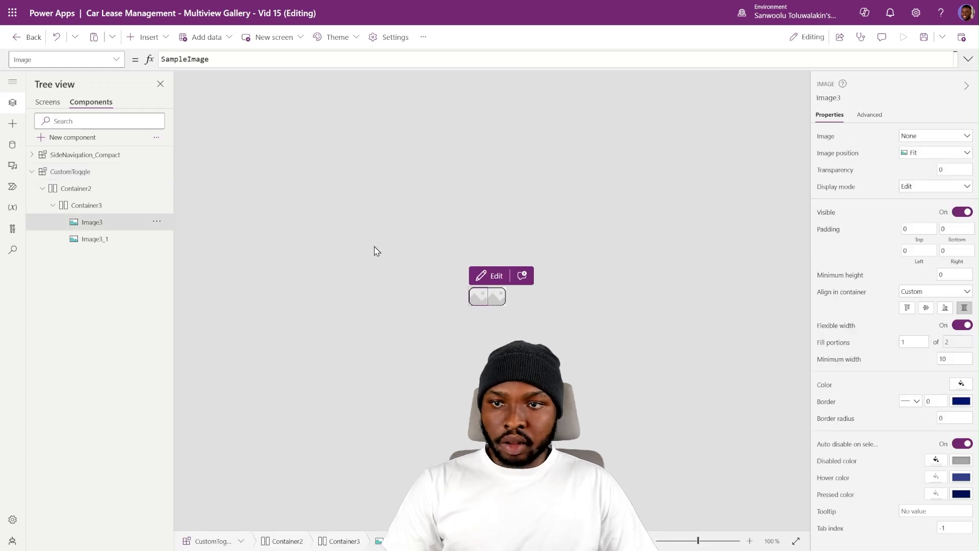
scroll(488, 316, "up", 5, "ctrl")
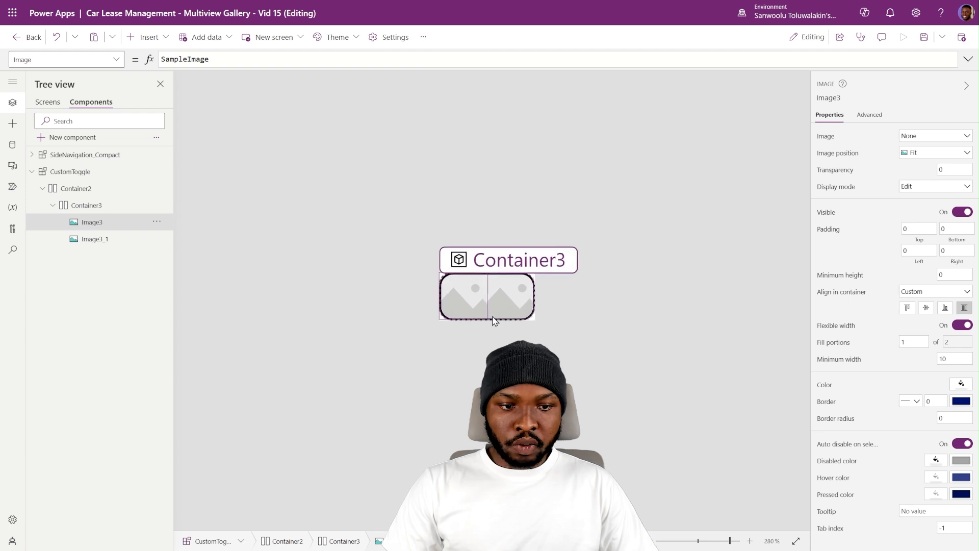
left_click(563, 311)
left_click(88, 222)
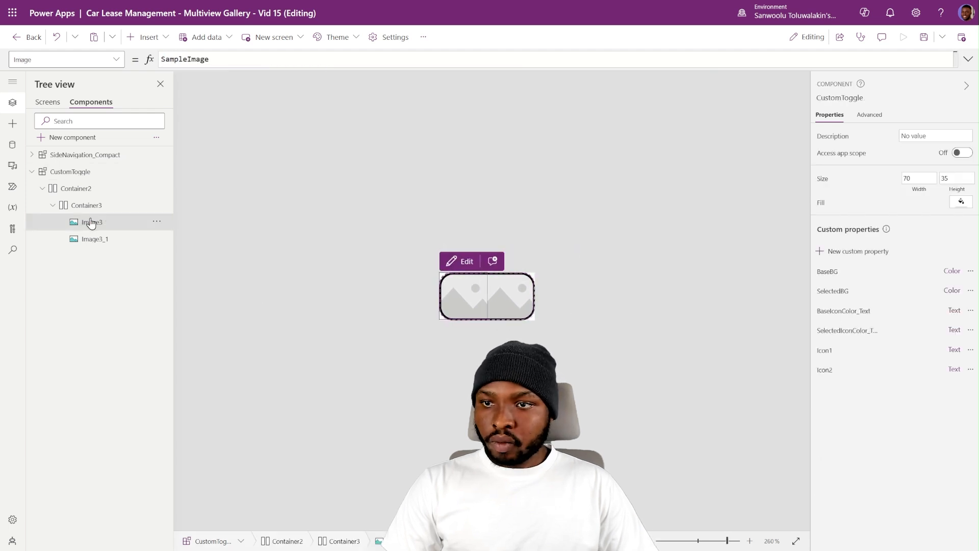
left_click(968, 60)
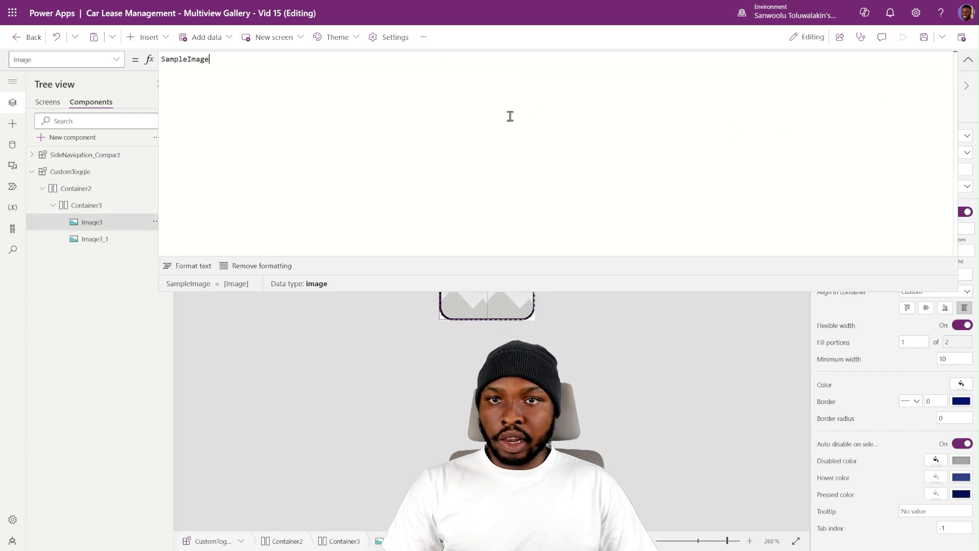
key("ctrl+a")
type("\"data:image/svg+xml;utf8, \"&EncodeUrl(     Substitute(         CustomToggle.Icon1,         \"currentColor\", CustomToggle.BaseIconColor_Text     ) )")
double_click(263, 76)
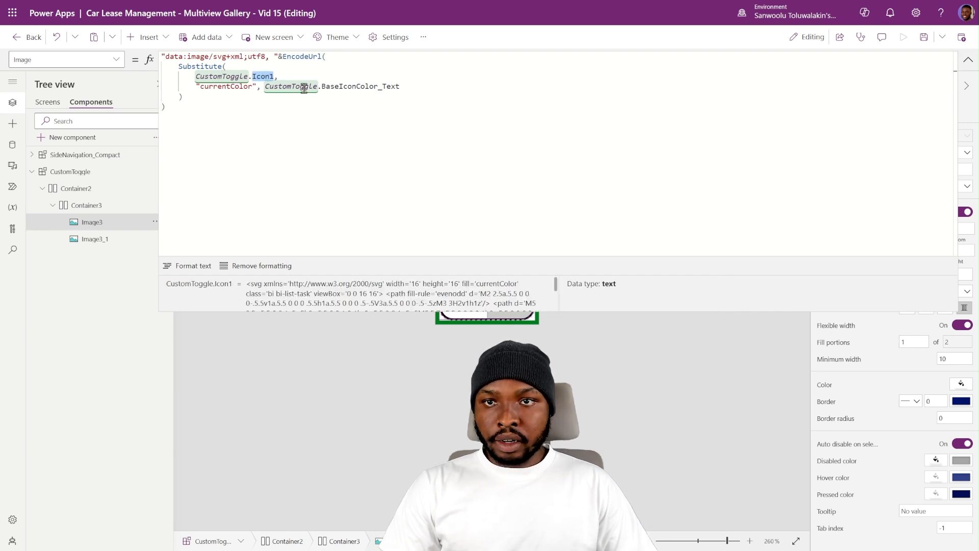
left_click(967, 61)
Give Image3_1 the same encoded SVG Image formula with the BaseIconColor_Text substitution, but referencing CustomToggle.Icon2.
left_click(511, 308)
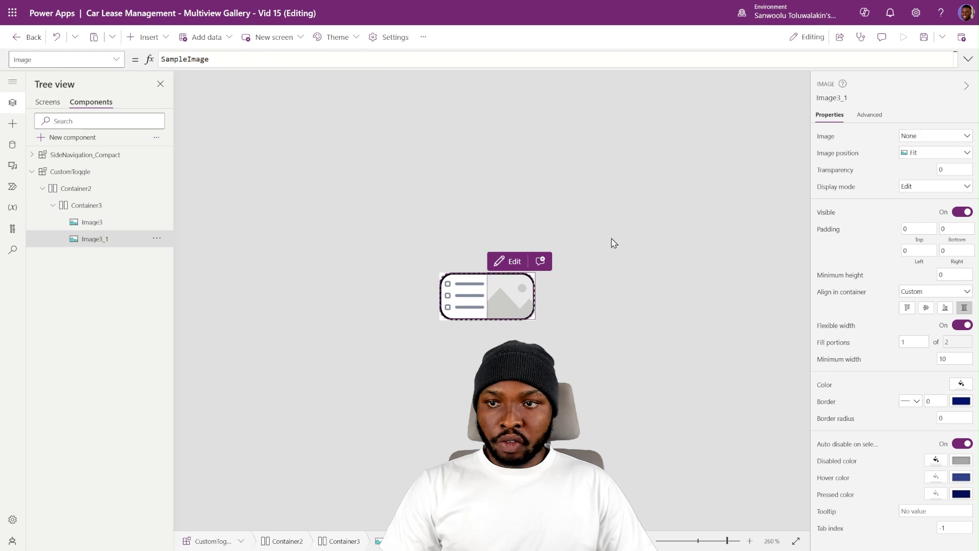
left_click(968, 59)
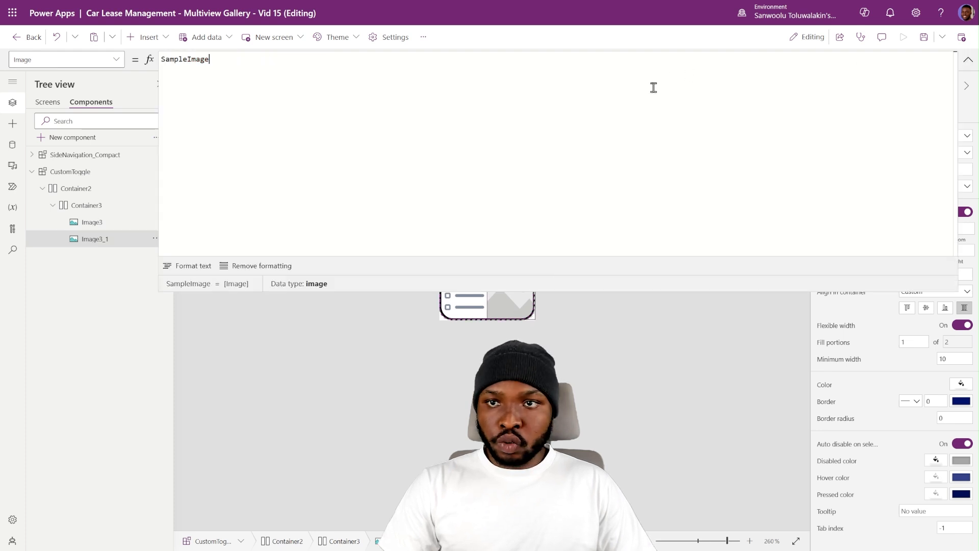
key("ctrl+a")
type("\"data:image/svg+xml;utf8, \"&EncodeUrl(     Substitute(         CustomToggle.Icon1,         \"currentColor\", CustomToggle.BaseIconColor_Text     ) )")
left_click(274, 76)
key("BackSpace")
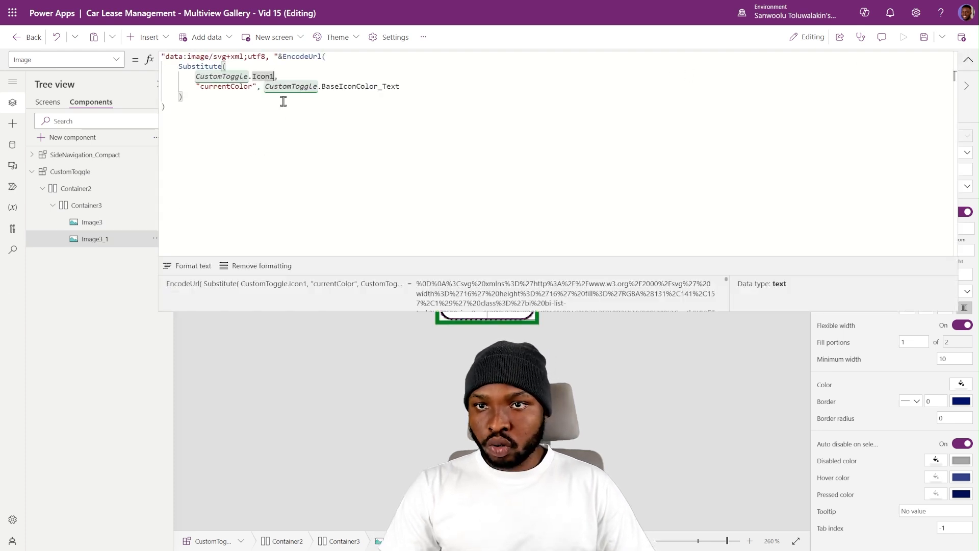
type("2")
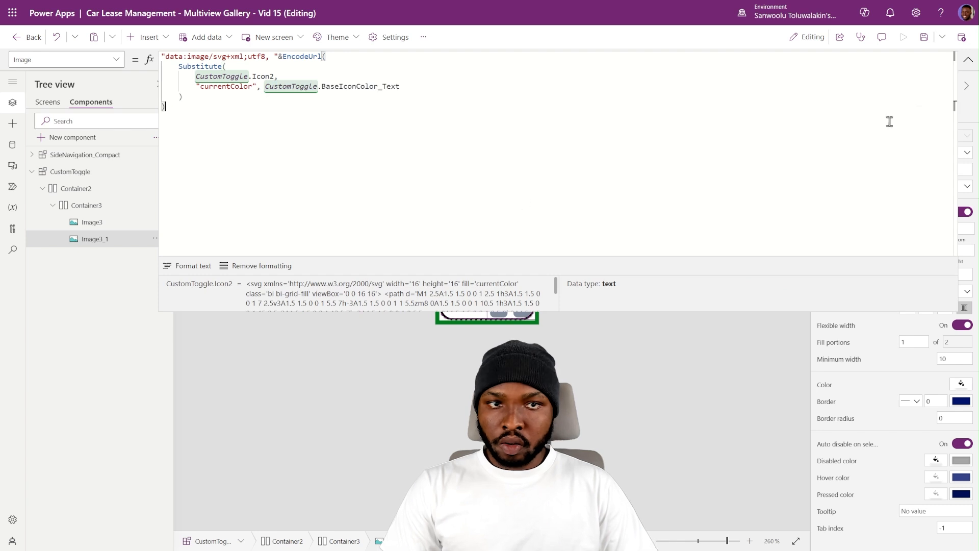
left_click(967, 60)
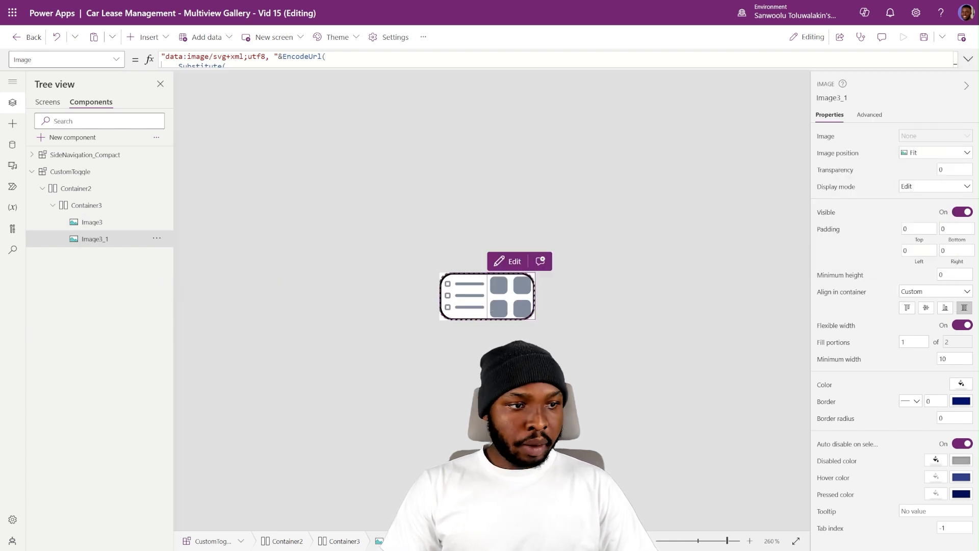
Set the top and bottom padding of both Image3 and Image3_1 to 8.
left_click(90, 223, "shift")
left_click(911, 228)
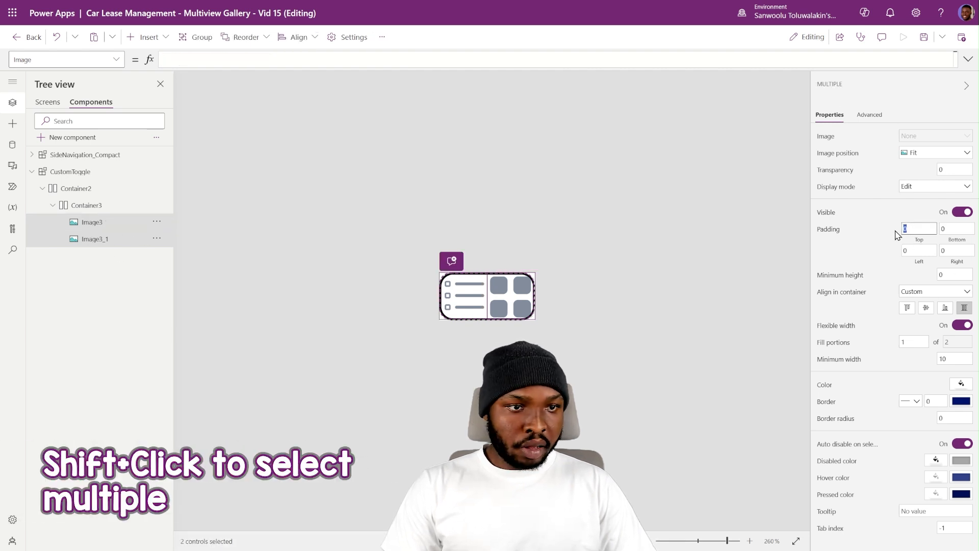
type("8")
left_click_drag(968, 231, 930, 231)
type("8")
left_click(809, 243)
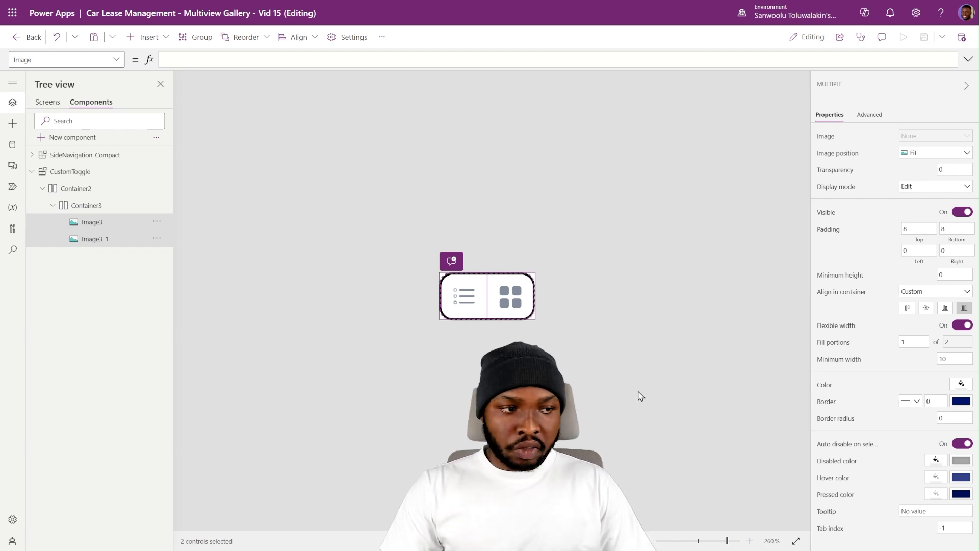
left_click(626, 473)
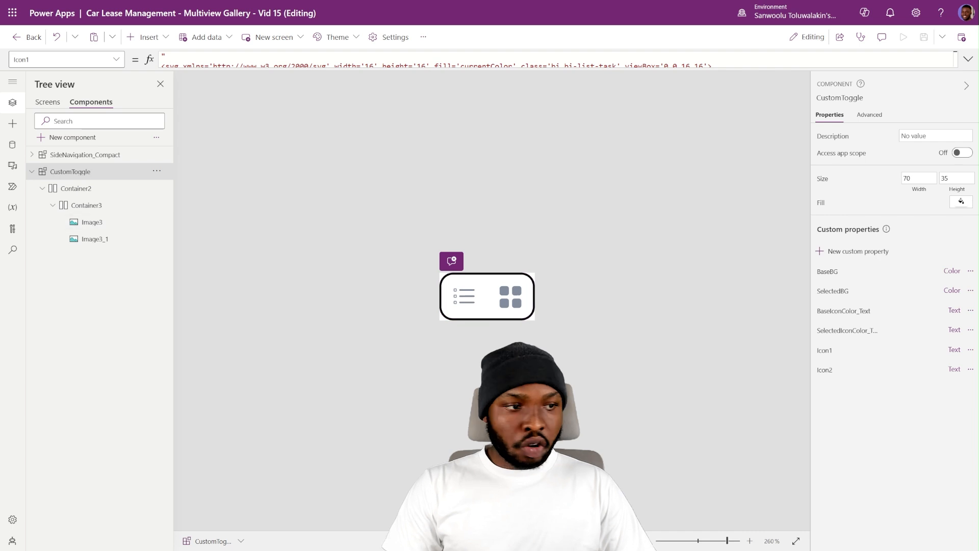
Set Container3's BorderColor property to CustomToggle.SelectedBG.
left_click(91, 207)
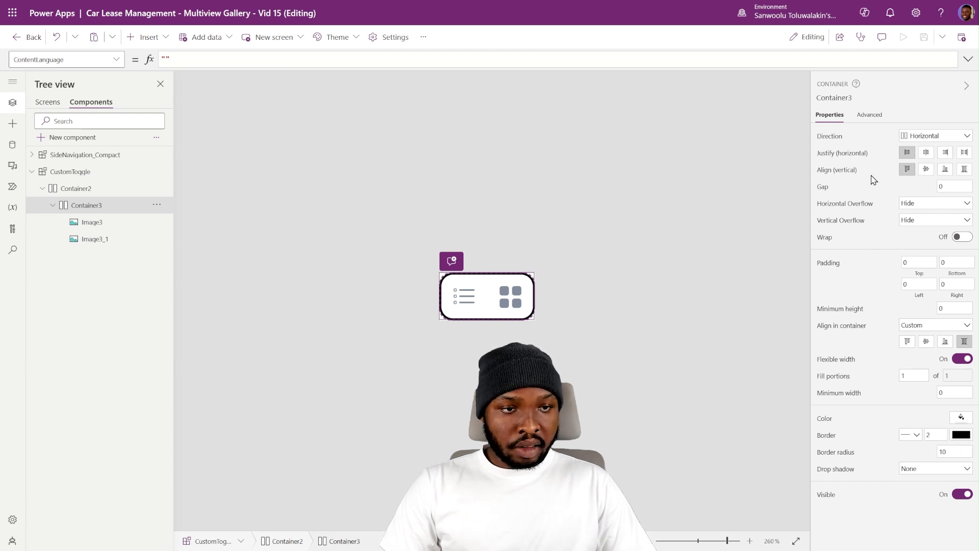
left_click(869, 115)
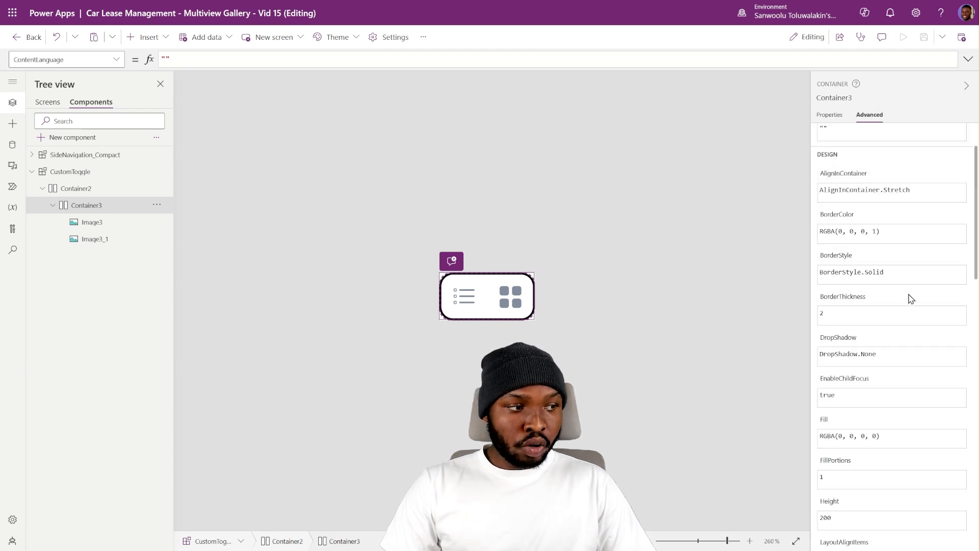
scroll(866, 291, "up", 2)
left_click(873, 294)
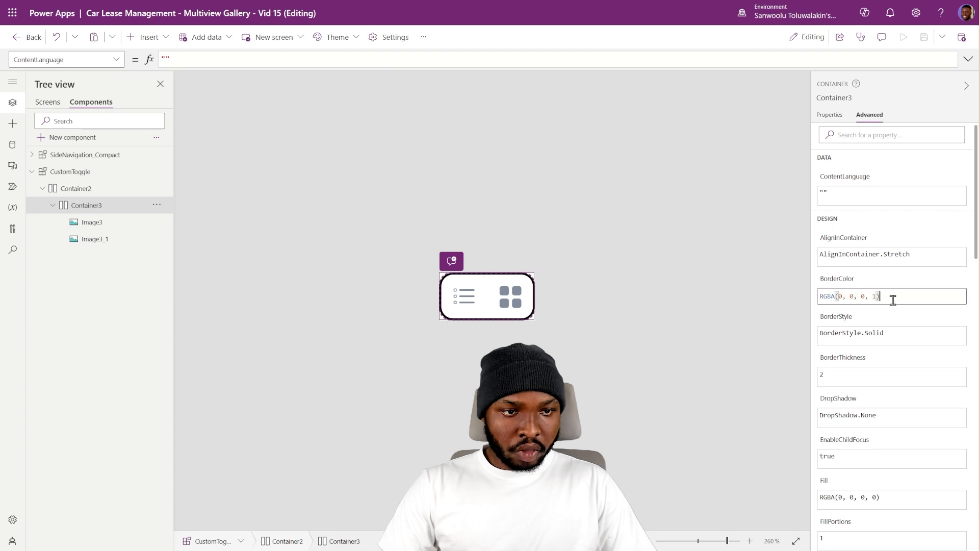
key("ctrl+a")
type("CustomToggle.SelectedBG")
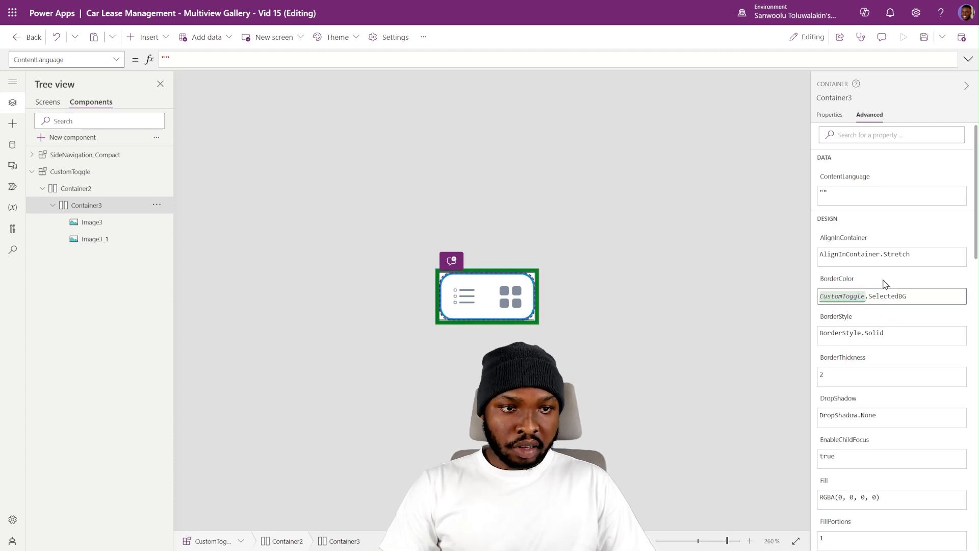
left_click(659, 267)
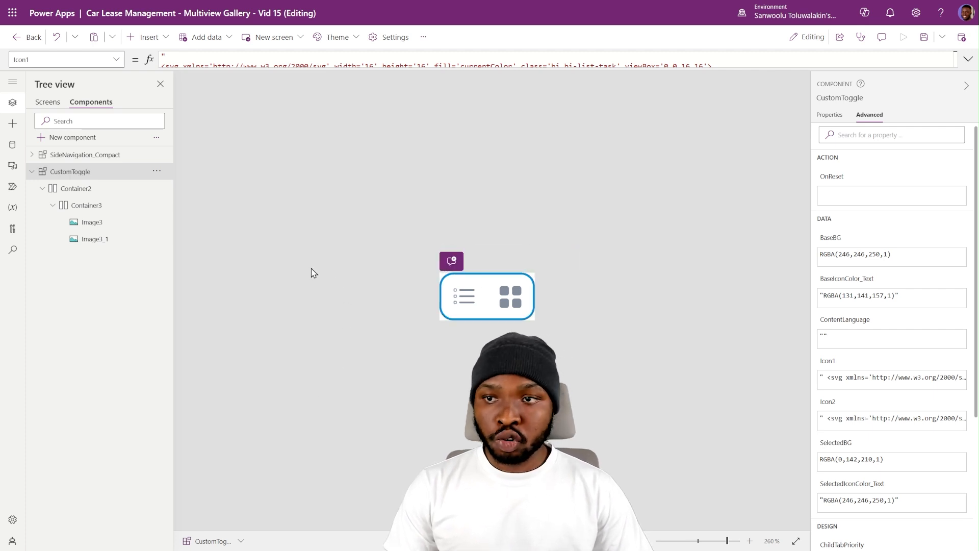
Insert a Button control directly into the CustomToggle component, above Container2.
left_click(43, 189)
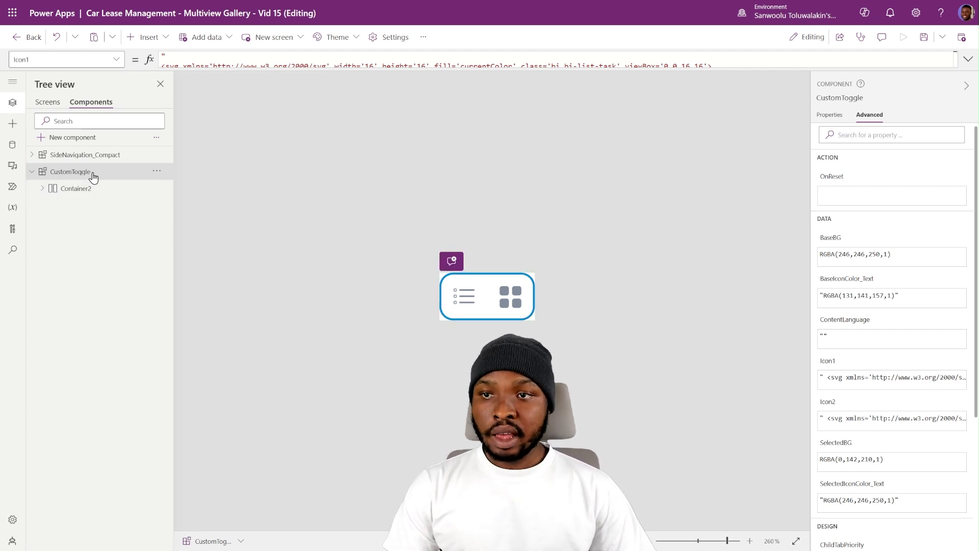
left_click(148, 36)
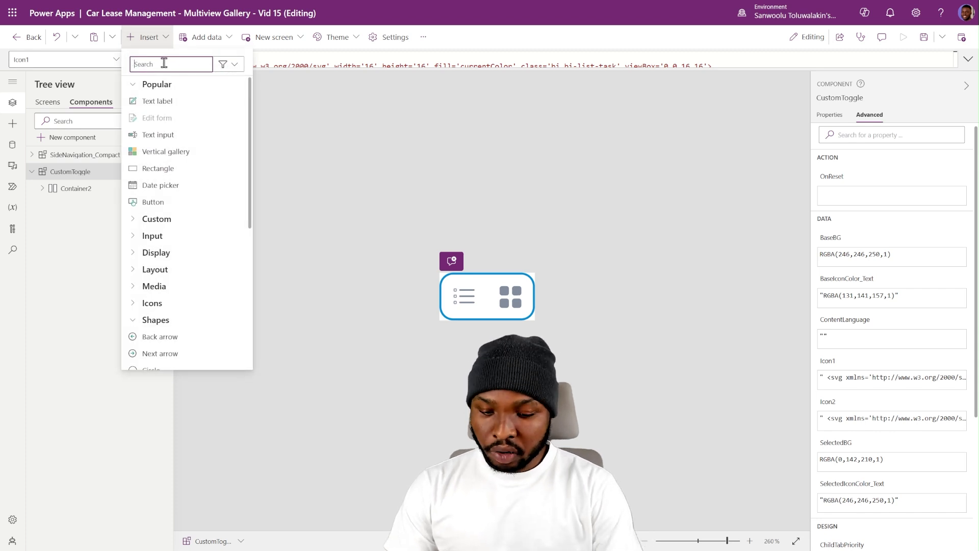
type("bu")
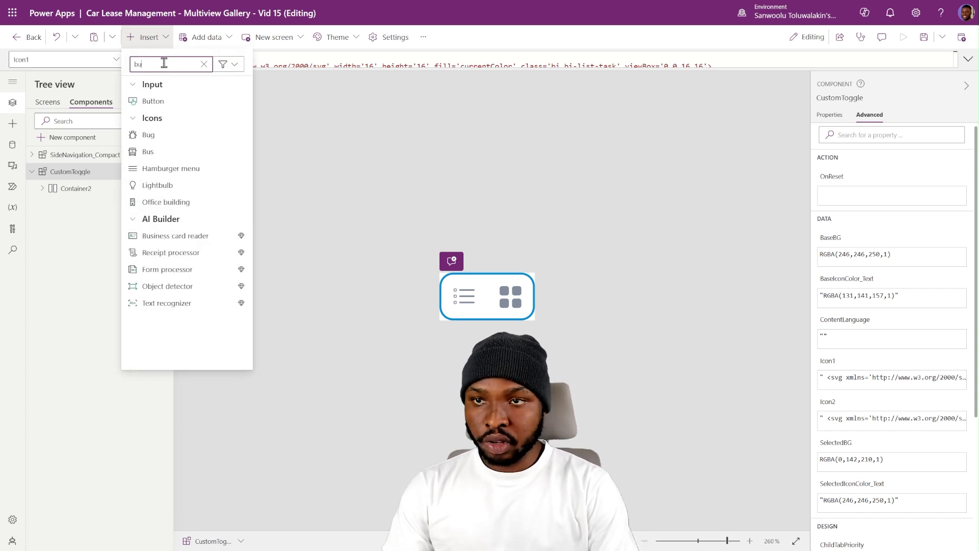
left_click(183, 105)
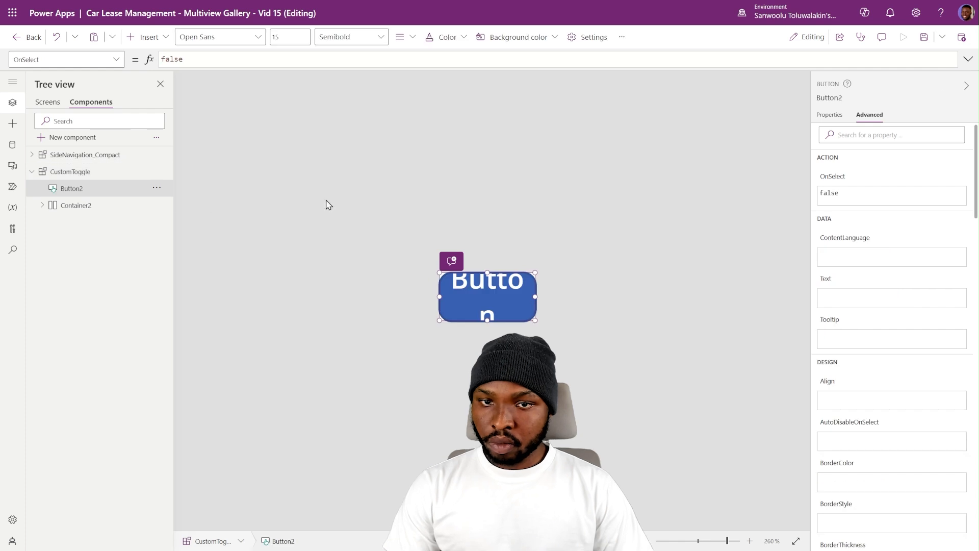
Set the new button's X and Y position to 0.
left_click(832, 115)
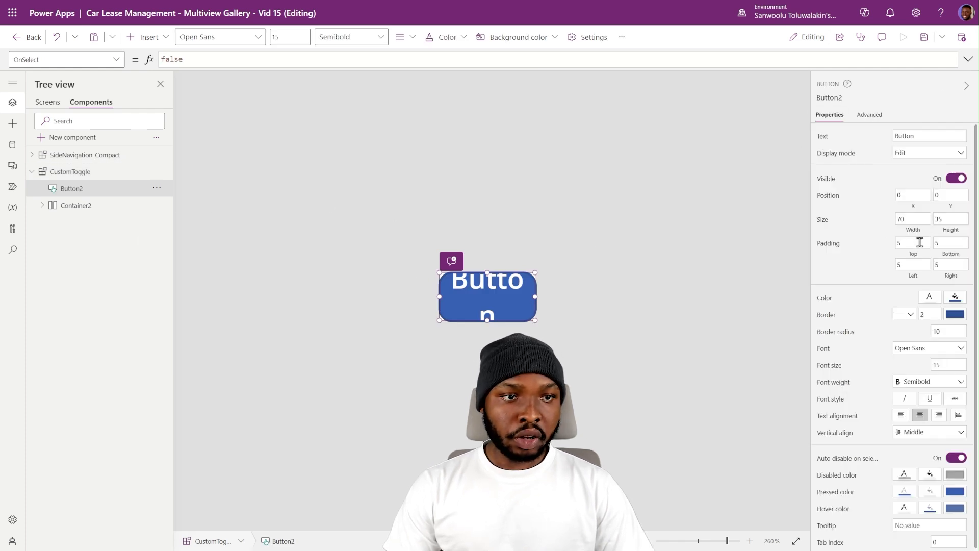
left_click(916, 208)
type("40")
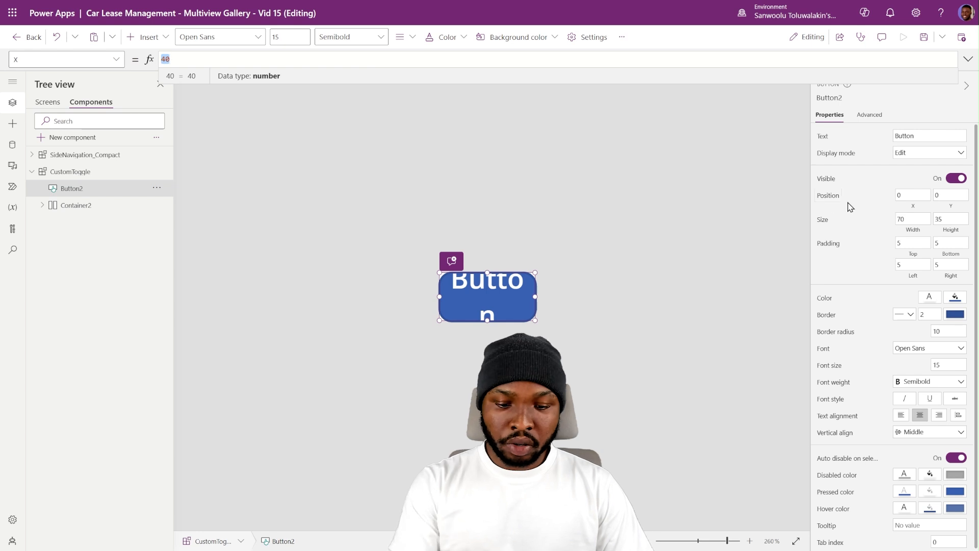
left_click(949, 209)
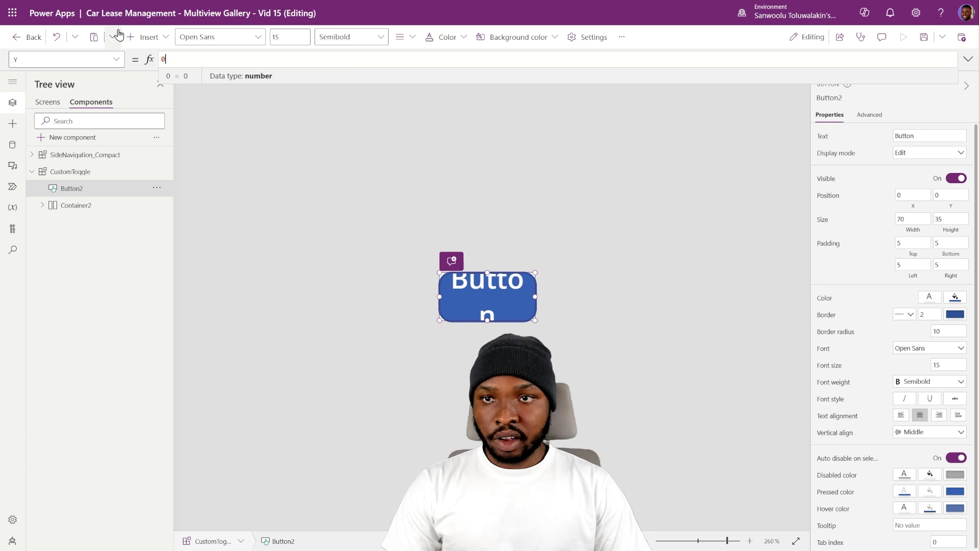
Set the button's width to Parent.Width and its height to Parent.Height so that it covers the whole component.
left_click(909, 223)
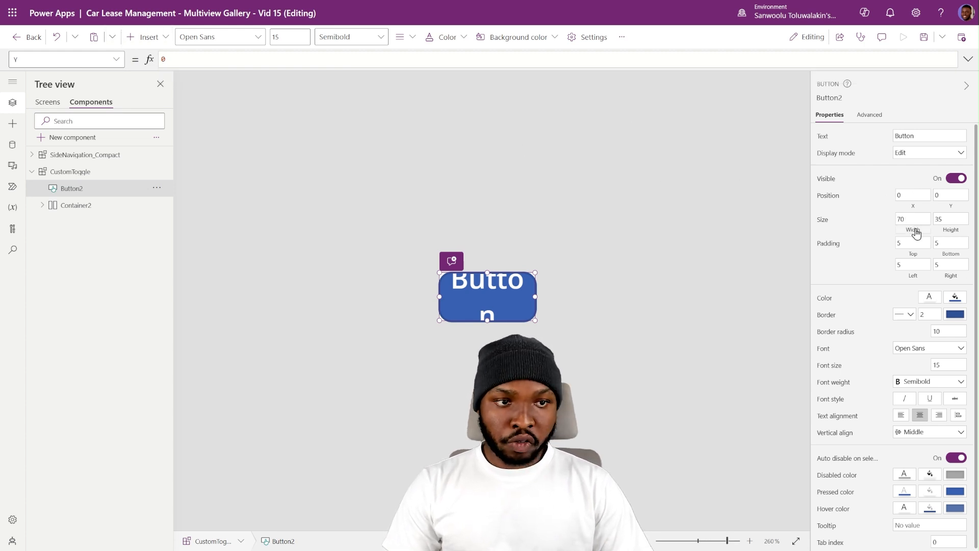
type("160")
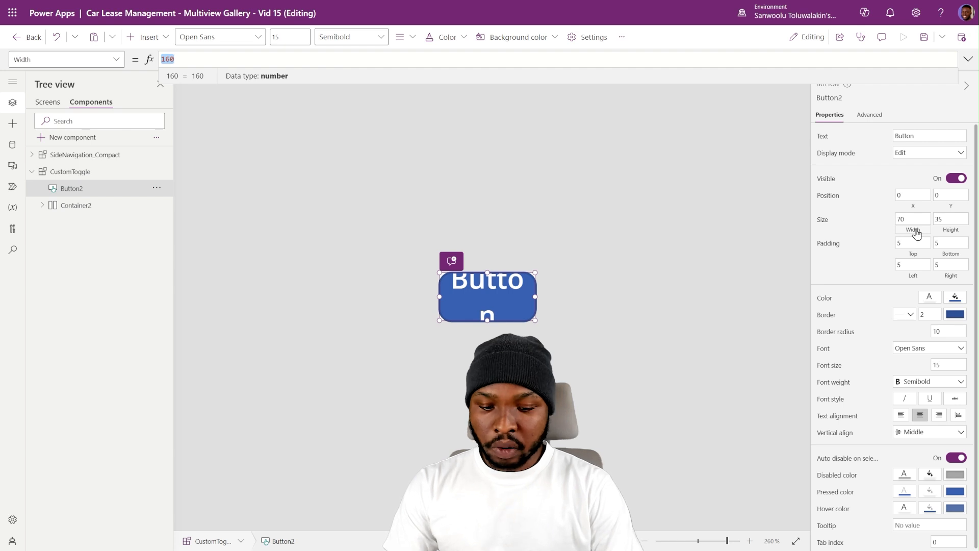
type("PArent.Width")
key("Tab")
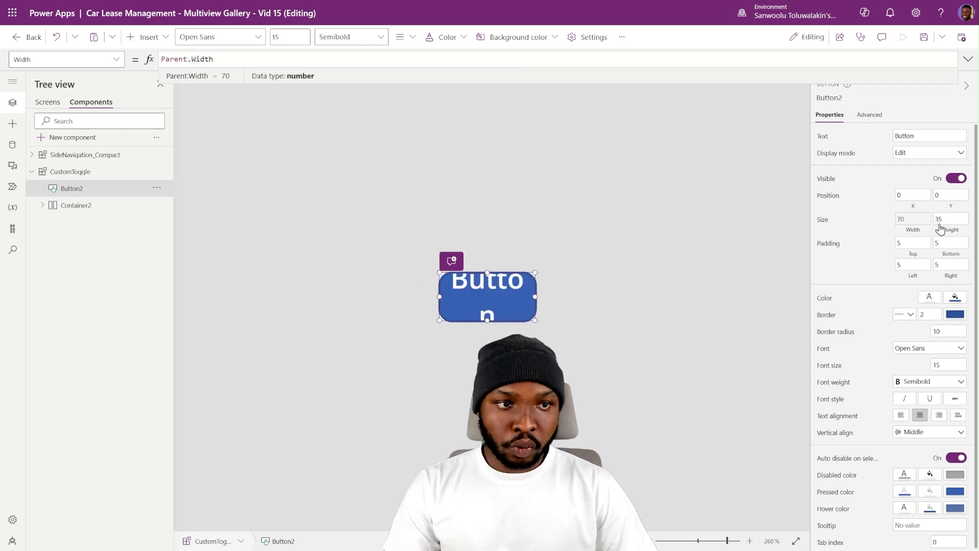
left_click(954, 233)
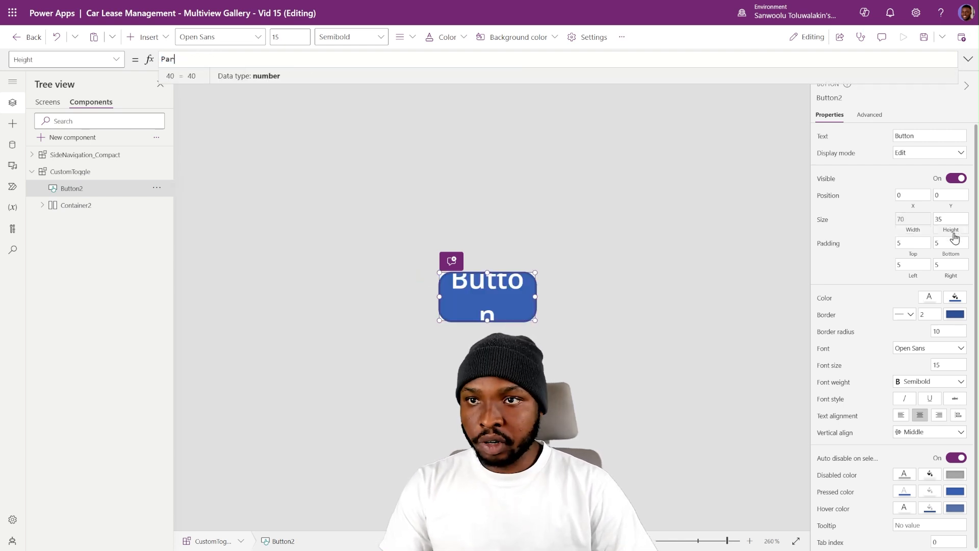
type("Par")
key("Tab")
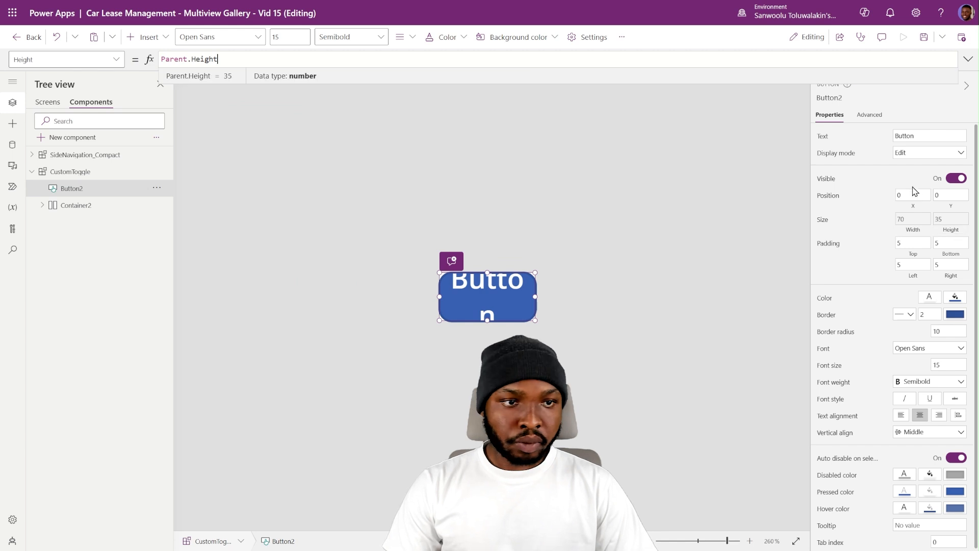
Clear the button's text and make its fill color transparent.
left_click(912, 135)
key("BackSpace")
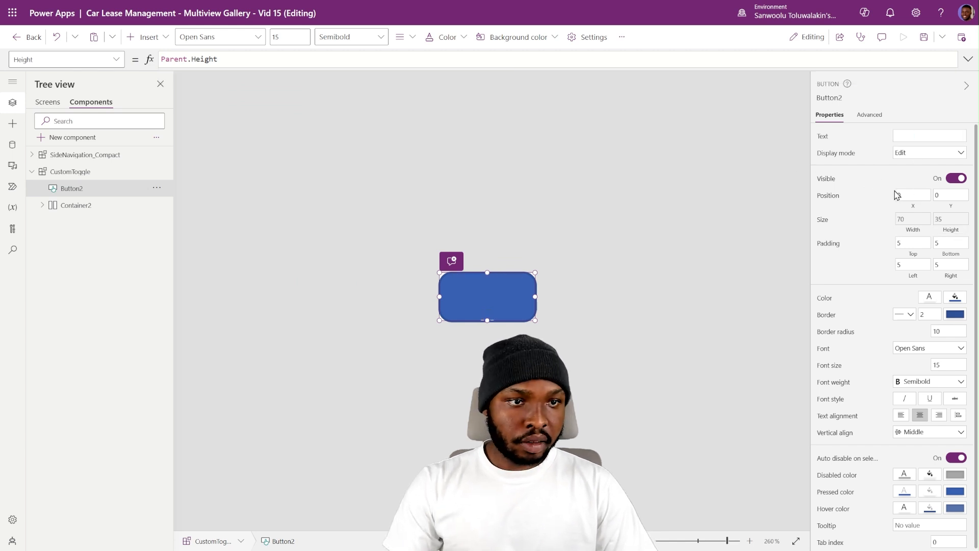
left_click(955, 297)
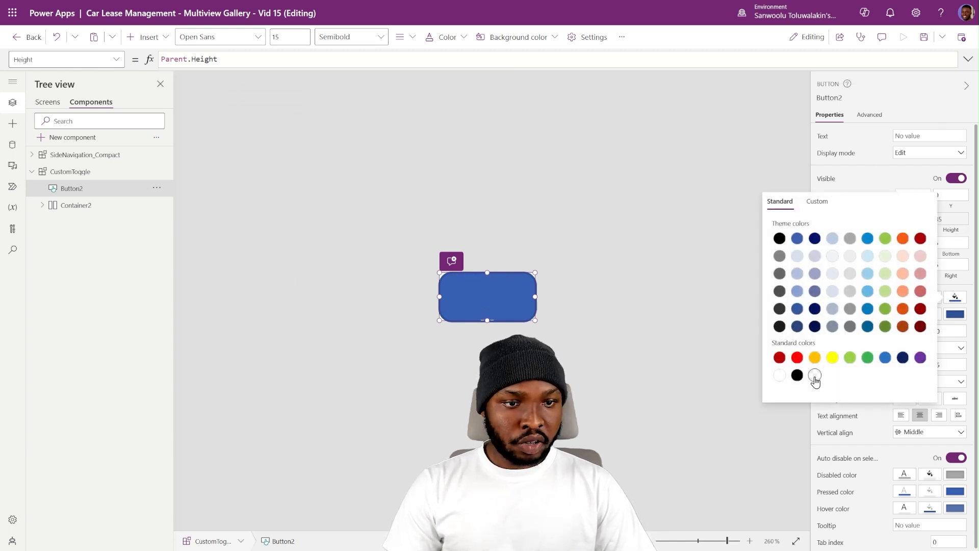
left_click(815, 375)
left_click(956, 297)
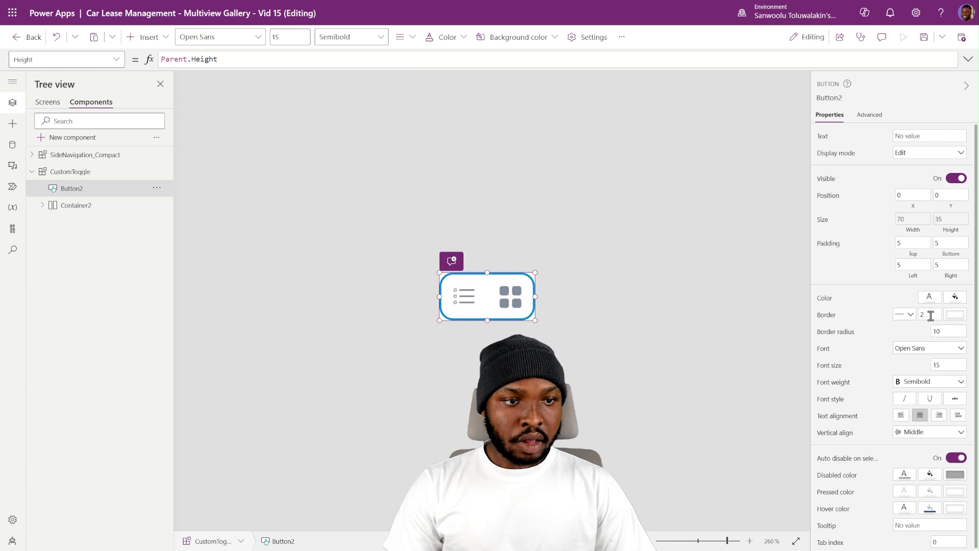
Set the overlay button's border style to none and its pressed fill to RGBA(0, 0, 0, 0.1).
left_click(907, 315)
left_click(898, 357)
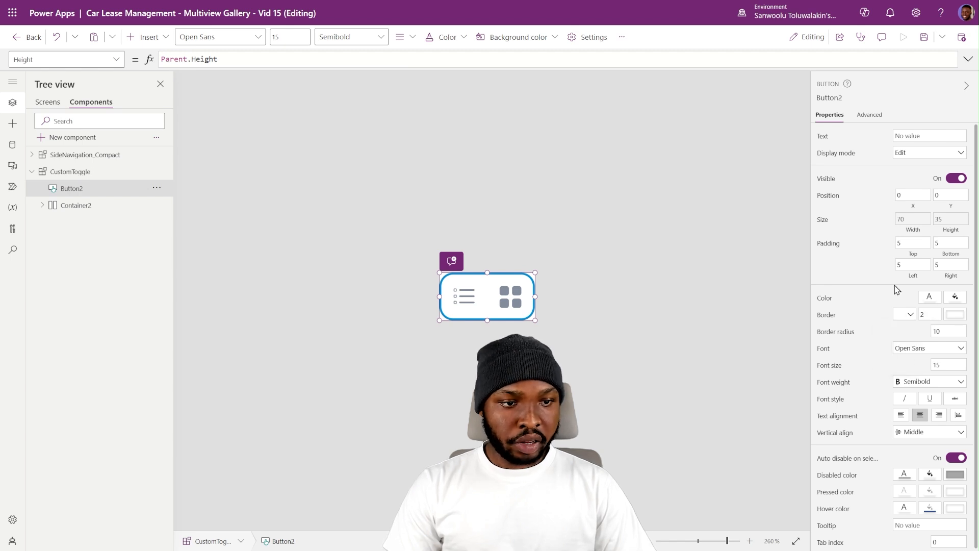
left_click(930, 491)
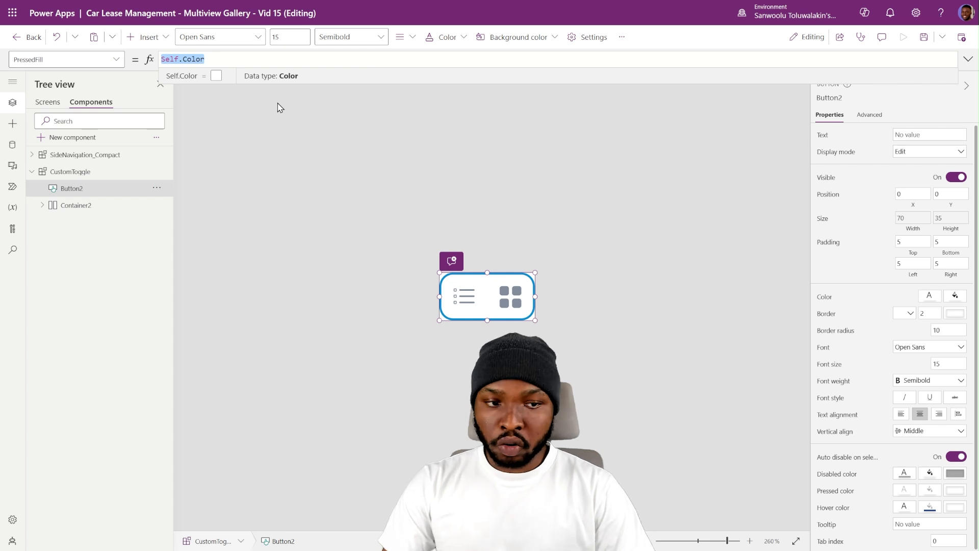
key("Delete")
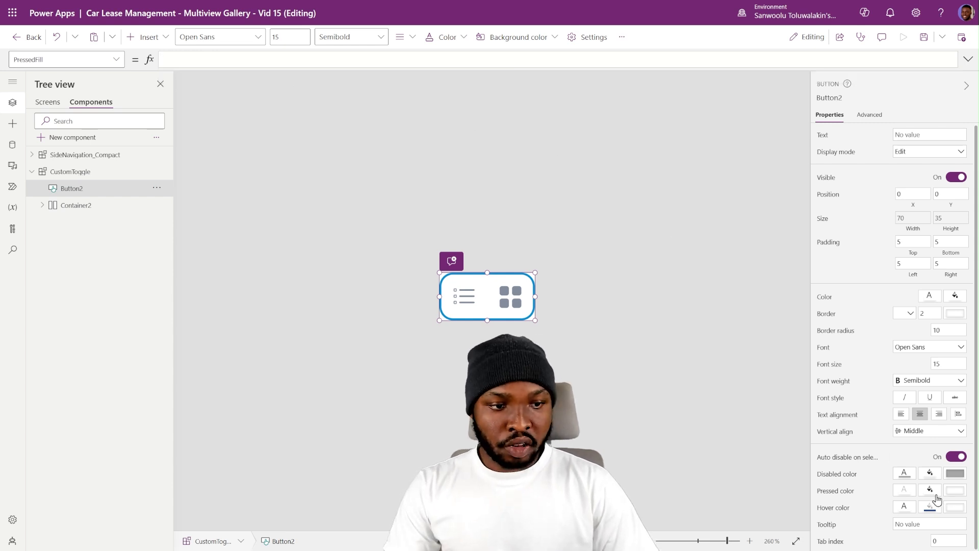
left_click(930, 491)
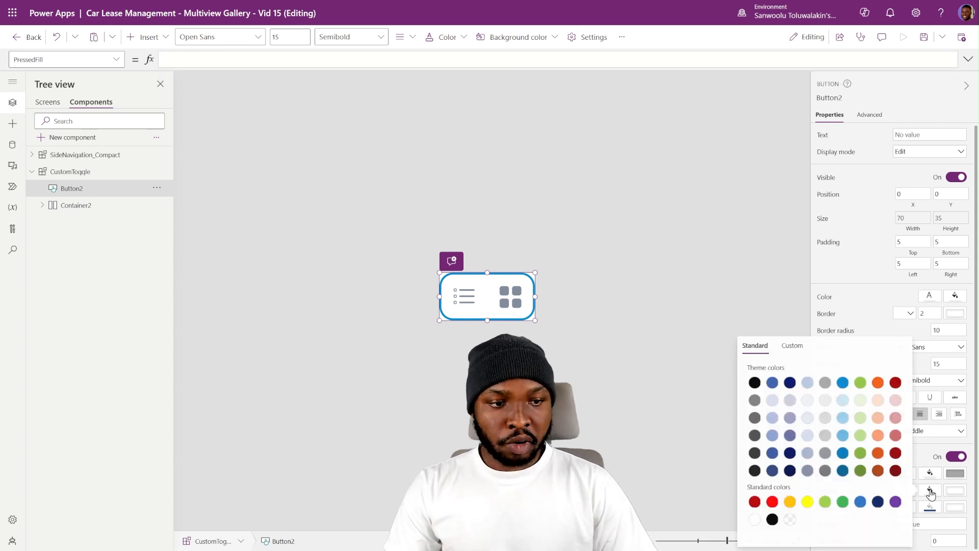
left_click(777, 519)
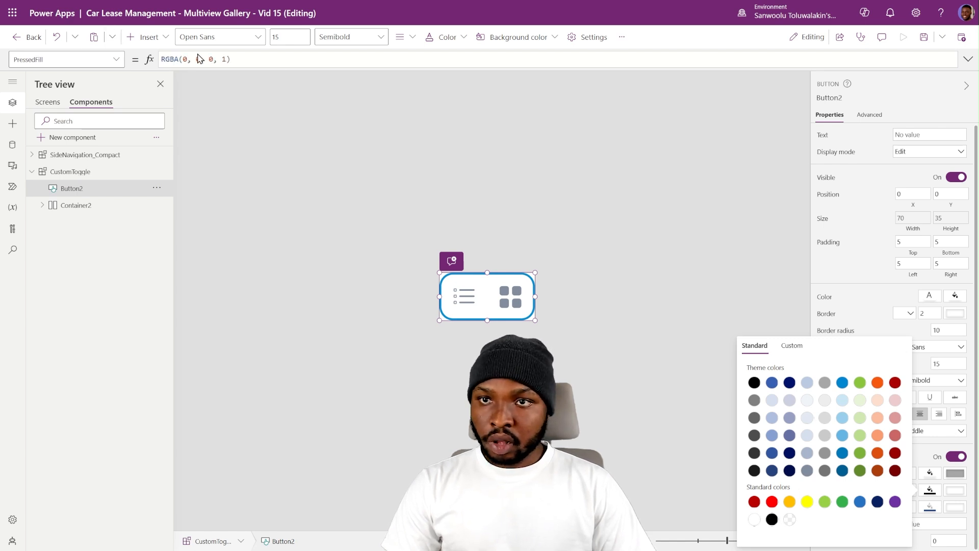
left_click(227, 60)
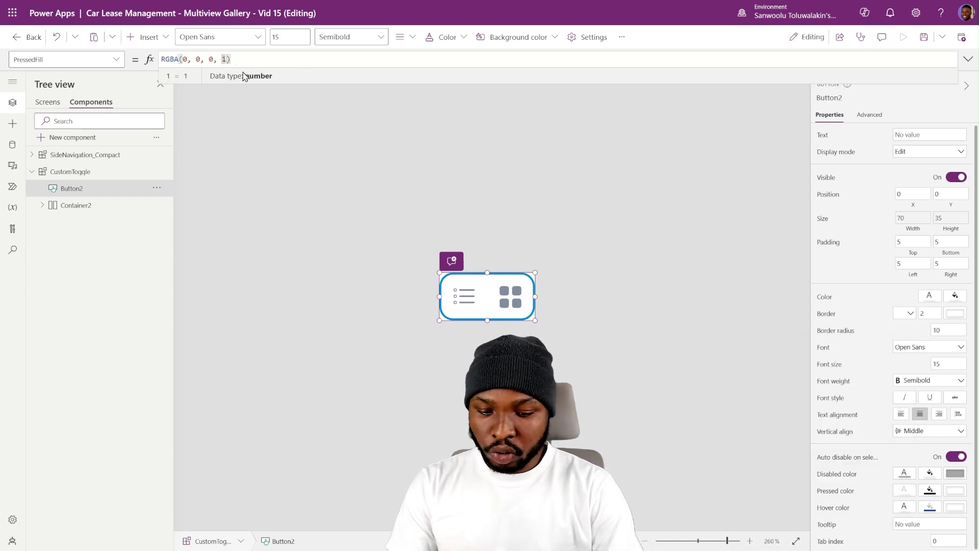
type("0.")
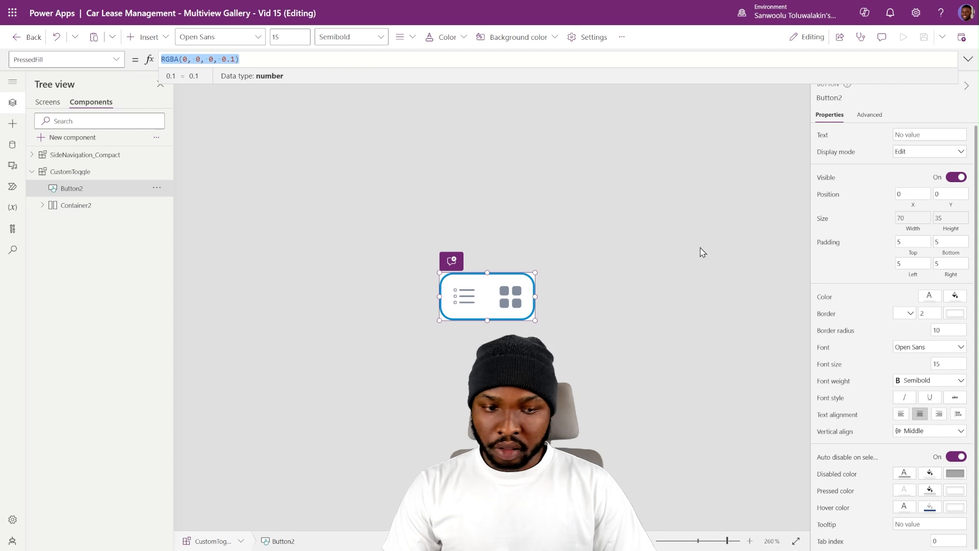
Set the overlay button's hover fill to RGBA(0, 0, 0, 0.2) and try the button on the canvas.
left_click(932, 509)
key("ctrl+a")
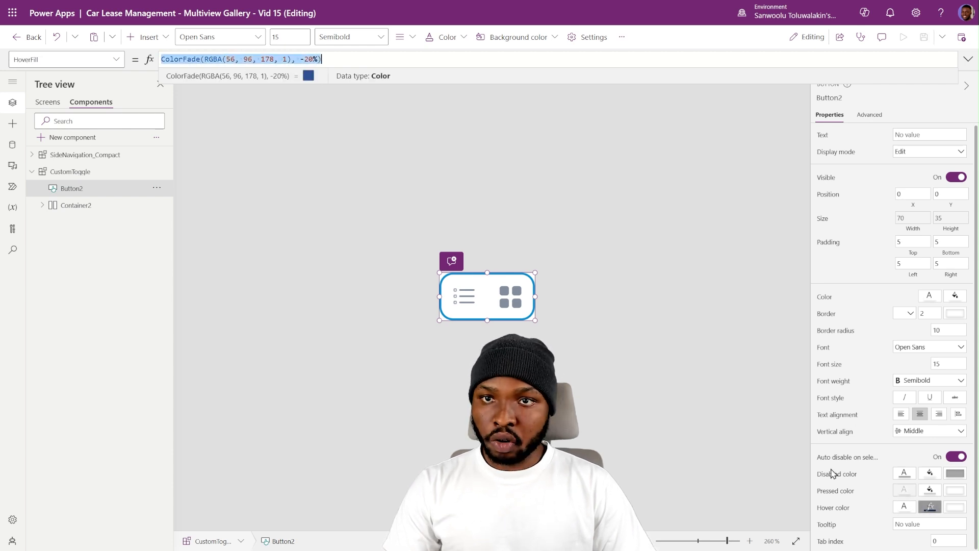
type("RGBA(0, 0, 0, 0.1)")
left_click(235, 59)
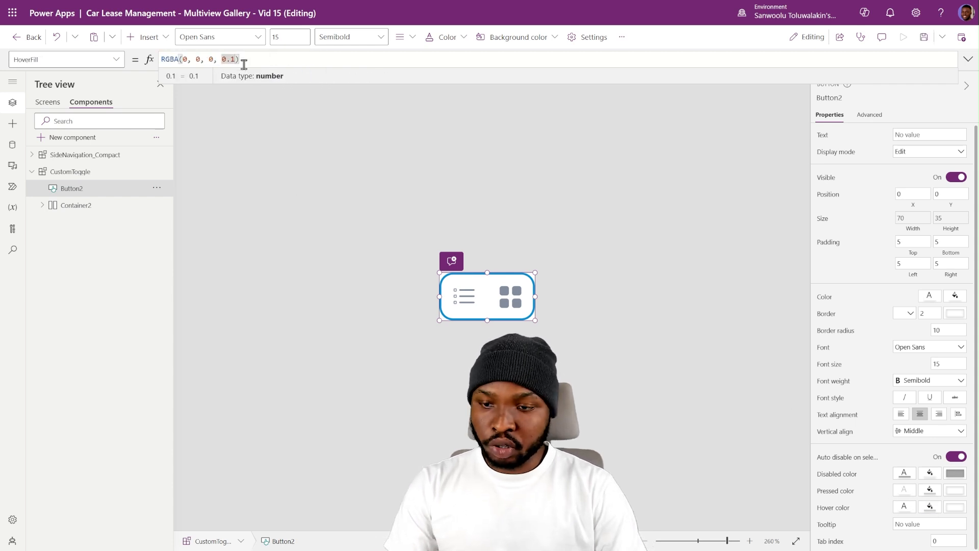
key("BackSpace")
type("2")
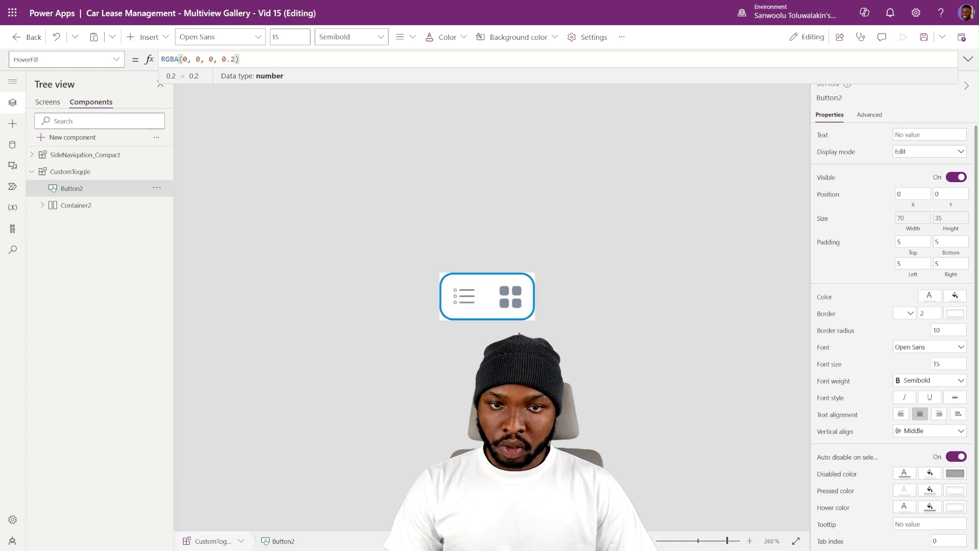
left_click(508, 296, "alt")
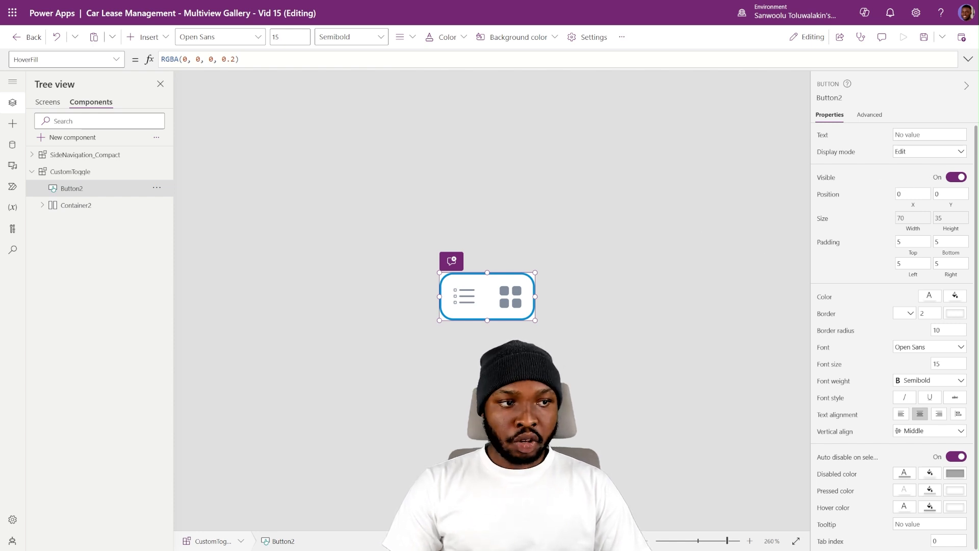
Set the button's OnSelect to If(activeToggleID = 1, Set(activeToggleID,2), Set(activeToggleID,1)).
left_click(869, 114)
left_click(842, 181)
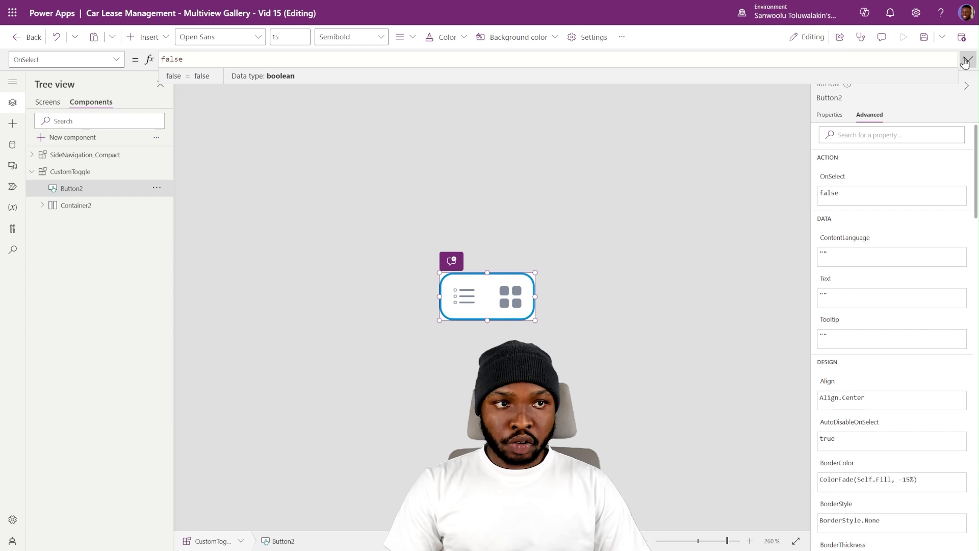
left_click(968, 59)
key("ctrl+a")
type("If(     activeToggleID = 1,     Set(activeToggleID,2),     Set(activeToggleID,1) )")
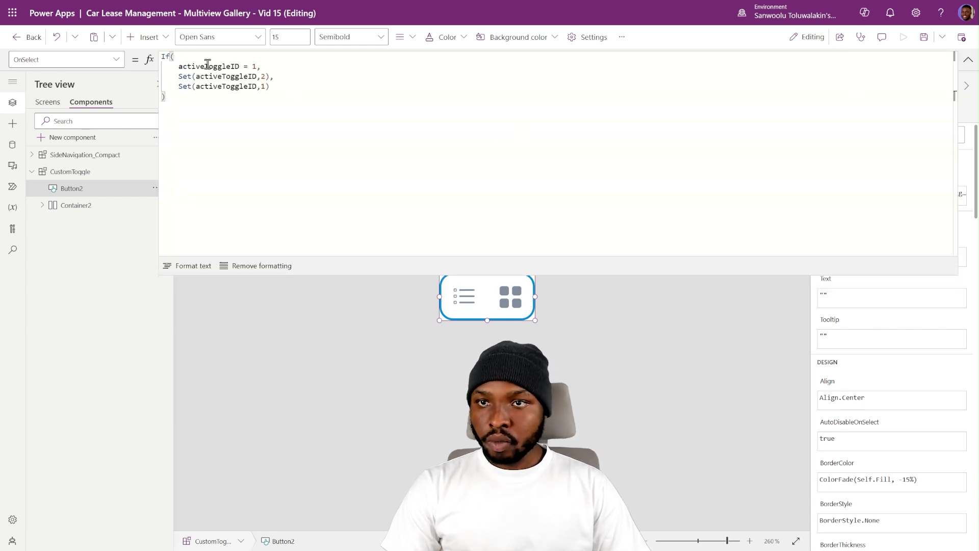
left_click(203, 66)
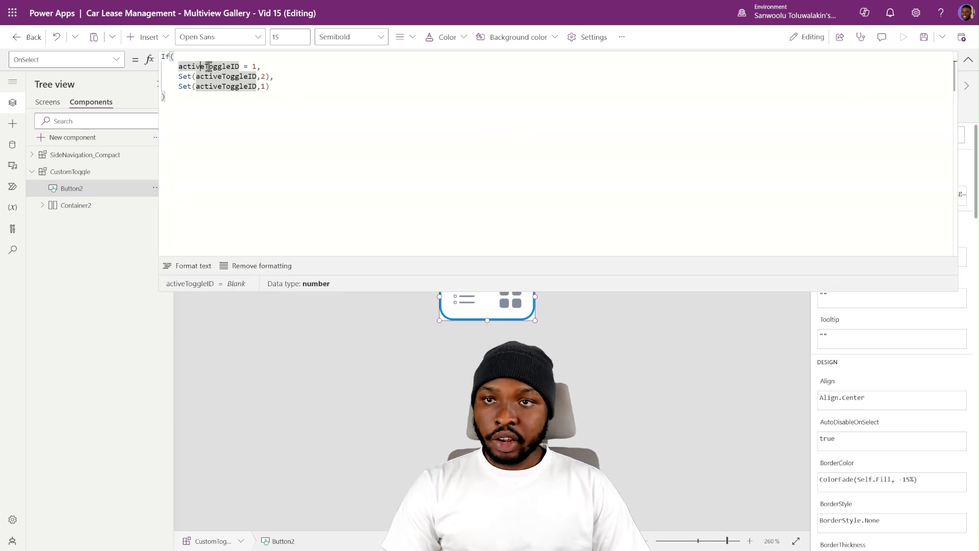
left_click(253, 66)
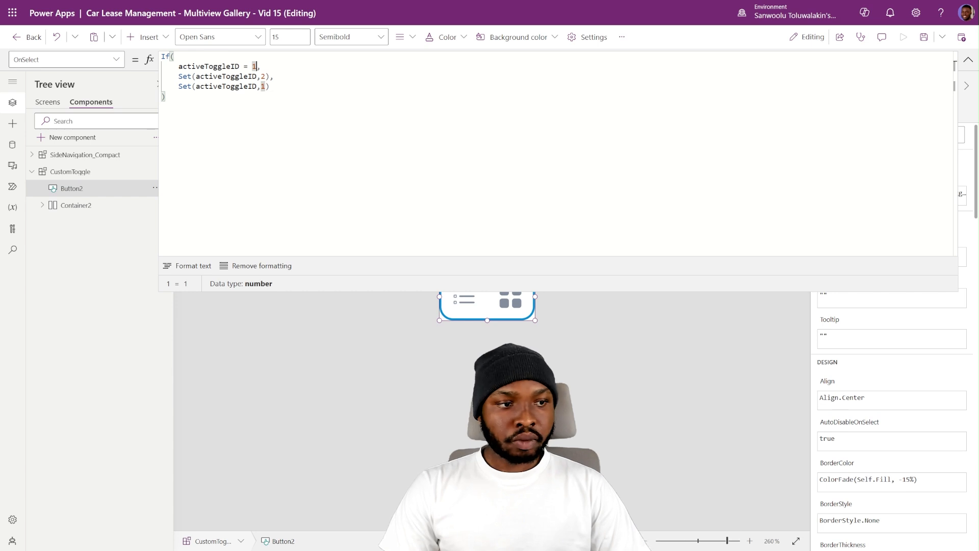
left_click(968, 60)
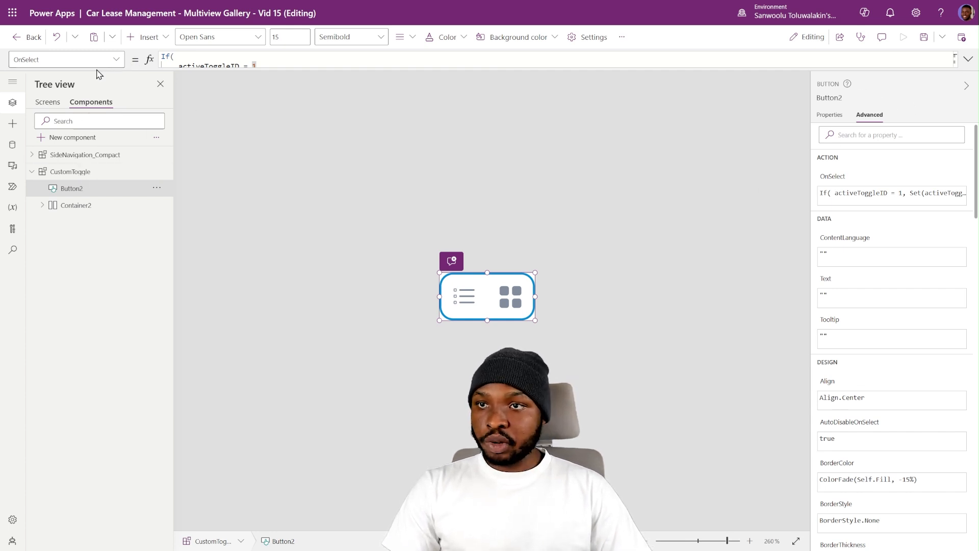
Set the CustomToggle component's OnReset property to Set(activeToggleID,1).
left_click(82, 172)
left_click(117, 59)
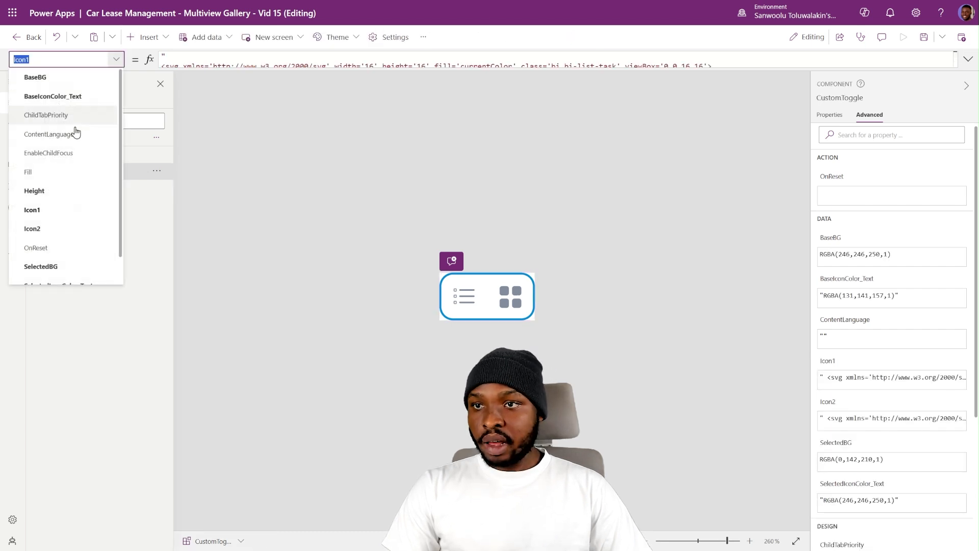
scroll(46, 245, "down", 1)
left_click(61, 219)
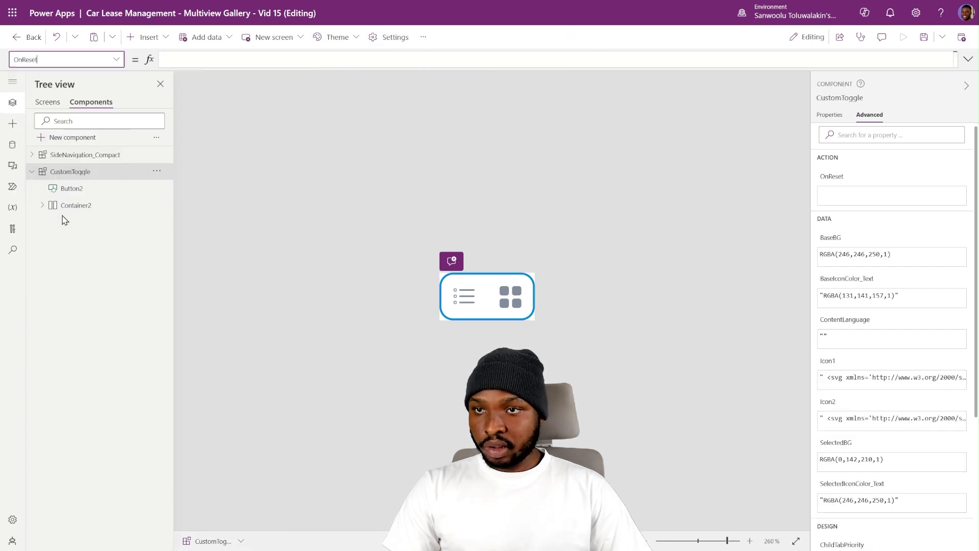
left_click(197, 60)
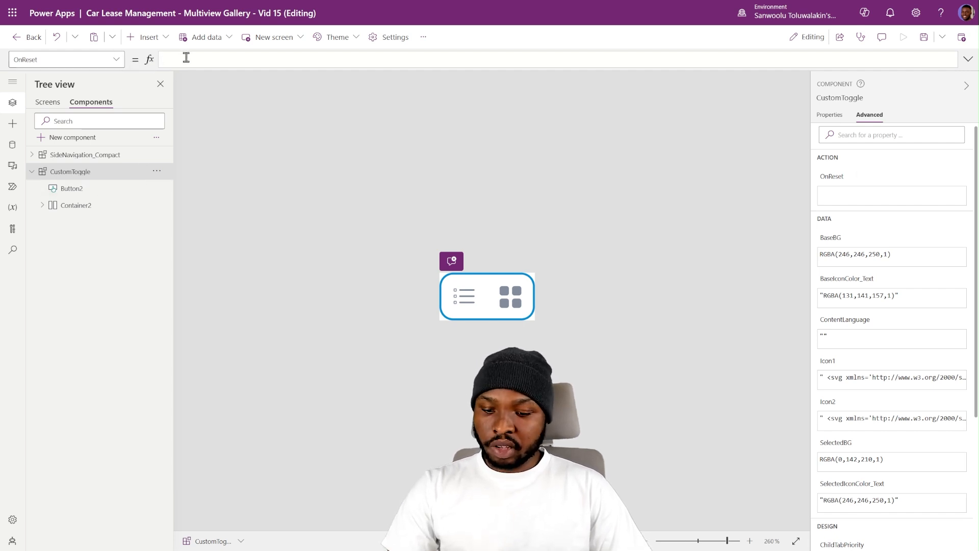
type("Set(activeToggleID,1)")
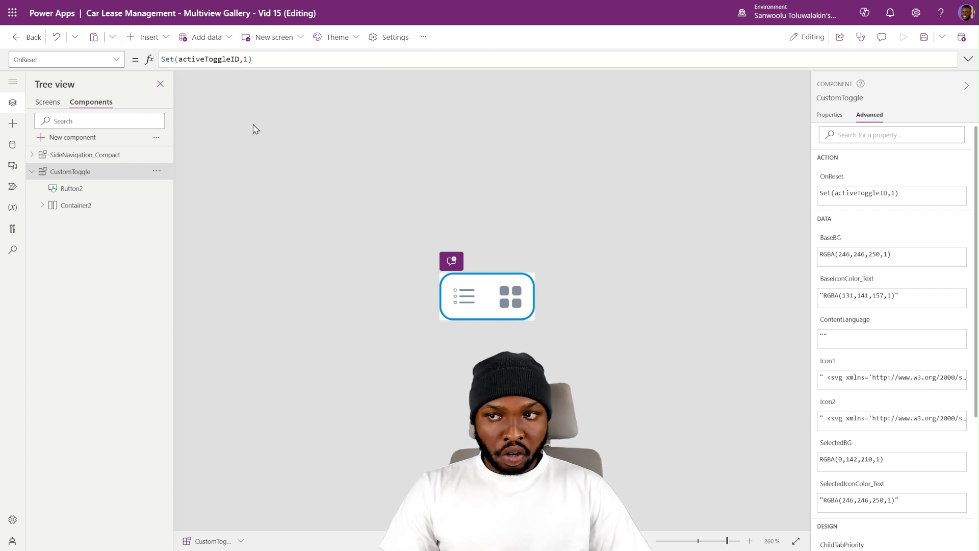
In Image3's Image formula, replace the color with If(activeToggleID=1, CustomToggle.SelectedIconColor_Text, CustomToggle.BaseIconColor_Text).
left_click(44, 207)
left_click(42, 205)
left_click(94, 239)
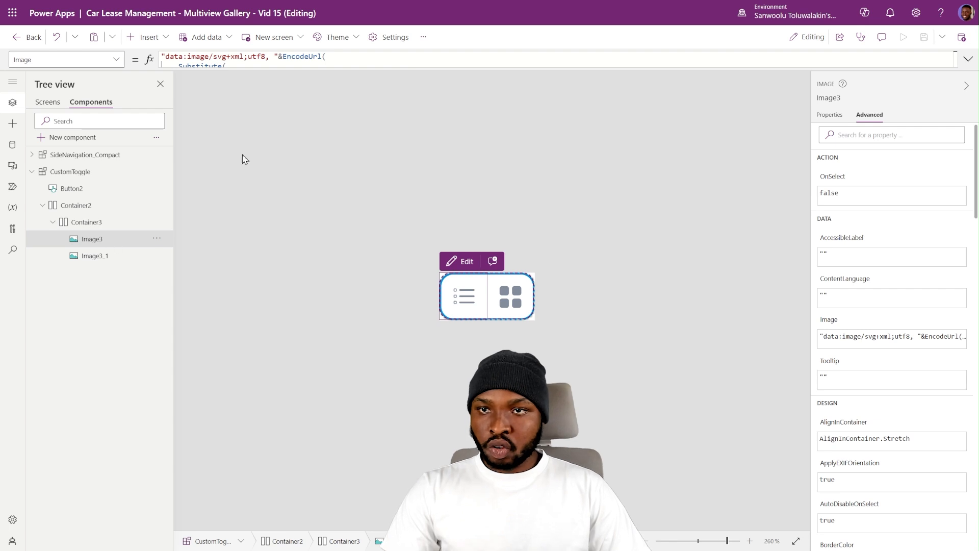
left_click(968, 59)
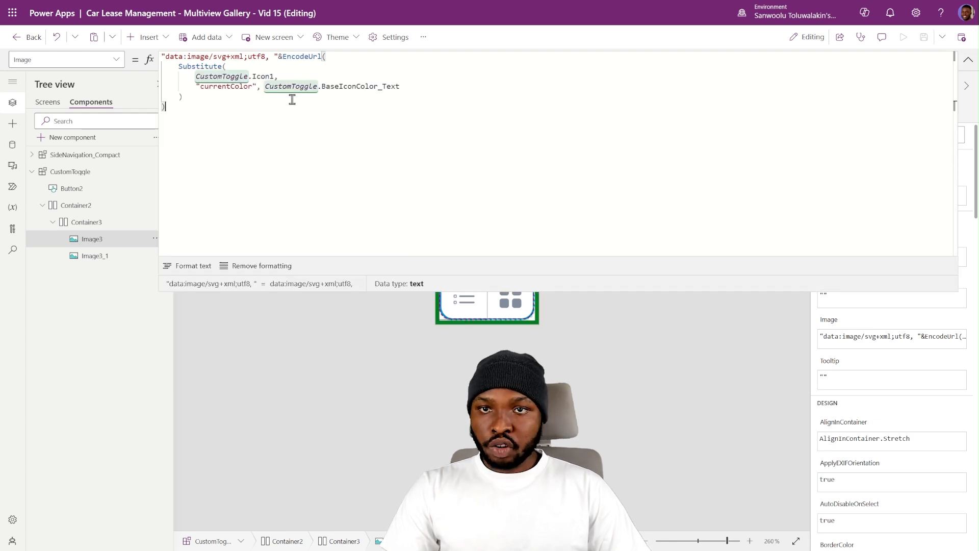
left_click_drag(265, 88, 400, 87)
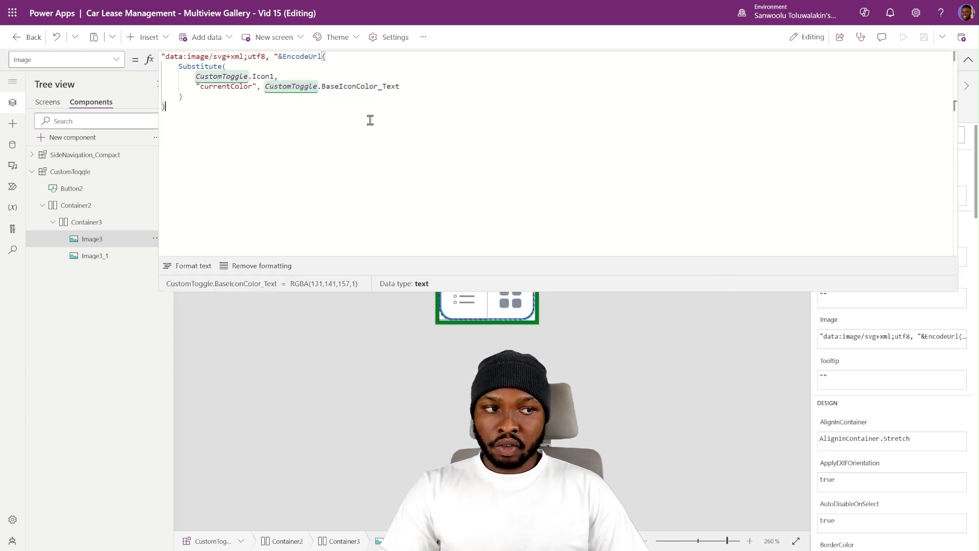
key("ctrl+a")
type("\"data:image/svg+xml;utf8, \"&EncodeUrl(     Substitute(         CustomToggle.Icon1,         \"currentColor\",         If(             activeToggleID=1,             CustomToggle.SelectedIconColor_Text,             CustomToggle.BaseIconColor_Text         )     ) )")
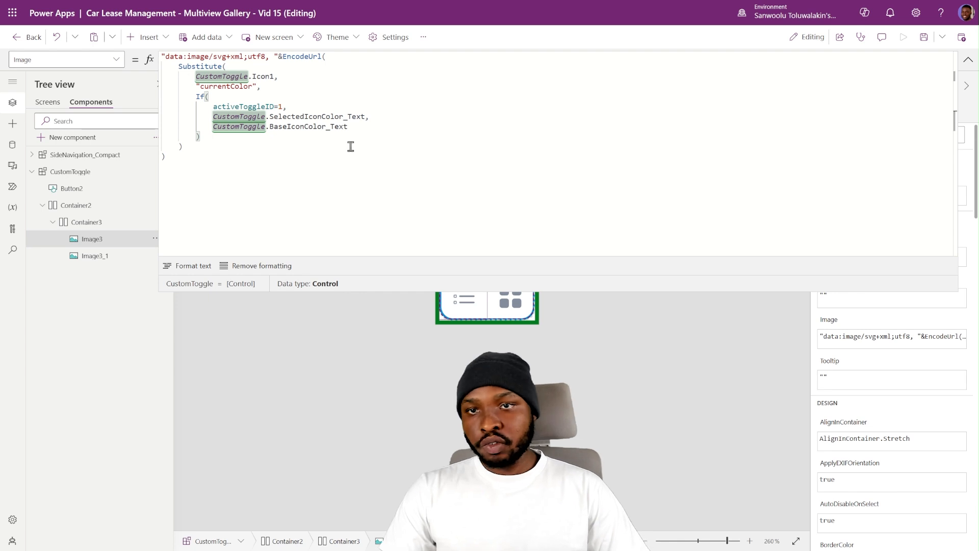
left_click(964, 65)
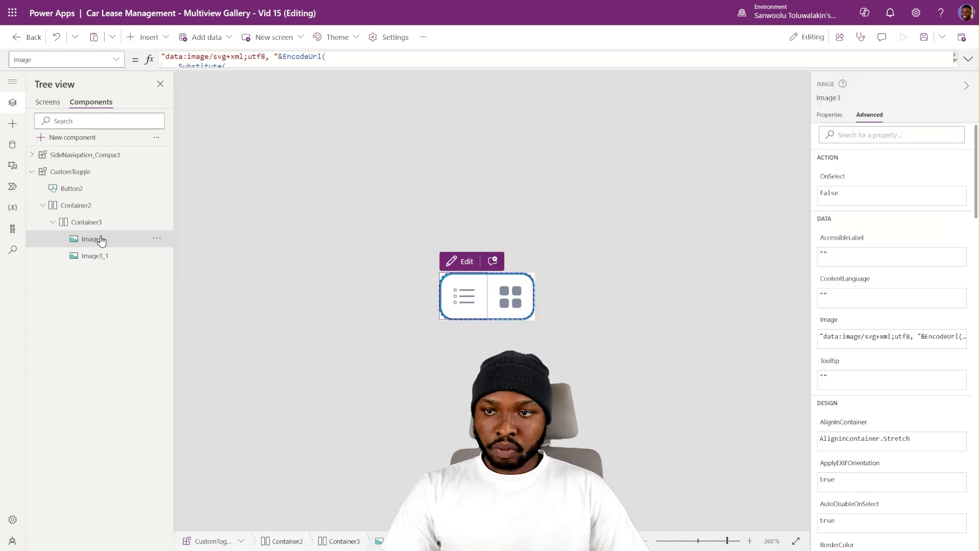
Replace Image3_1's Image formula with Image3's conditional color formula, using CustomToggle.Icon2 and the condition activeToggleID=2.
left_click(100, 256)
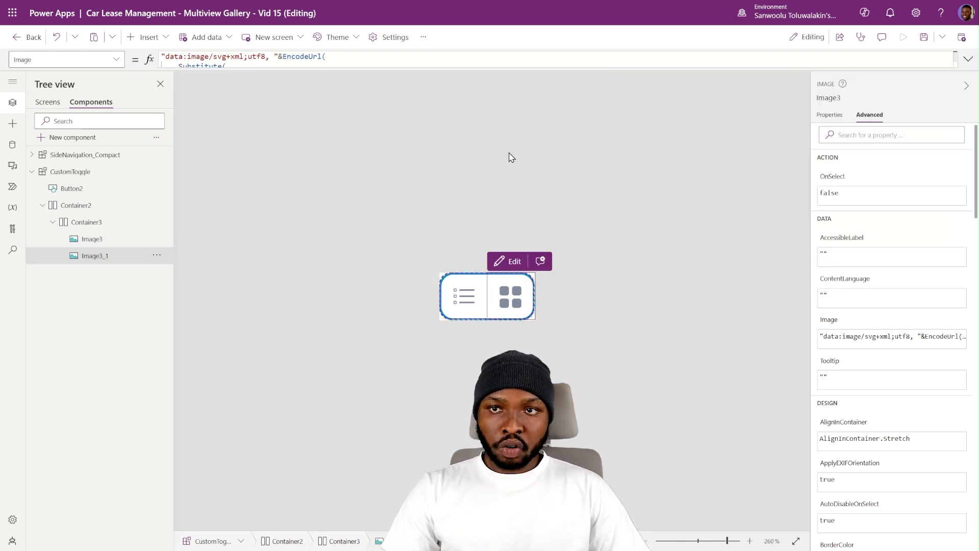
left_click(968, 59)
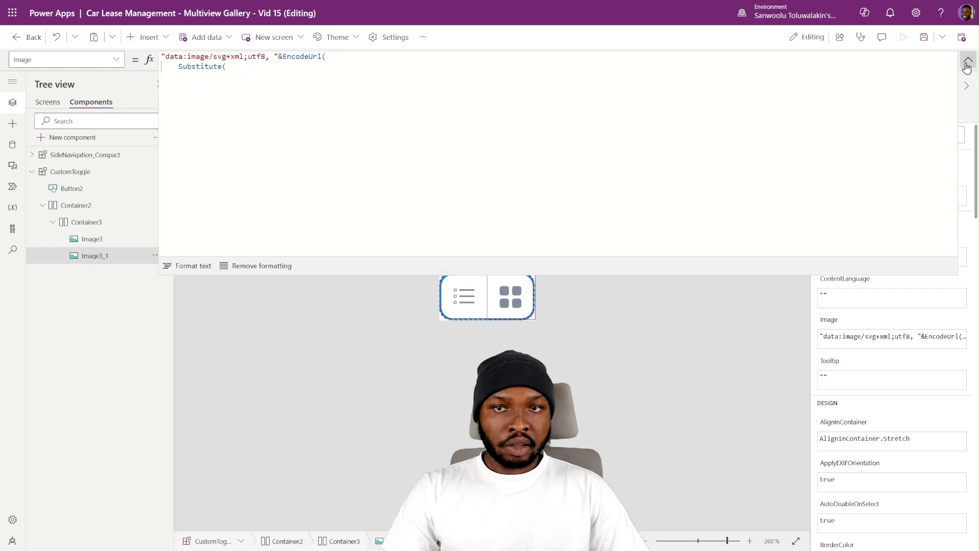
left_click(550, 155)
key("ctrl+a")
type("\"data:image/svg+xml;utf8, \"&EncodeUrl(     Substitute(         CustomToggle.Icon1,         \"currentColor\",         If(             activeToggleID=1,             CustomToggle.SelectedIconColor_Text,             CustomToggle.BaseIconColor_Text         )     ) )")
left_click(276, 77)
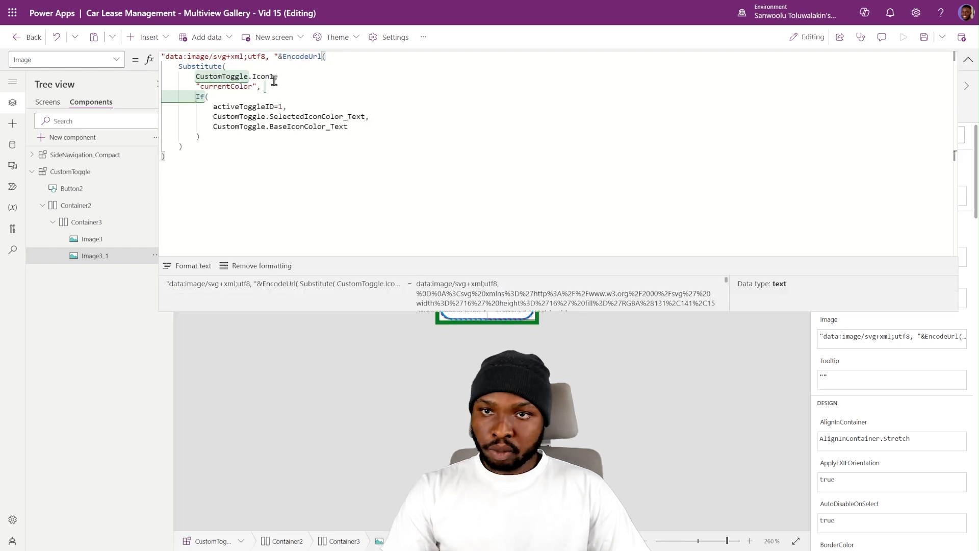
key("BackSpace")
type("2")
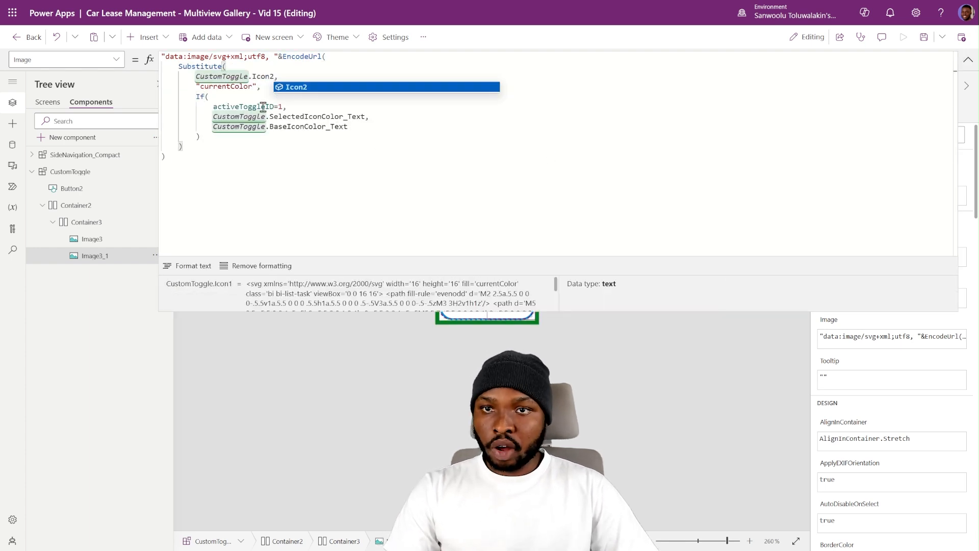
left_click(282, 106)
key("BackSpace")
type("2")
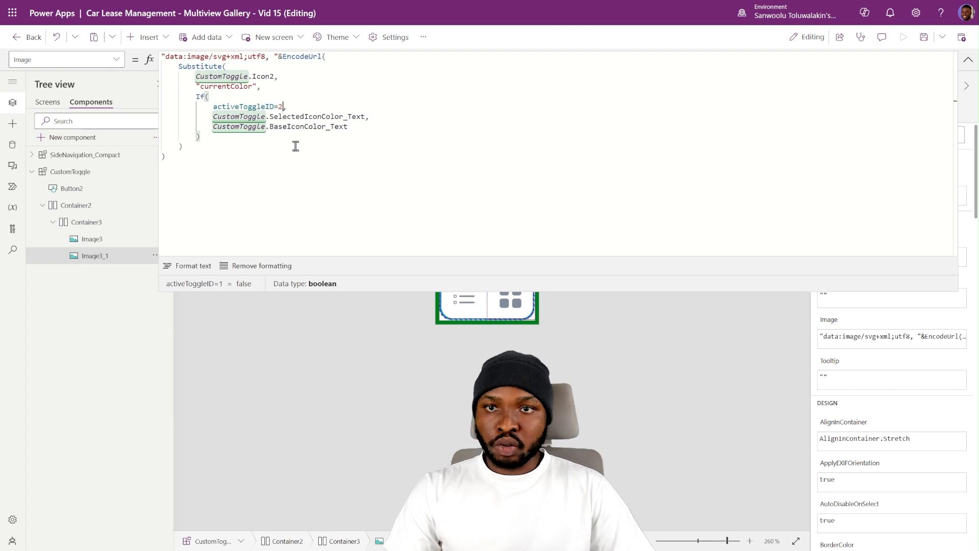
left_click(499, 204)
left_click(968, 68)
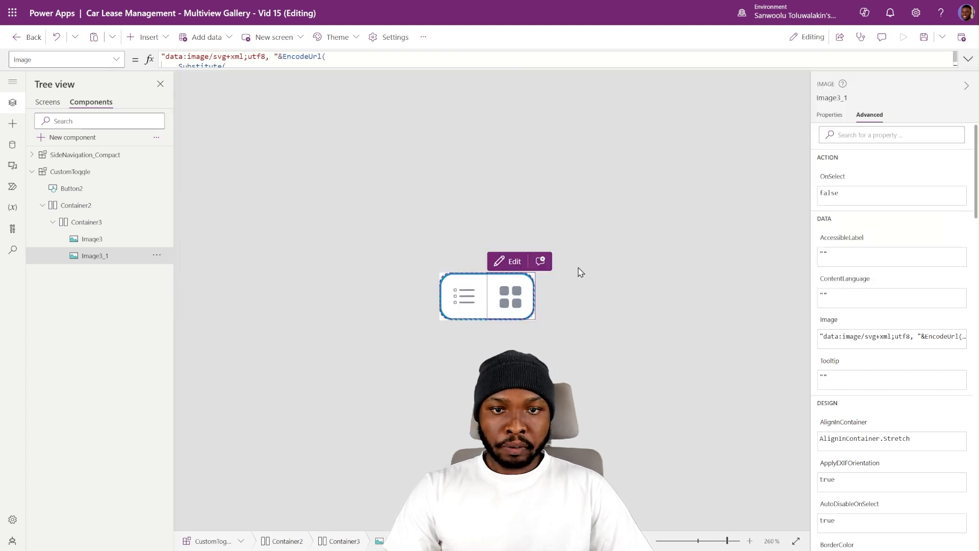
Test the overlay button on the canvas by toggling repeatedly between the two icons.
left_click(499, 307)
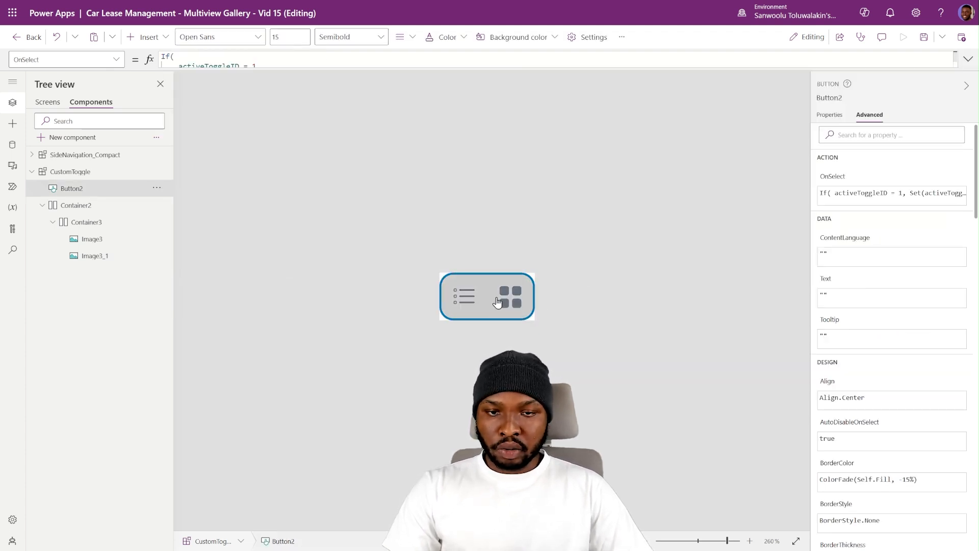
left_click(498, 302, "alt")
left_click(497, 305, "alt")
left_click(484, 306, "alt")
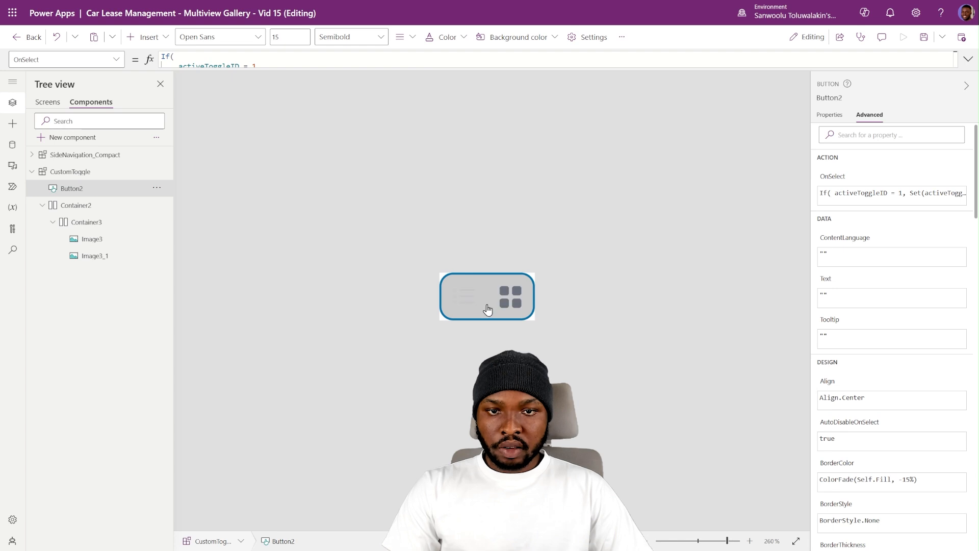
left_click(485, 308, "alt")
left_click(488, 308, "alt")
left_click(488, 308, "alt")
left_click(490, 308, "alt")
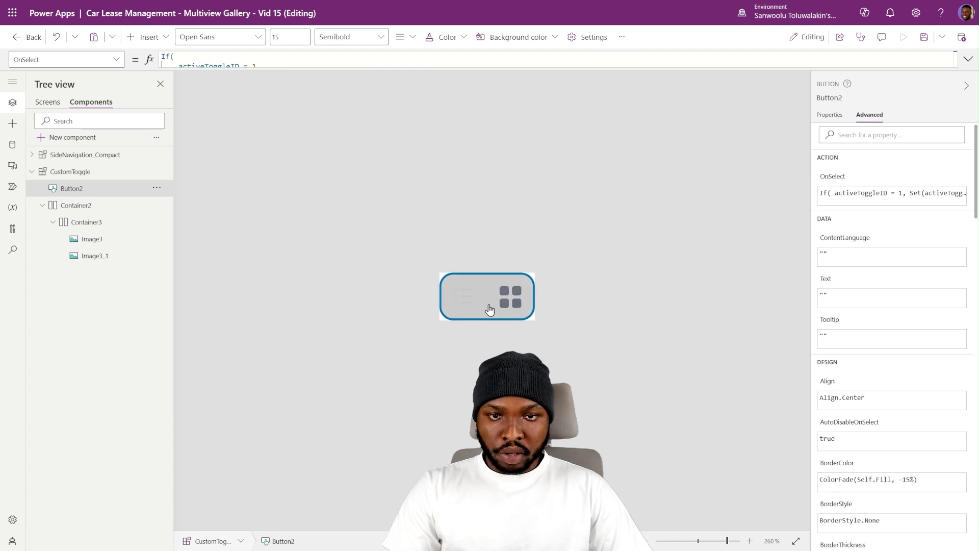
left_click(489, 309, "alt")
left_click(494, 298, "alt")
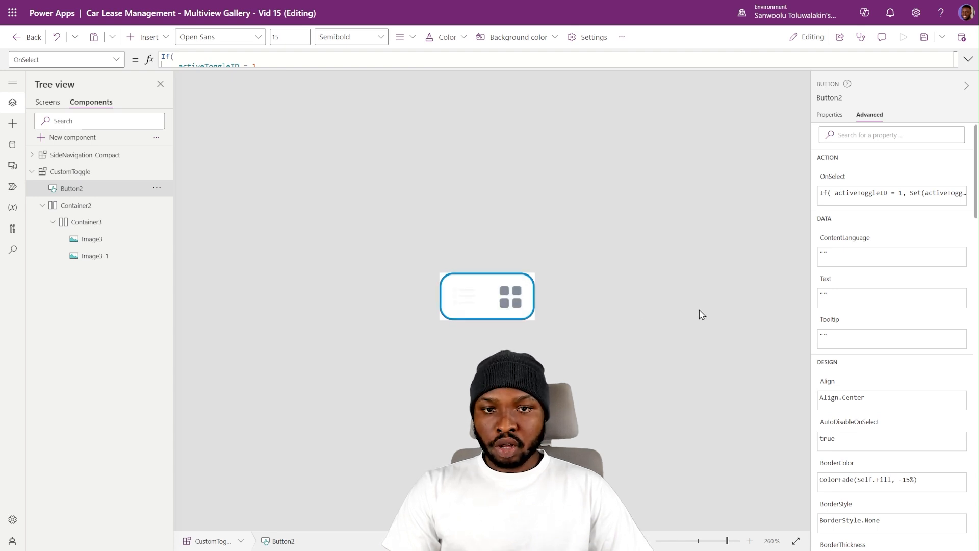
Set Image3's Fill property to If(activeToggleID=1, CustomToggle.SelectedBG, Color.Transparent).
left_click(470, 296)
left_click(116, 239)
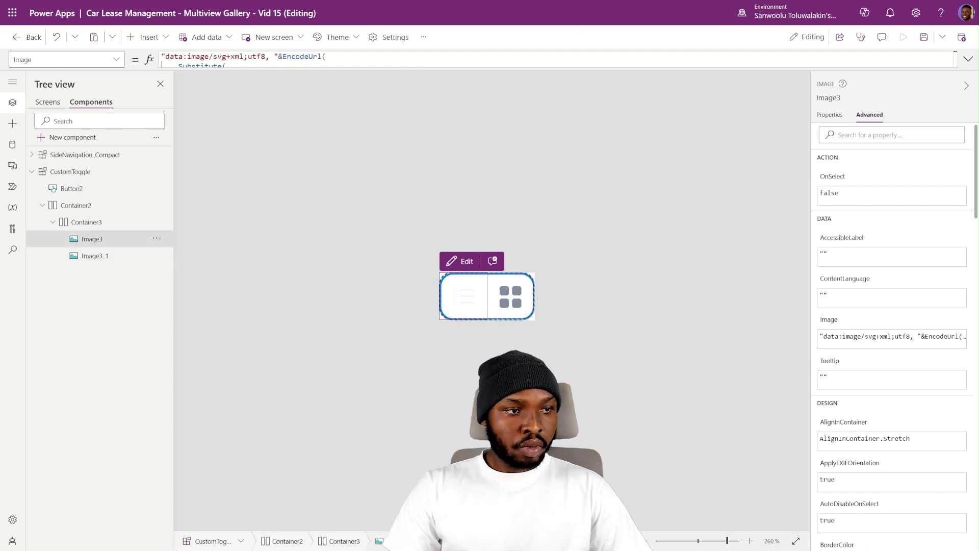
left_click(829, 114)
left_click(826, 387)
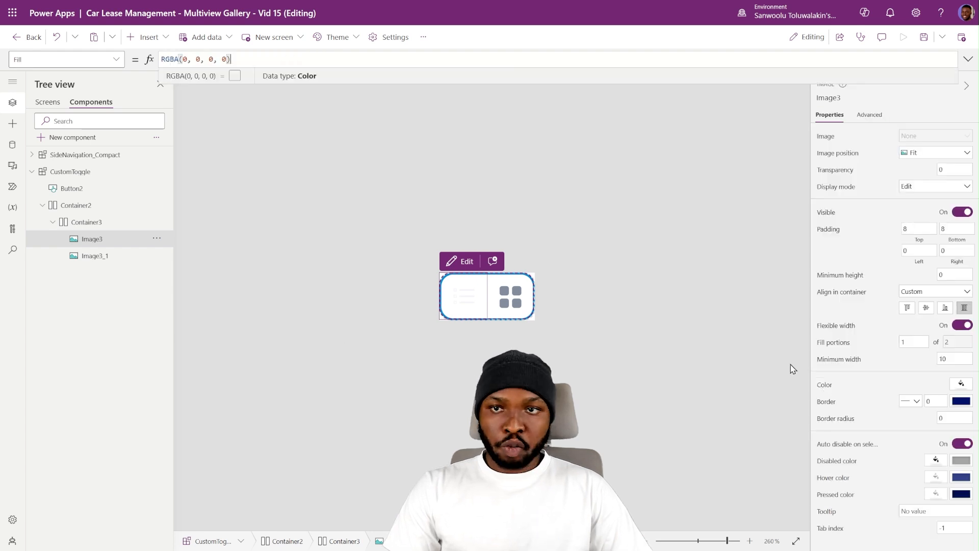
left_click(968, 59)
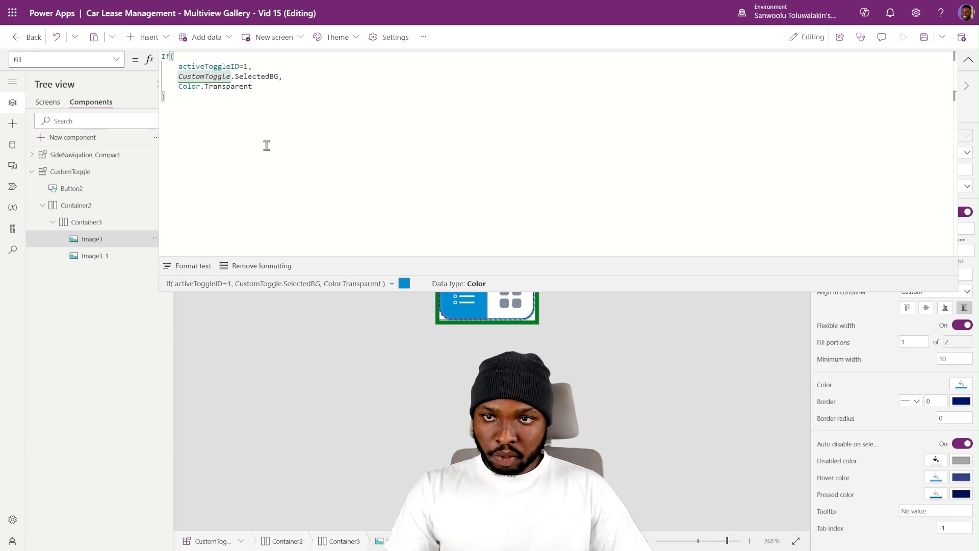
Copy Image3's whole conditional Fill formula and open the Fill property of Image3_1 for editing.
key("ctrl+a")
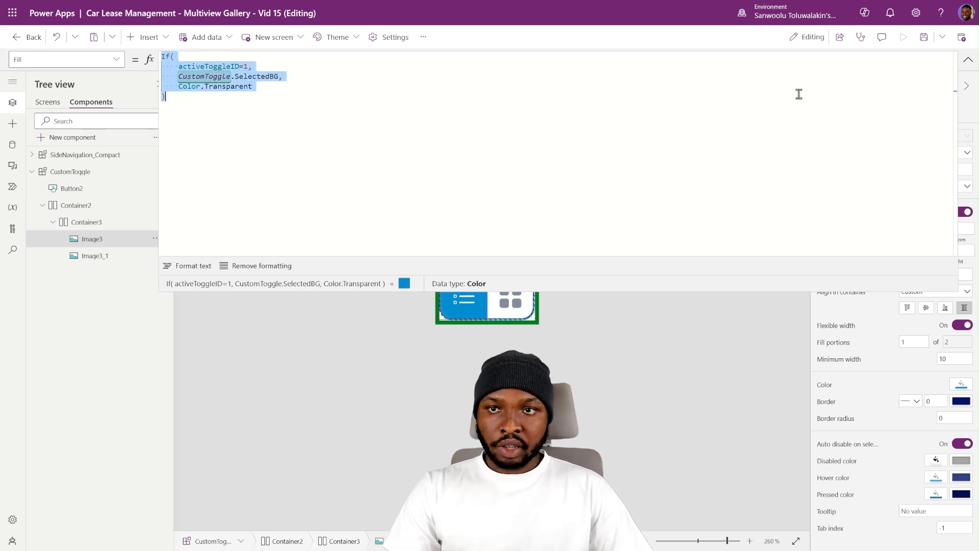
left_click(968, 59)
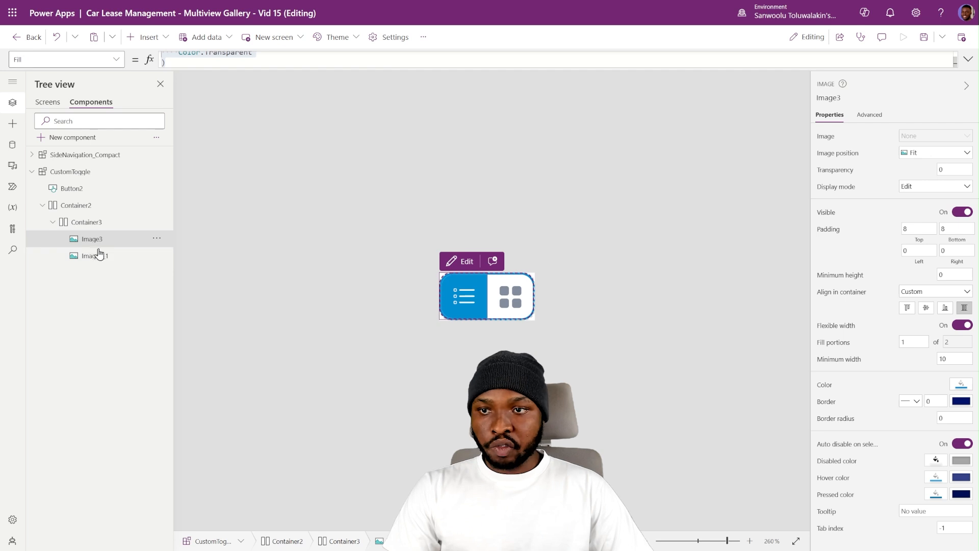
left_click(95, 255)
left_click(823, 386)
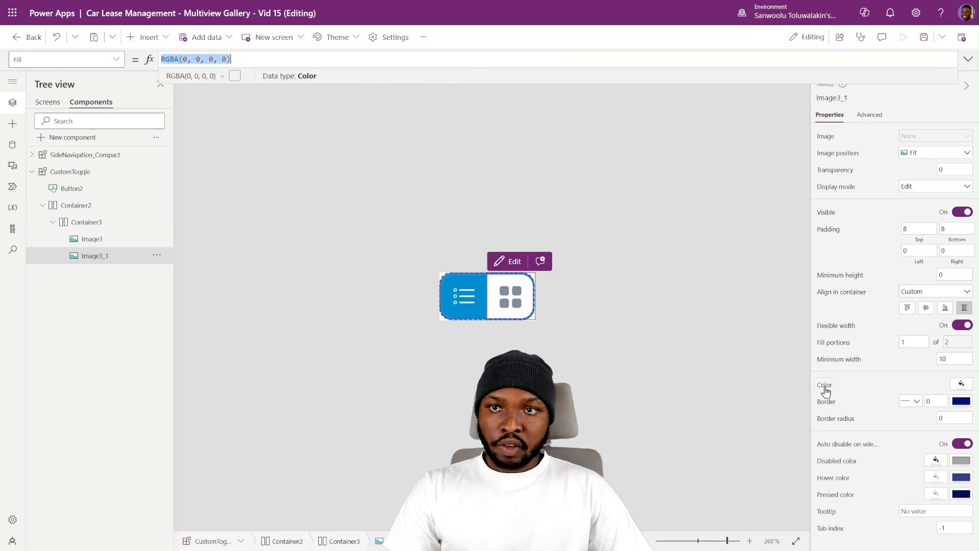
Set the Fill of Image3_1 to If(activeToggleID=2, CustomToggle.SelectedBG, Color.Transparent) and test it by switching the toggle to the grid icon.
left_click(969, 59)
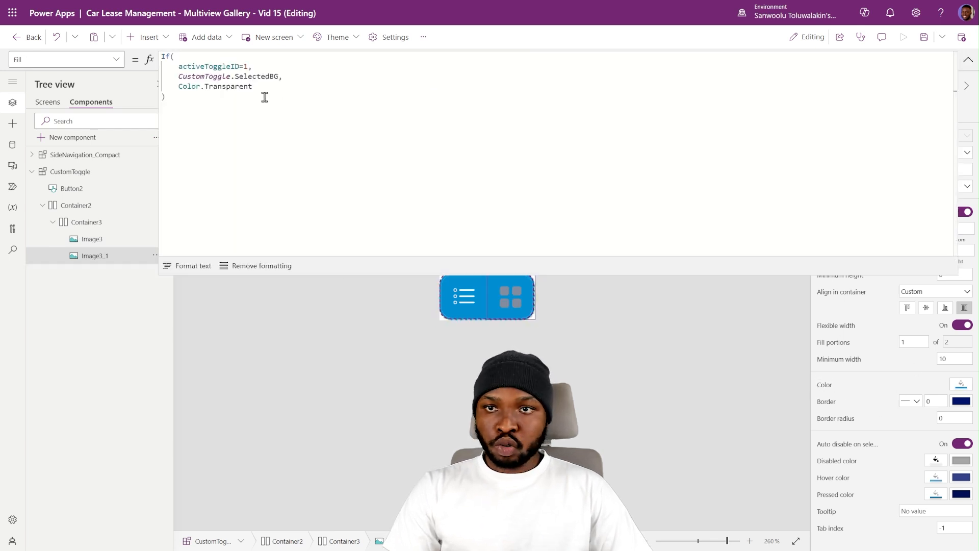
left_click(249, 66)
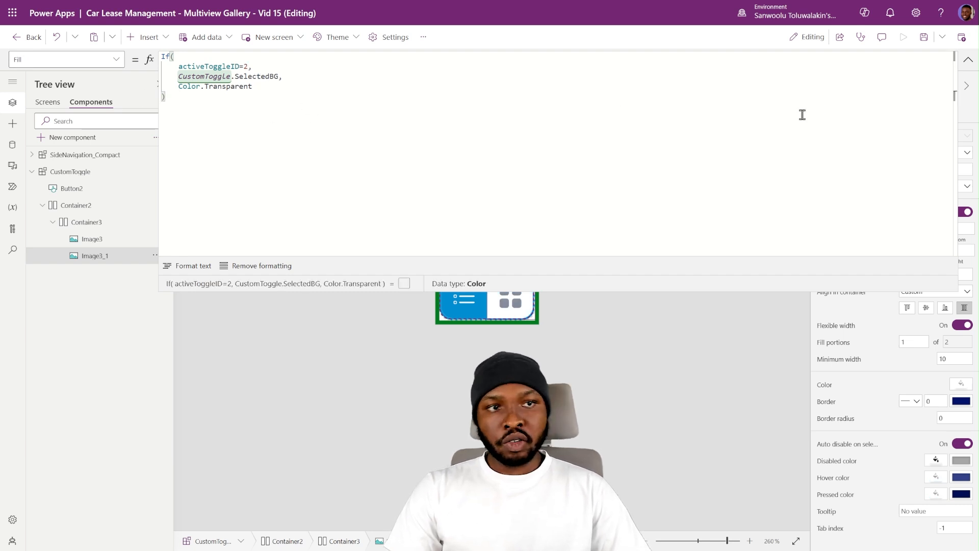
left_click(968, 59)
left_click(584, 335)
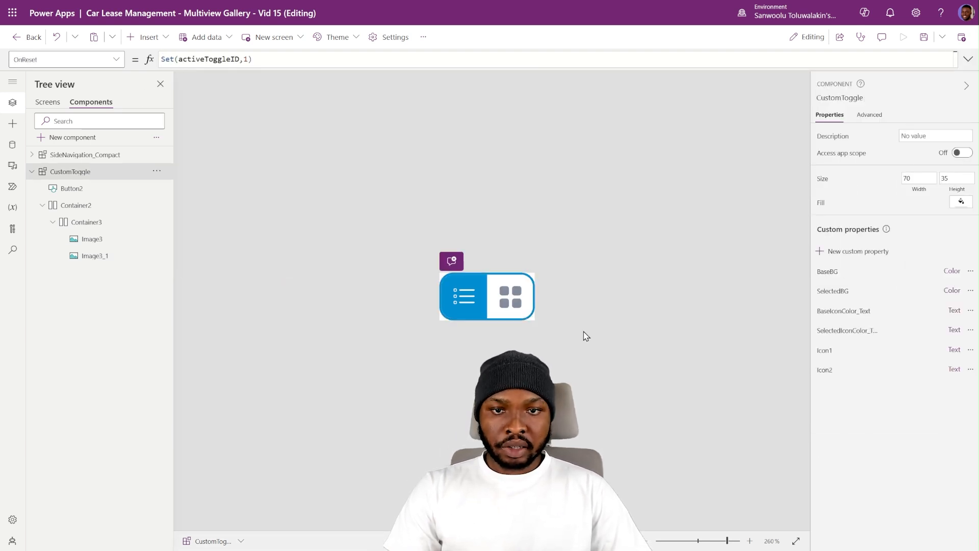
left_click(520, 314, "alt")
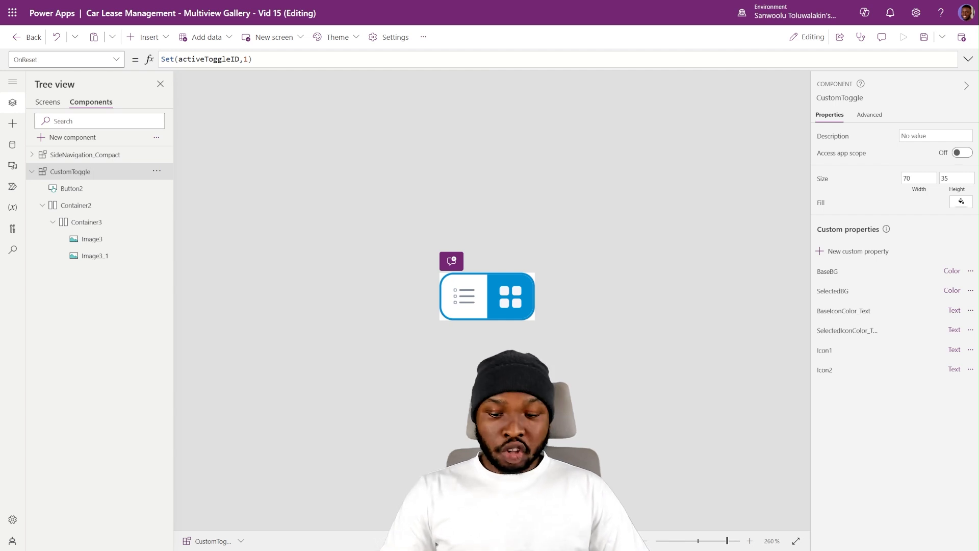
Create a custom output property named ActiveToggleID with the Number data type on the CustomToggle component.
left_click(857, 253)
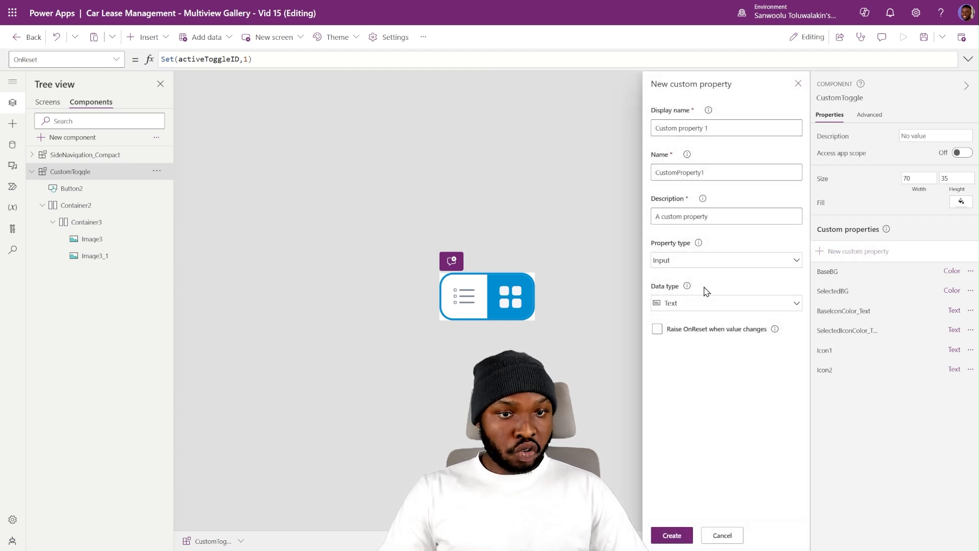
left_click(702, 262)
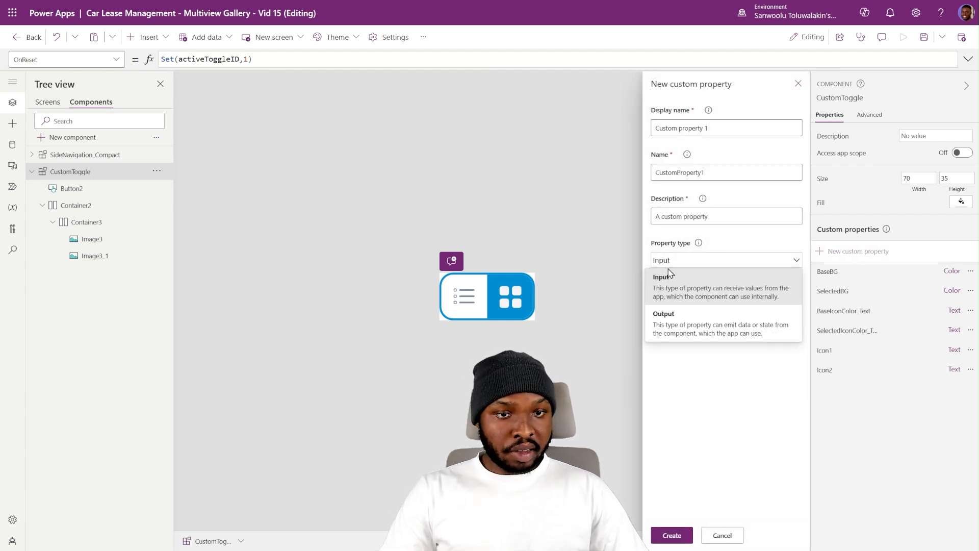
left_click(682, 327)
left_click(697, 131)
key("ctrl+a")
type("ActiveToggleID")
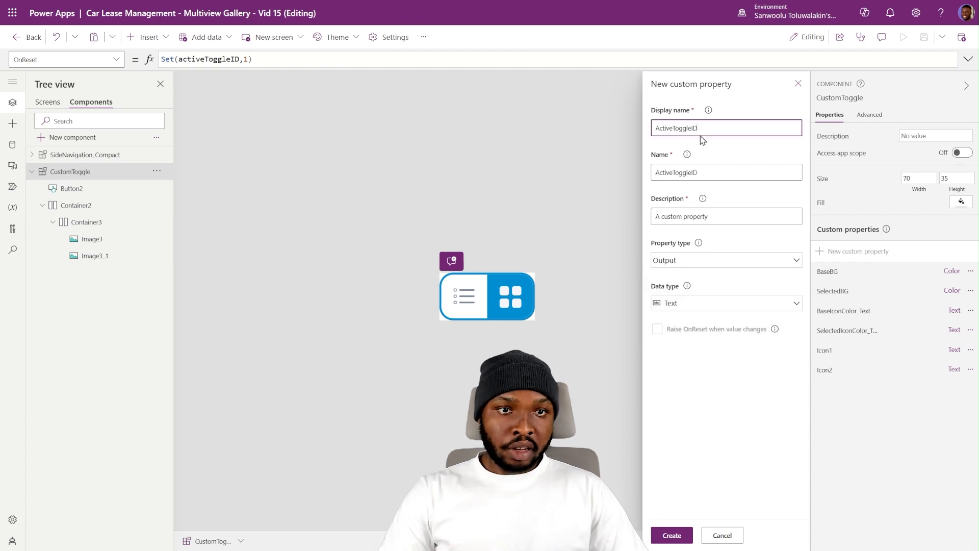
left_click(681, 305)
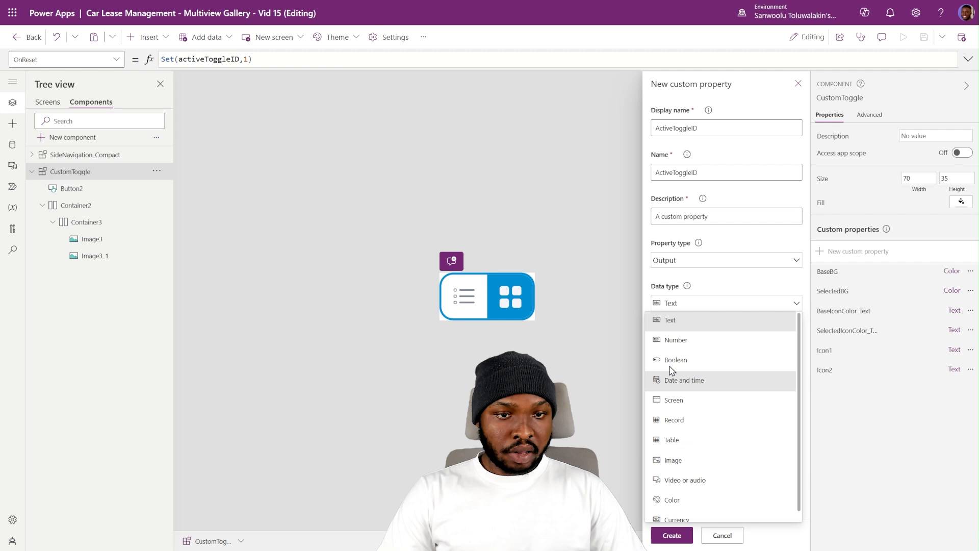
left_click(674, 340)
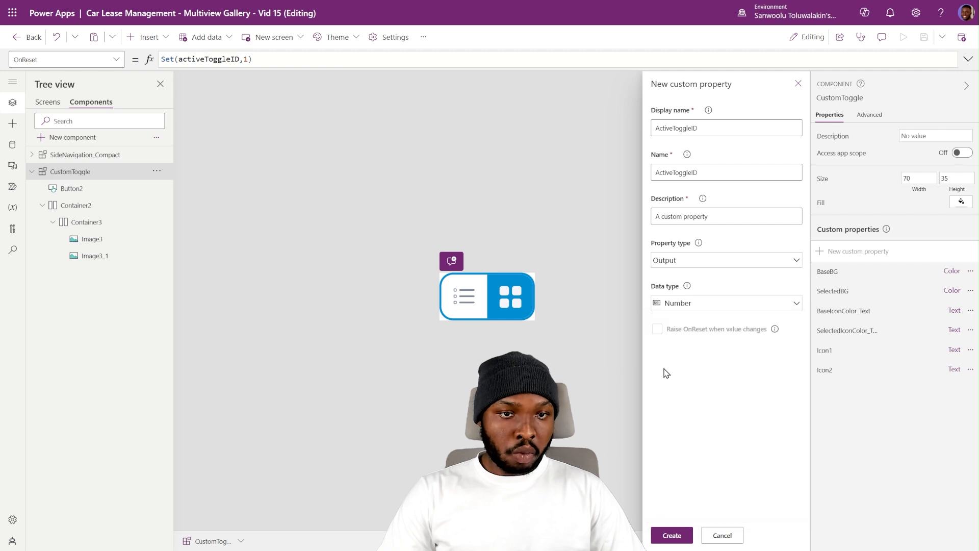
left_click(672, 539)
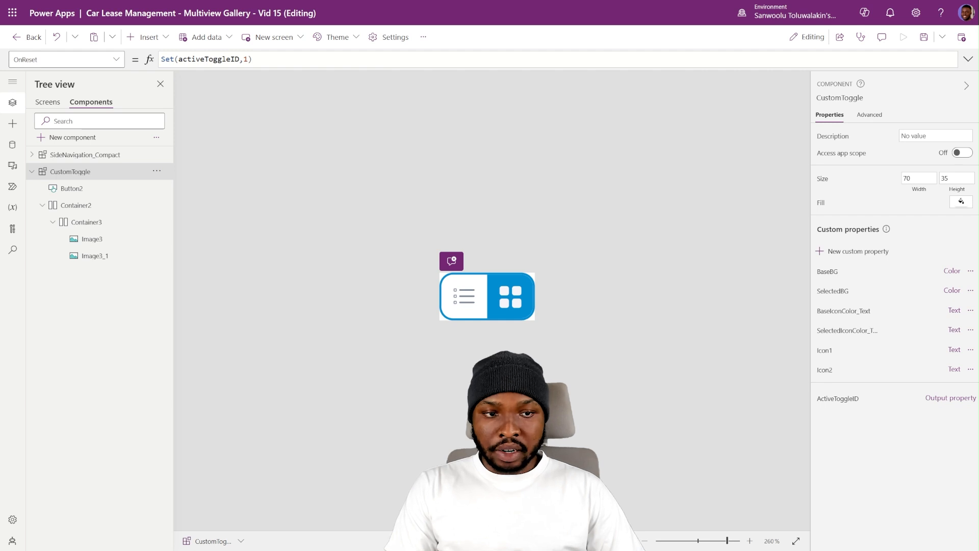
Set the ActiveToggleID output property to activeToggleID, test the toggle, and check the value it returns.
left_click(840, 404)
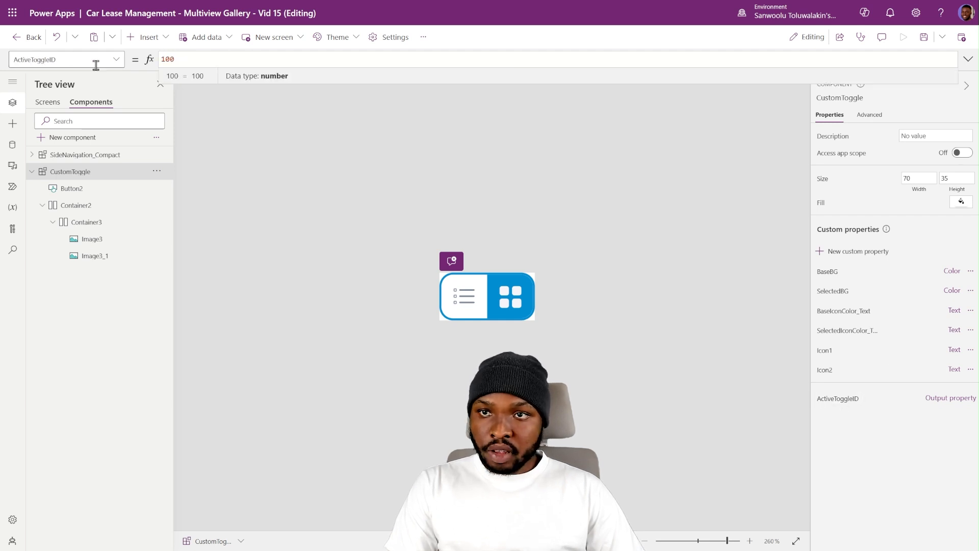
key("ctrl+a")
type("activeToggleID")
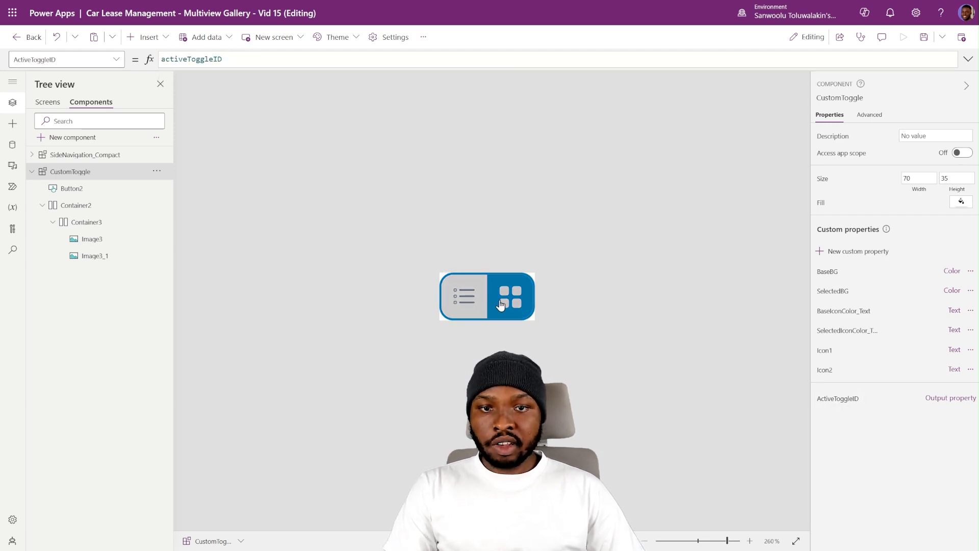
left_click(501, 305, "alt")
left_click(505, 306, "alt")
left_click(513, 306, "alt")
left_click(516, 309, "alt")
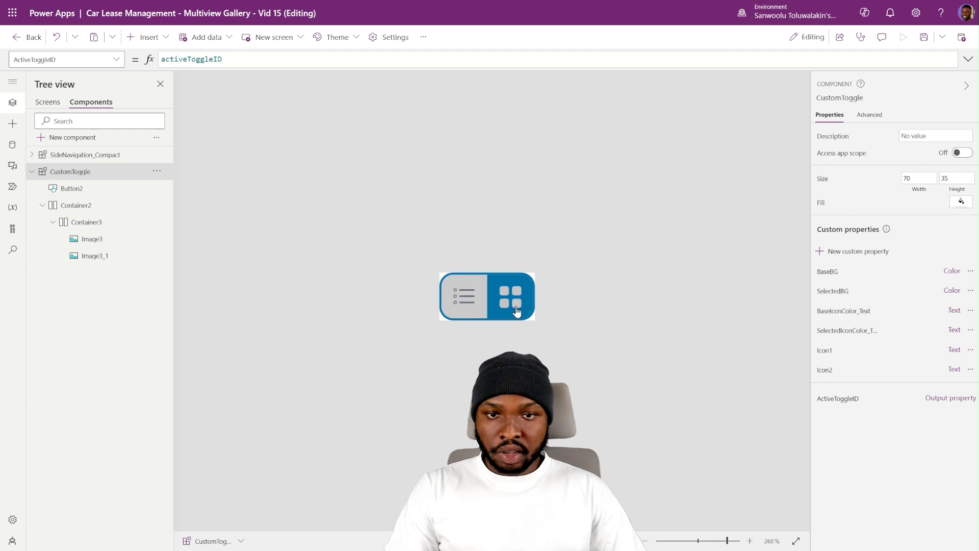
left_click(192, 60)
key("ctrl+a")
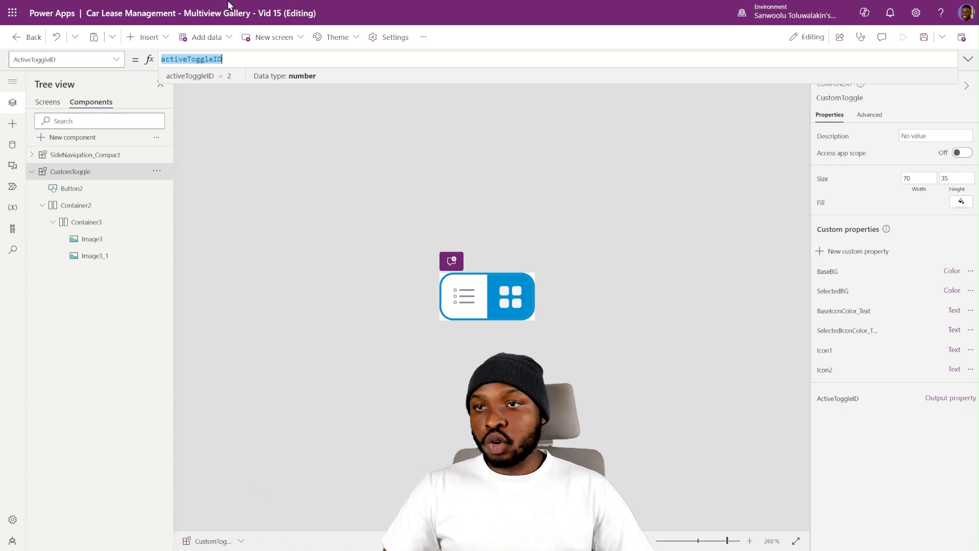
Return to the app's HomeScreen and show its full layout.
left_click(58, 102)
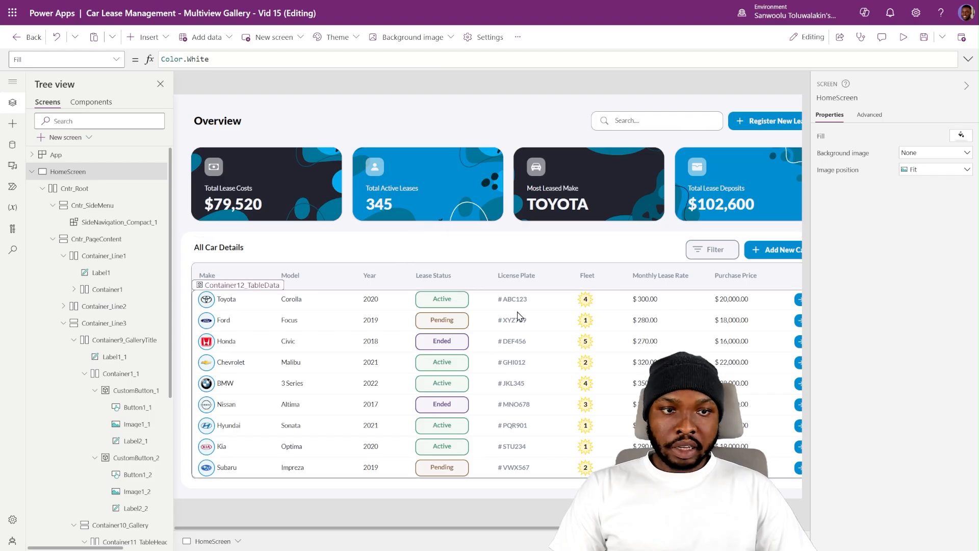
scroll(519, 313, "up", 5)
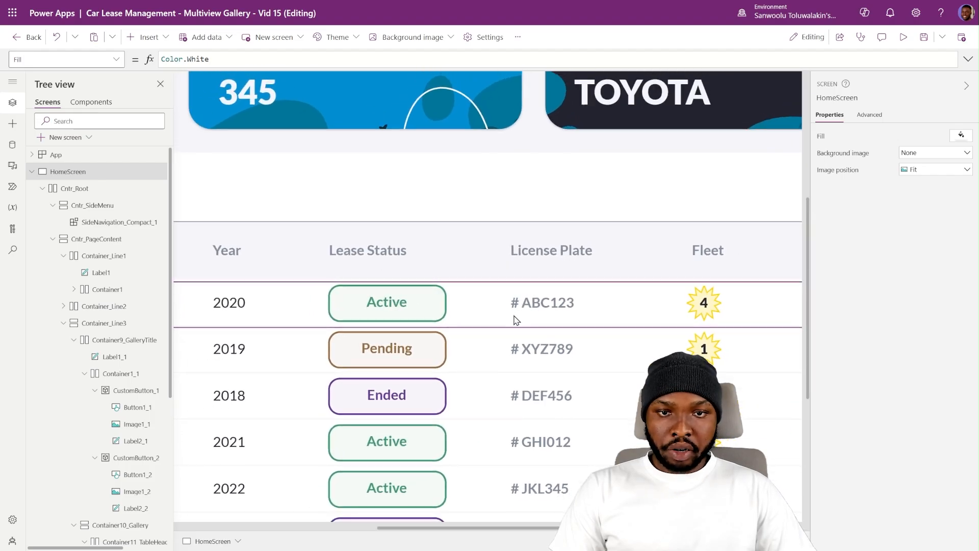
scroll(517, 320, "down", 5)
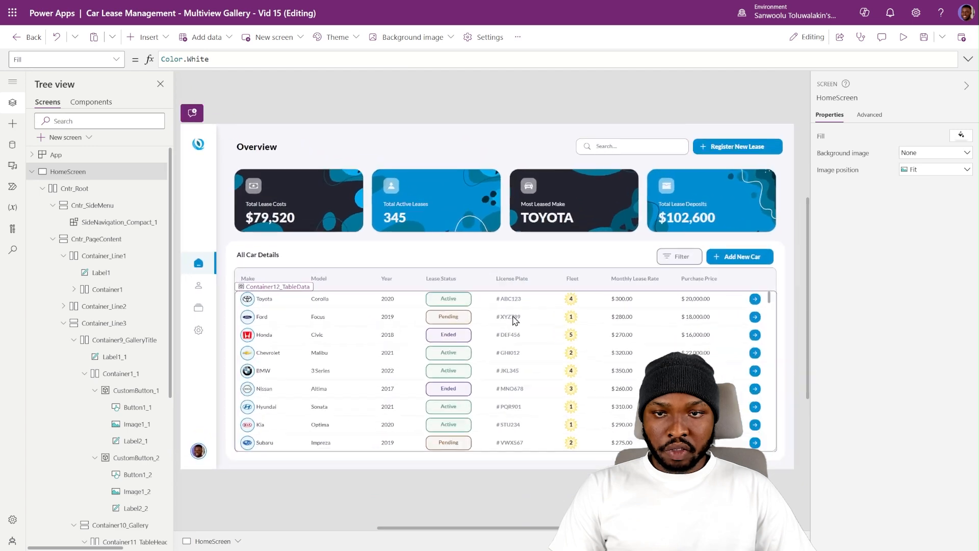
scroll(515, 319, "down", 2)
left_click(91, 104)
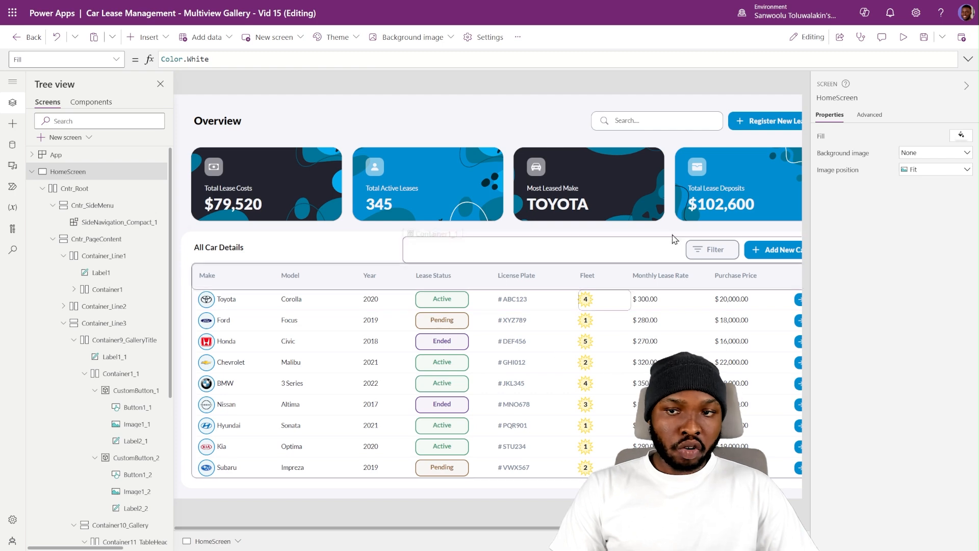
scroll(723, 330, "down", 2)
Set the DelayItemLoading property of the car details gallery, Gallery3, to false.
left_click(723, 330)
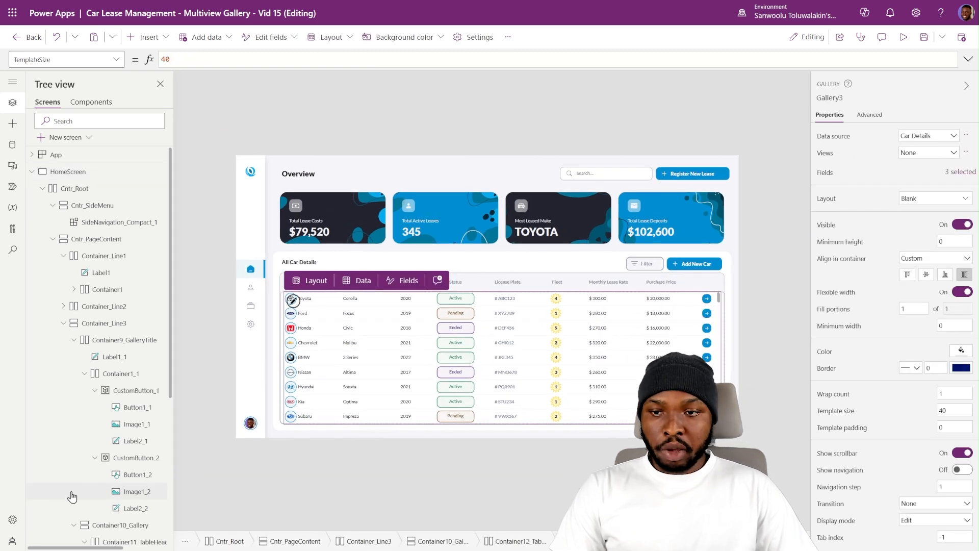
scroll(72, 494, "down", 5)
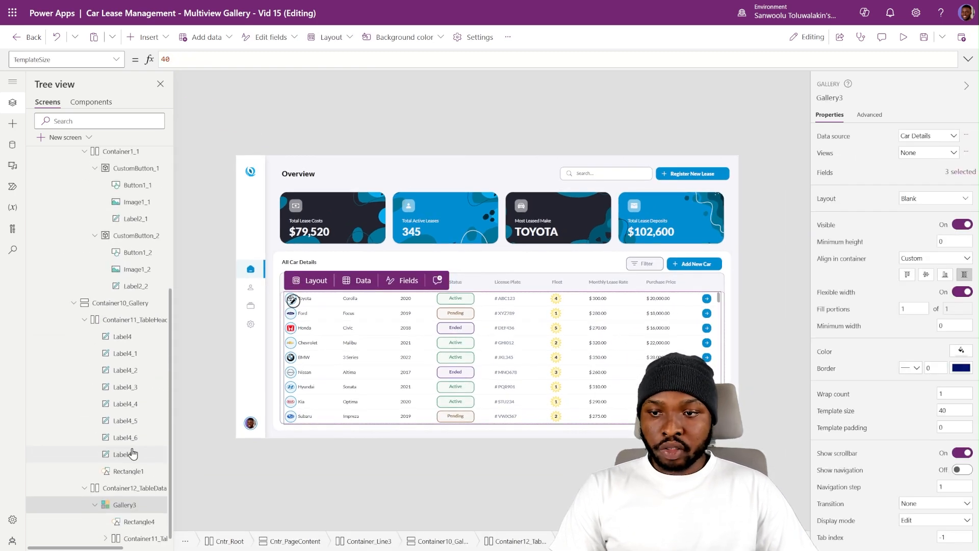
left_click(869, 114)
left_click(863, 138)
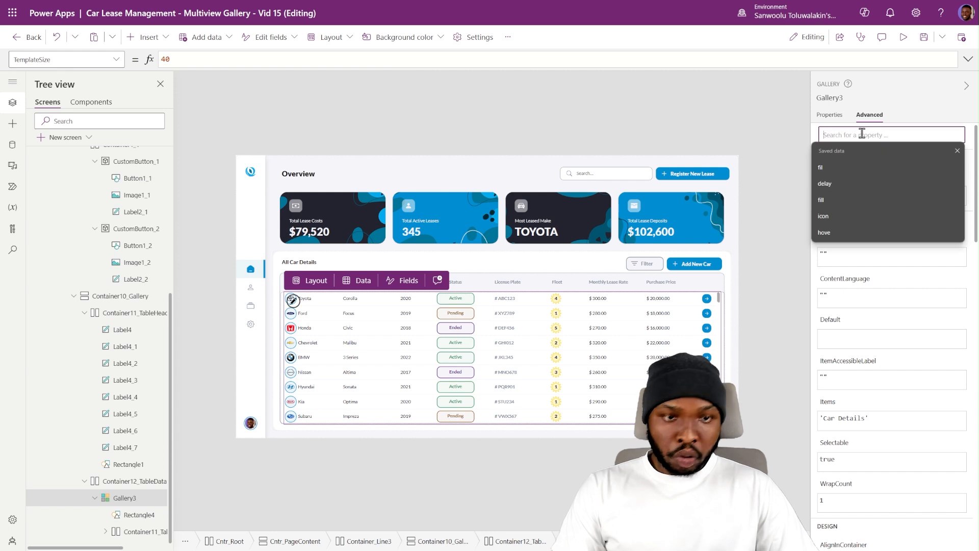
type("delay")
left_click(836, 185)
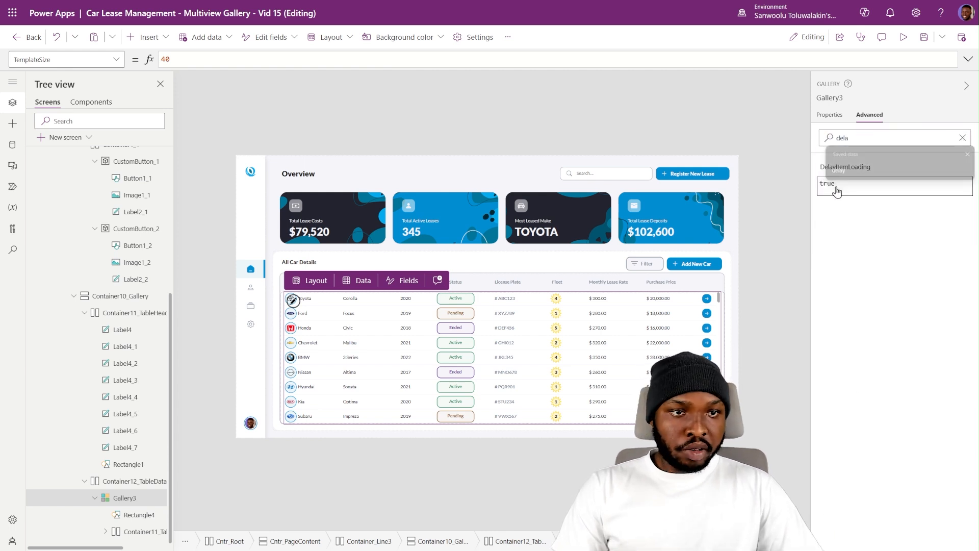
double_click(847, 186)
type("fa")
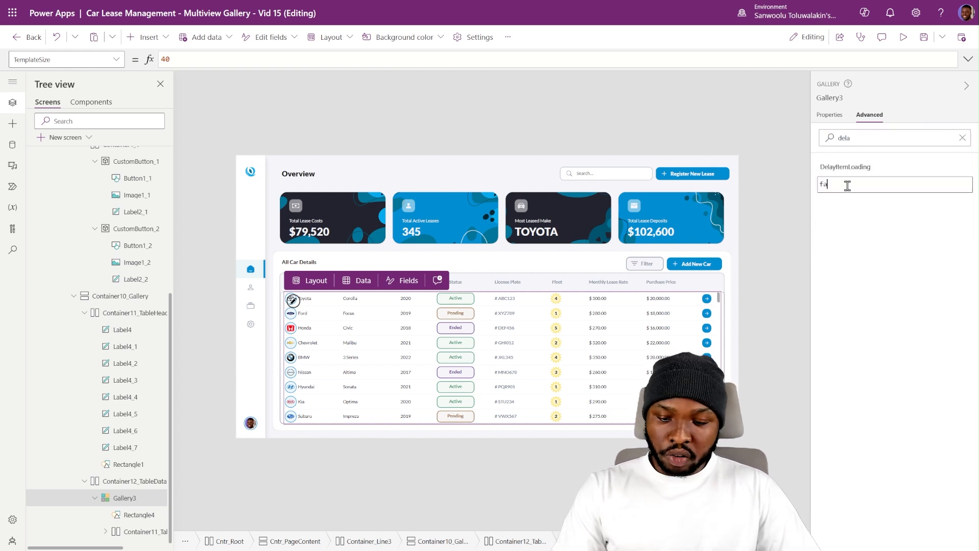
type("lse")
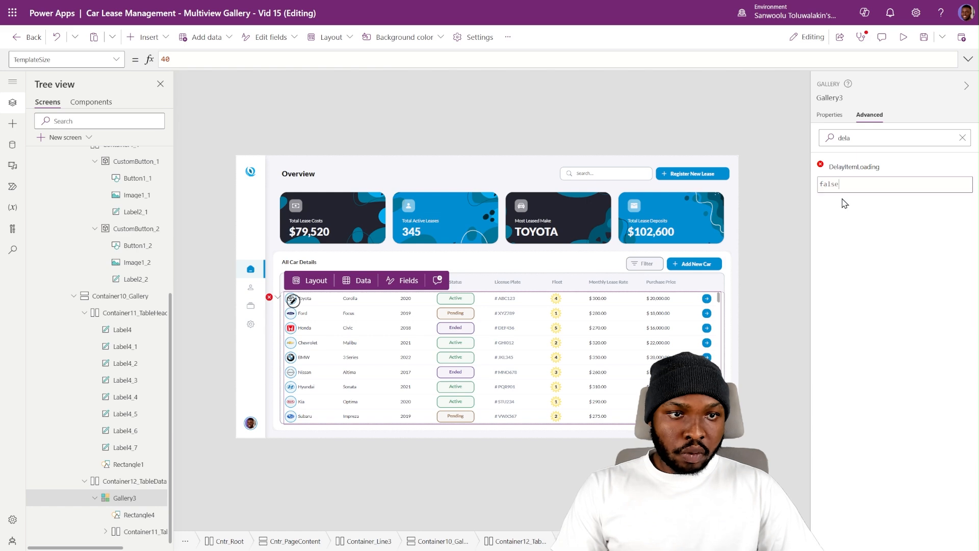
left_click(289, 127)
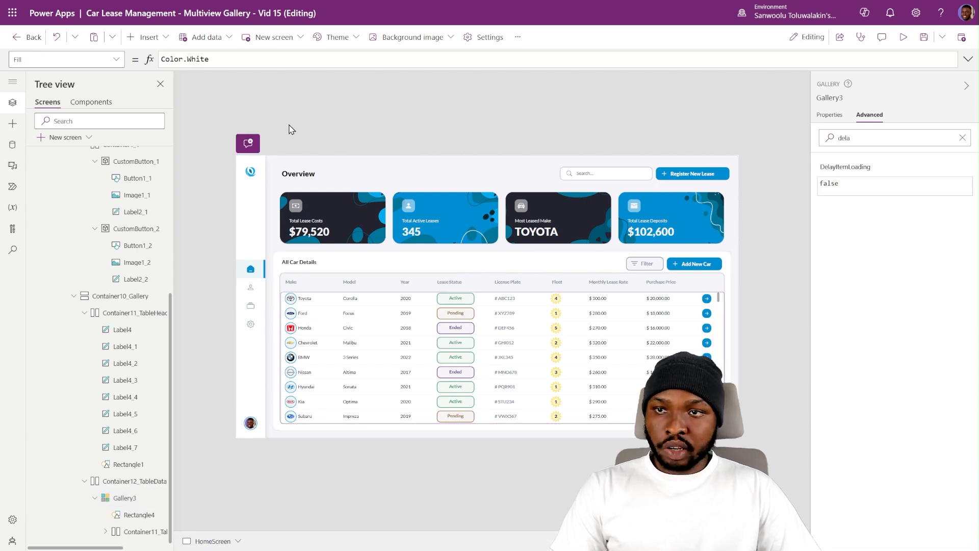
Insert the CustomToggle component into Container1_1, after the Filter and Add New Car buttons in the All Car Details header.
left_click(85, 105)
left_click(48, 102)
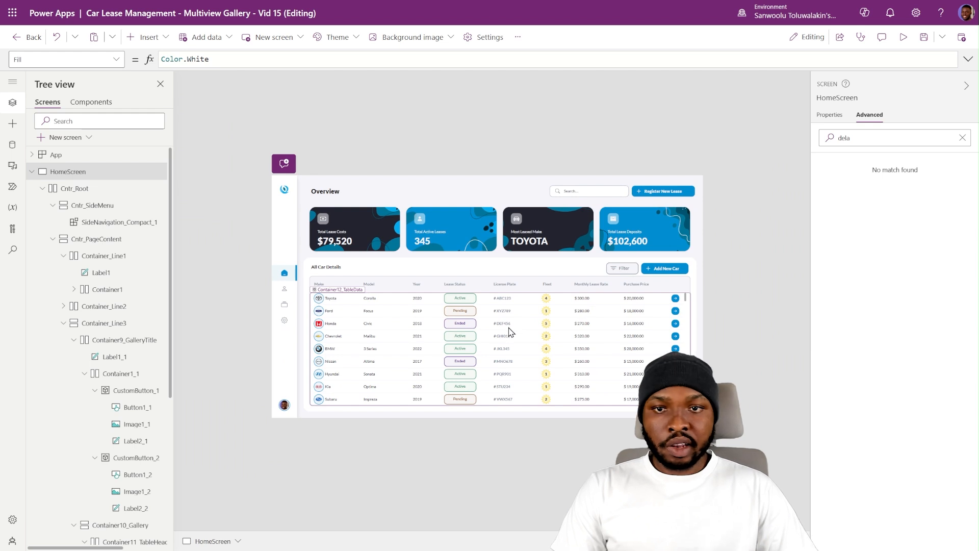
scroll(481, 332, "up", 3)
left_click(720, 266)
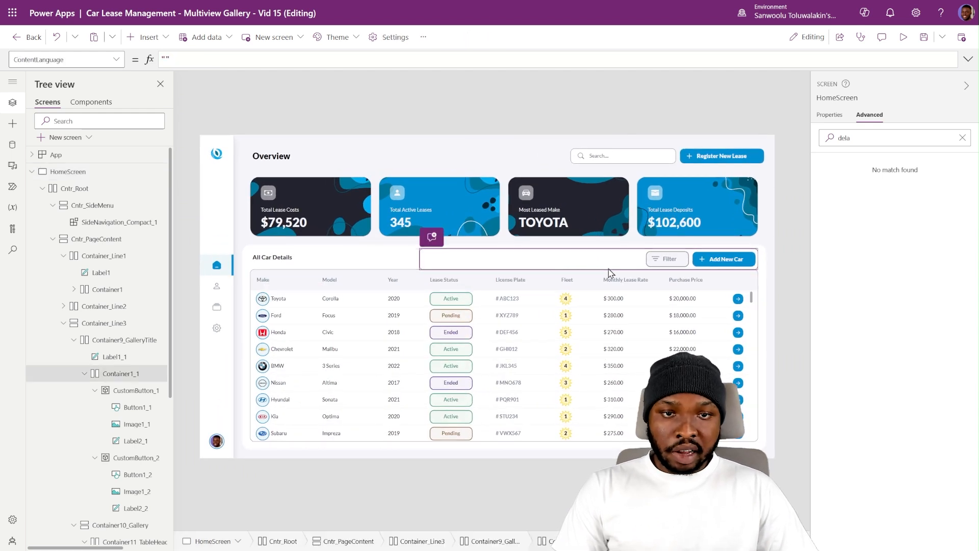
left_click(95, 391)
left_click(95, 407)
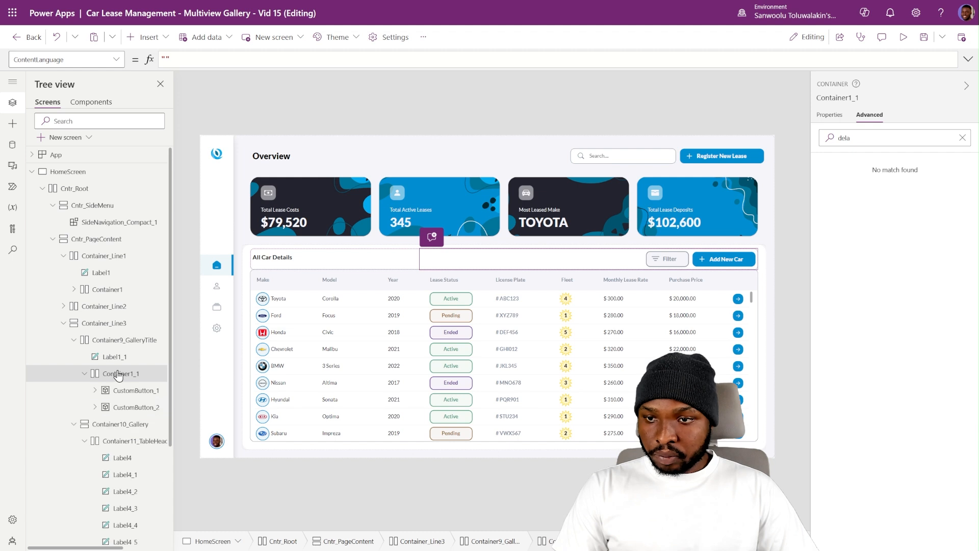
left_click(145, 37)
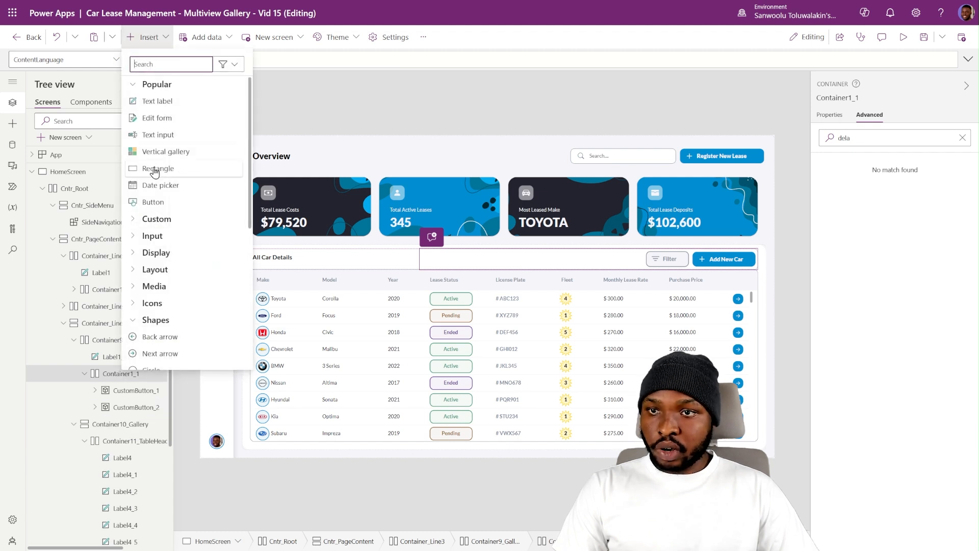
left_click(165, 236)
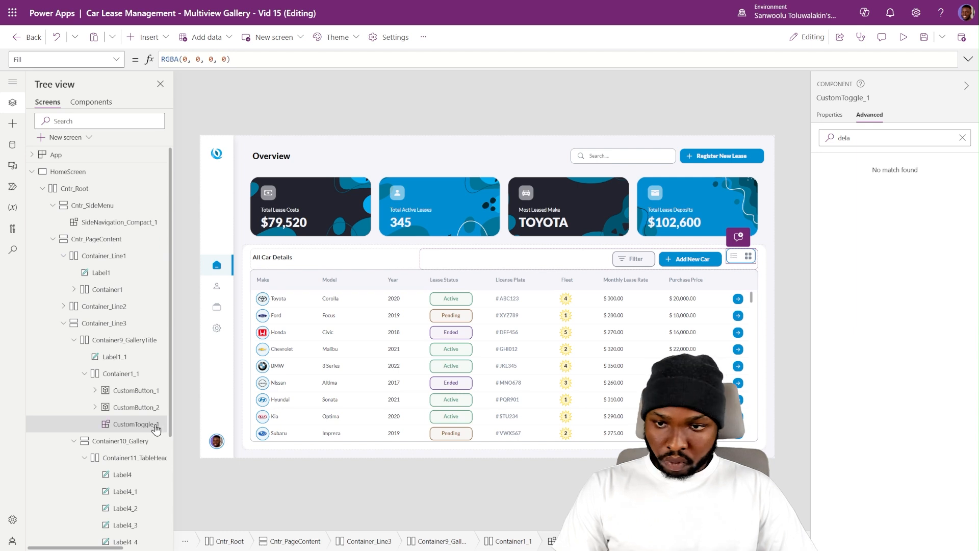
Center the inserted toggle vertically in its container and review its size and SelectedIconColor_Text property.
left_click(829, 114)
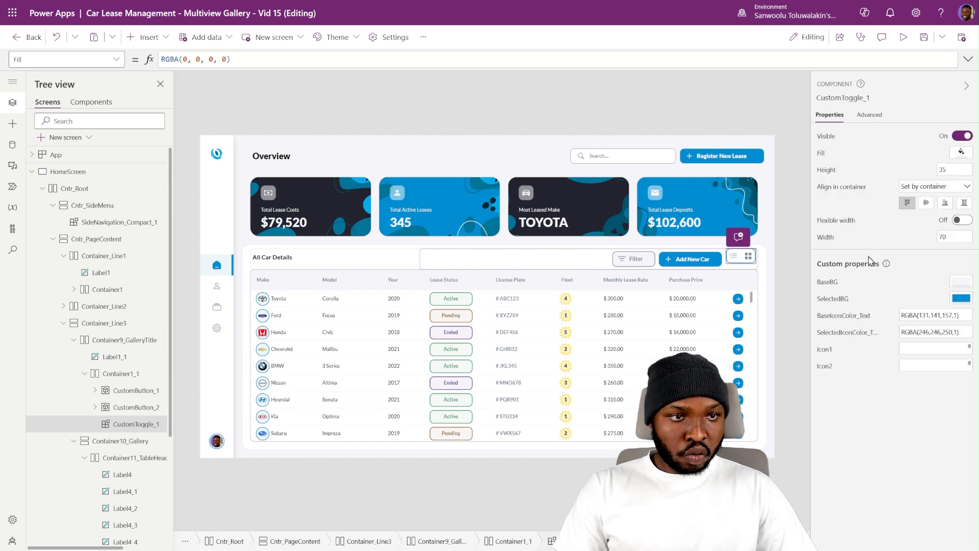
left_click(927, 203)
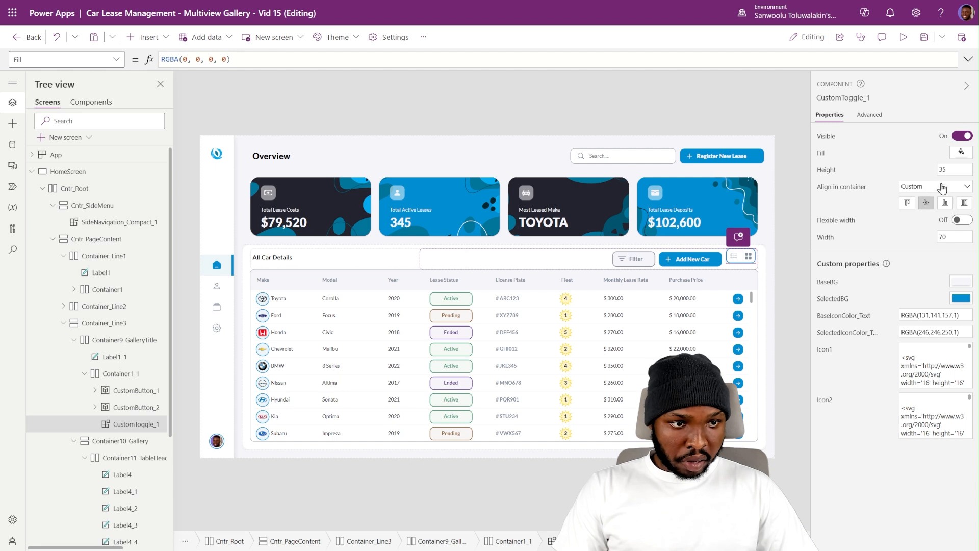
left_click(952, 169)
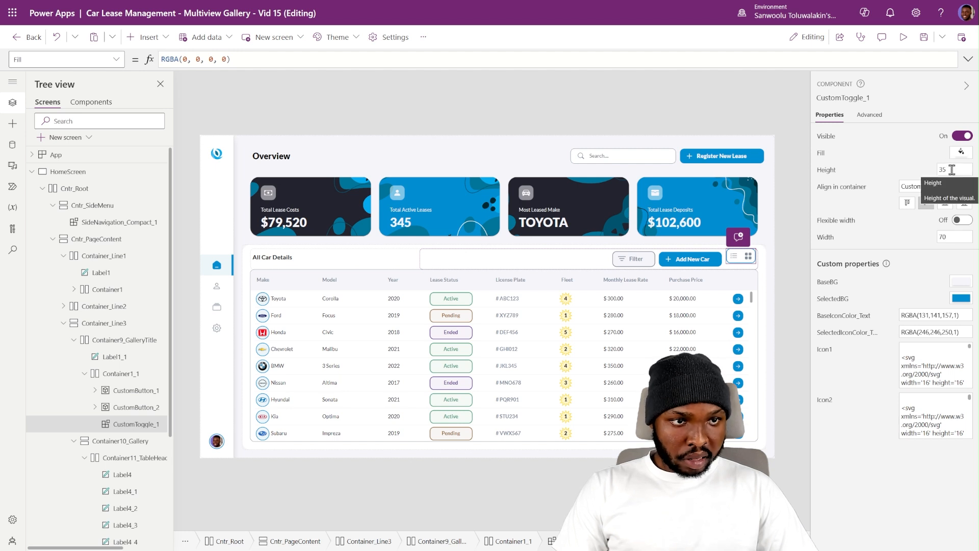
left_click(954, 238)
left_click(887, 247)
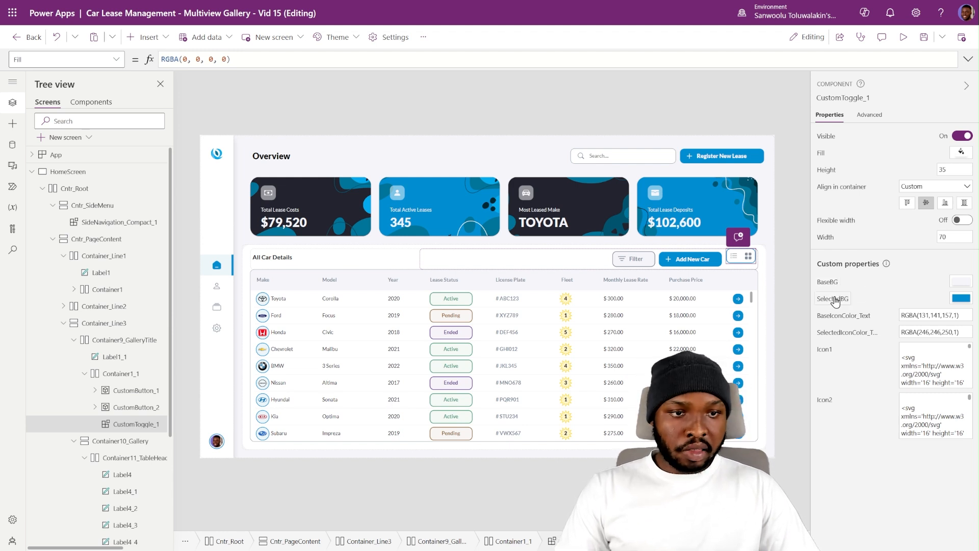
left_click(849, 332)
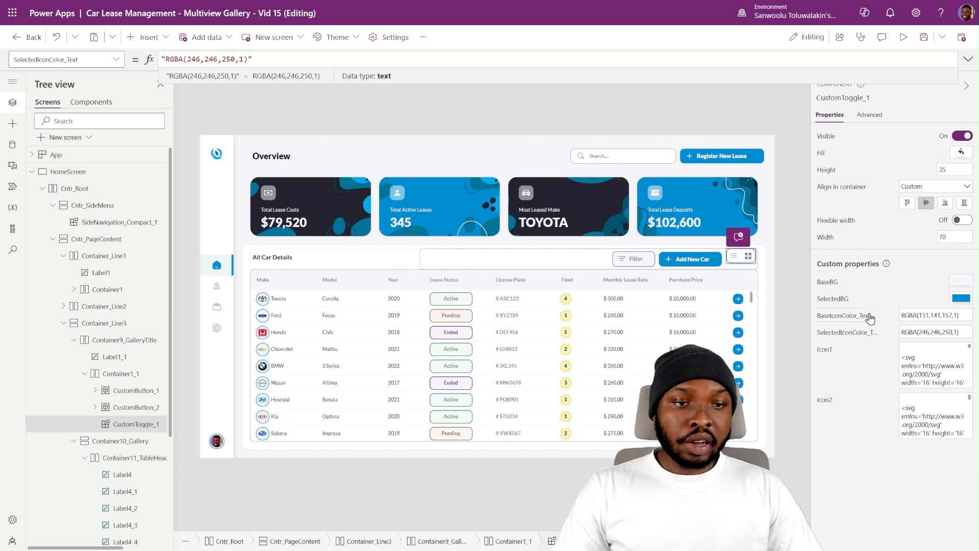
Center the contents of Container1_1, which holds the header buttons and the toggle, vertically.
left_click(867, 466)
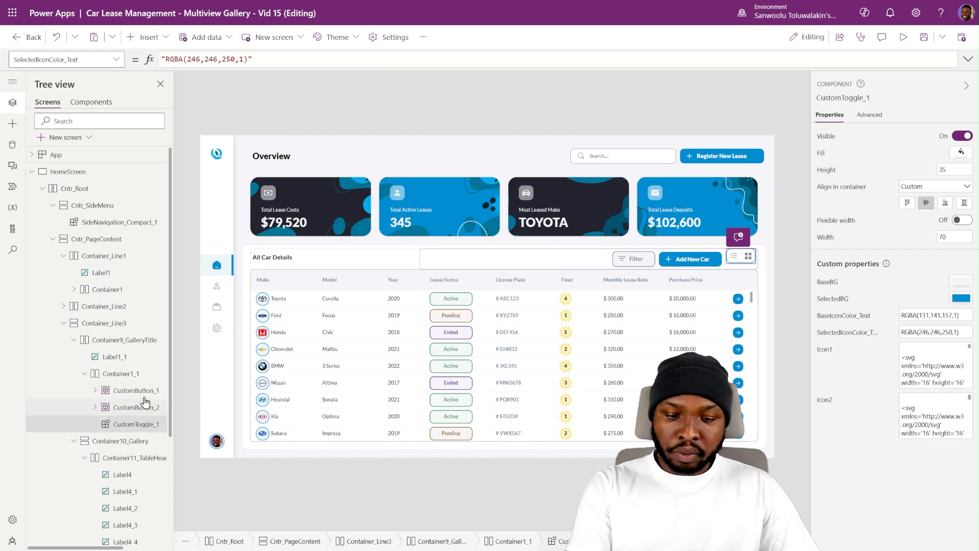
left_click(115, 373)
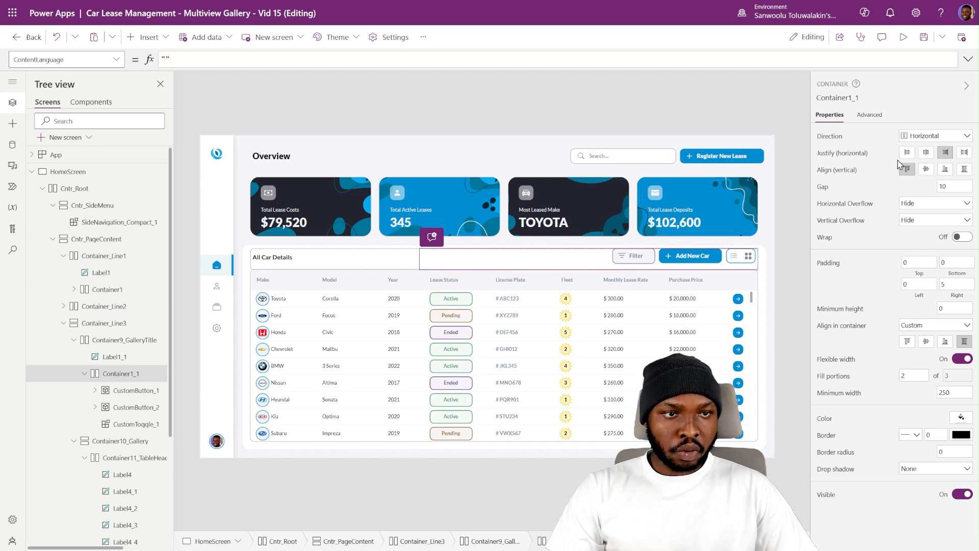
left_click(926, 171)
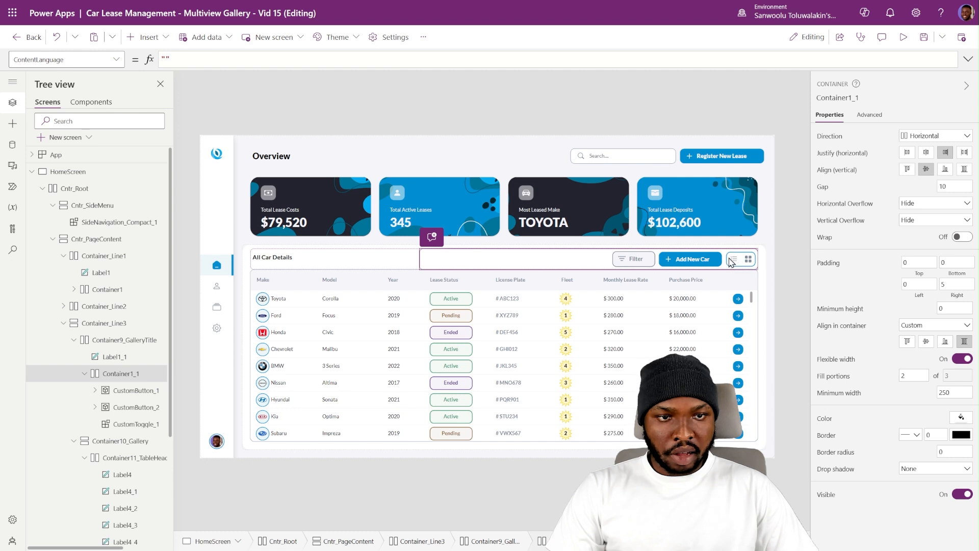
Set the OnVisible property of HomeScreen to Reset(CustomToggle_1);.
left_click(784, 270)
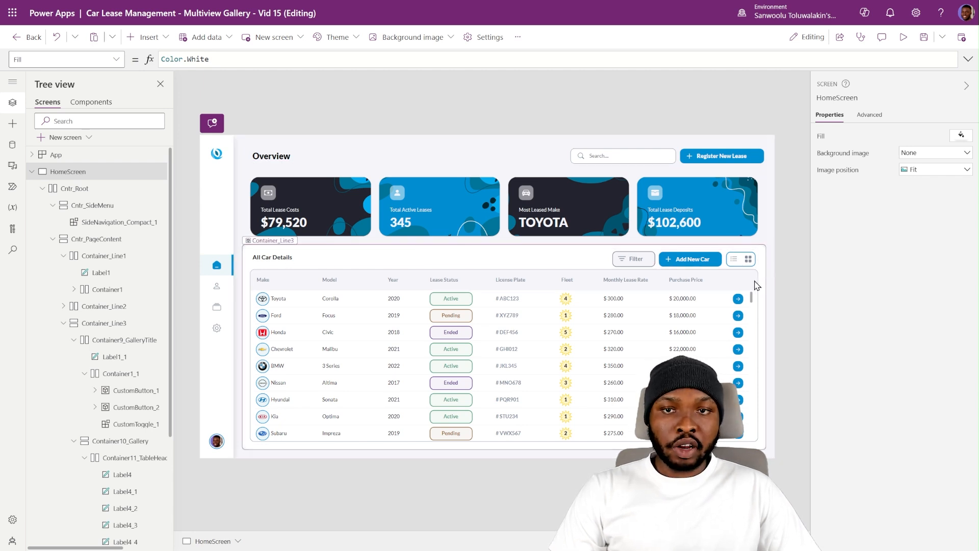
left_click(122, 60)
left_click(75, 224)
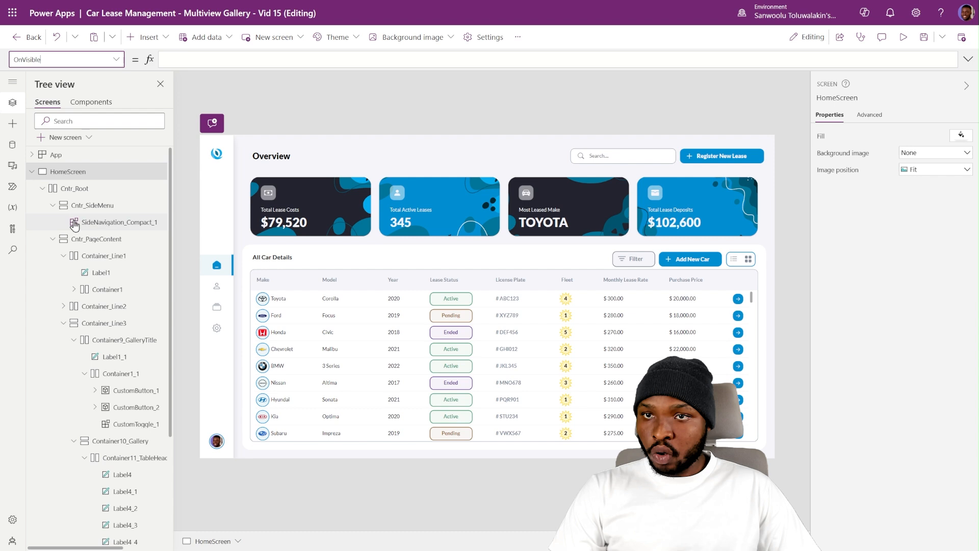
left_click(190, 64)
type("Res")
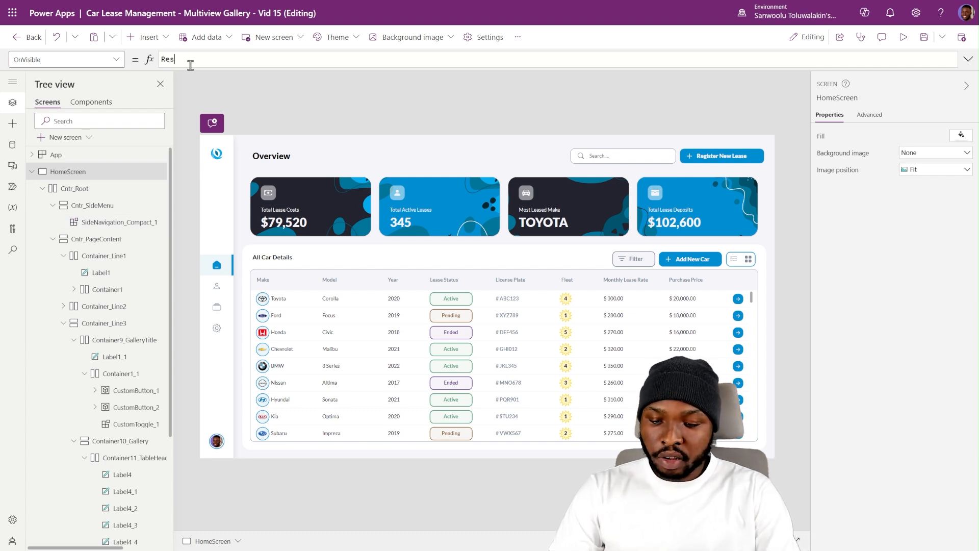
type("et(")
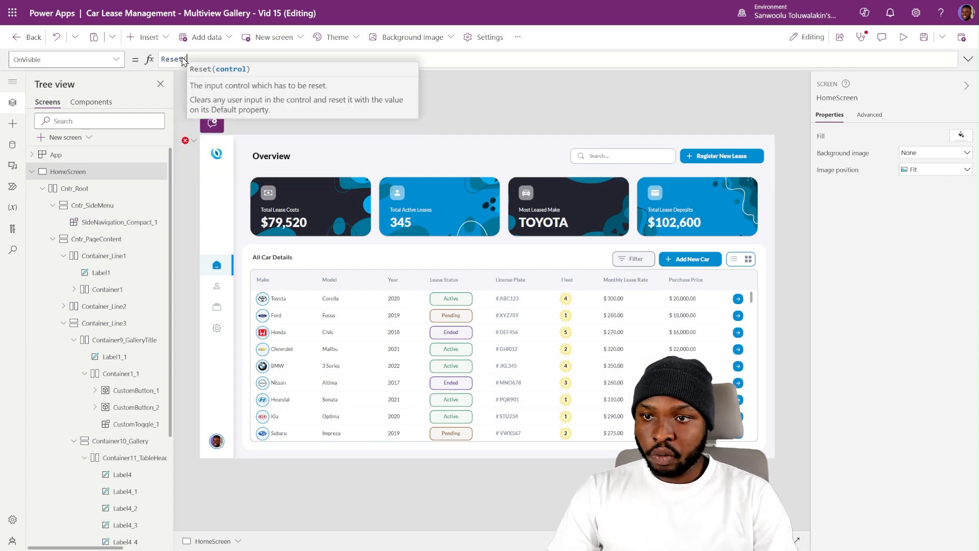
type("cust")
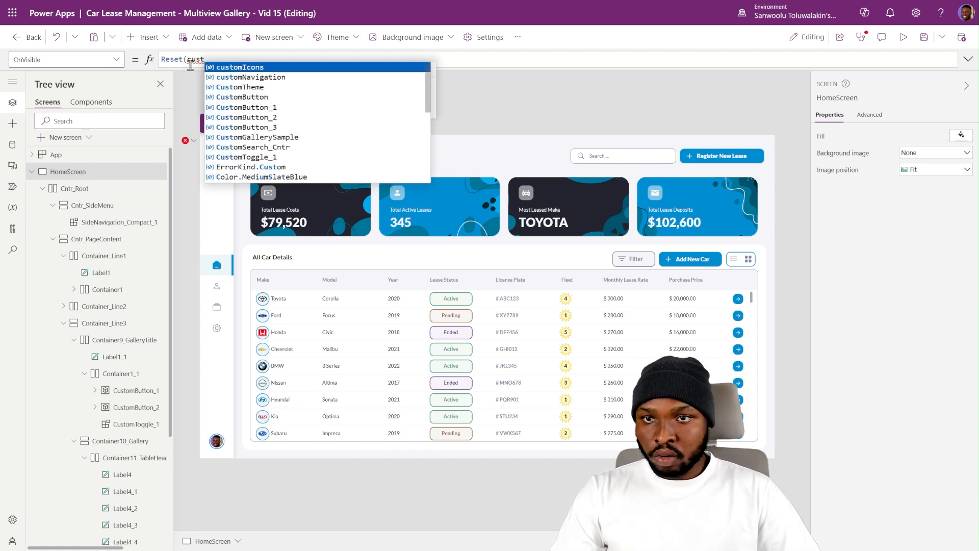
type("omToggle_1")
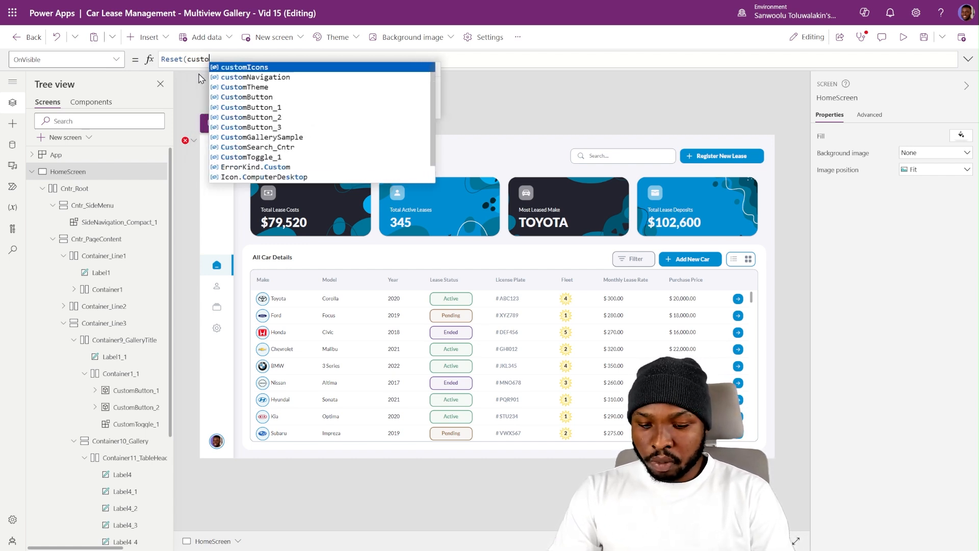
key("Tab")
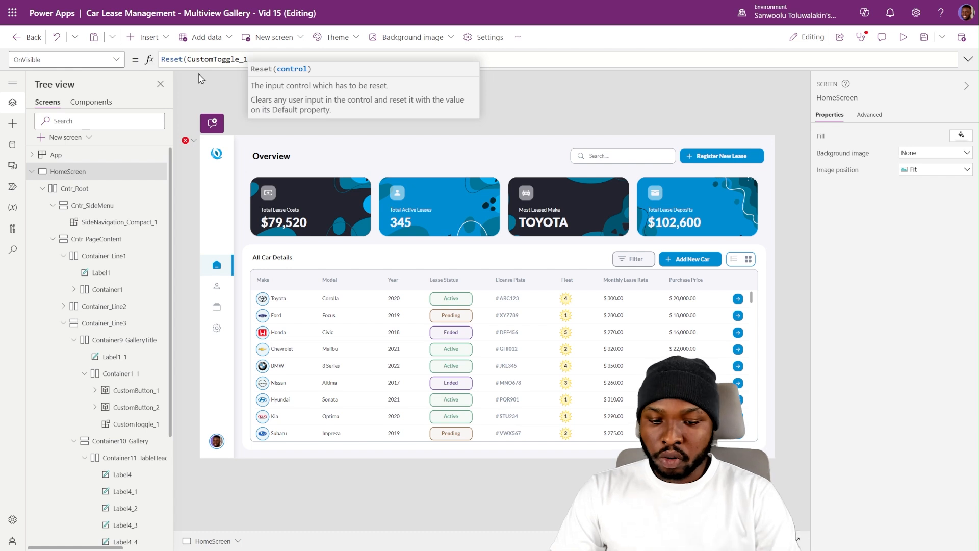
type(");")
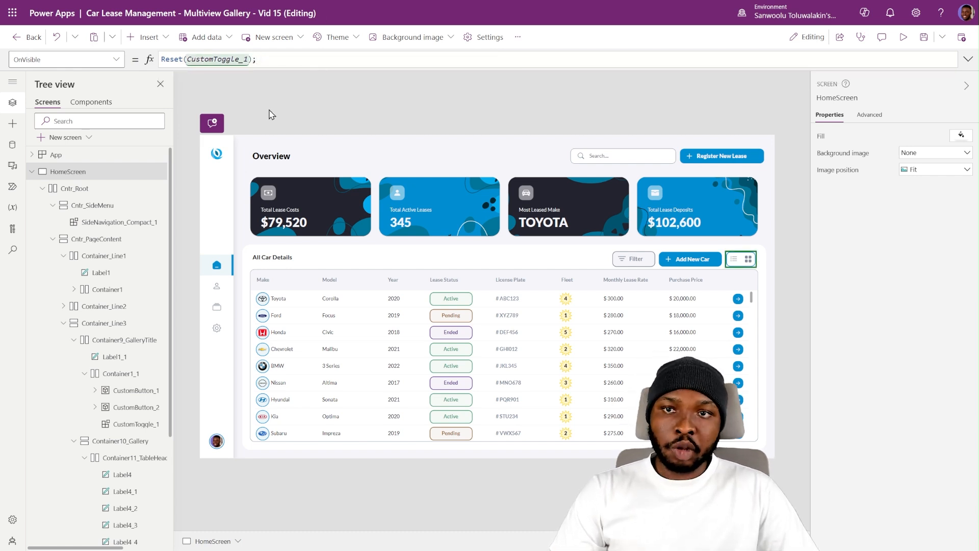
Move the Reset(CustomToggle_1); formula from HomeScreen's OnVisible property to the App object's OnStart property.
key("ctrl+a")
key("ctrl+c")
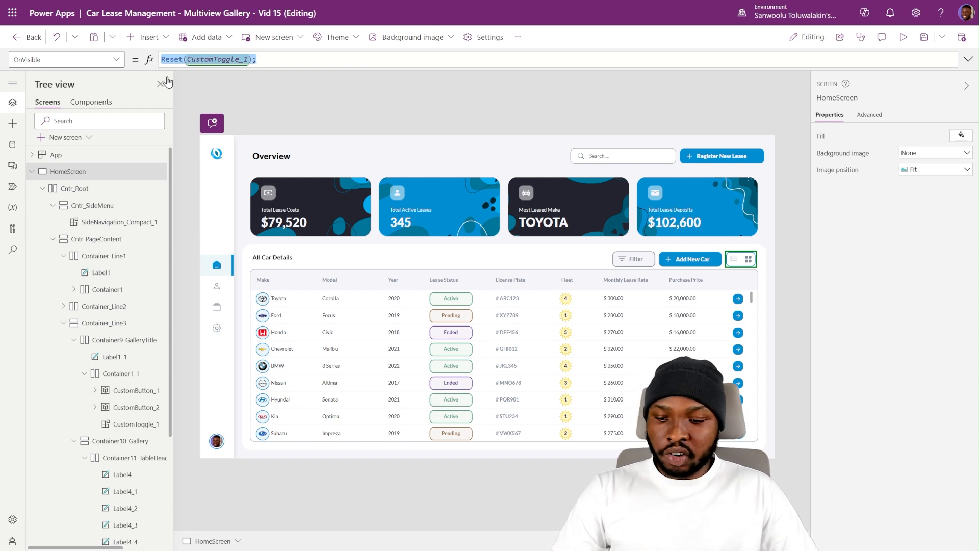
key("BackSpace")
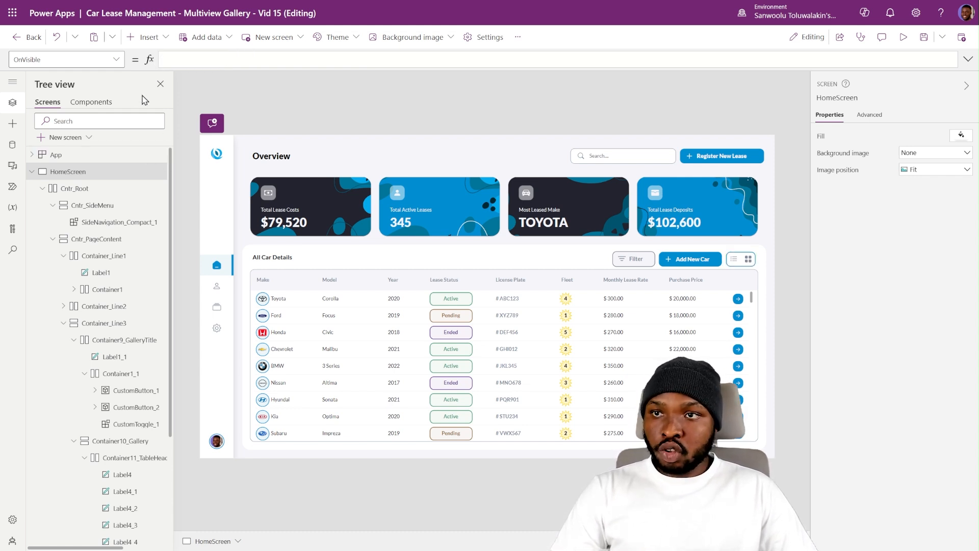
left_click(71, 158)
left_click(116, 60)
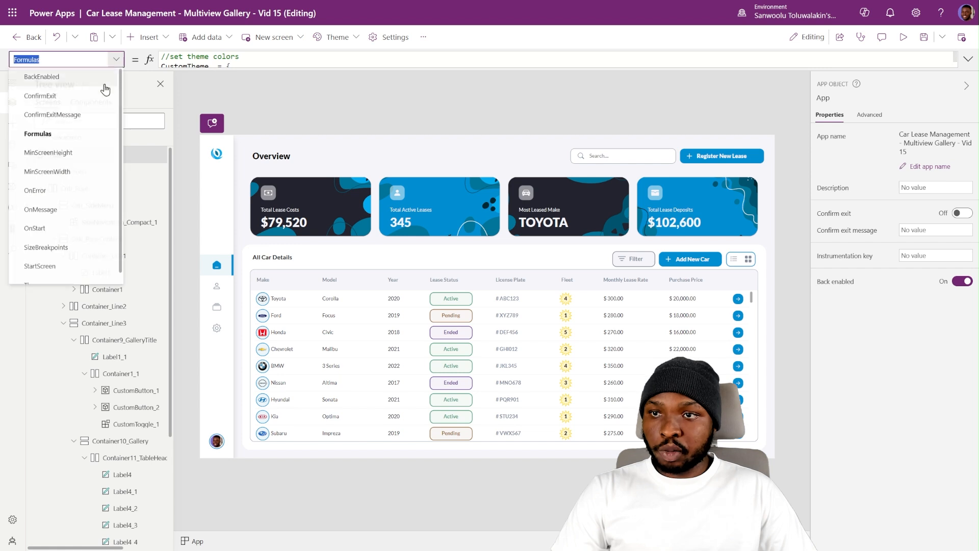
left_click(55, 234)
left_click(242, 60)
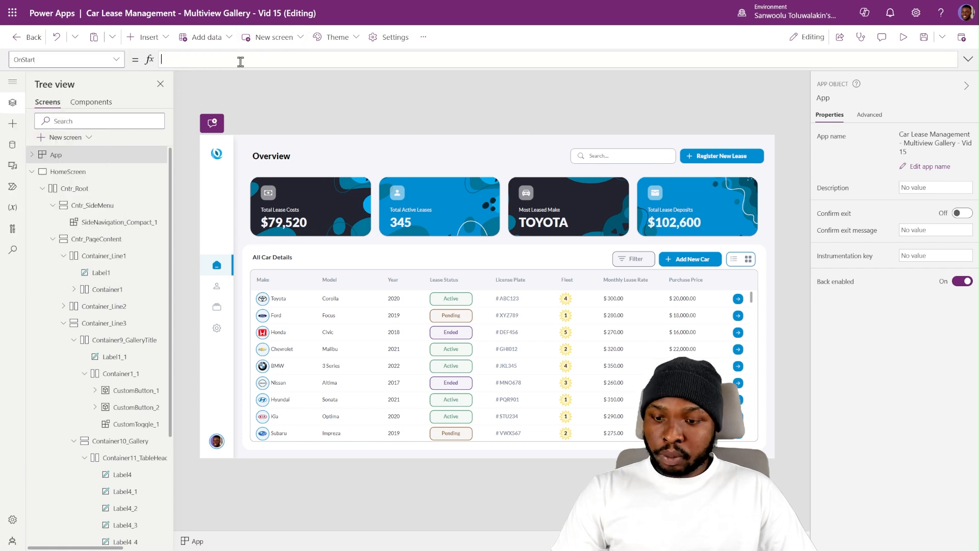
key("ctrl+v")
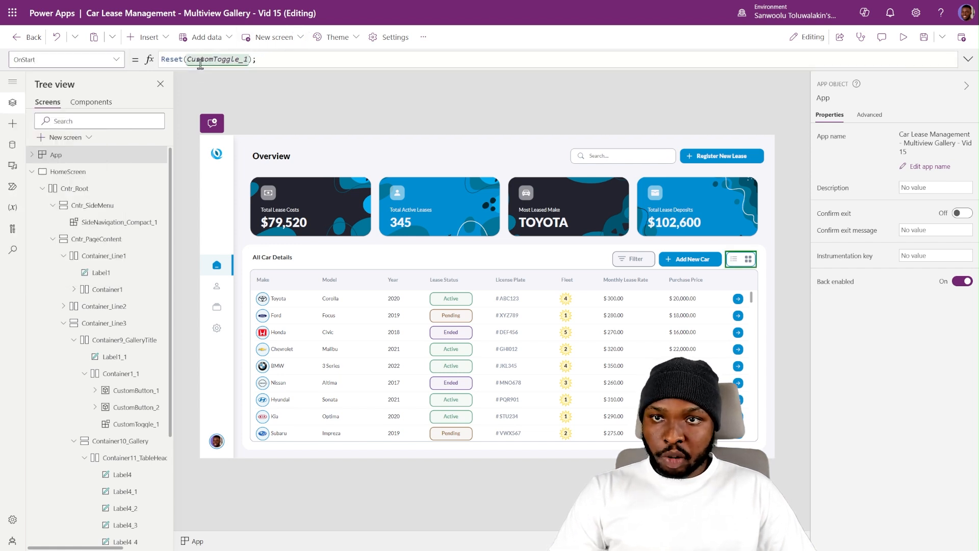
Run the App object's OnStart to test the reset of the toggle on HomeScreen.
left_click(127, 172)
scroll(135, 157, "right", 3)
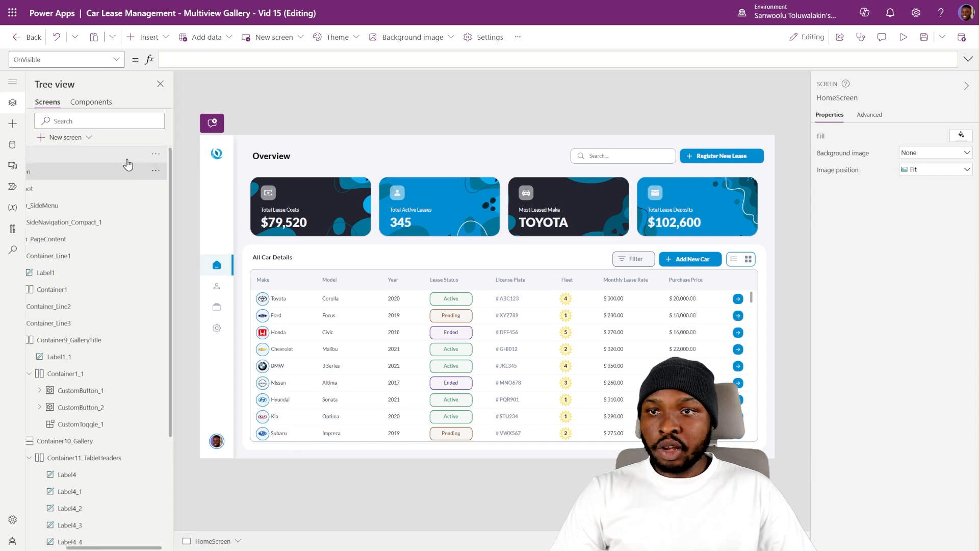
left_click(151, 154)
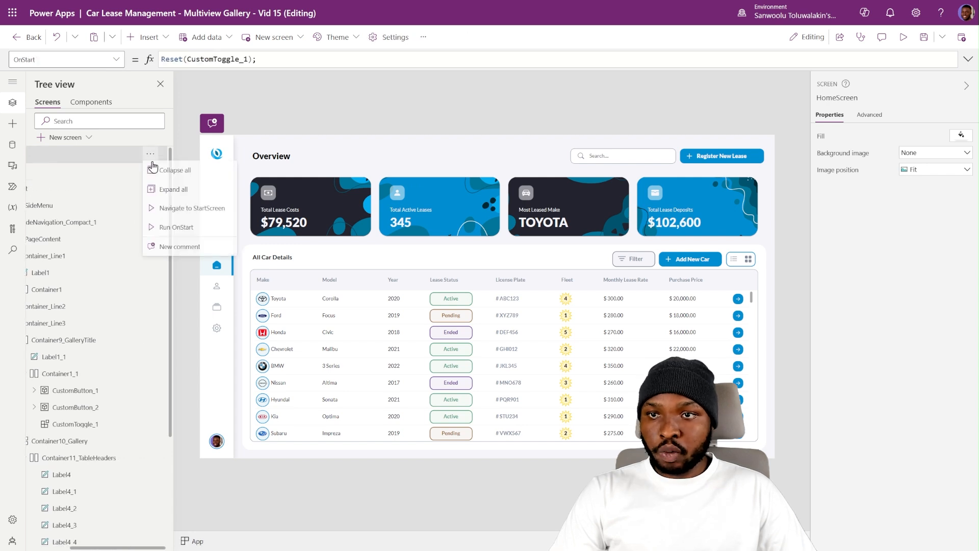
left_click(175, 229)
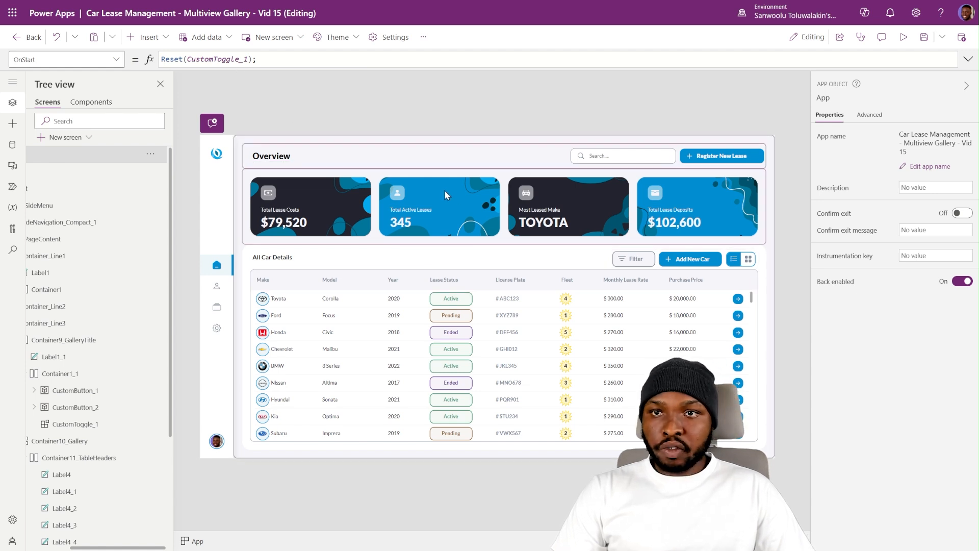
Set the OnReset property of the CustomToggle component to Set(activeToggleID,2).
left_click(91, 101)
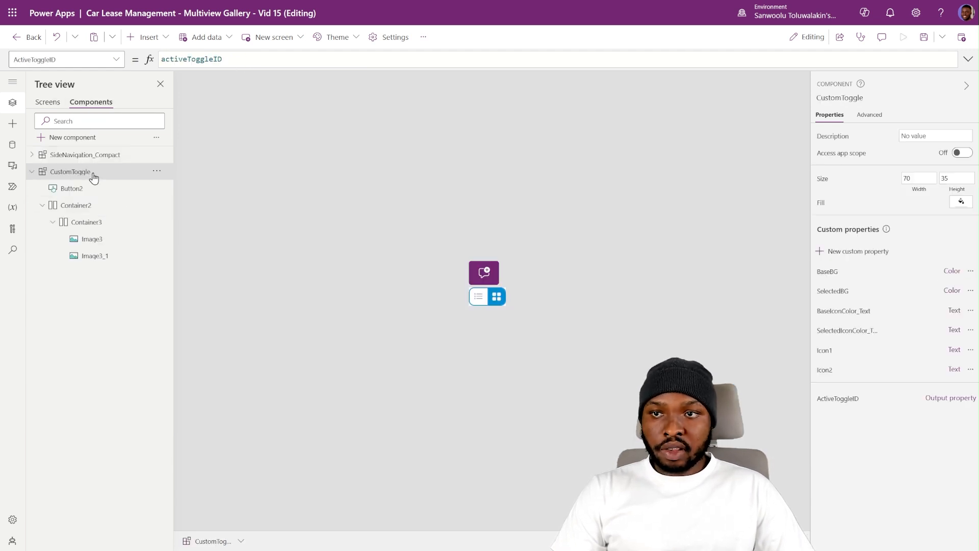
left_click(107, 60)
left_click(115, 60)
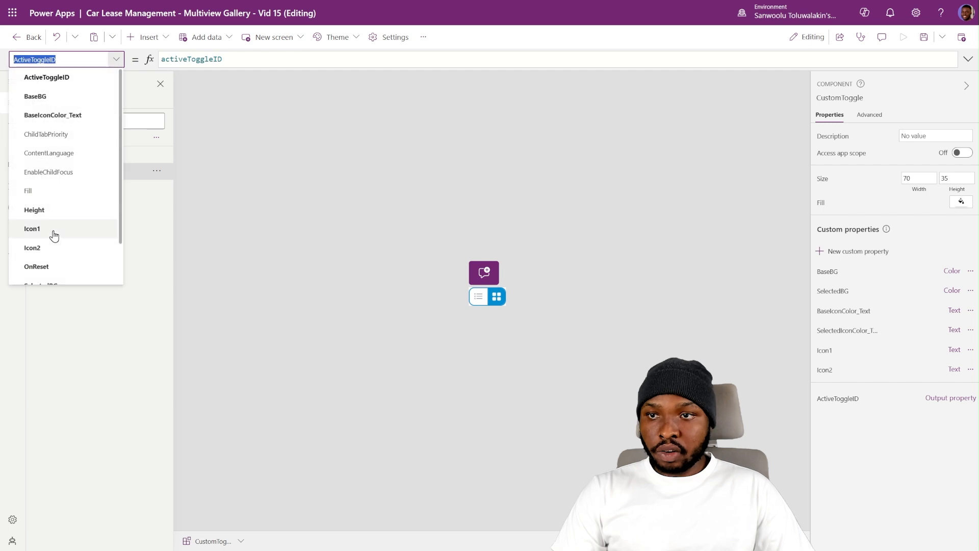
scroll(46, 244, "down", 1)
left_click(48, 234)
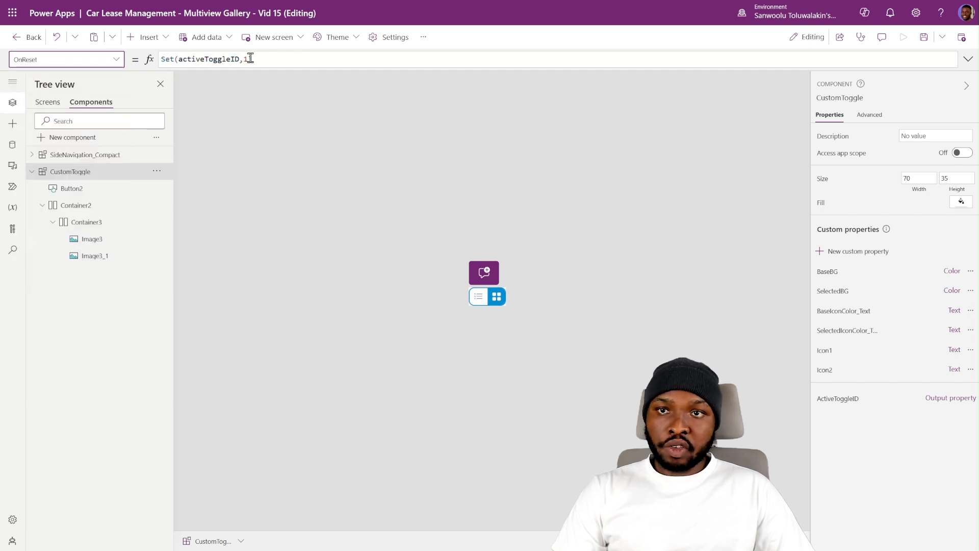
left_click(249, 59)
key("BackSpace")
type("2")
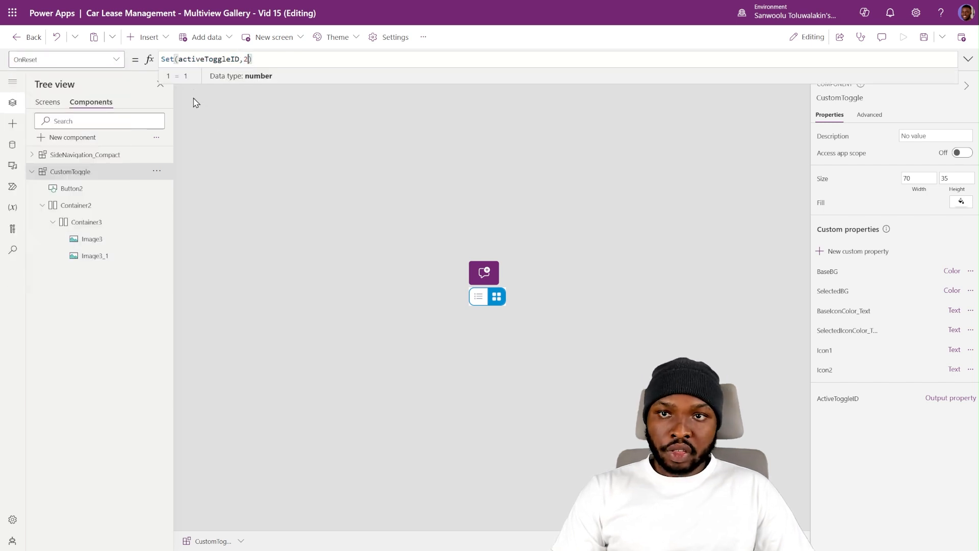
Return to the app's screens and run OnStart again to check which toggle icon is selected by default.
left_click(53, 101)
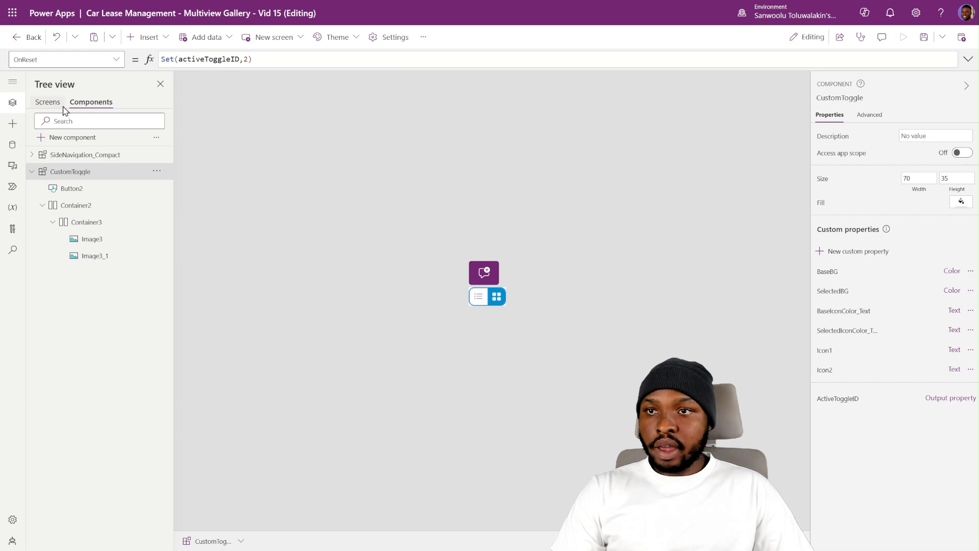
left_click(61, 104)
scroll(127, 174, "right", 3)
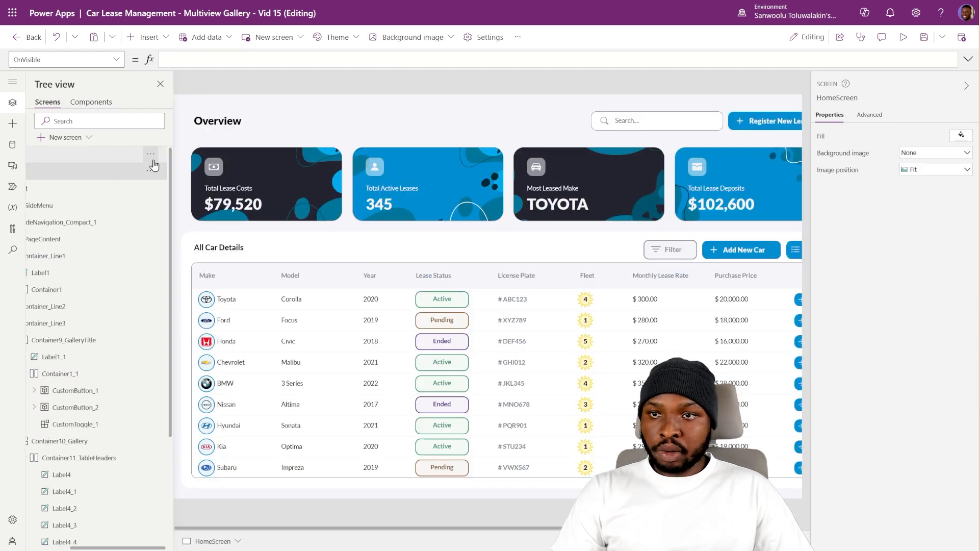
left_click(151, 154)
left_click(174, 228)
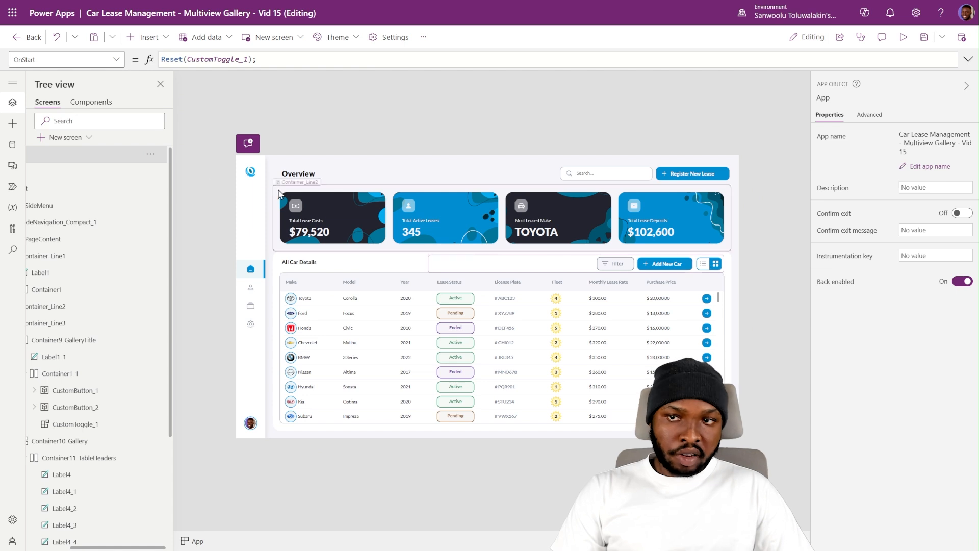
Change the CustomToggle component's OnReset formula back to Set(activeToggleID,1).
left_click(74, 105)
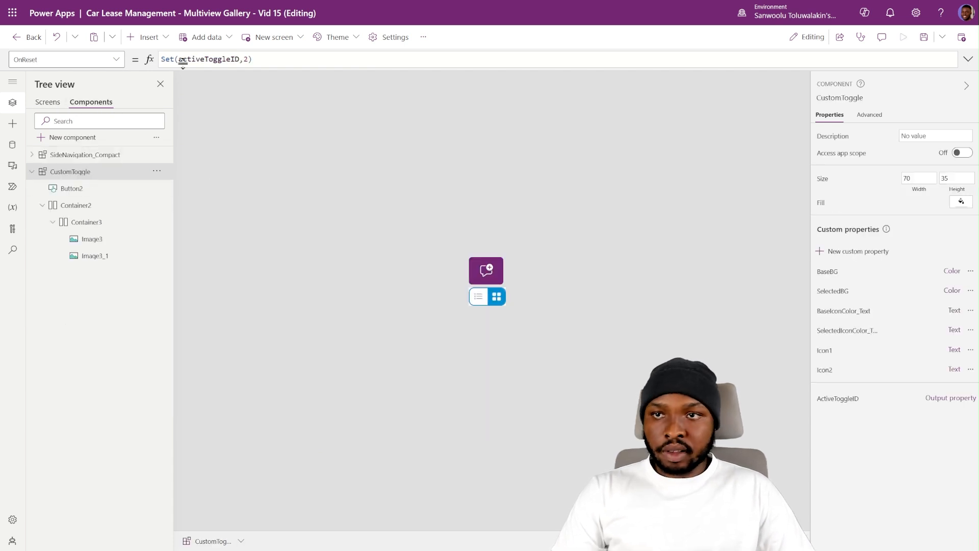
left_click(247, 58)
key("BackSpace")
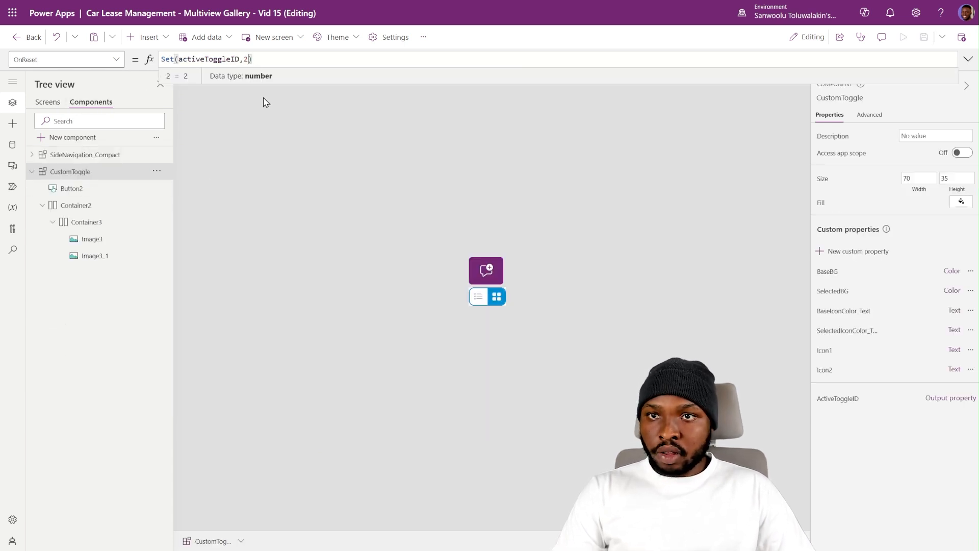
type("1")
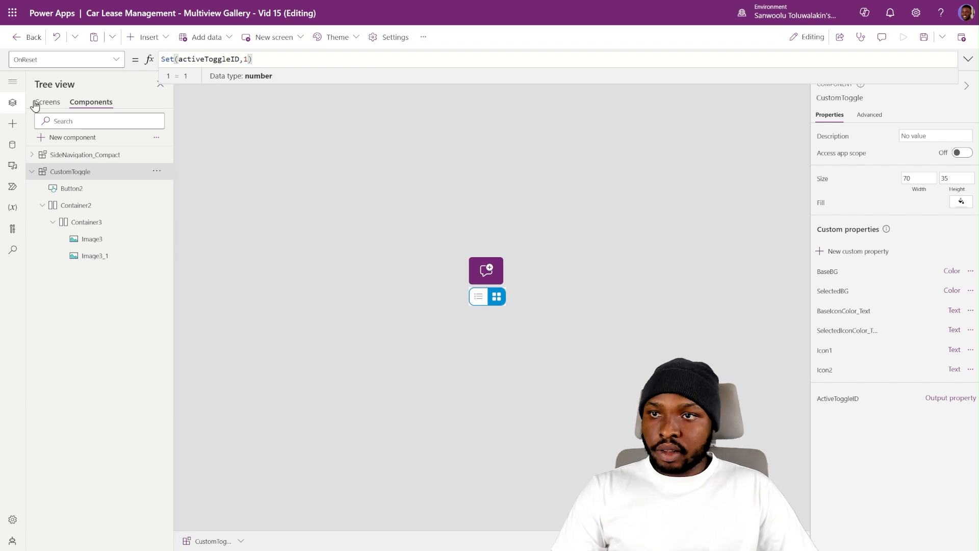
Go back to HomeScreen and test switching the toggle in the All Car Details header.
left_click(36, 104)
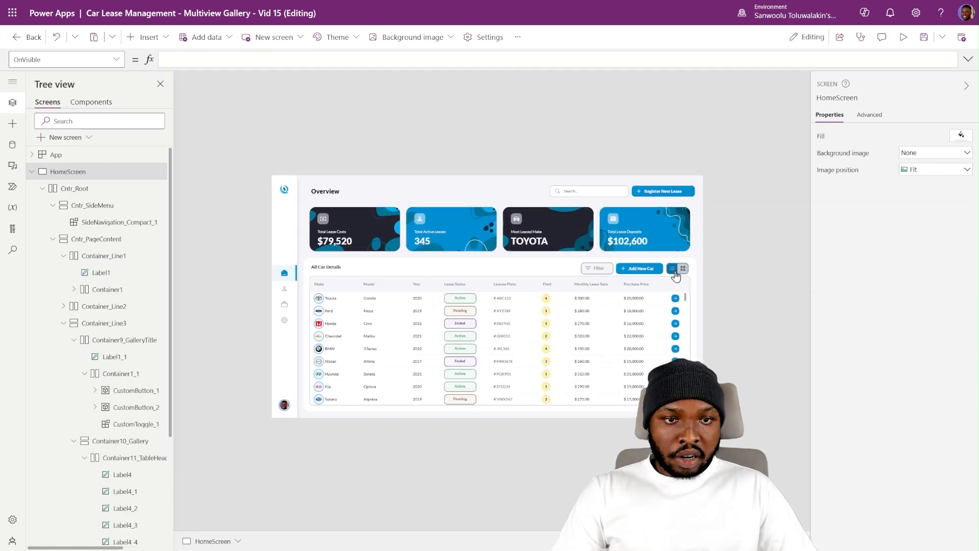
left_click(676, 276)
left_click(749, 354)
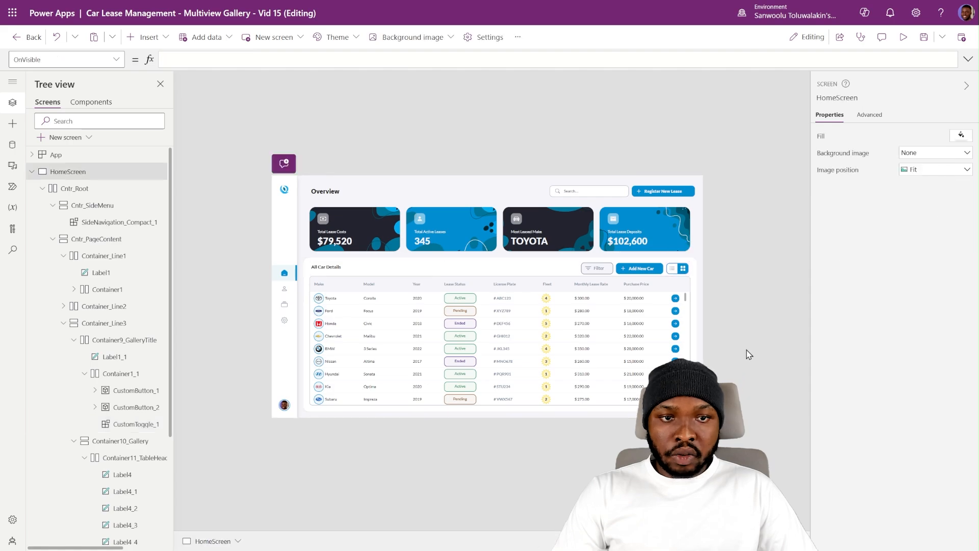
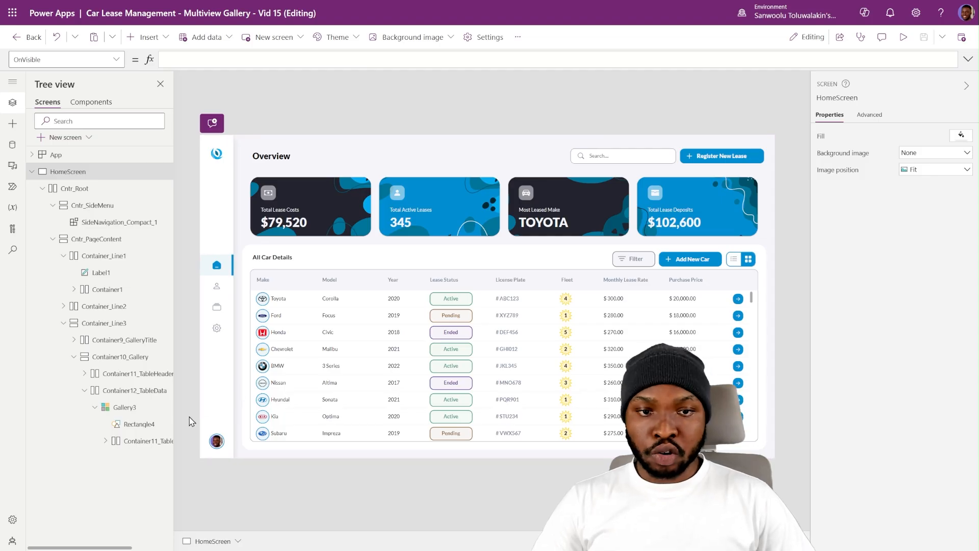
Insert a horizontal container into Gallery3 and set its X position to 0.
left_click(138, 410)
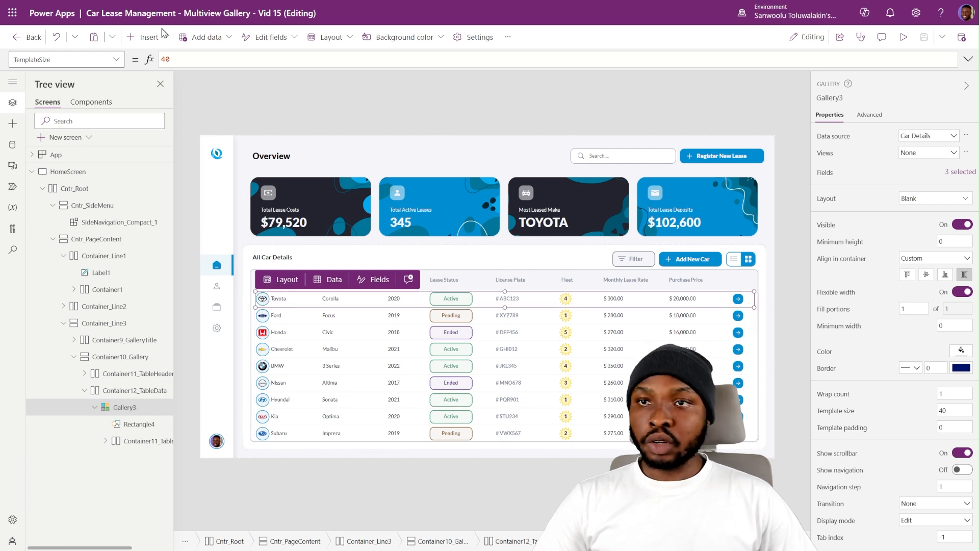
left_click(146, 36)
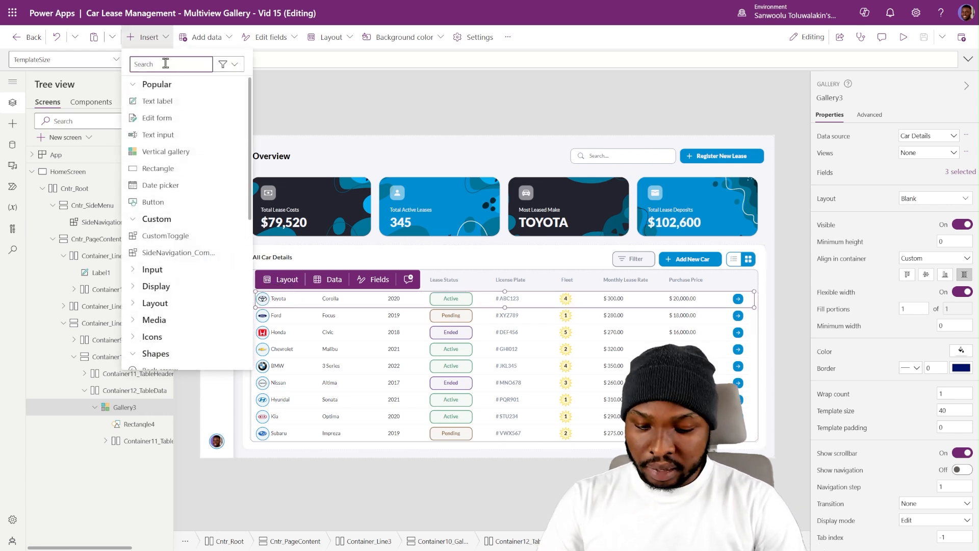
type("con")
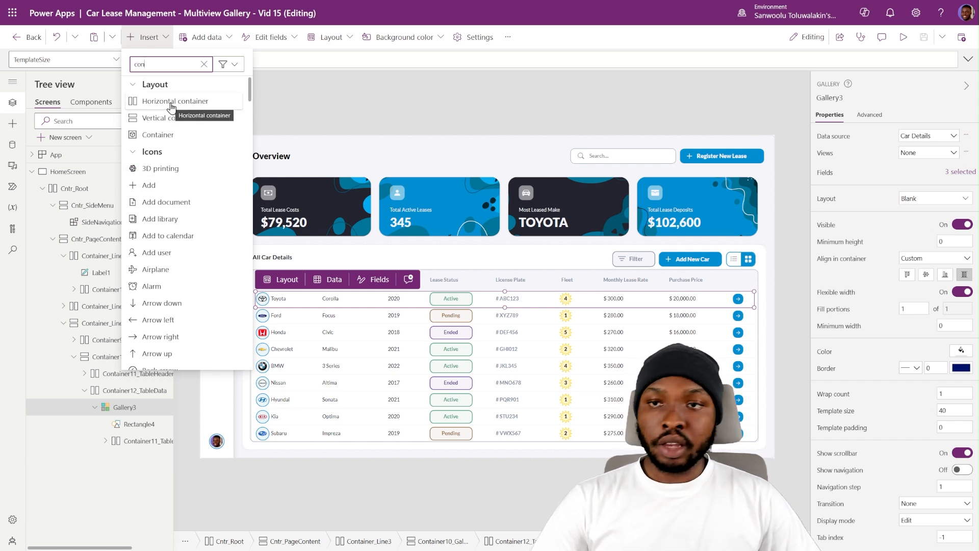
left_click(172, 105)
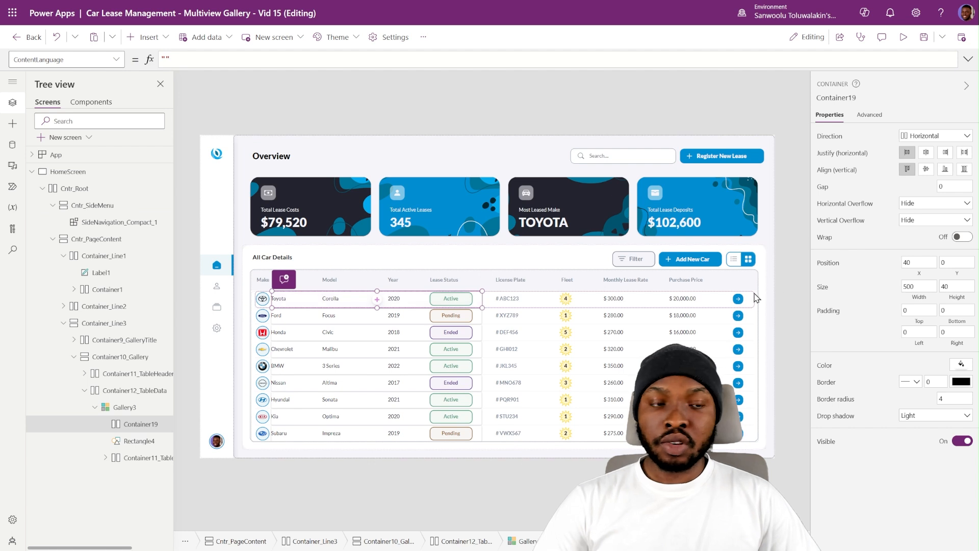
double_click(917, 262)
type("0")
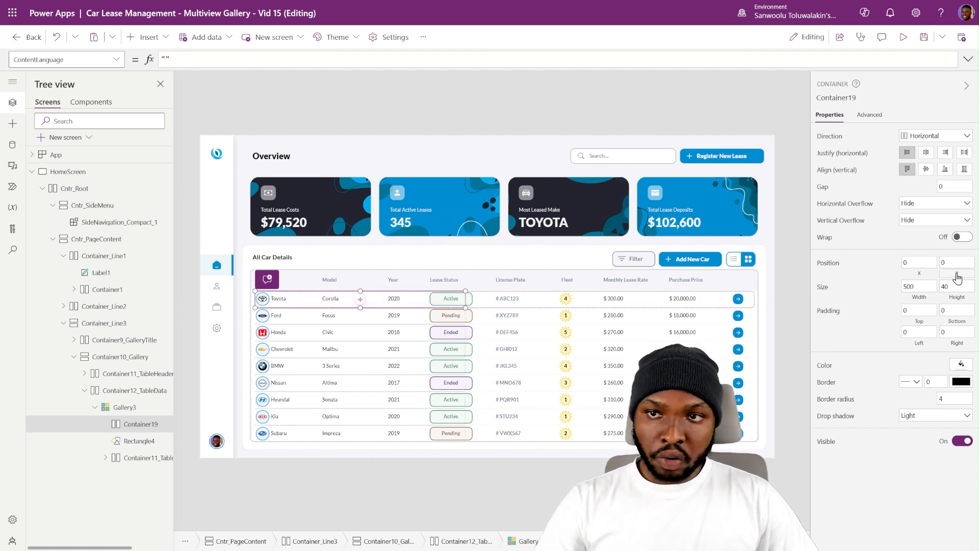
left_click(957, 274)
Set the new container's width to Parent.TemplateWidth.
left_click(920, 287)
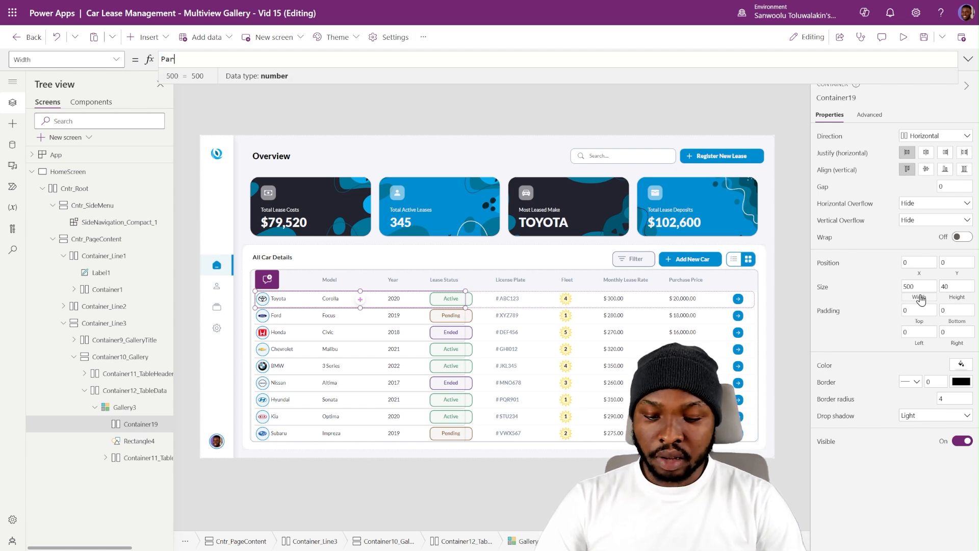
type("Pare")
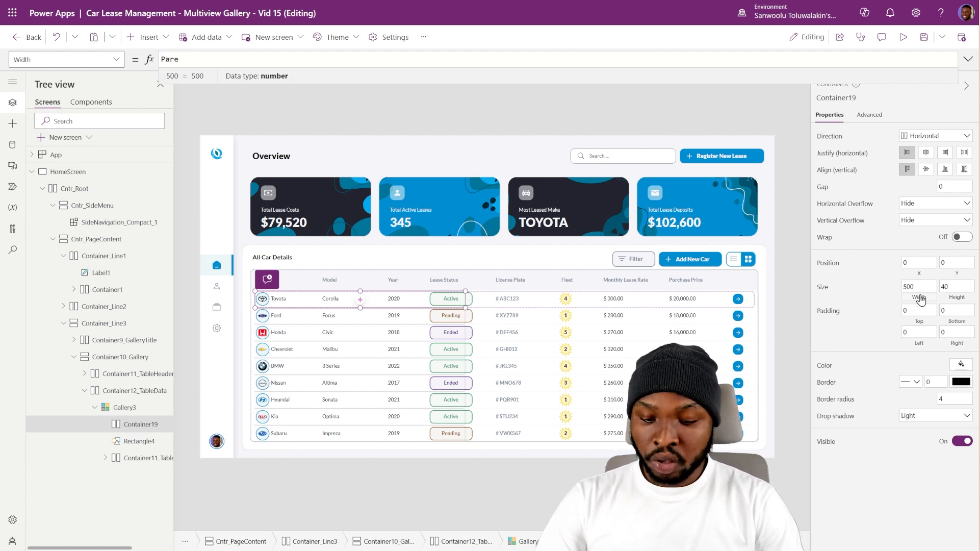
type("nt.Templat")
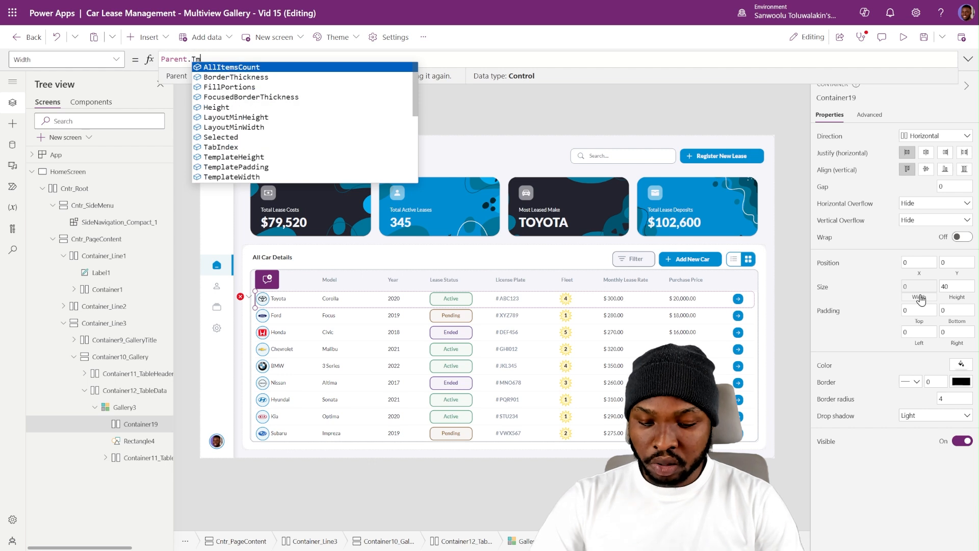
type("e")
key("Down")
key("Down")
key("Tab")
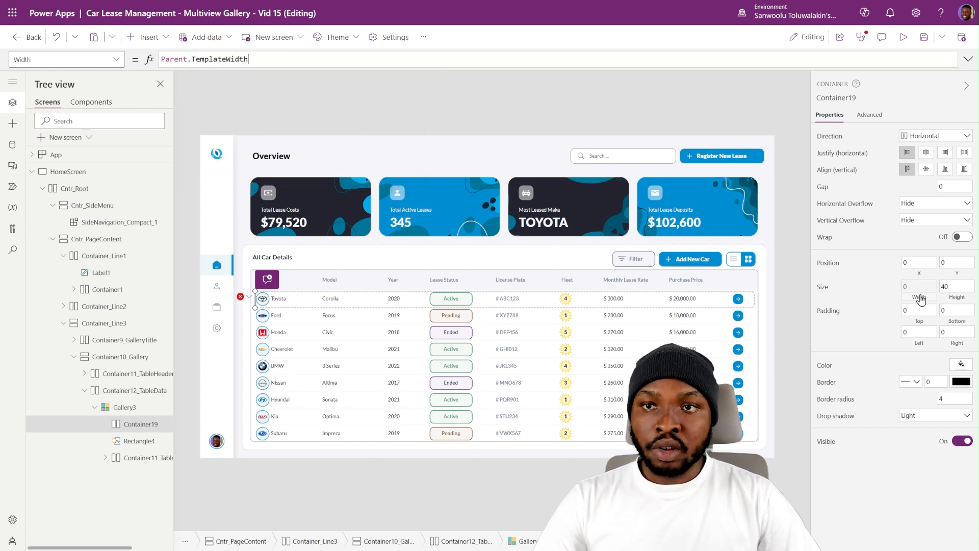
Set the new container's height to Parent.TemplateHeight.
left_click(956, 287)
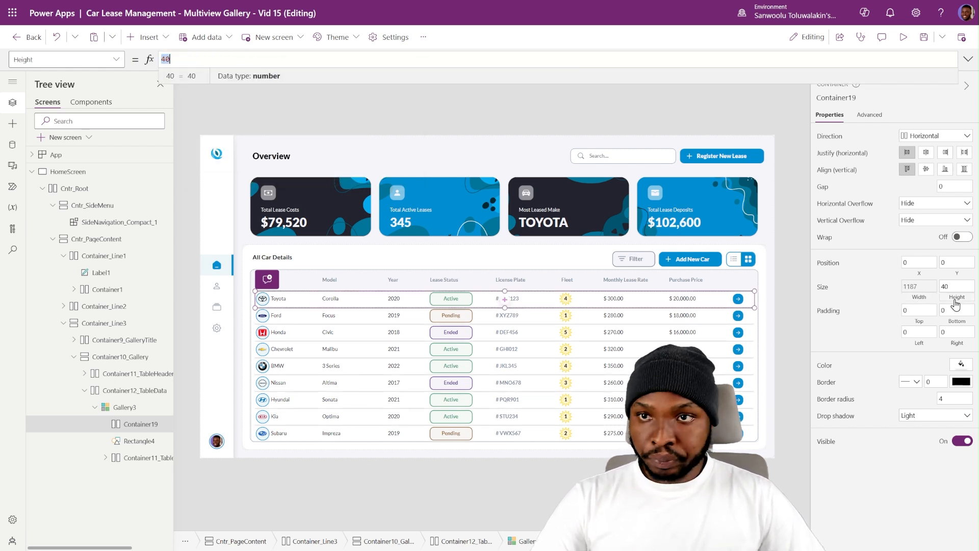
key("ctrl+BackSpace")
type("t.TemplateHeight")
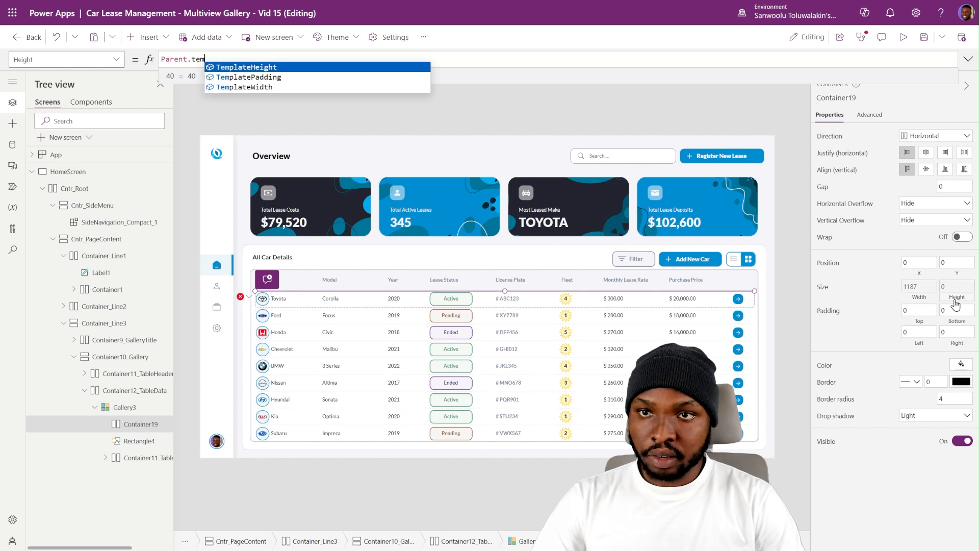
key("Tab")
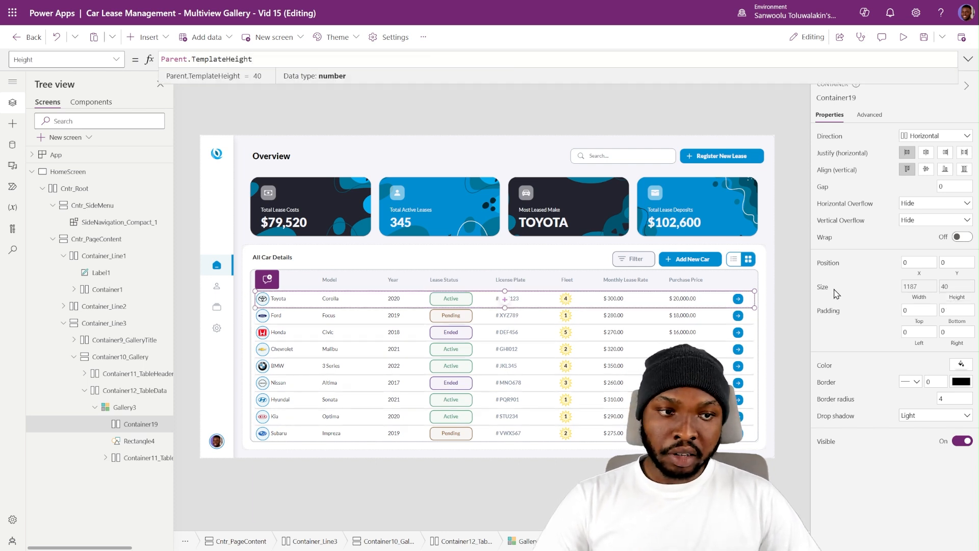
Rename Container11_TableContent as Container11_TableContent_List and copy the new name.
scroll(110, 451, "right", 3)
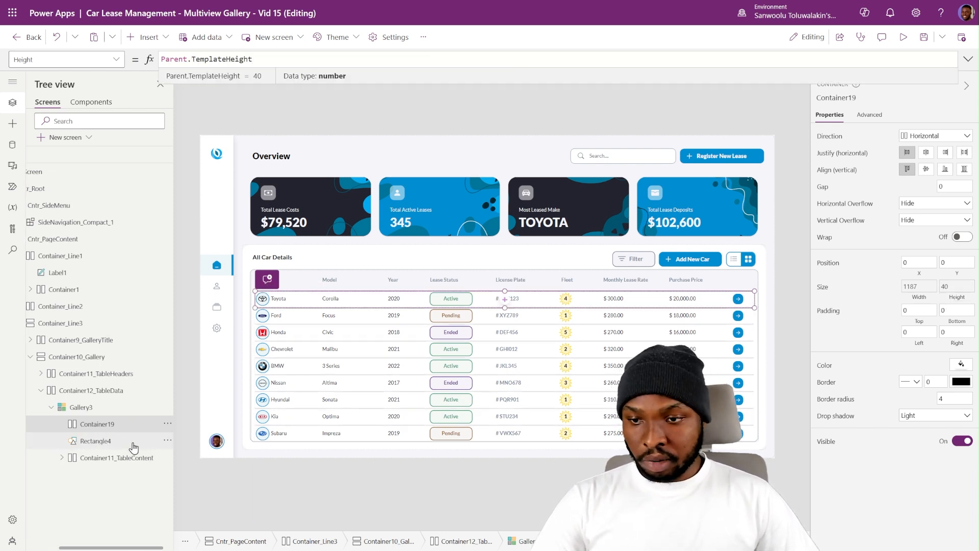
double_click(108, 458)
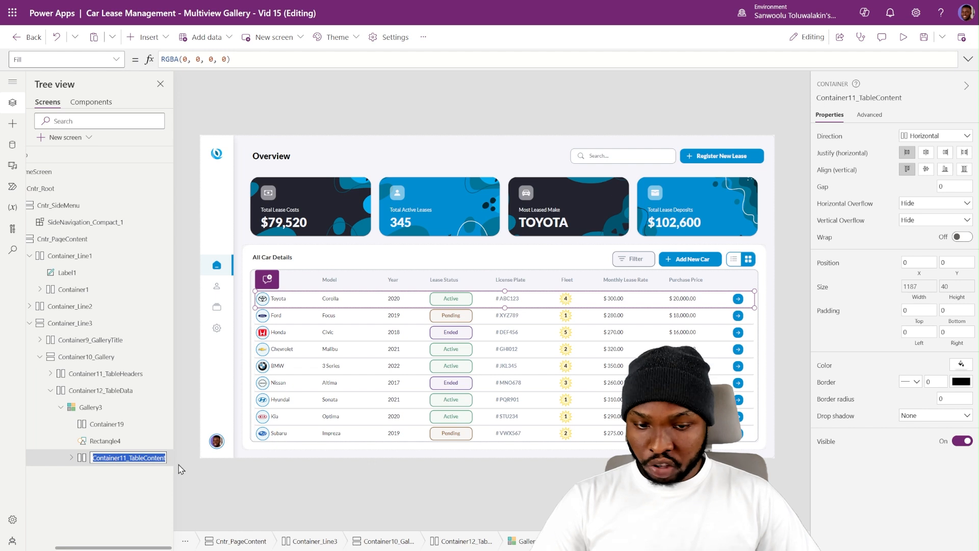
key("End")
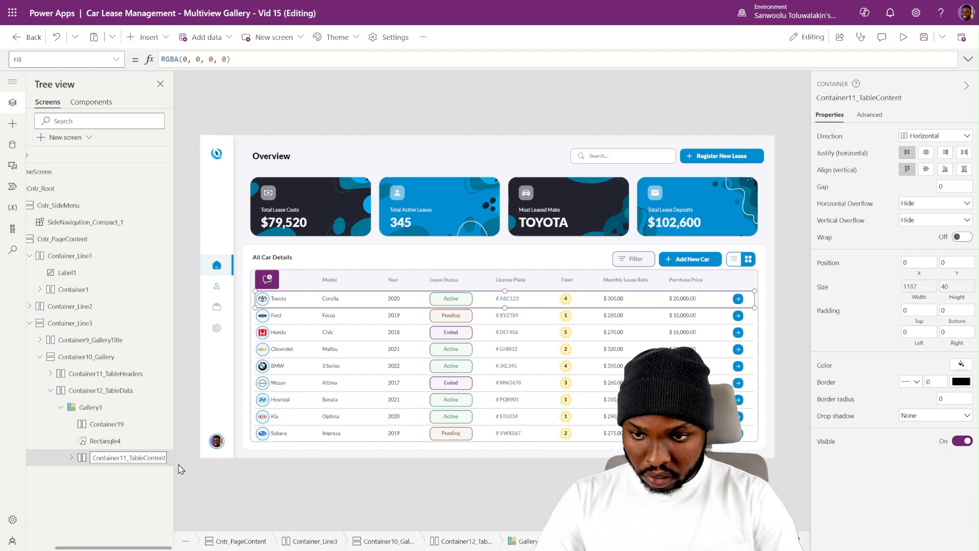
type("_")
type("List")
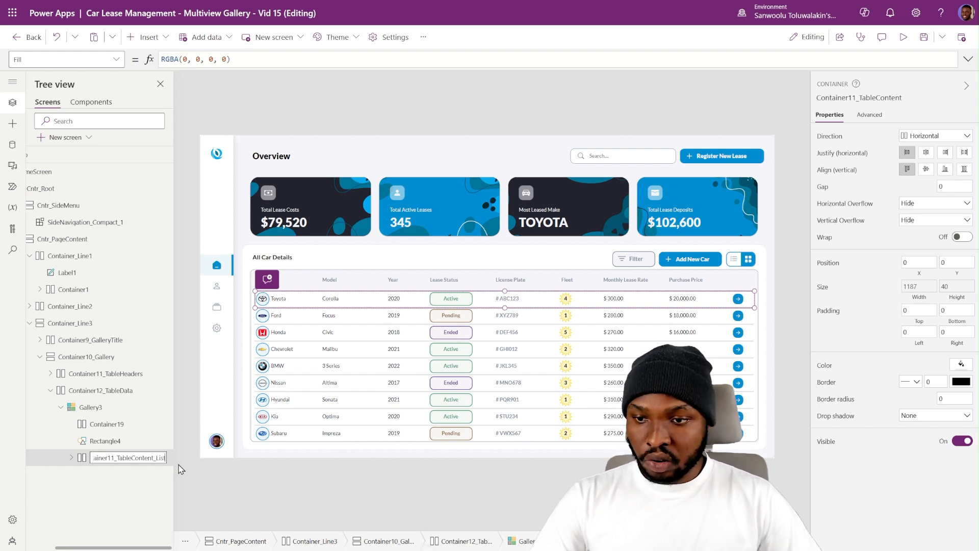
key("ctrl+a")
key("ctrl+c")
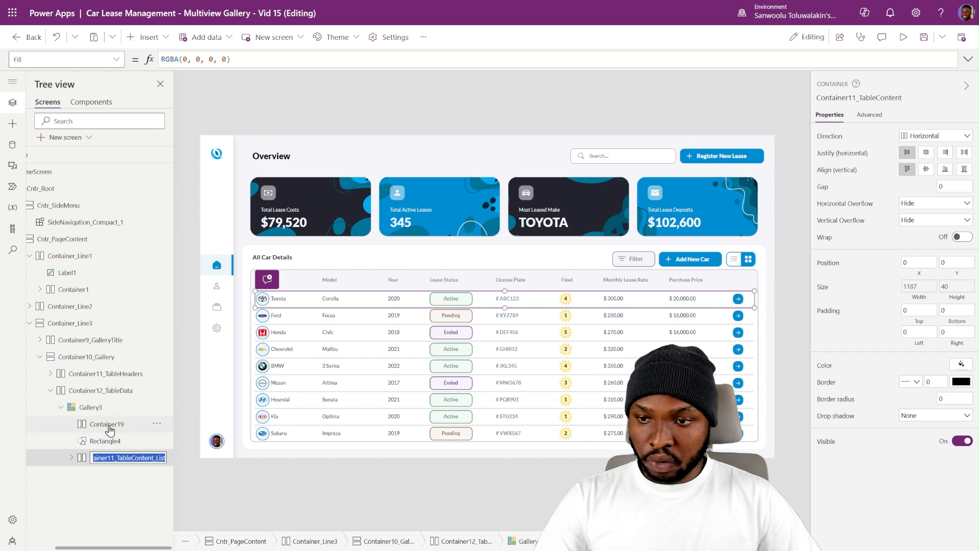
key("Escape")
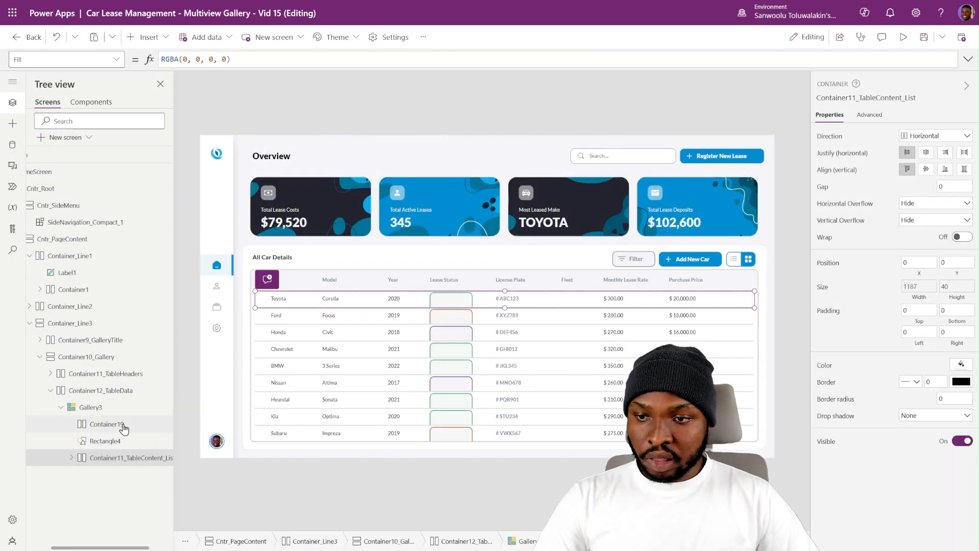
Rename Container19 as Container11_TableContent_Grid, reusing the copied name.
double_click(120, 425)
key("ctrl+v")
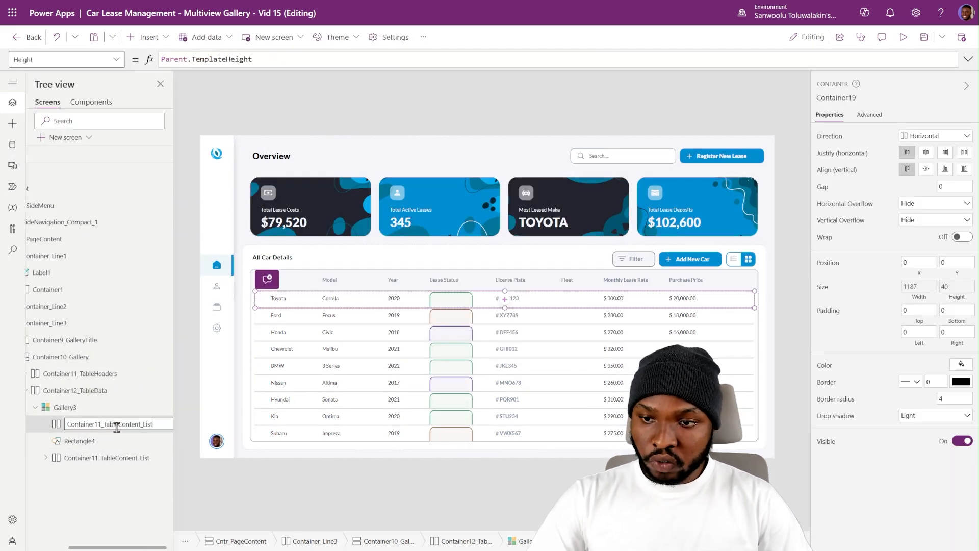
key("BackSpace")
type("Gr")
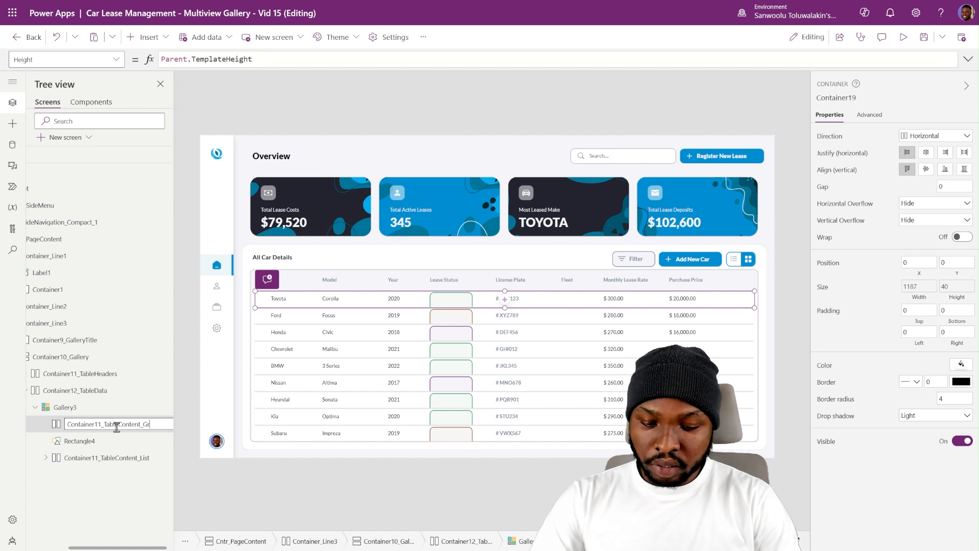
type("id")
key("Return")
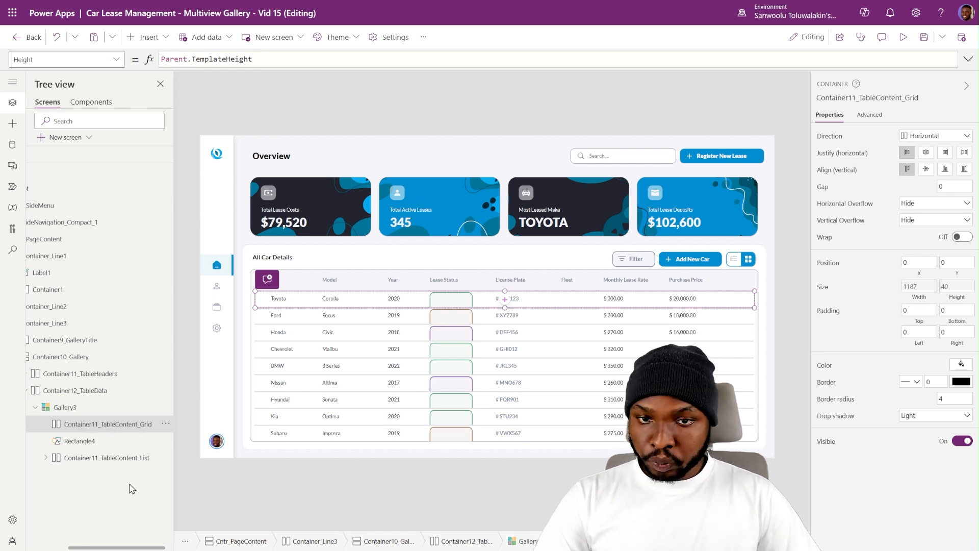
Set the alignment of all controls directly inside Container11_TableContent_List, from Container13 to Container18, to Stretch.
left_click(46, 457)
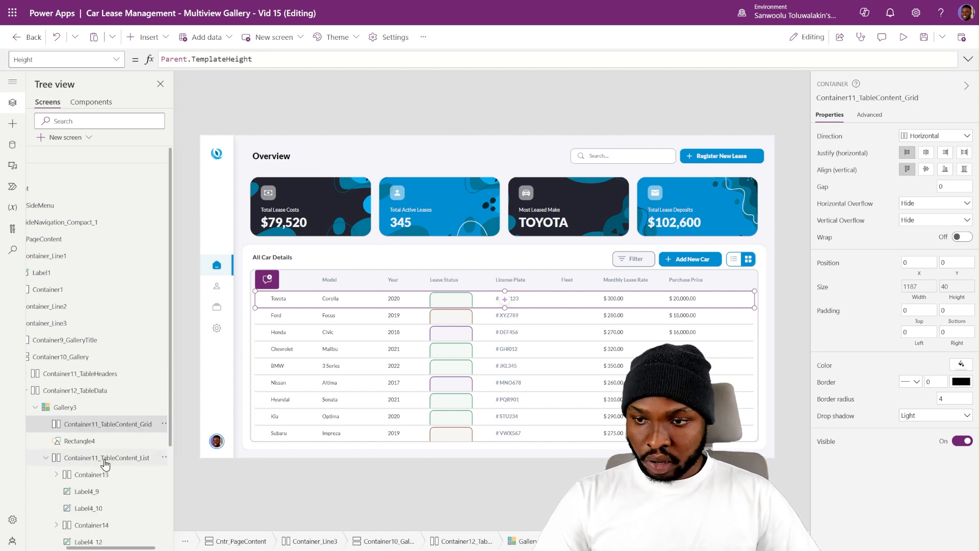
left_click(104, 459)
left_click(279, 300)
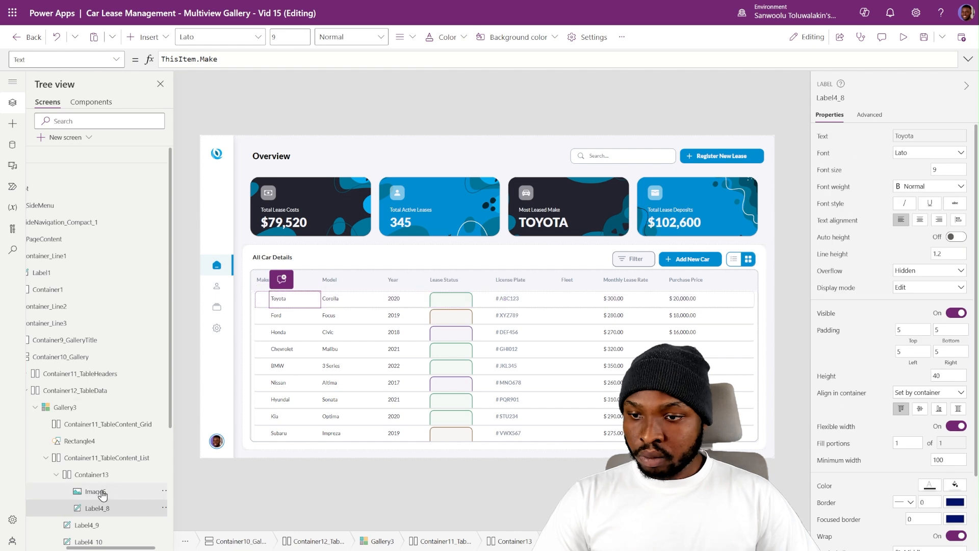
left_click(89, 457)
scroll(92, 489, "down", 3)
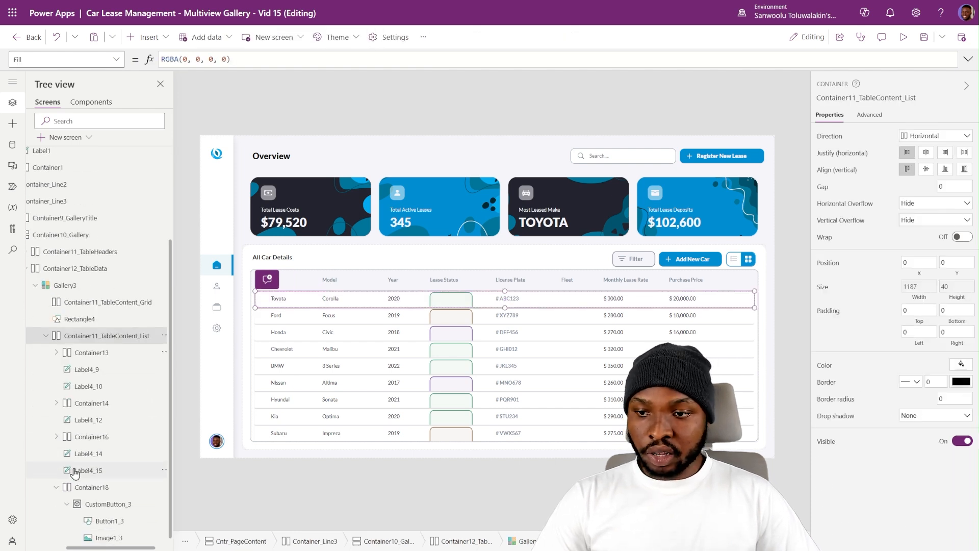
scroll(51, 490, "up", 1)
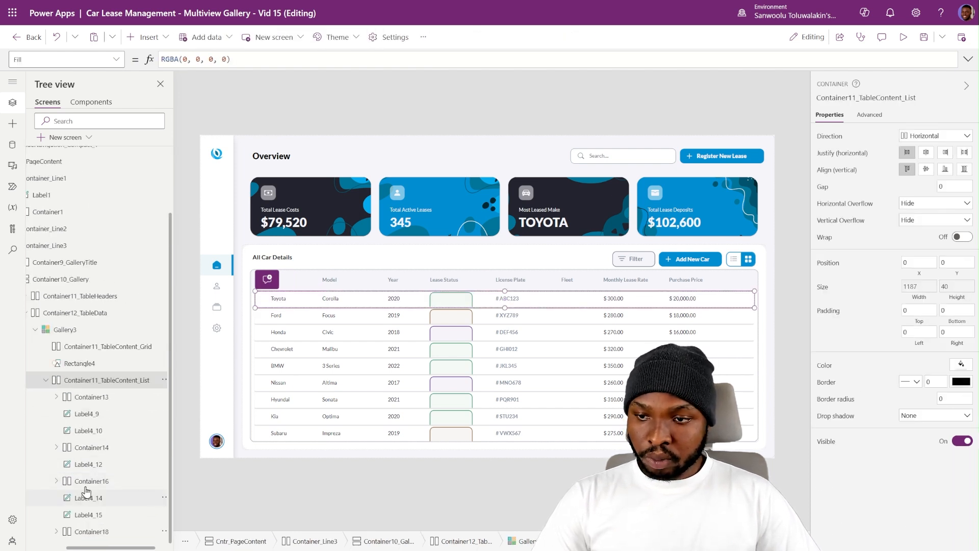
left_click(86, 397)
left_click(92, 531, "shift")
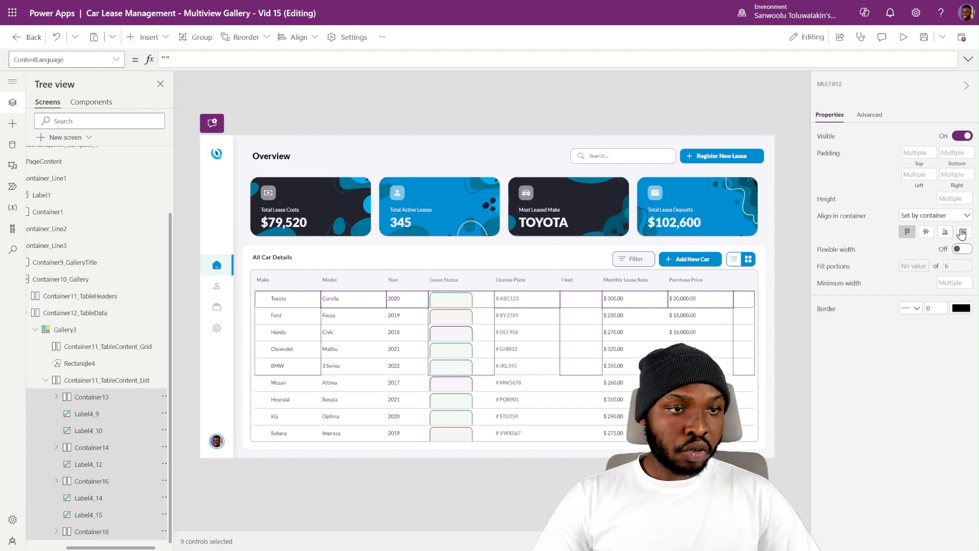
left_click(963, 233)
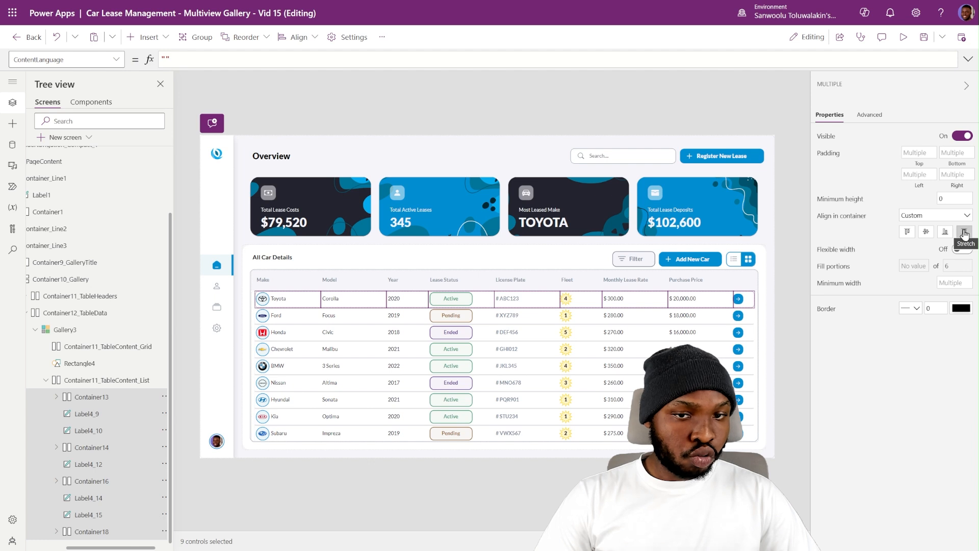
left_click(771, 278)
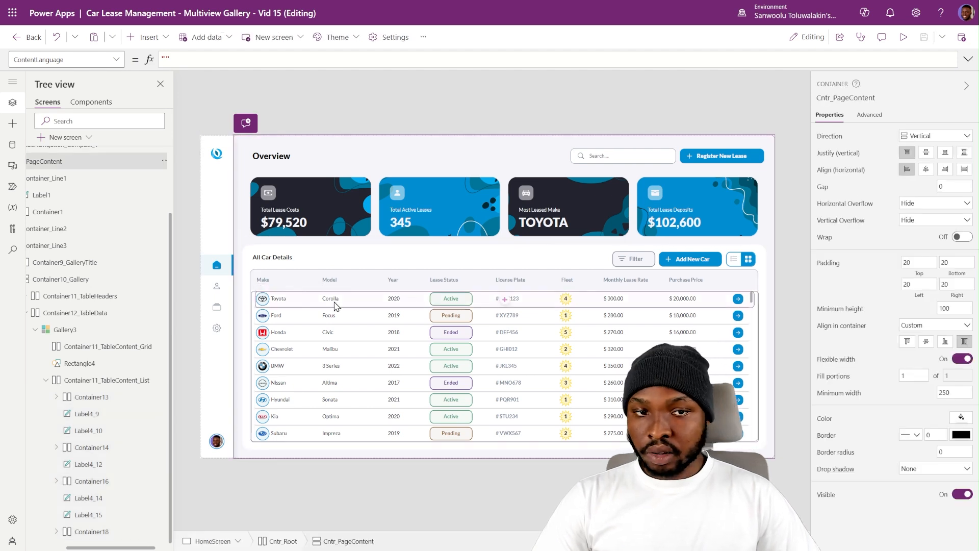
Inspect Container11_TableContent_Grid and the name of the toggle component in the All Car Details header.
left_click(105, 350)
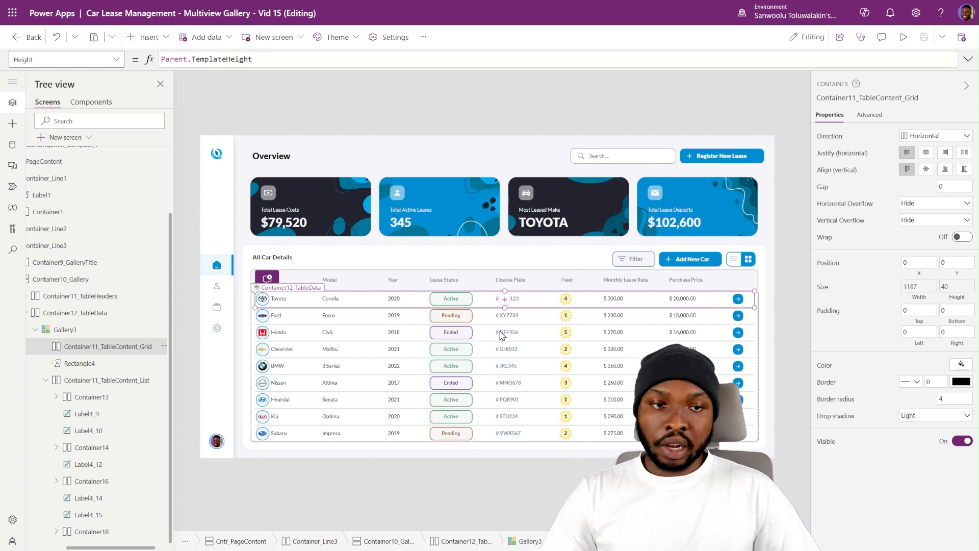
left_click(736, 261)
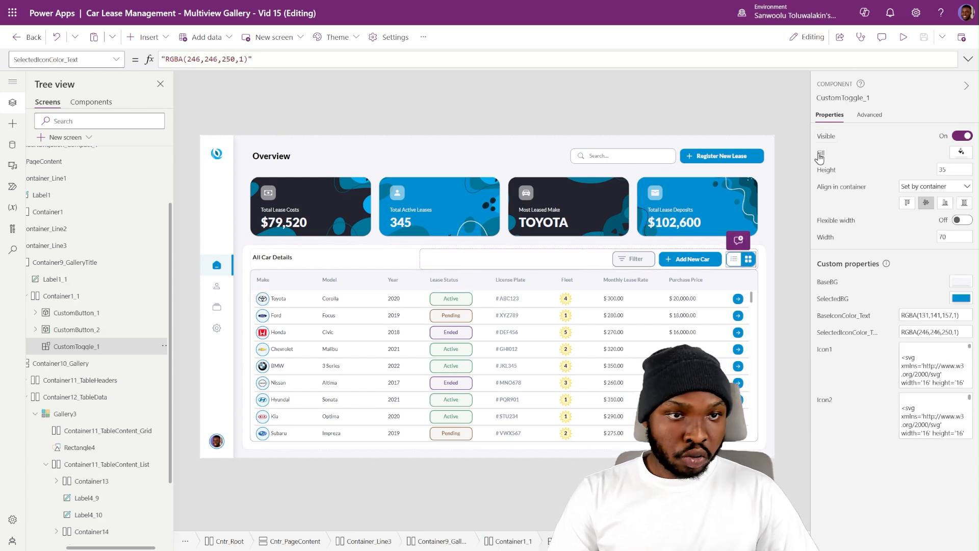
left_click(839, 97)
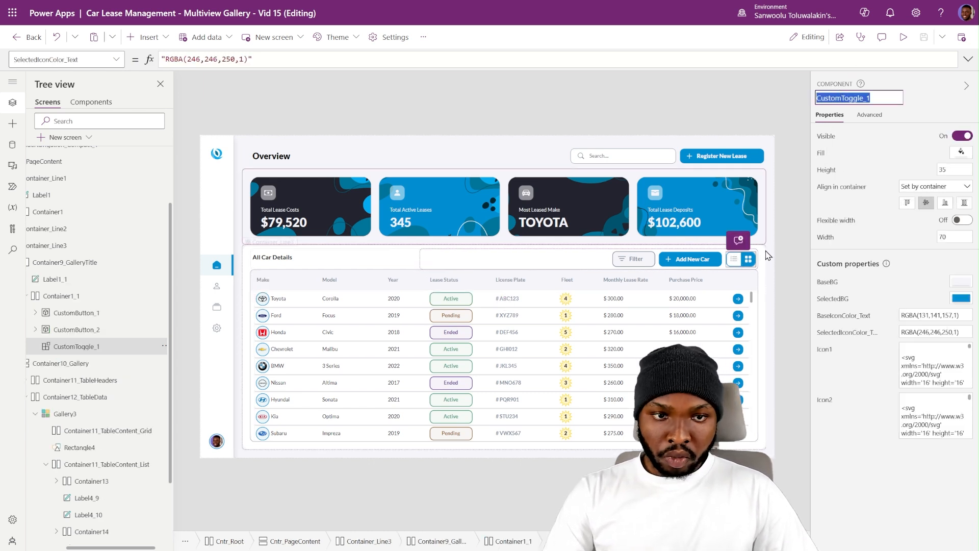
left_click(785, 270)
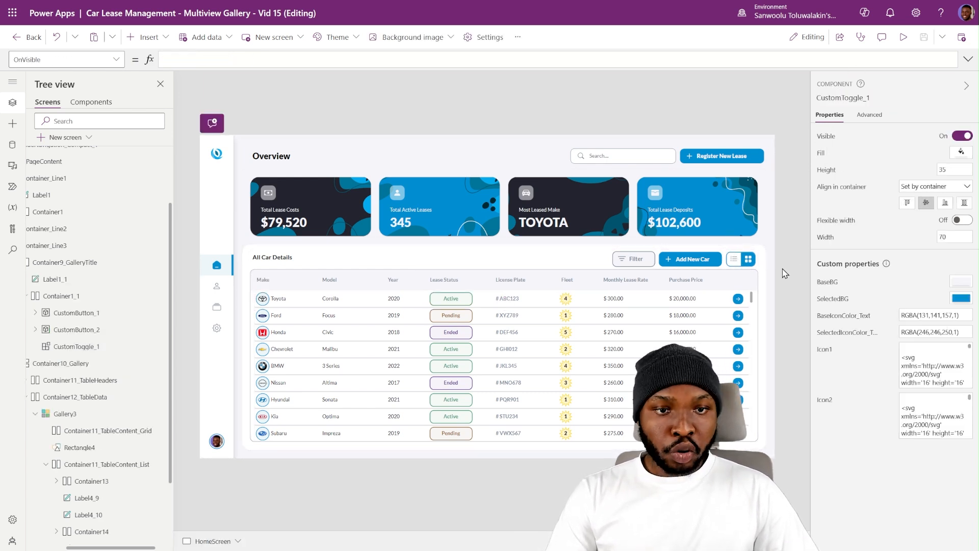
Switch the All Car Details toggle to its list icon and select Container11_TableContent_List.
left_click(93, 466)
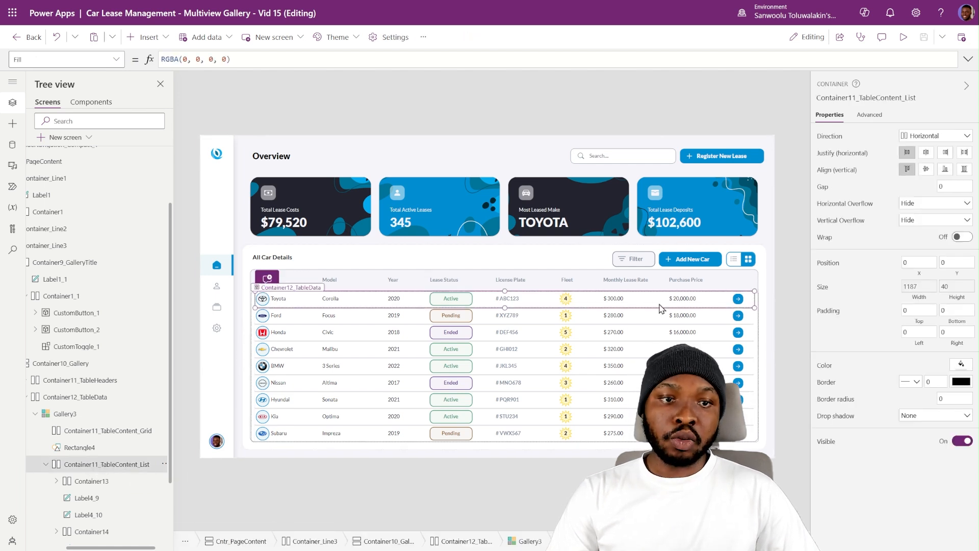
left_click(735, 263)
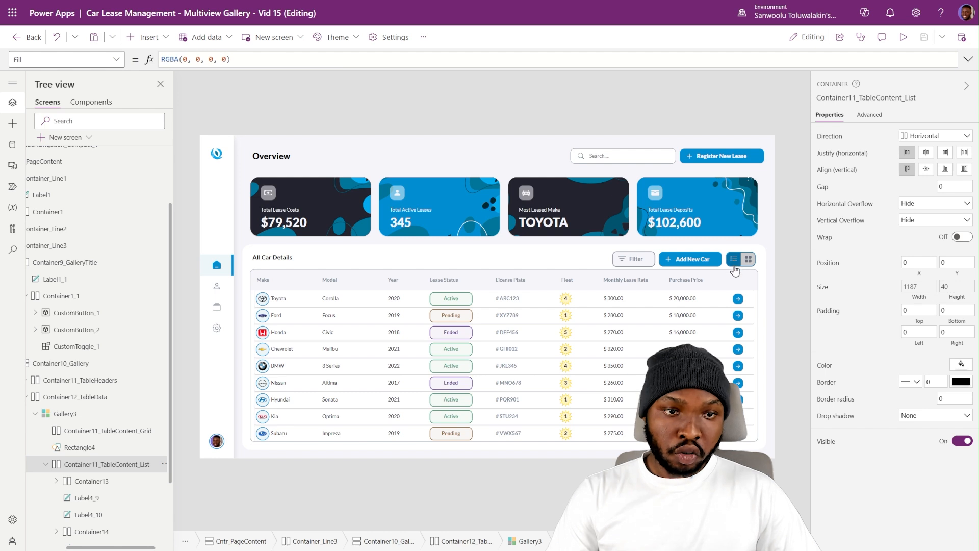
left_click(106, 470)
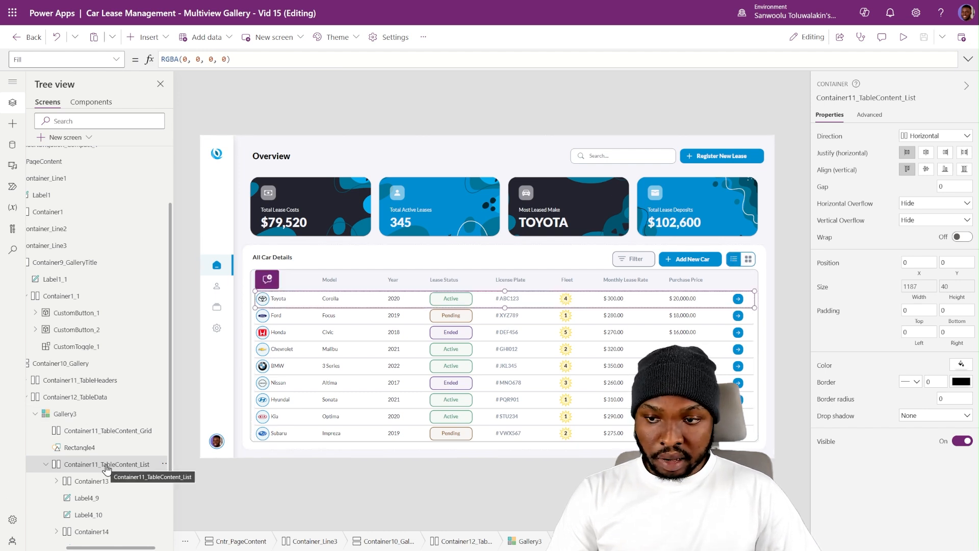
Set the Visible formula of Container11_TableContent_List to CustomToggle_1.ActiveToggleID = 1 and test it with the grid and list icons.
left_click(45, 464)
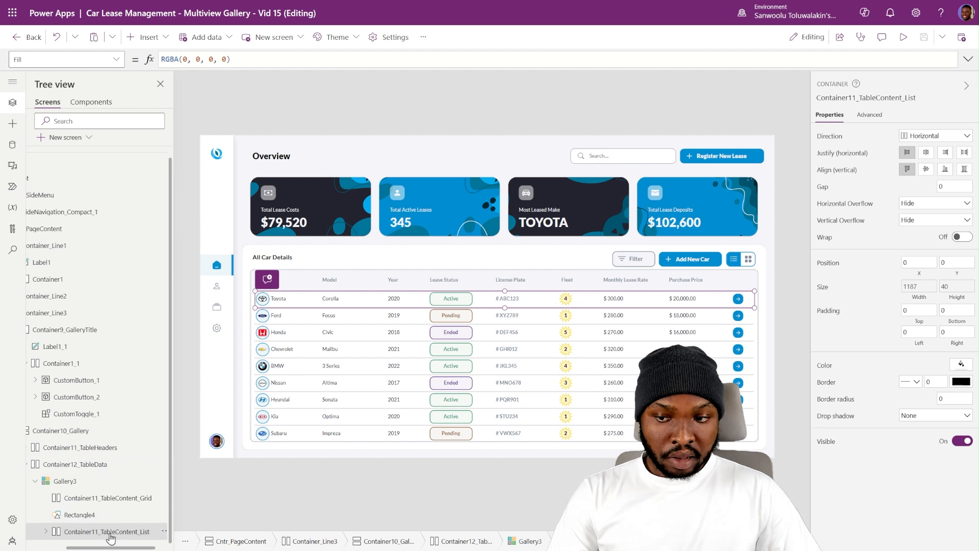
scroll(110, 538, "right", 3)
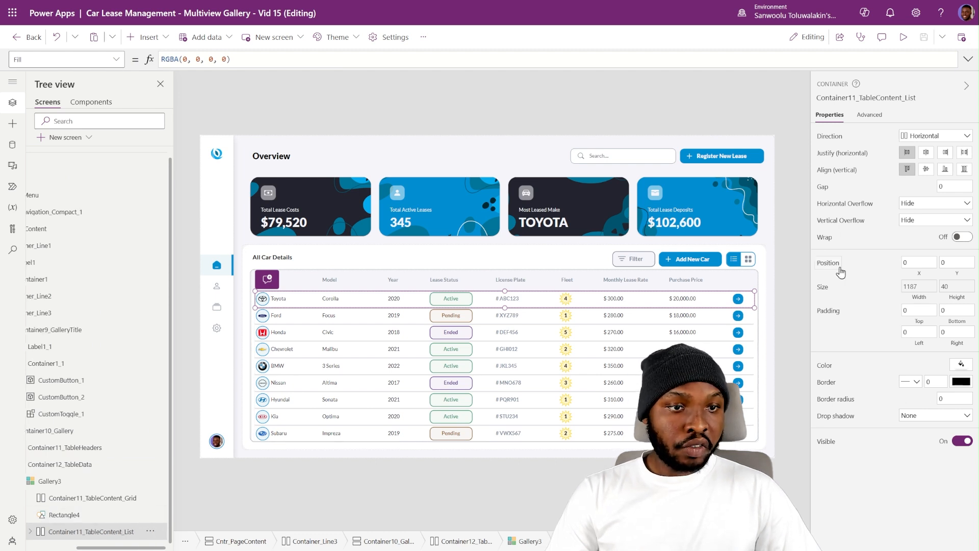
left_click(826, 442)
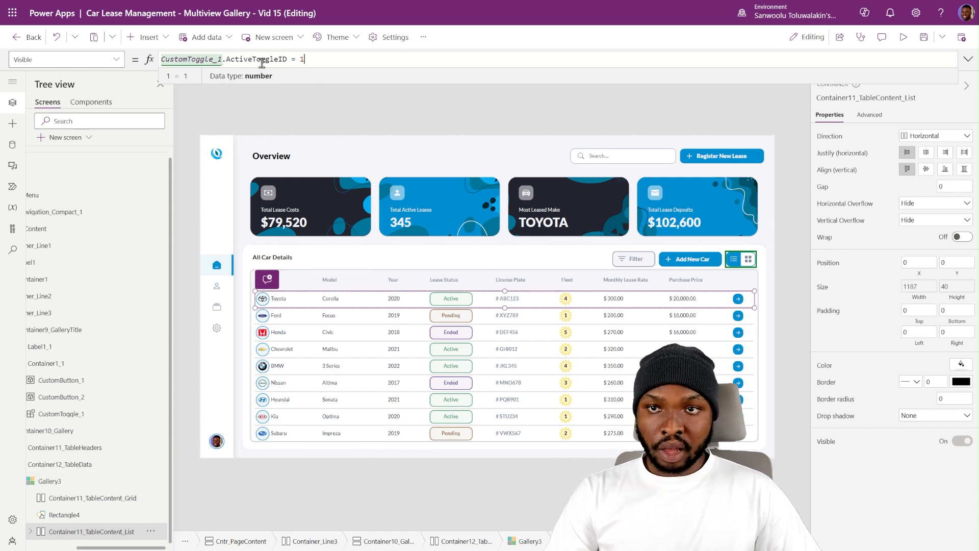
double_click(196, 59)
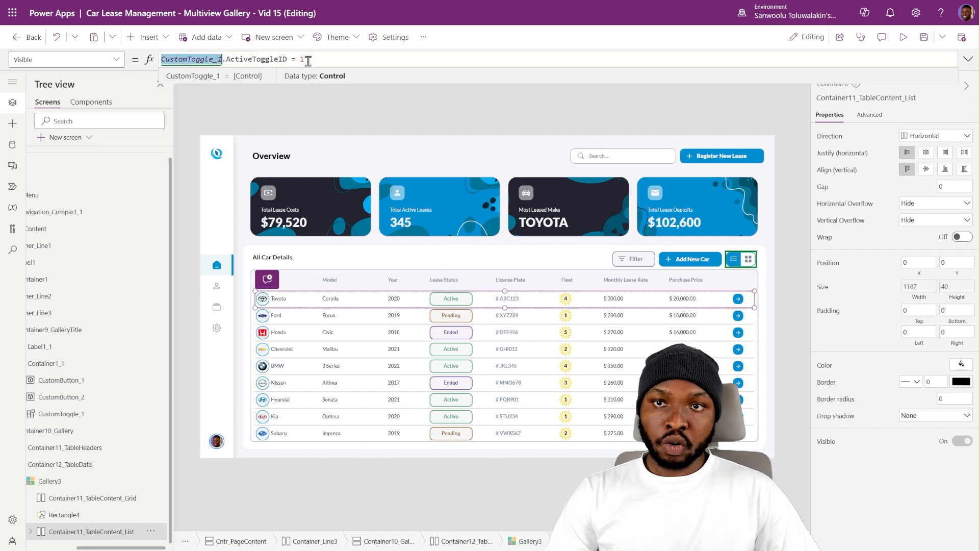
left_click(748, 259, "alt")
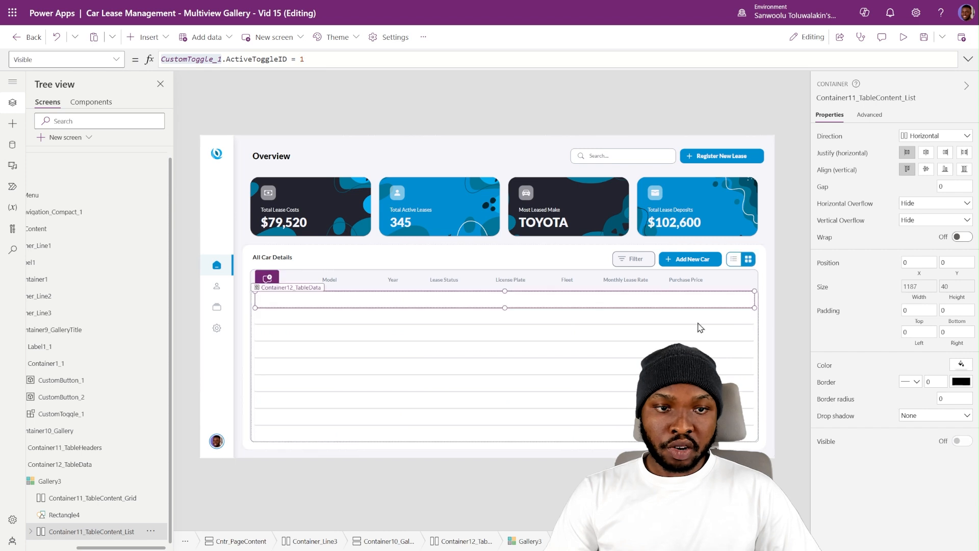
left_click(733, 259, "alt")
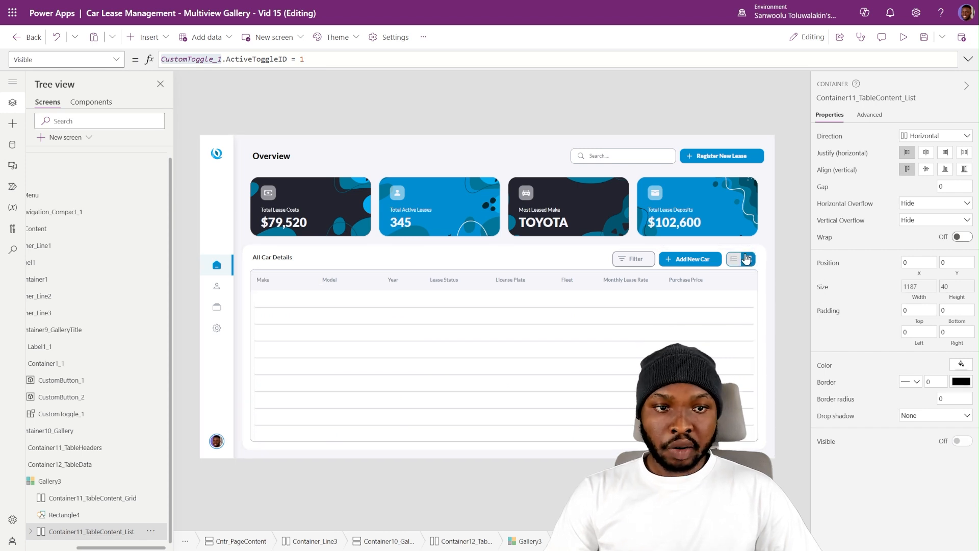
Copy the list container's visibility formula and apply it to the Visible property of Rectangle4.
triple_click(311, 58)
key("ctrl+c")
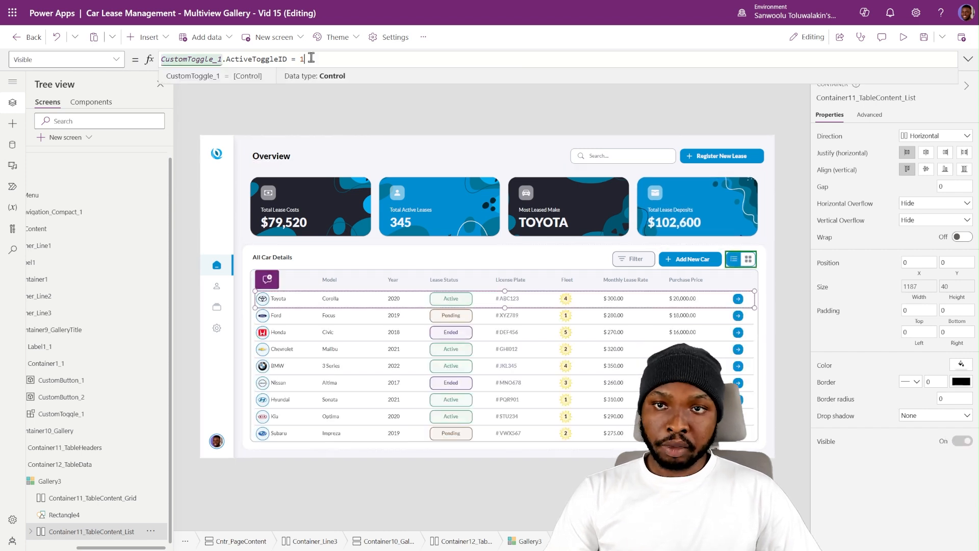
left_click(76, 515)
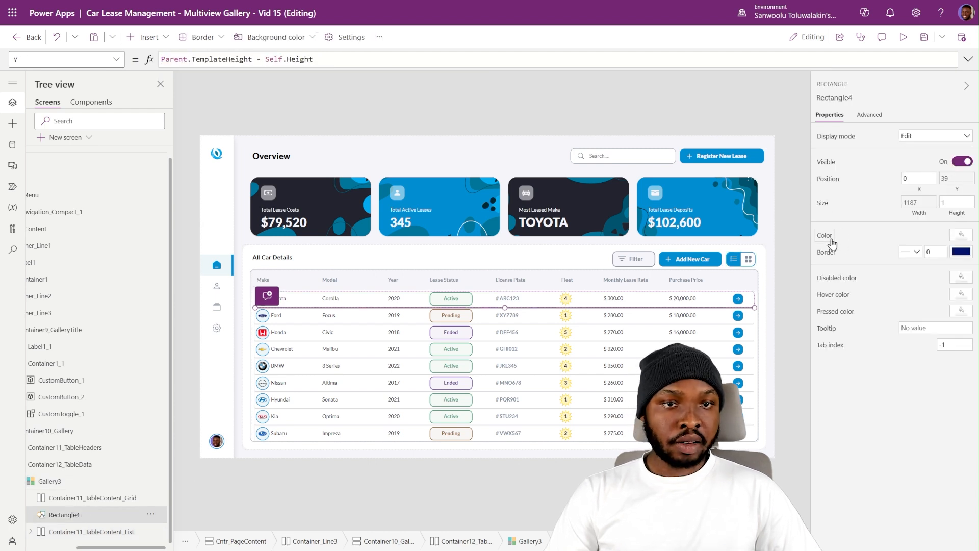
left_click(825, 164)
key("ctrl+v")
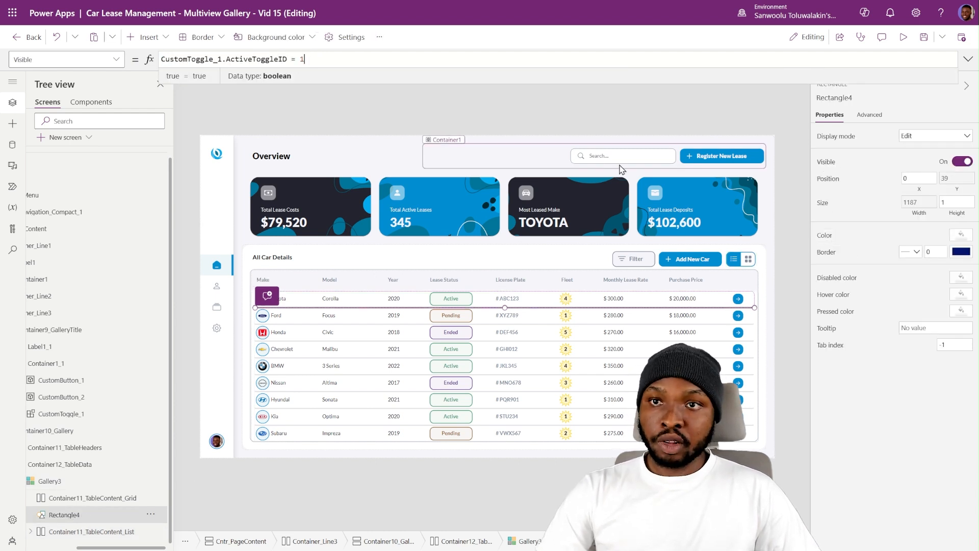
left_click(790, 202)
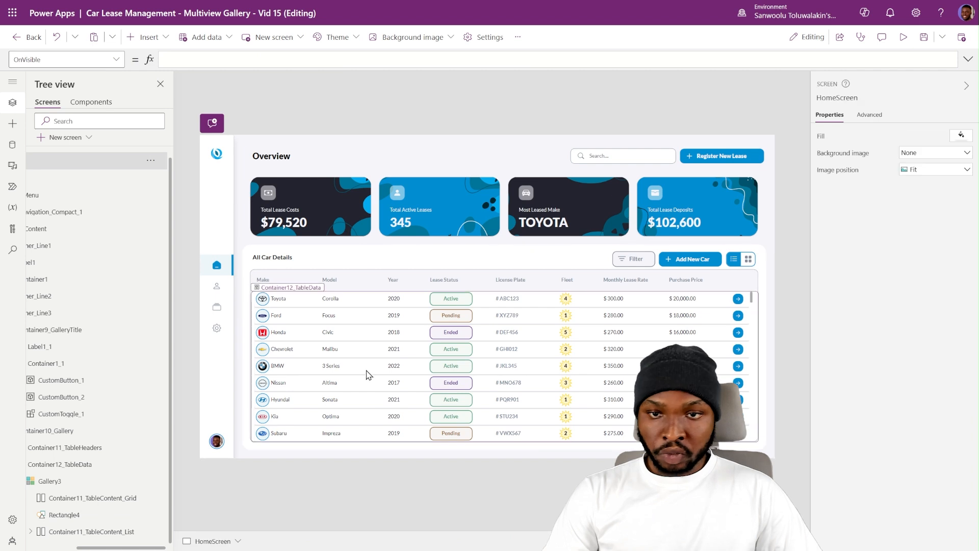
Set the Visible formula of Container11_TableHeaders to CustomToggle_1.ActiveToggleID = 1 and test the toggle in both views.
left_click(93, 447)
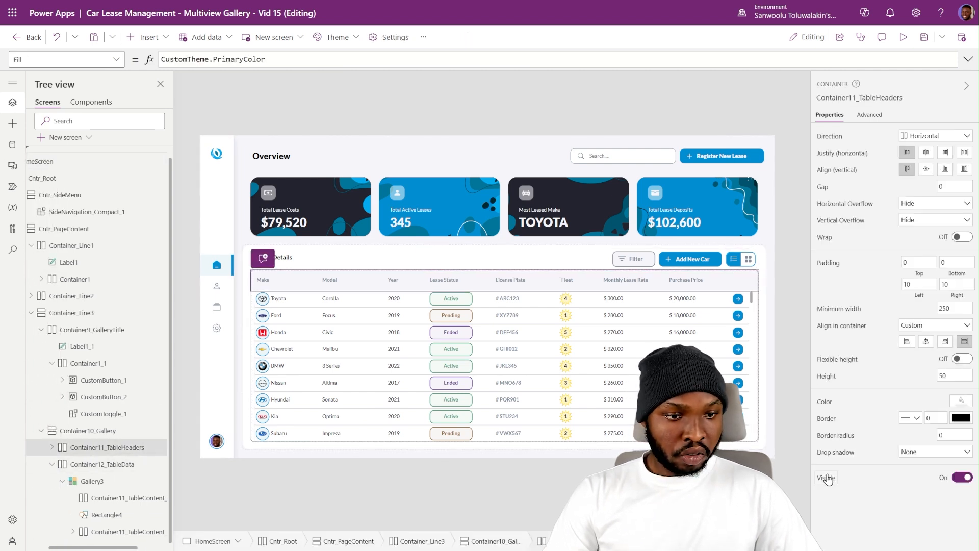
left_click(828, 479)
key("ctrl+a")
key("ctrl+v")
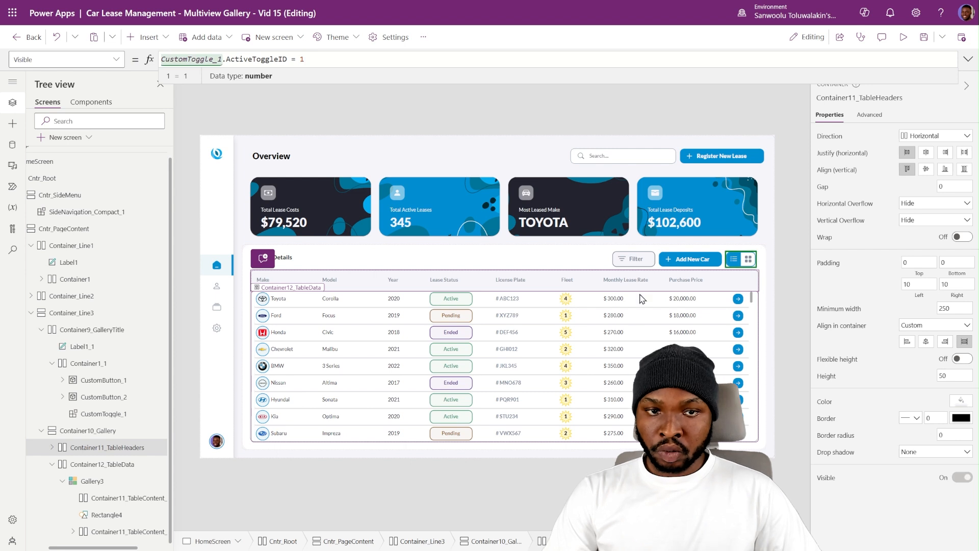
left_click(794, 180)
left_click(747, 261, "alt")
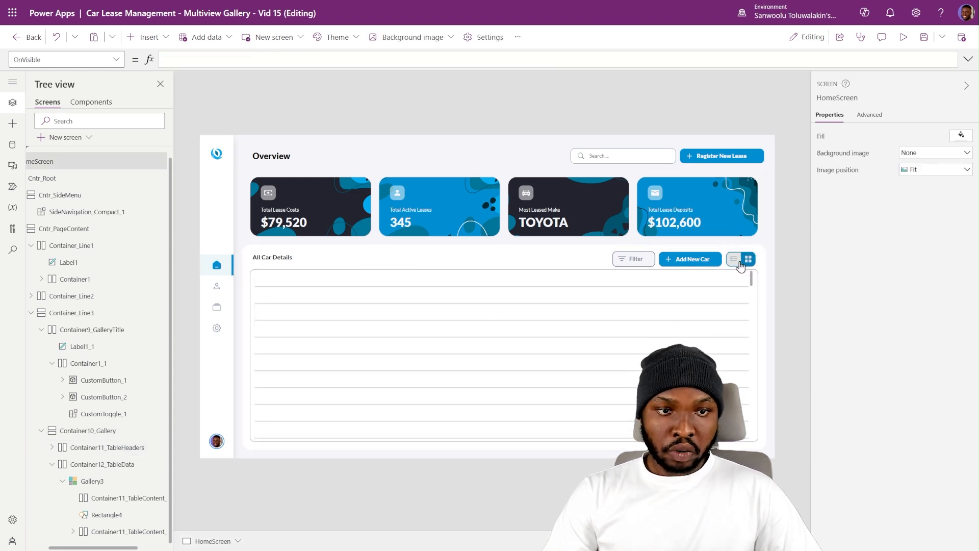
left_click(739, 261, "alt")
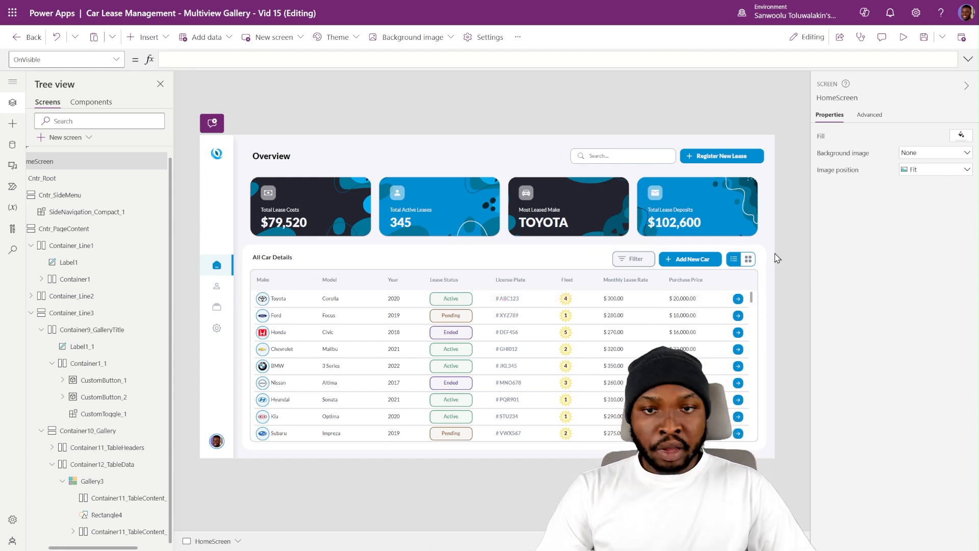
Switch to the grid view and set Gallery3's WrapCount to If(CustomToggle_1.ActiveToggleID = 1, 1, 3).
left_click(747, 261)
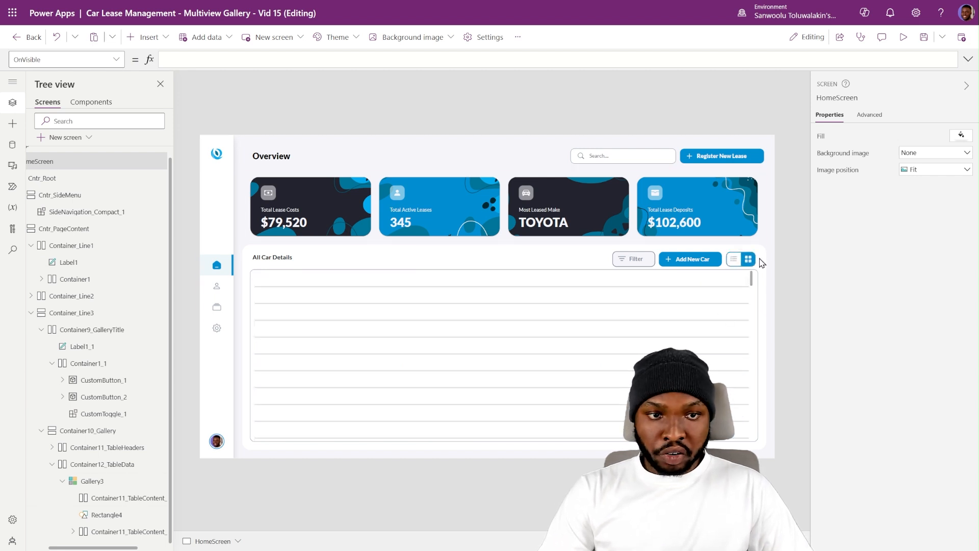
left_click(94, 482)
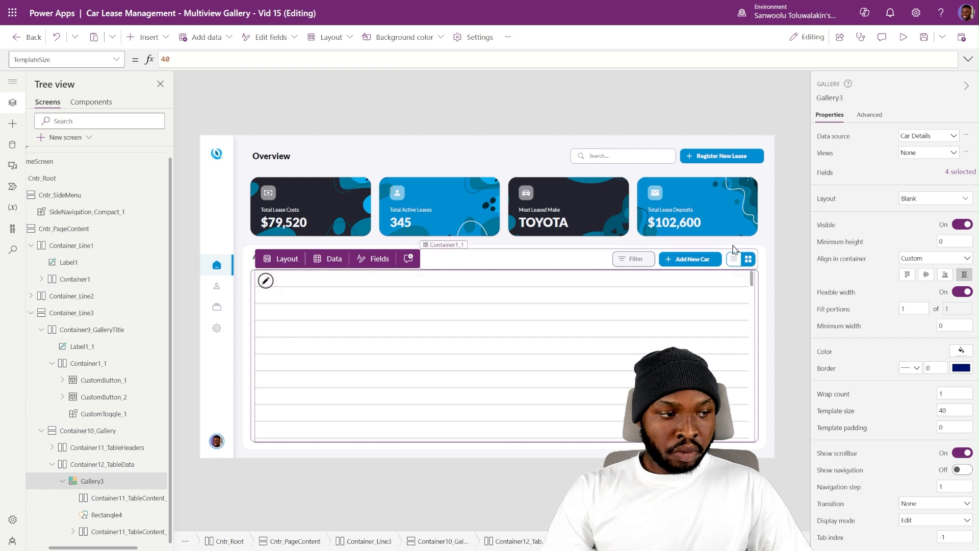
left_click(843, 397)
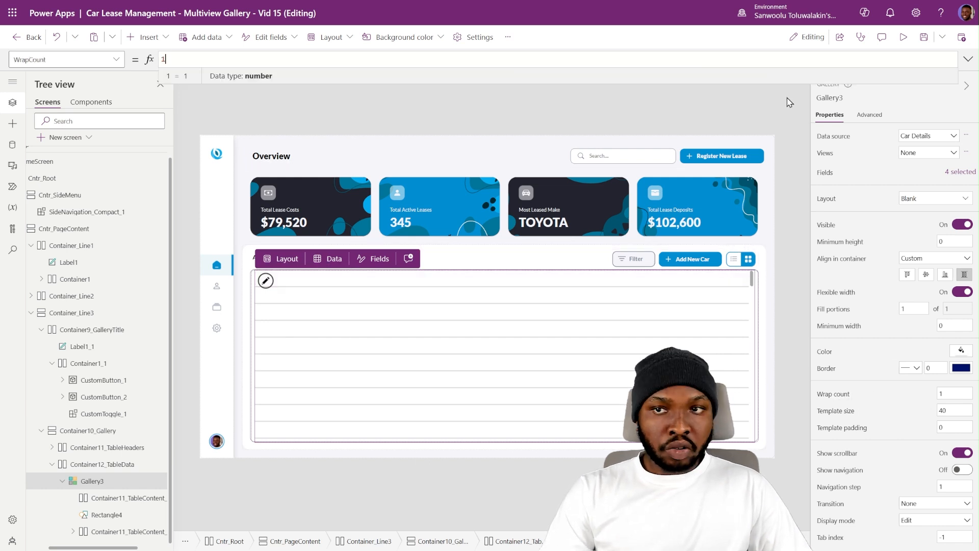
left_click(968, 59)
key("ctrl+a")
type("If(     CustomToggle_1.ActiveToggleID = 1,     1,     3 )")
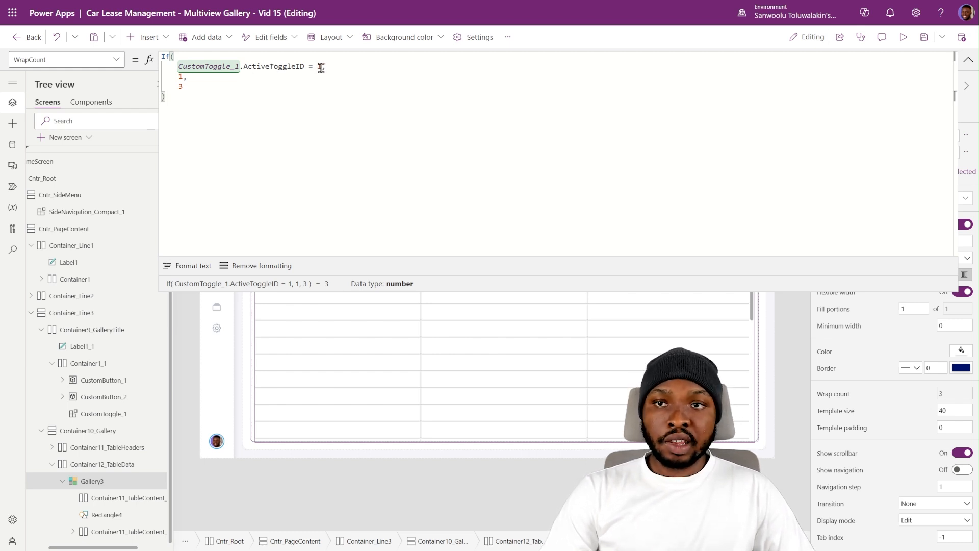
left_click_drag(187, 76, 179, 76)
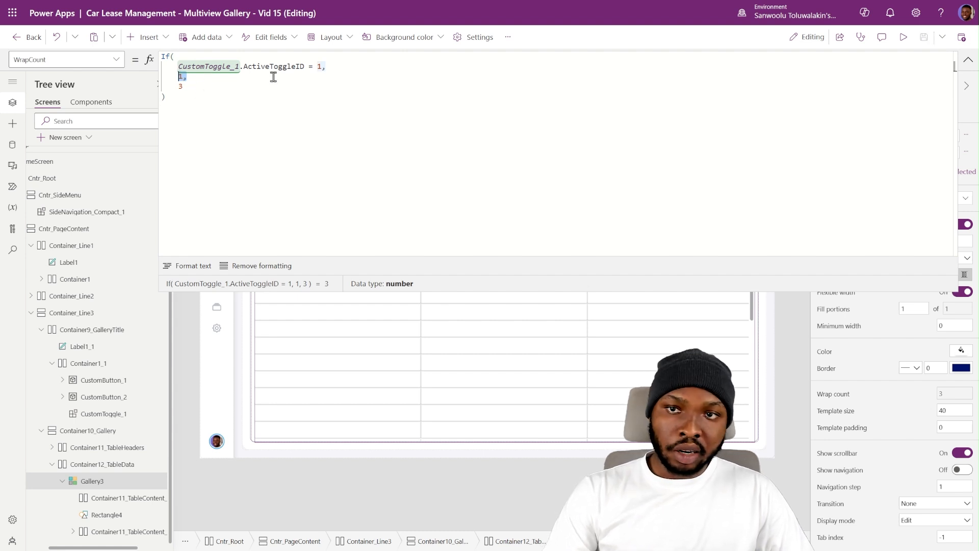
left_click(180, 86)
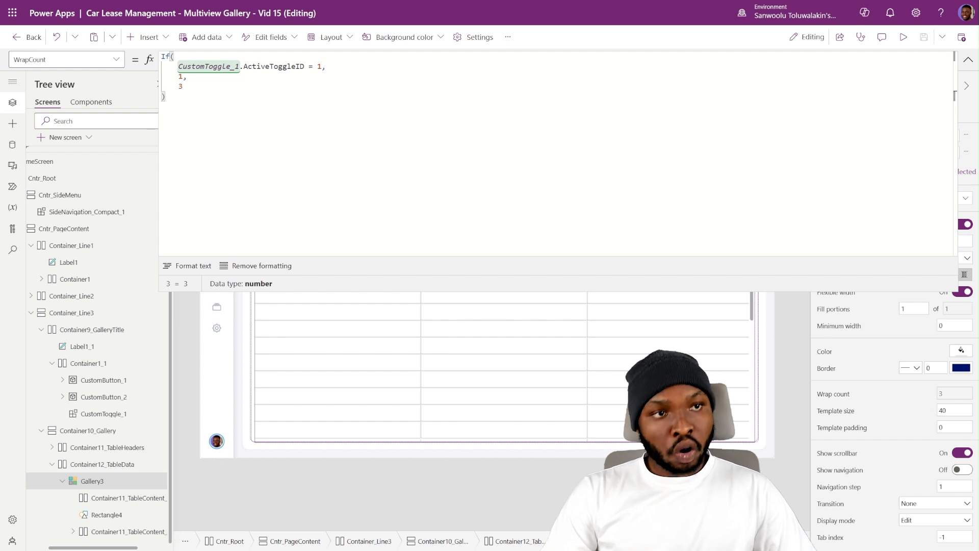
left_click(968, 60)
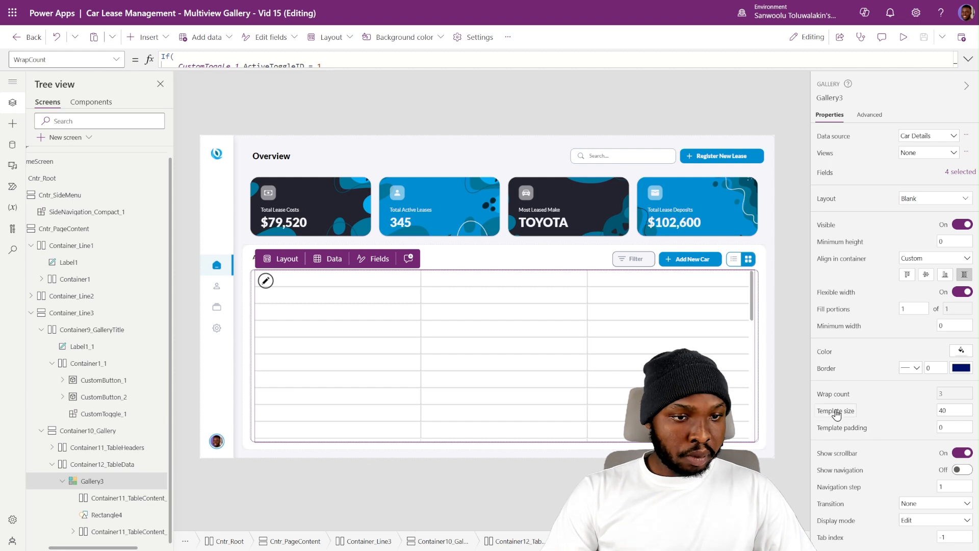
Set Gallery3's TemplateSize to If(CustomToggle_1.ActiveToggleID = 1, 40, 180).
left_click(831, 411)
left_click(967, 60)
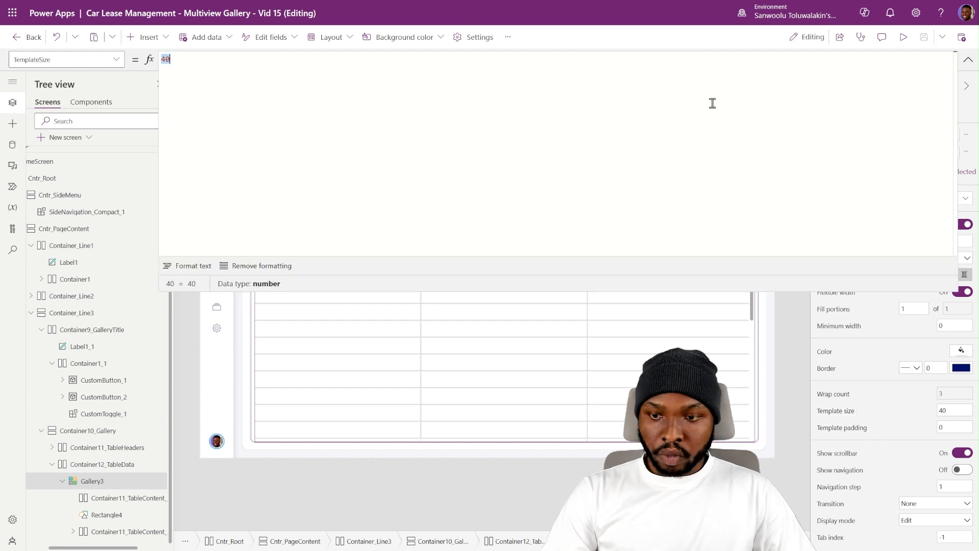
key("ctrl+a")
type("If(     CustomToggle_1.ActiveToggleID = 1,     40,     180 )")
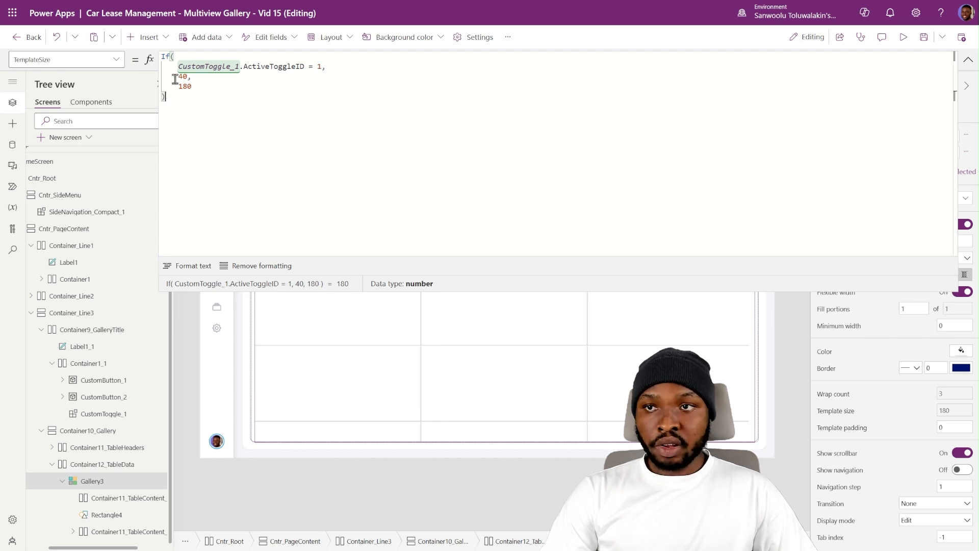
left_click_drag(173, 75, 208, 92)
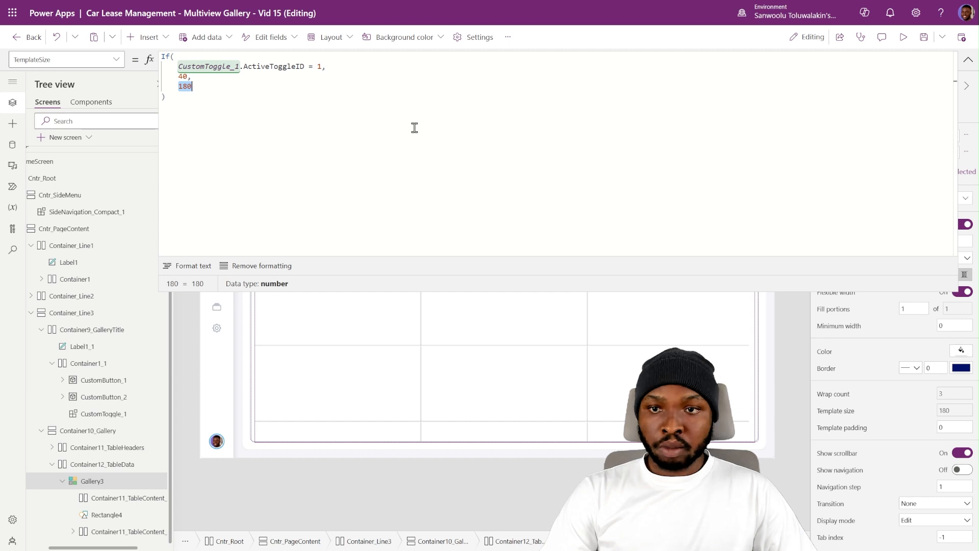
left_click(968, 60)
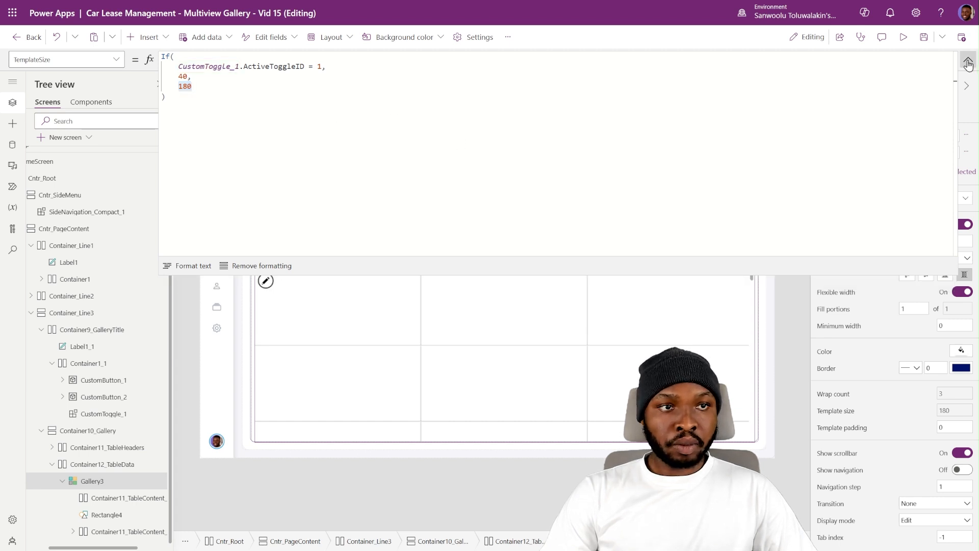
left_click(761, 321)
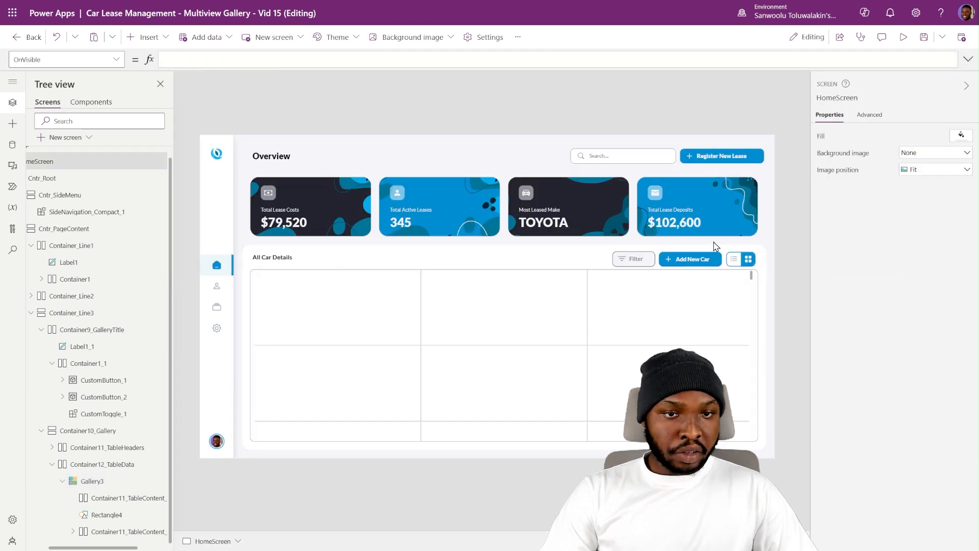
Set the border radius of Container11_TableContent_Grid to 0 and its drop shadow to None.
left_click(748, 259)
left_click(306, 306)
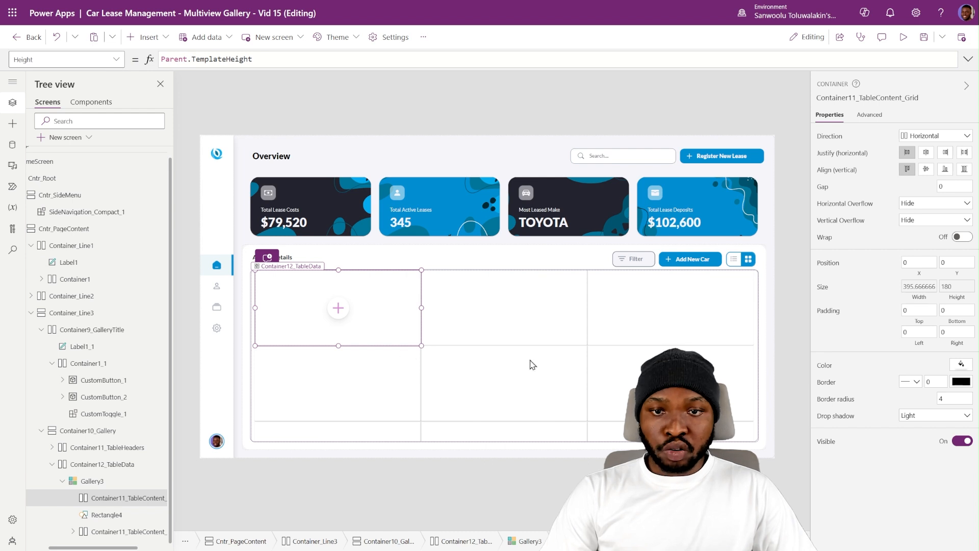
left_click(951, 398)
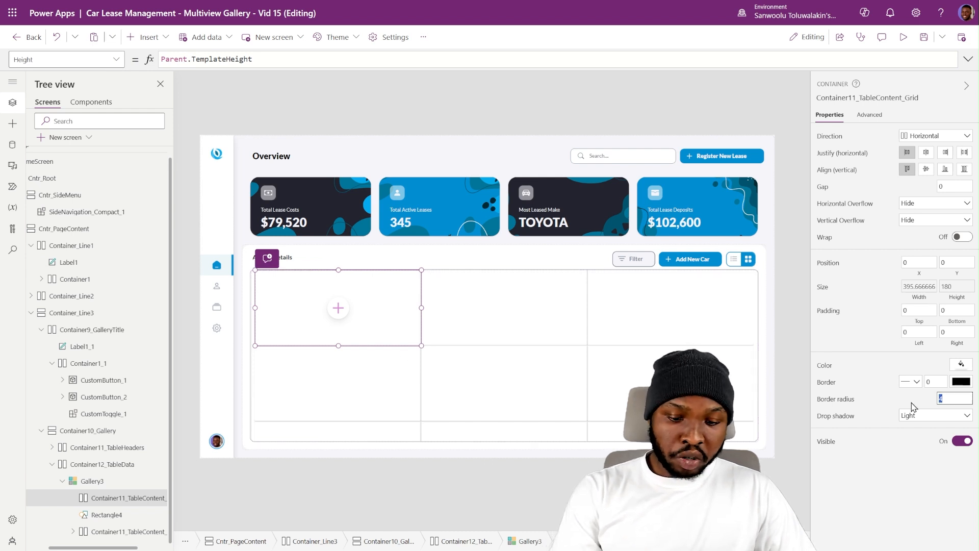
type("0")
left_click(936, 416)
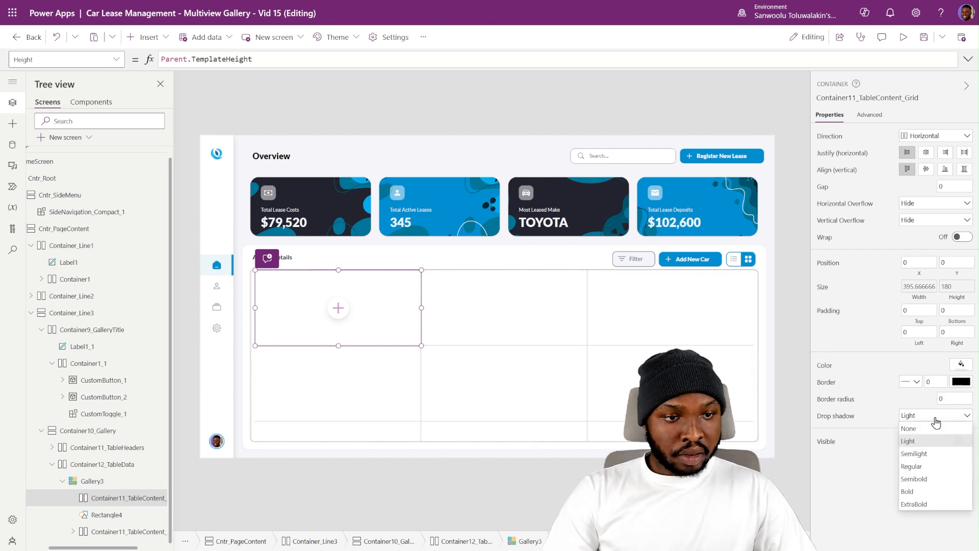
left_click(925, 437)
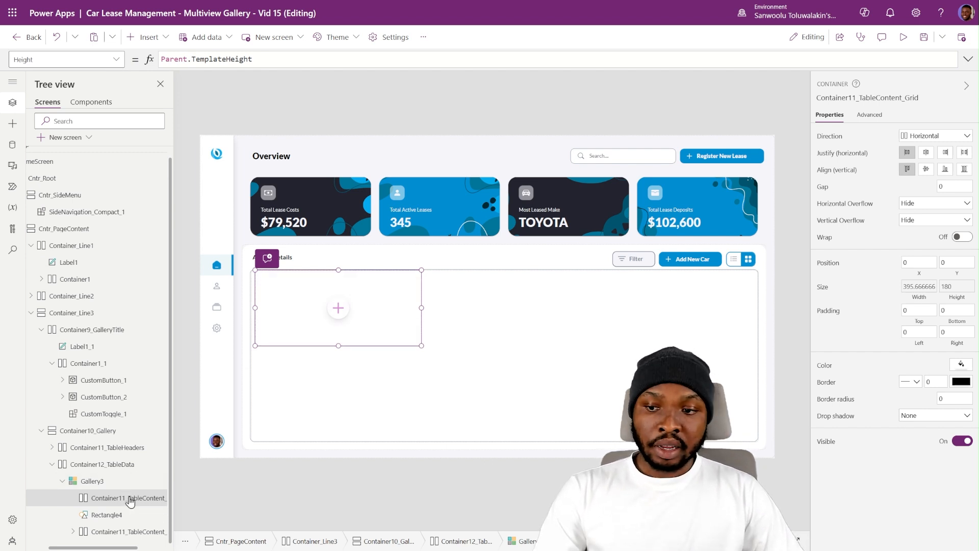
Insert a vertical container inside Container11_TableContent_Grid.
left_click(144, 36)
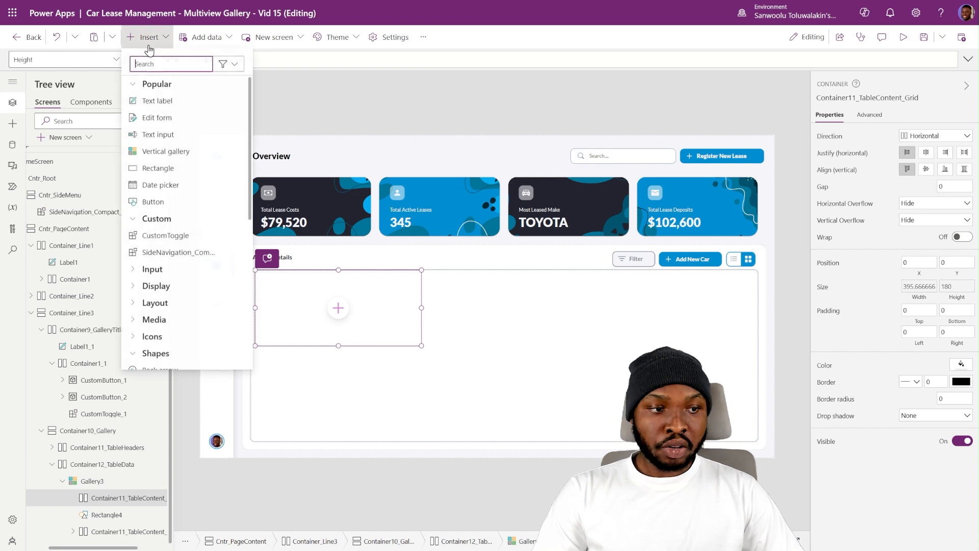
type("cont")
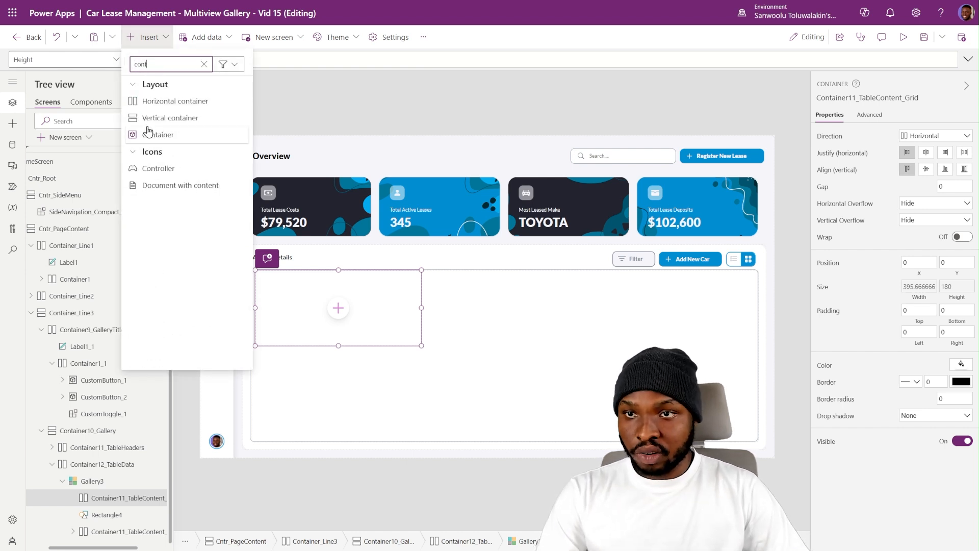
left_click(151, 118)
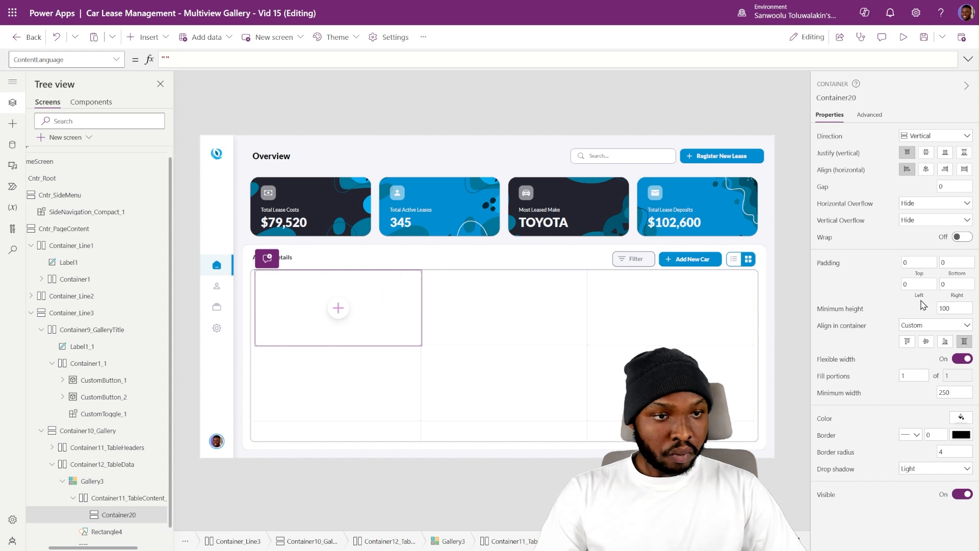
Set the minimum height and minimum width of Container20 to 0.
left_click_drag(959, 311, 912, 319)
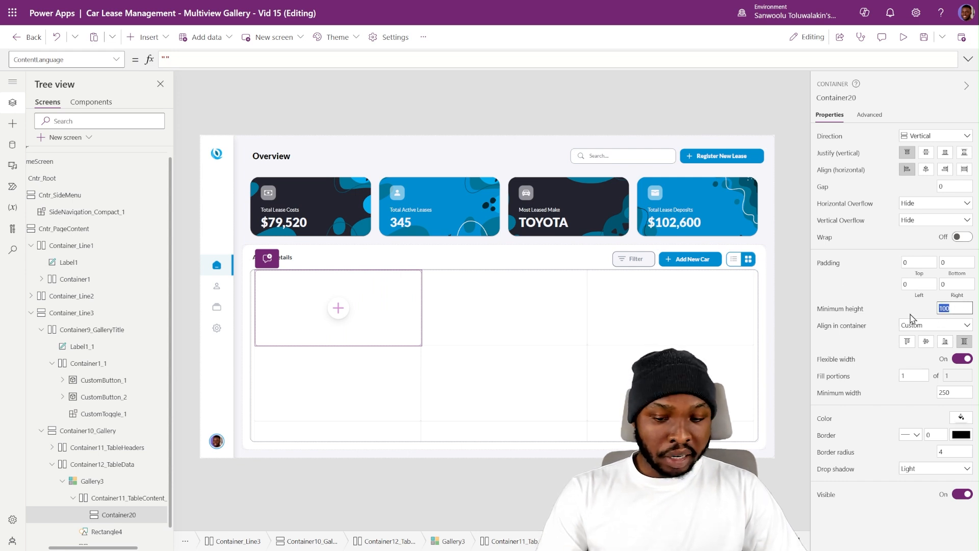
type("0")
left_click_drag(963, 394, 892, 404)
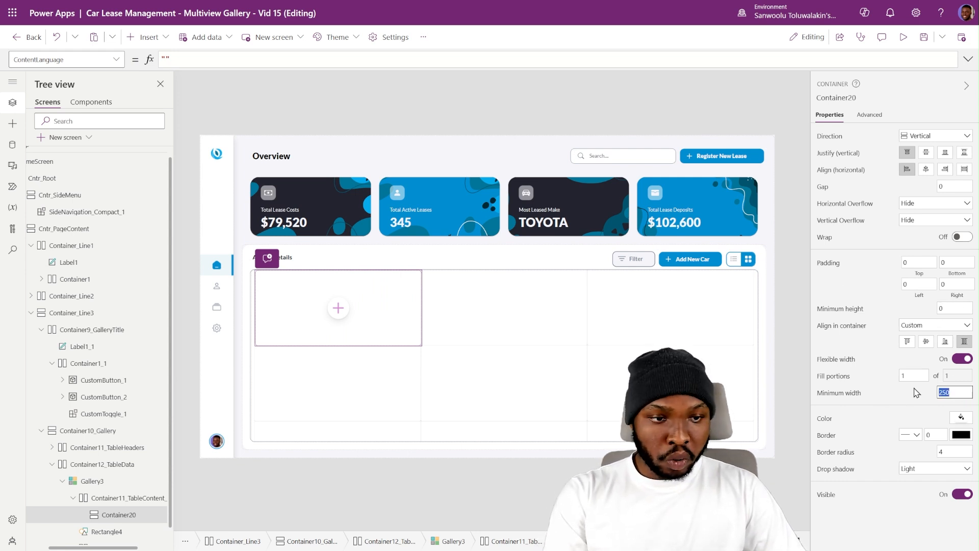
type("0")
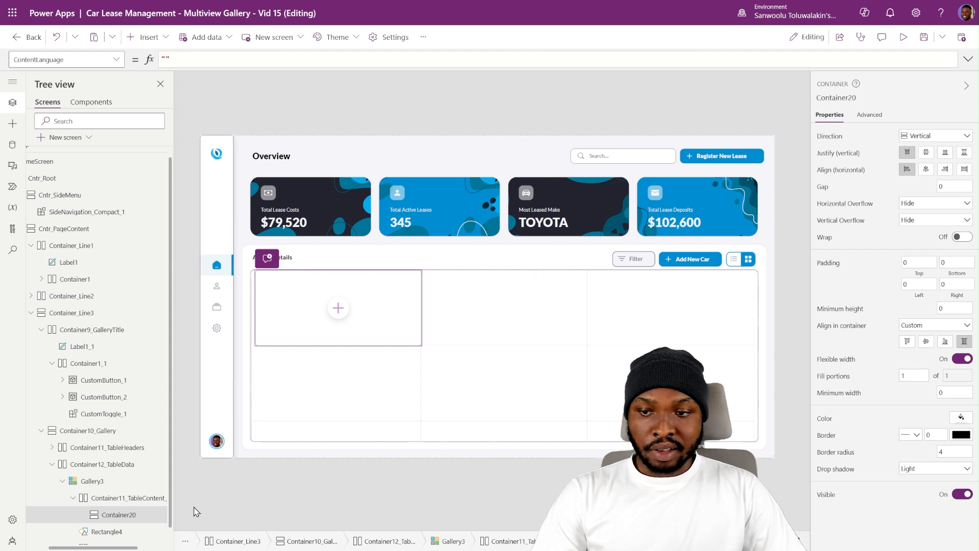
Set the padding of Container11_TableContent_Grid to 10 at the top and bottom, 5 on the left and 15 on the right.
left_click(116, 499)
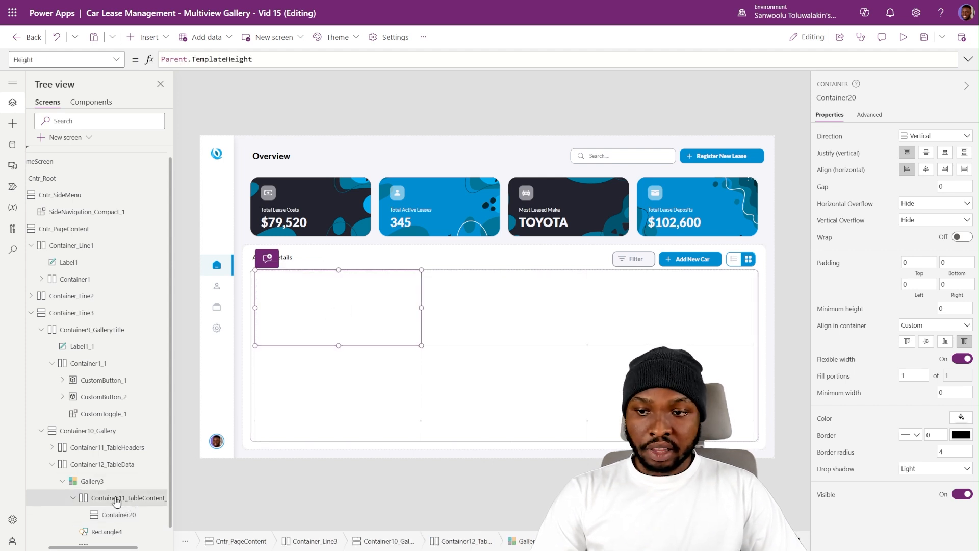
scroll(124, 494, "down", 1)
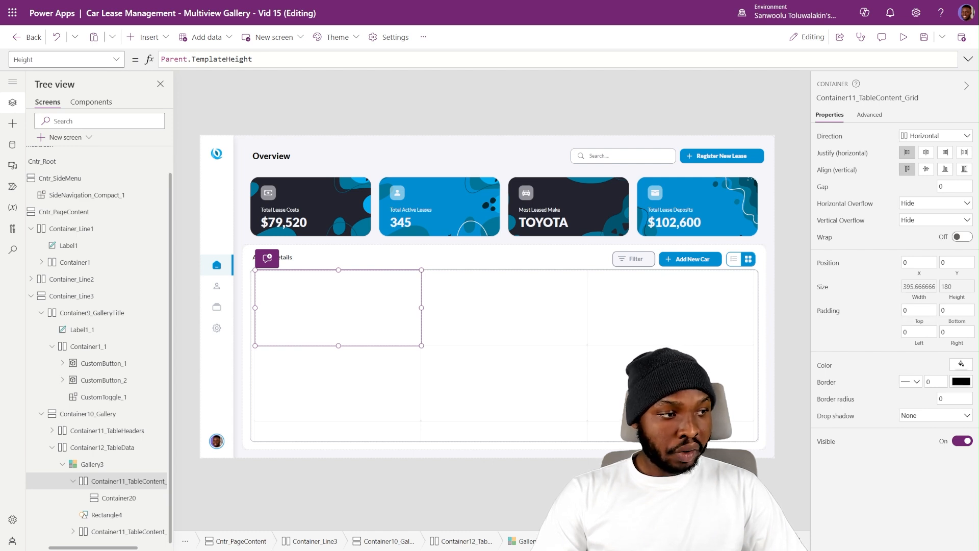
left_click(919, 311)
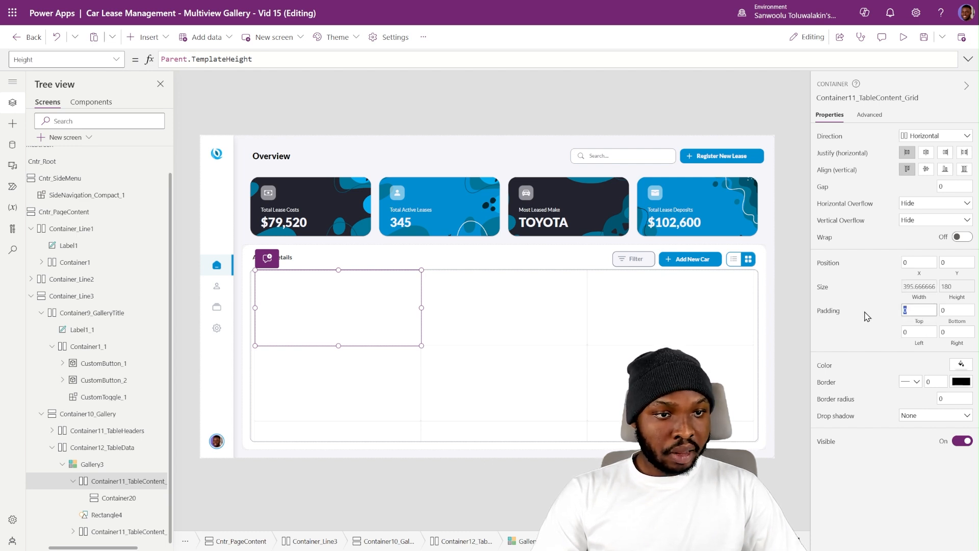
type("10")
left_click(944, 310)
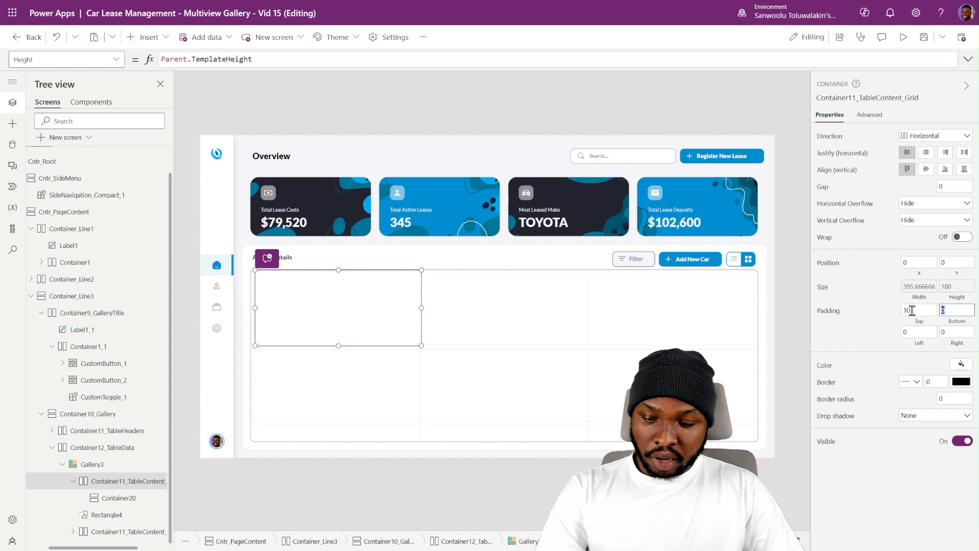
type("10")
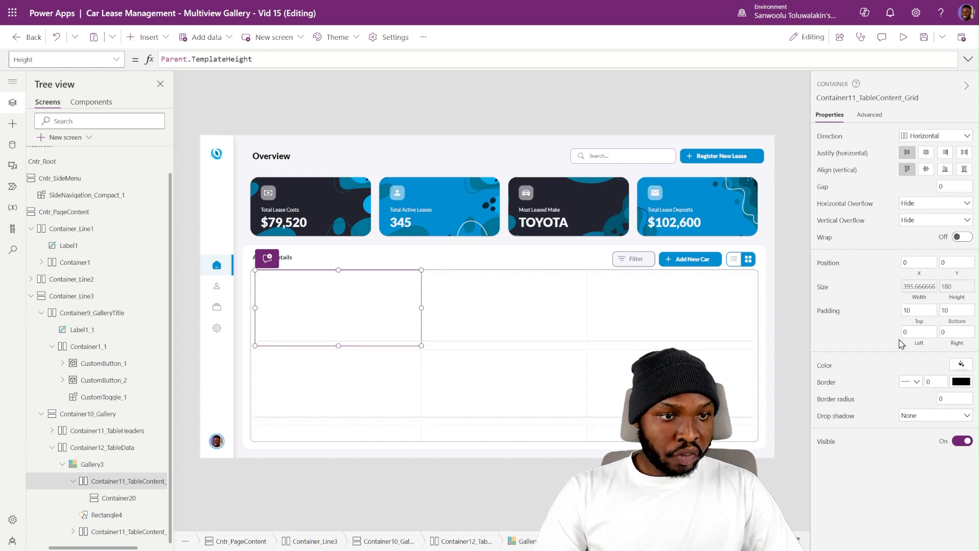
left_click(913, 332)
type("5")
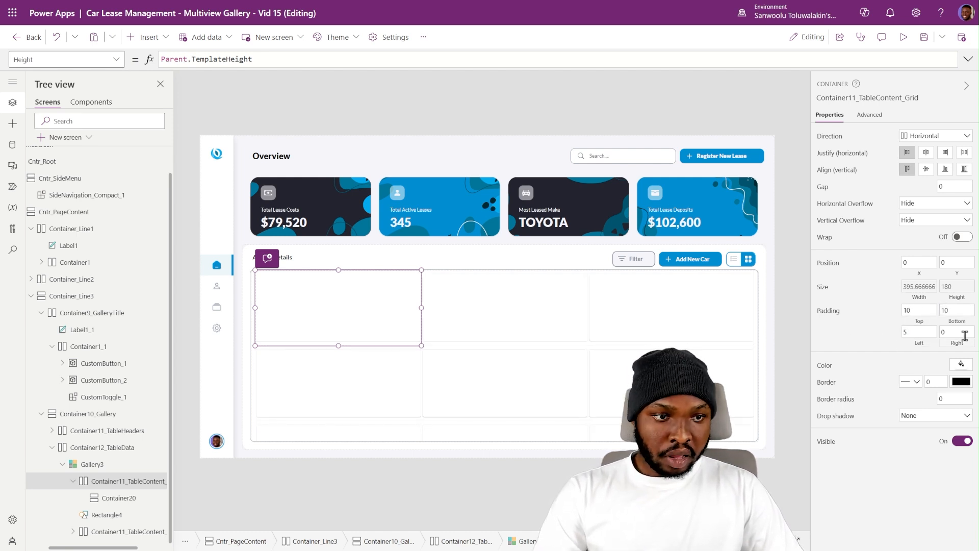
left_click_drag(963, 334, 908, 335)
type("15")
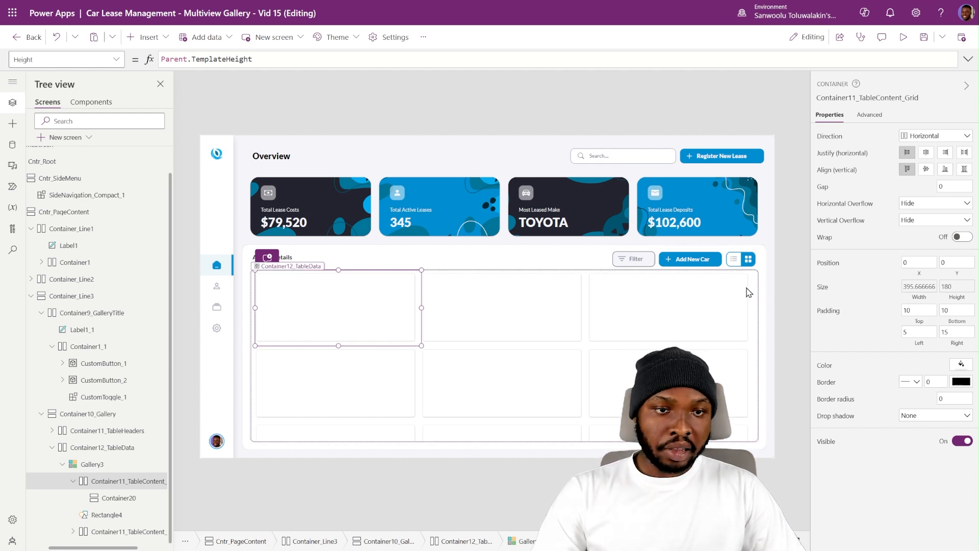
left_click(782, 280)
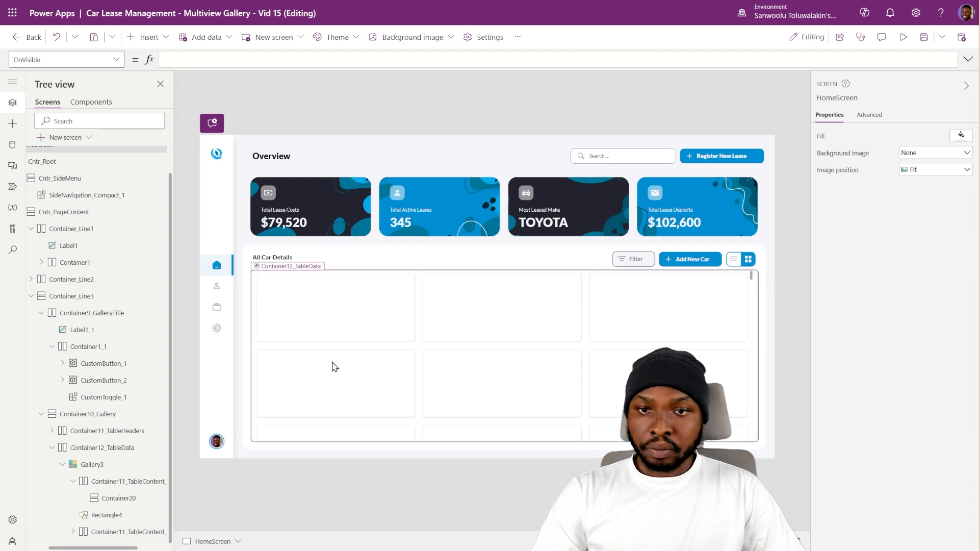
Rename Container20 inside the grid container as Container20_GalleryItem.
left_click(347, 333)
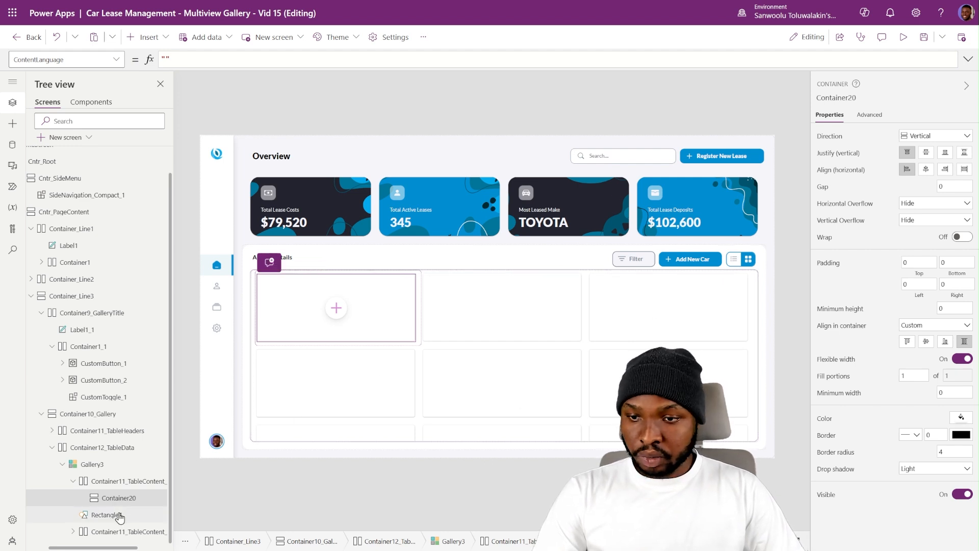
scroll(113, 482, "right", 2)
double_click(94, 499)
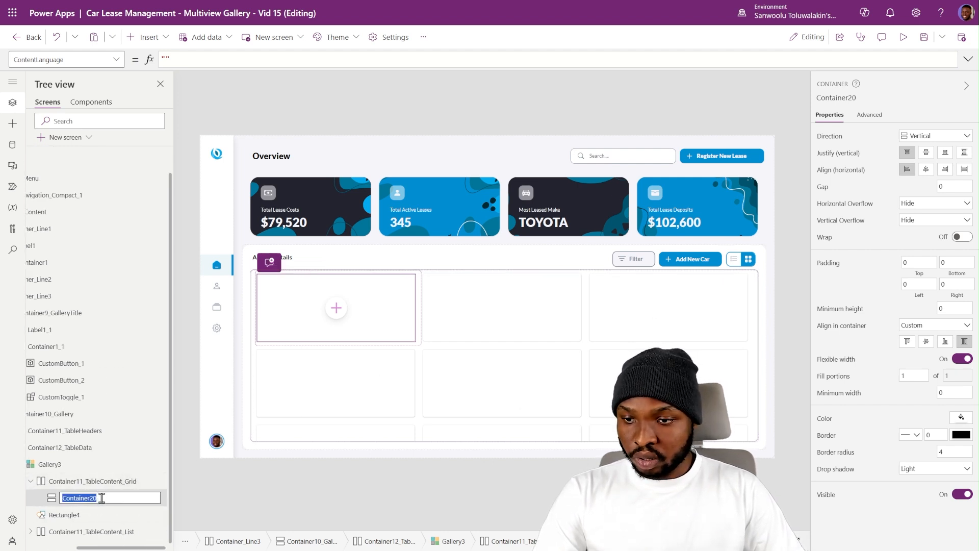
key("End")
type("_")
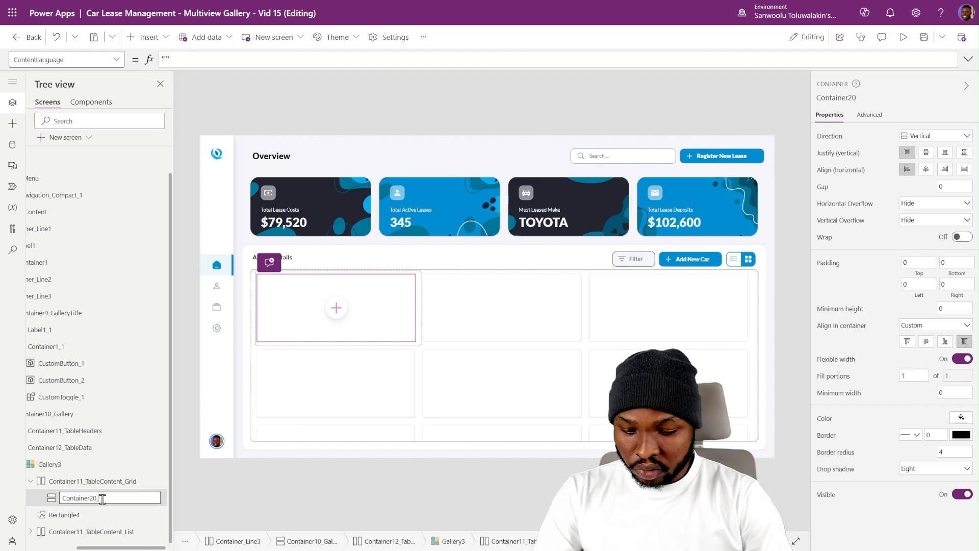
type("GalleryTe")
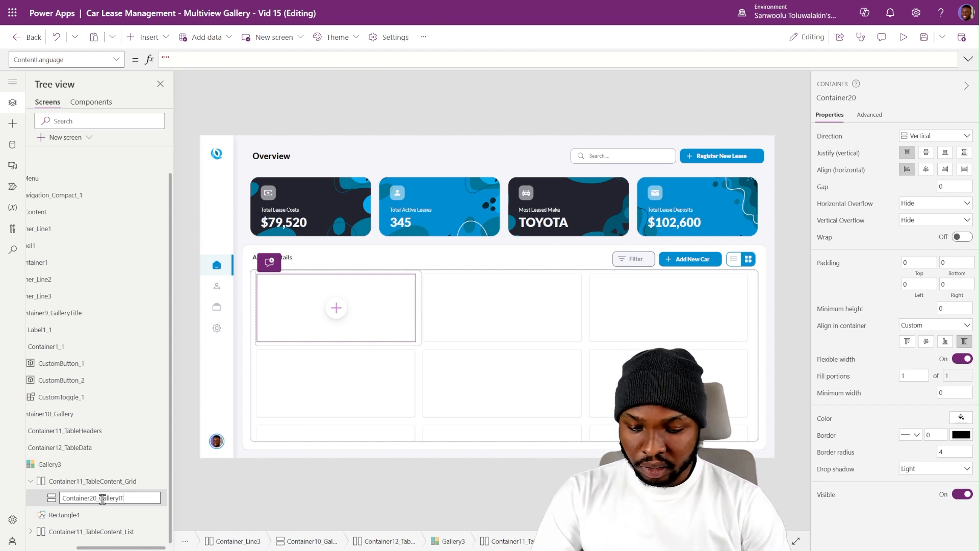
type("m")
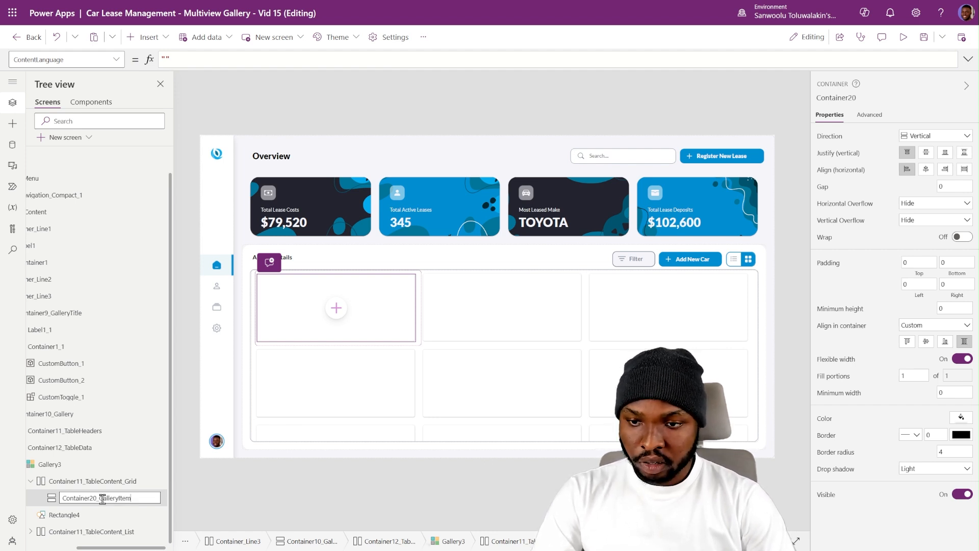
left_click(199, 499)
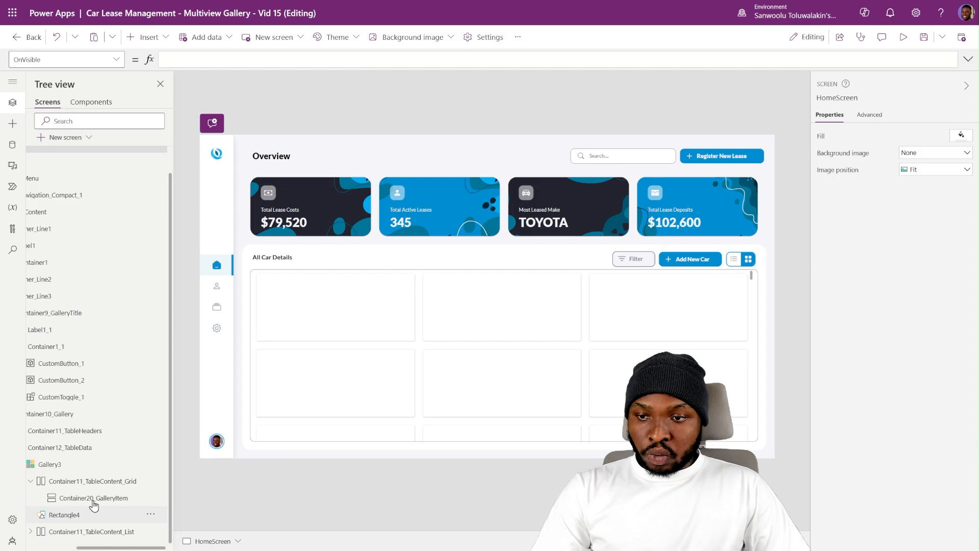
Insert a vertical container inside Container20_GalleryItem and change its direction to Horizontal.
left_click(102, 496)
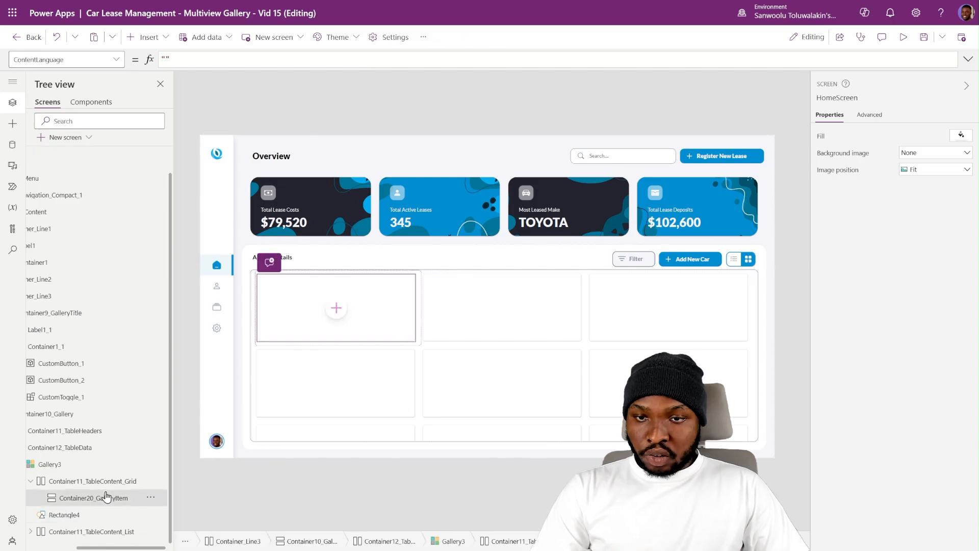
left_click(148, 38)
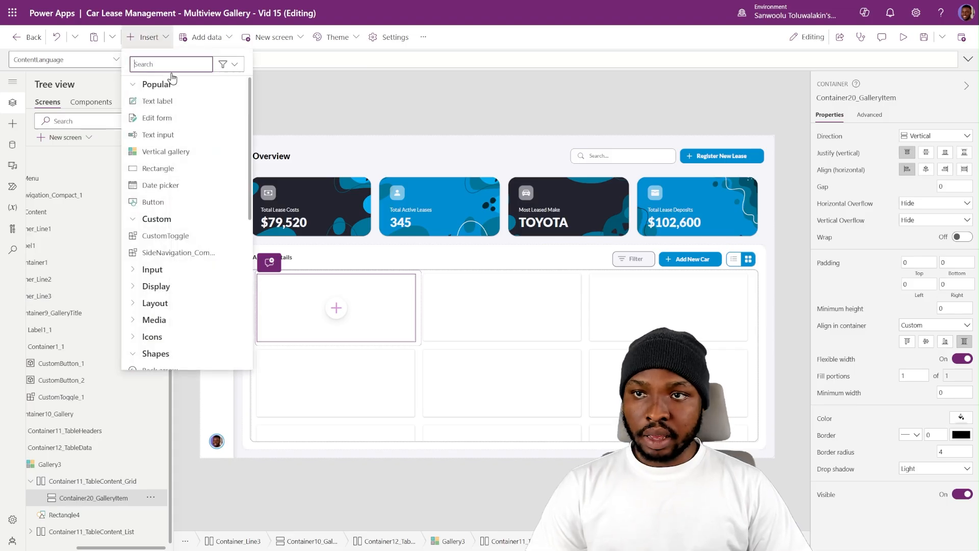
type("cont")
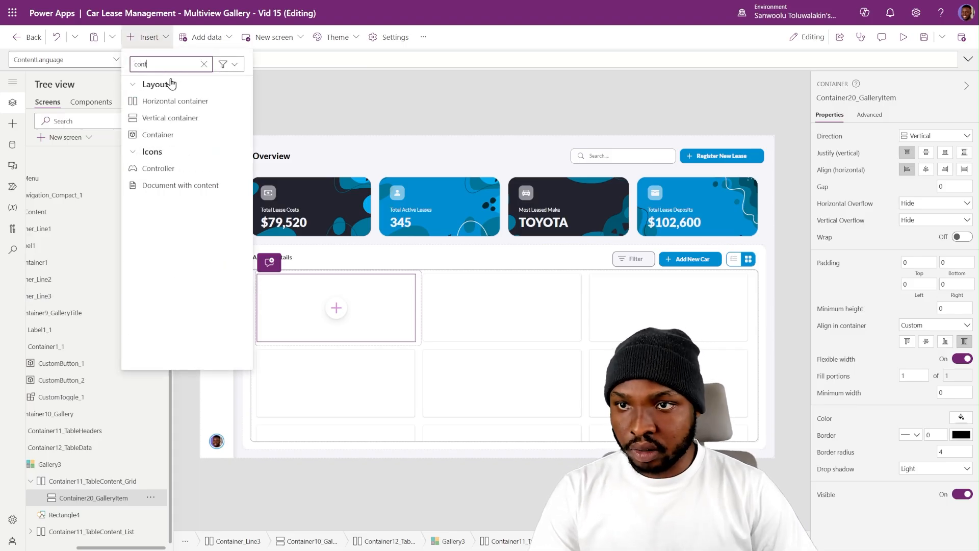
left_click(185, 118)
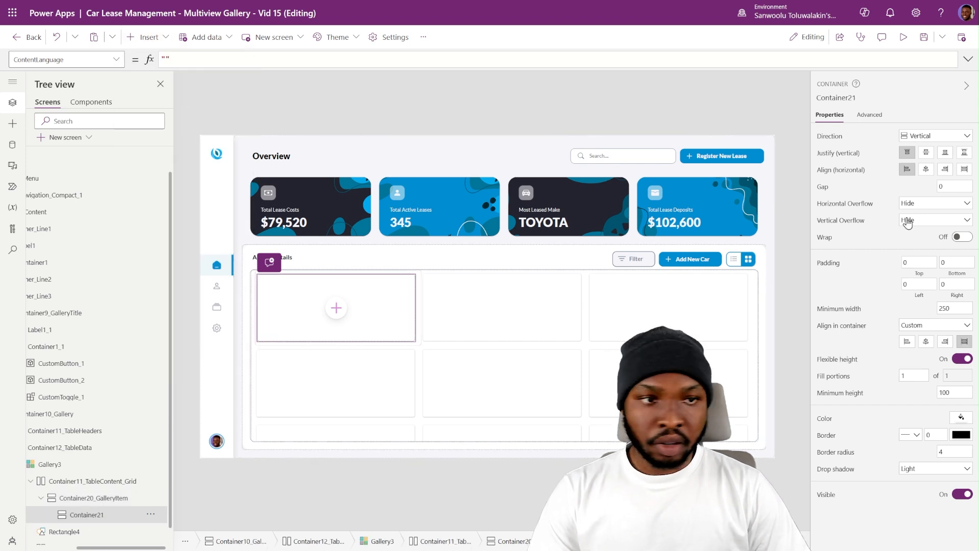
left_click(921, 136)
left_click(920, 148)
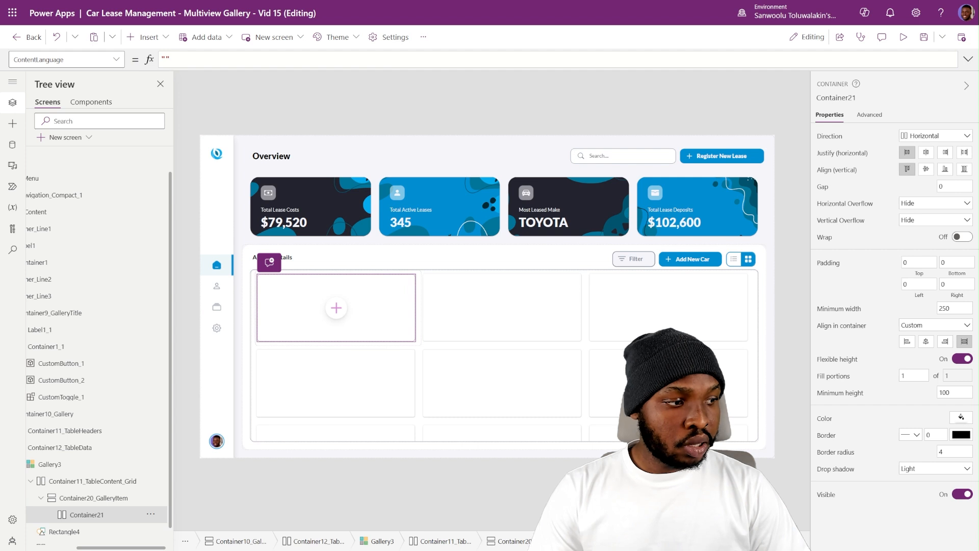
Turn off flexible height for Container21 and set its height to 60.
left_click(960, 359)
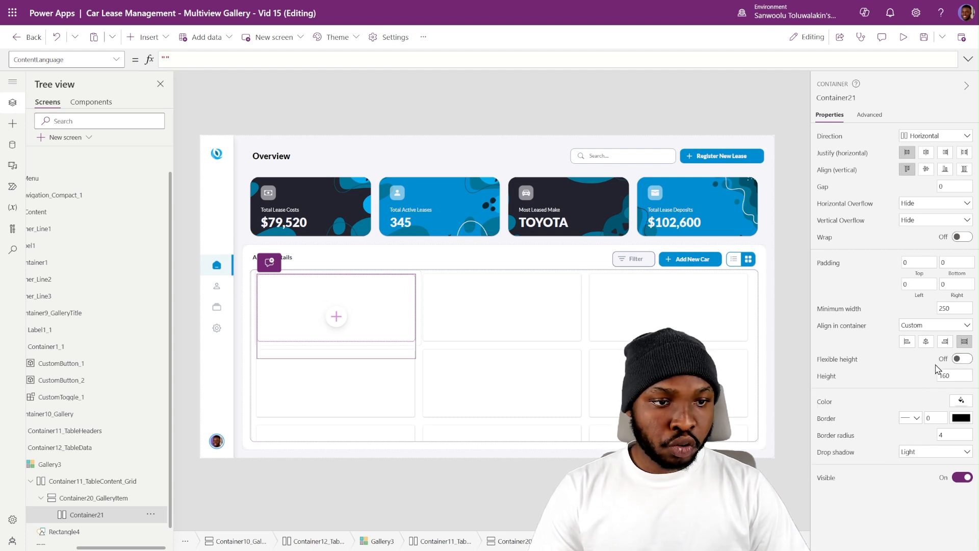
left_click_drag(967, 375, 930, 377)
type("60")
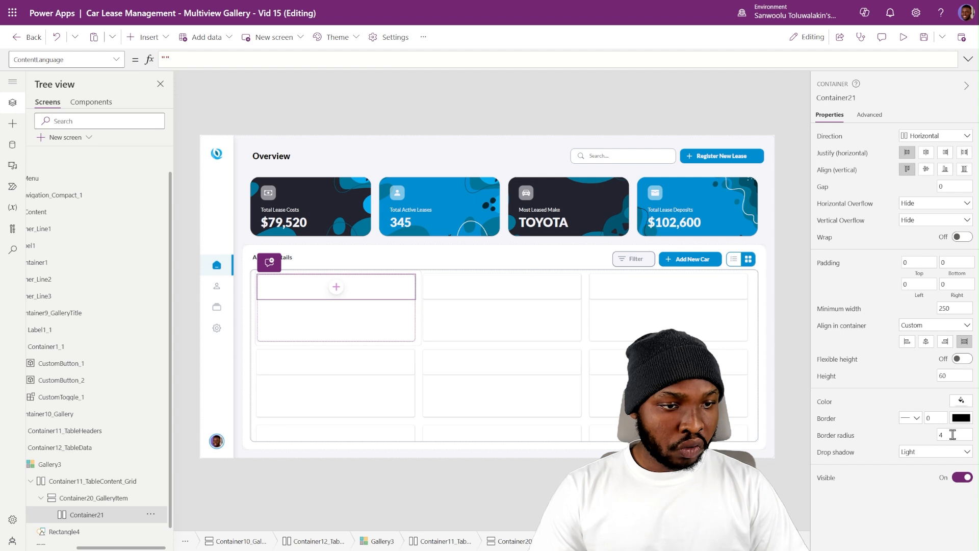
Set the border radius of Container21 to 0 and choose the Light drop shadow.
left_click_drag(953, 435, 884, 439)
type("0")
left_click(924, 453)
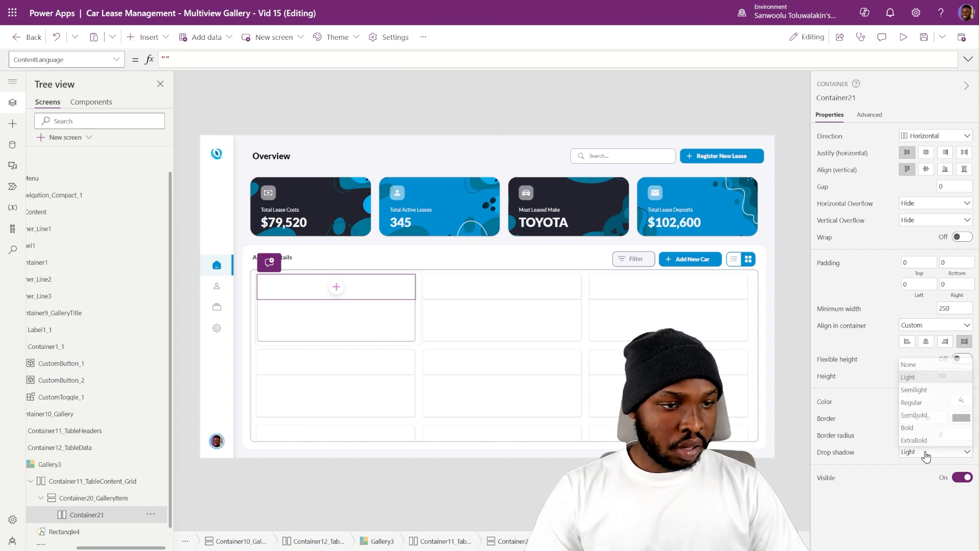
left_click(930, 375)
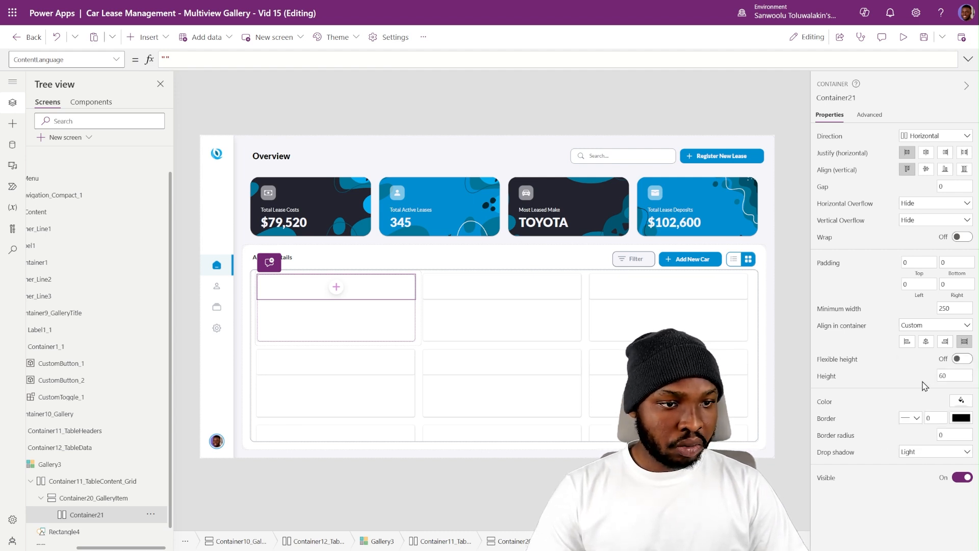
Set the left and right padding of Container21 to 2.
left_click(919, 287)
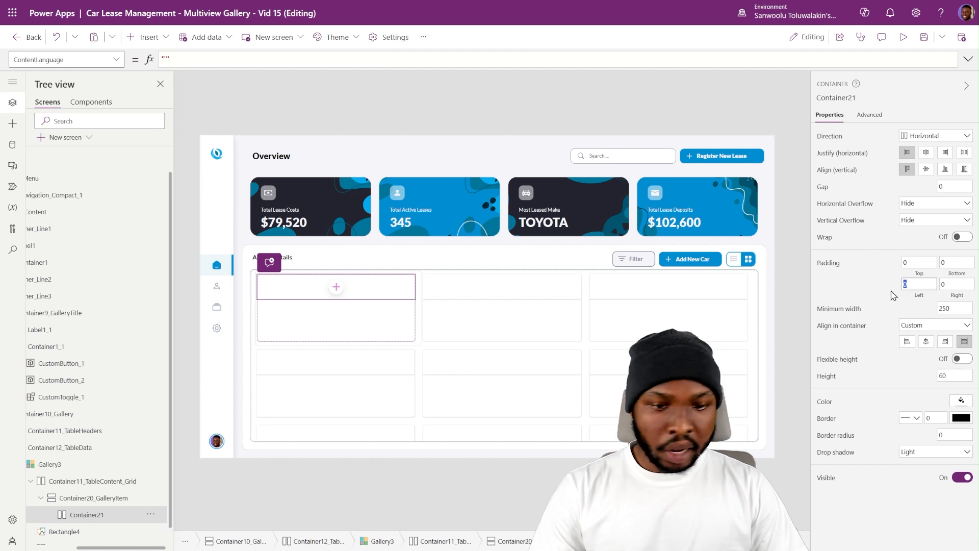
type("2")
key("Tab")
type("2")
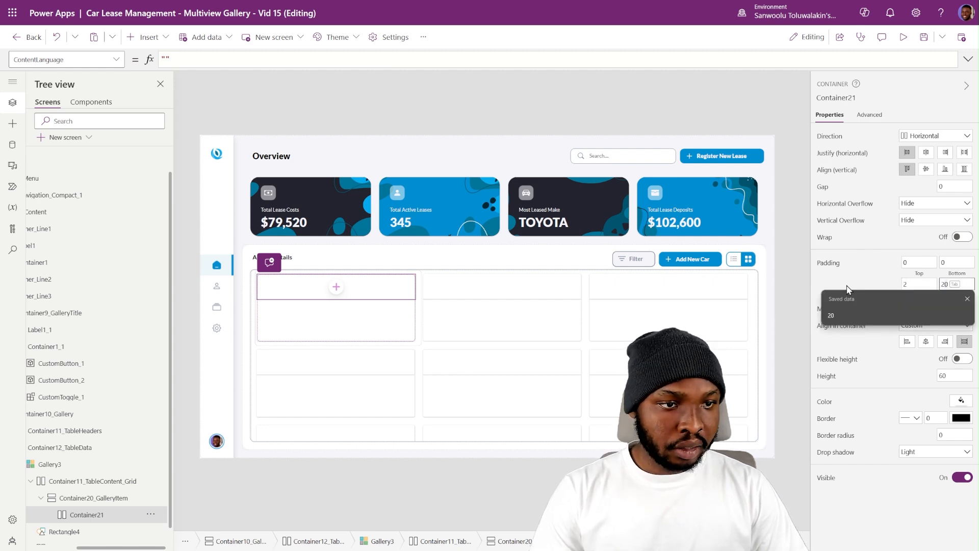
left_click(833, 287)
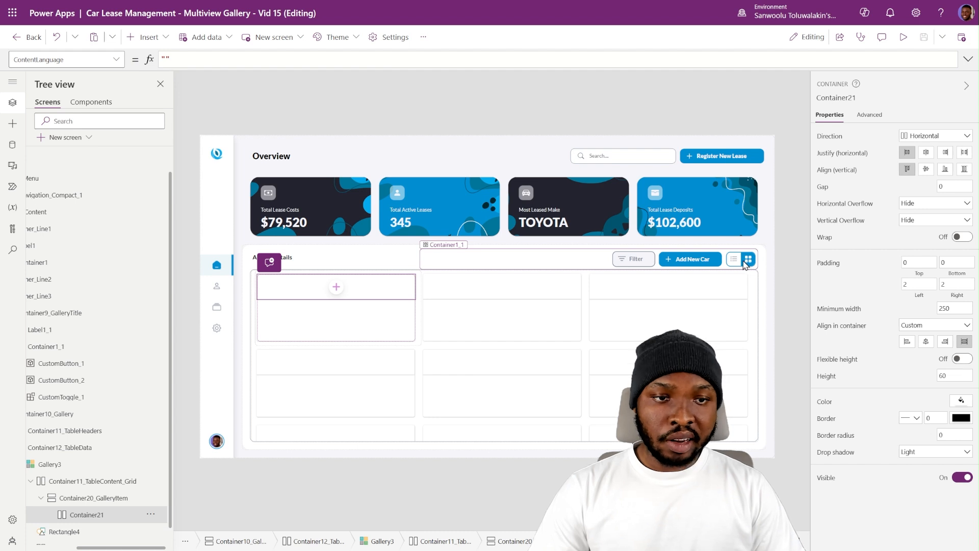
Switch the car gallery to the list view and back to the grid view to compare the two layouts.
left_click(746, 263)
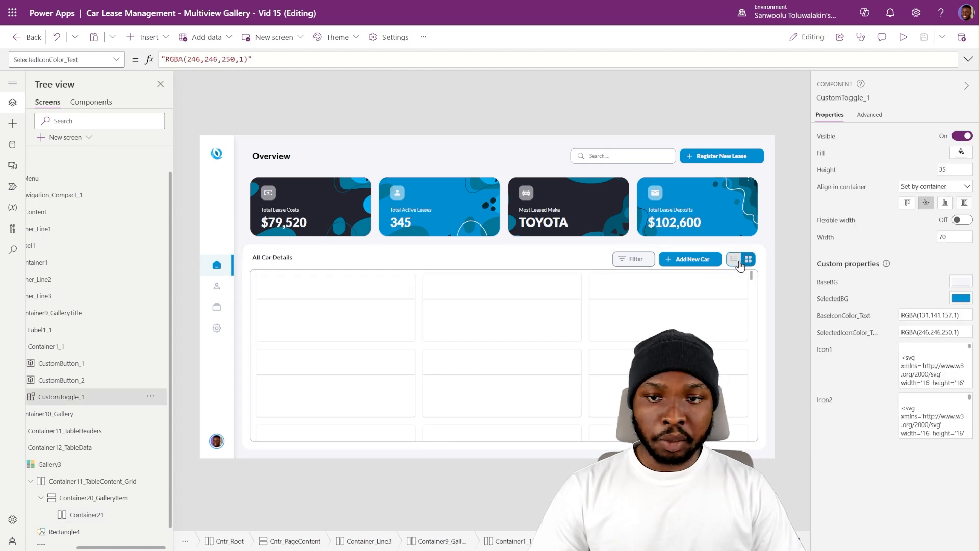
left_click(734, 260)
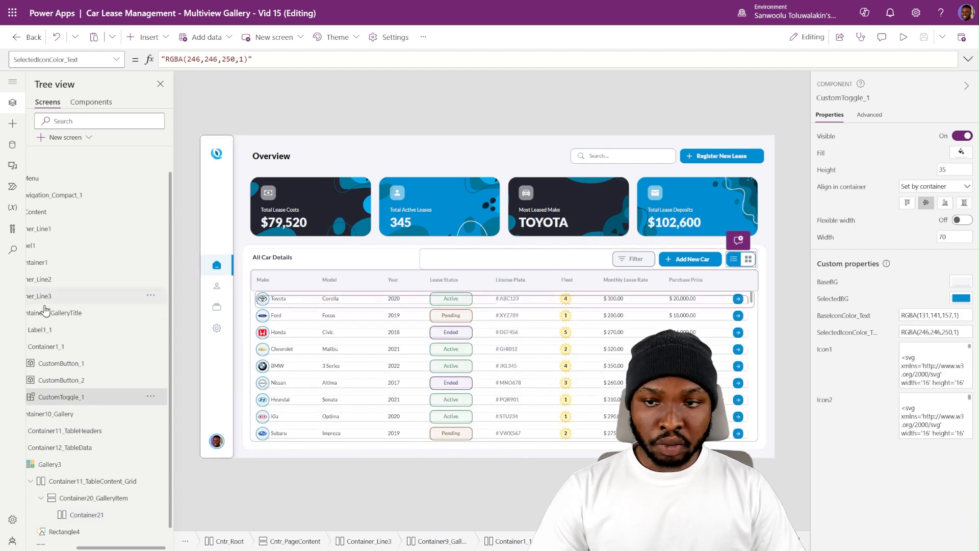
left_click(746, 261)
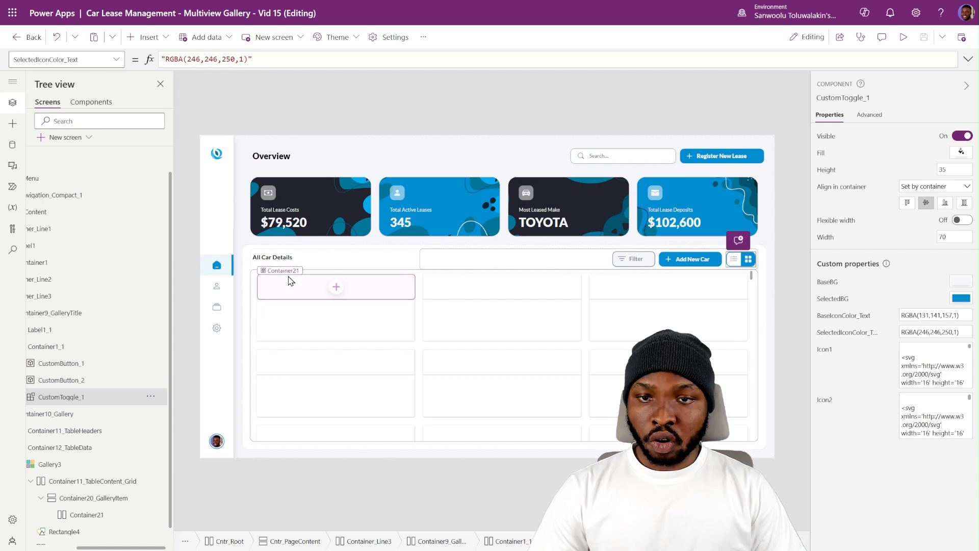
left_click(795, 295)
Copy the Visible formula of Container11_TableContent_List.
scroll(91, 467, "down", 1)
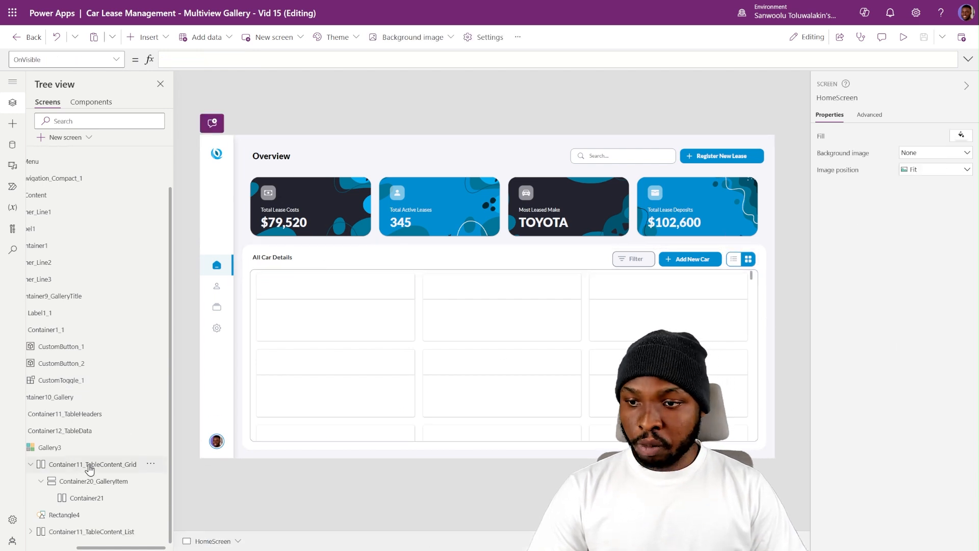
scroll(91, 466, "left", 1)
left_click(137, 466)
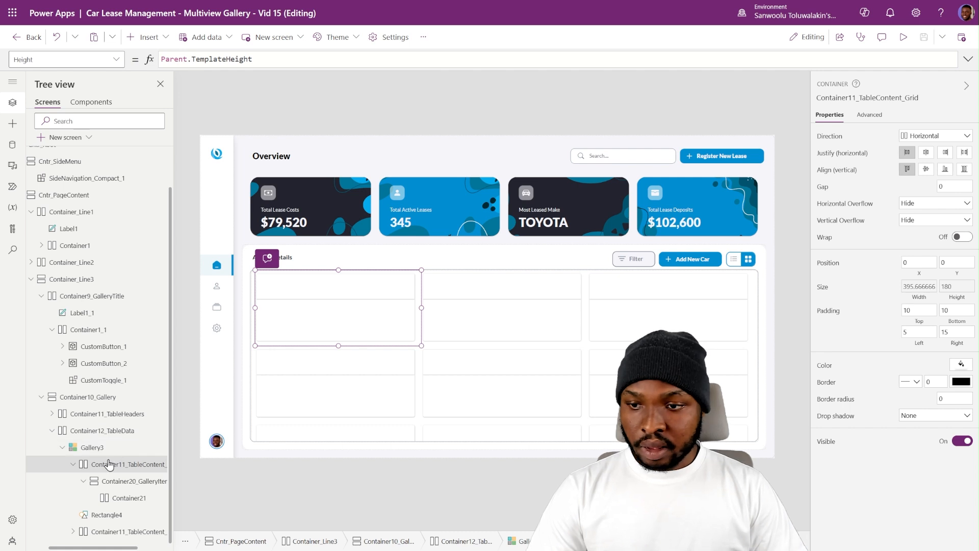
left_click(102, 533)
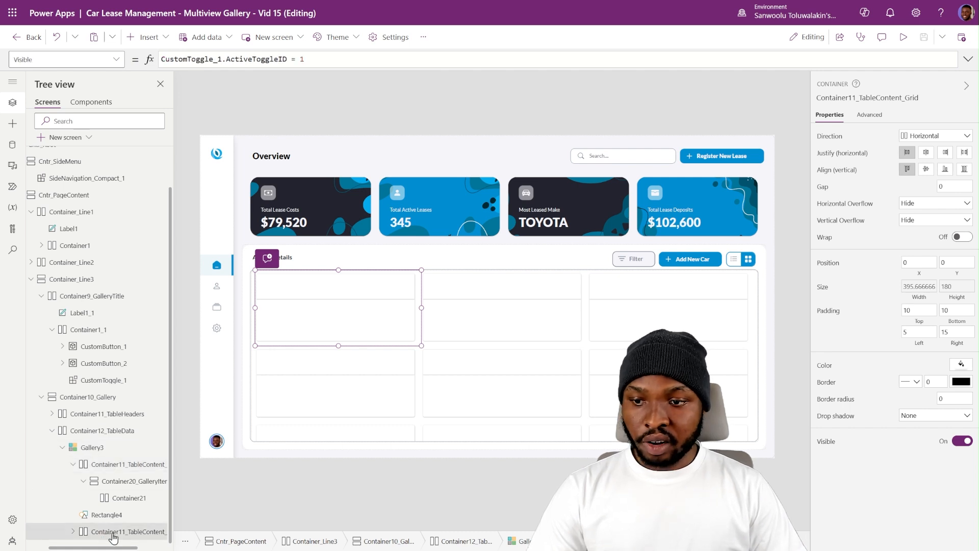
left_click(827, 442)
key("ctrl+c")
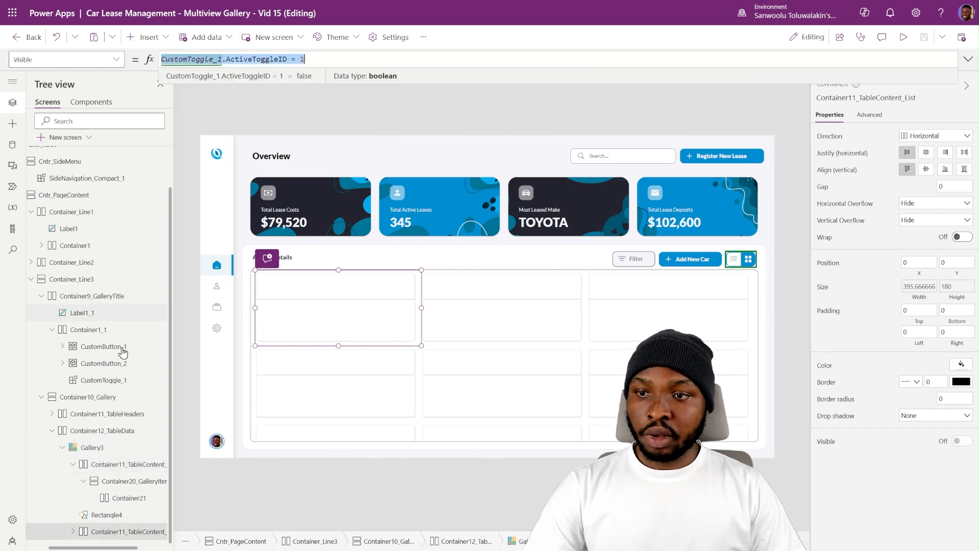
Set the Visible formula of Container11_TableContent_Grid to CustomToggle_1.ActiveToggleID = 2.
left_click(109, 463)
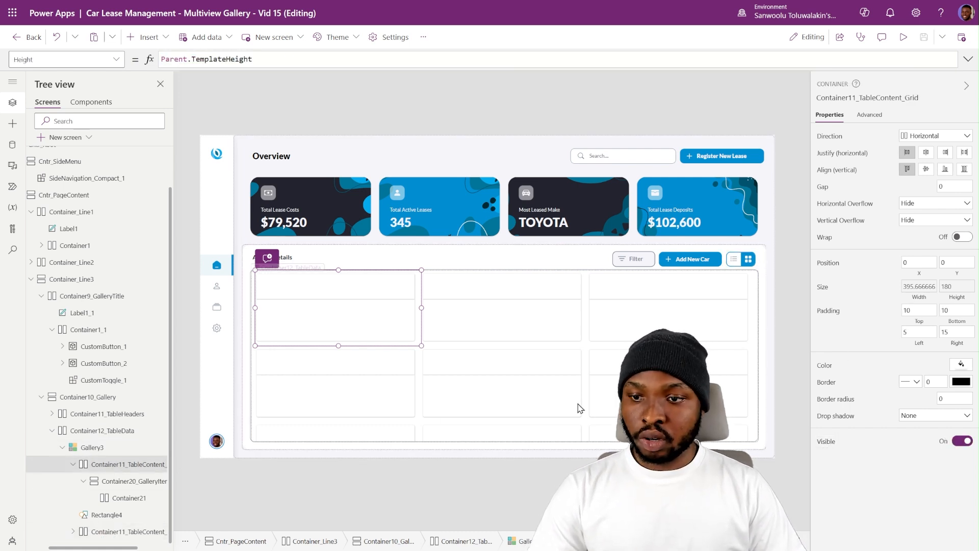
left_click(826, 443)
scroll(140, 464, "right", 2)
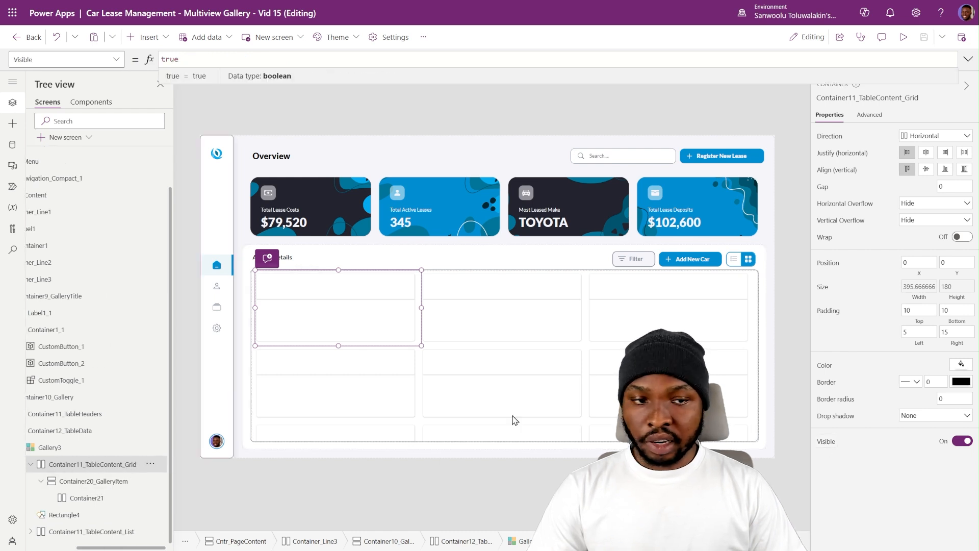
key("ctrl+v")
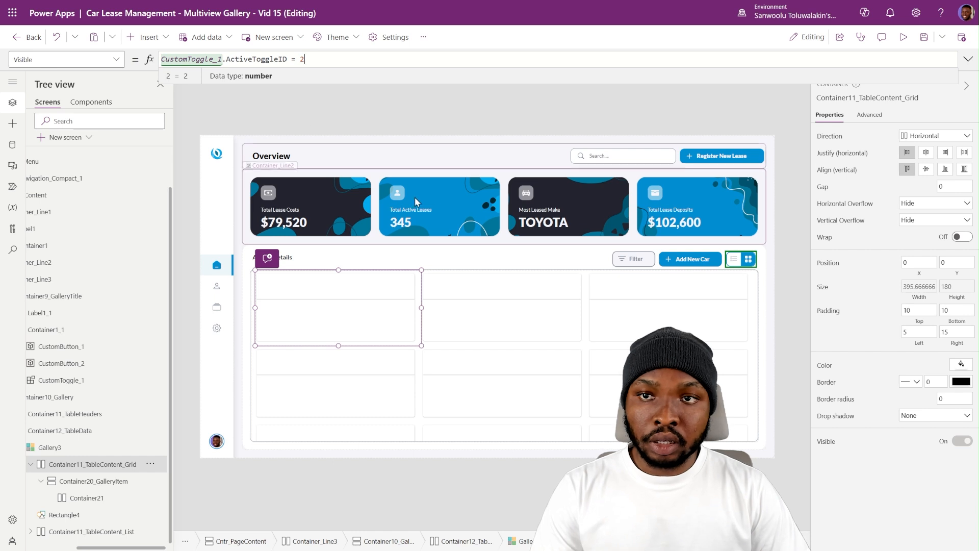
left_click(790, 286)
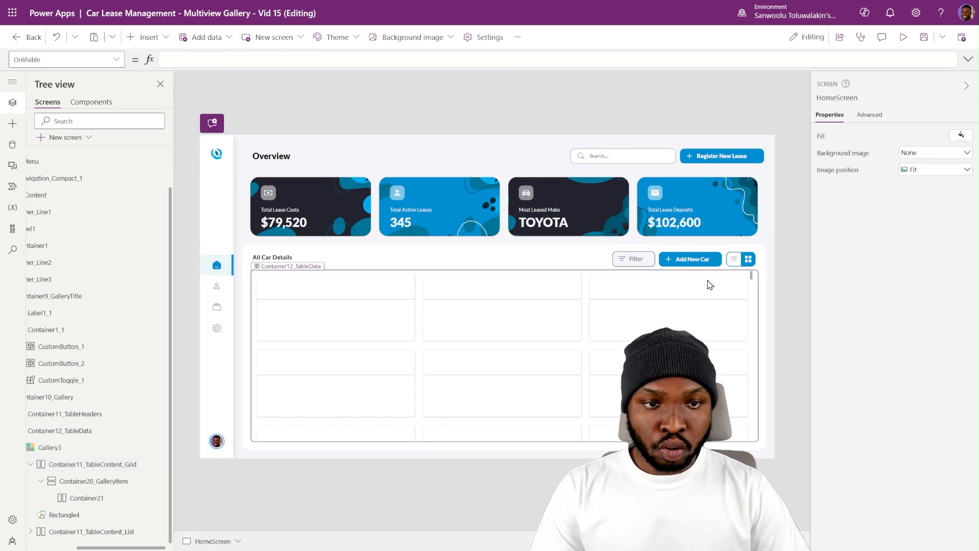
Test the toggle by switching the car gallery to the list view.
left_click(738, 263)
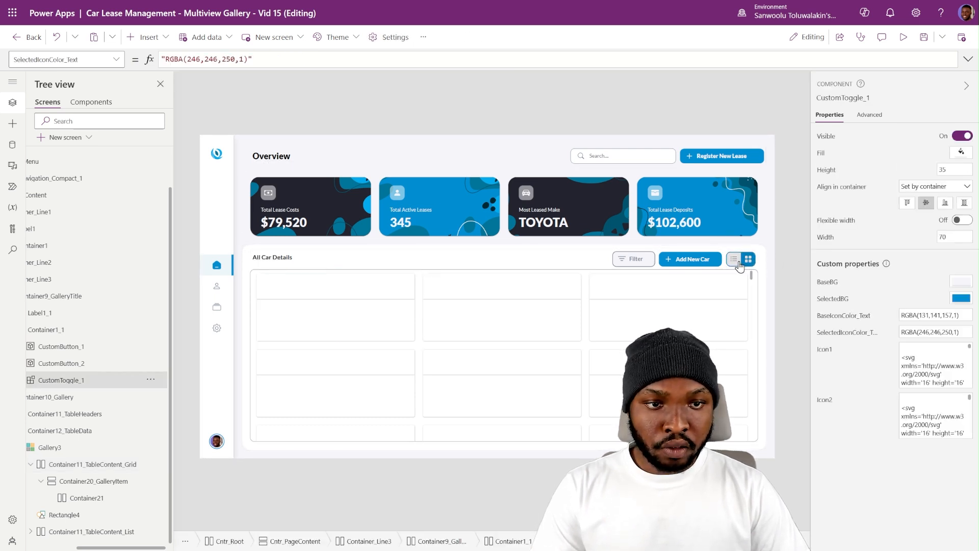
left_click(738, 262)
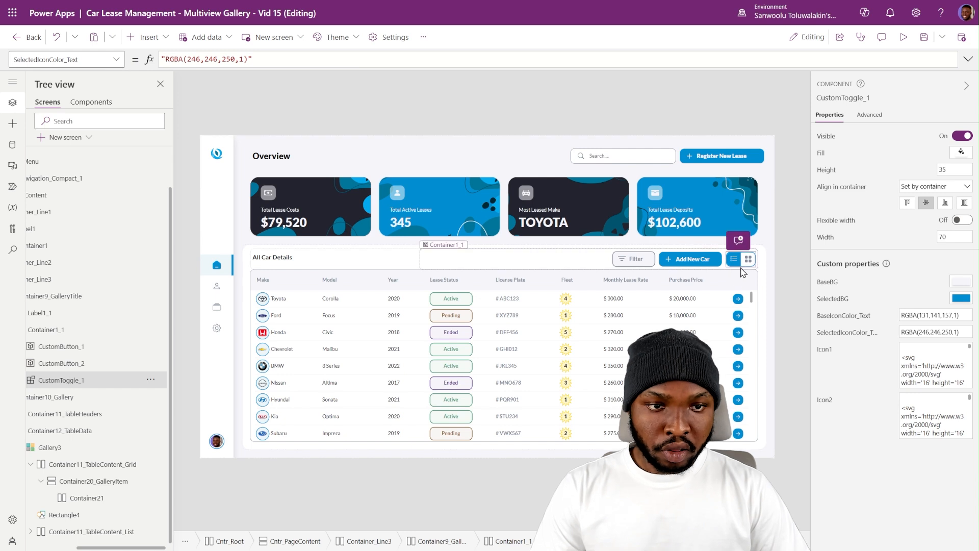
left_click(742, 262)
left_click(734, 261)
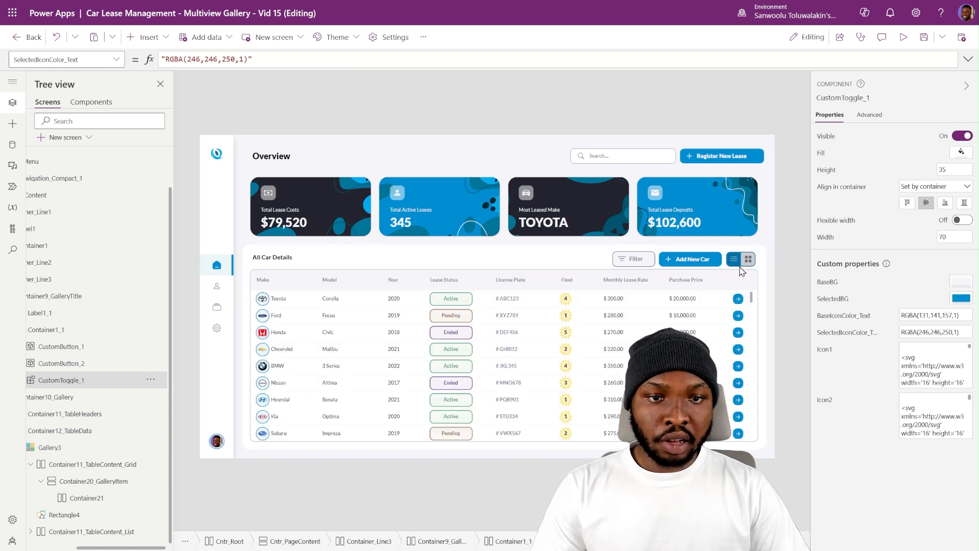
left_click(788, 244)
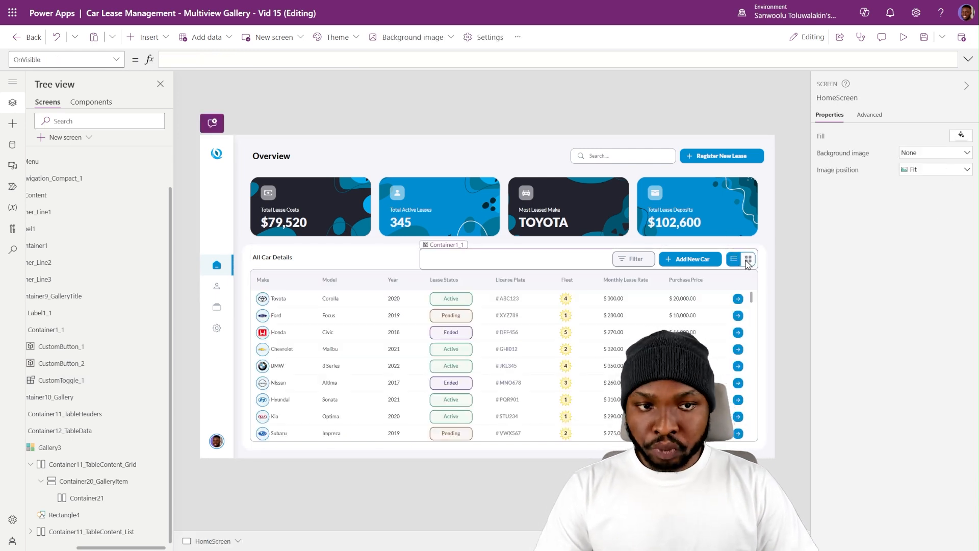
Copy the make logo image from the first row of the list view into Container21 of the grid card.
left_click(264, 306)
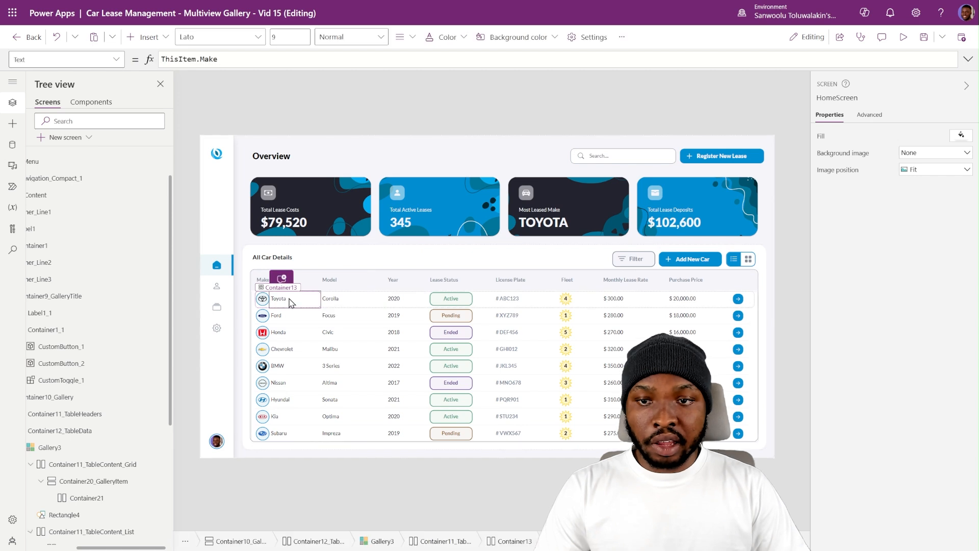
left_click(261, 306)
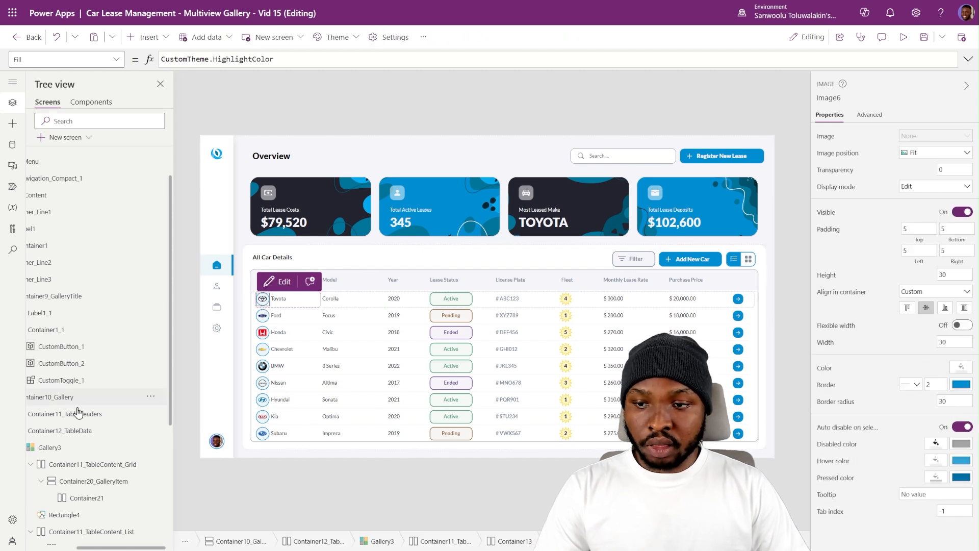
scroll(77, 408, "down", 4)
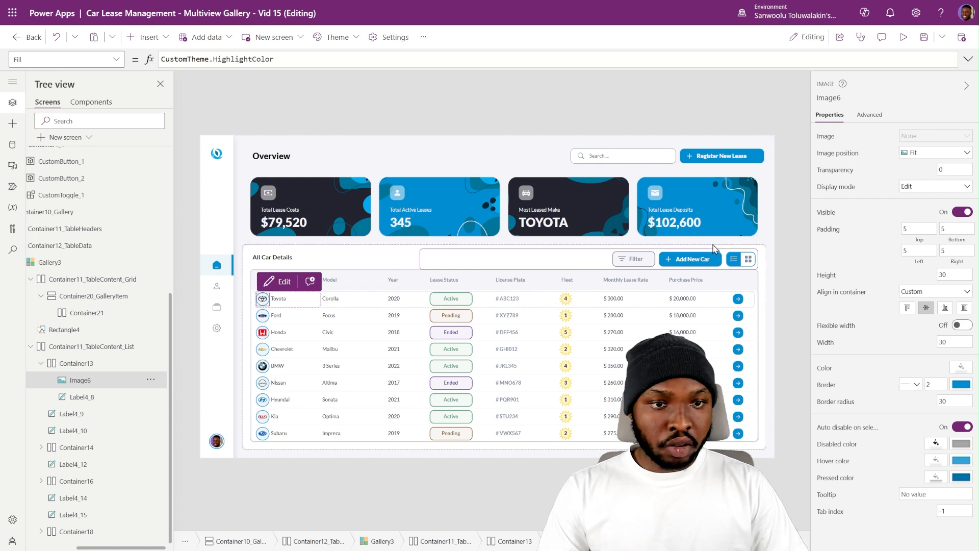
left_click(748, 258, "alt")
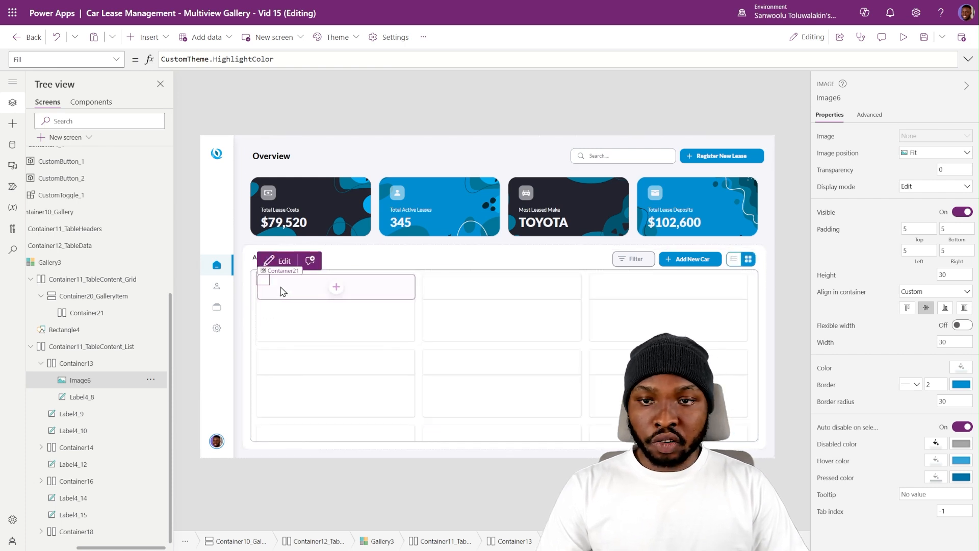
left_click(336, 286)
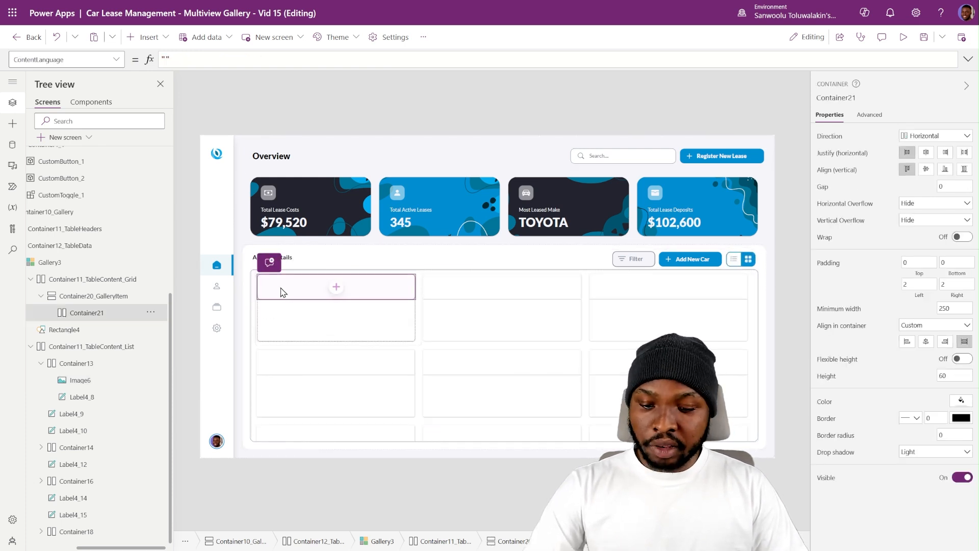
key("ctrl+v")
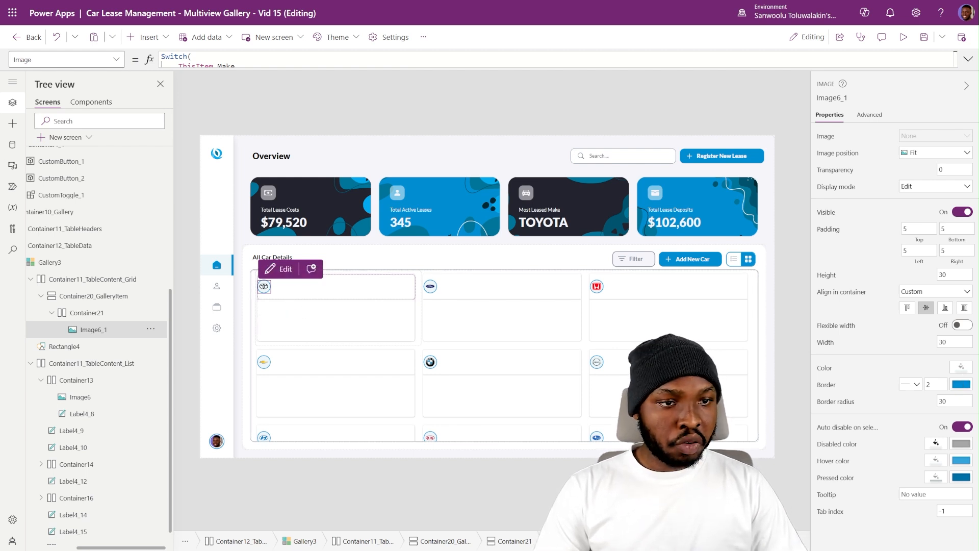
Set the height and width of the copied logo image in the grid card to 50.
left_click_drag(953, 274, 913, 276)
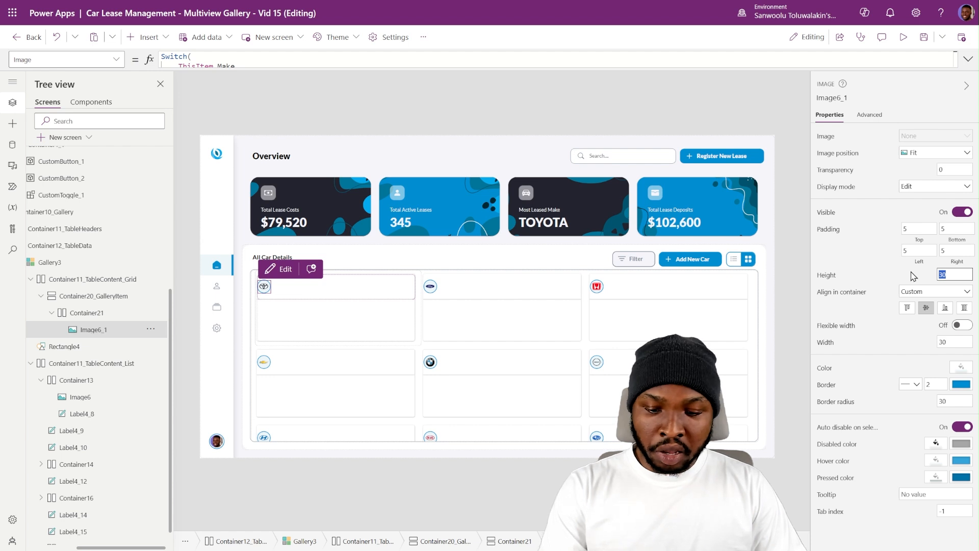
type("50")
key("Return")
left_click_drag(955, 341, 884, 347)
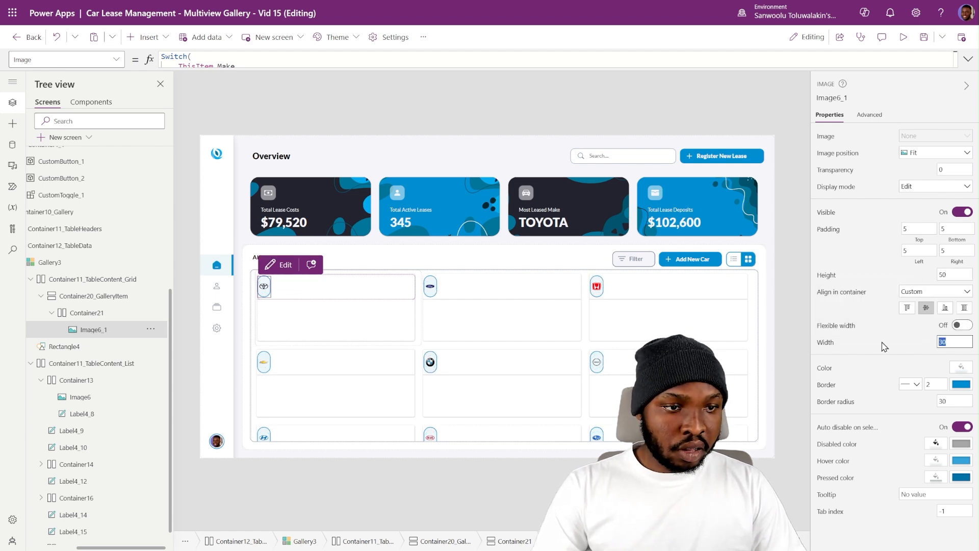
type("50")
key("Return")
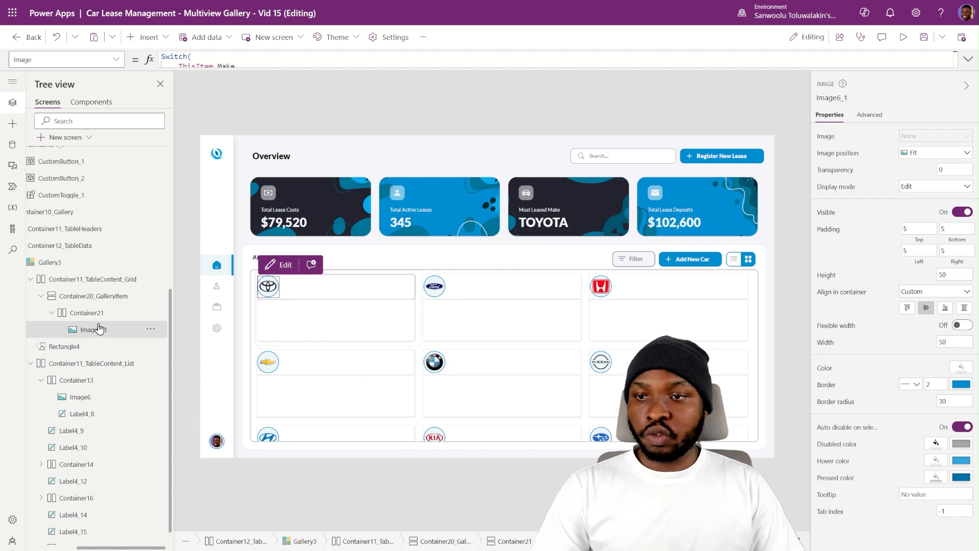
Insert a vertical container beside the logo image inside Container21.
left_click(146, 37)
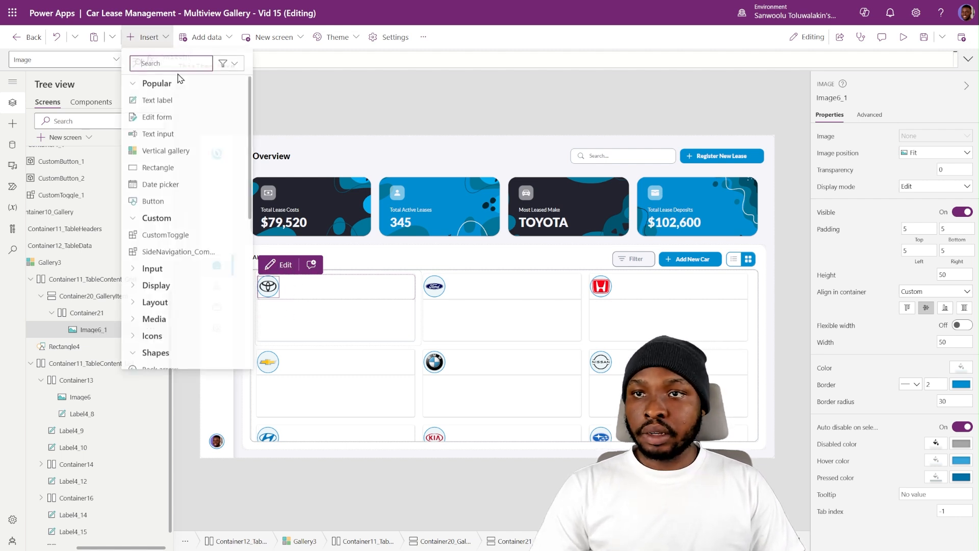
type("ve")
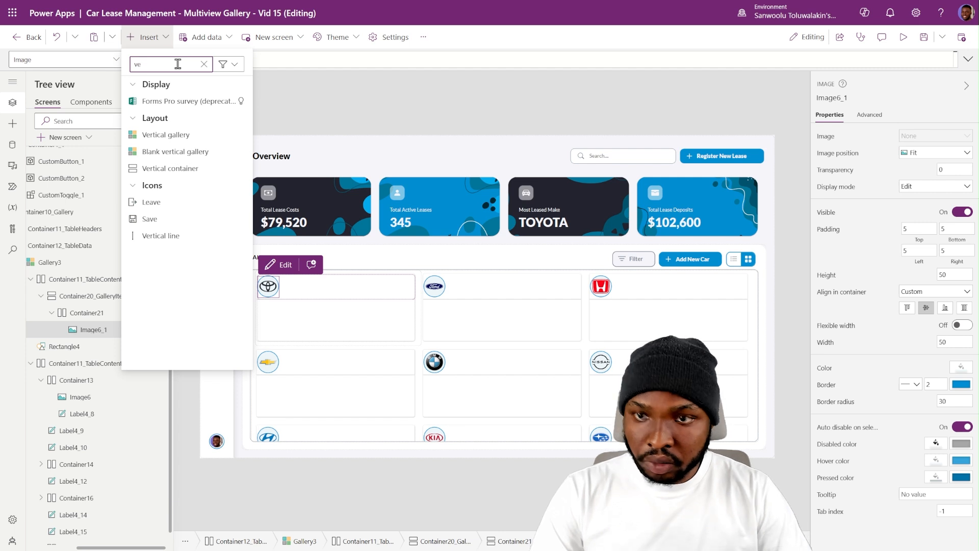
type("rt")
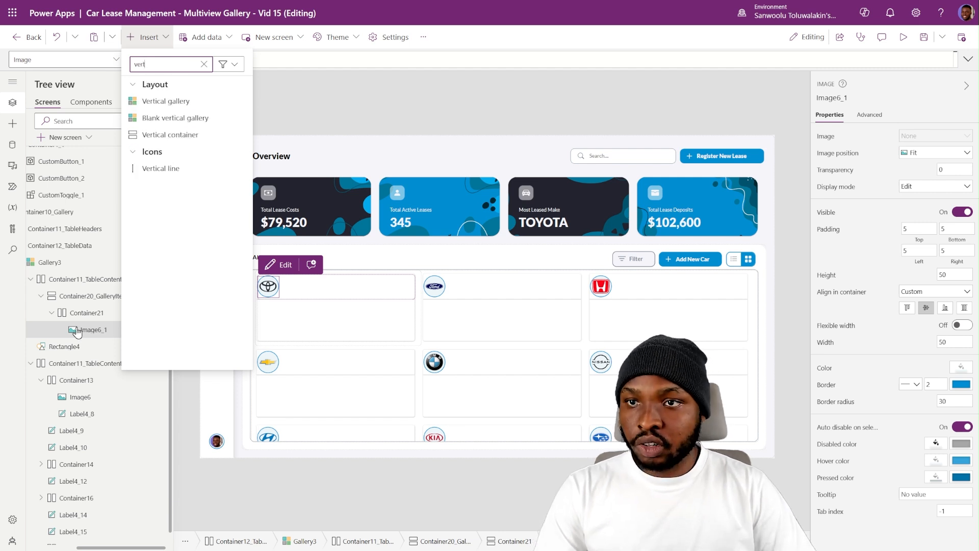
left_click(174, 135)
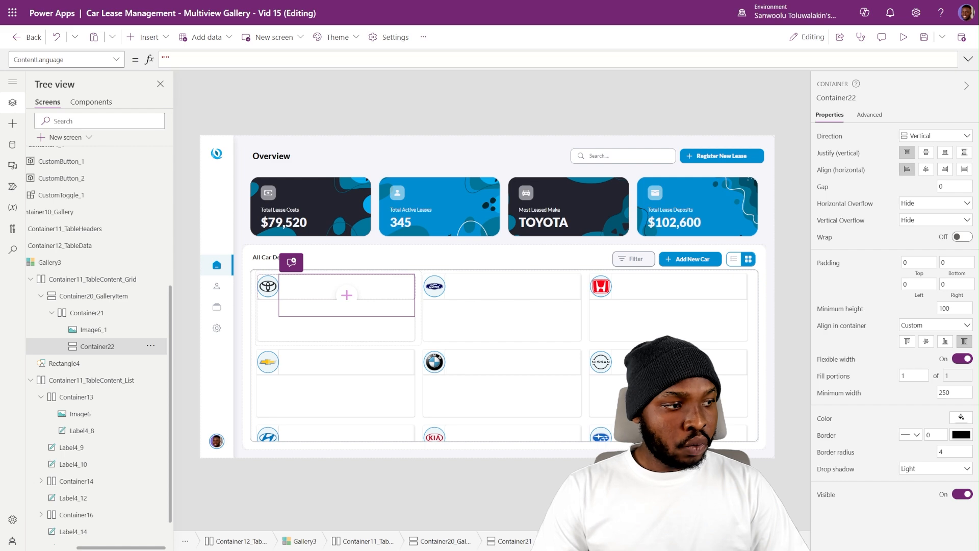
Set Container22's minimum width to 80, border radius to 0, drop shadow to None and minimum height to 0.
left_click(957, 389)
type("80")
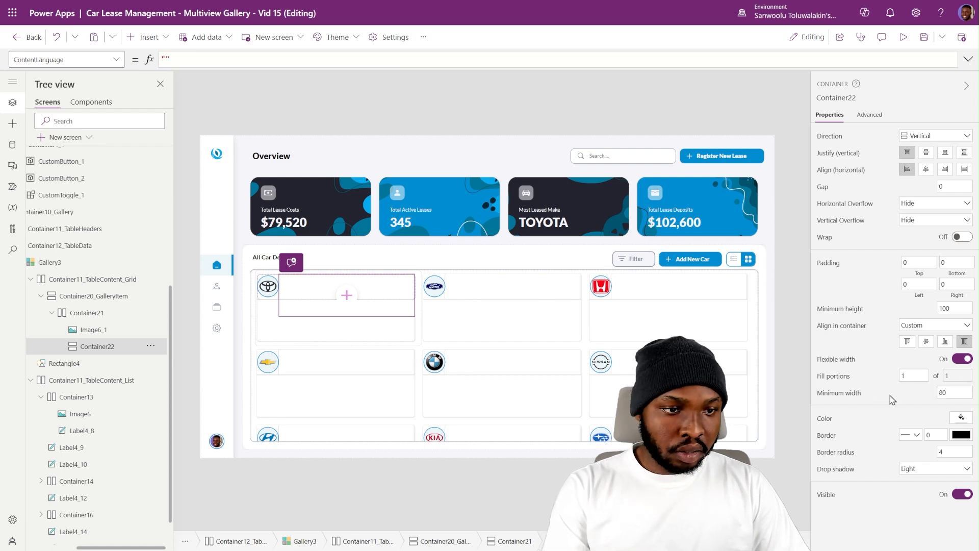
left_click(953, 454)
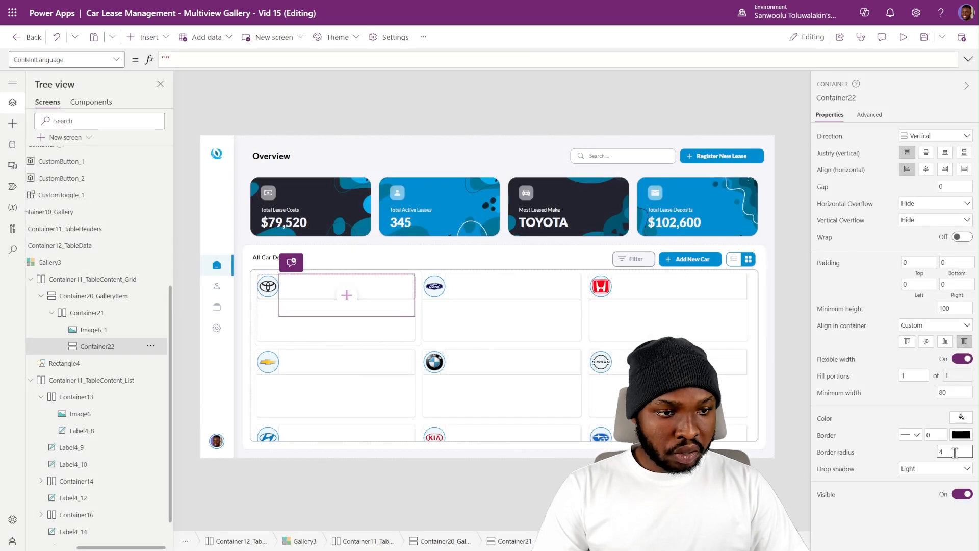
double_click(955, 453)
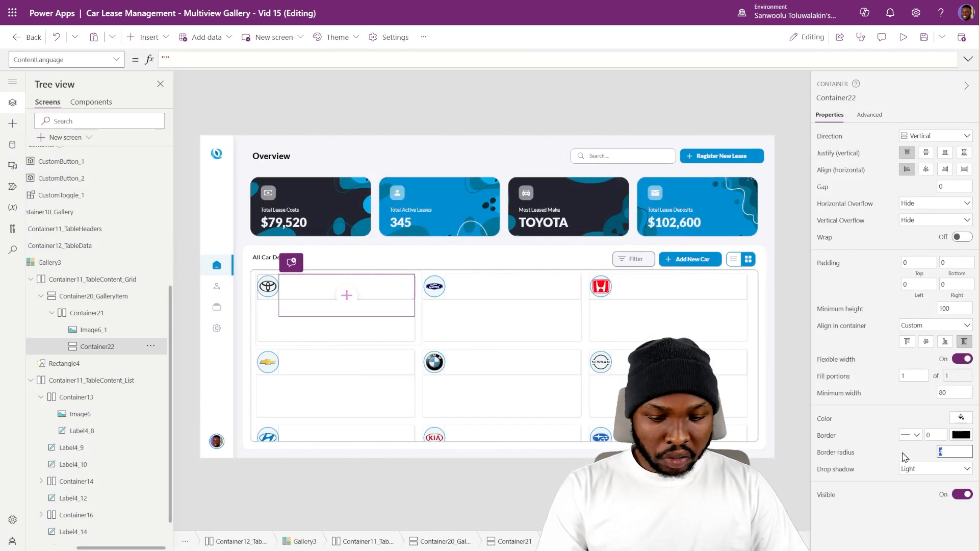
left_click(930, 471)
left_click(910, 380)
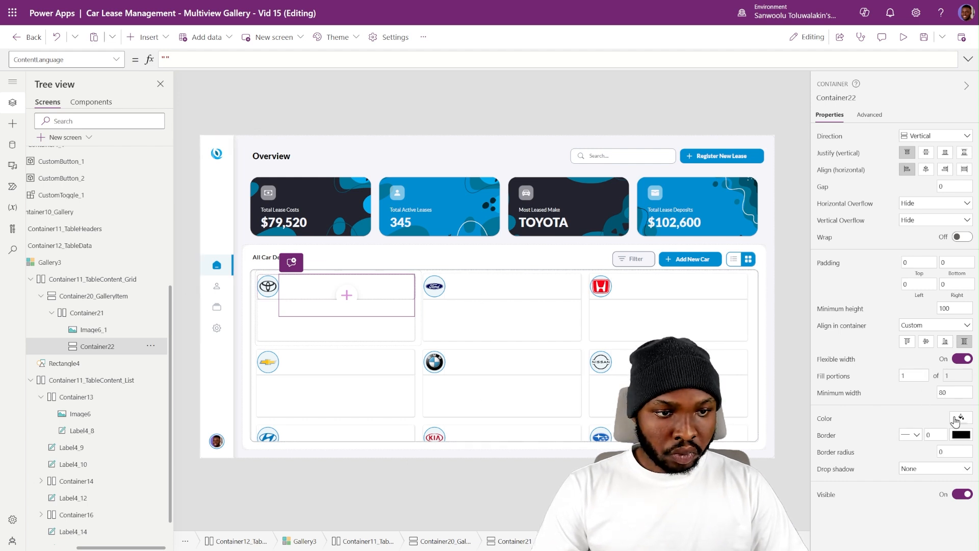
double_click(961, 305)
type("0")
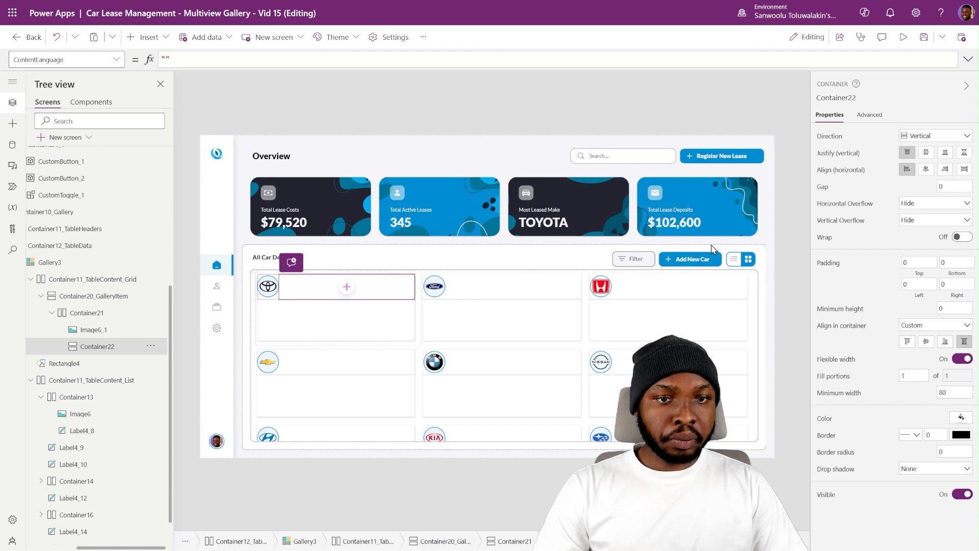
Copy the make label from the first row of the list view into Container22 of the grid card.
left_click(734, 259, "alt")
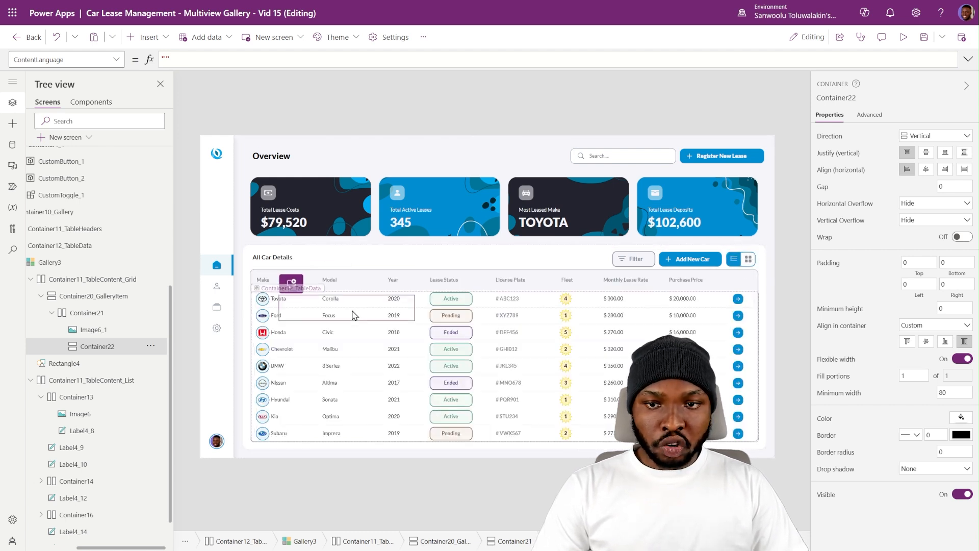
left_click(287, 306)
left_click(289, 308)
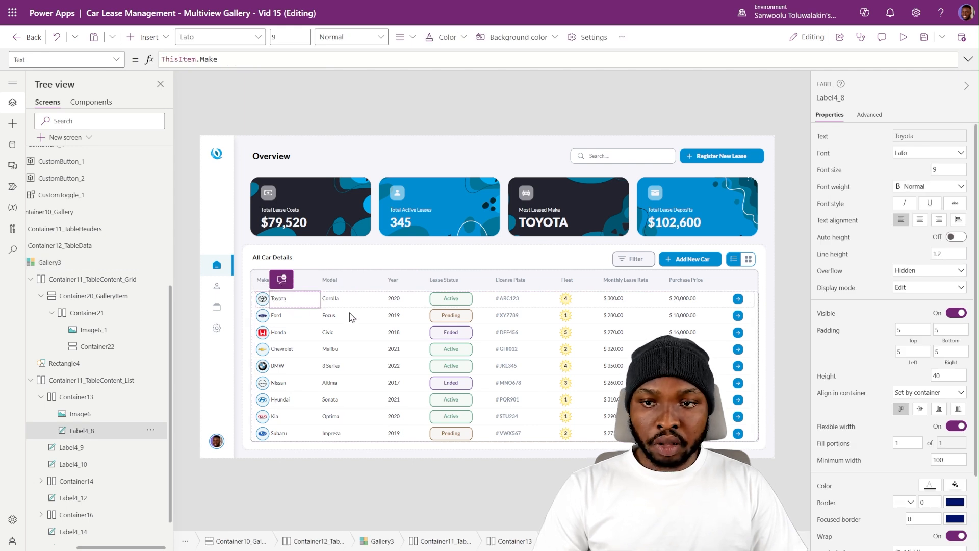
left_click(748, 259, "alt")
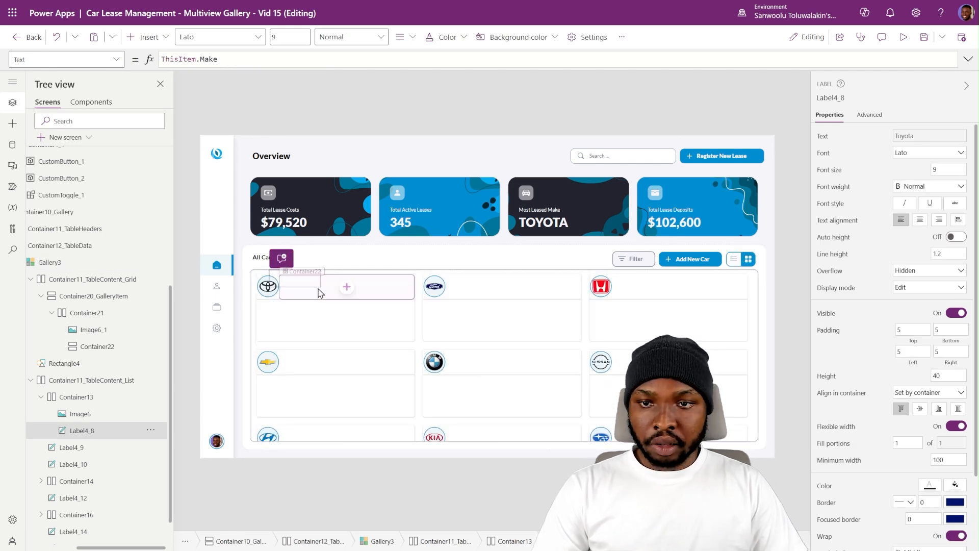
left_click(322, 287)
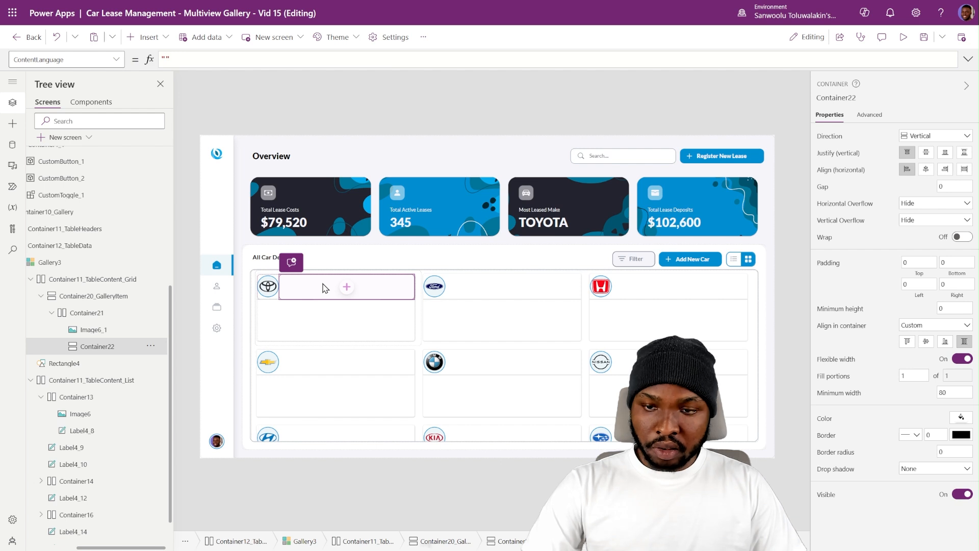
key("ctrl+v")
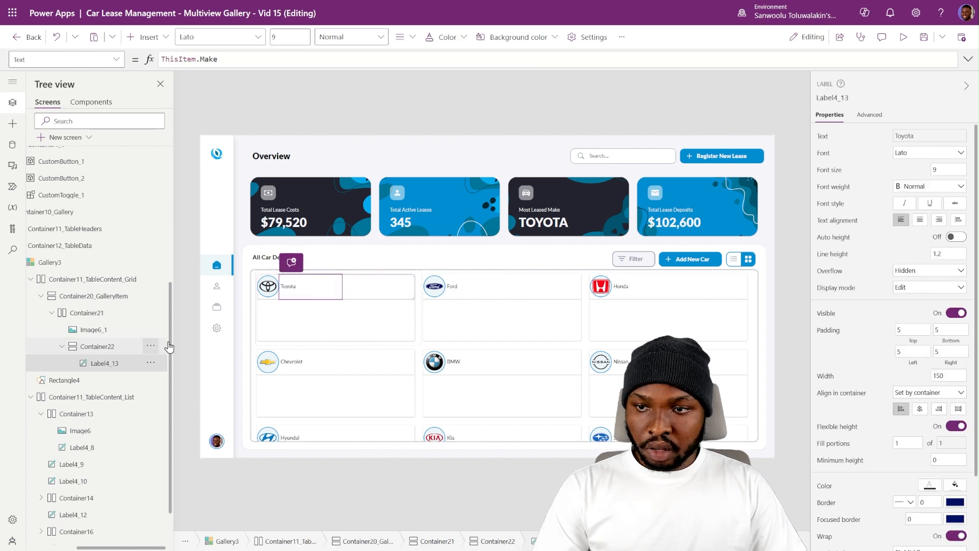
Copy the model label from the first row of the list view into Container22 of the grid card.
left_click(733, 260, "alt")
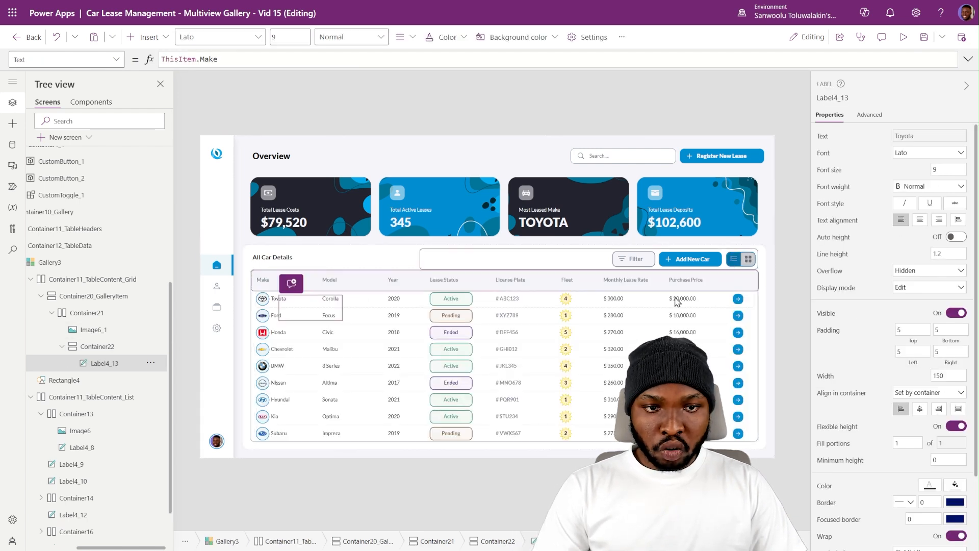
left_click(350, 302)
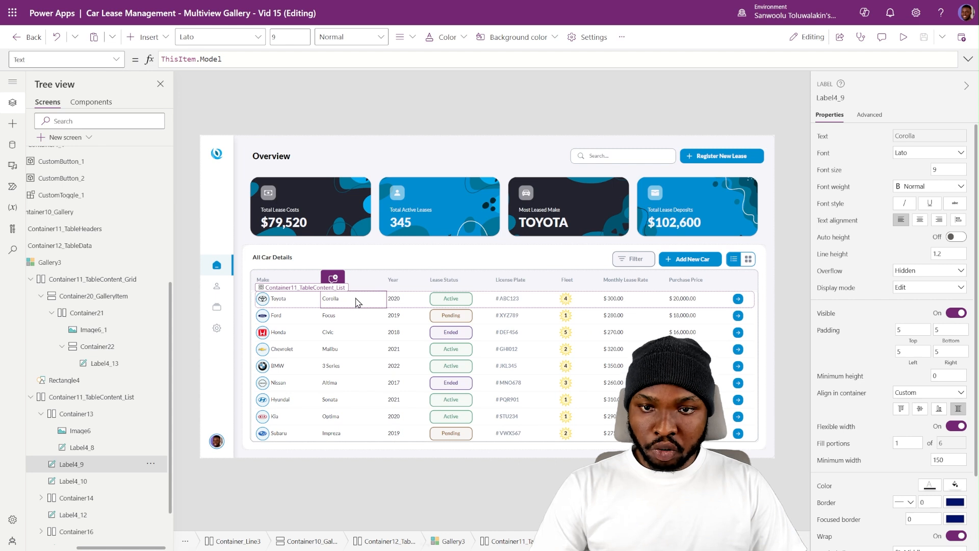
left_click(748, 259, "alt")
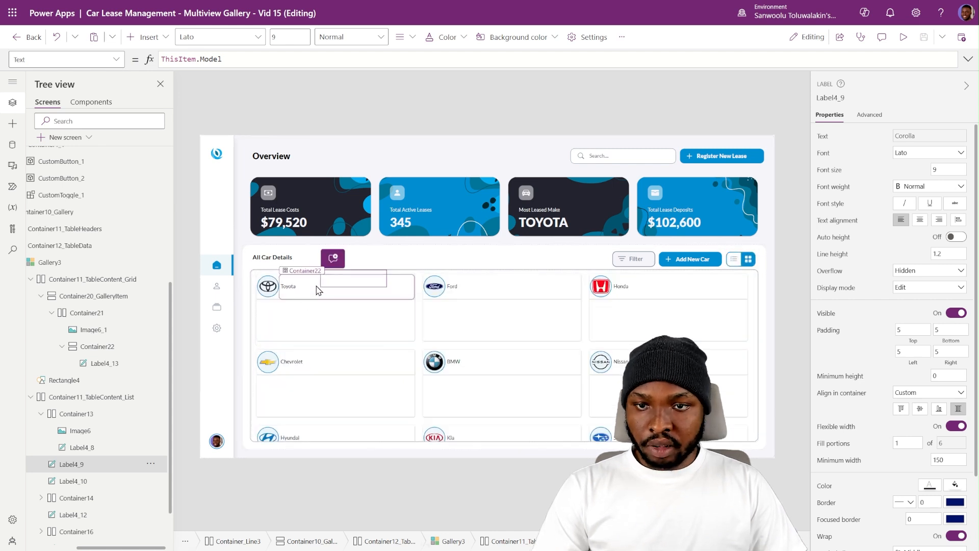
left_click(302, 292)
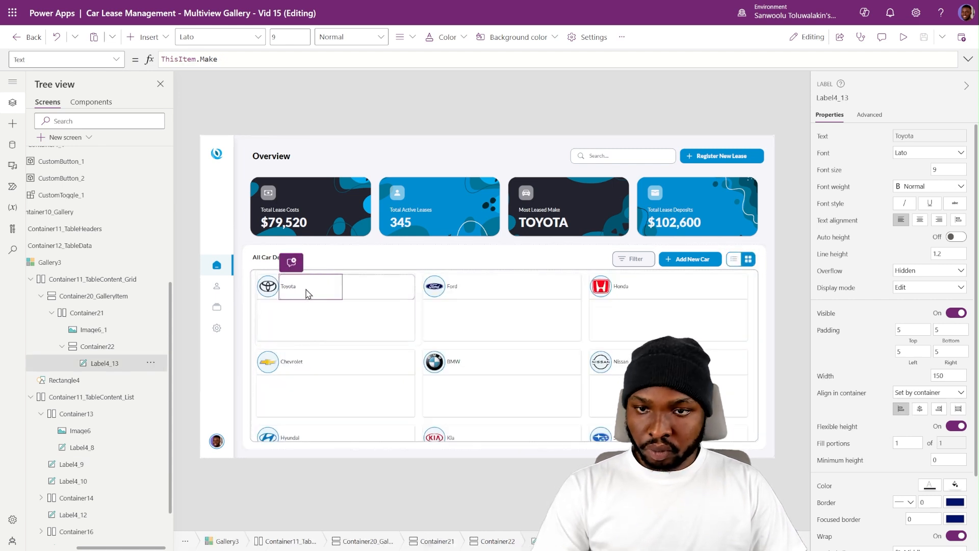
key("ctrl+v")
Stretch both the make and model labels in Container22 across the container and set their minimum width to 0.
left_click(322, 284)
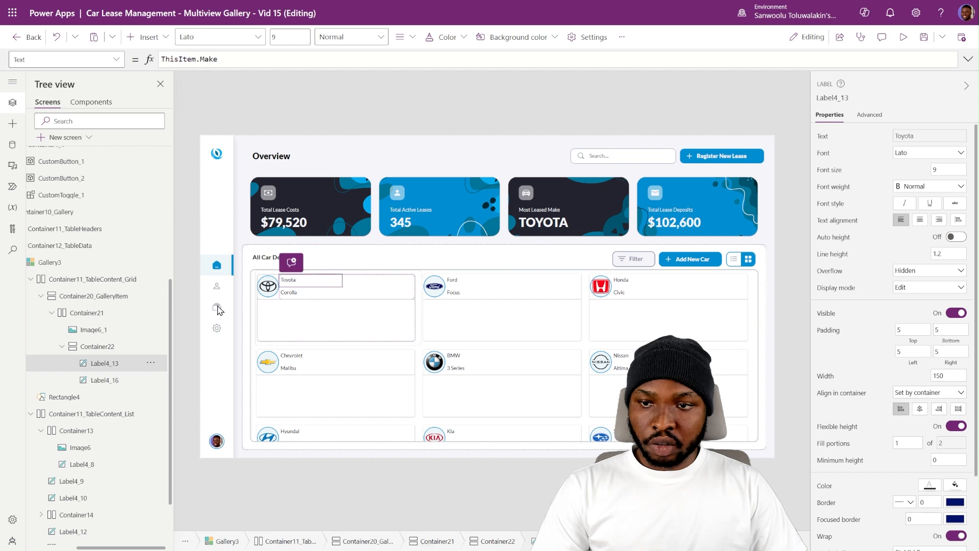
left_click(102, 381, "shift")
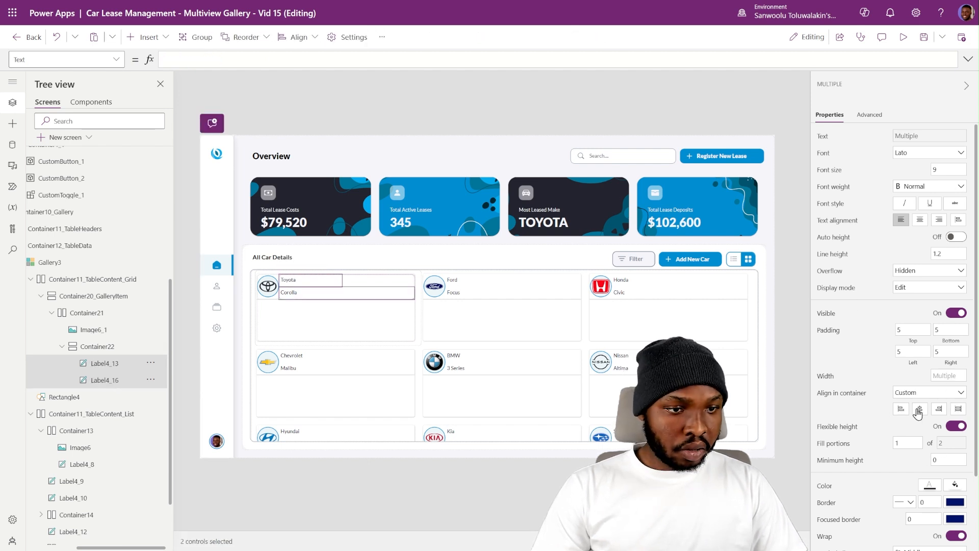
left_click(959, 410)
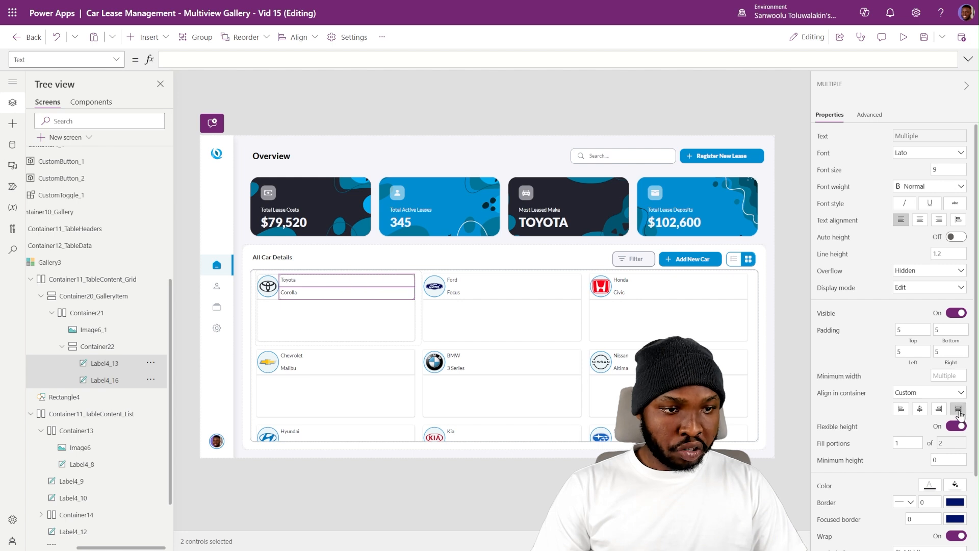
left_click(964, 376)
type("0")
left_click(901, 379)
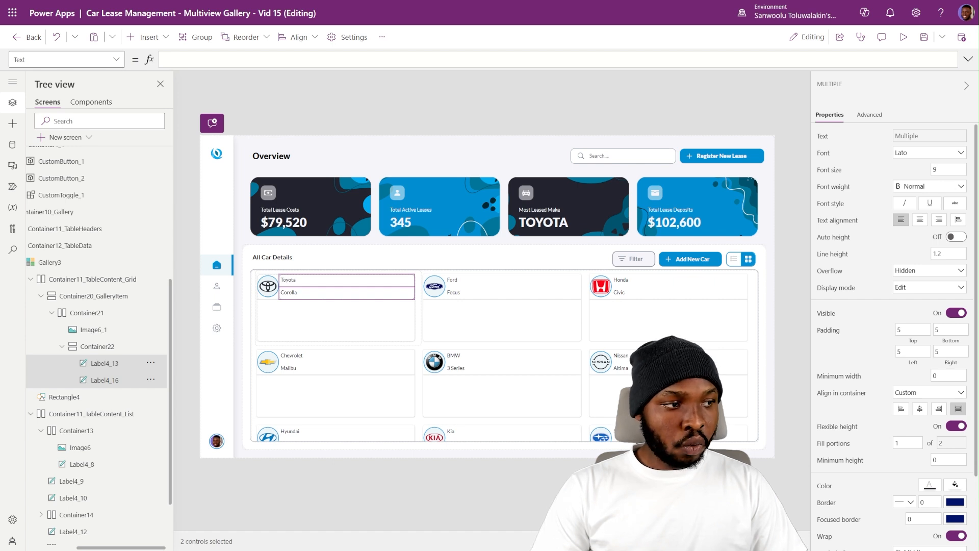
Set the font size of the grid card's make and model labels to 11.
left_click(945, 170)
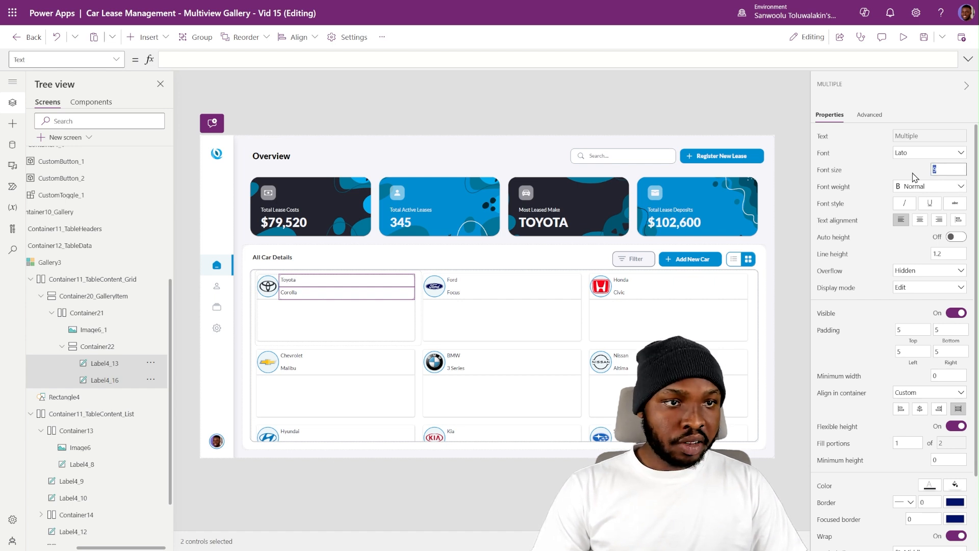
left_click(915, 173)
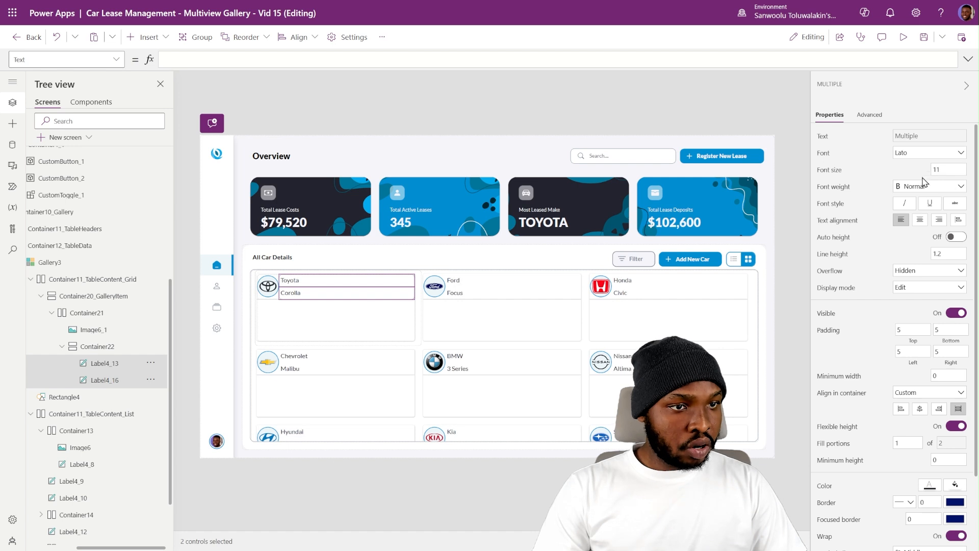
scroll(911, 400, "down", 2)
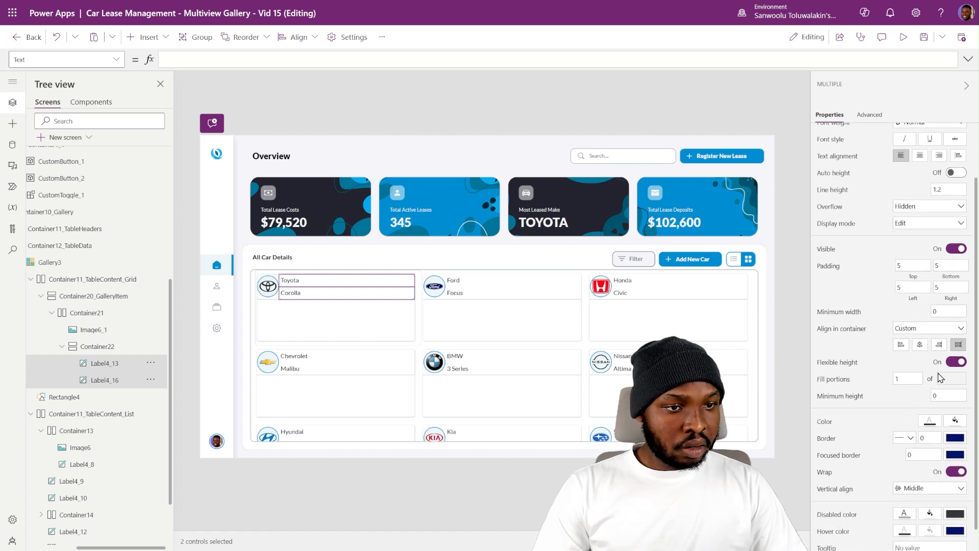
scroll(929, 384, "down", 1)
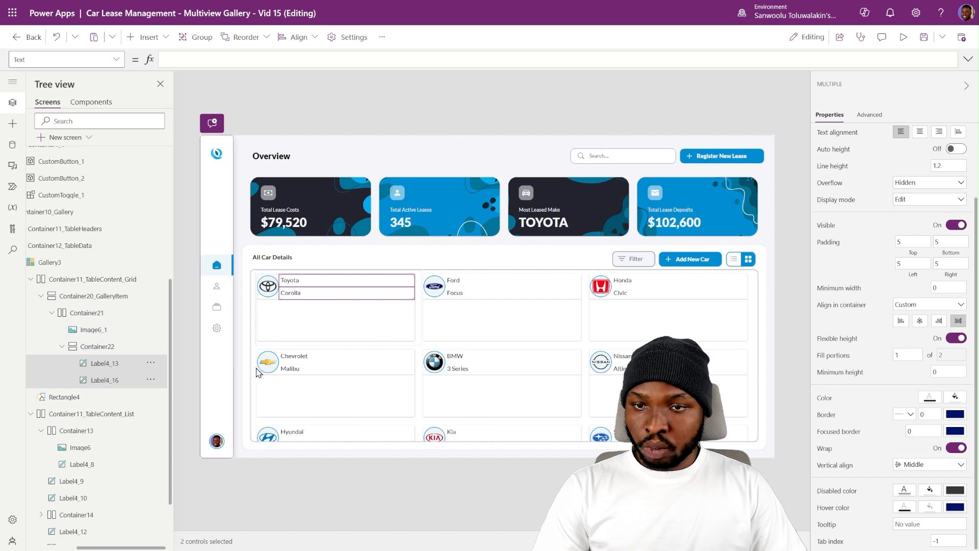
Set the grid card's model label to font size 12 and font weight Semibold.
left_click(103, 380)
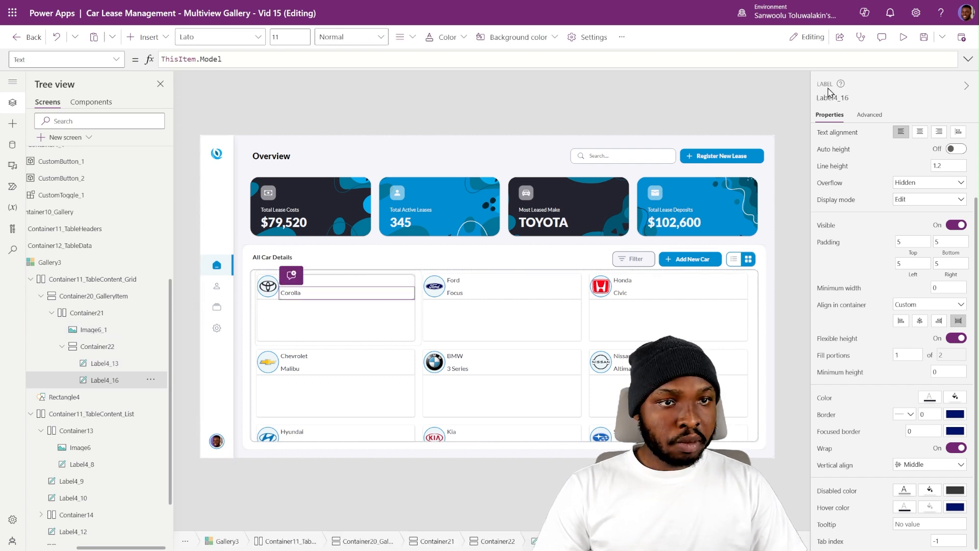
scroll(913, 209, "up", 2)
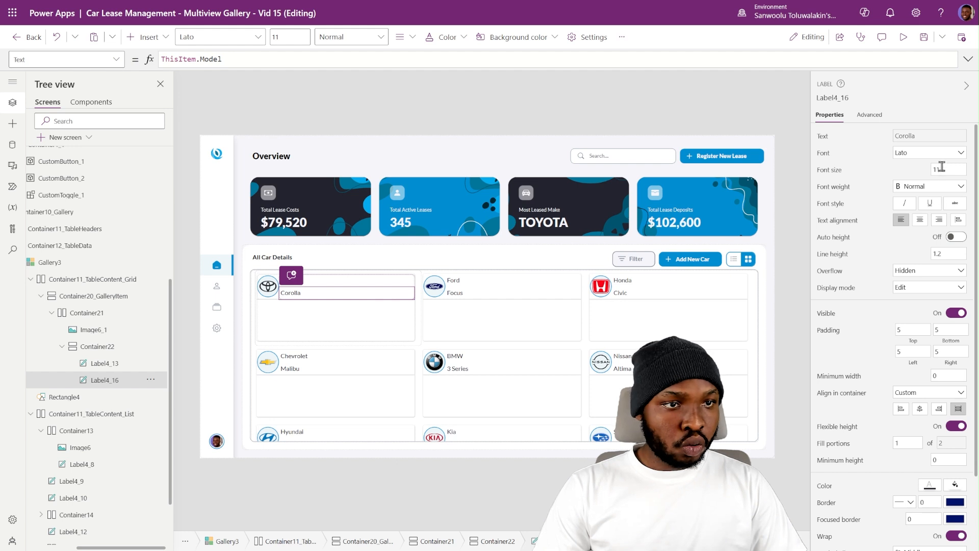
type("2")
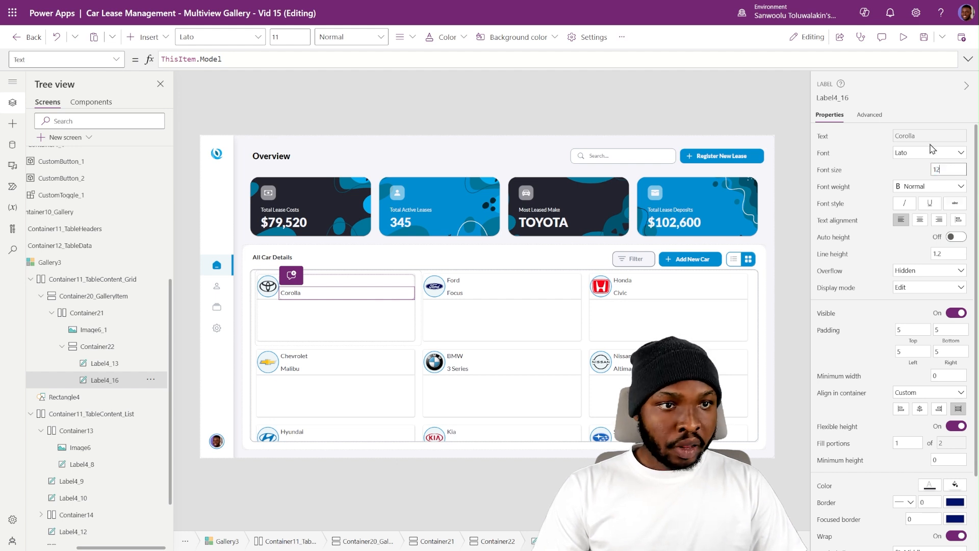
left_click(934, 153)
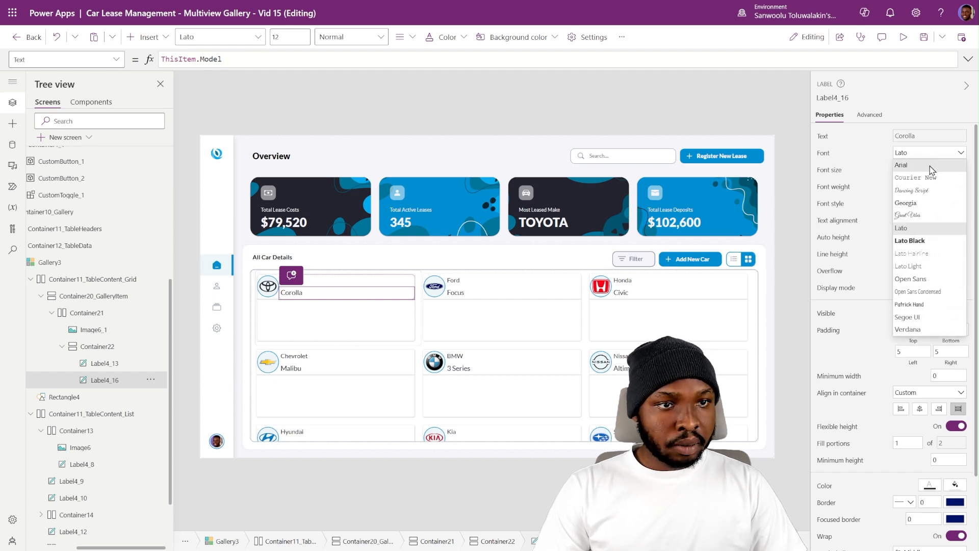
left_click(895, 156)
left_click(916, 187)
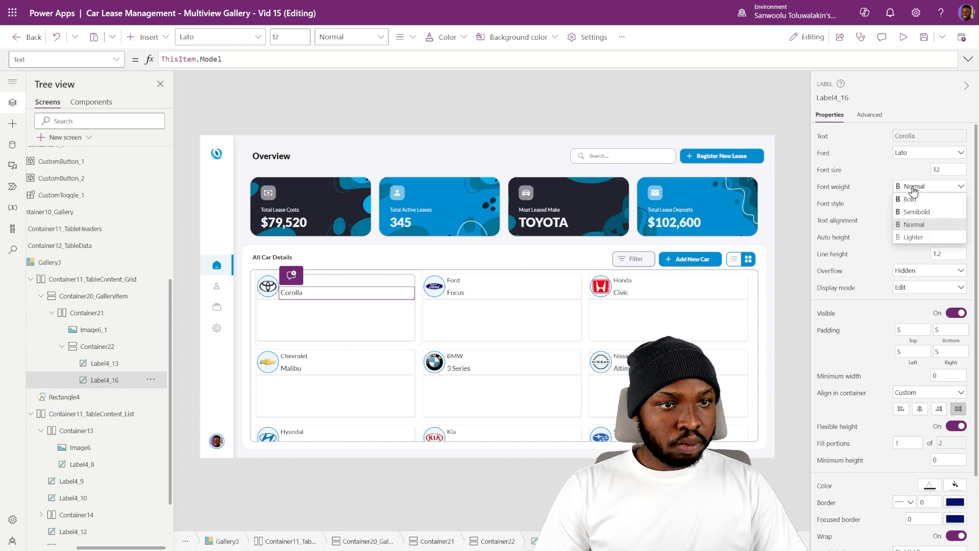
left_click(915, 210)
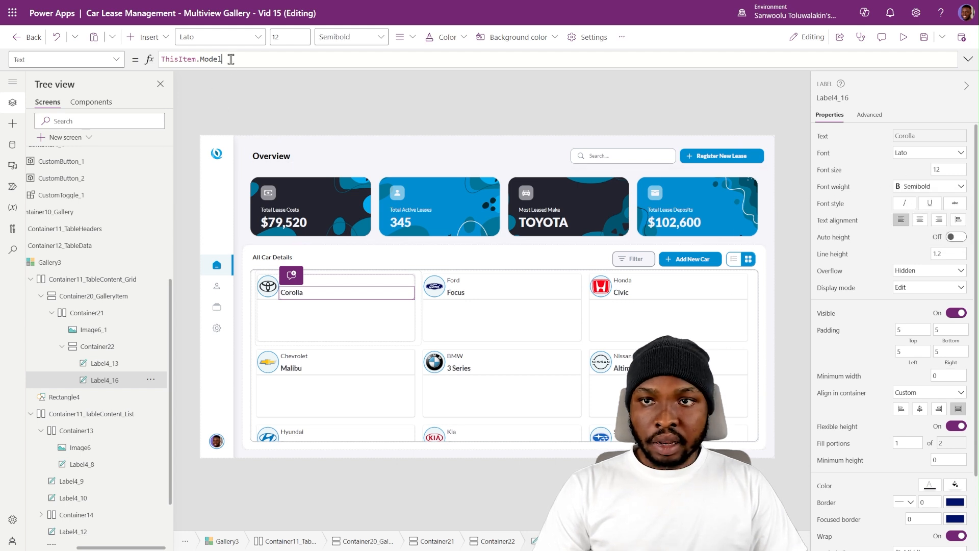
Change the model label's Text formula to Upper(ThisItem.Model) & " | " & ThisItem.Year.
key("Home")
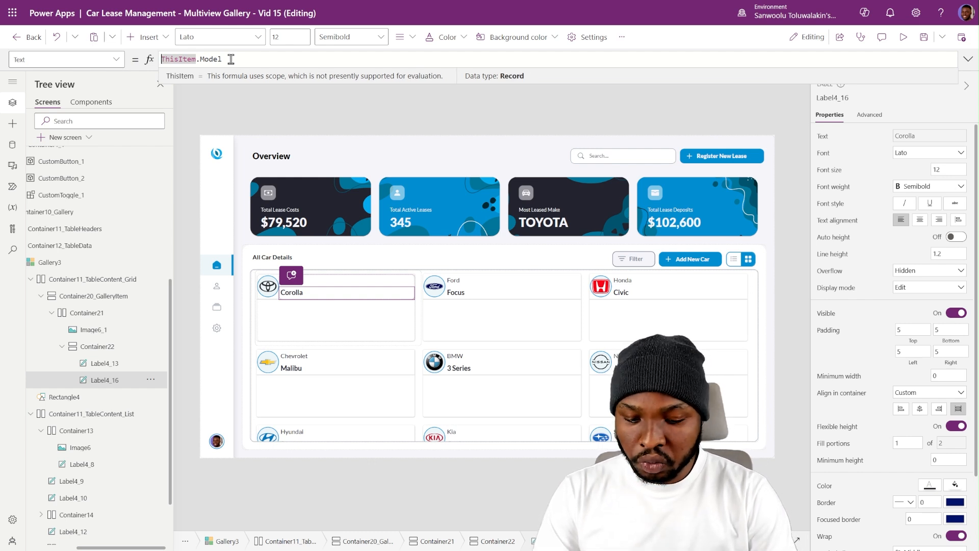
type("Upper(")
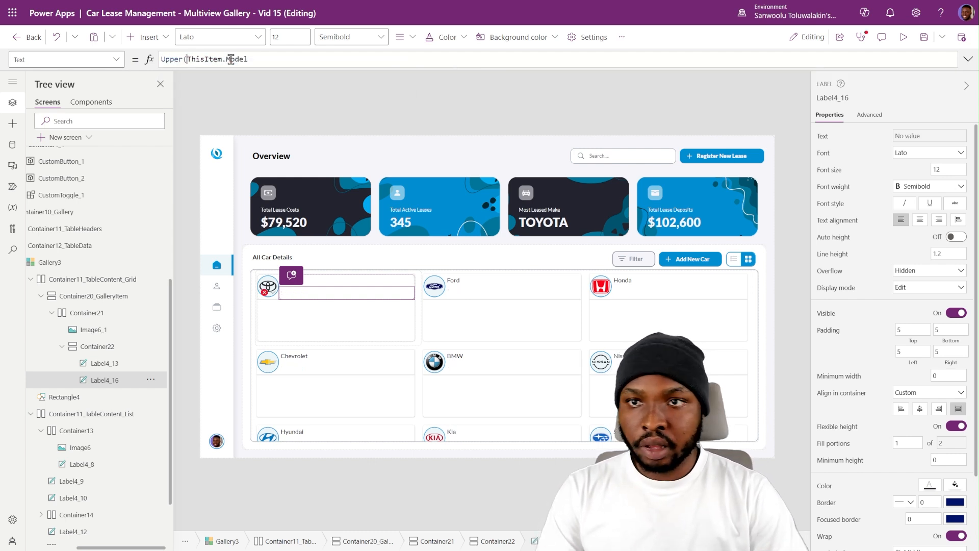
left_click(265, 59)
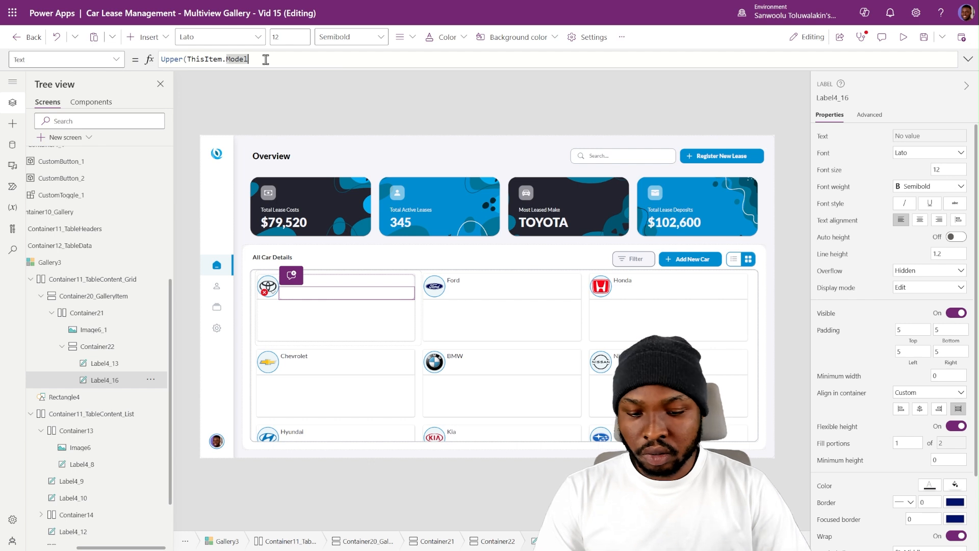
type(") & \" |")
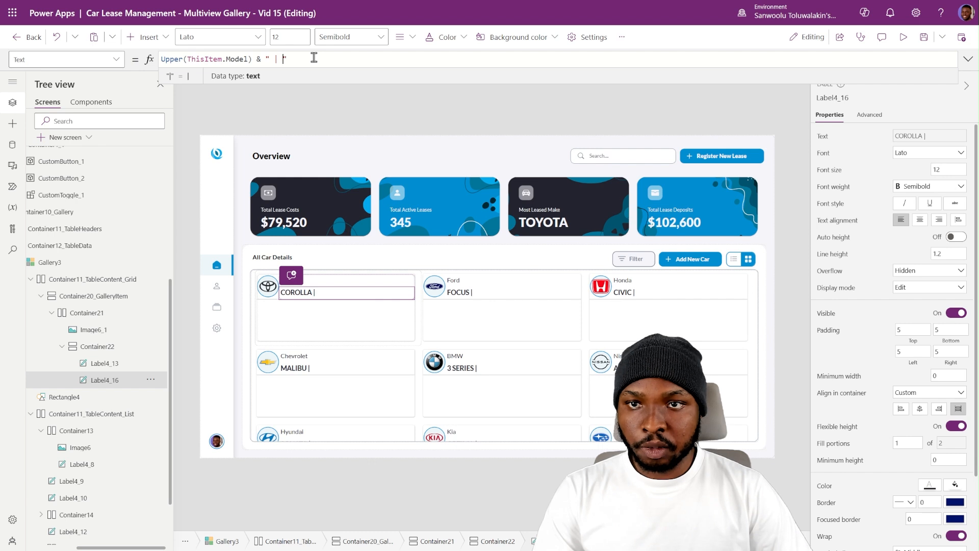
type("& ")
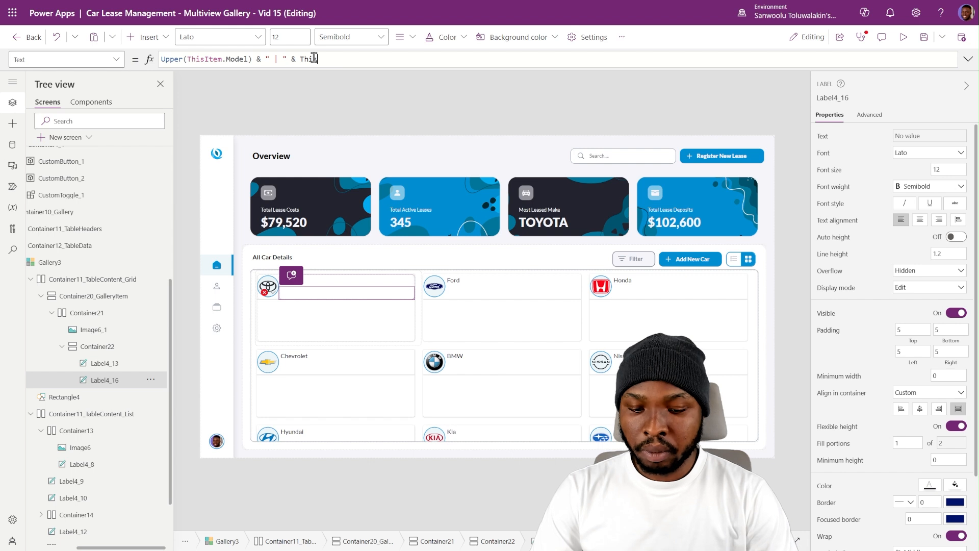
type("Thisitem.")
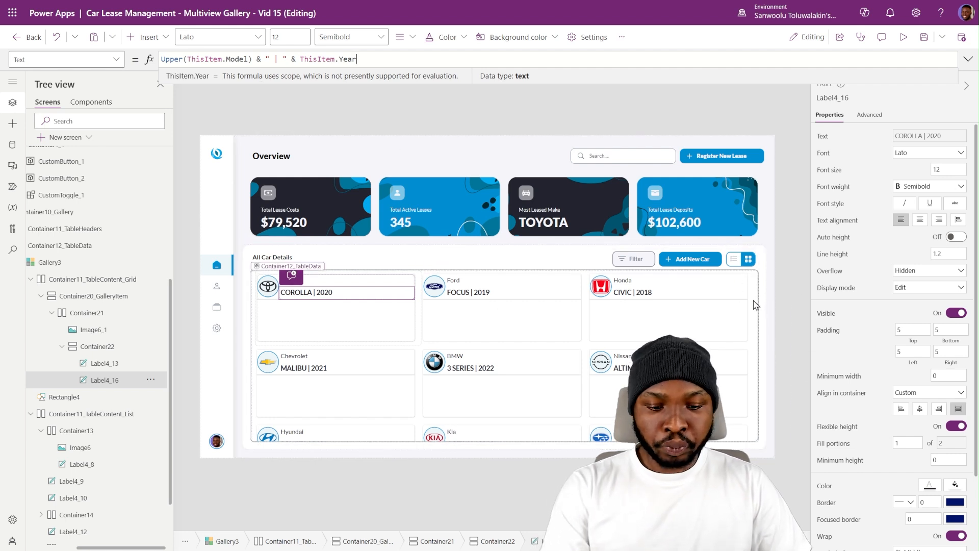
Set the vertical alignment of the grid card's make label to Bottom and its model label to Top.
left_click(105, 365)
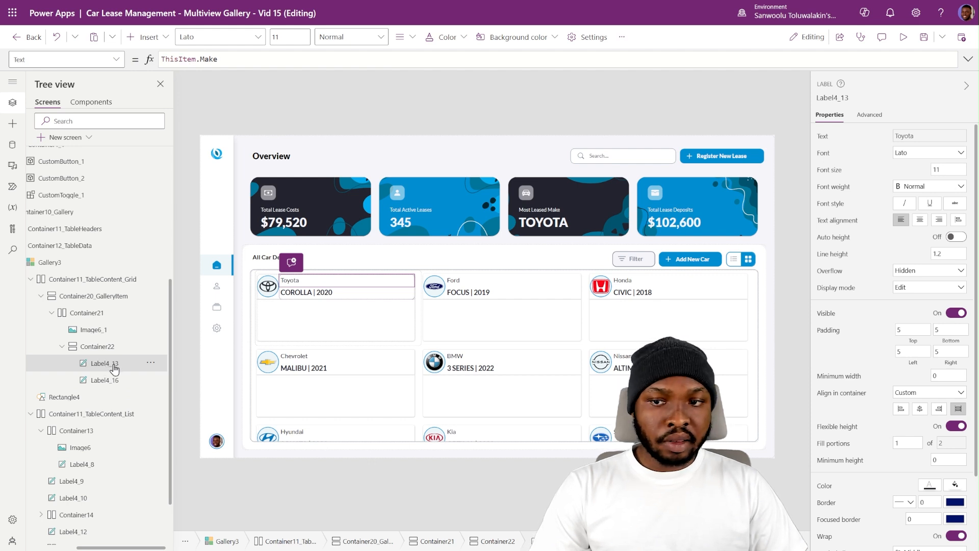
scroll(914, 408, "down", 3)
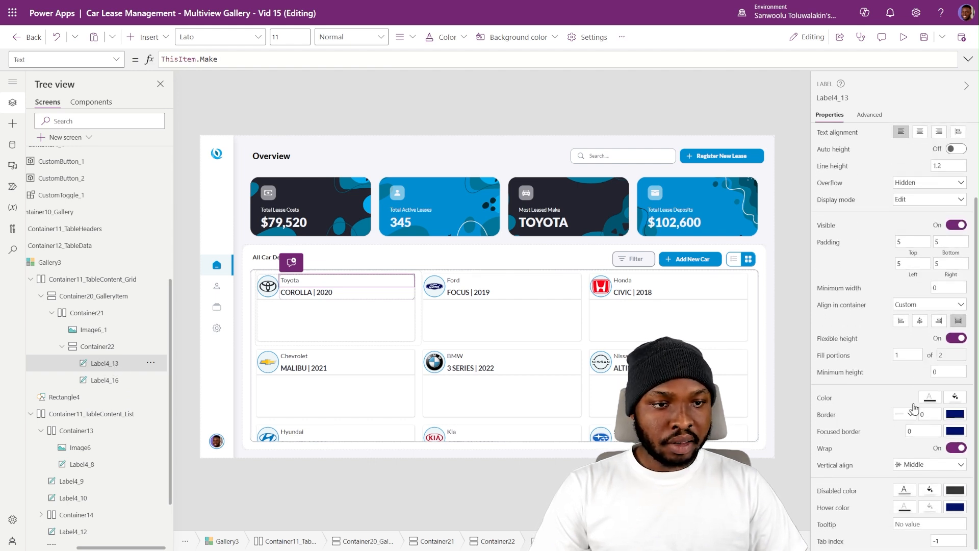
left_click(920, 468)
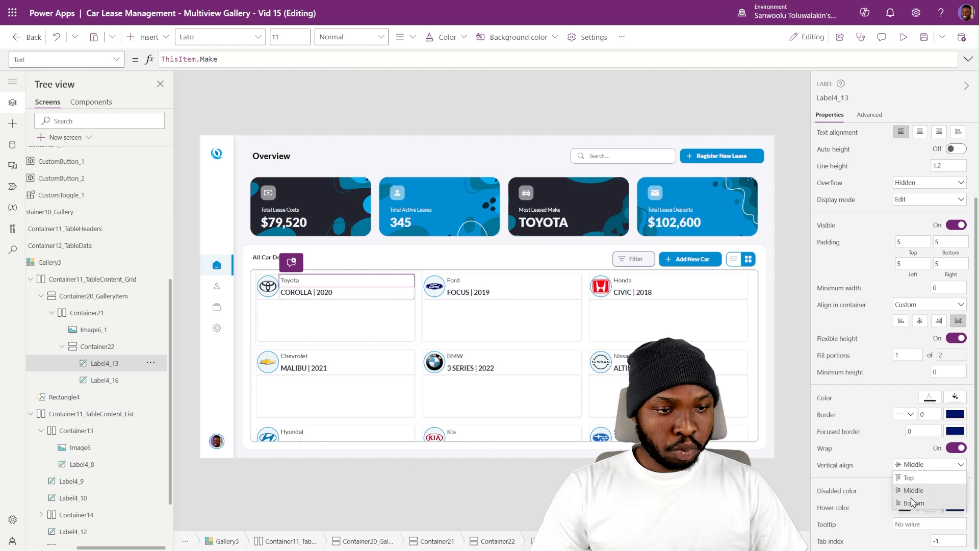
left_click(912, 504)
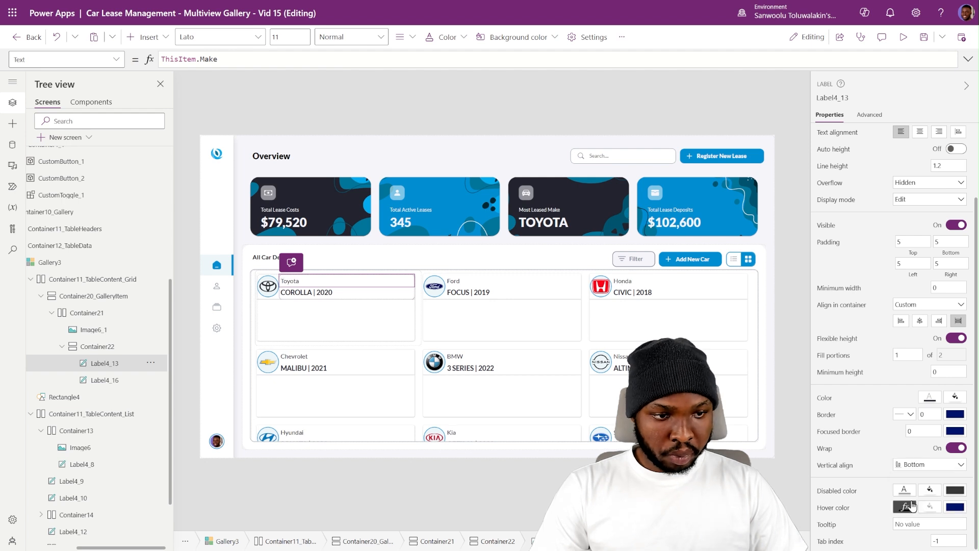
left_click(105, 380)
left_click(904, 474)
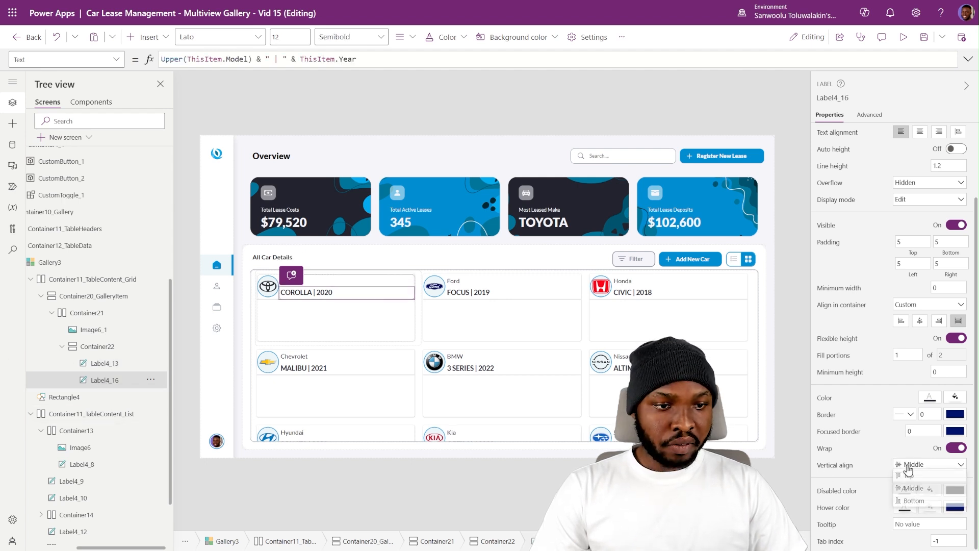
left_click(913, 481)
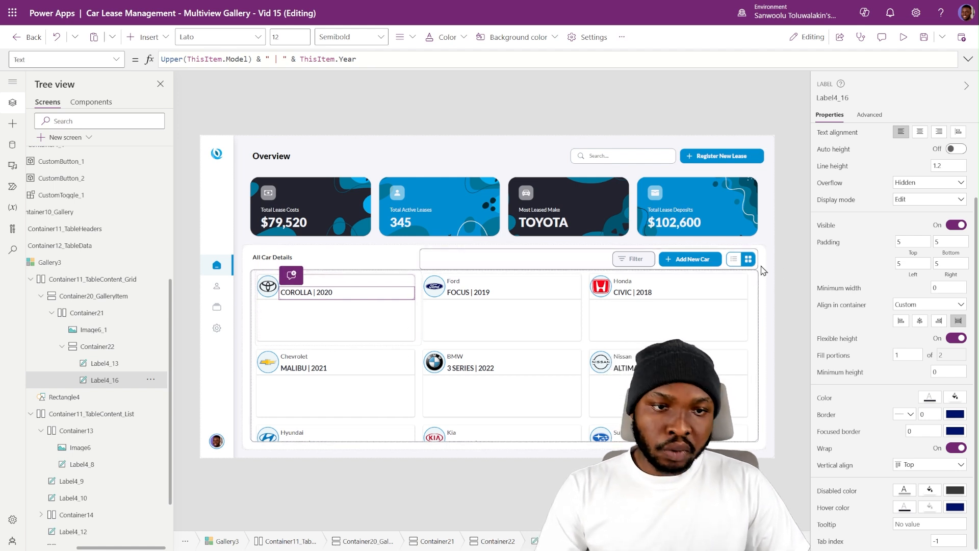
left_click(782, 268)
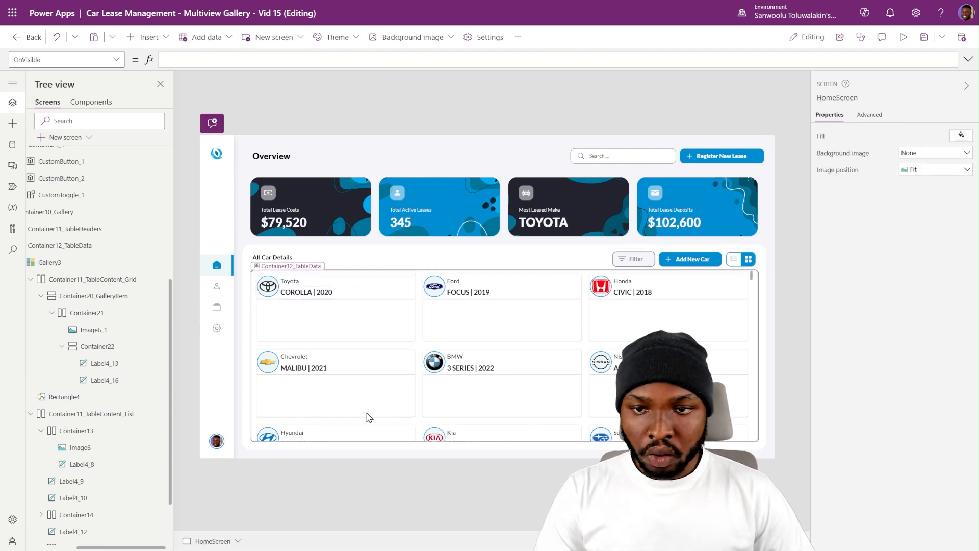
Copy the lease status badge container, Container15, from the list view row and return the gallery to grid view.
left_click(352, 281)
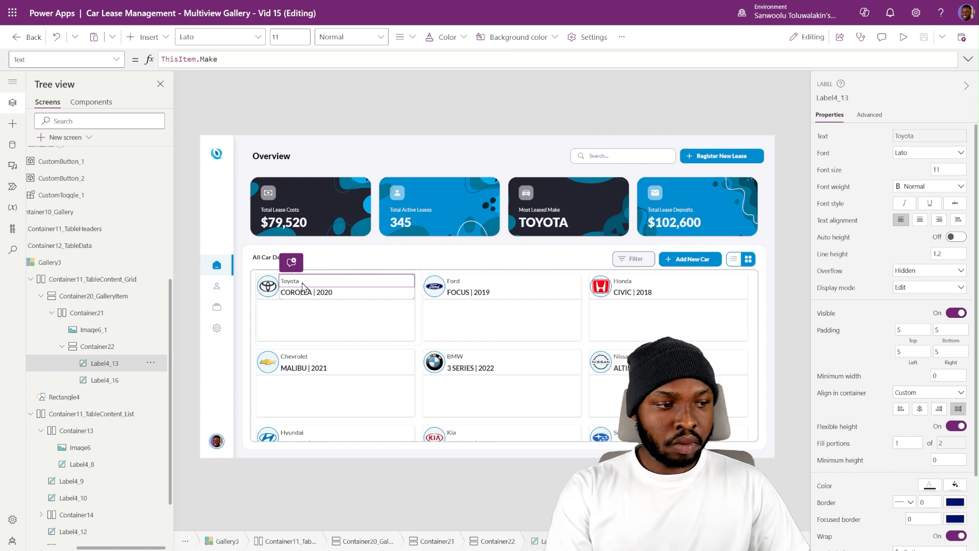
left_click(737, 262)
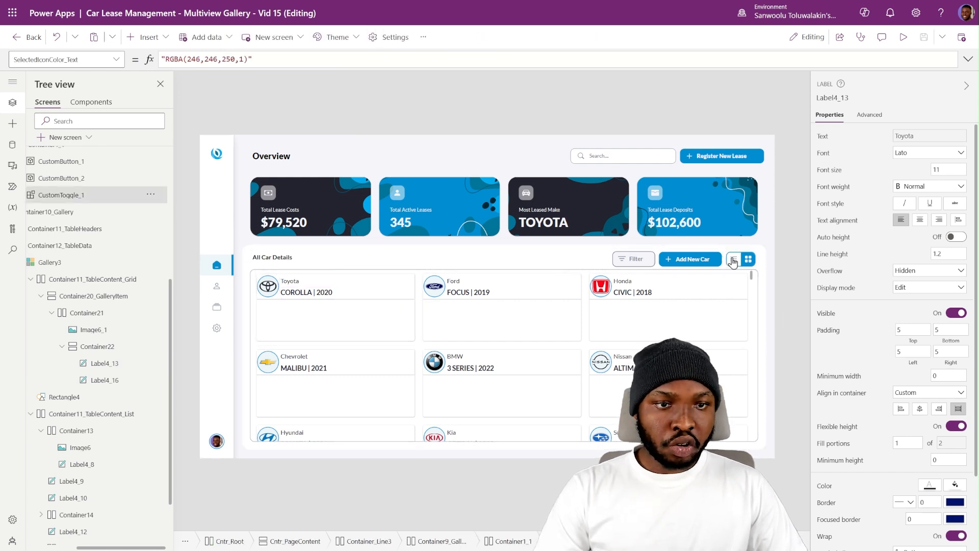
left_click(740, 262)
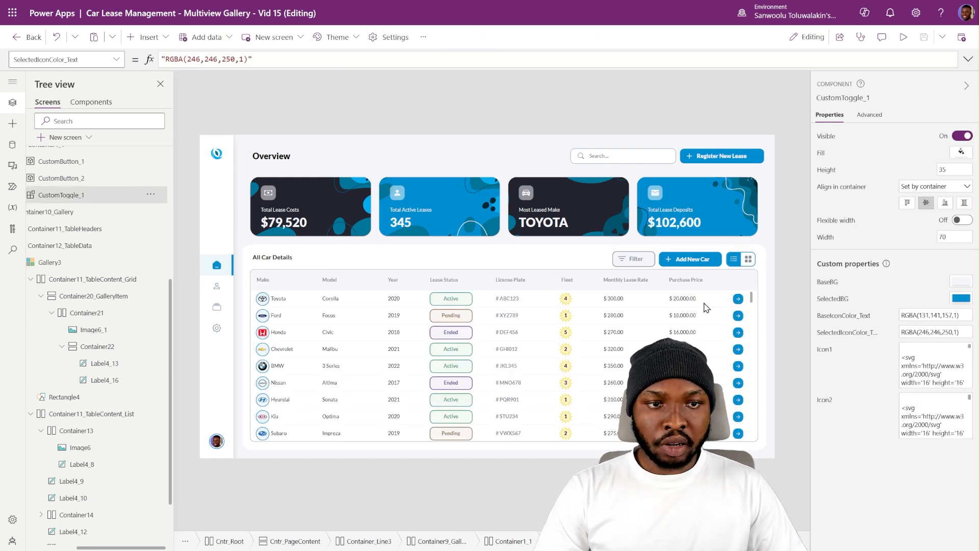
left_click(471, 303)
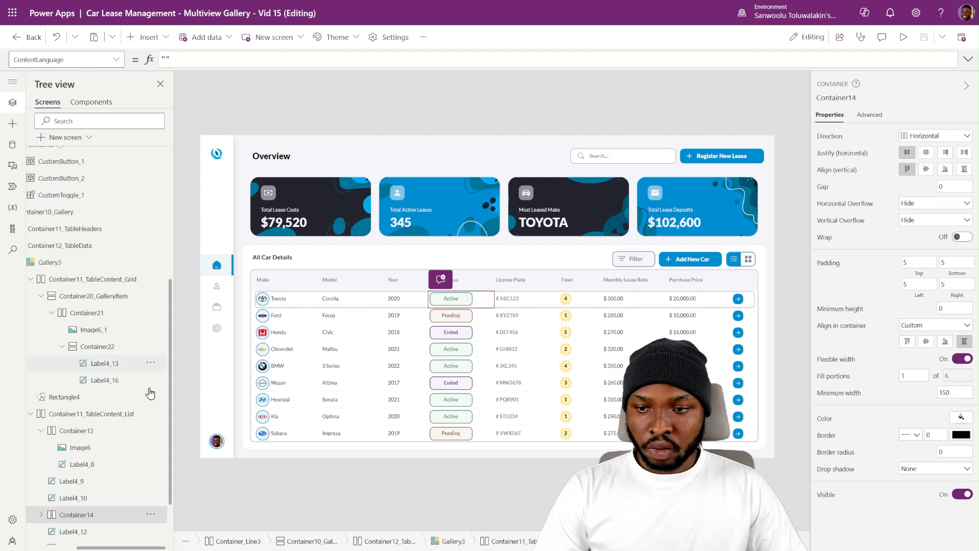
scroll(139, 432, "down", 2)
left_click(40, 448)
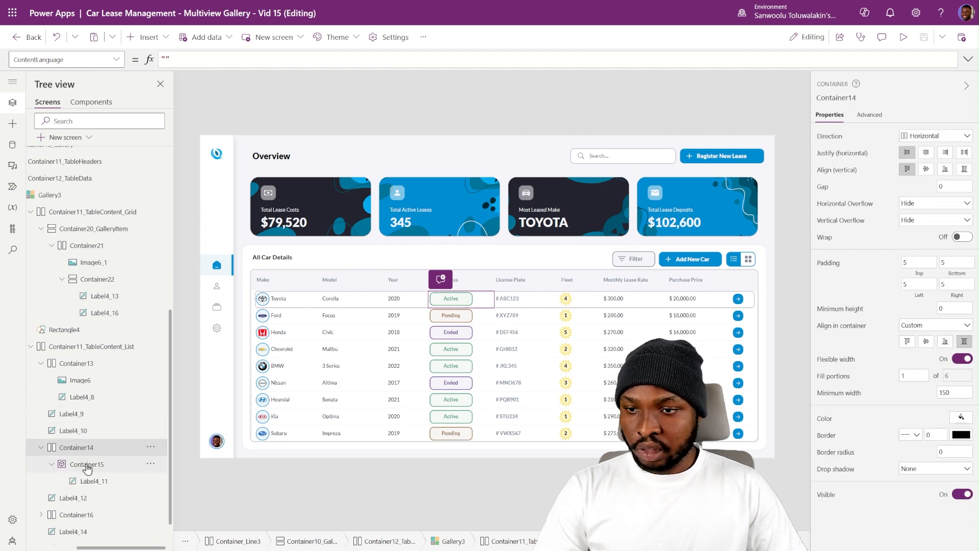
left_click(73, 465)
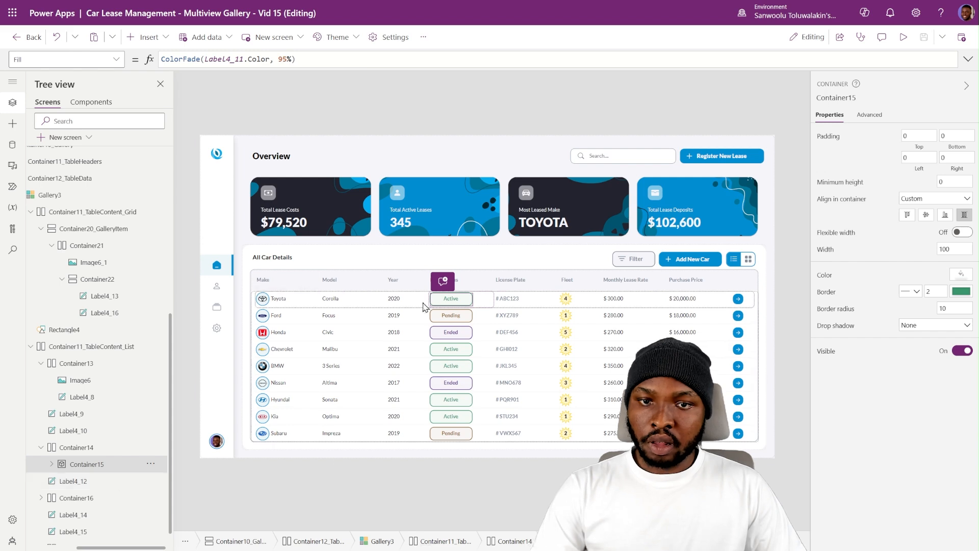
left_click(748, 259, "alt")
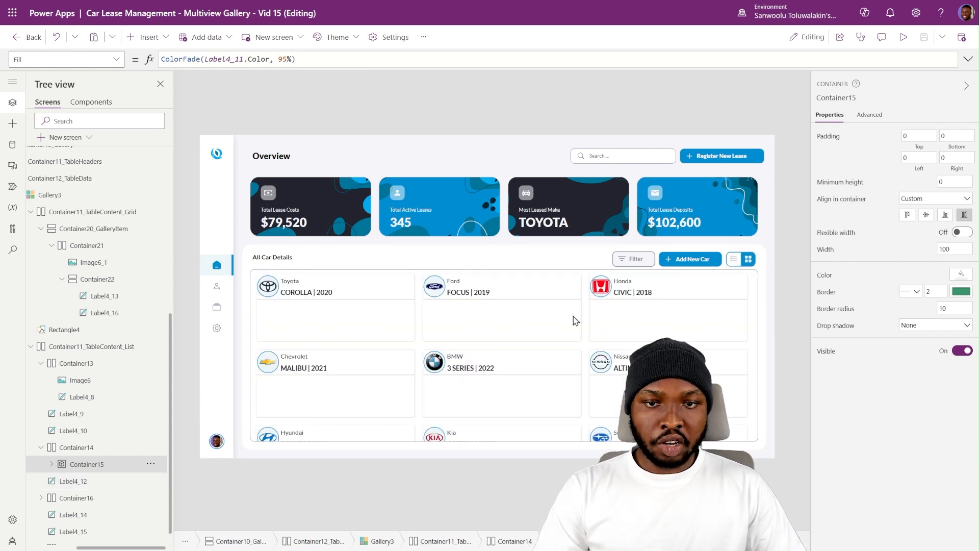
Rename the grid card's header row container, Container21, as Container21_Line1.
left_click(357, 282)
left_click(62, 280)
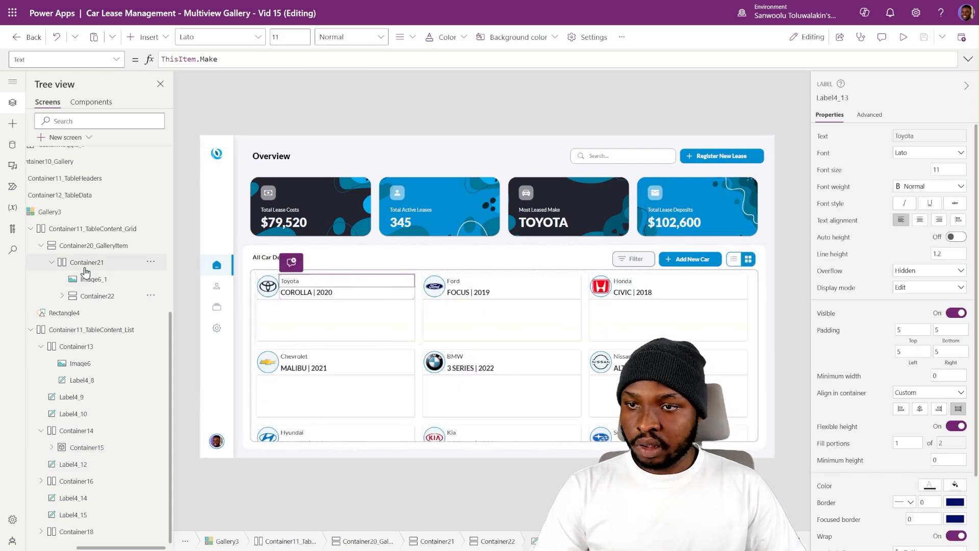
left_click(105, 263)
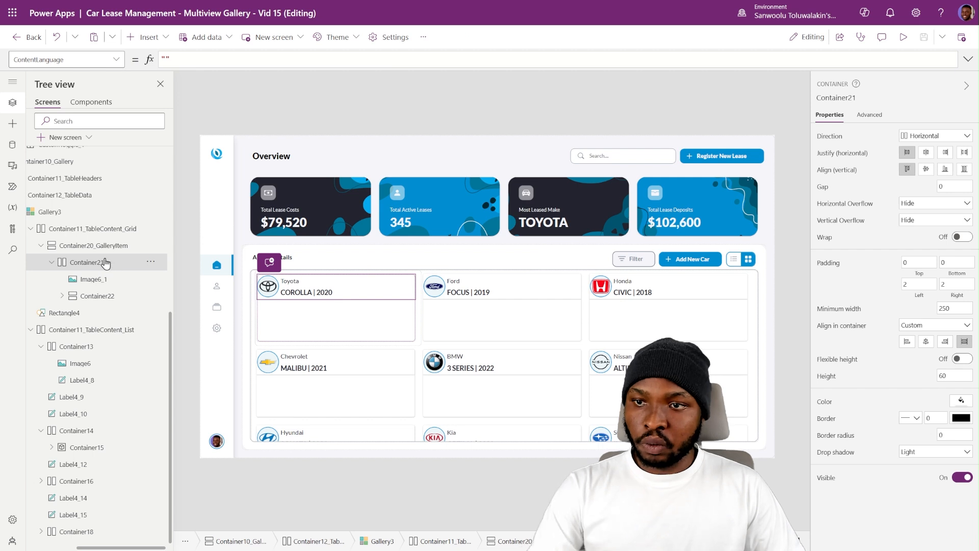
double_click(106, 263)
left_click(108, 261)
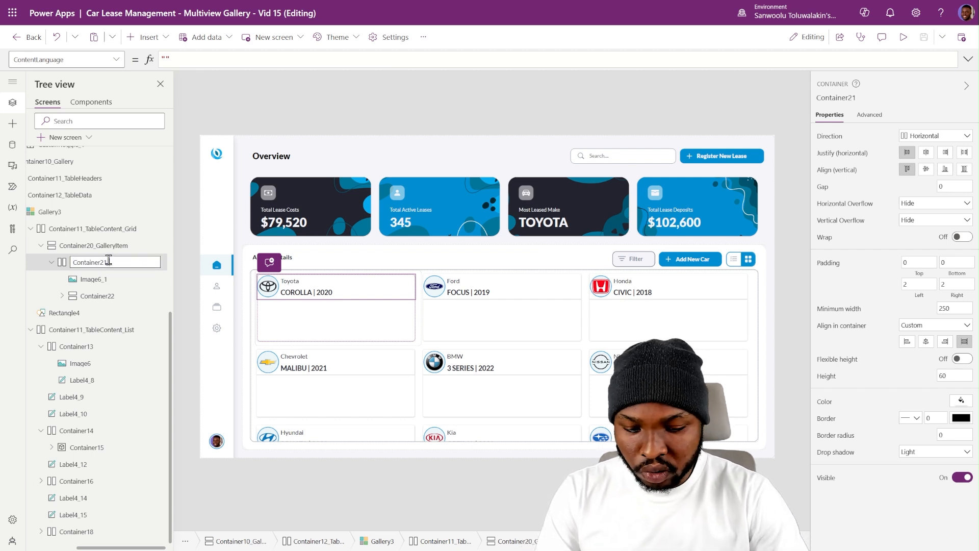
type("_Div")
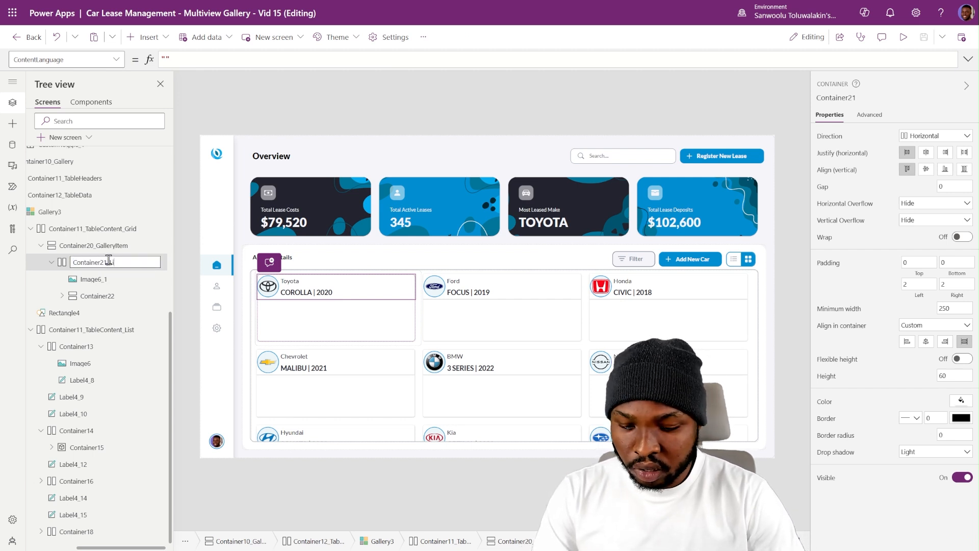
key("BackSpace")
key("BackSpace")
key("BackSpace")
type("Line1")
key("Return")
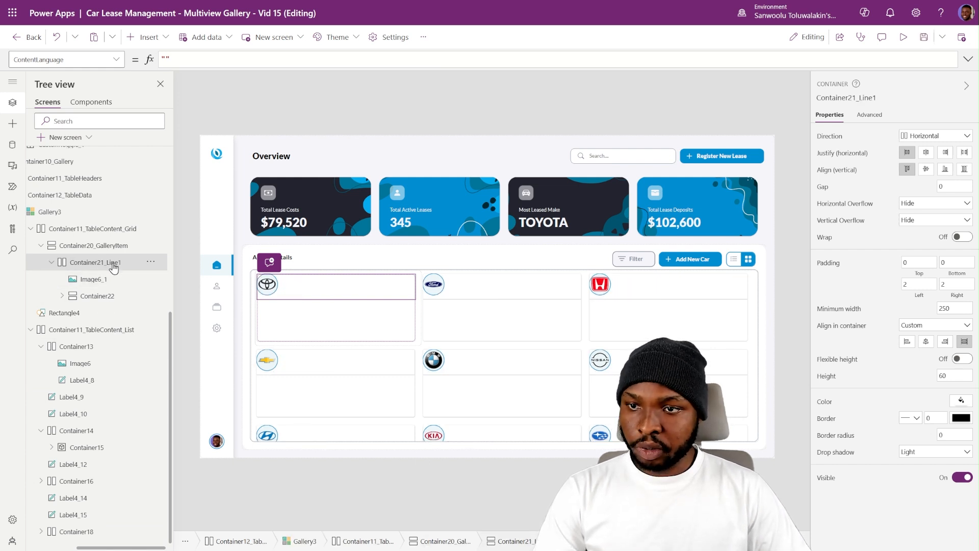
Paste the status badge into Container21_Line1 and align the car logo to the row's vertical centre.
key("ctrl+v")
left_click(97, 297)
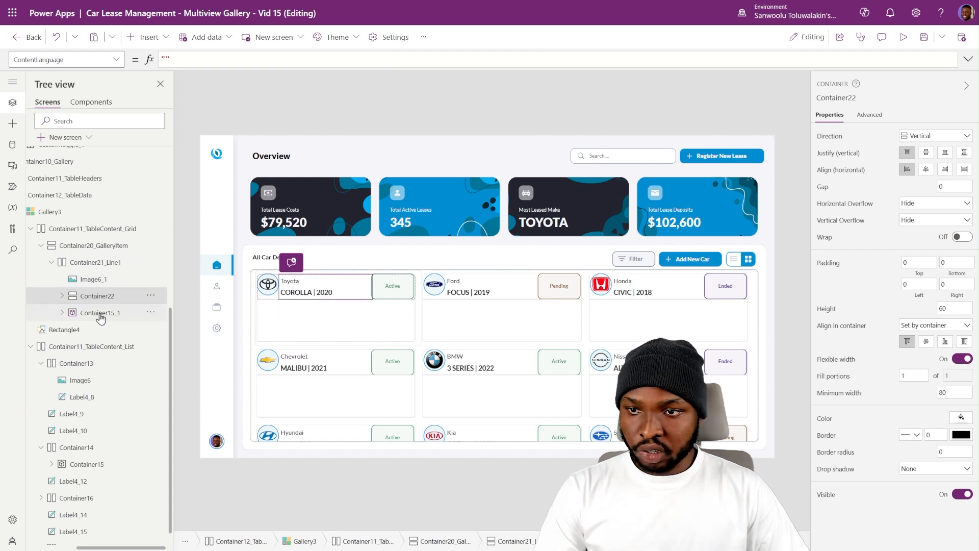
left_click(97, 280)
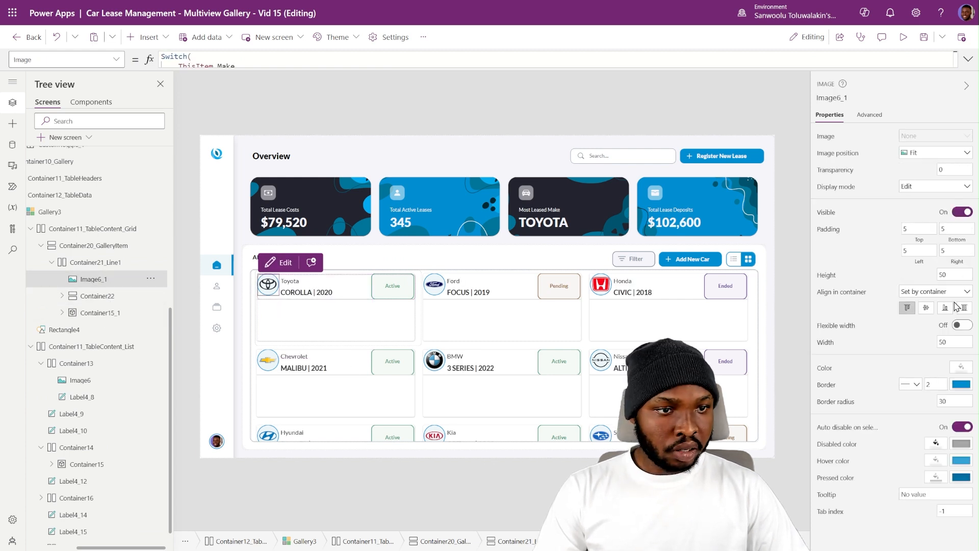
left_click(926, 309)
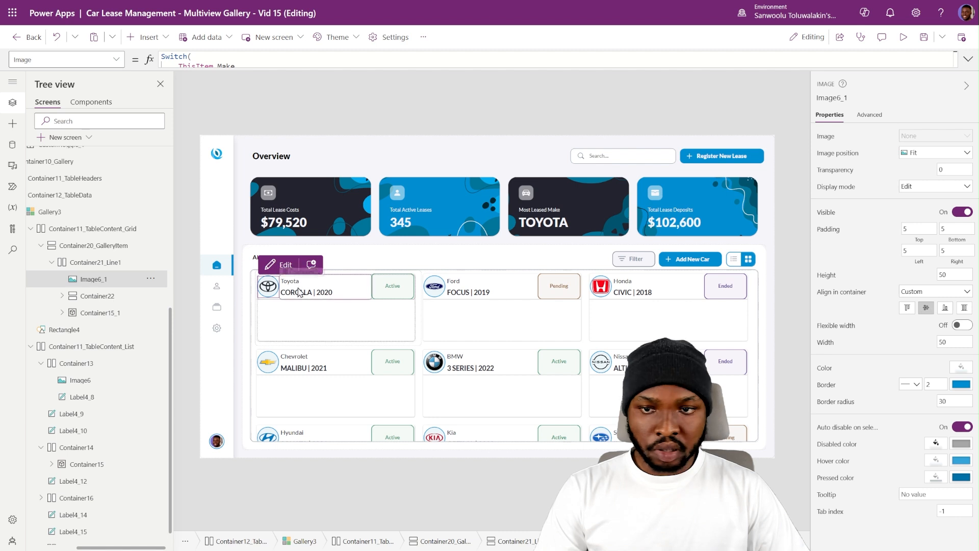
Align the grid card's status badge to the vertical centre of its row and set its height to 25.
left_click(99, 314)
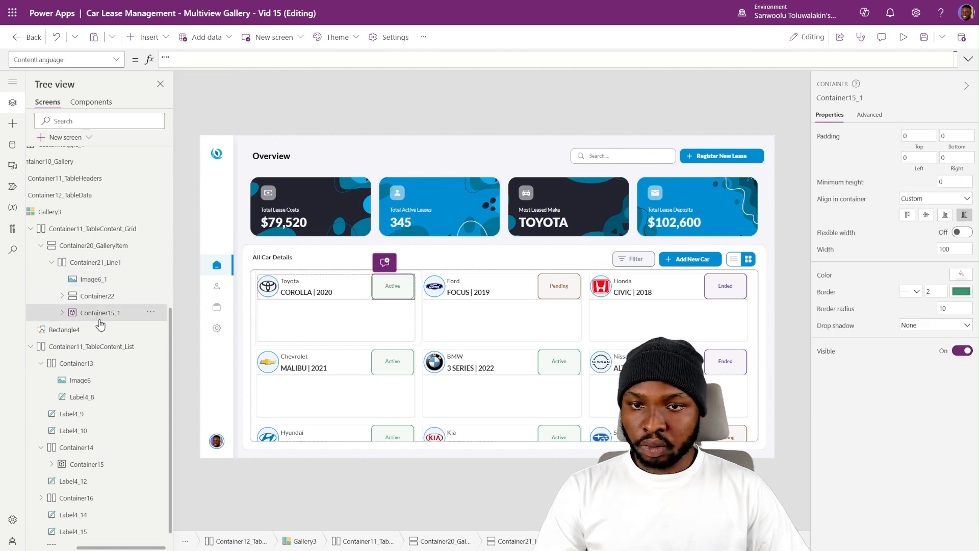
left_click(925, 217)
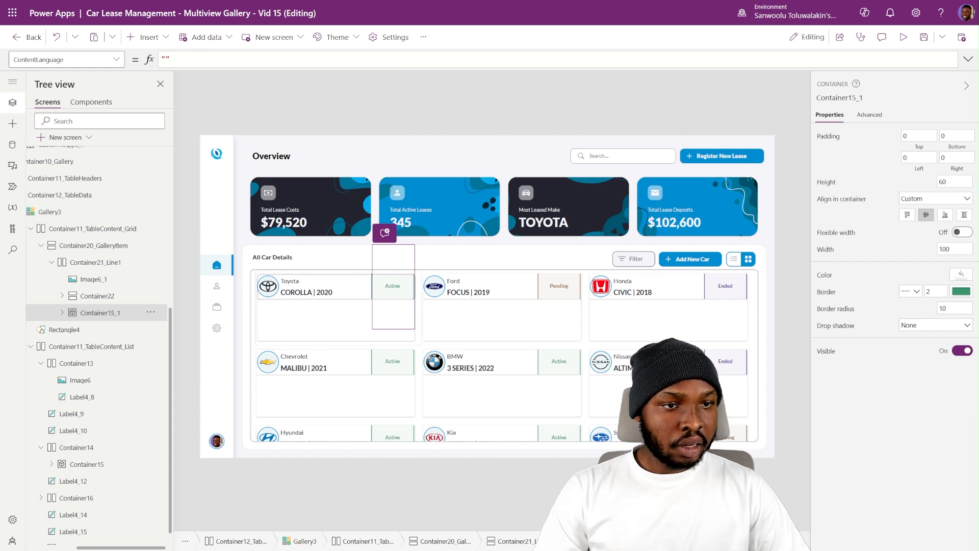
left_click_drag(934, 180, 912, 187)
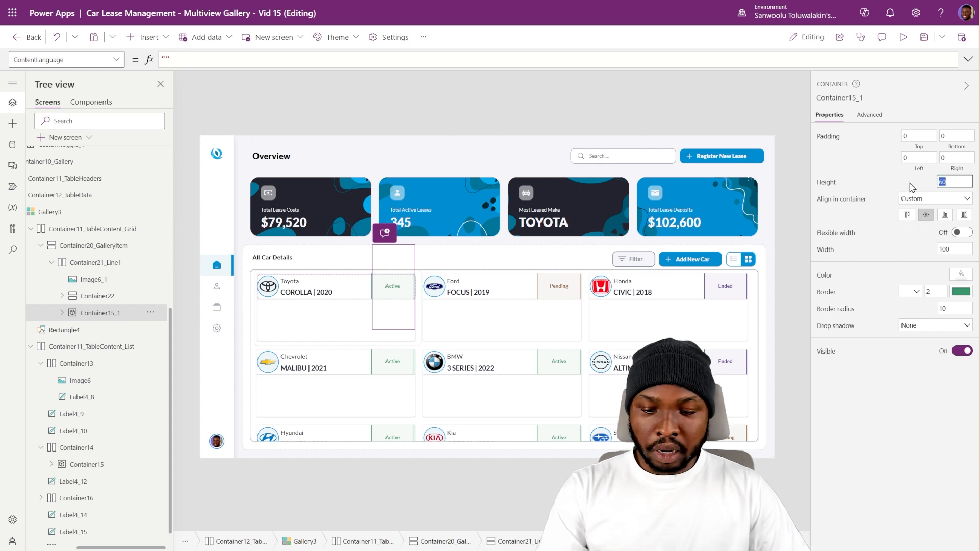
type("30")
key("Return")
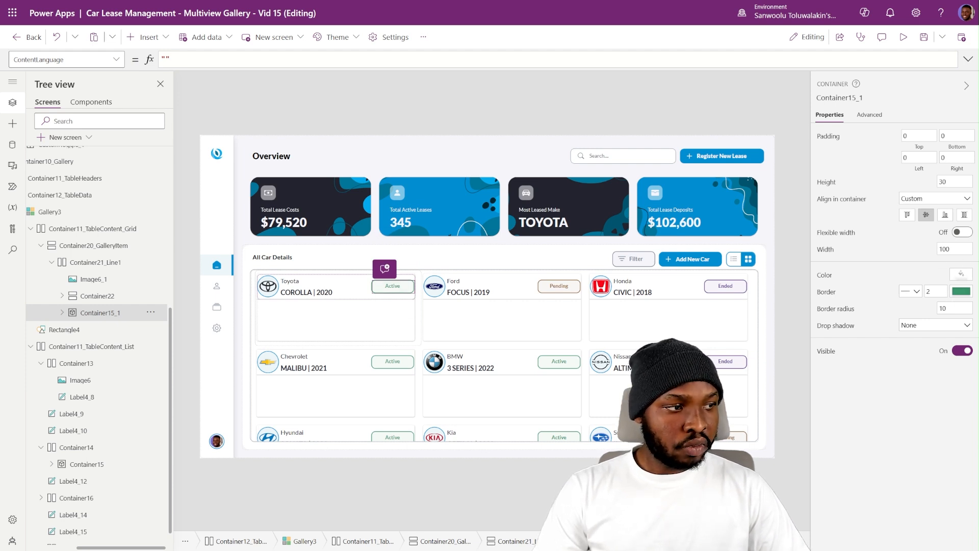
left_click_drag(947, 182, 877, 176)
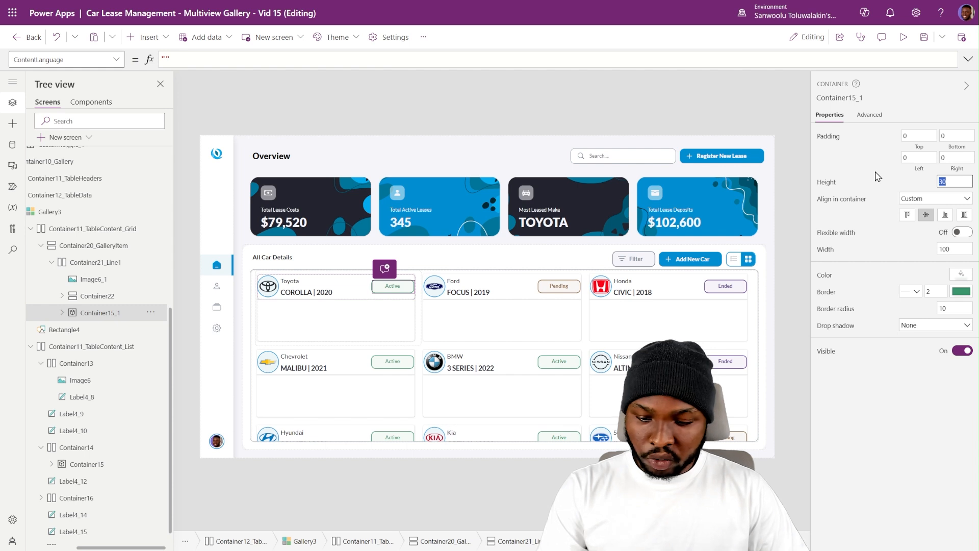
type("25")
key("Return")
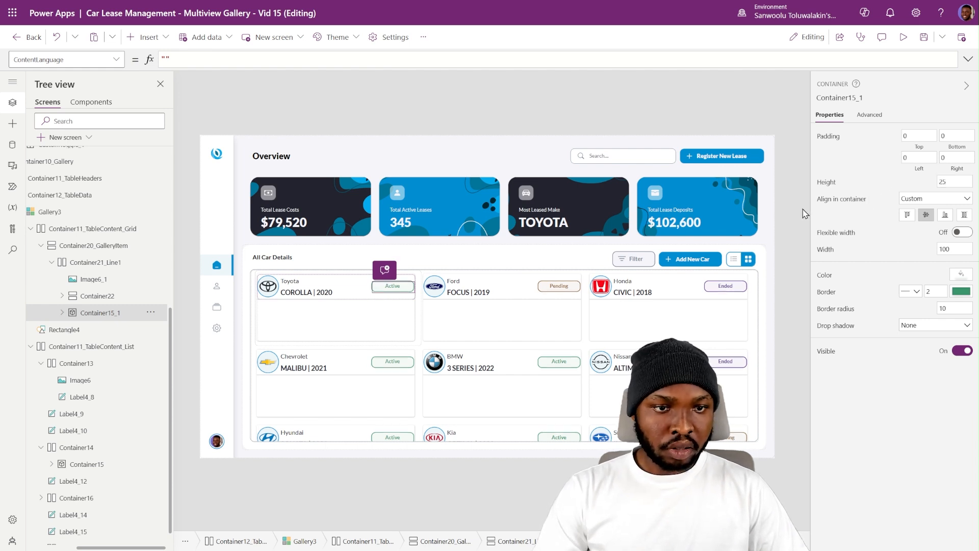
left_click(496, 277)
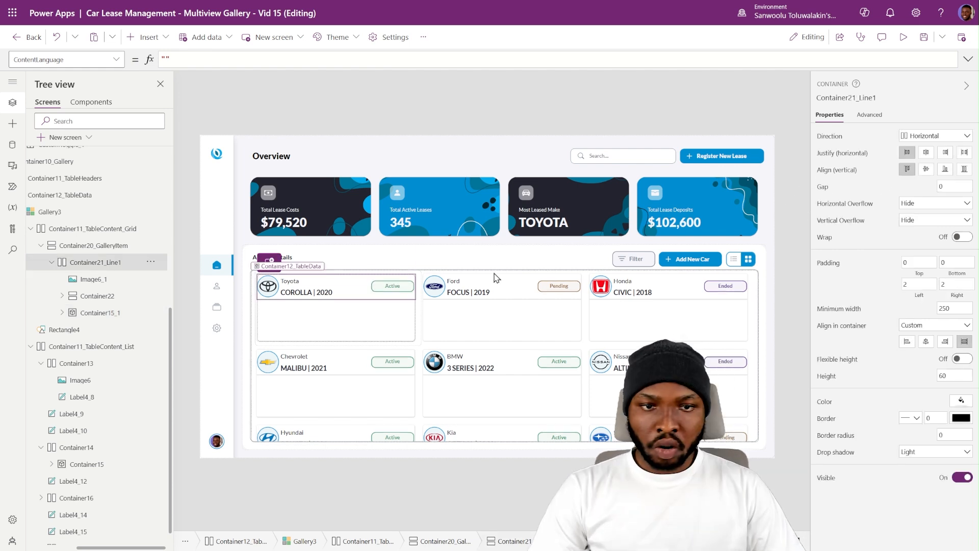
left_click(783, 238)
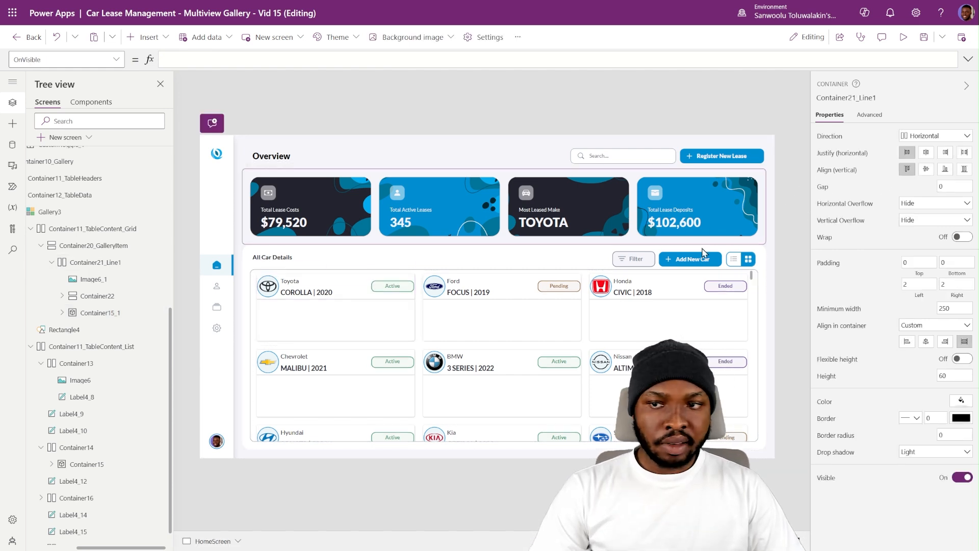
Set the top, bottom, left and right padding of Container20_GalleryItem to 10.
left_click(52, 263)
left_click(89, 284)
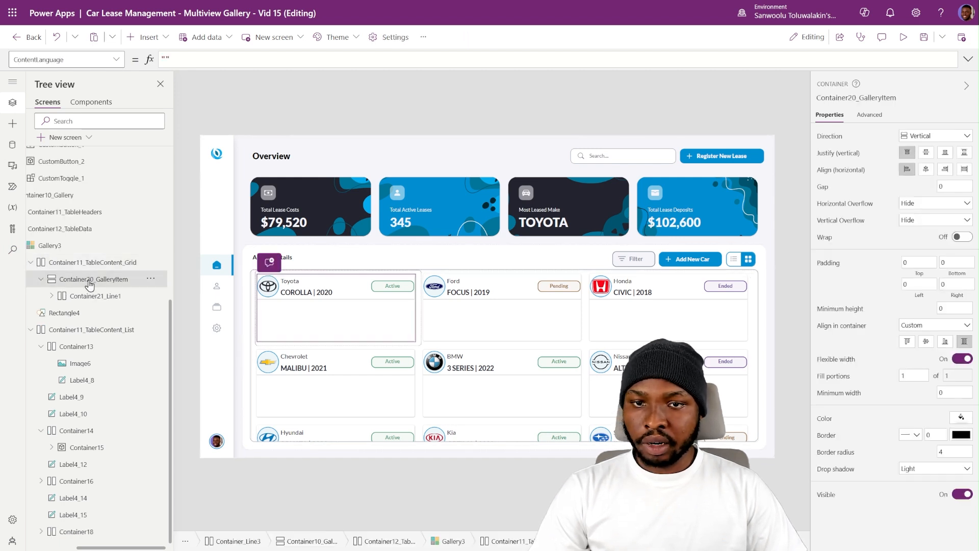
left_click(919, 262)
type("10")
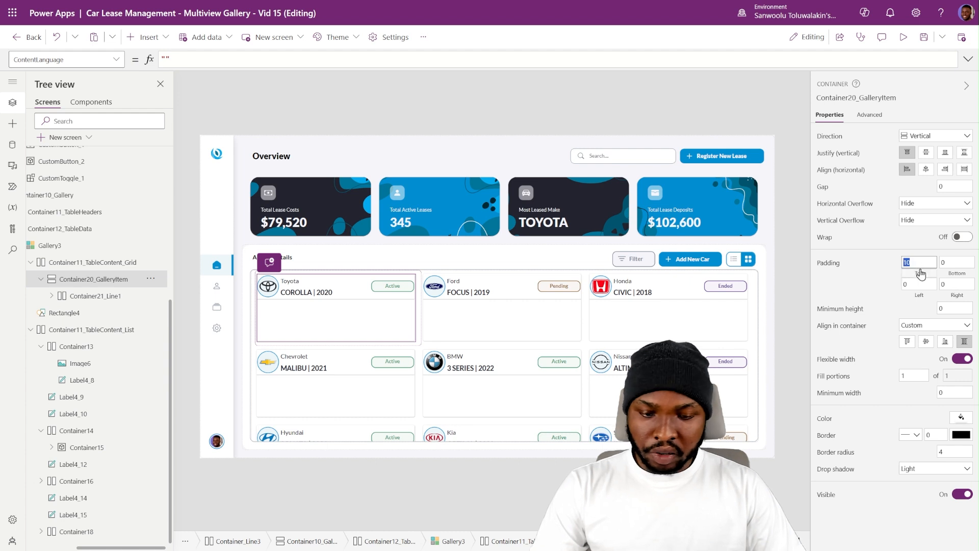
left_click(955, 262)
type("10")
left_click(918, 284)
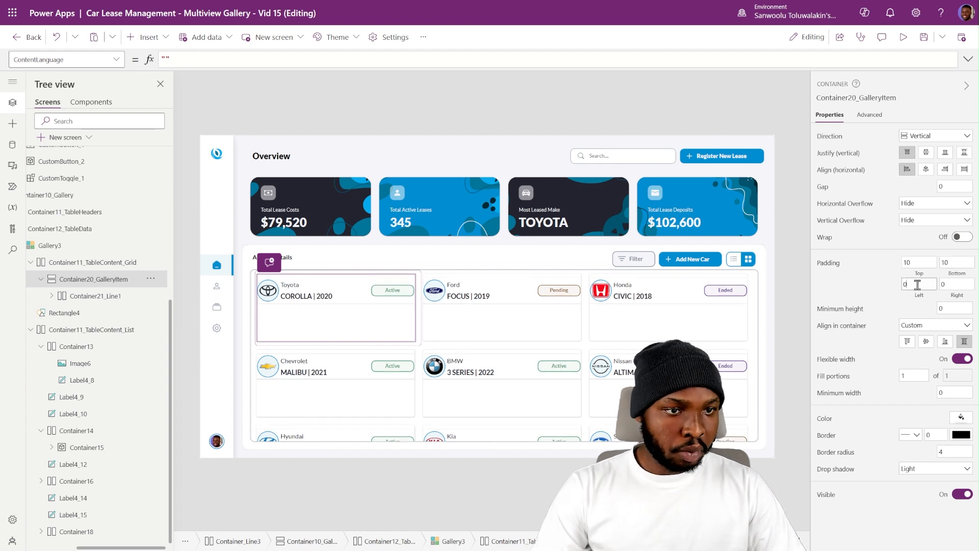
type("10")
left_click(942, 285)
type("10")
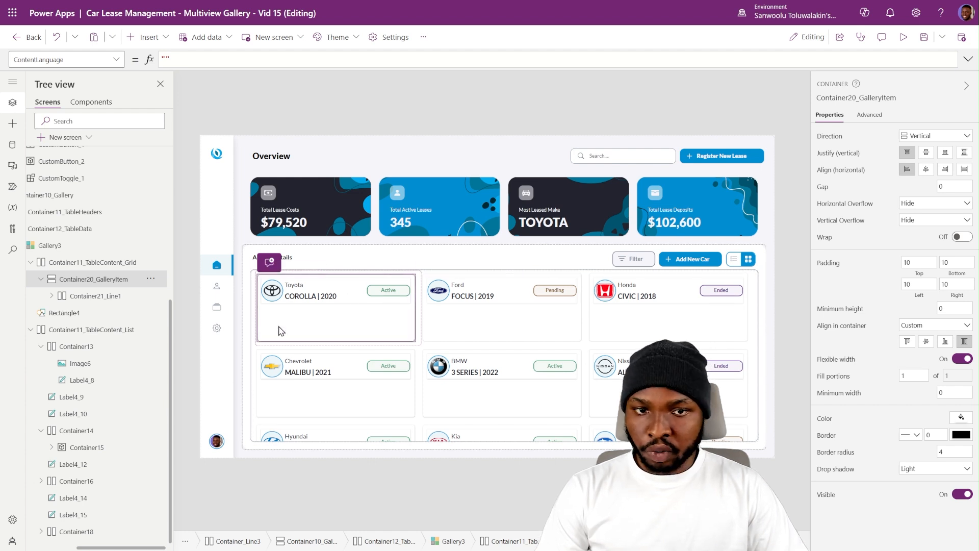
Set the drop shadow of Container21_Line1 to None.
left_click(97, 298)
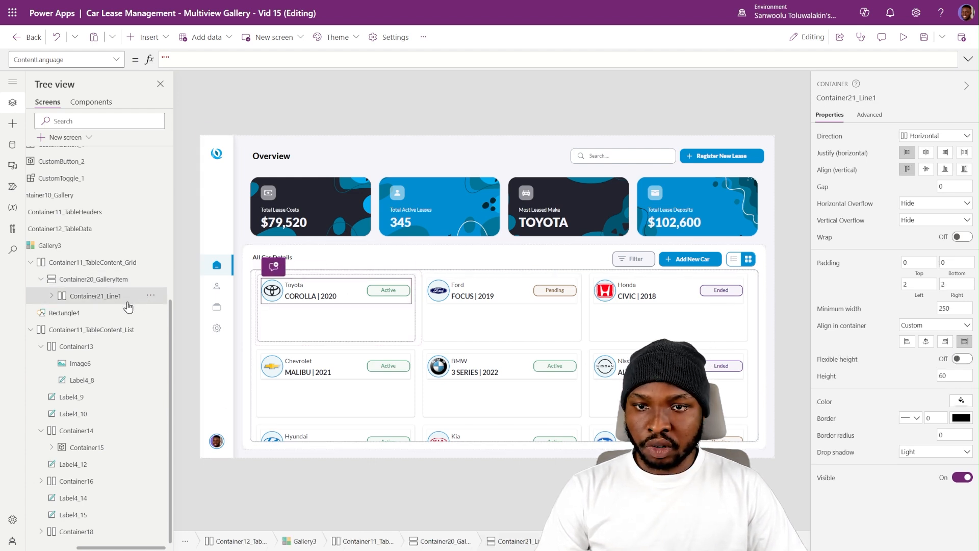
left_click(924, 452)
left_click(913, 363)
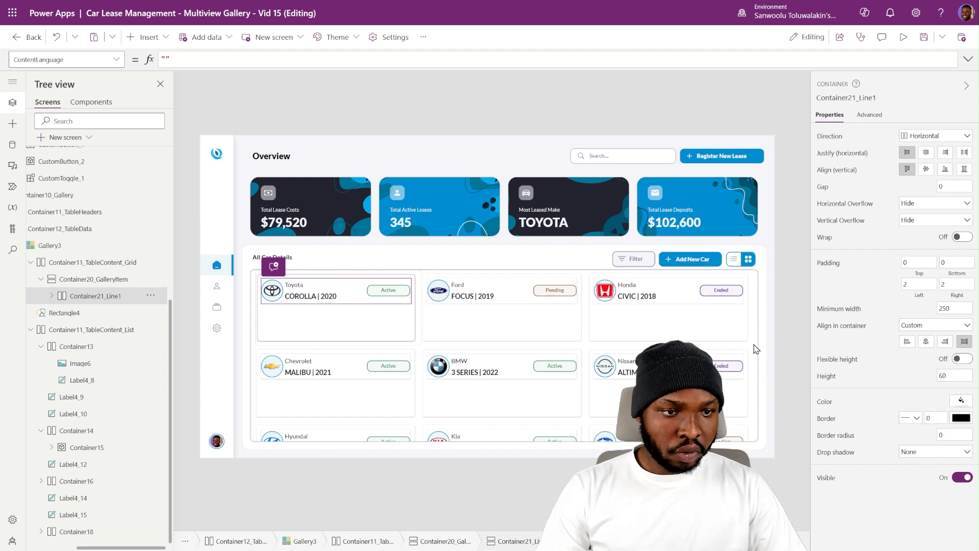
left_click(791, 256)
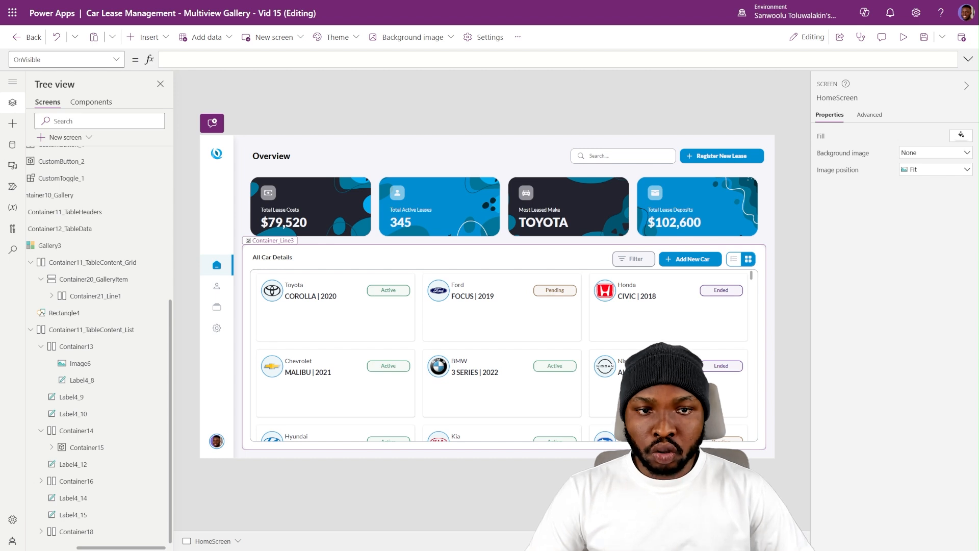
Copy the license plate label from the list view row and paste it into the grid card's Container20_GalleryItem.
left_click(734, 260, "alt")
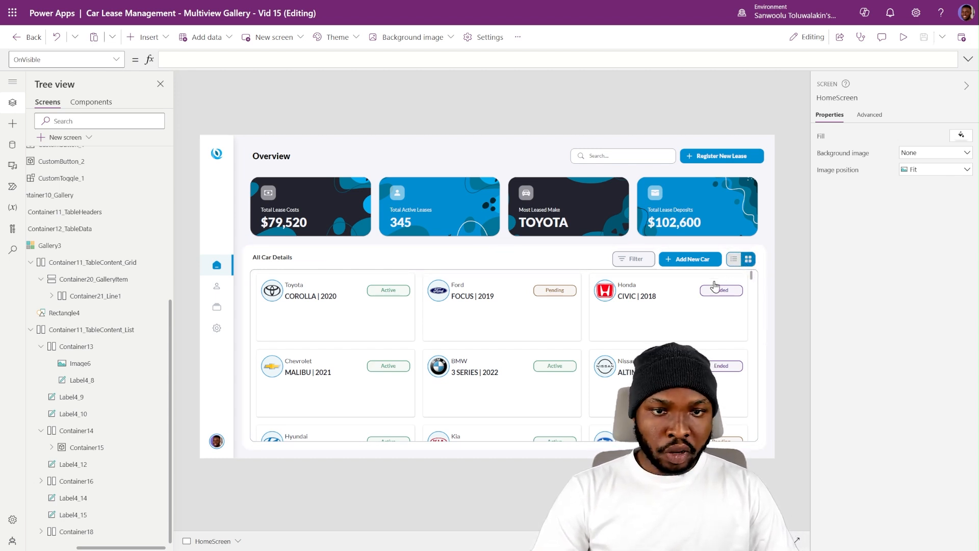
left_click(516, 309)
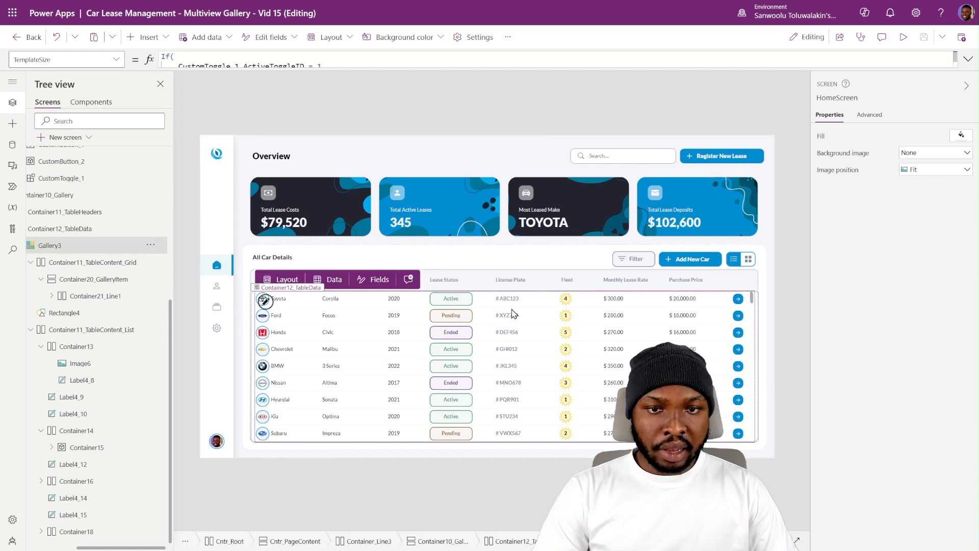
left_click(521, 305)
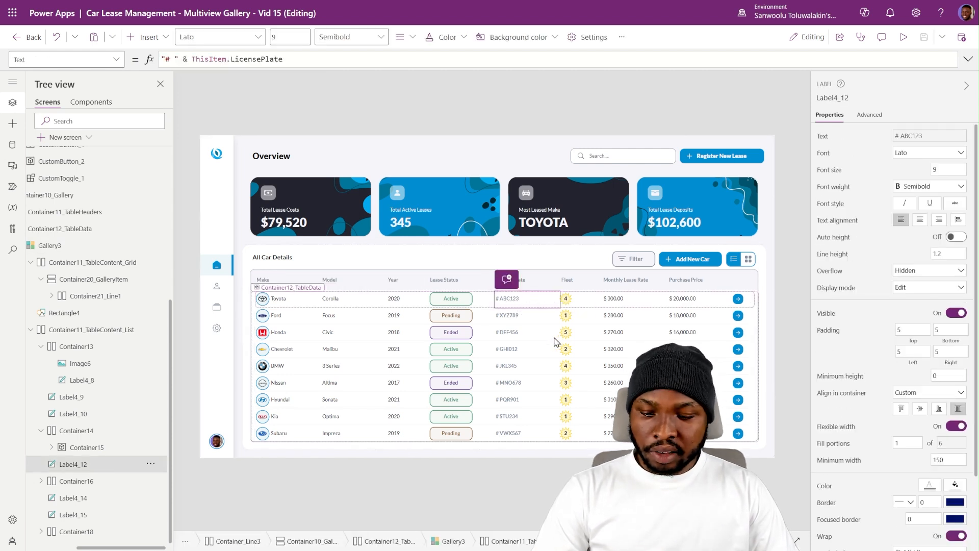
left_click(747, 260, "alt")
left_click(319, 331)
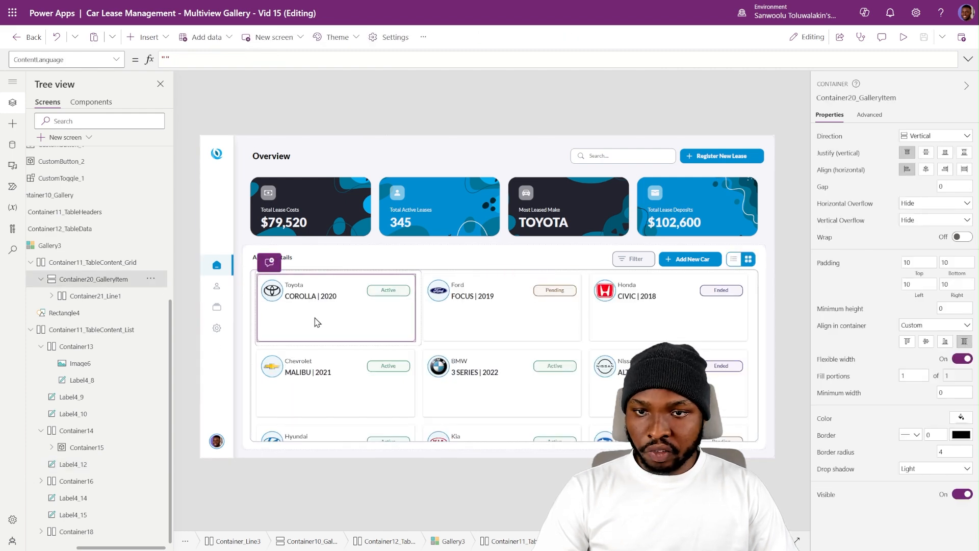
key("ctrl+v")
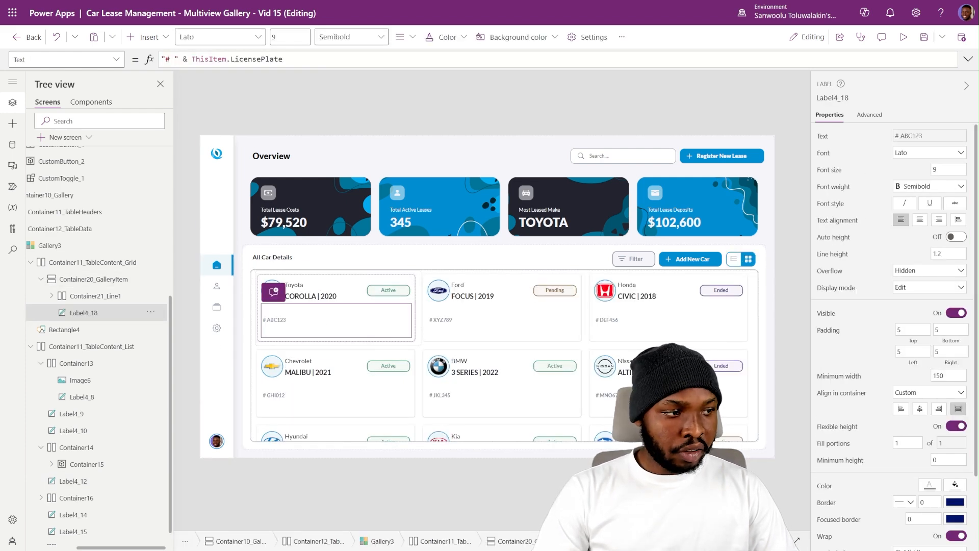
Turn off flexible height for the grid card's license plate label and set its height to 40.
scroll(917, 408, "down", 2)
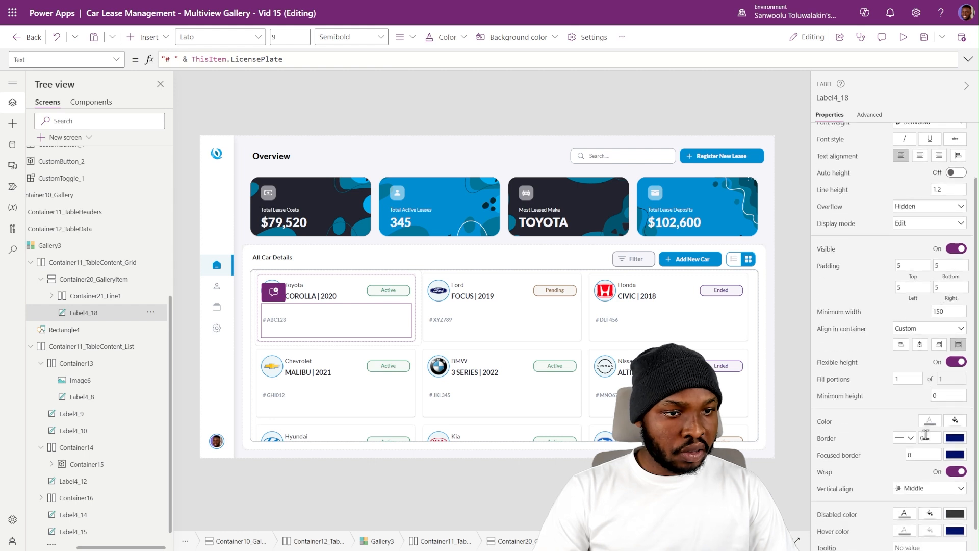
scroll(934, 346, "down", 1)
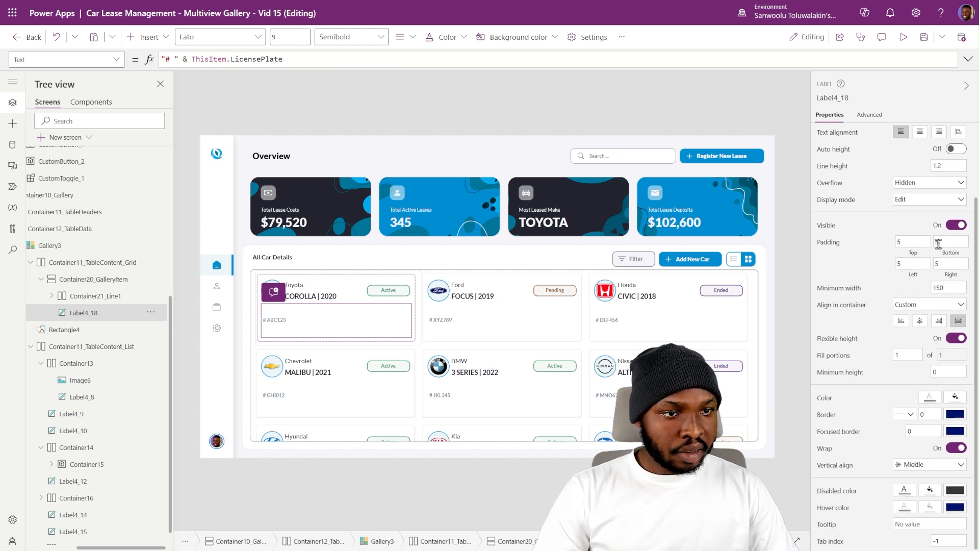
left_click(955, 338)
left_click_drag(947, 372, 903, 379)
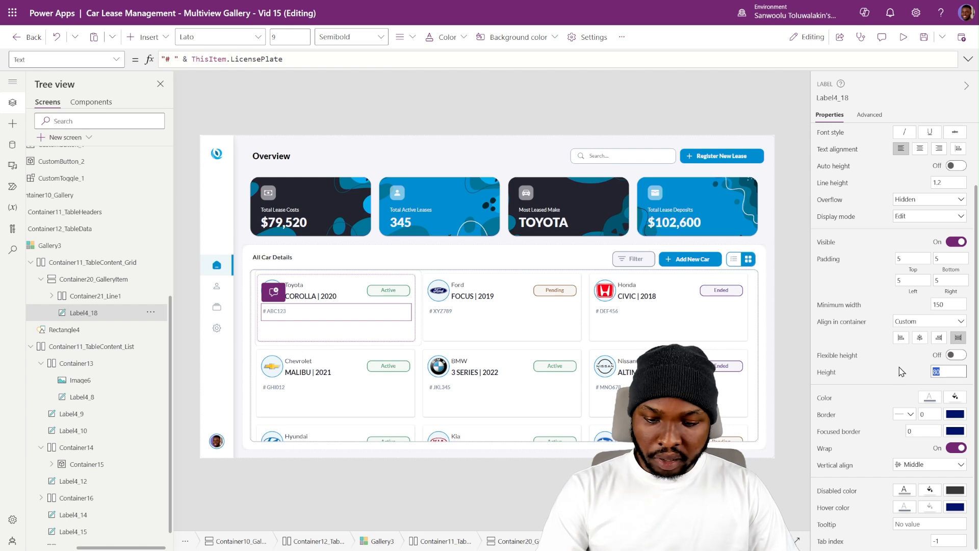
type("40")
key("Return")
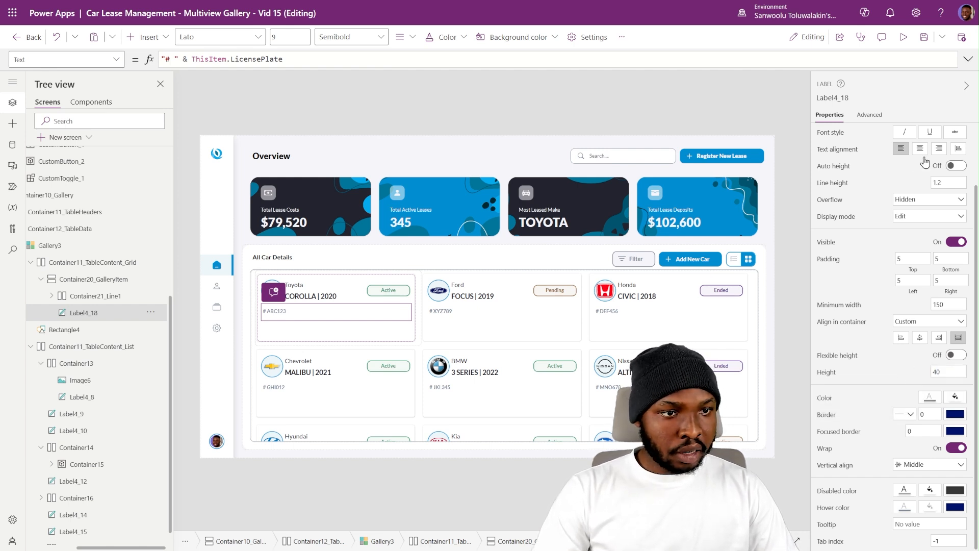
Set the font size of the grid card's license plate label to 10.
scroll(924, 162, "up", 2)
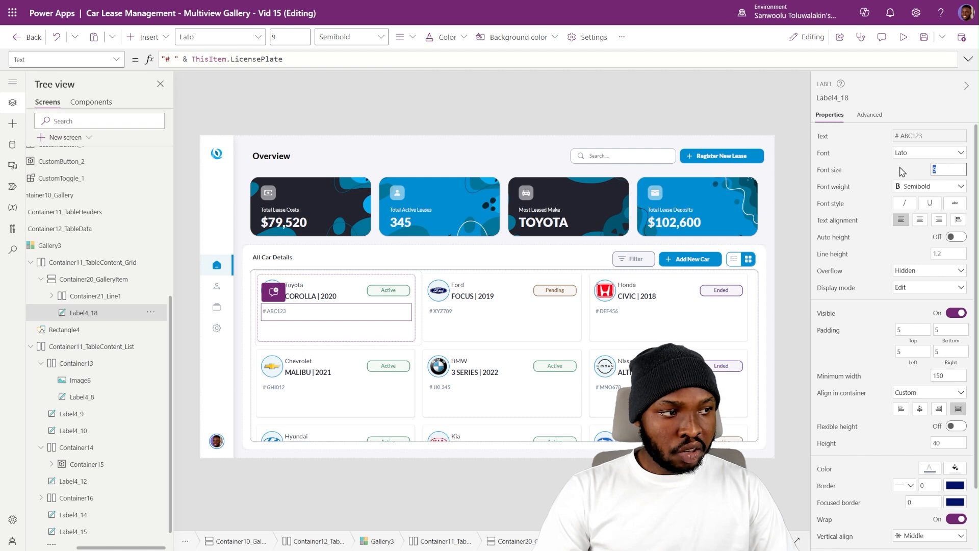
type("10")
key("Return")
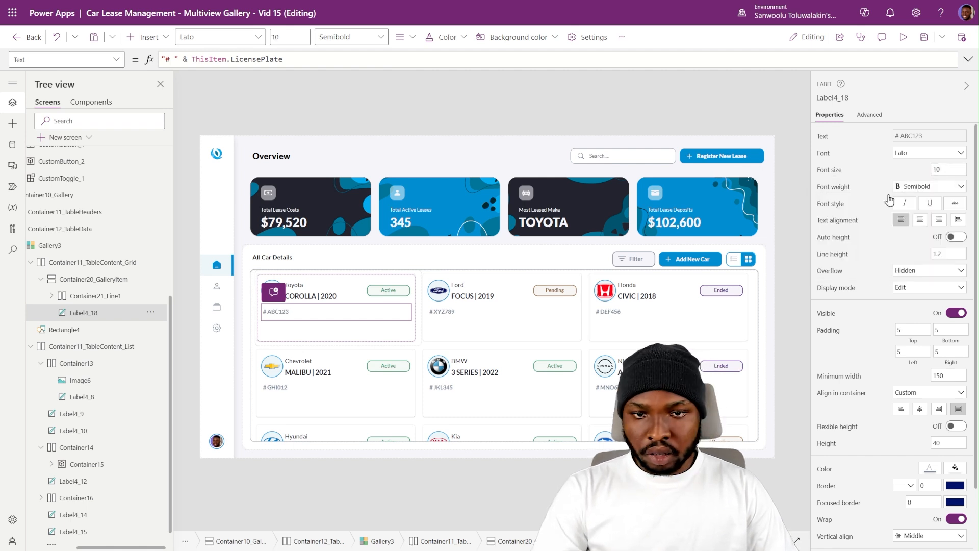
left_click(800, 227)
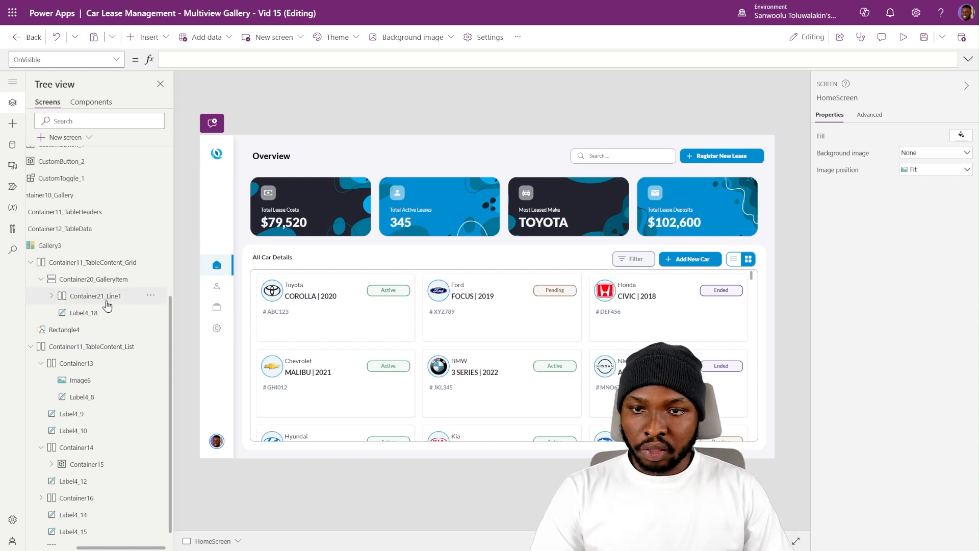
Duplicate Container21_Line1 inside Container20_GalleryItem and give the copy a flexible height with a minimum height of 30.
left_click(131, 301)
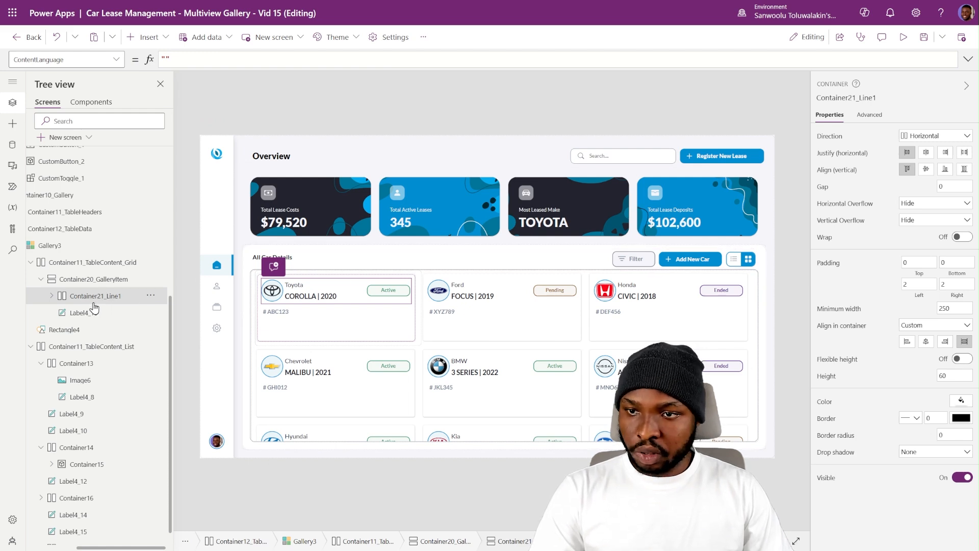
left_click(114, 280)
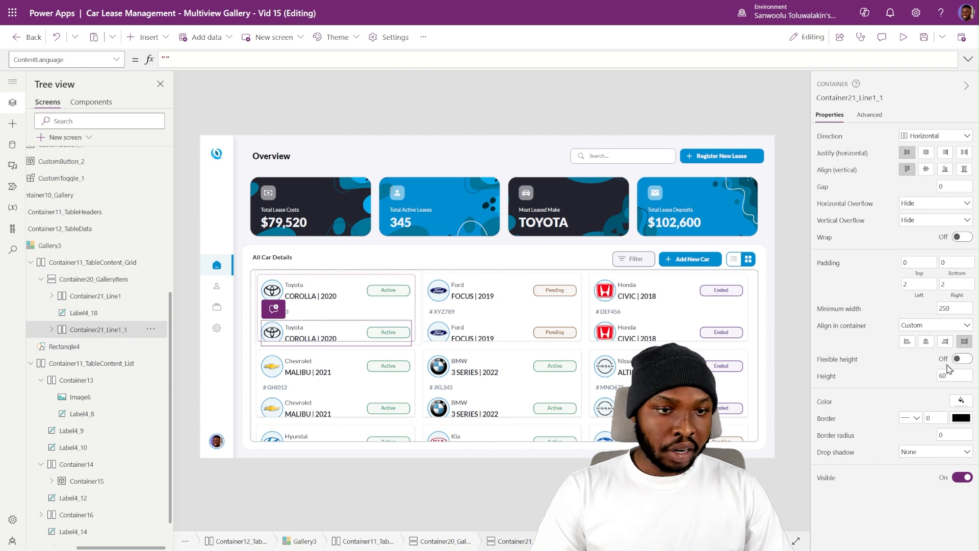
left_click(962, 359)
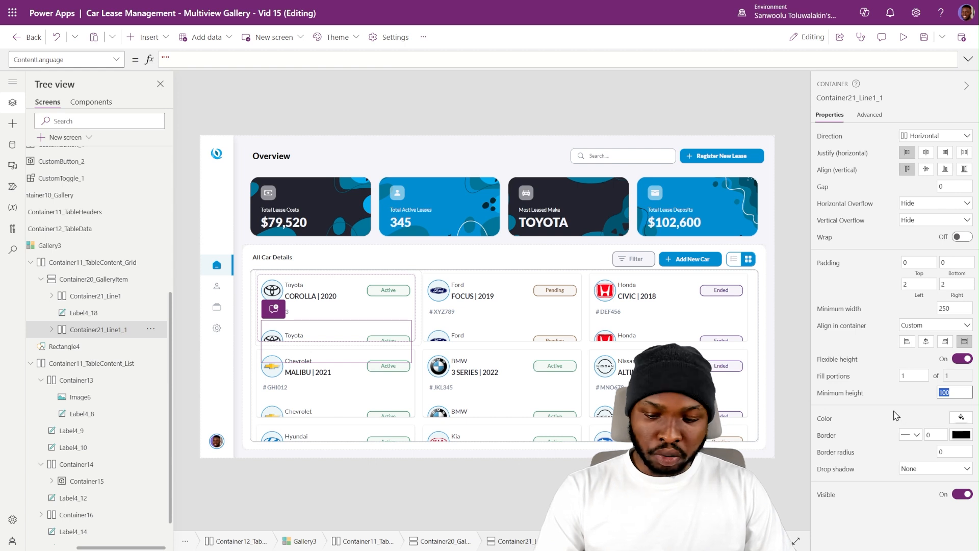
type("30")
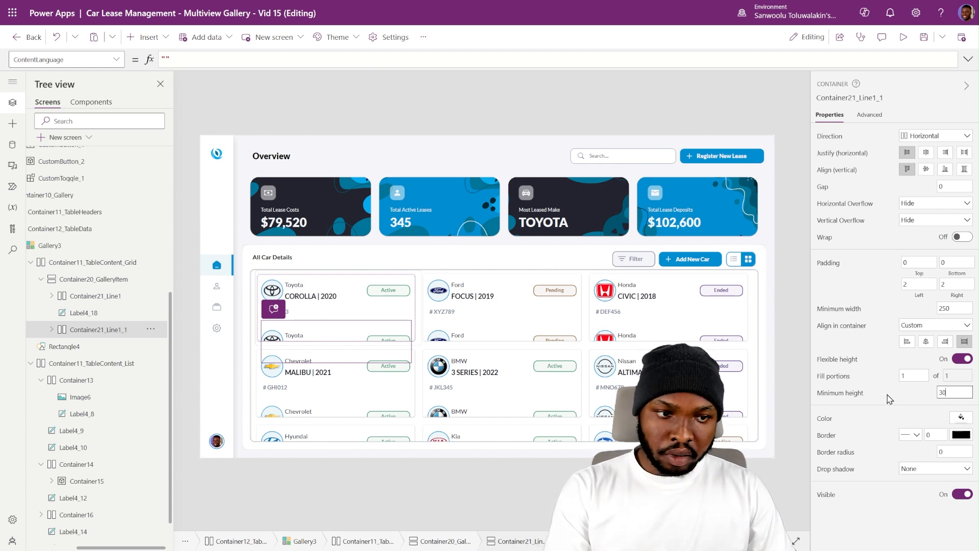
left_click(887, 395)
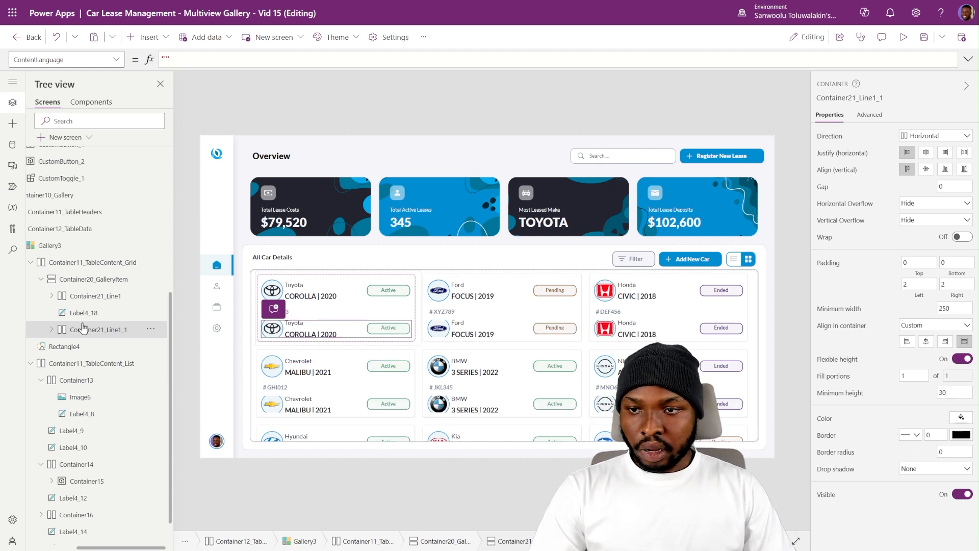
Delete the logo image, the make and model container and the status badge from the duplicated row container.
left_click(51, 330)
left_click(87, 346)
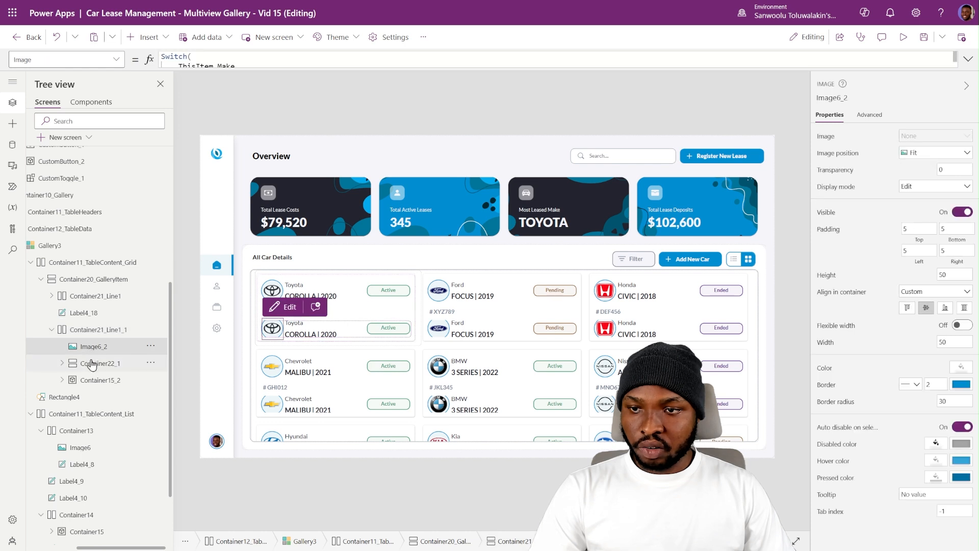
left_click(98, 380, "ctrl")
left_click(99, 381, "ctrl")
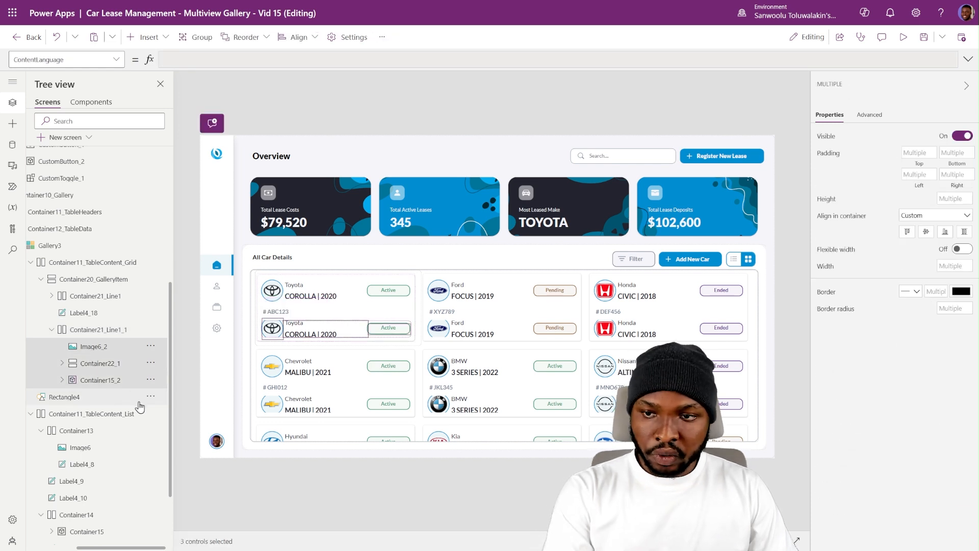
key("Delete")
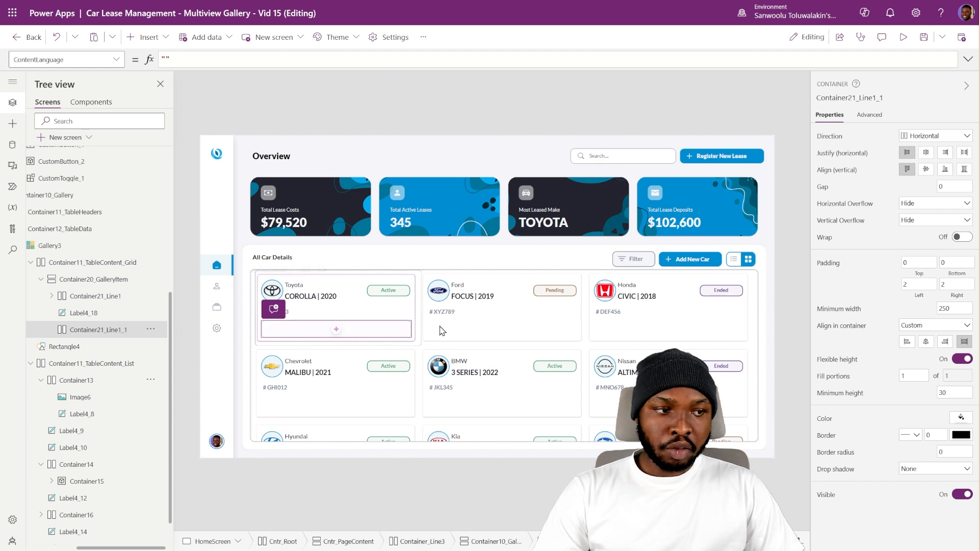
Switch the gallery to list view and copy the fleet badge, Container17, from the list row.
key("alt")
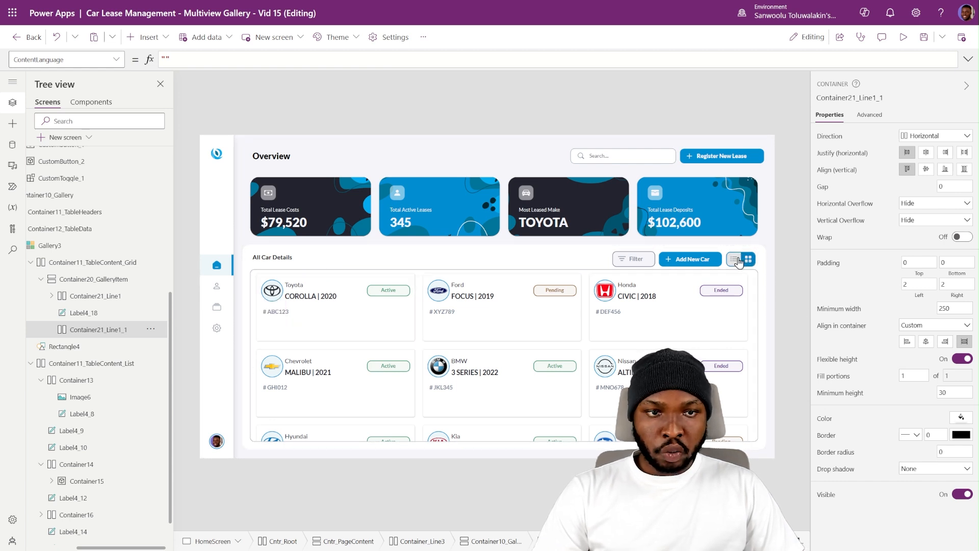
left_click(735, 259, "alt")
left_click(566, 298)
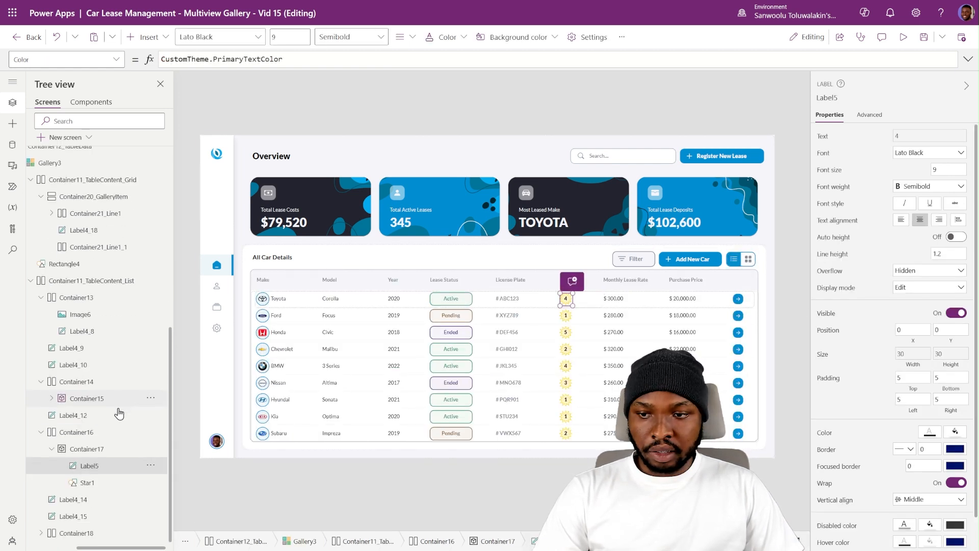
left_click(50, 447)
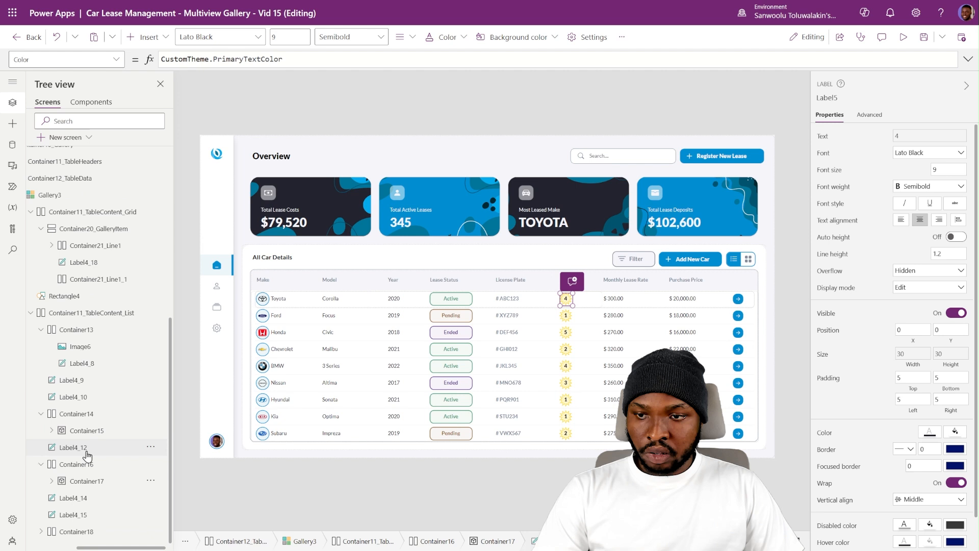
left_click(88, 483)
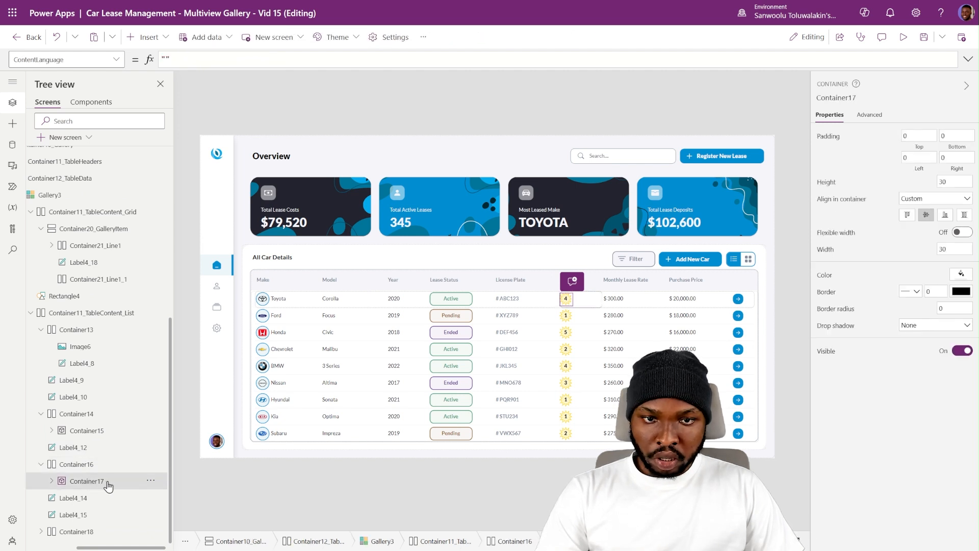
Switch back to grid view and rename the emptied row container as Container21_Line3.
left_click(748, 259)
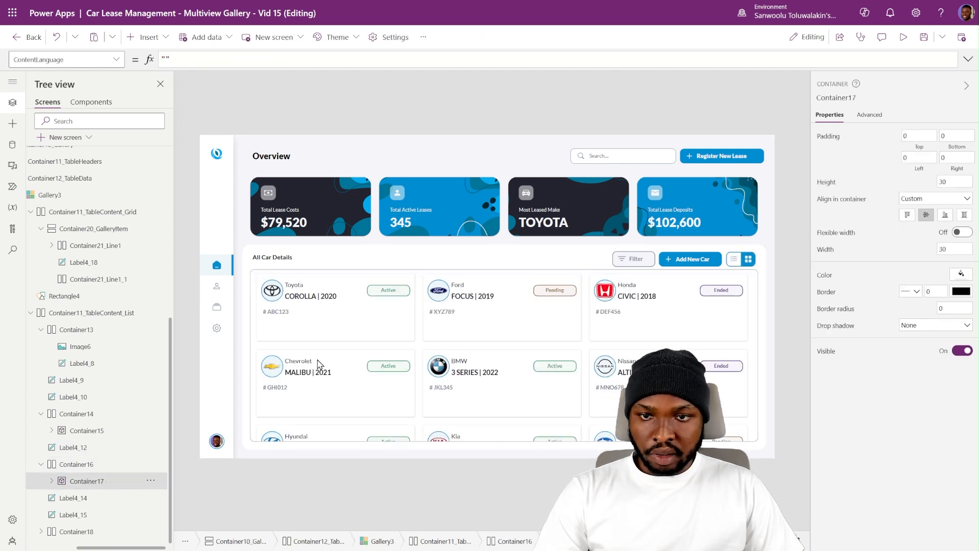
left_click(295, 335)
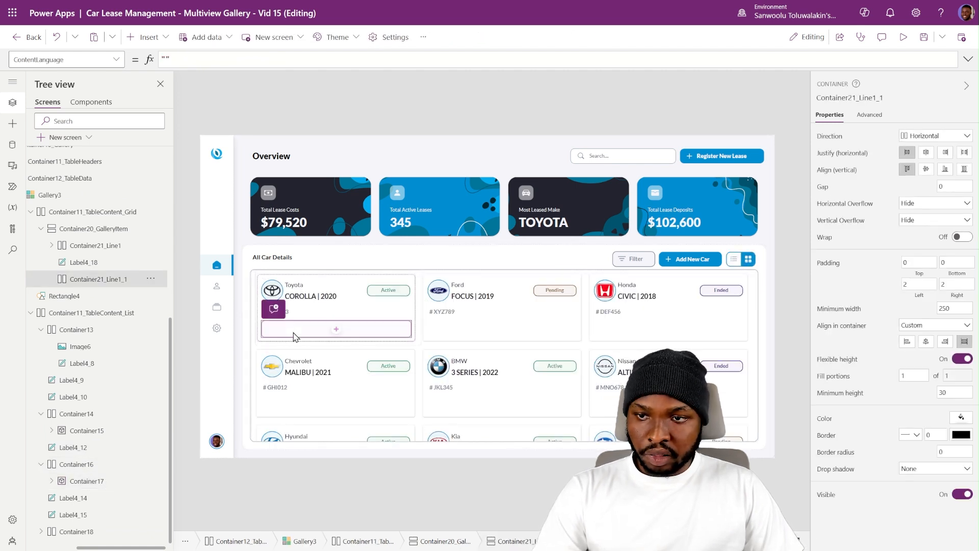
double_click(130, 275)
type("Container21_Line3")
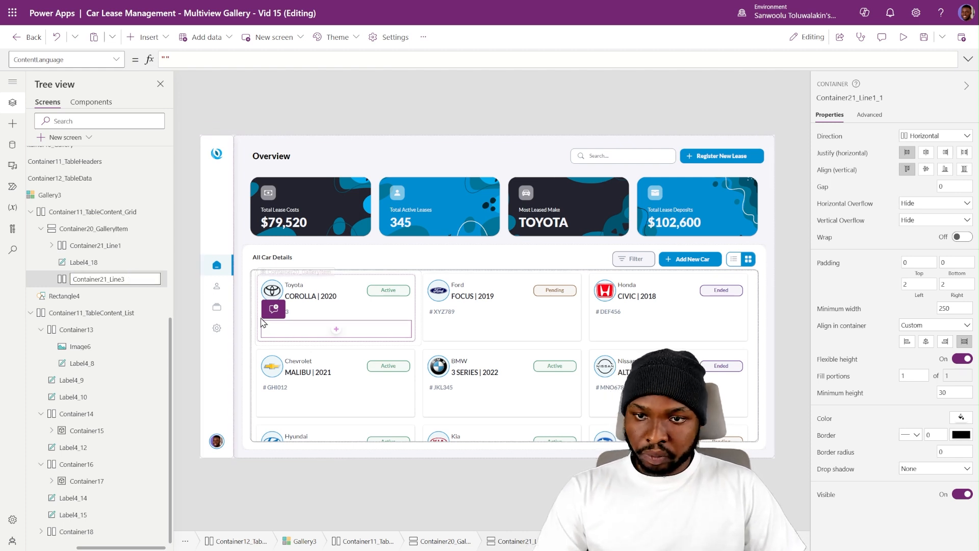
Paste the copied fleet badge into Container21_Line3 and set its height and width to 35.
left_click(290, 333)
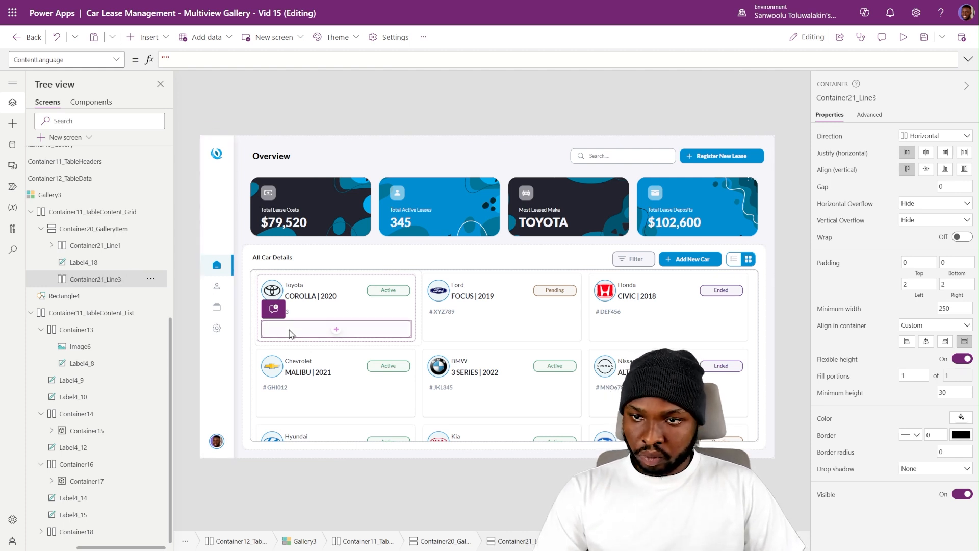
key("ctrl+v")
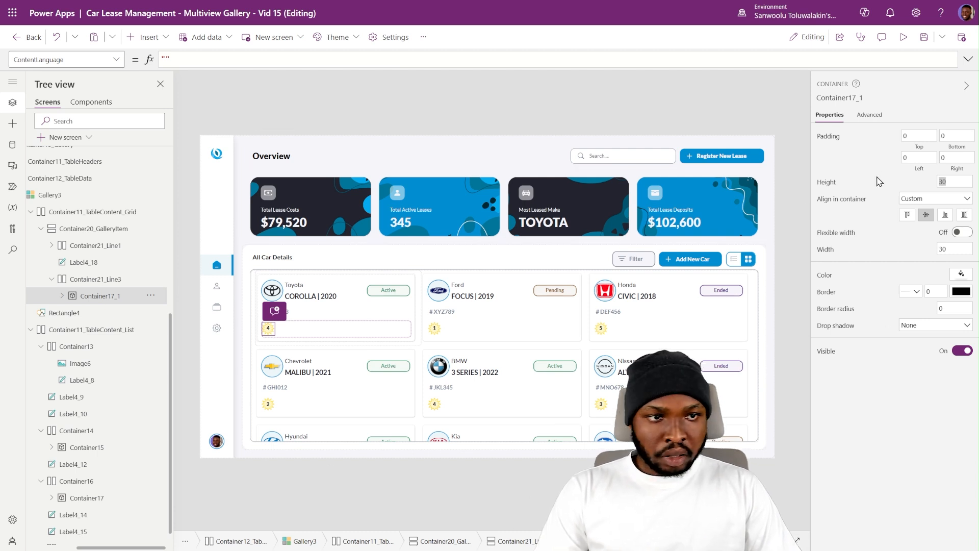
left_click_drag(956, 179, 937, 182)
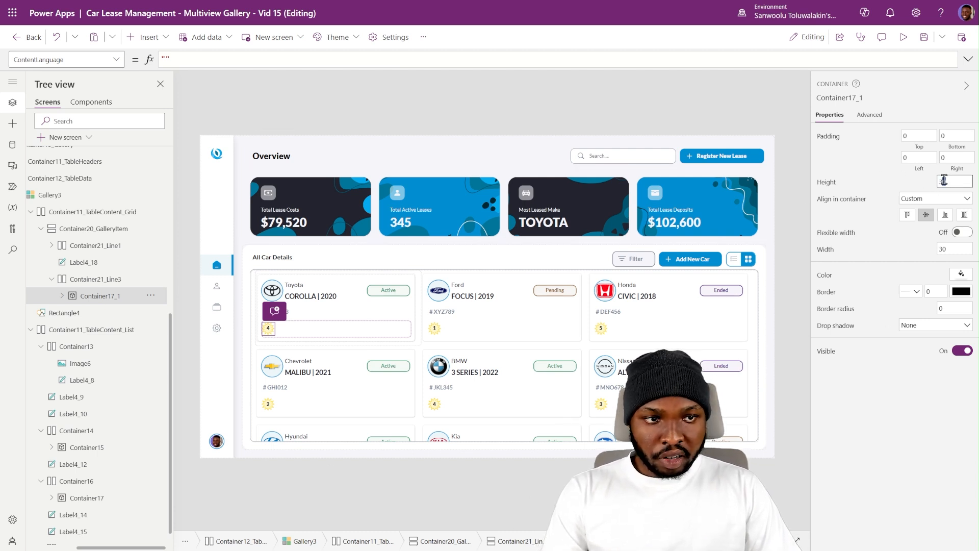
left_click_drag(959, 248, 943, 250)
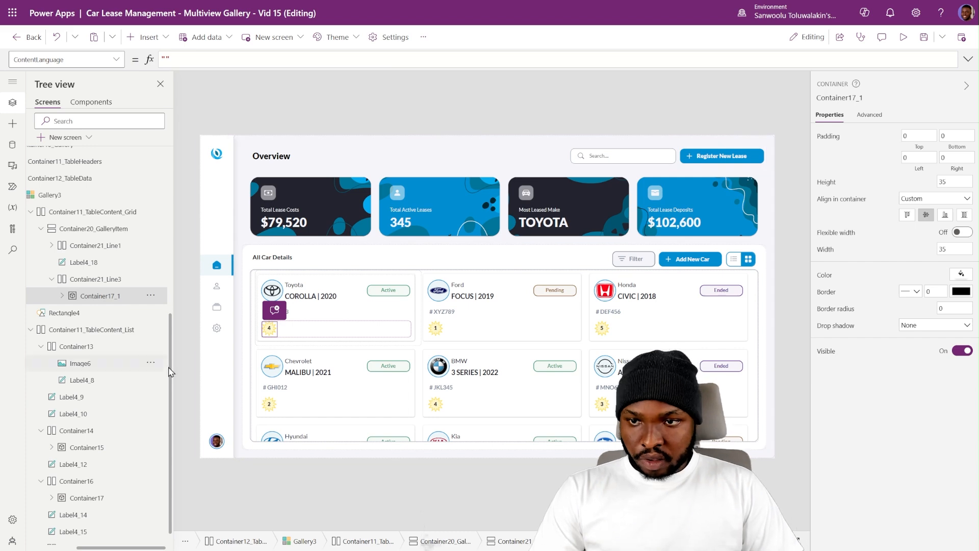
Copy the monthly lease rate label from the list view row and paste it into the grid card's Container21_Line3.
left_click(734, 260)
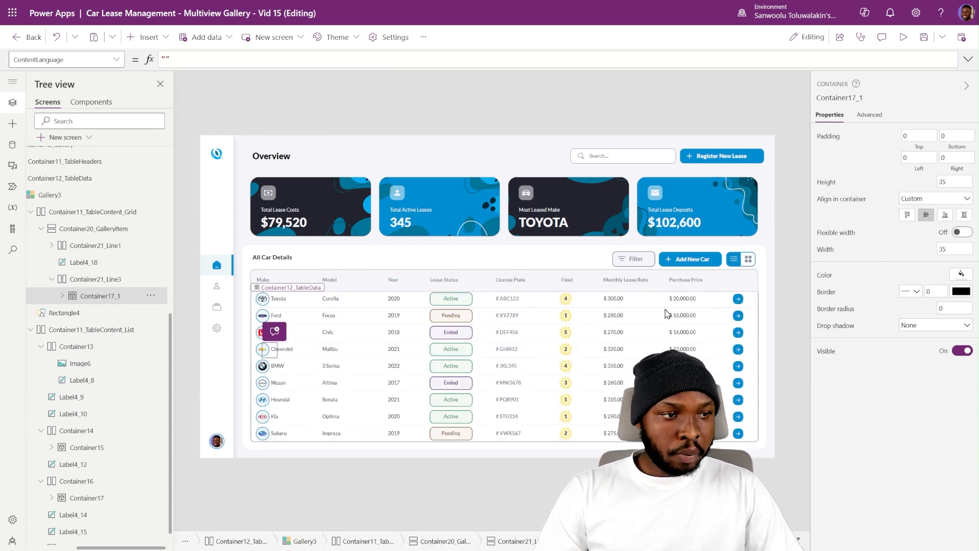
left_click(615, 315)
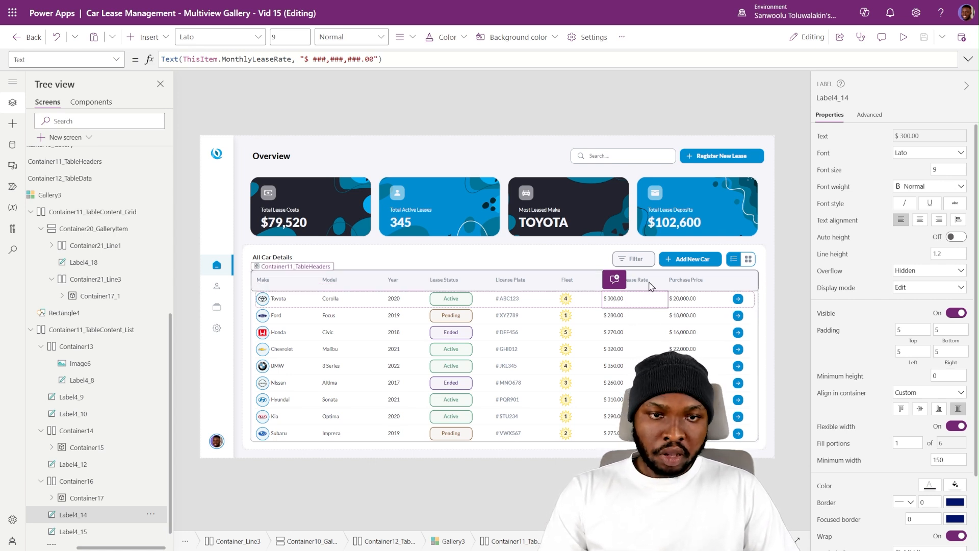
left_click(749, 260)
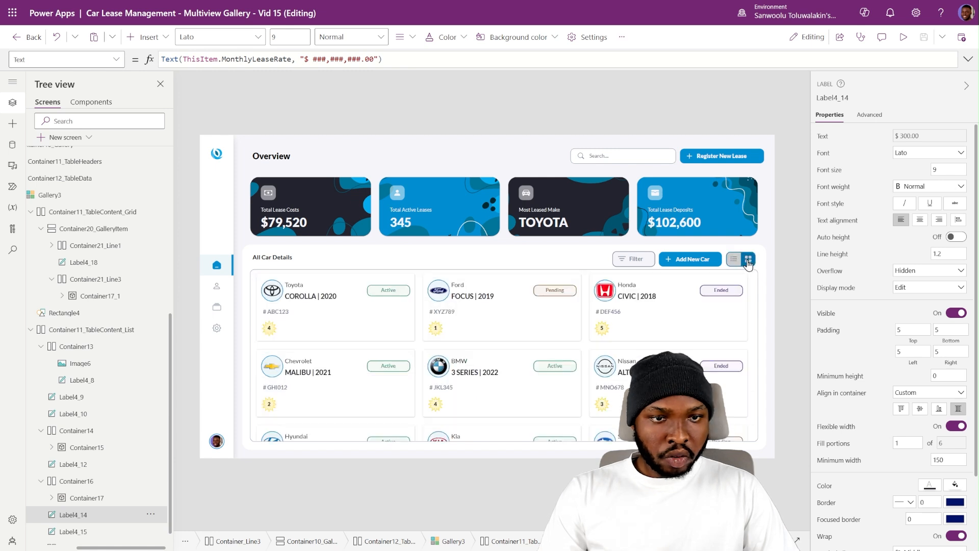
left_click(313, 334)
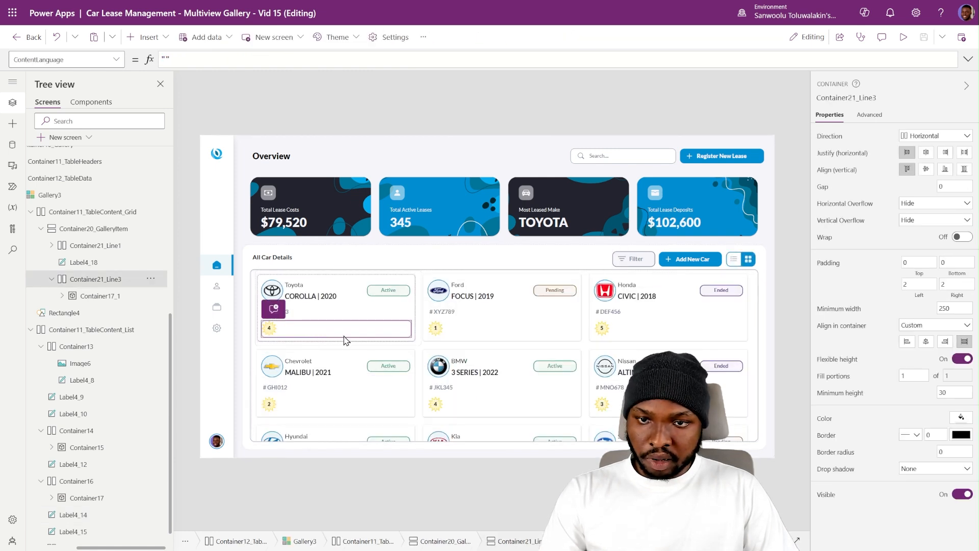
key("ctrl+v")
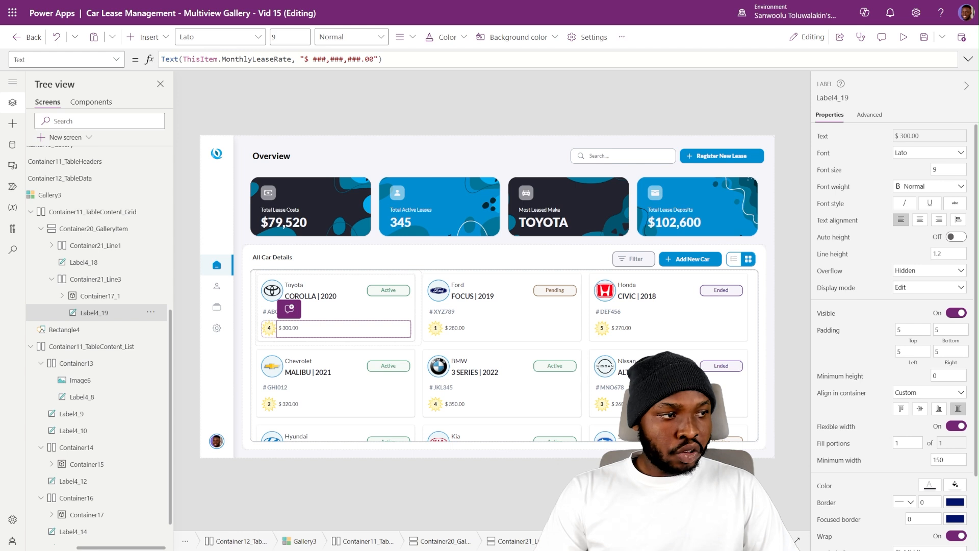
Format the grid card's monthly lease rate label in Lato Black, font size 11, with Semibold weight.
left_click(938, 152)
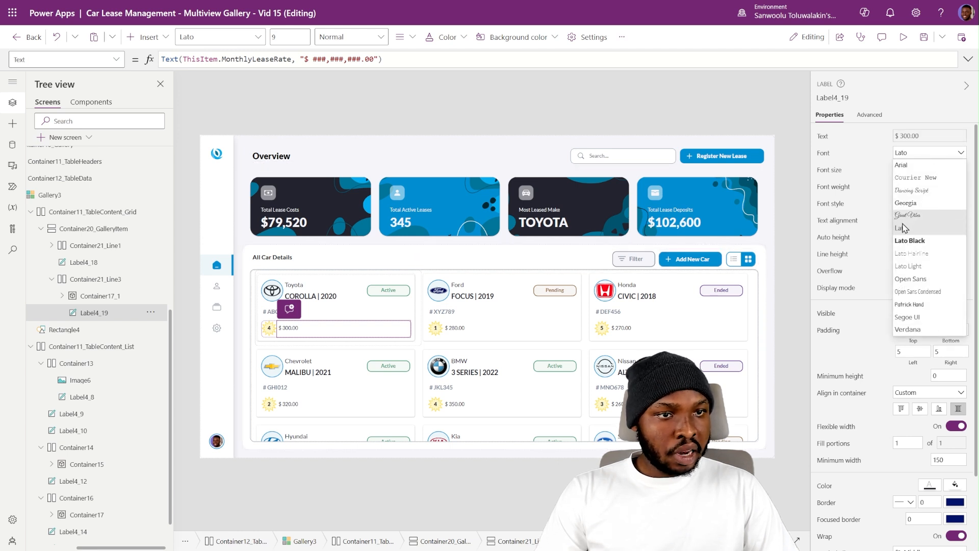
left_click(910, 241)
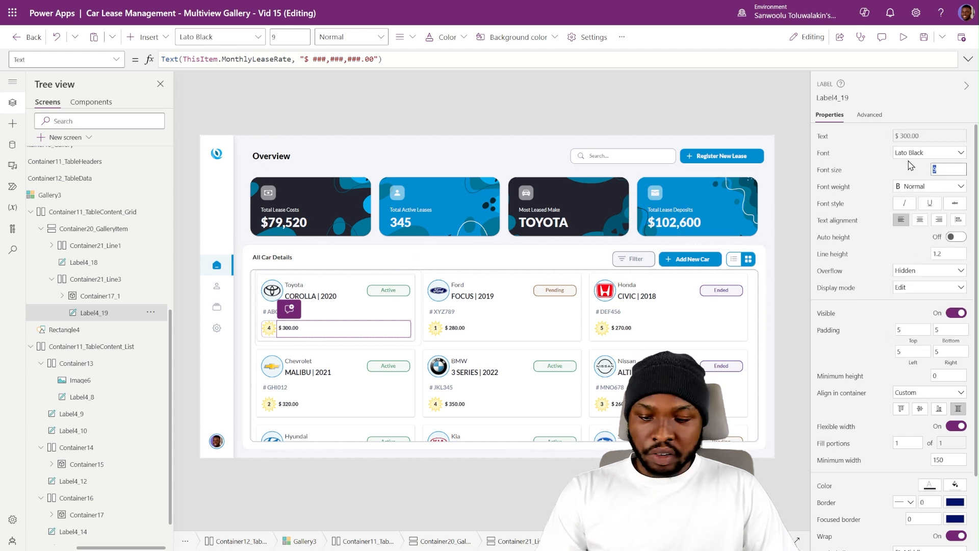
type("11")
left_click(923, 186)
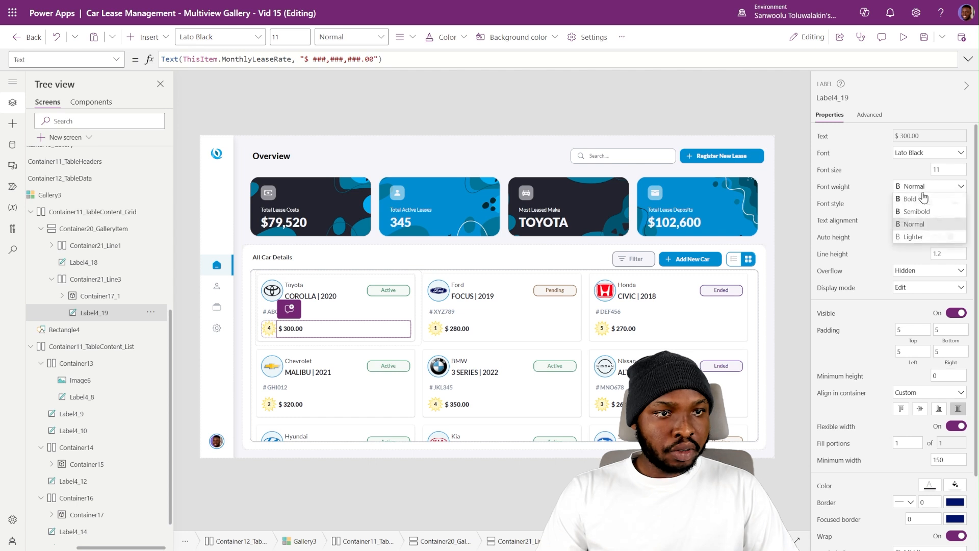
left_click(916, 211)
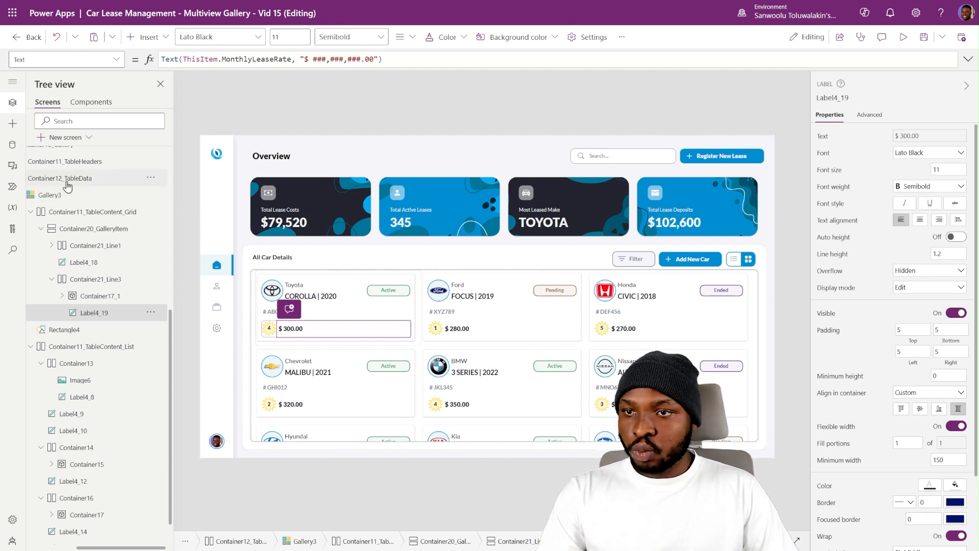
Copy the arrow button from the list view row and paste it into the grid card's Container21_Line3.
left_click(735, 261)
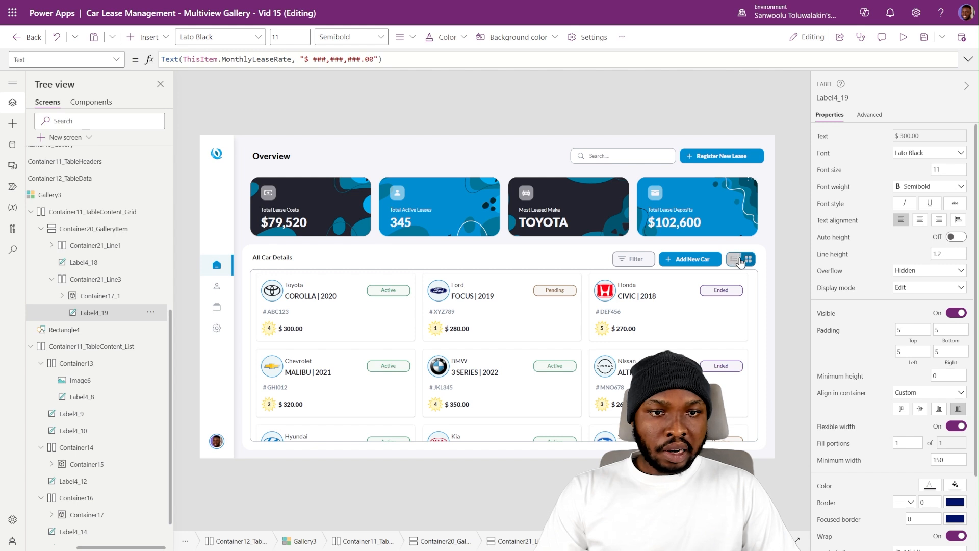
left_click(750, 301)
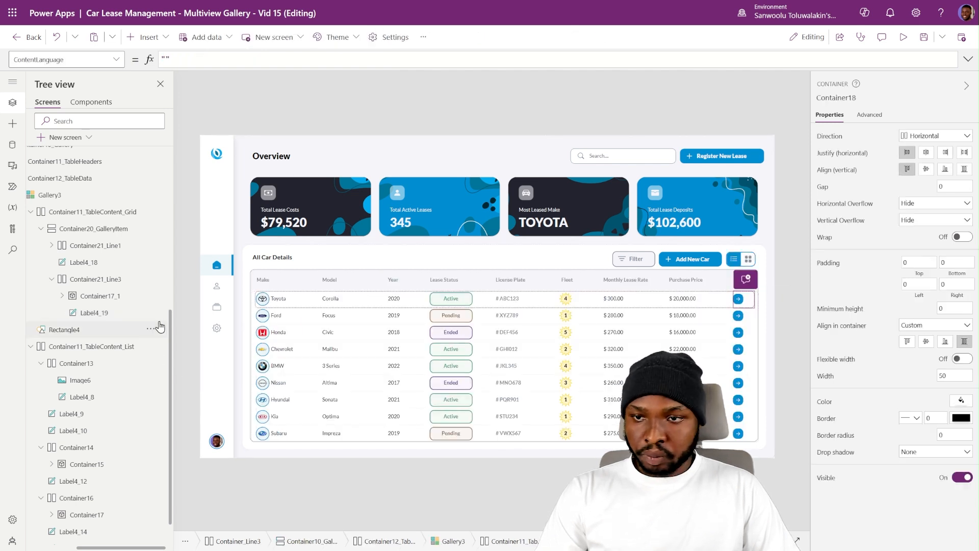
left_click(42, 531)
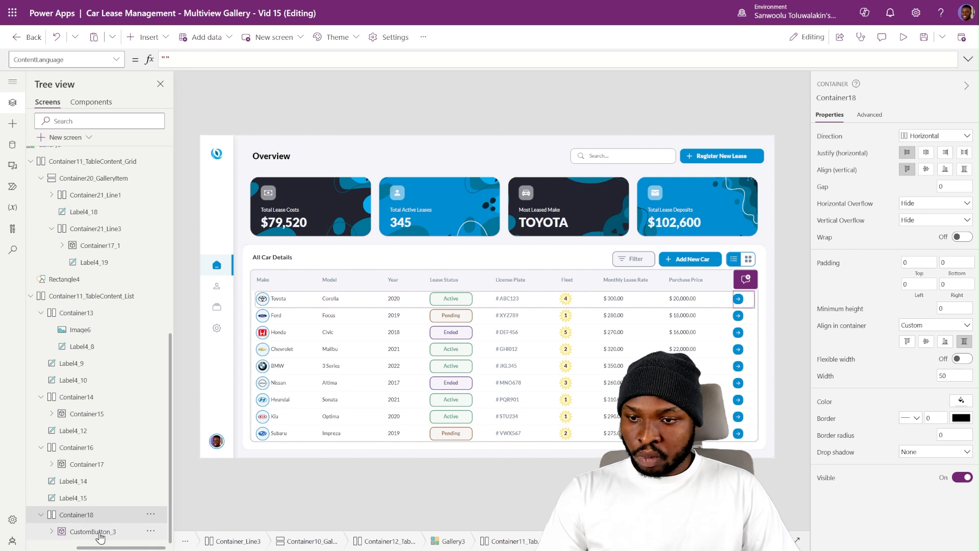
left_click(101, 534)
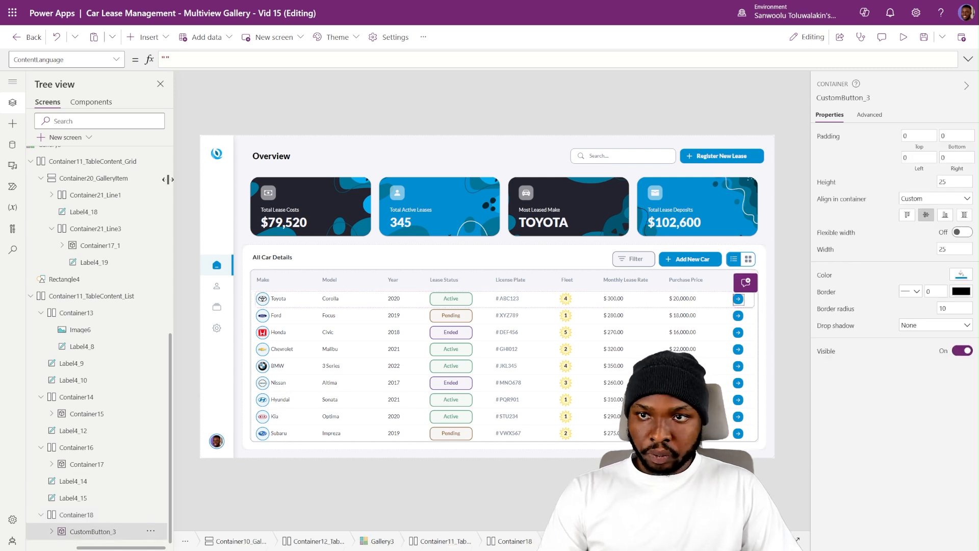
left_click(748, 259, "alt")
left_click(364, 327)
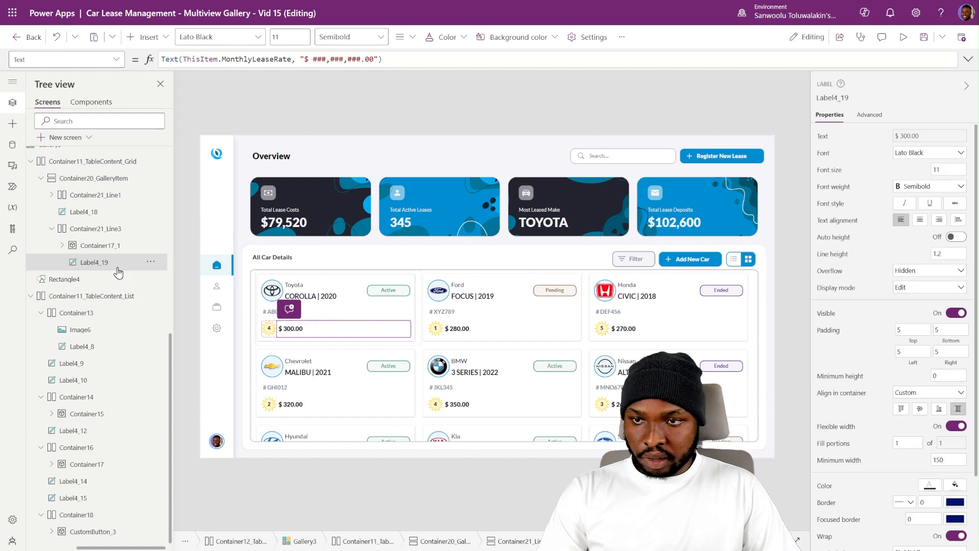
key("ctrl+v")
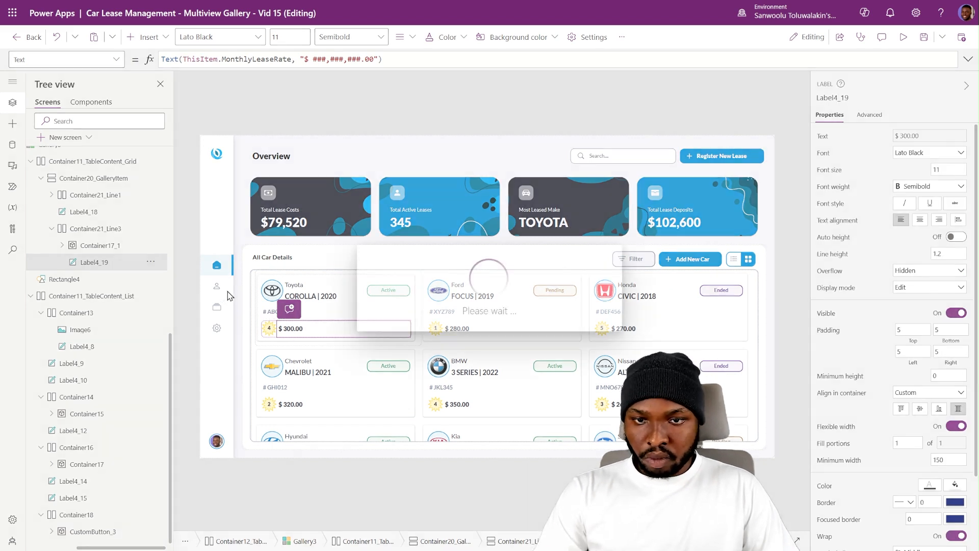
left_click(311, 324)
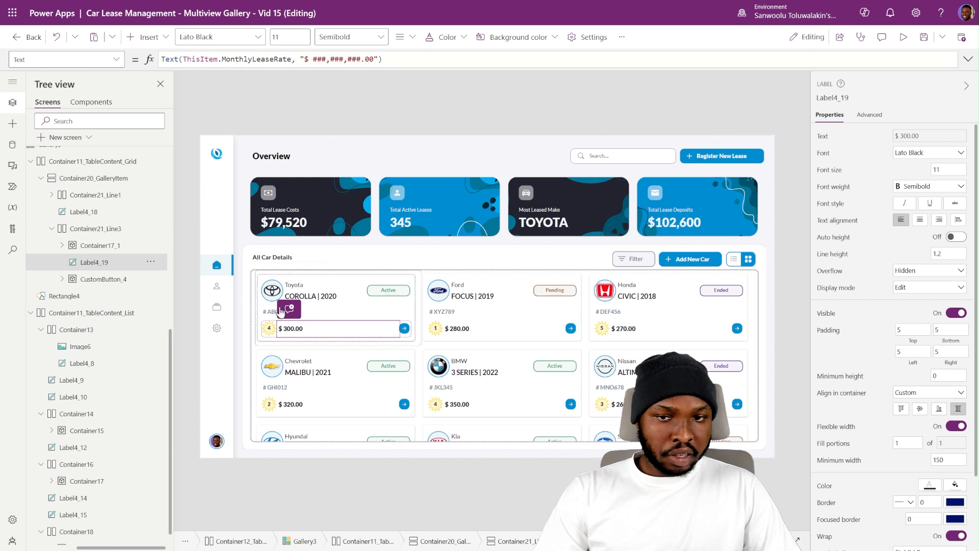
Set the height and width of the grid card's arrow button to 30.
left_click(94, 287)
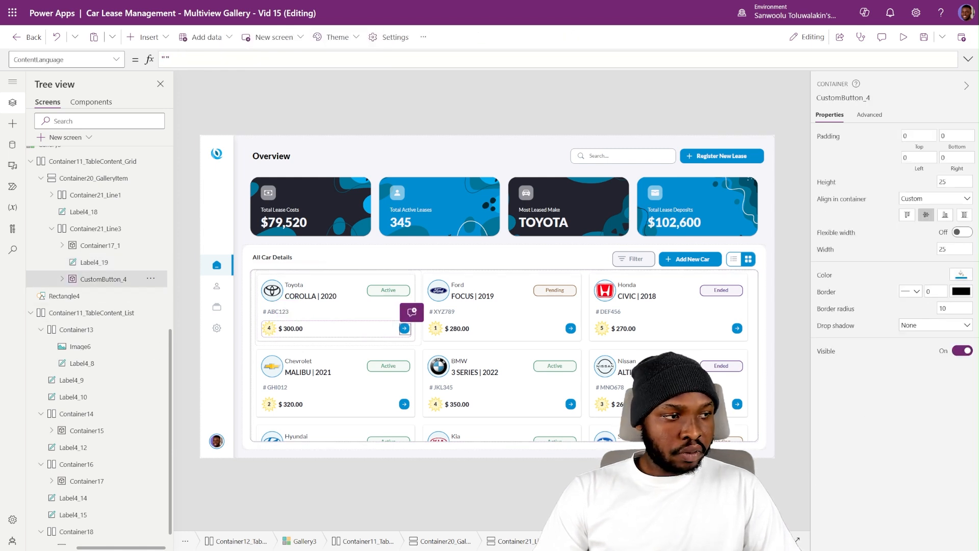
left_click_drag(949, 182, 926, 189)
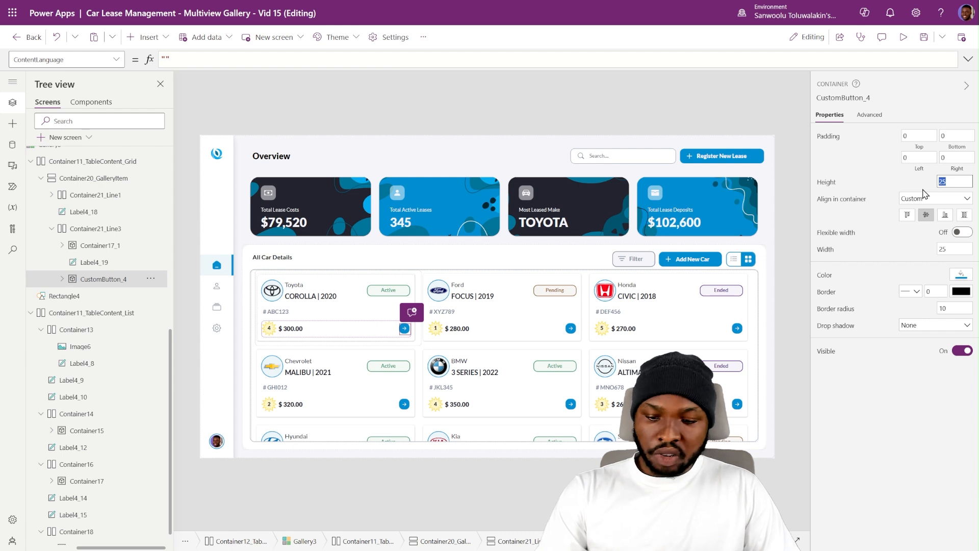
type("30")
left_click(954, 251)
left_click_drag(953, 252, 832, 251)
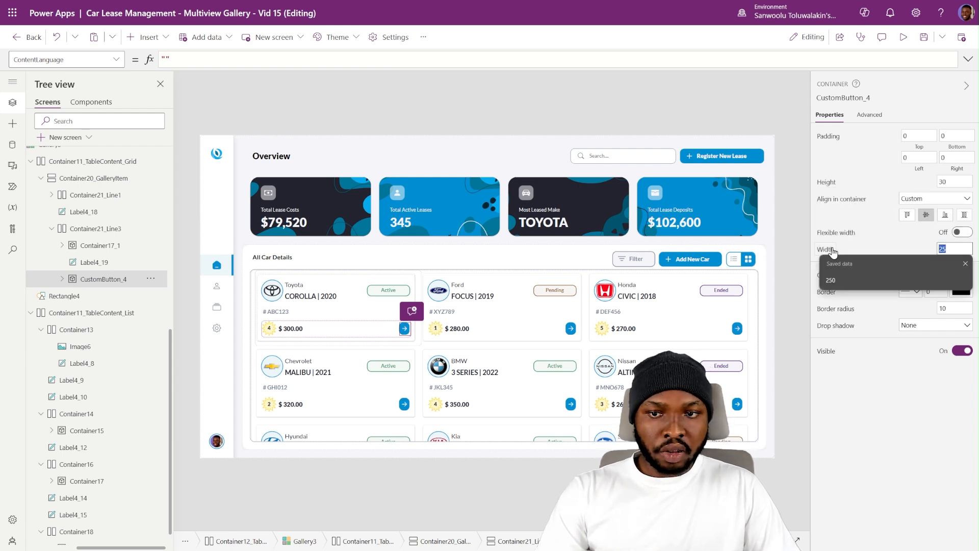
type("30")
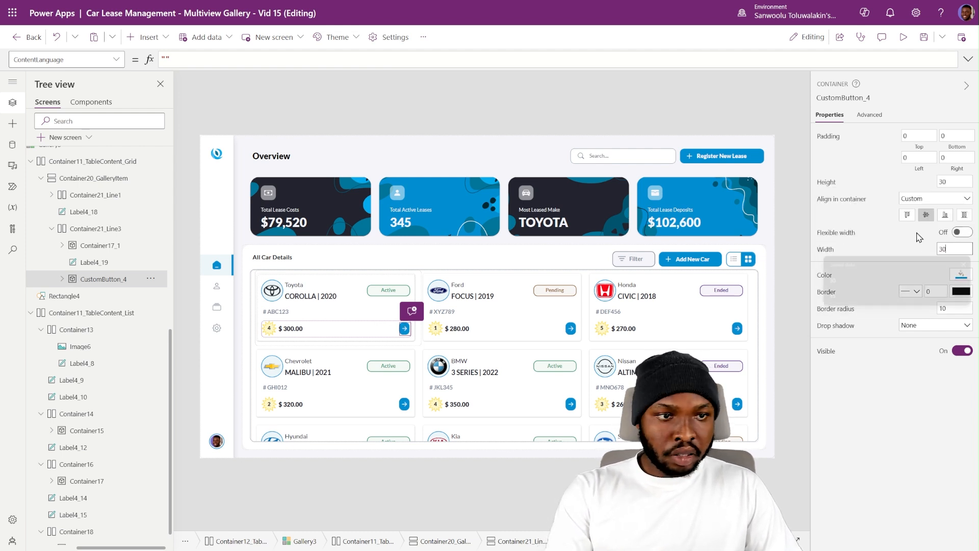
left_click(797, 235)
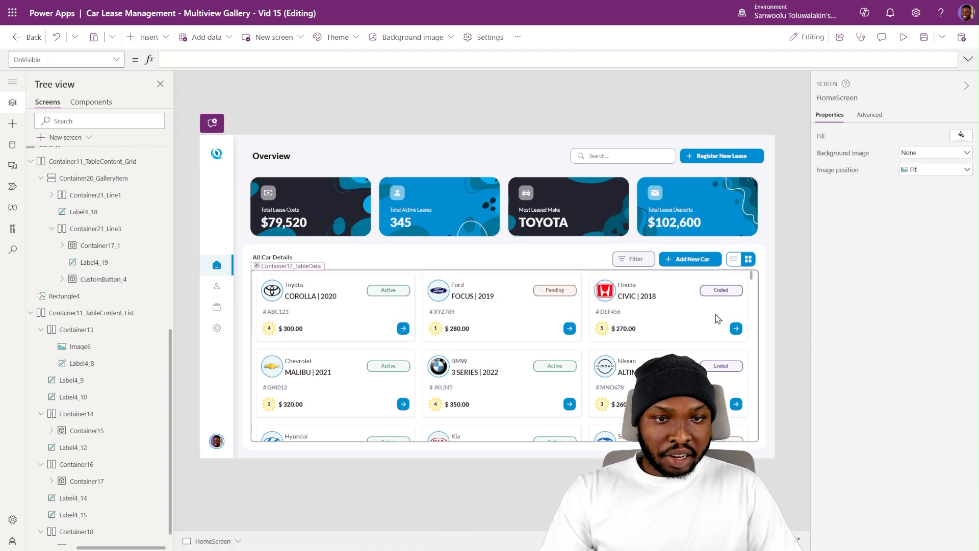
Switch the car gallery between list and grid views to compare the border and padding around the table data.
left_click(743, 258)
left_click(744, 259)
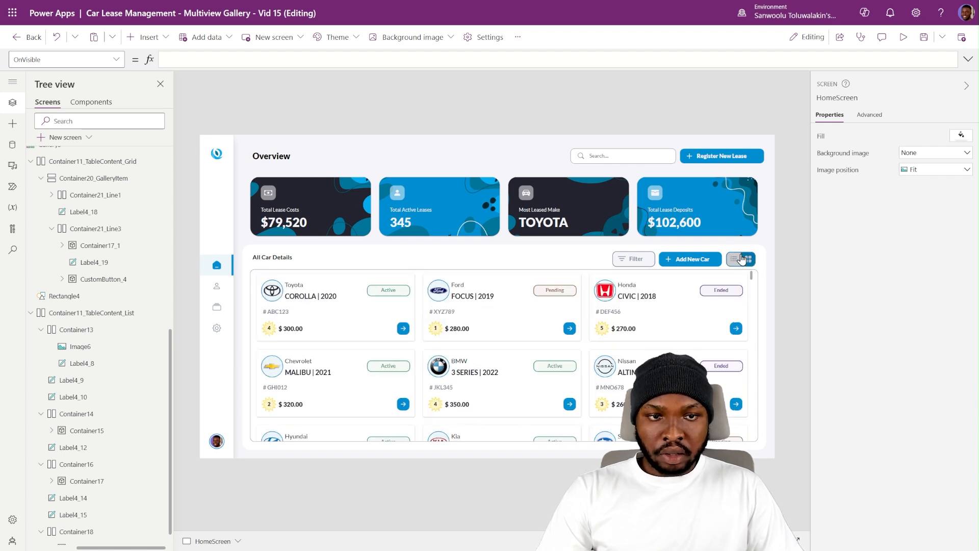
left_click(744, 259)
left_click(744, 259)
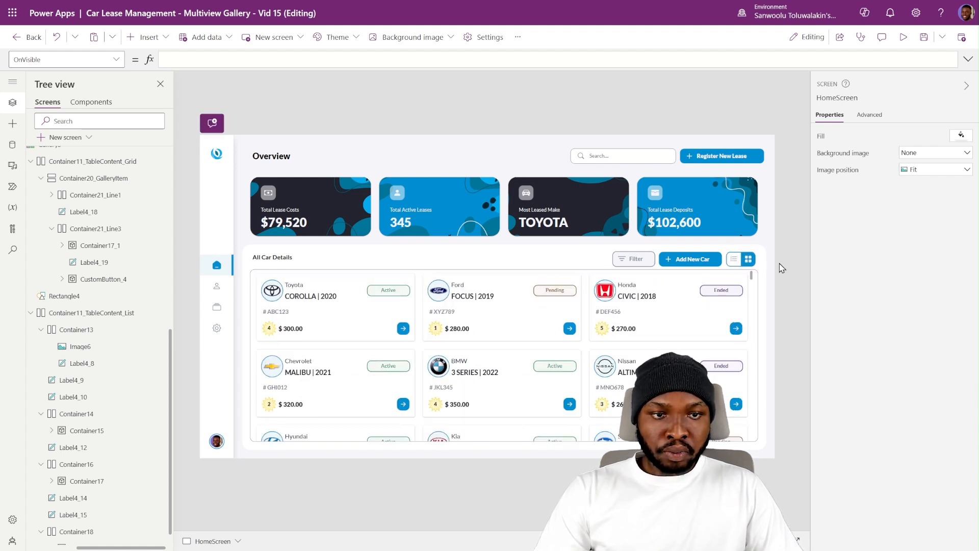
left_click(251, 281)
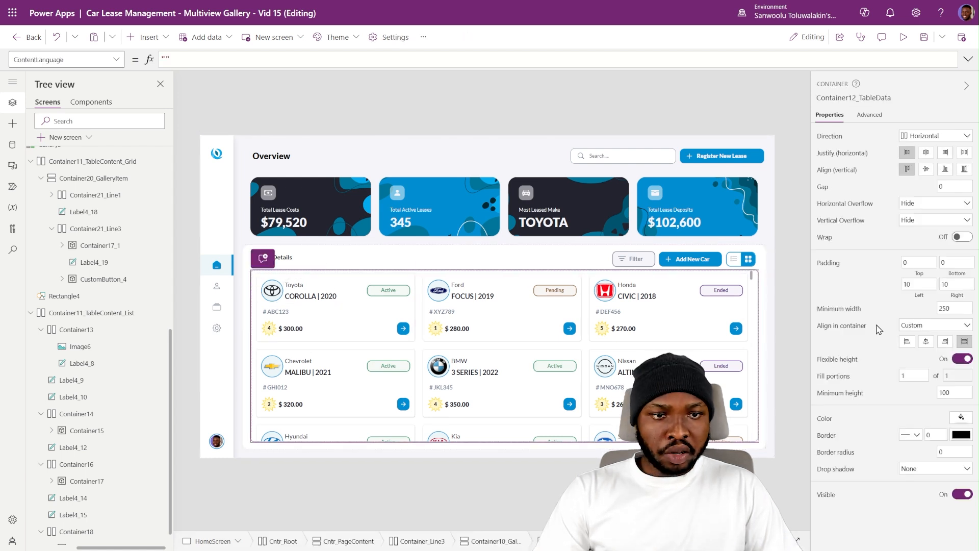
left_click(783, 292)
left_click(734, 259, "alt")
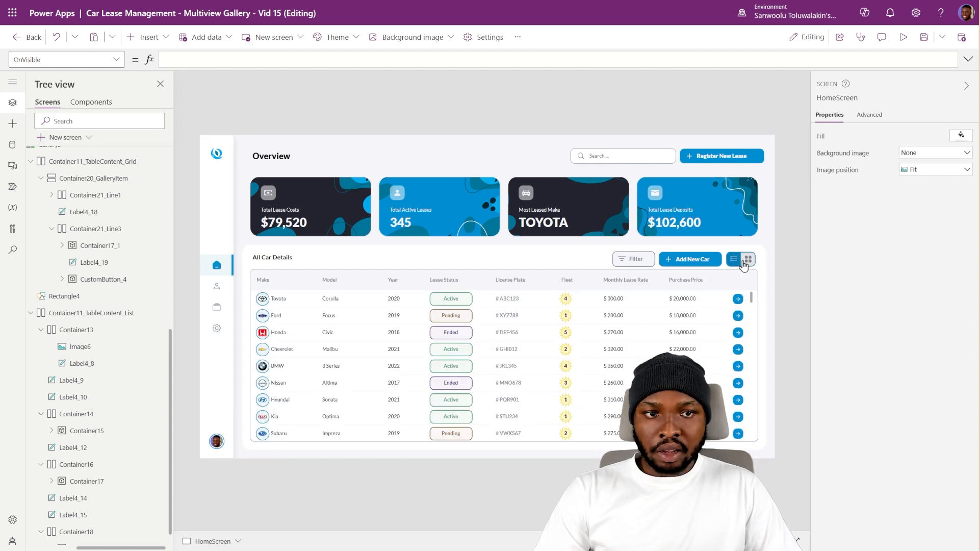
left_click(744, 261, "alt")
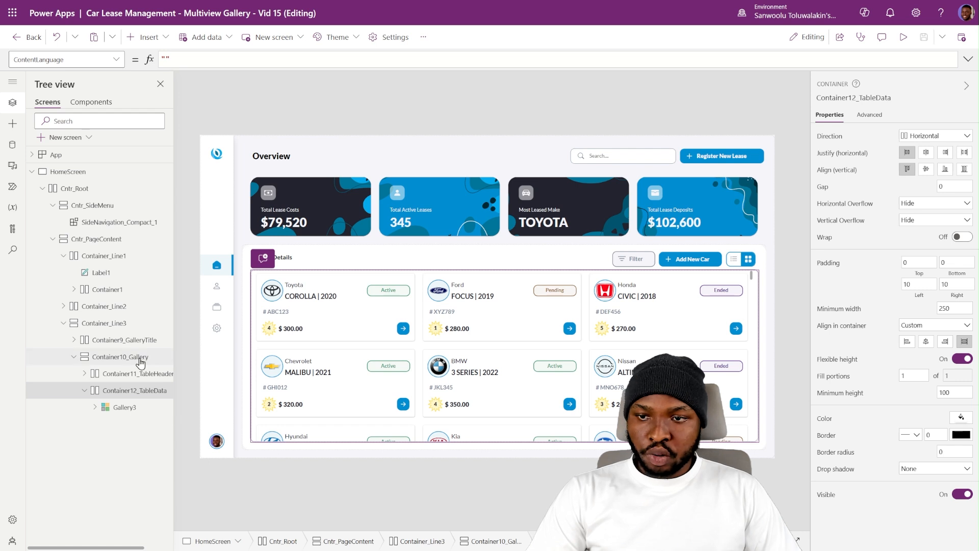
Set Container10_Gallery's BorderThickness to If(CustomToggle_1.ActiveToggleID = 1, 1, 0).
left_click(140, 363)
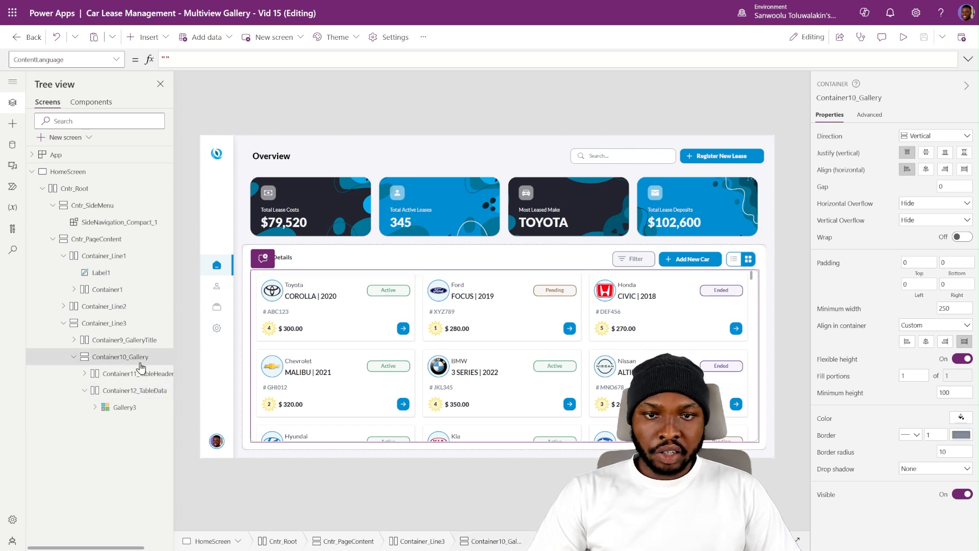
left_click(933, 433)
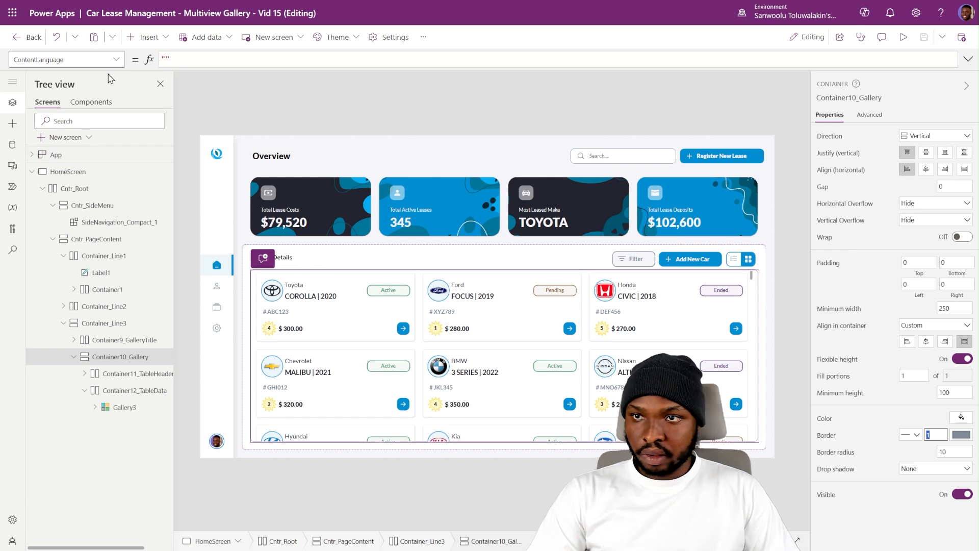
left_click(66, 59)
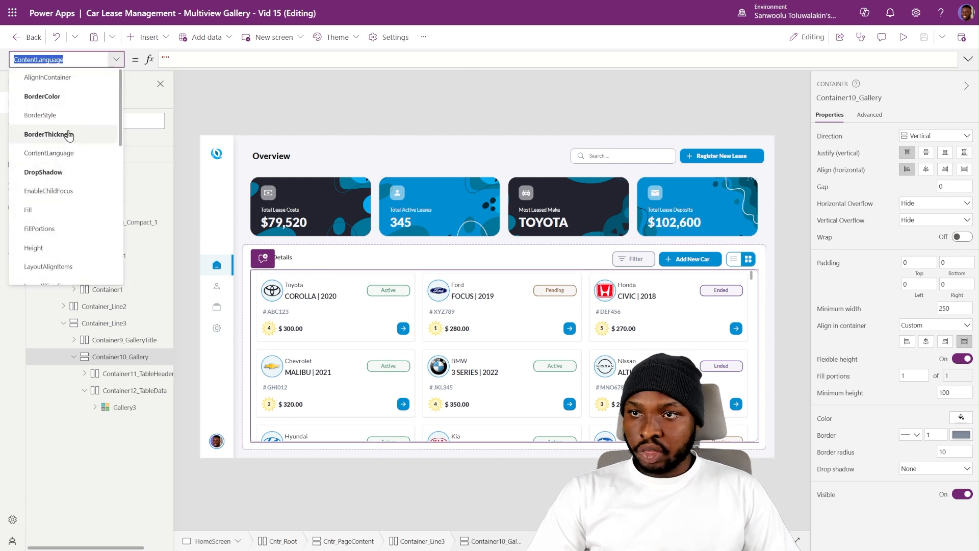
left_click(69, 136)
left_click(968, 59)
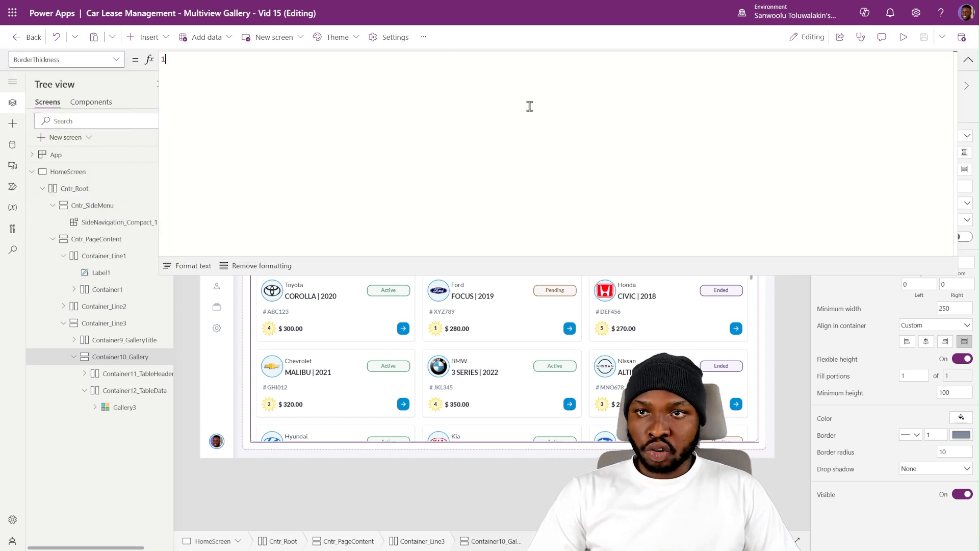
type("If(     CustomToggle_1.ActiveToggleID = 1,     1,     0 )")
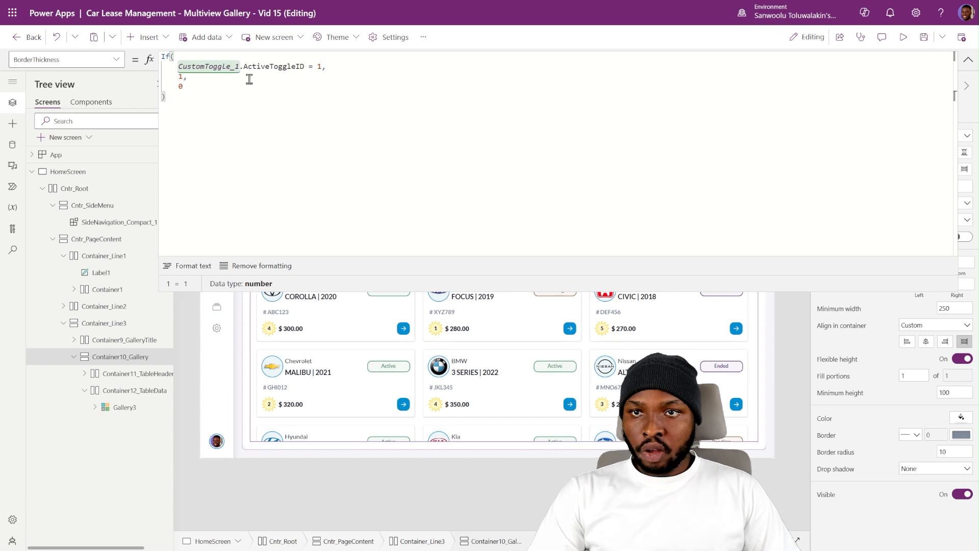
left_click(316, 66)
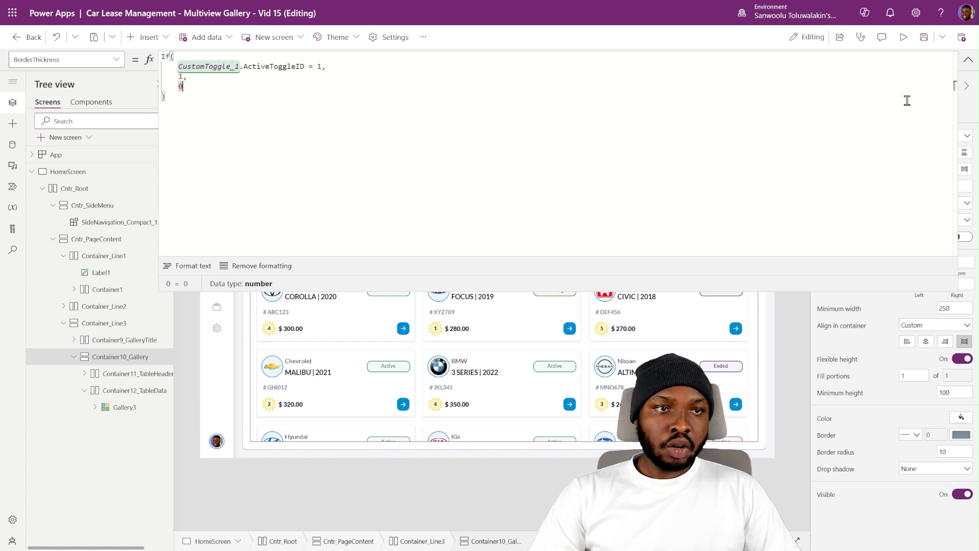
left_click(805, 344)
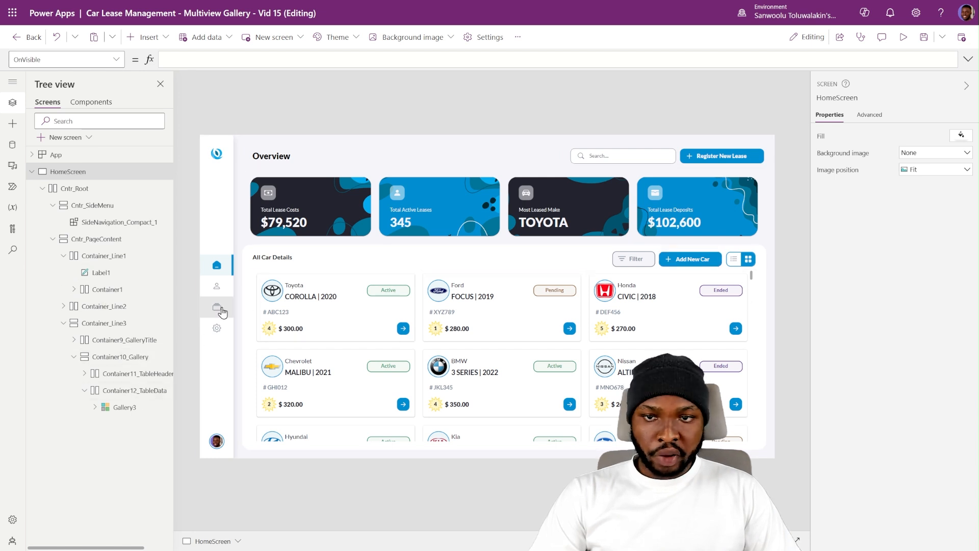
Set both the left and right padding of Container12_TableData to If(CustomToggle_1.ActiveToggleID = 1, 10, 0).
left_click(255, 291)
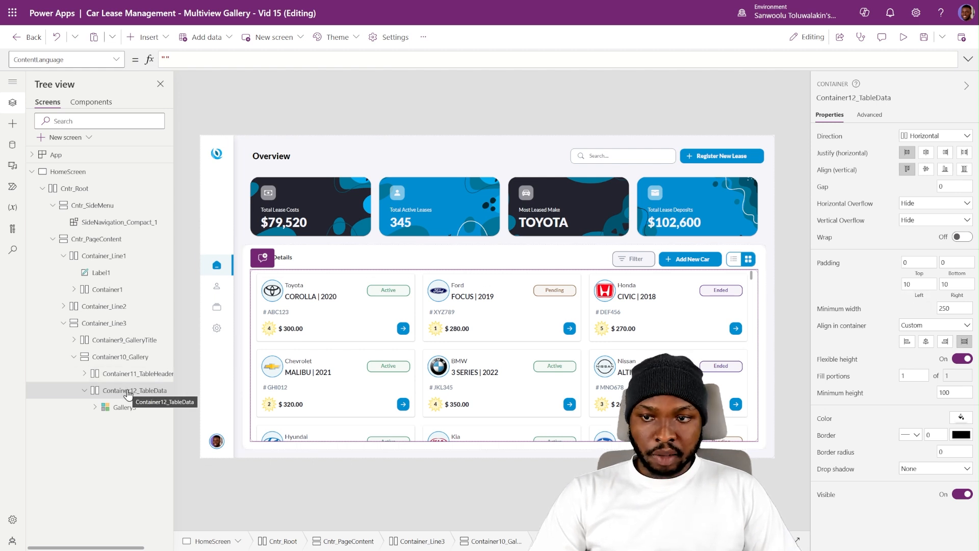
left_click(923, 301)
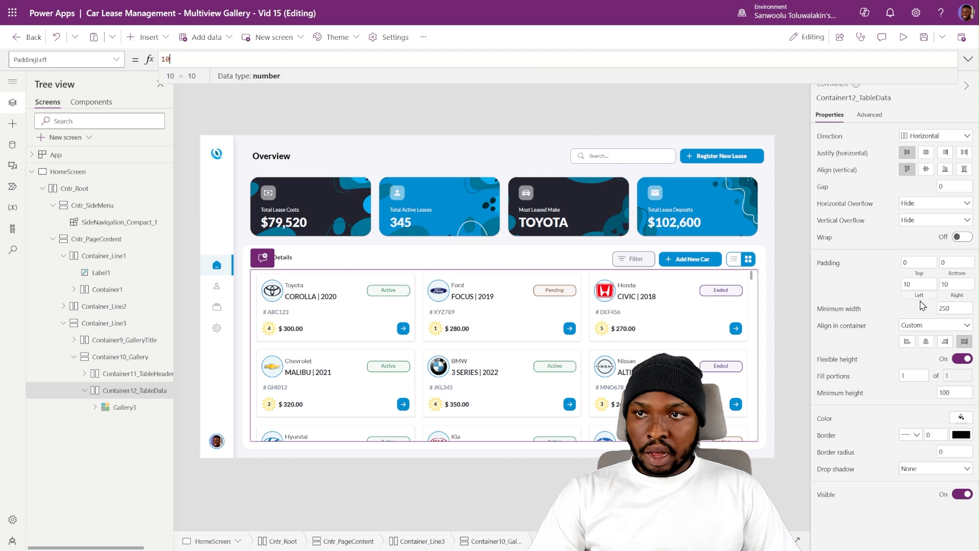
left_click(968, 60)
left_click(968, 59)
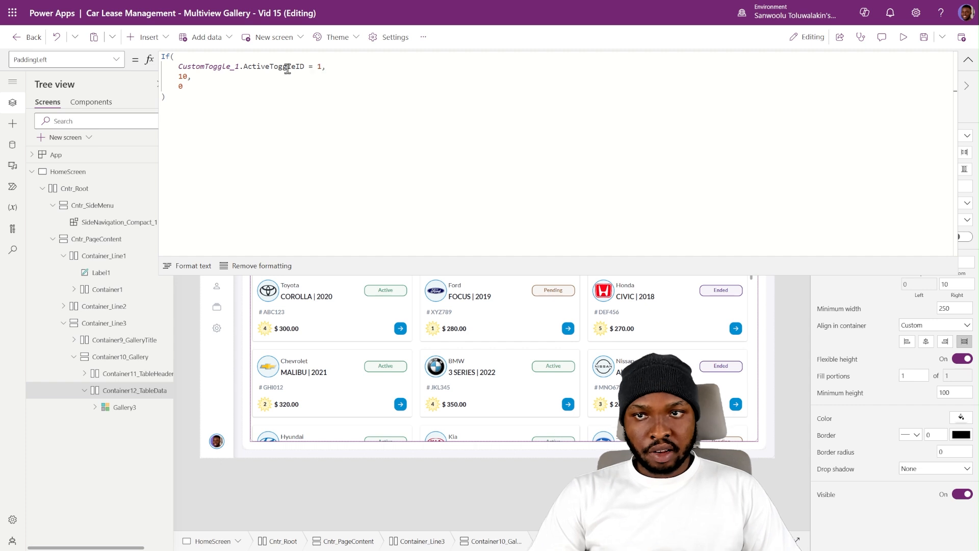
left_click(186, 91)
key("ctrl+a")
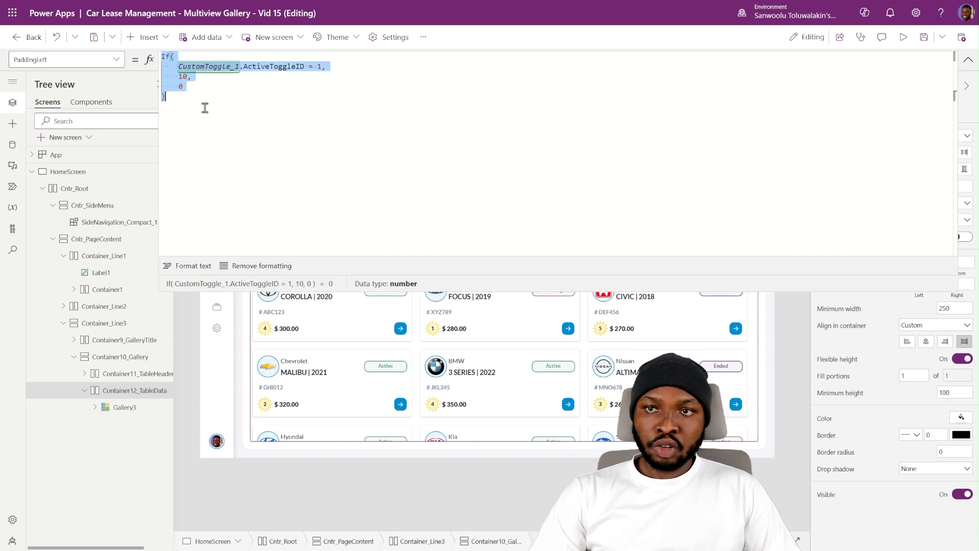
left_click(968, 60)
left_click(955, 284)
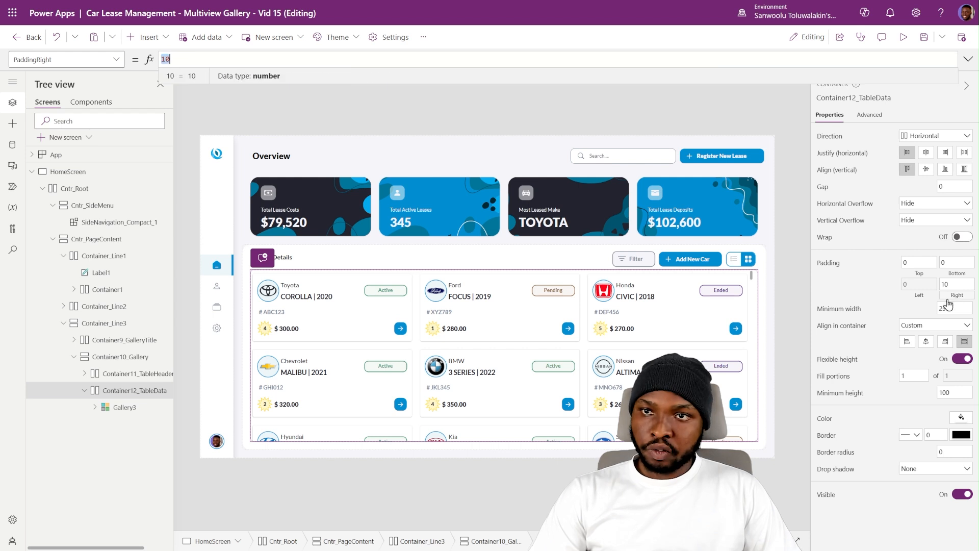
left_click(968, 59)
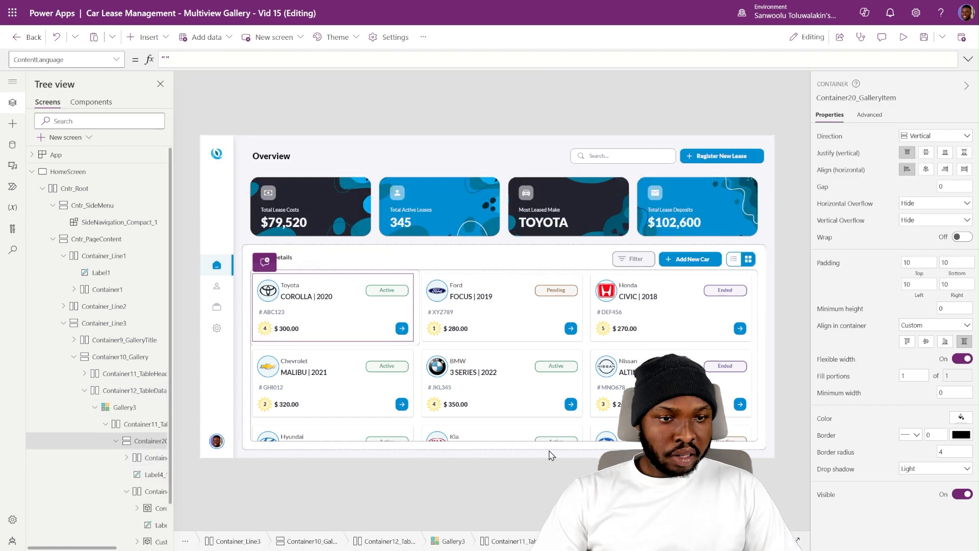
Set the border radius of the grid card container Container20_GalleryItem to 20.
left_click(116, 441)
scroll(148, 447, "right", 3)
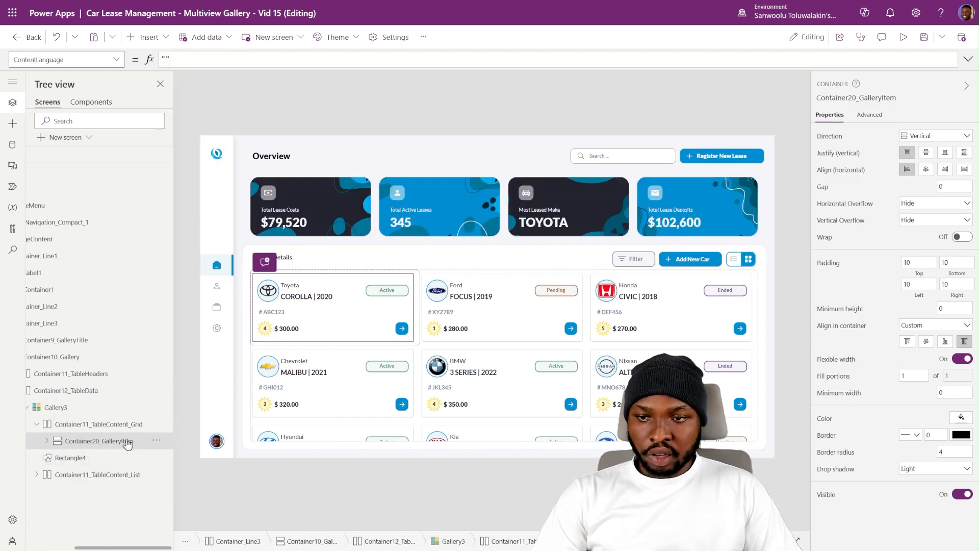
left_click(943, 452)
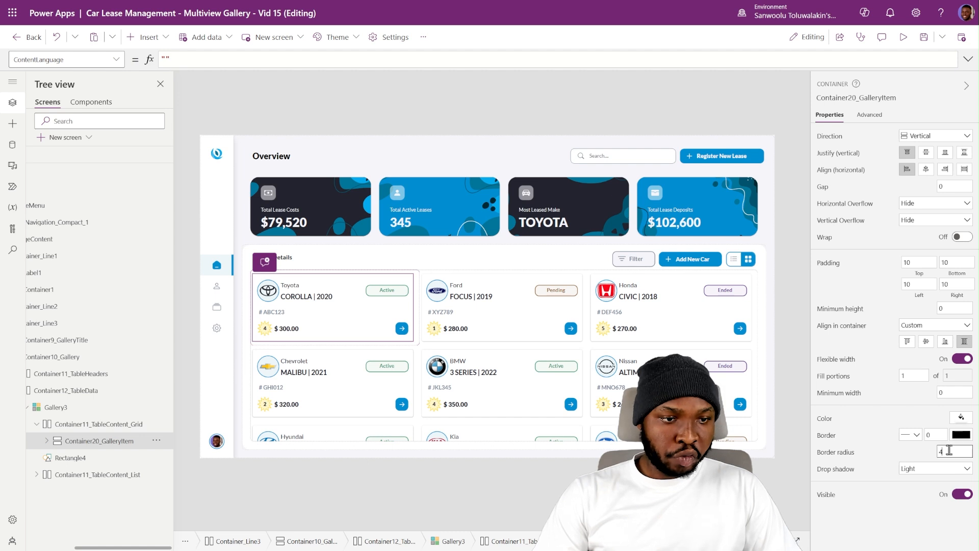
type("20")
key("Return")
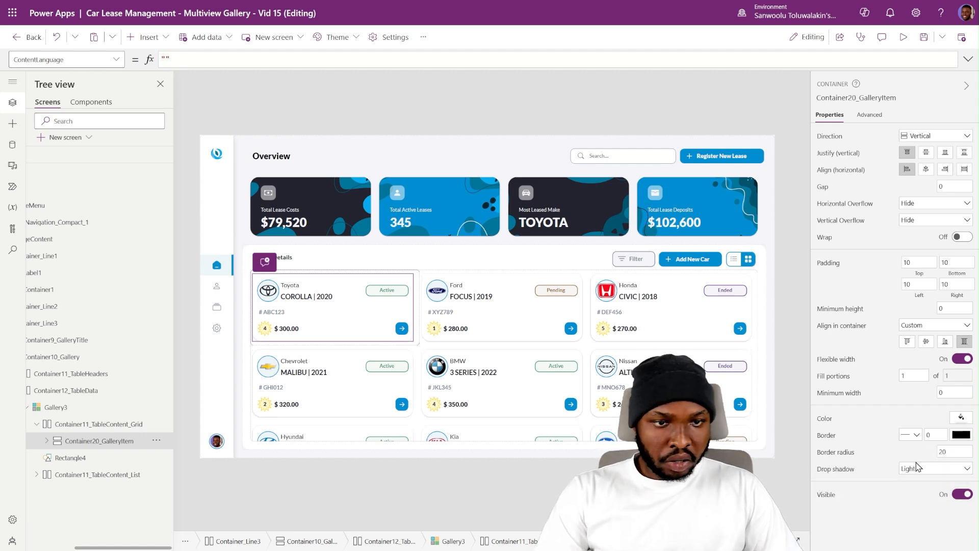
left_click(797, 303)
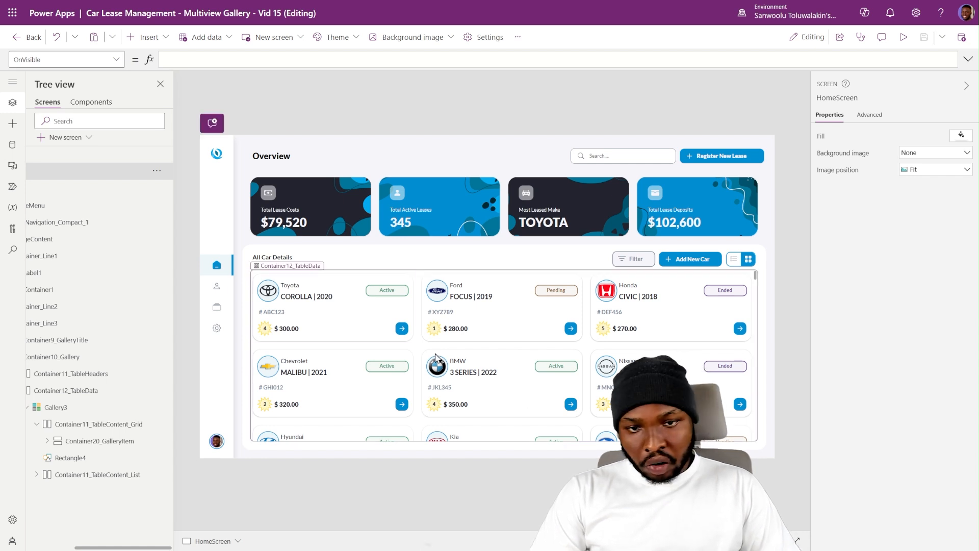
left_click(115, 441)
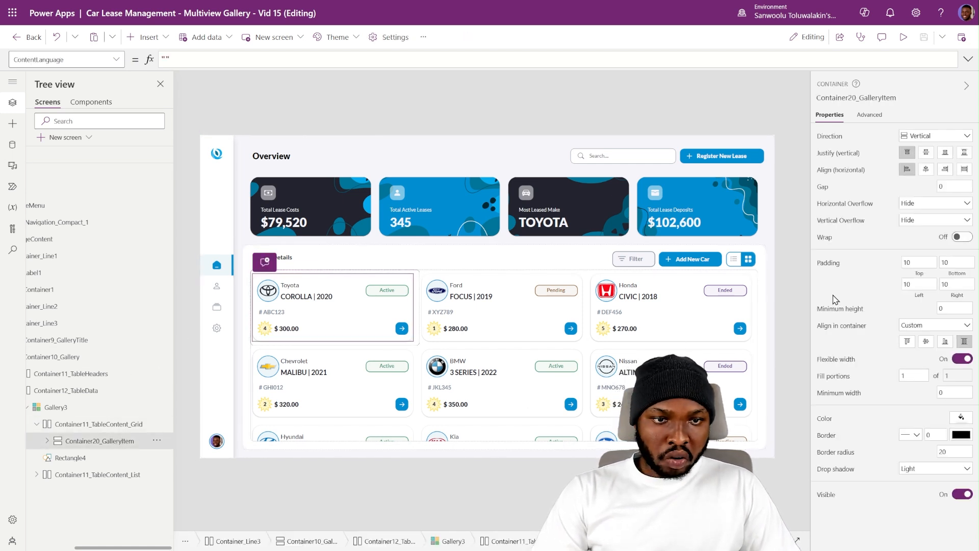
left_click(800, 272)
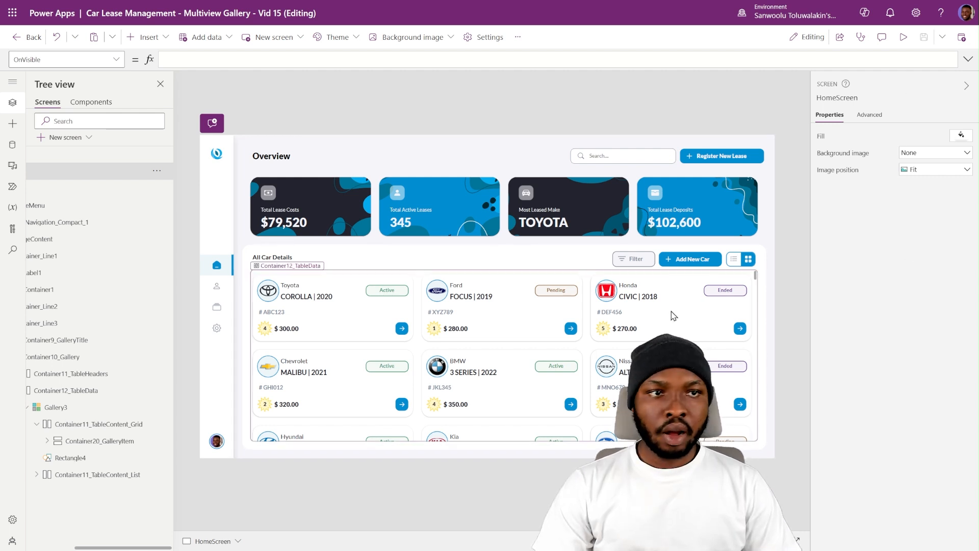
Preview the app and toggle the car gallery to list view and back to grid view.
left_click(904, 37)
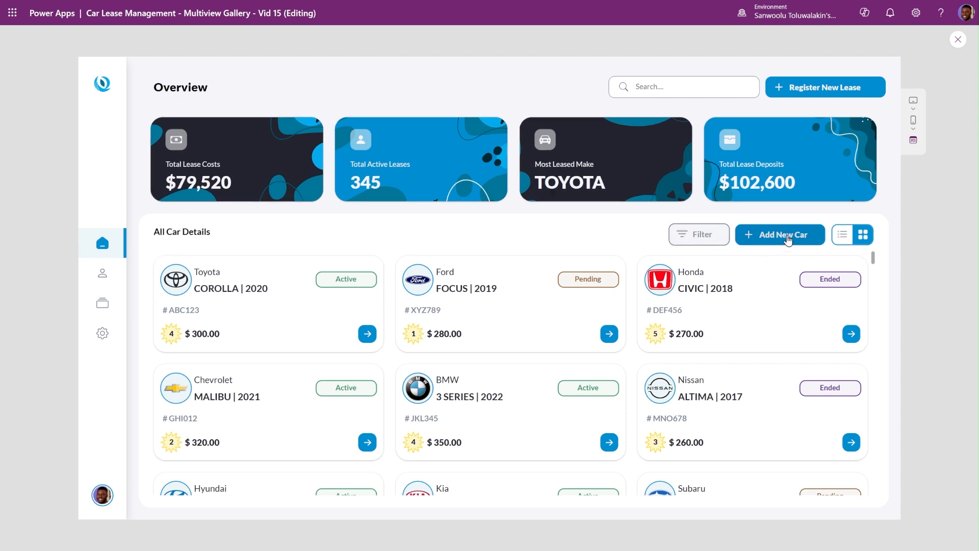
left_click(856, 241)
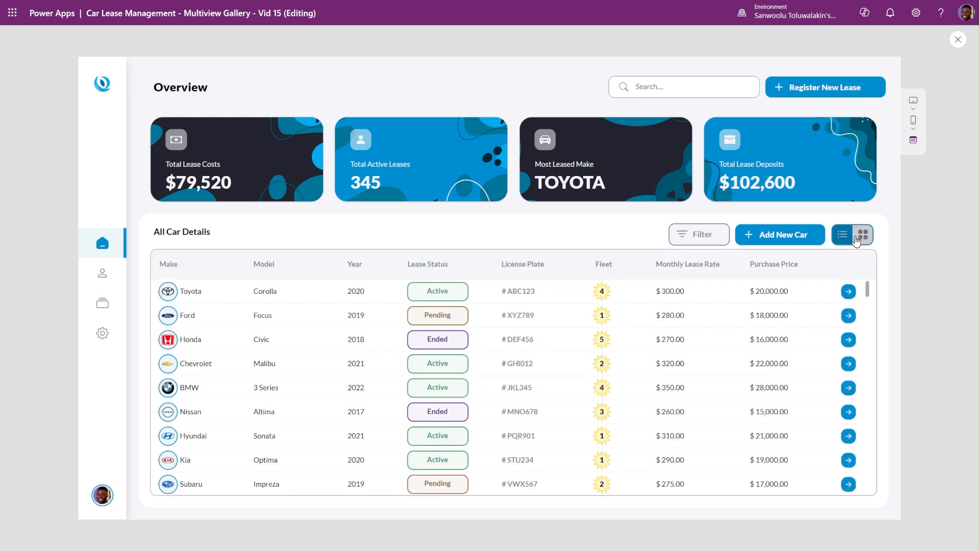
left_click(859, 237)
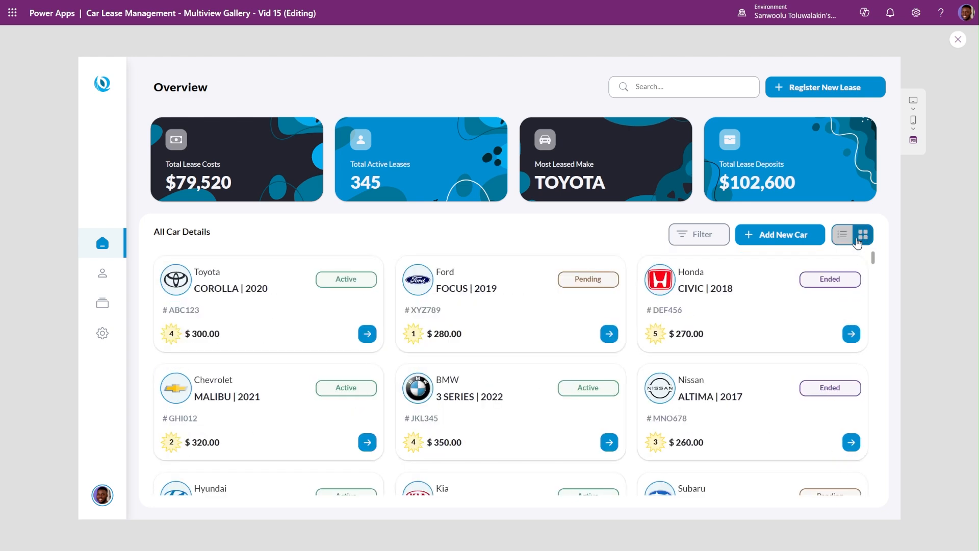